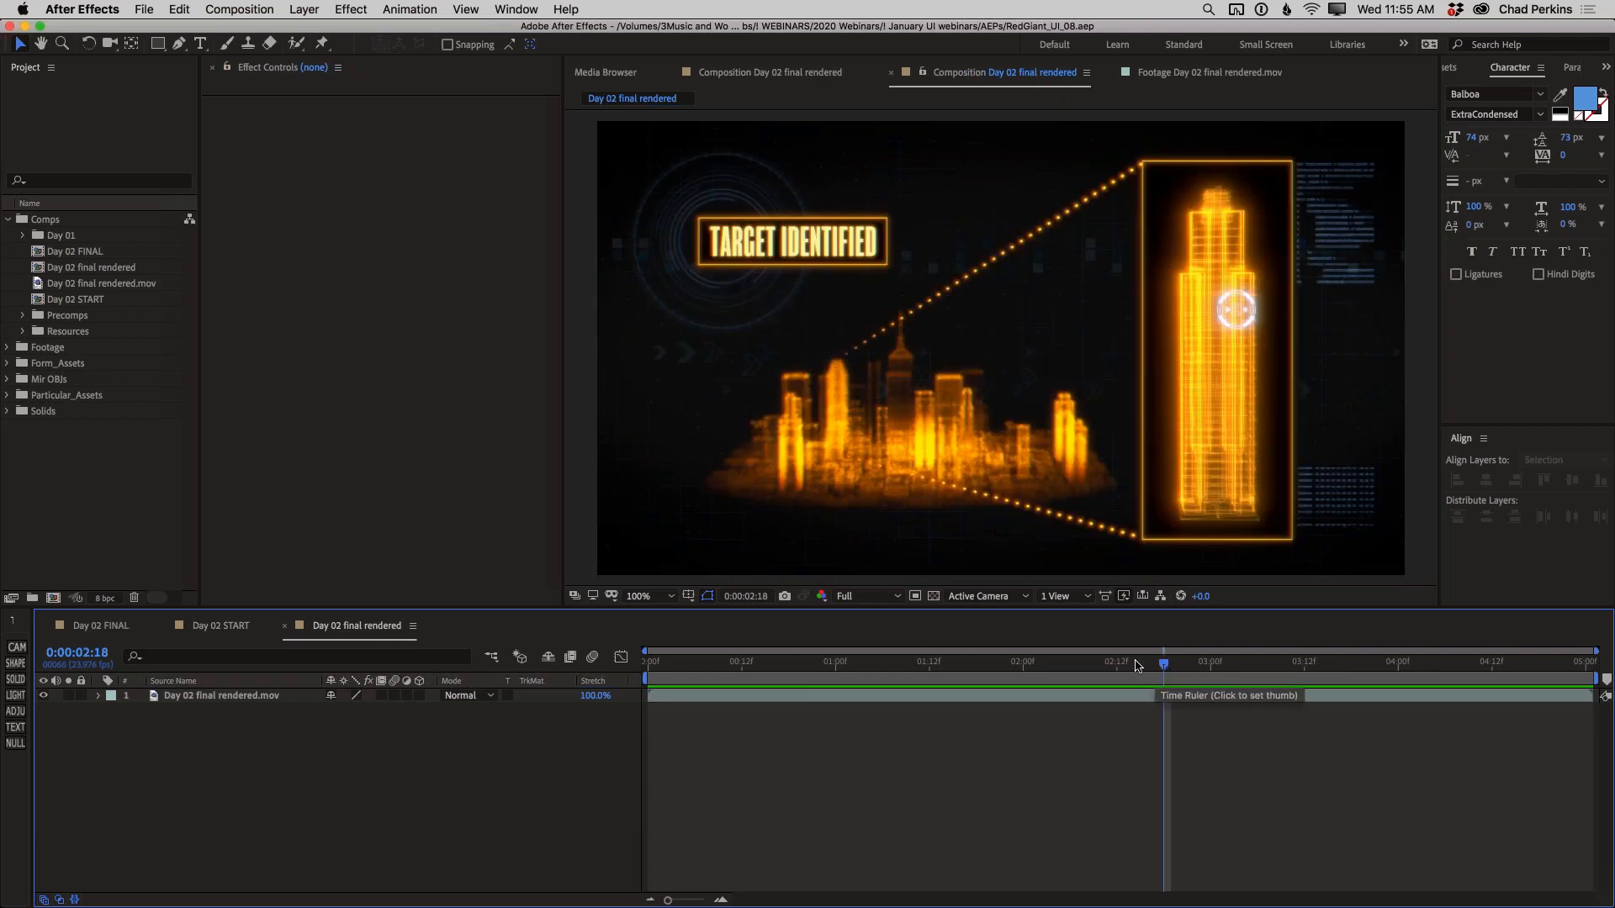
# Play back the Day 02 final rendered composition in a maximized viewer, then restore the normal panel layout
pyautogui.click(1419, 529)
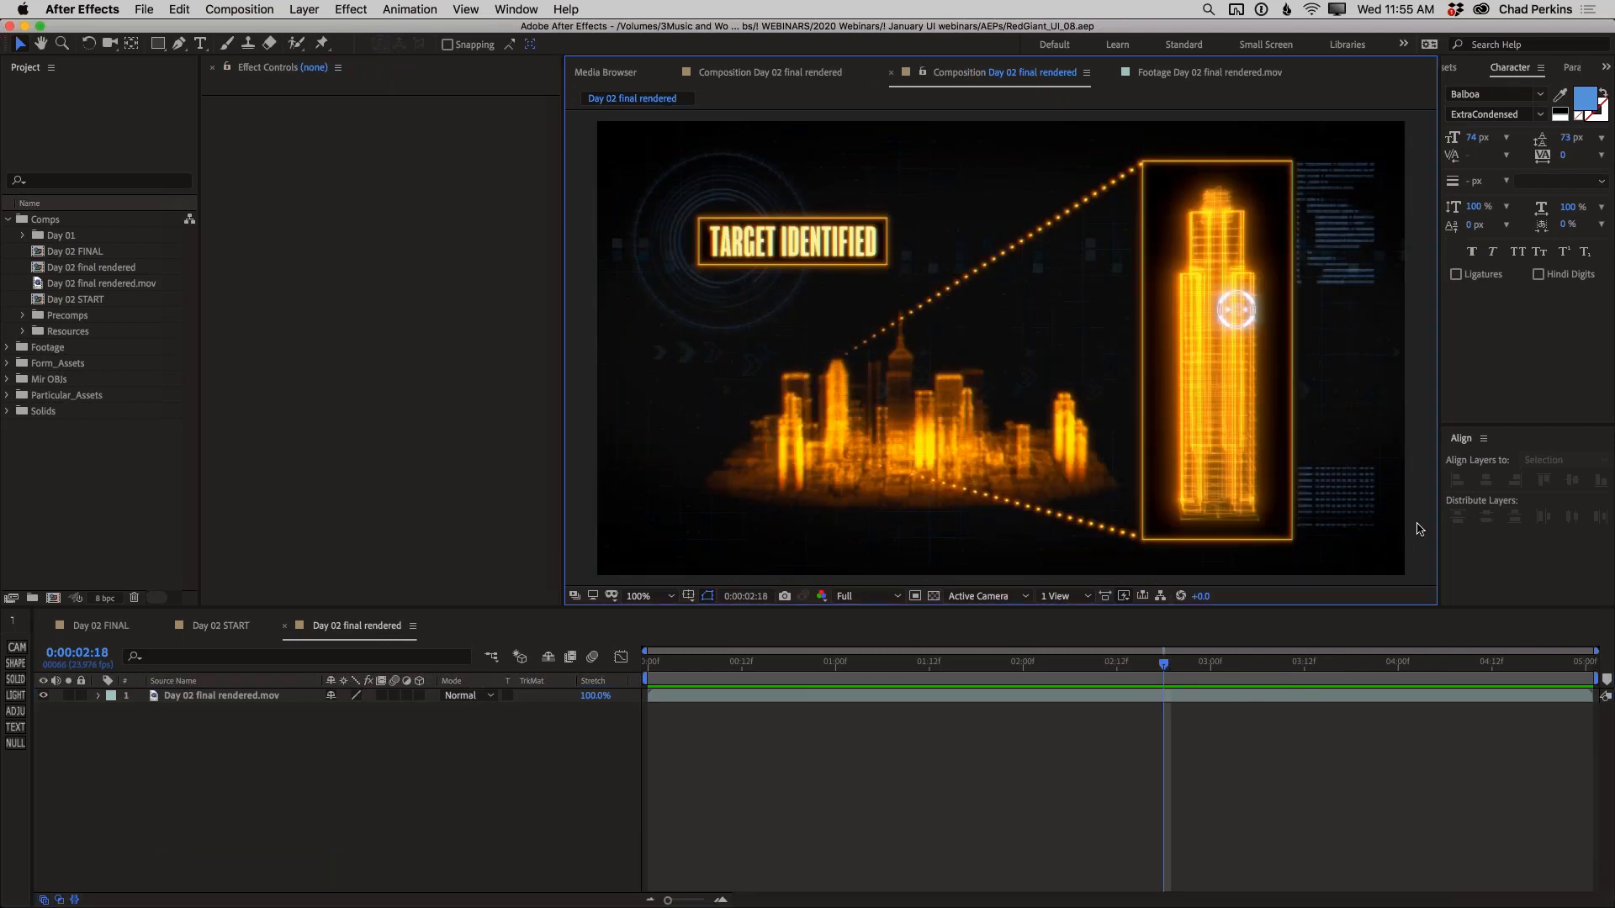
pyautogui.press('`')
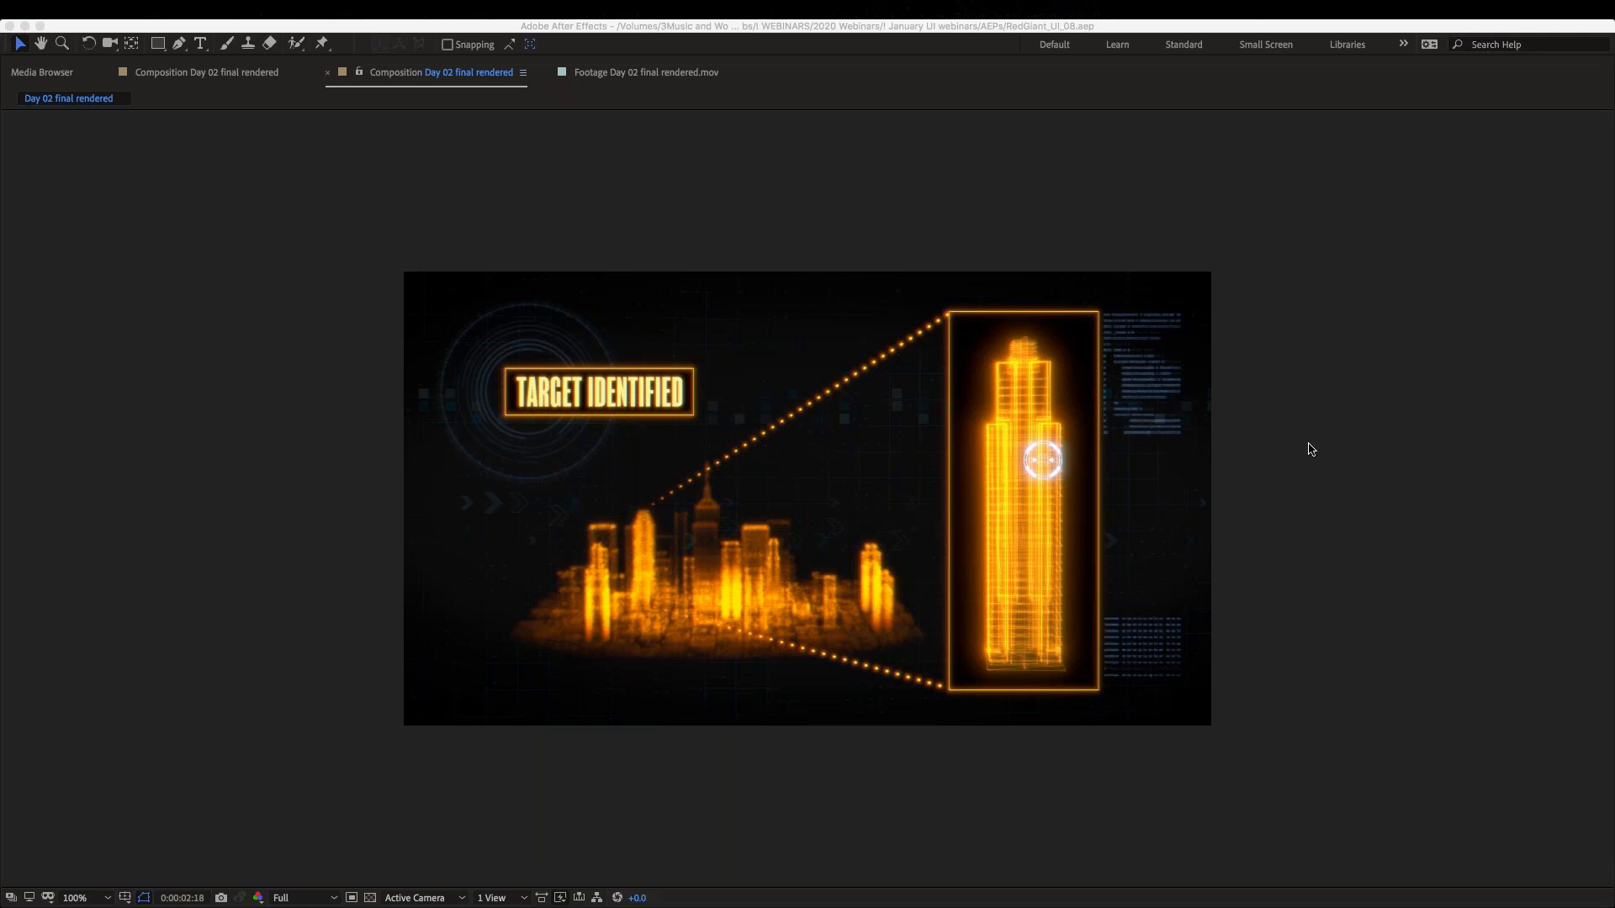
pyautogui.press('space')
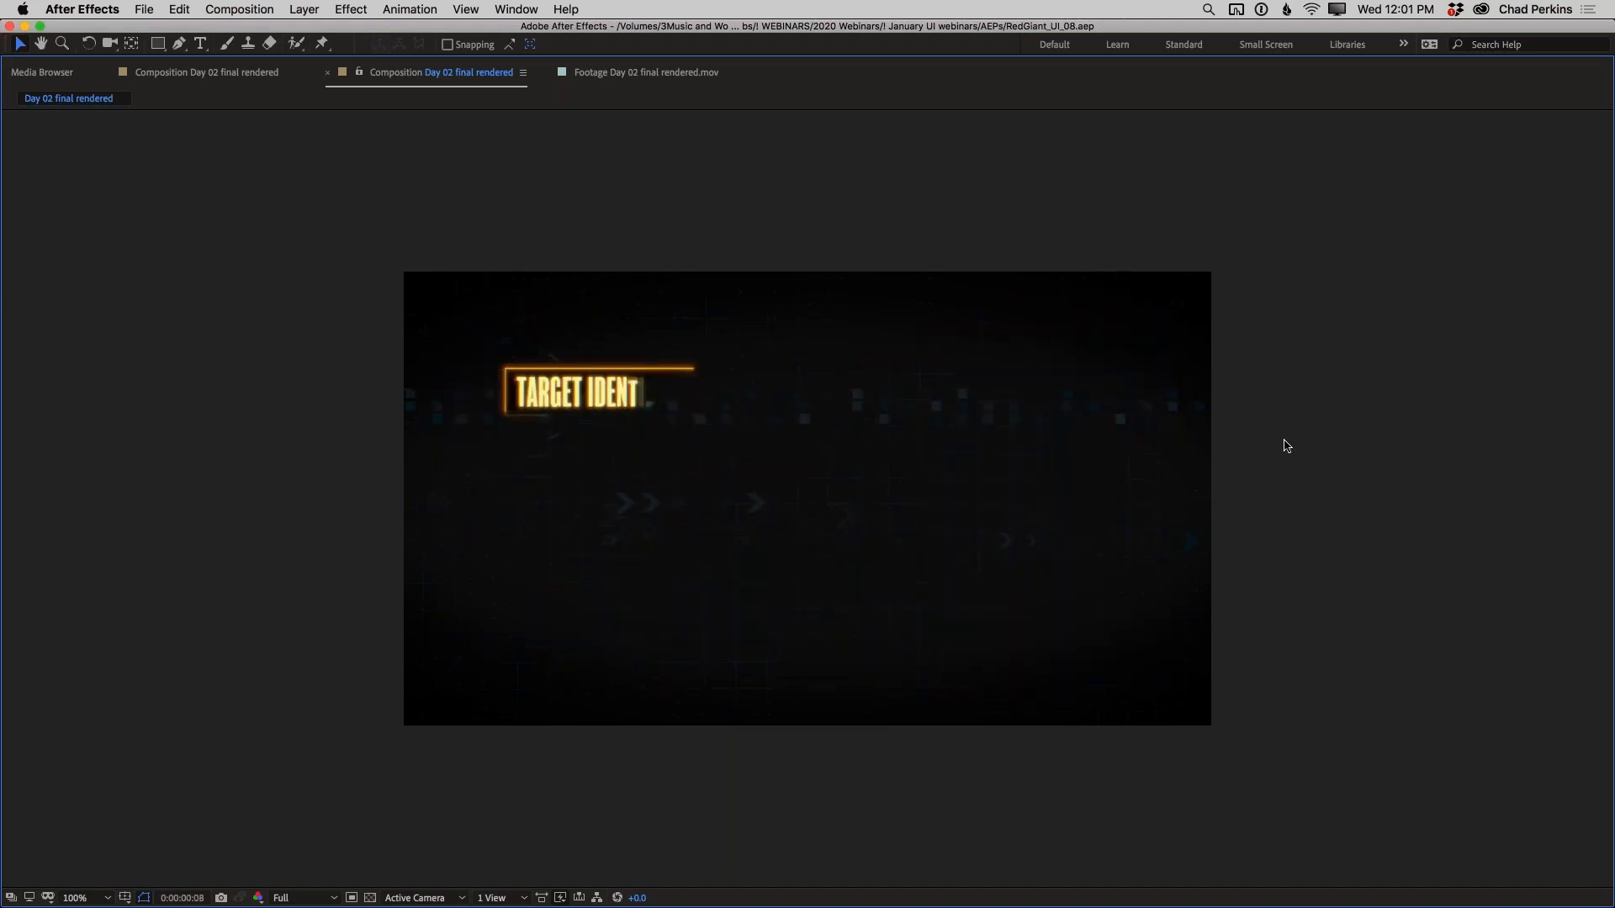
pyautogui.press('`')
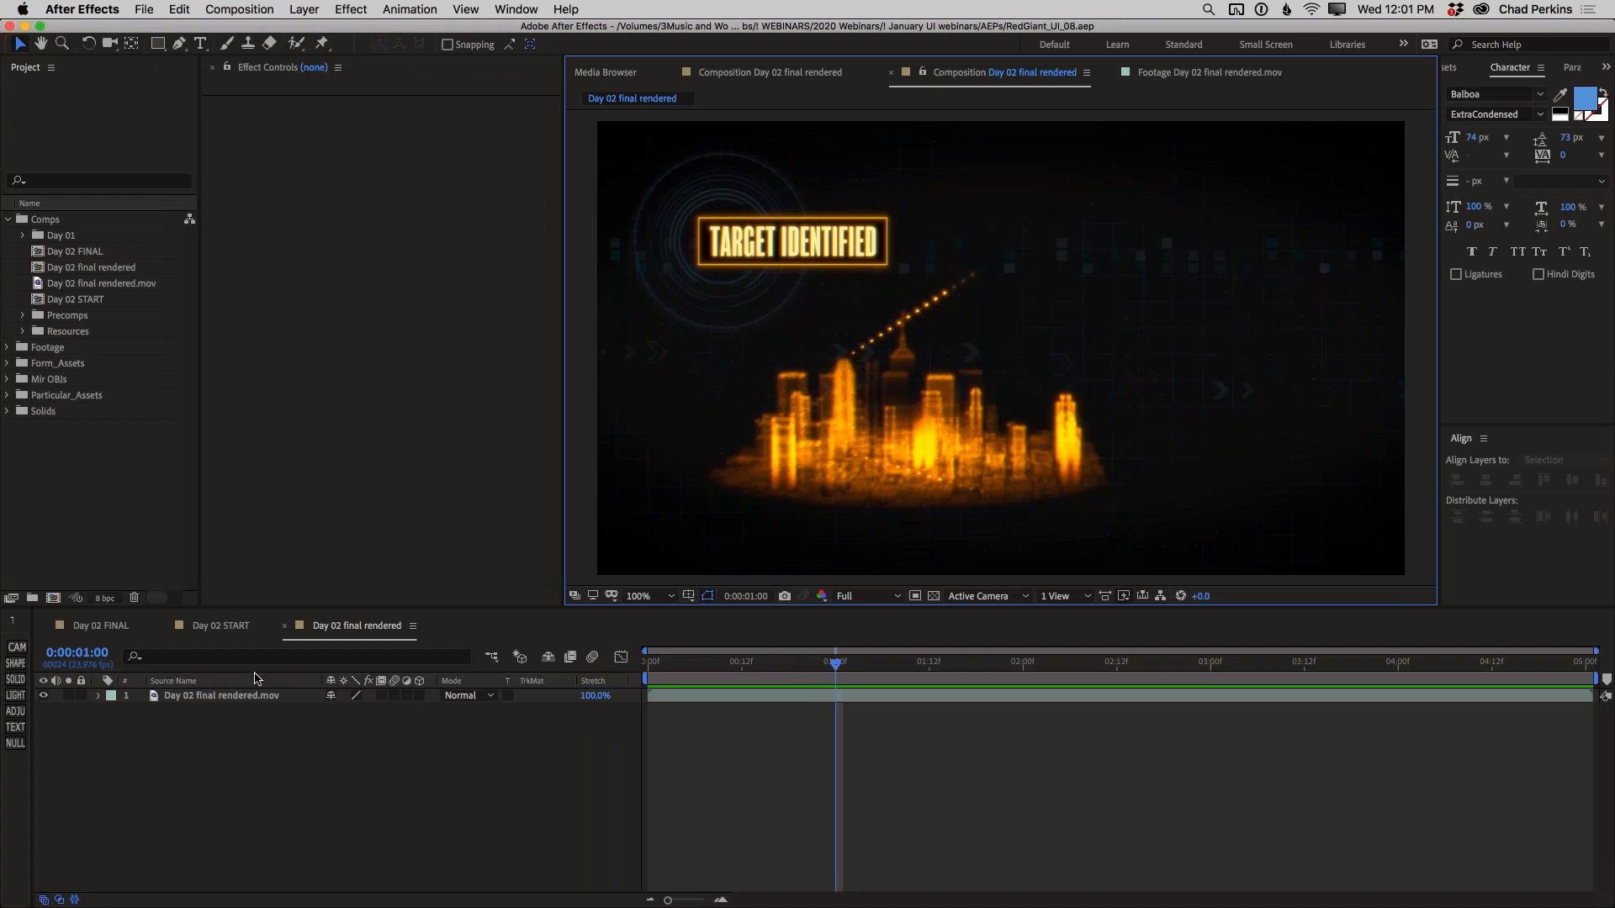
# Examine the background grid up close on the first frame of the Day 02 final rendered composition
pyautogui.click(232, 626)
pyautogui.click(371, 627)
pyautogui.moveTo(683, 663); pyautogui.dragTo(646, 663)
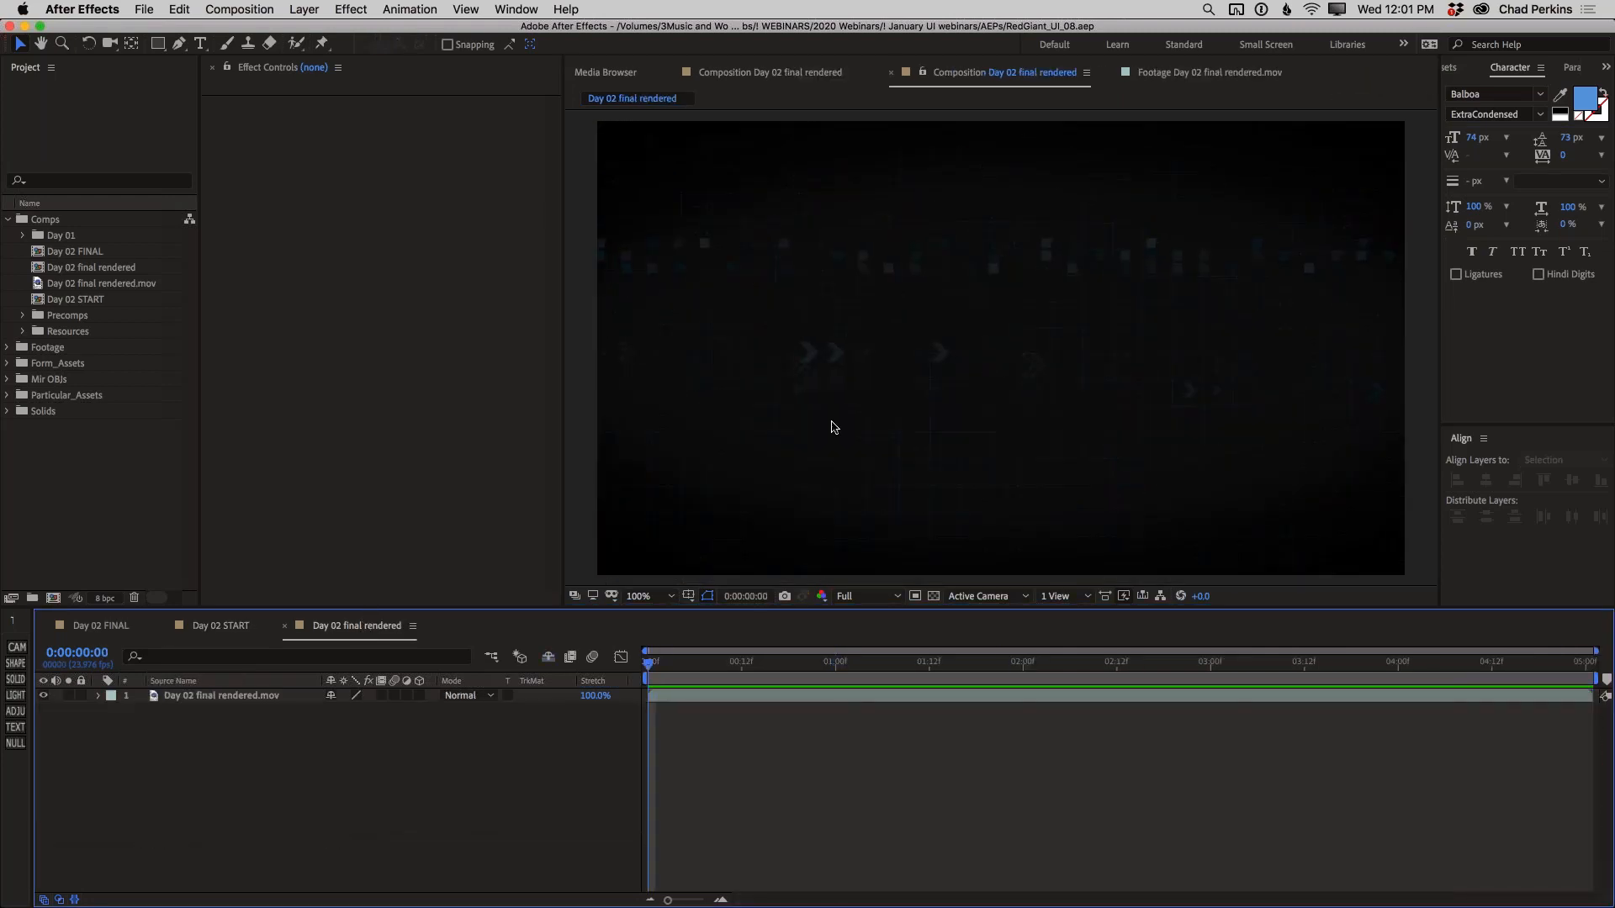
pyautogui.press('.')
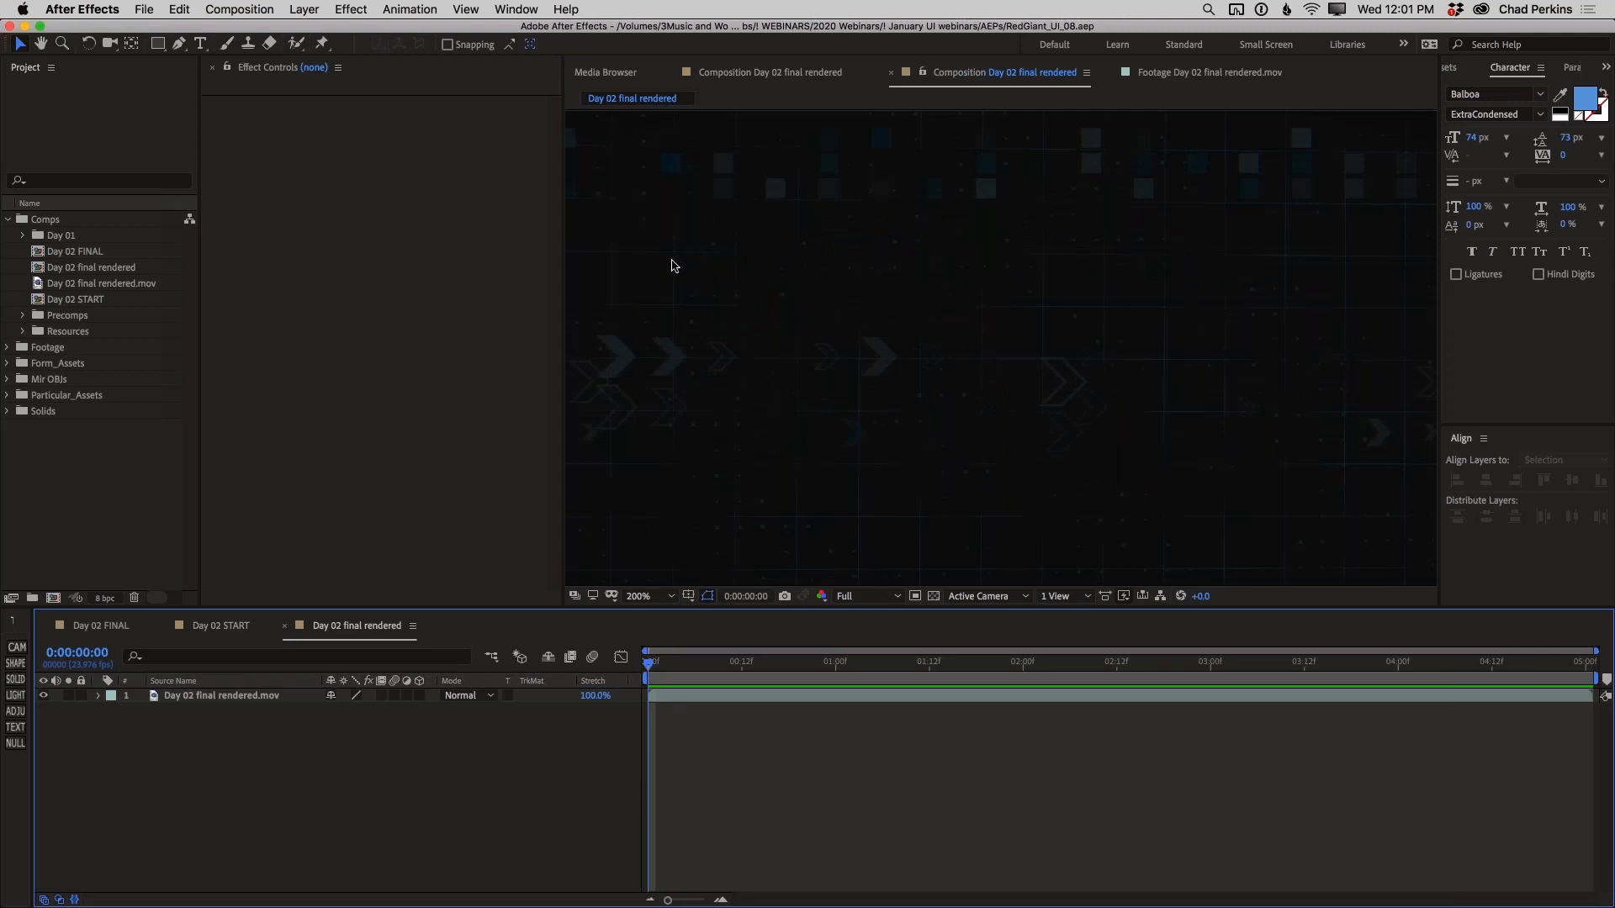
# Open the Day 02 START composition and select the Form grid layer, with its grid magnified to 400%
pyautogui.click(204, 629)
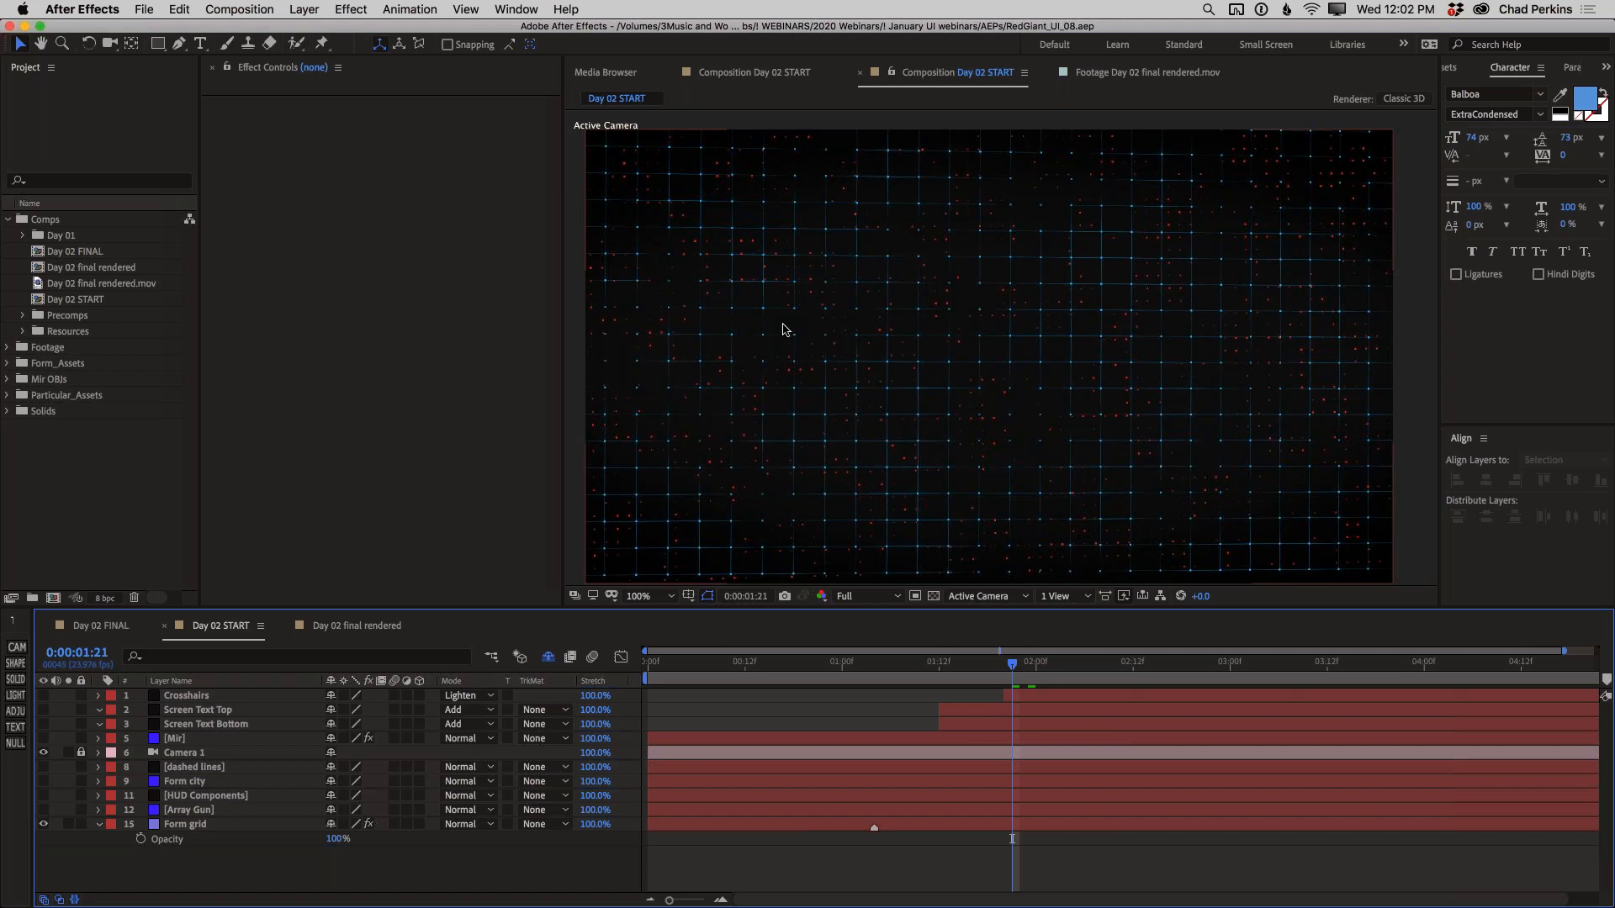
pyautogui.scroll(4, 787, 324)
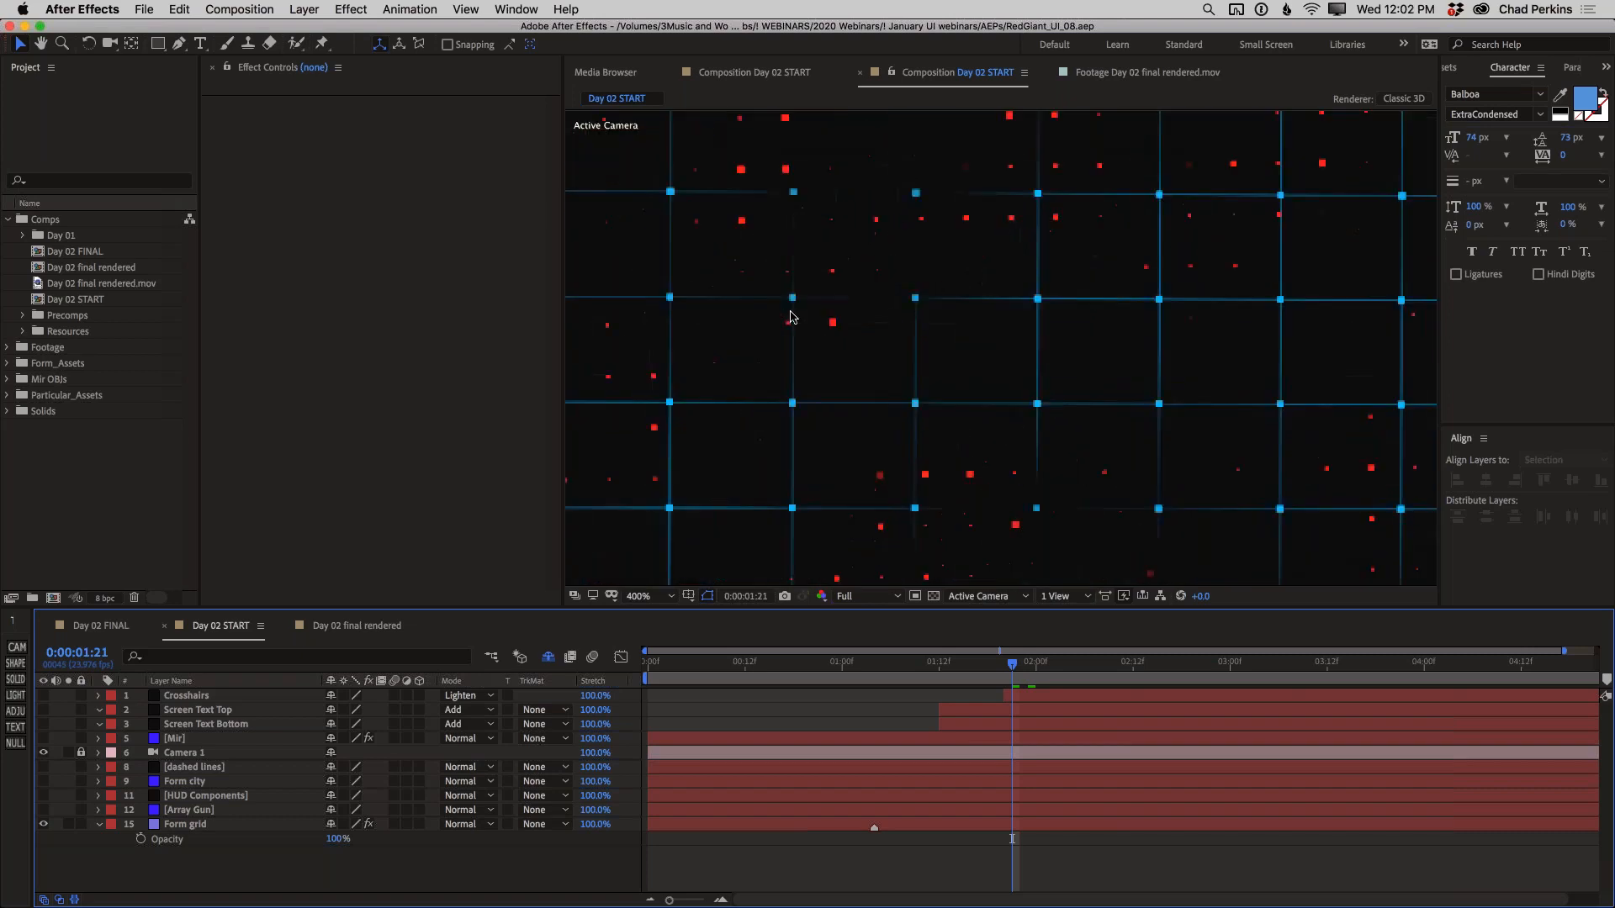
pyautogui.moveTo(793, 314); pyautogui.dragTo(1020, 336)
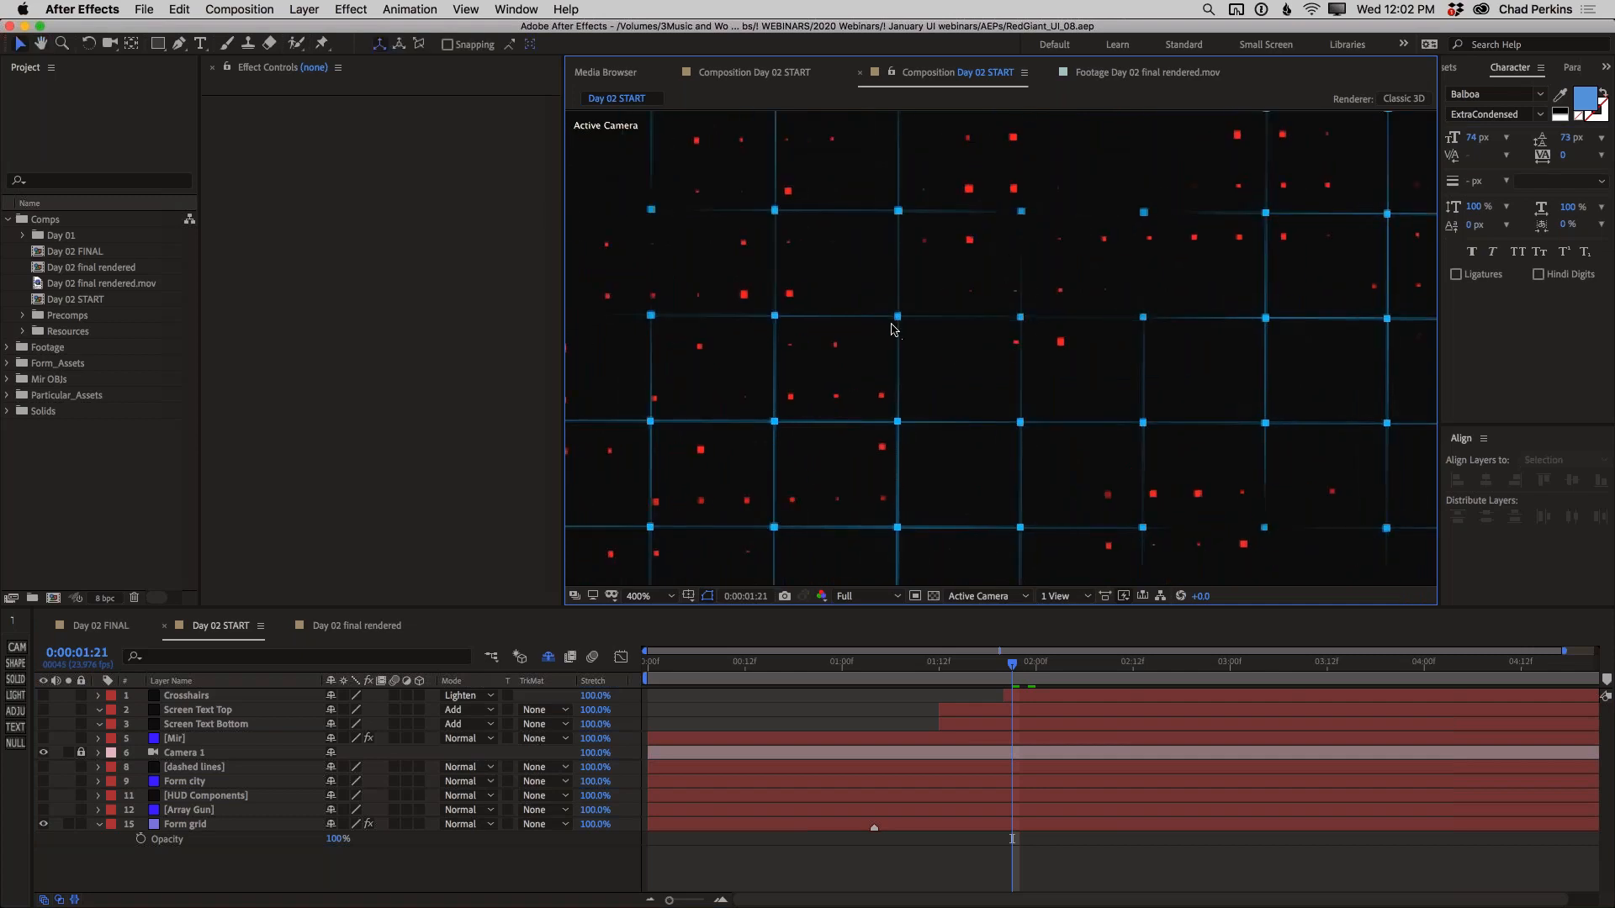
pyautogui.click(203, 828)
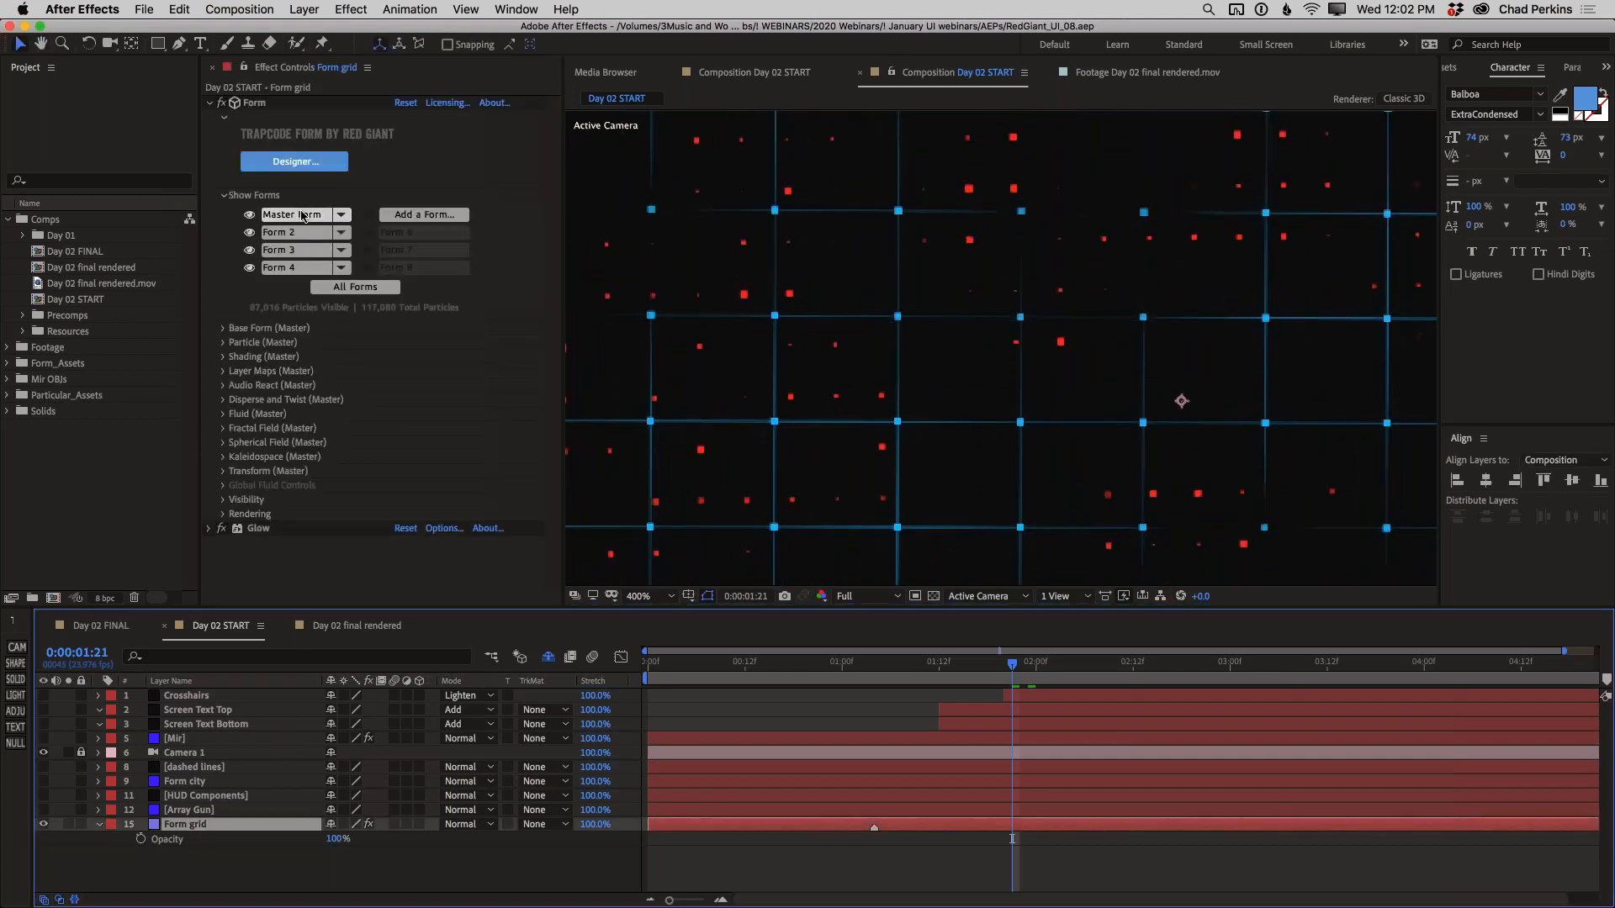
# Hide and reshow Forms 2, 3 and 4 of the grid's Form effect to examine what each one contributes
pyautogui.click(252, 256)
pyautogui.click(248, 250)
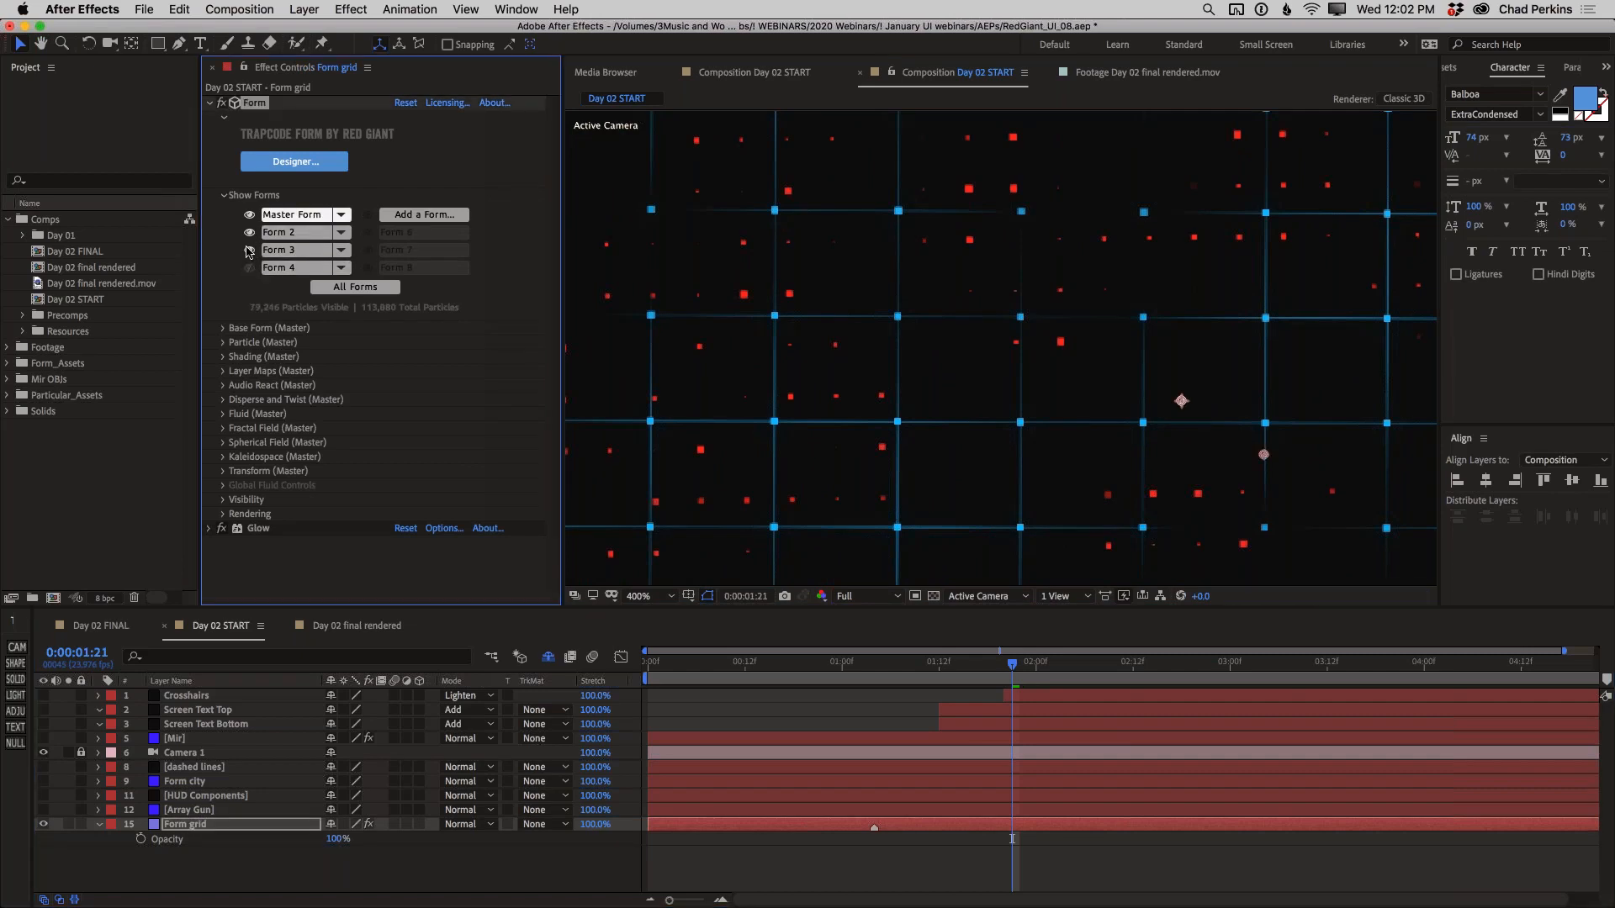
pyautogui.click(249, 232)
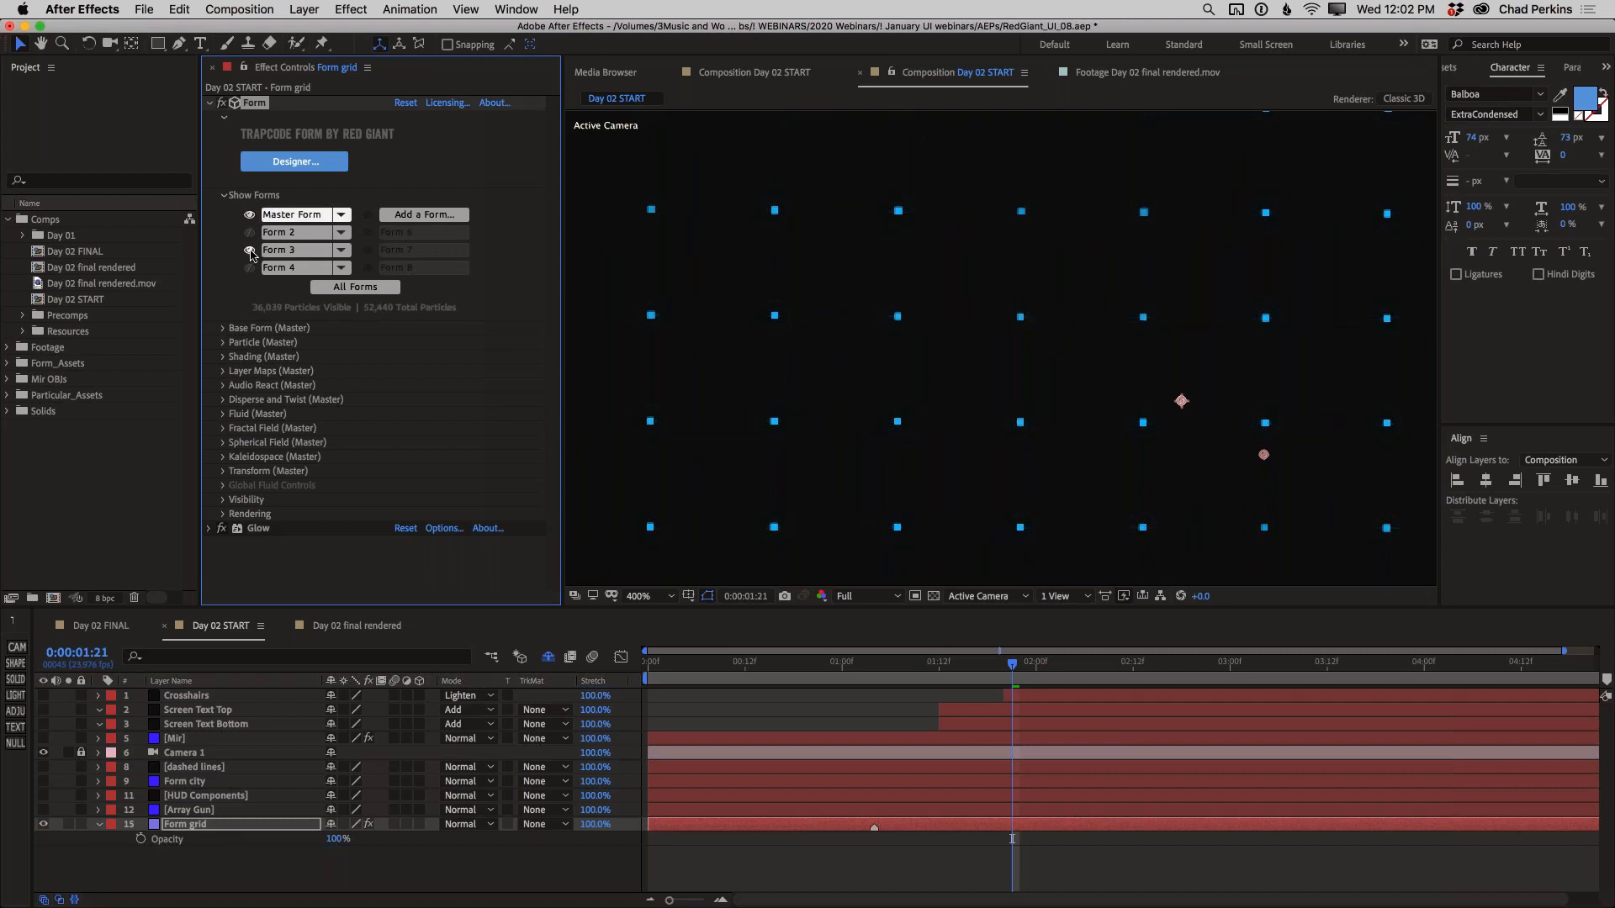
pyautogui.doubleClick(294, 216)
pyautogui.click(248, 233)
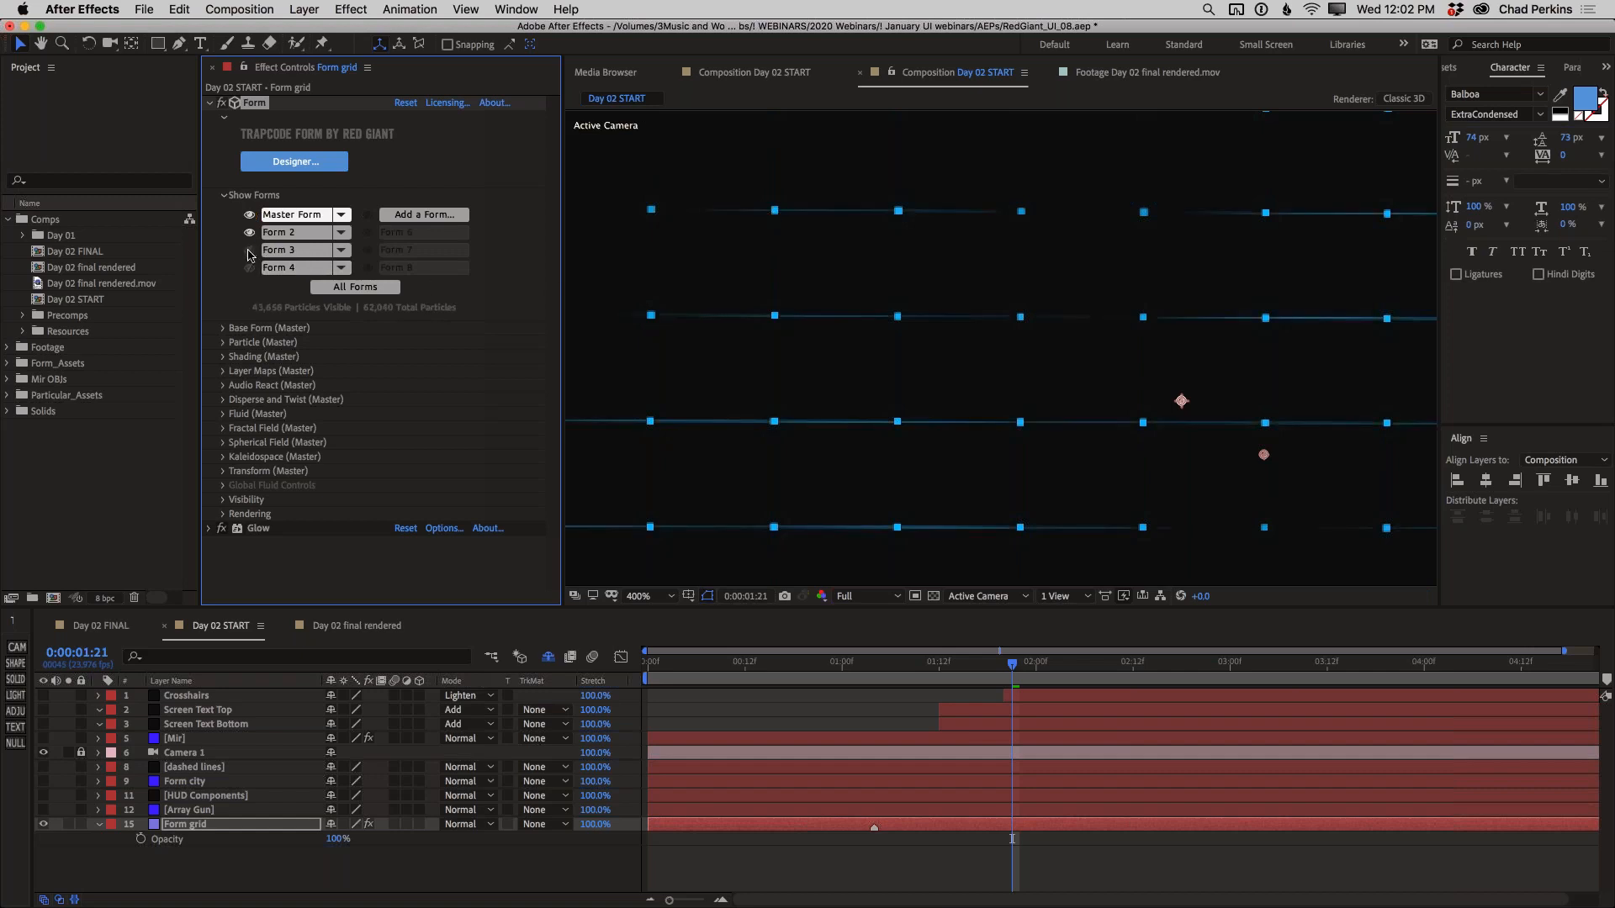
pyautogui.click(249, 251)
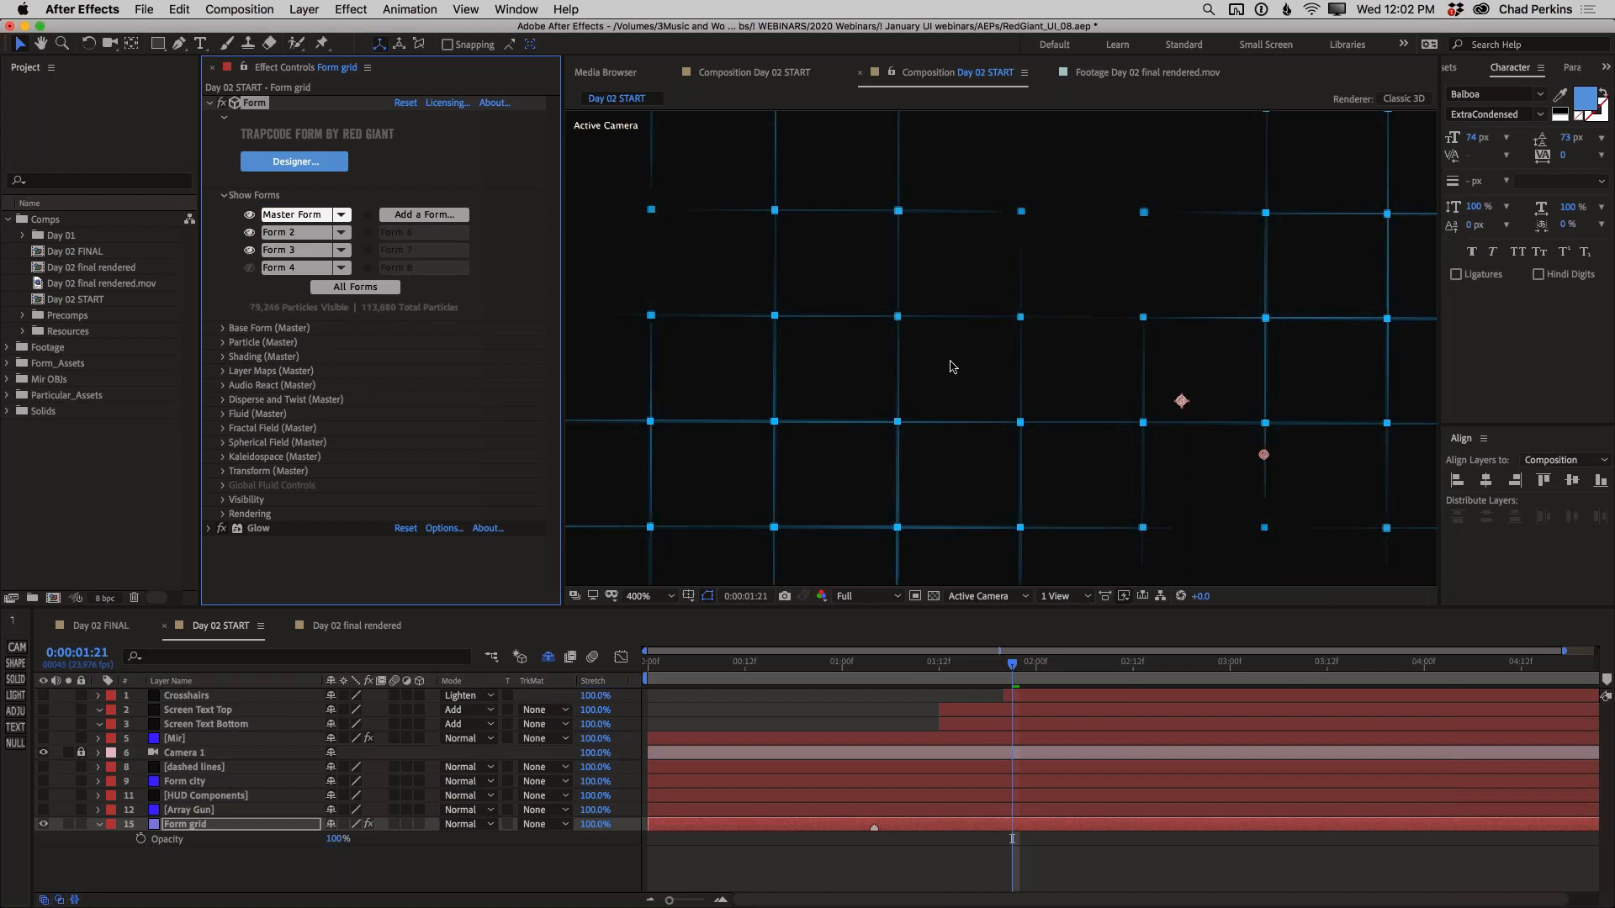
pyautogui.click(248, 269)
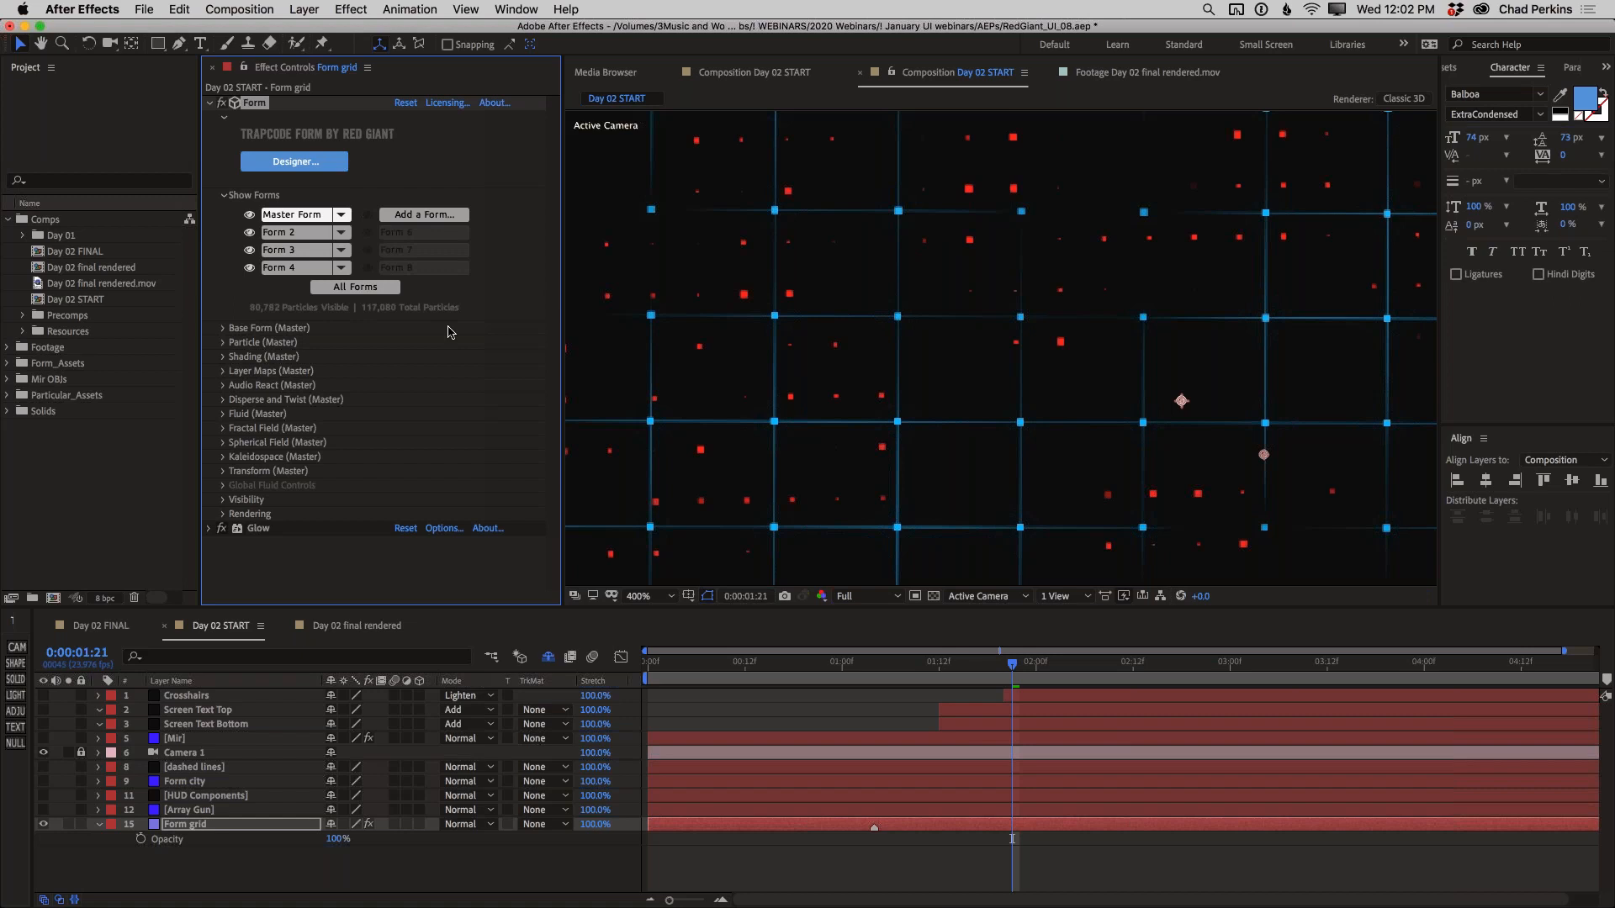
# In the Form Designer, change the Master Form's particle color to a darker, less saturated blue
pyautogui.click(294, 161)
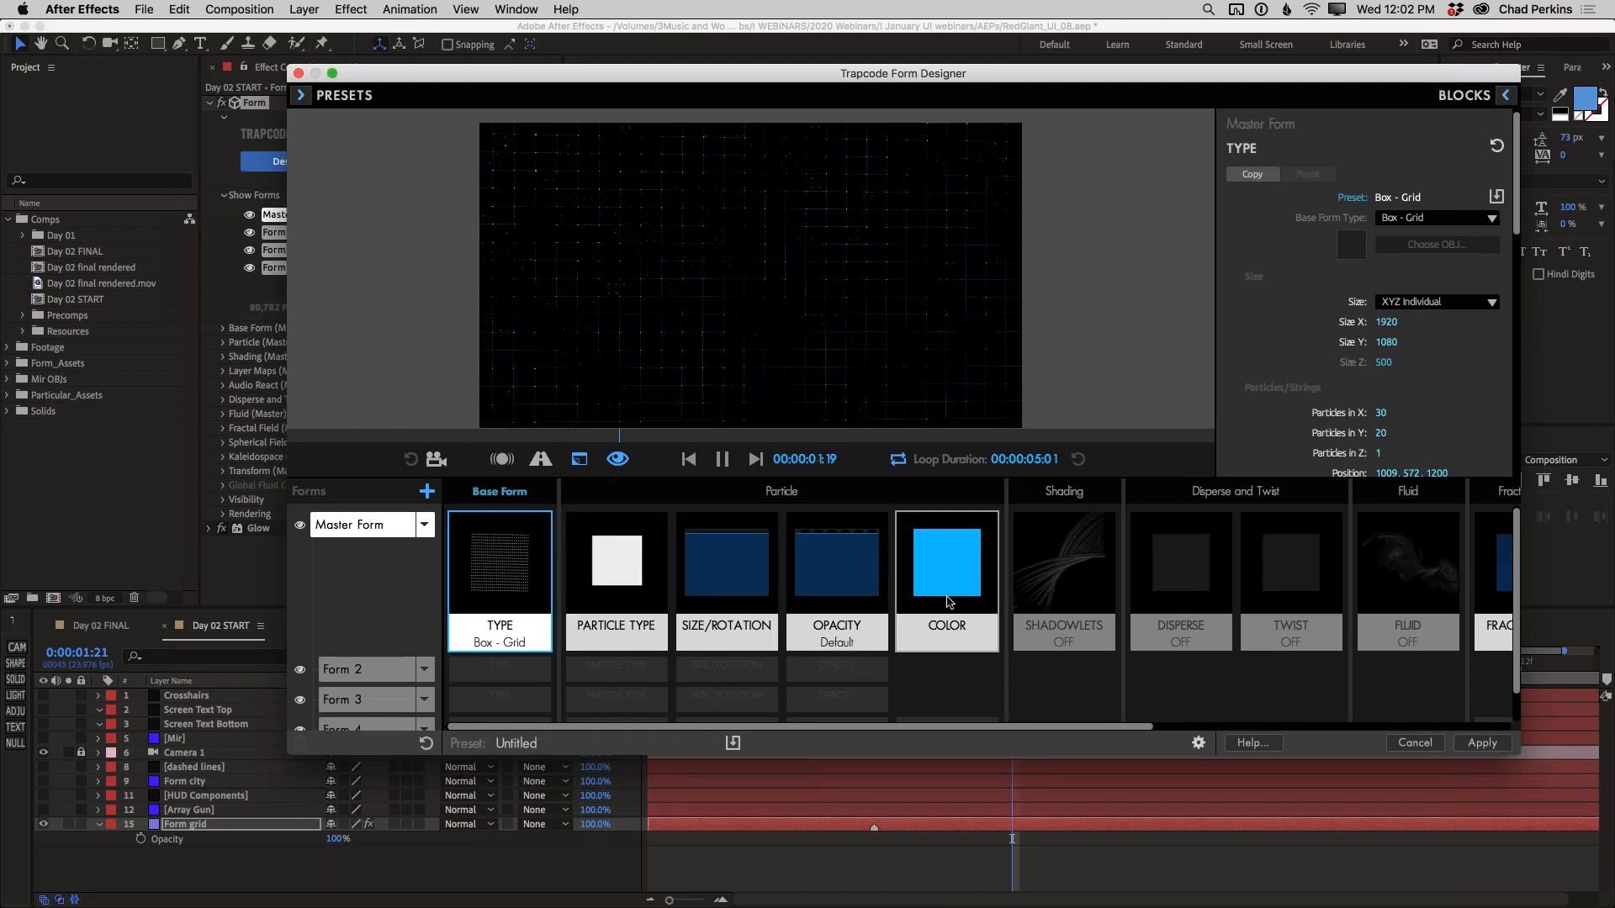
pyautogui.click(943, 564)
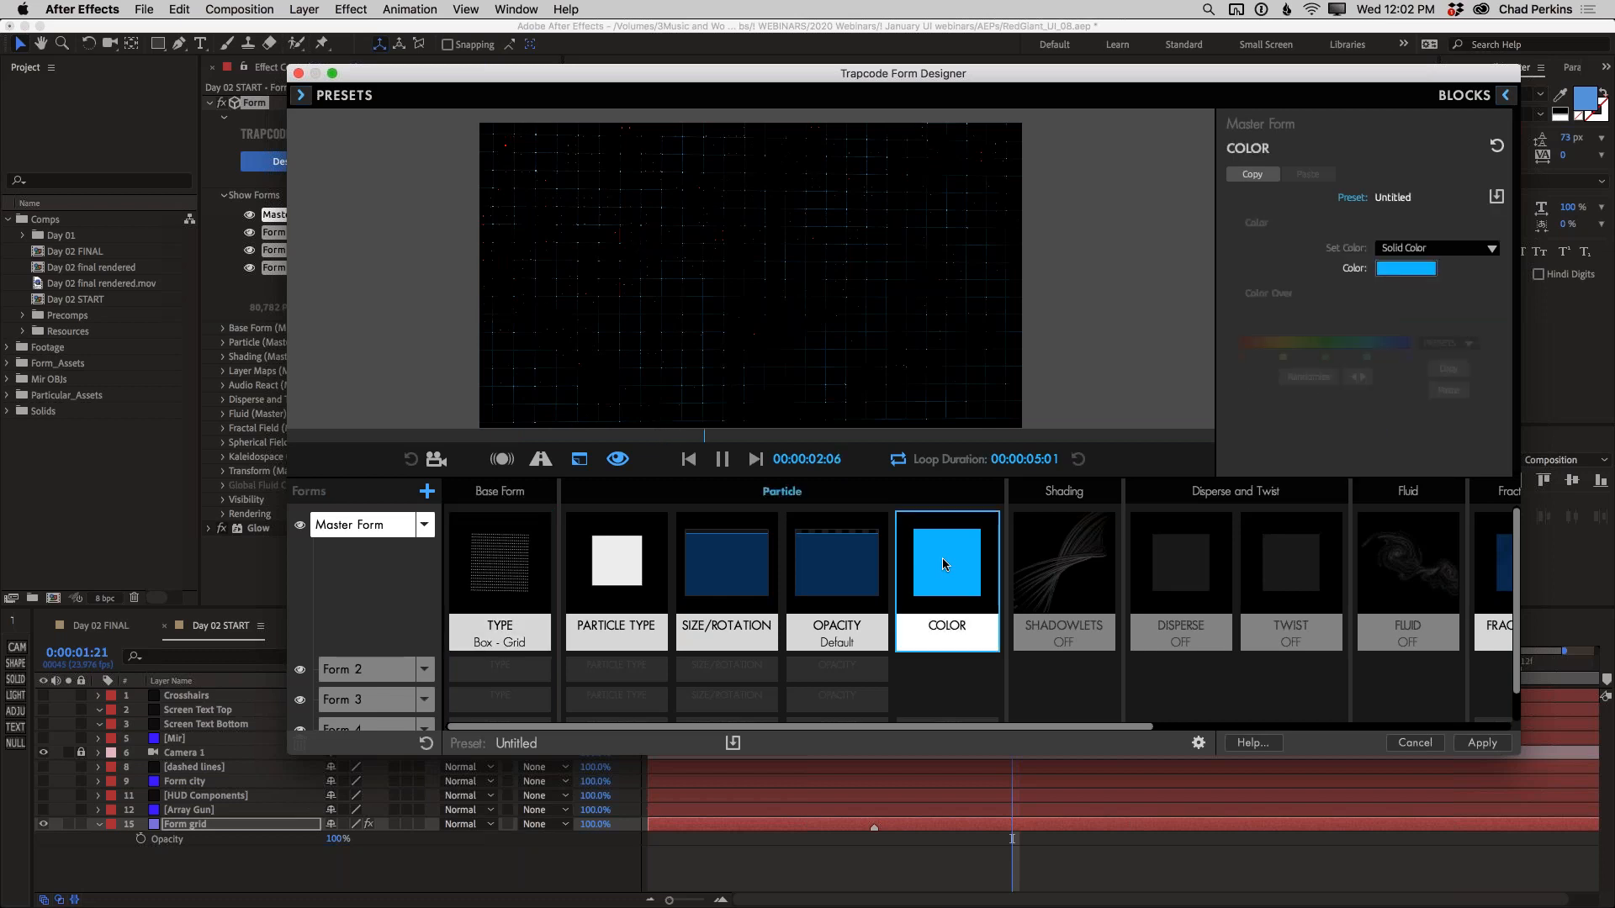
pyautogui.click(1407, 269)
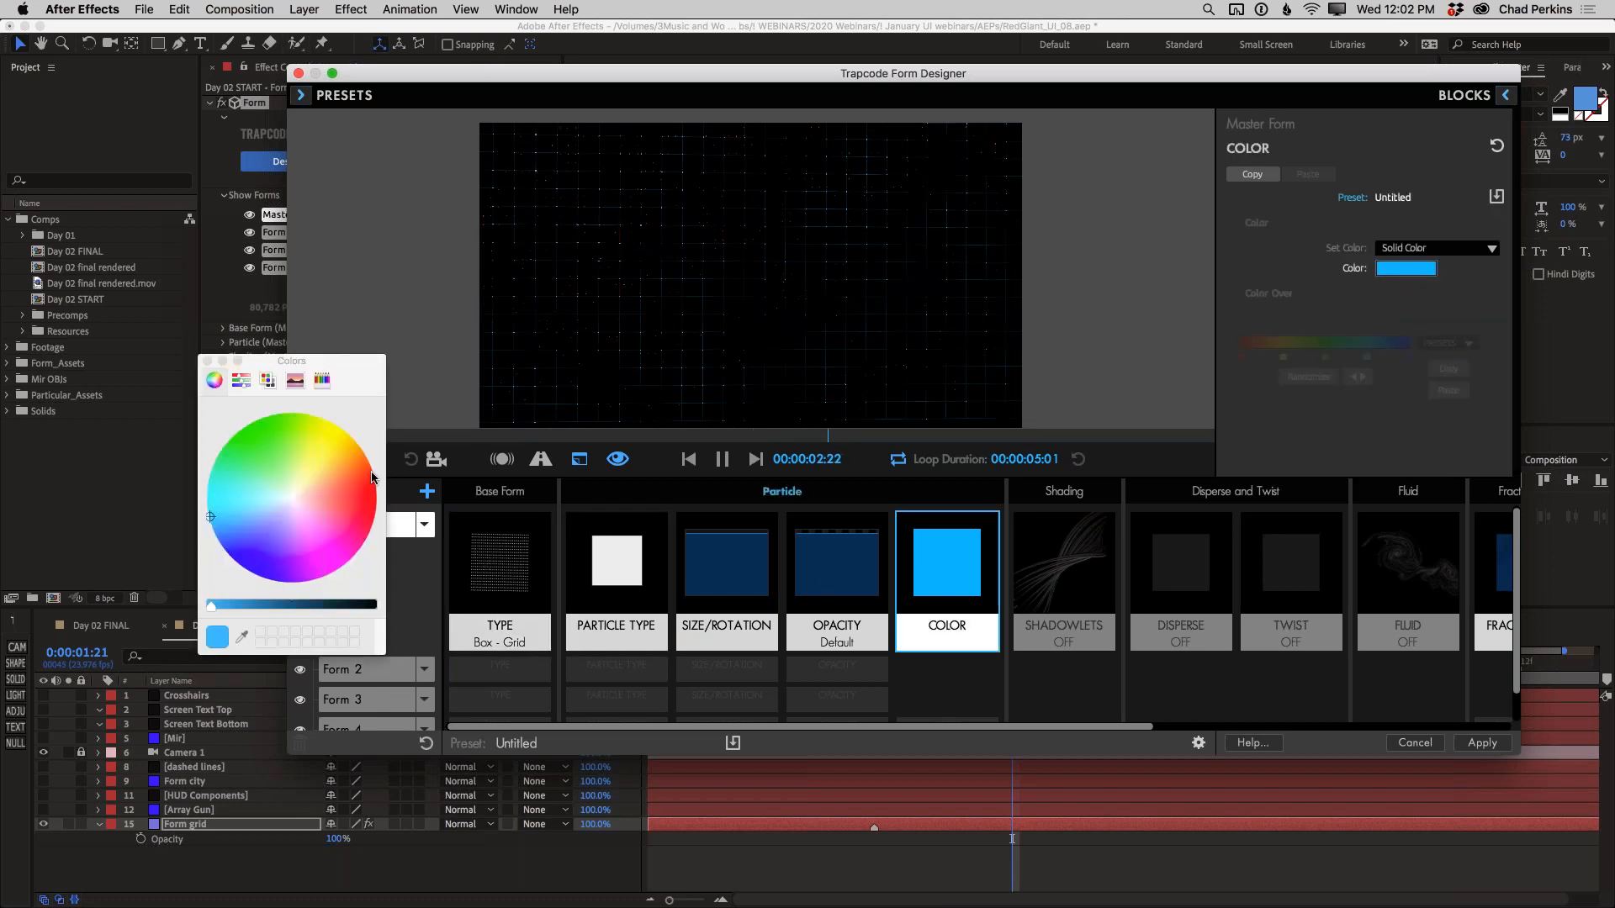
pyautogui.click(243, 518)
pyautogui.moveTo(271, 606); pyautogui.dragTo(282, 604)
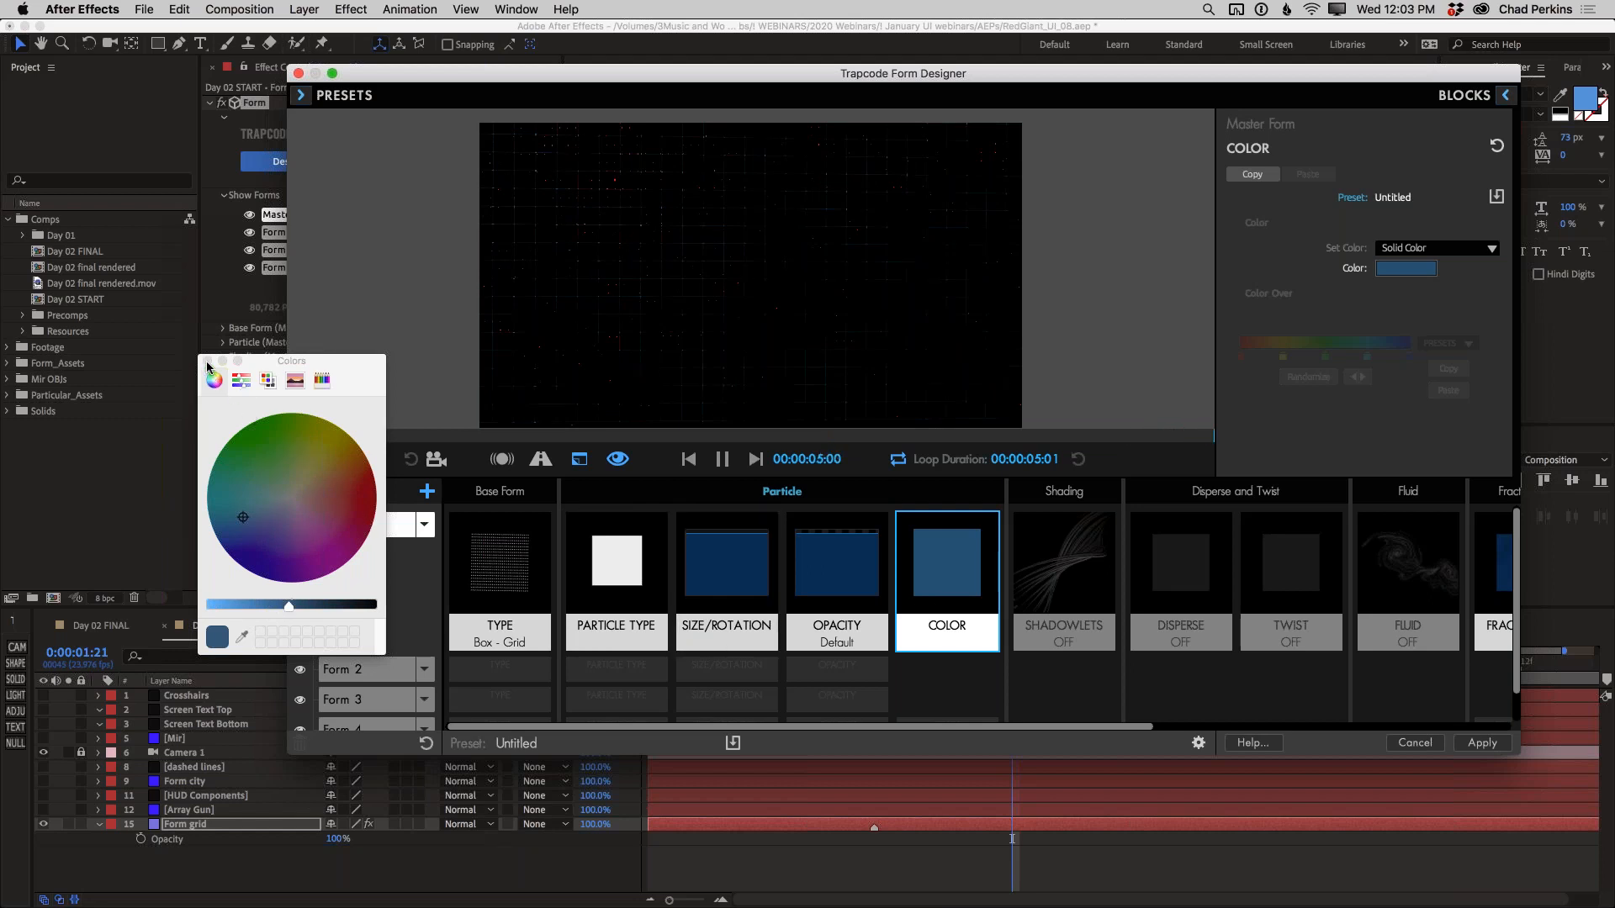
pyautogui.click(206, 362)
# Delete the red Color block from Form 4 and apply the Designer changes to the Form grid layer
pyautogui.scroll(-1, 973, 662)
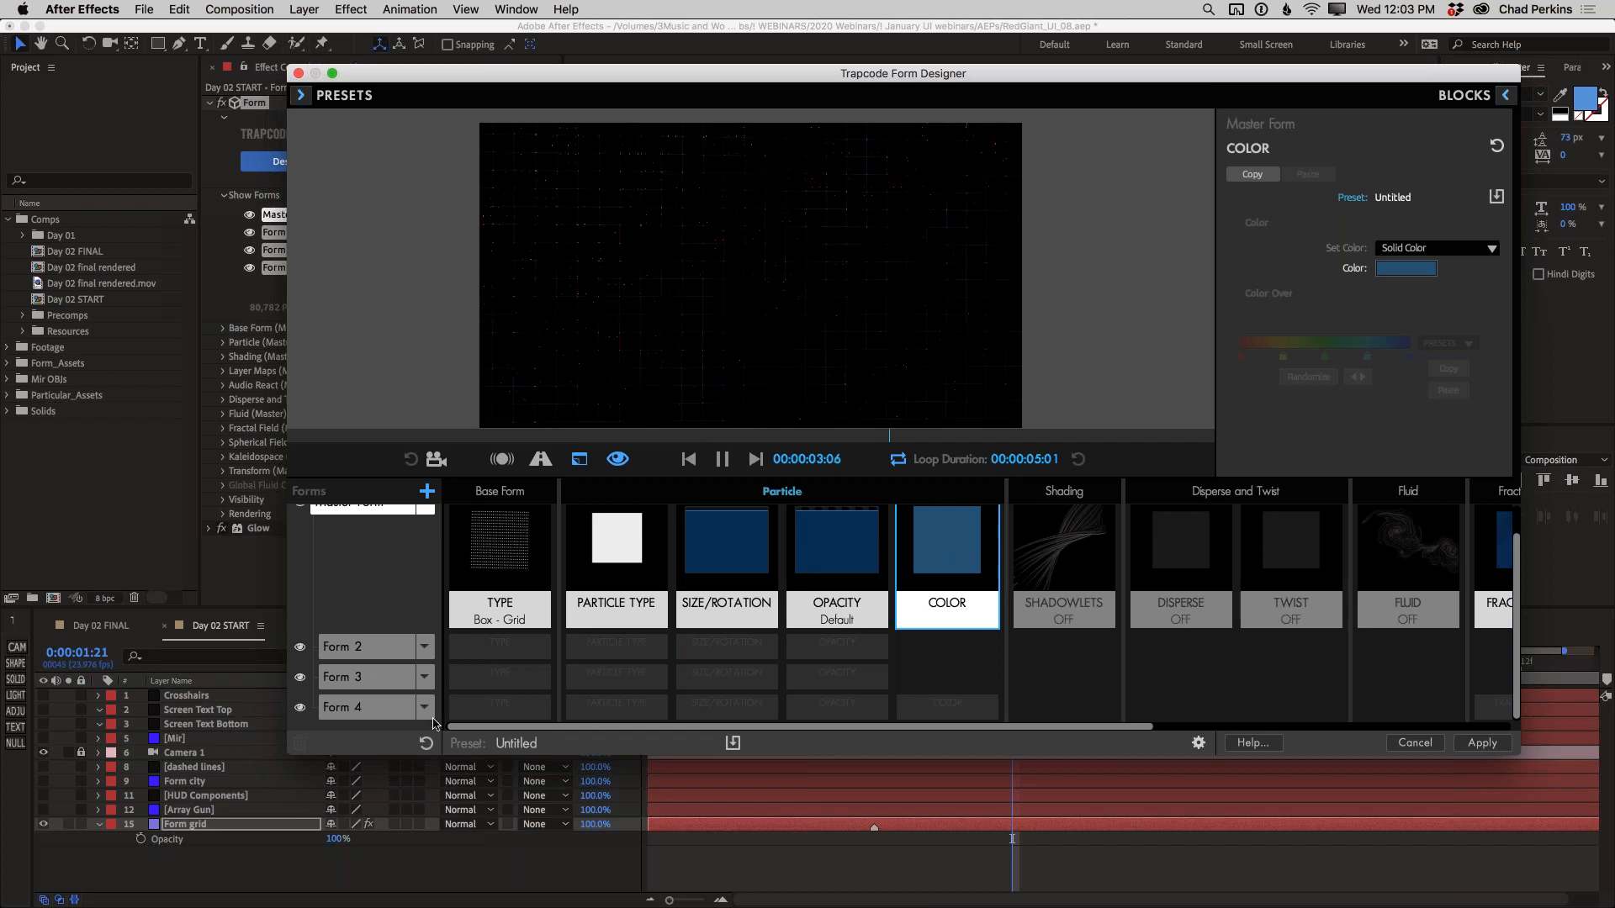
pyautogui.click(359, 713)
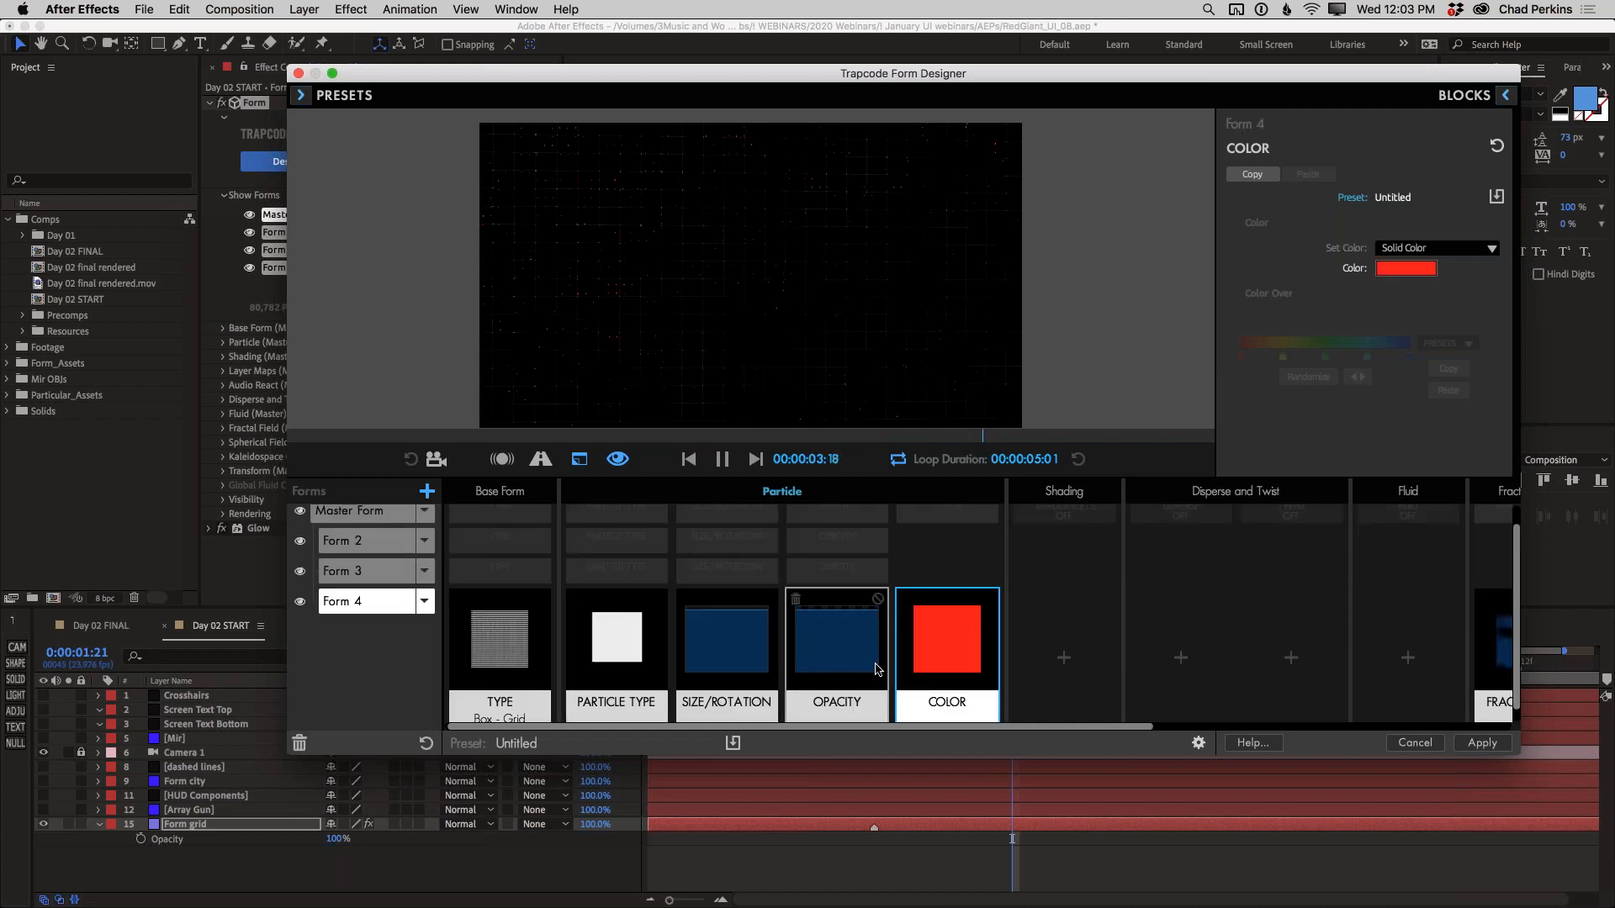
pyautogui.click(906, 600)
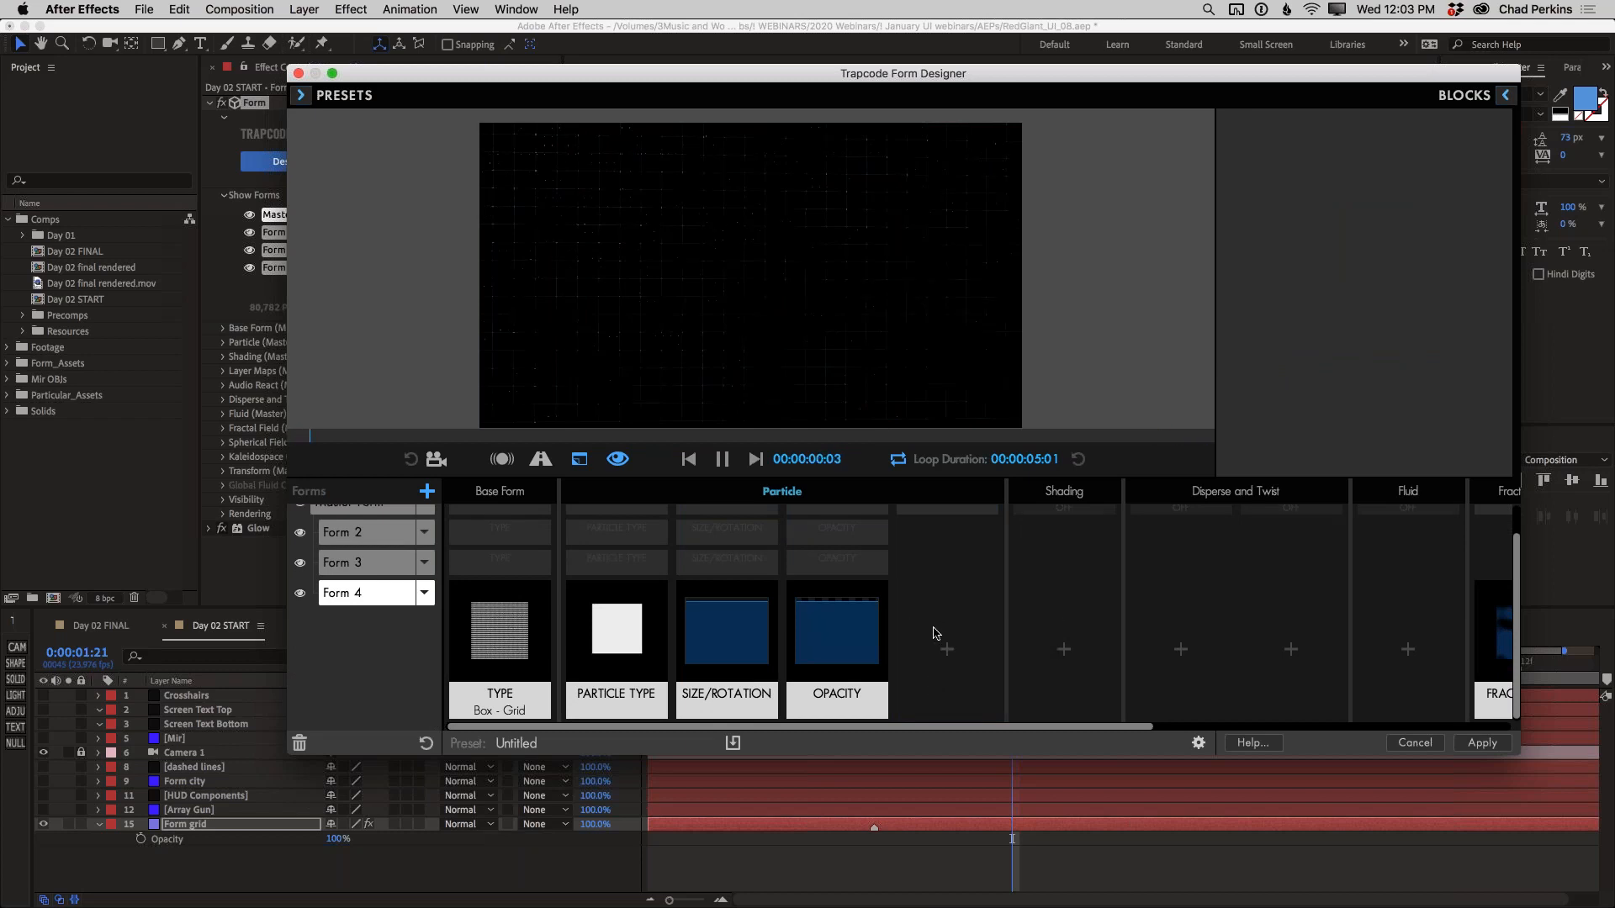
pyautogui.scroll(1, 928, 551)
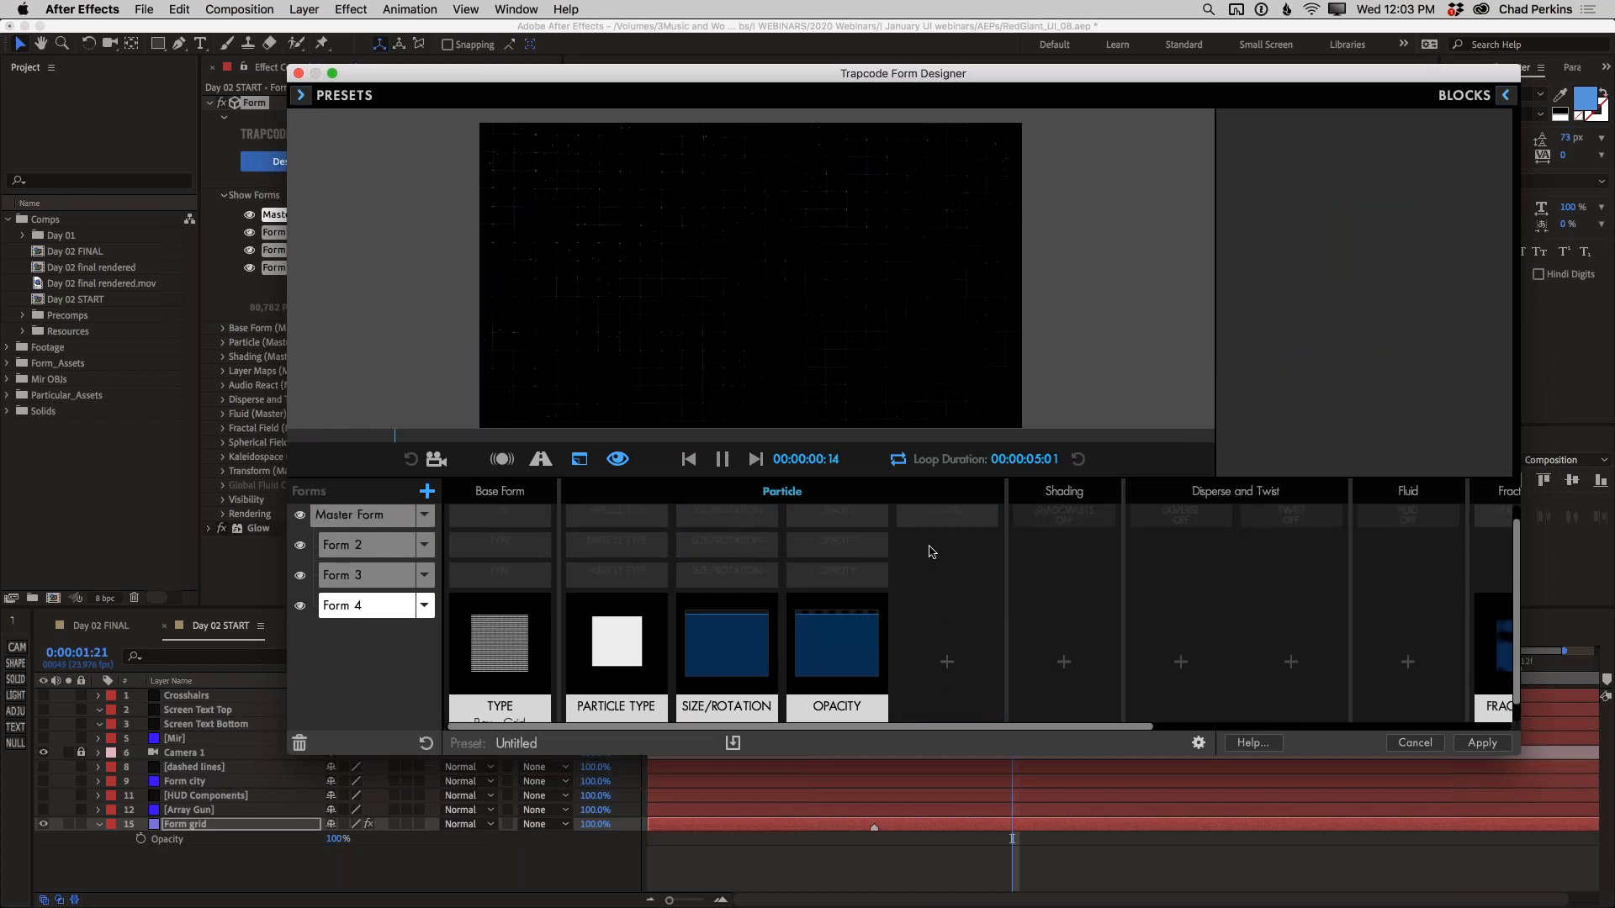
pyautogui.click(1480, 744)
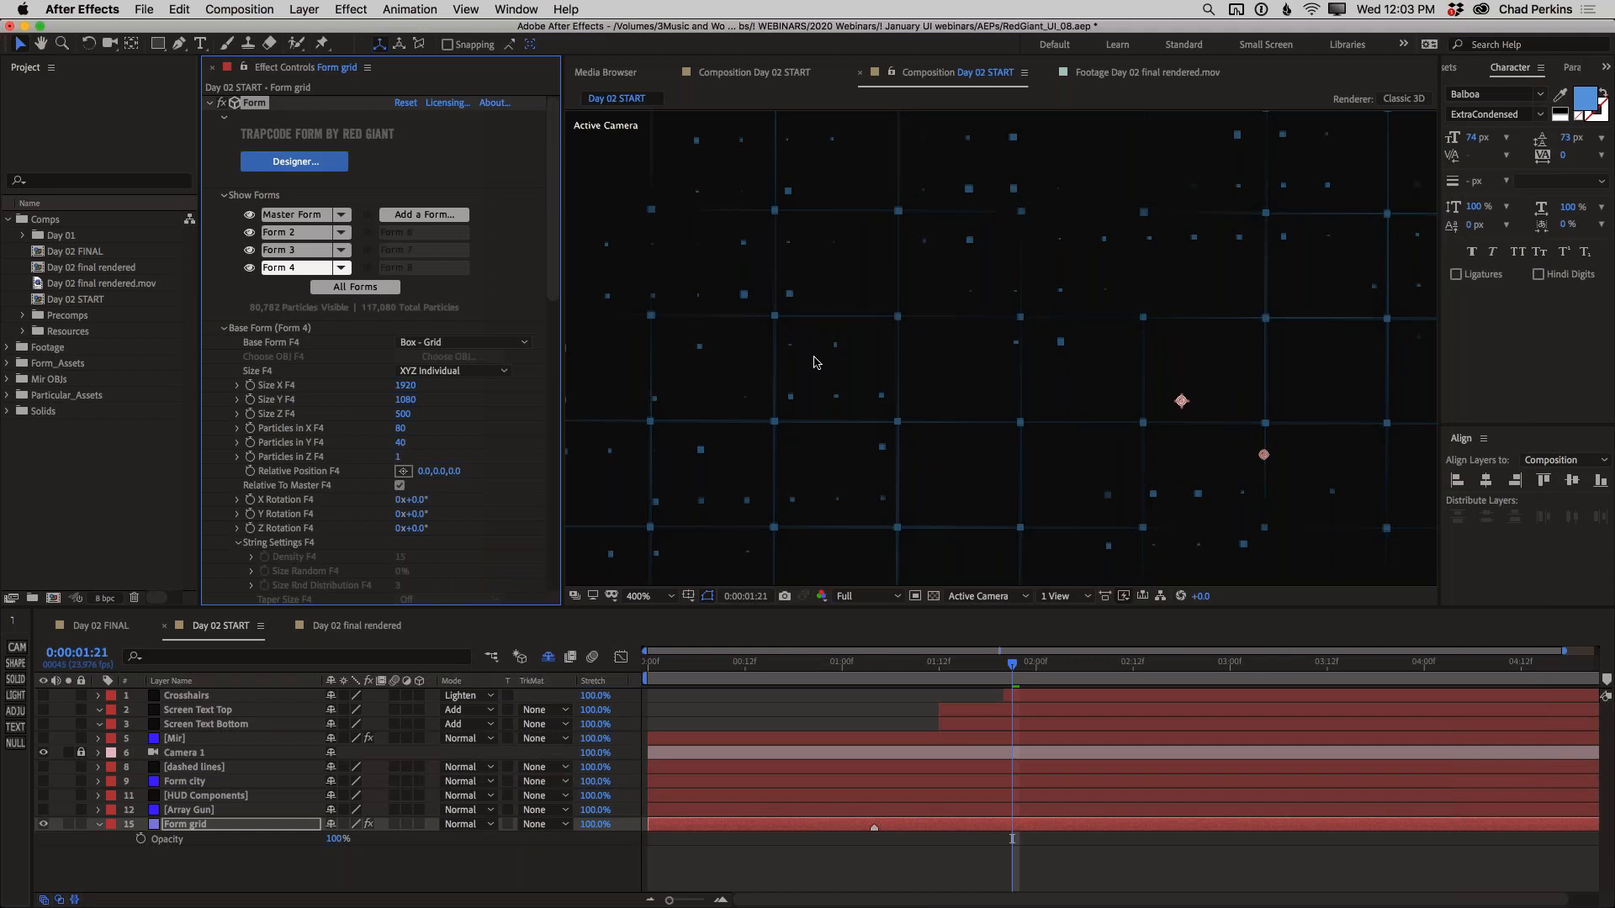
# Lower the Form grid layer's opacity to 51% while viewing the whole frame
pyautogui.press('.')
pyautogui.press(',')
pyautogui.press(',')
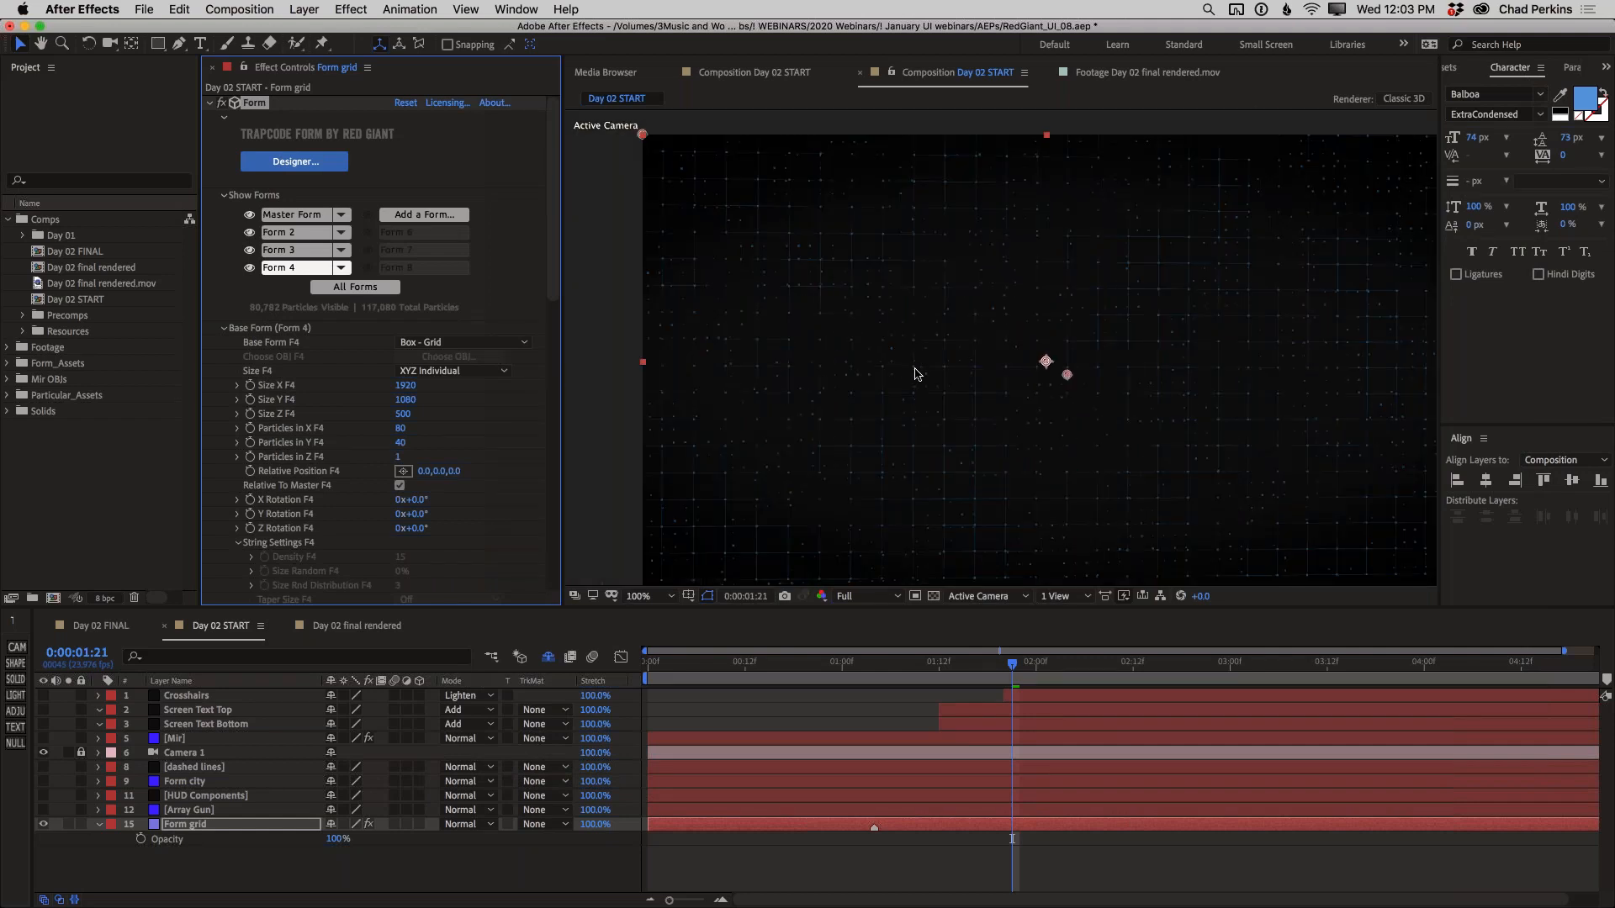
pyautogui.press(',')
pyautogui.moveTo(937, 369); pyautogui.dragTo(936, 380)
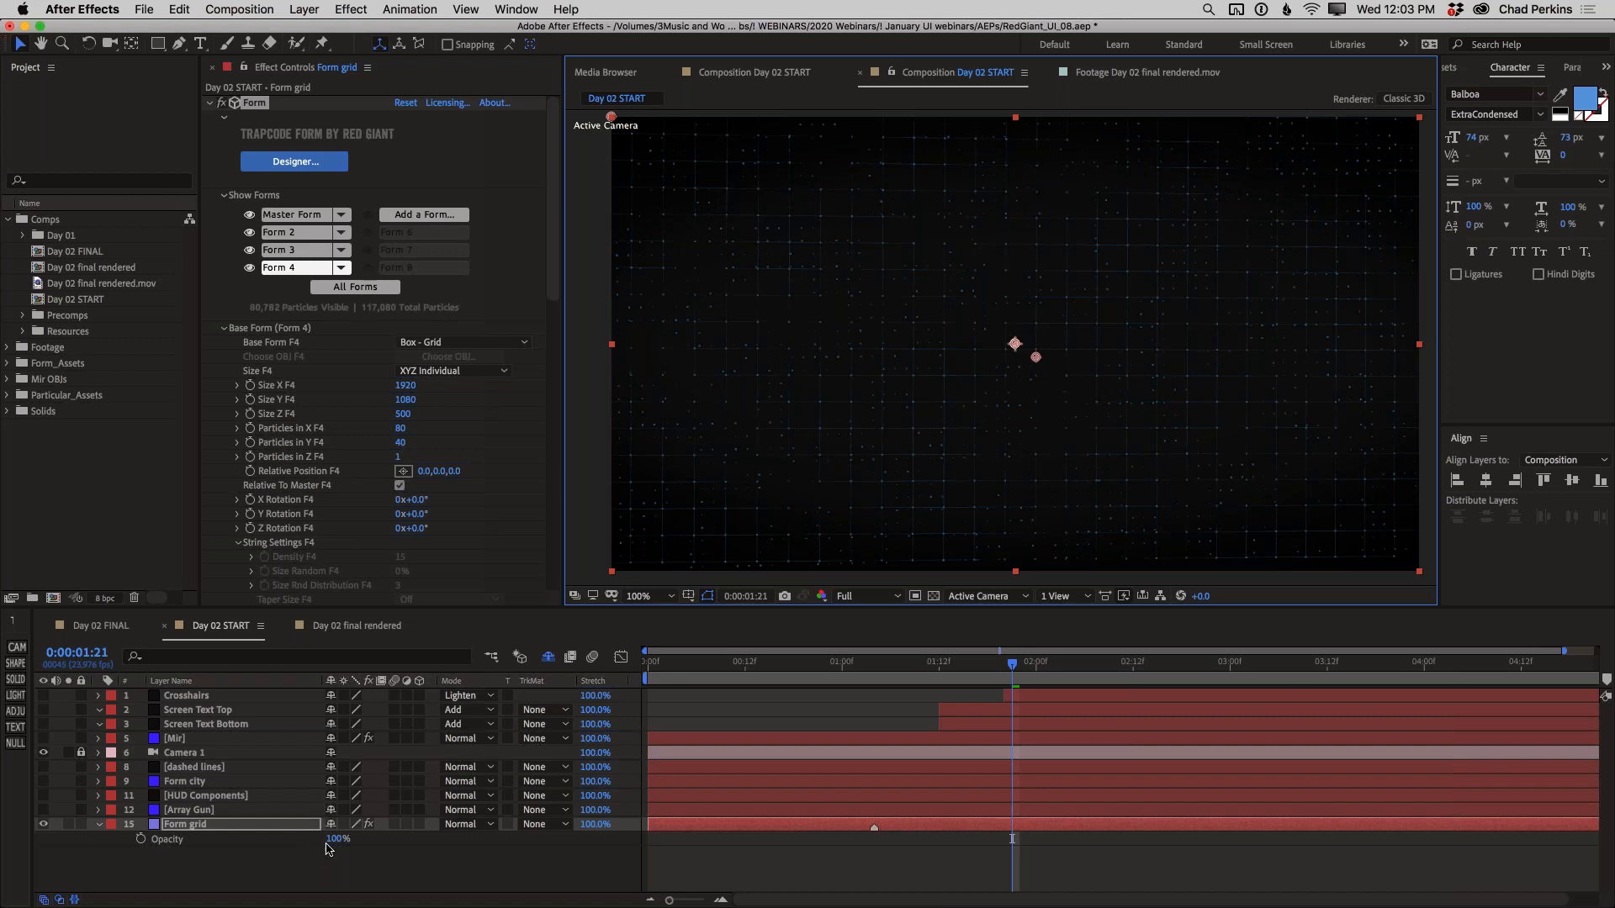
pyautogui.moveTo(325, 838); pyautogui.dragTo(307, 841)
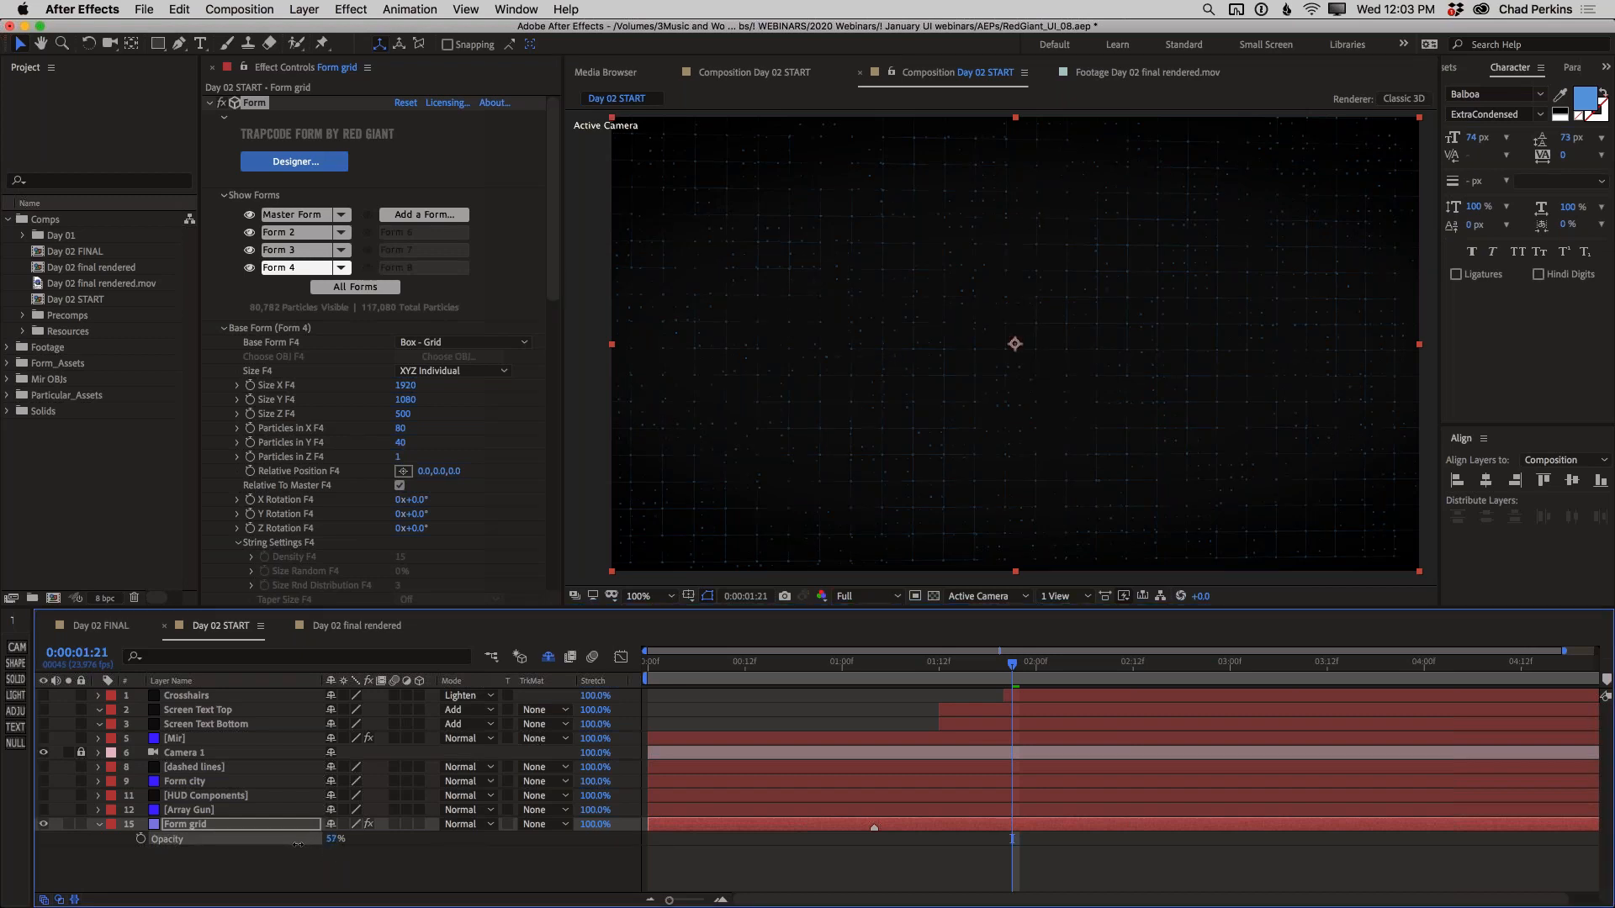
pyautogui.moveTo(300, 842); pyautogui.dragTo(294, 839)
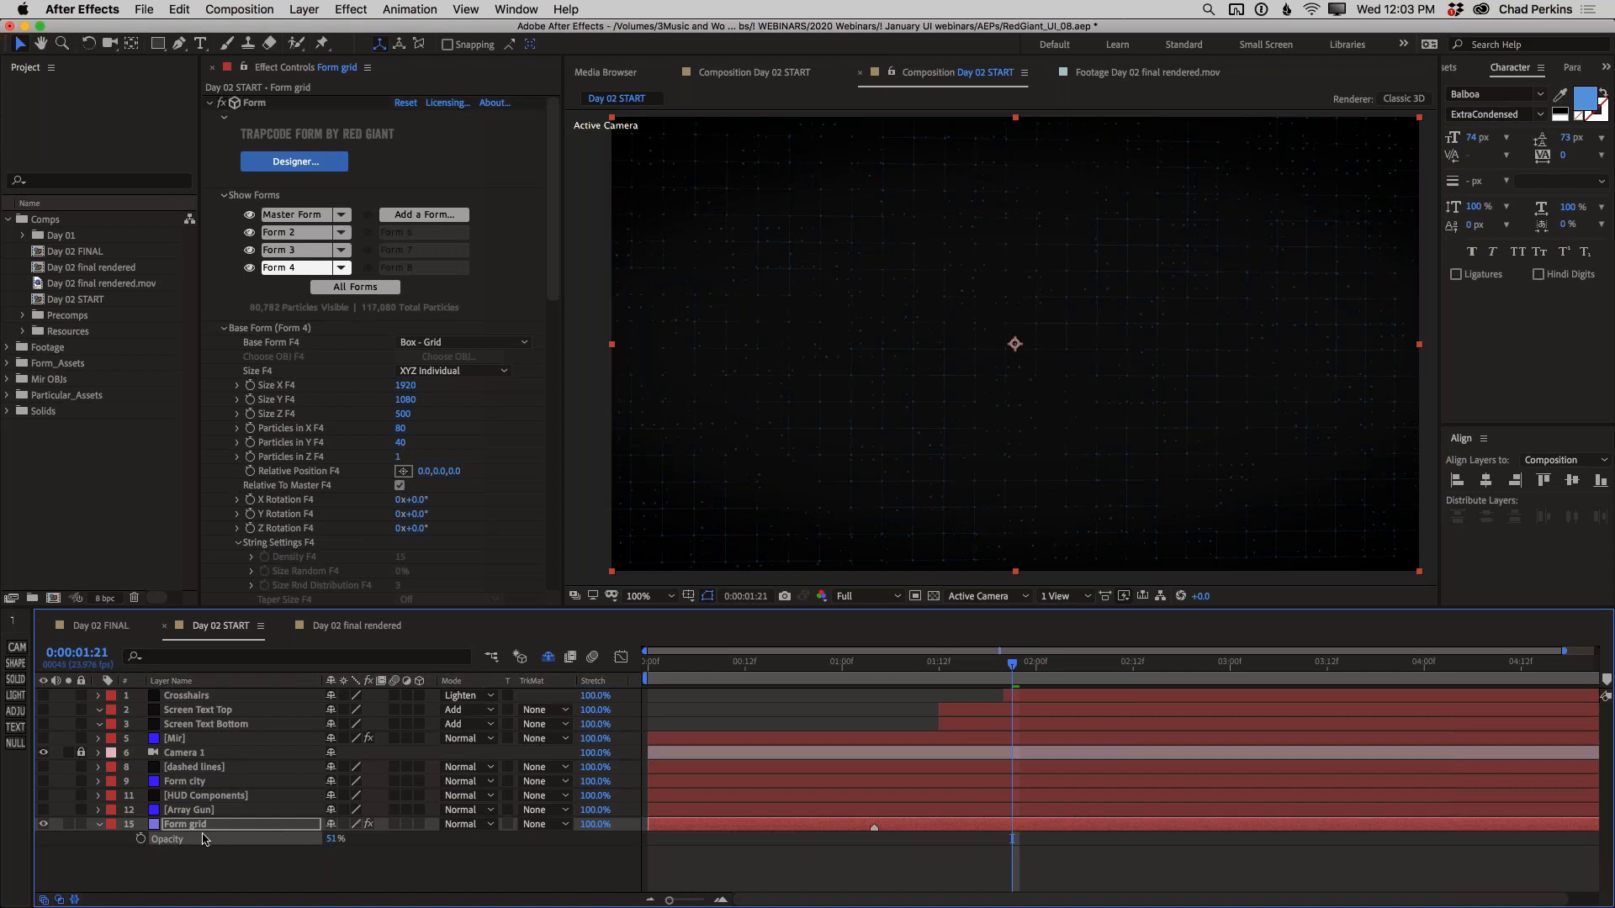
# Make the Form city layer visible, solo it, and apply the Trapcode Form effect to it
pyautogui.click(42, 781)
pyautogui.click(168, 781)
pyautogui.click(68, 781)
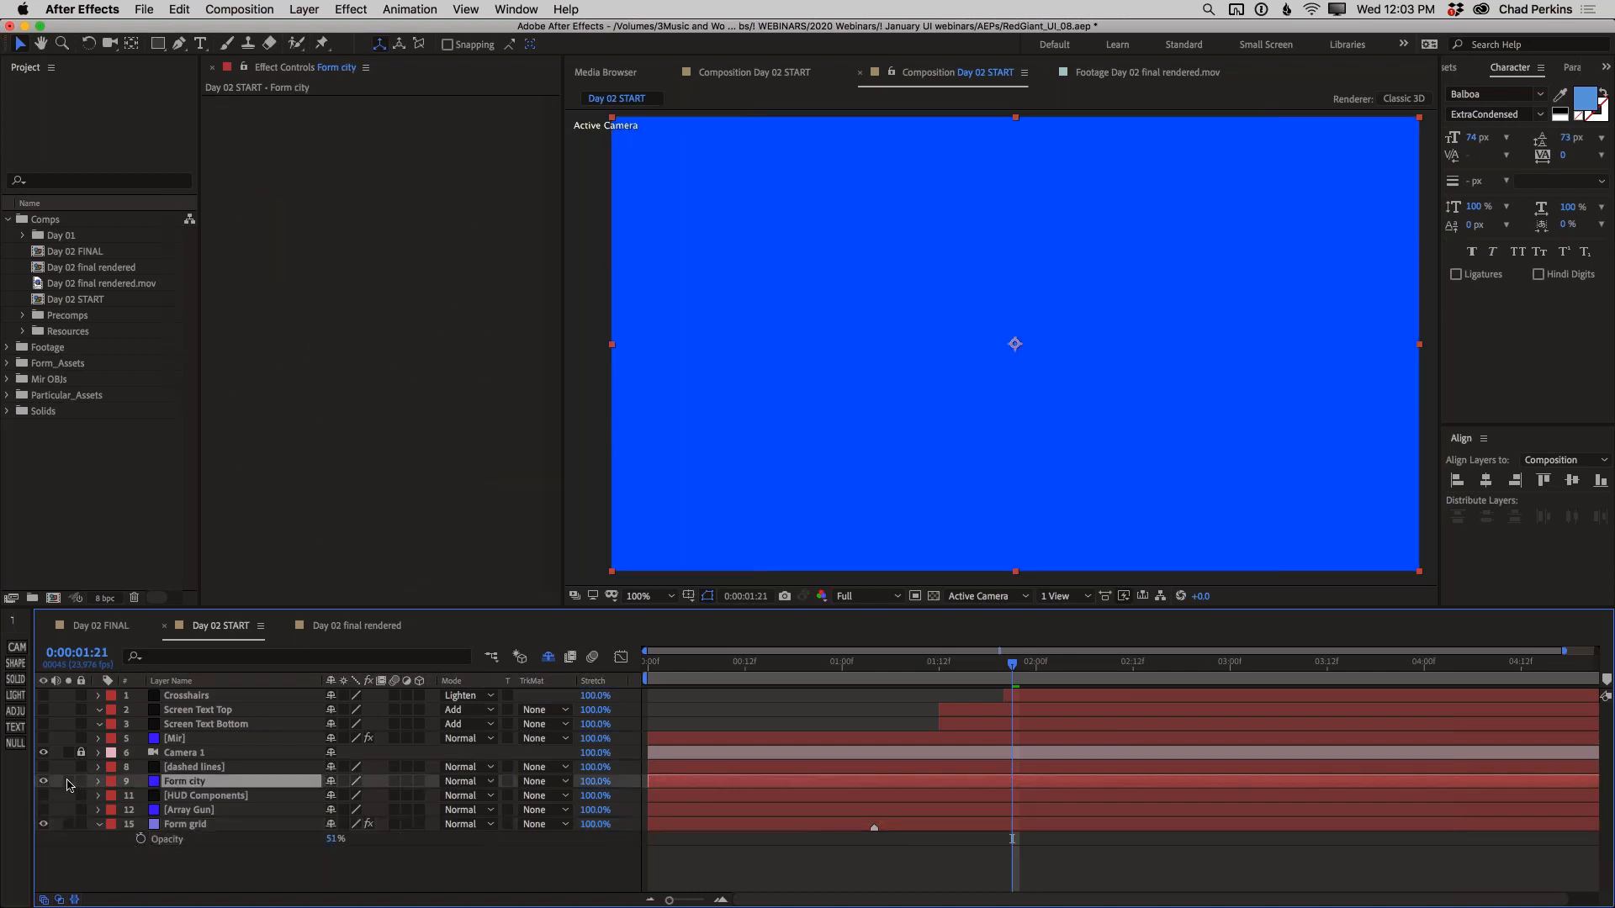
pyautogui.click(350, 10)
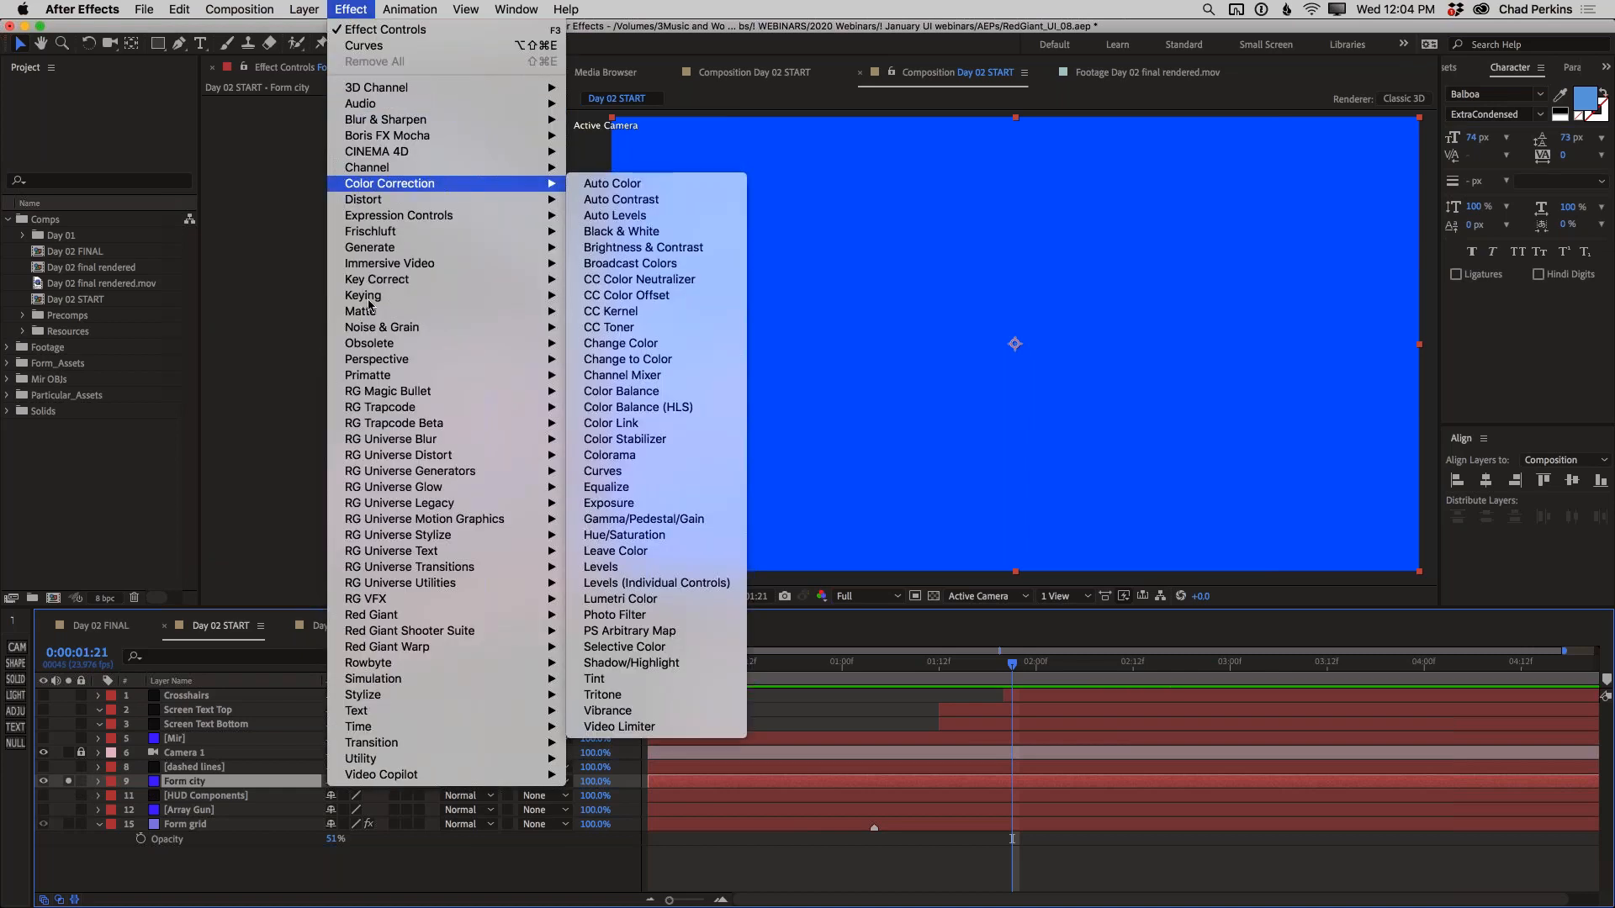
pyautogui.moveTo(515, 407)
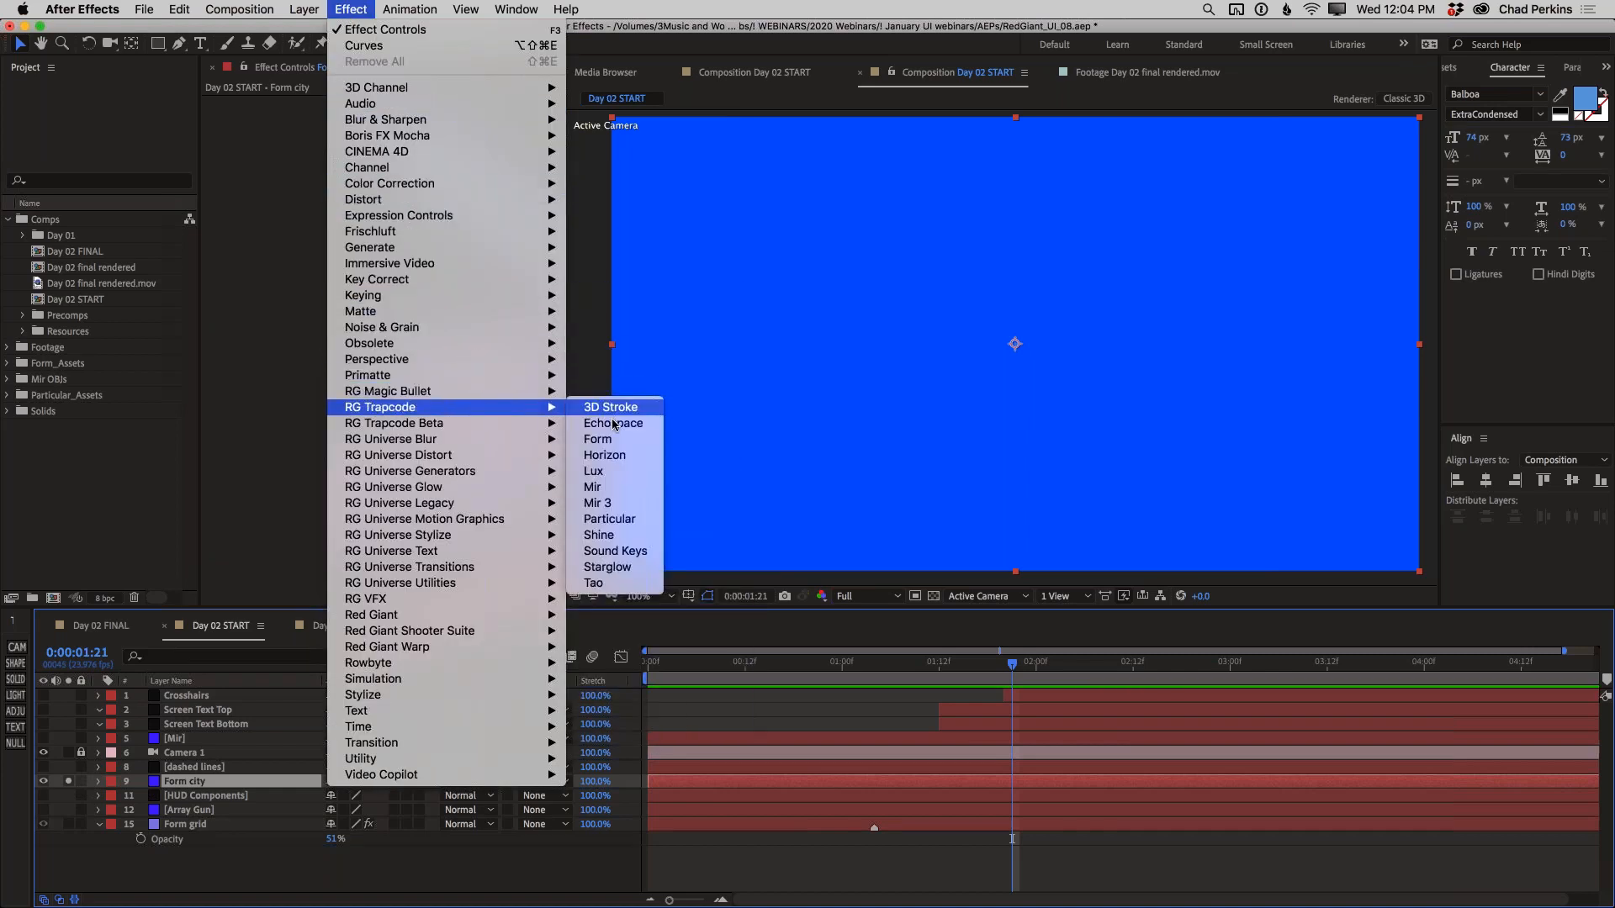
pyautogui.click(616, 439)
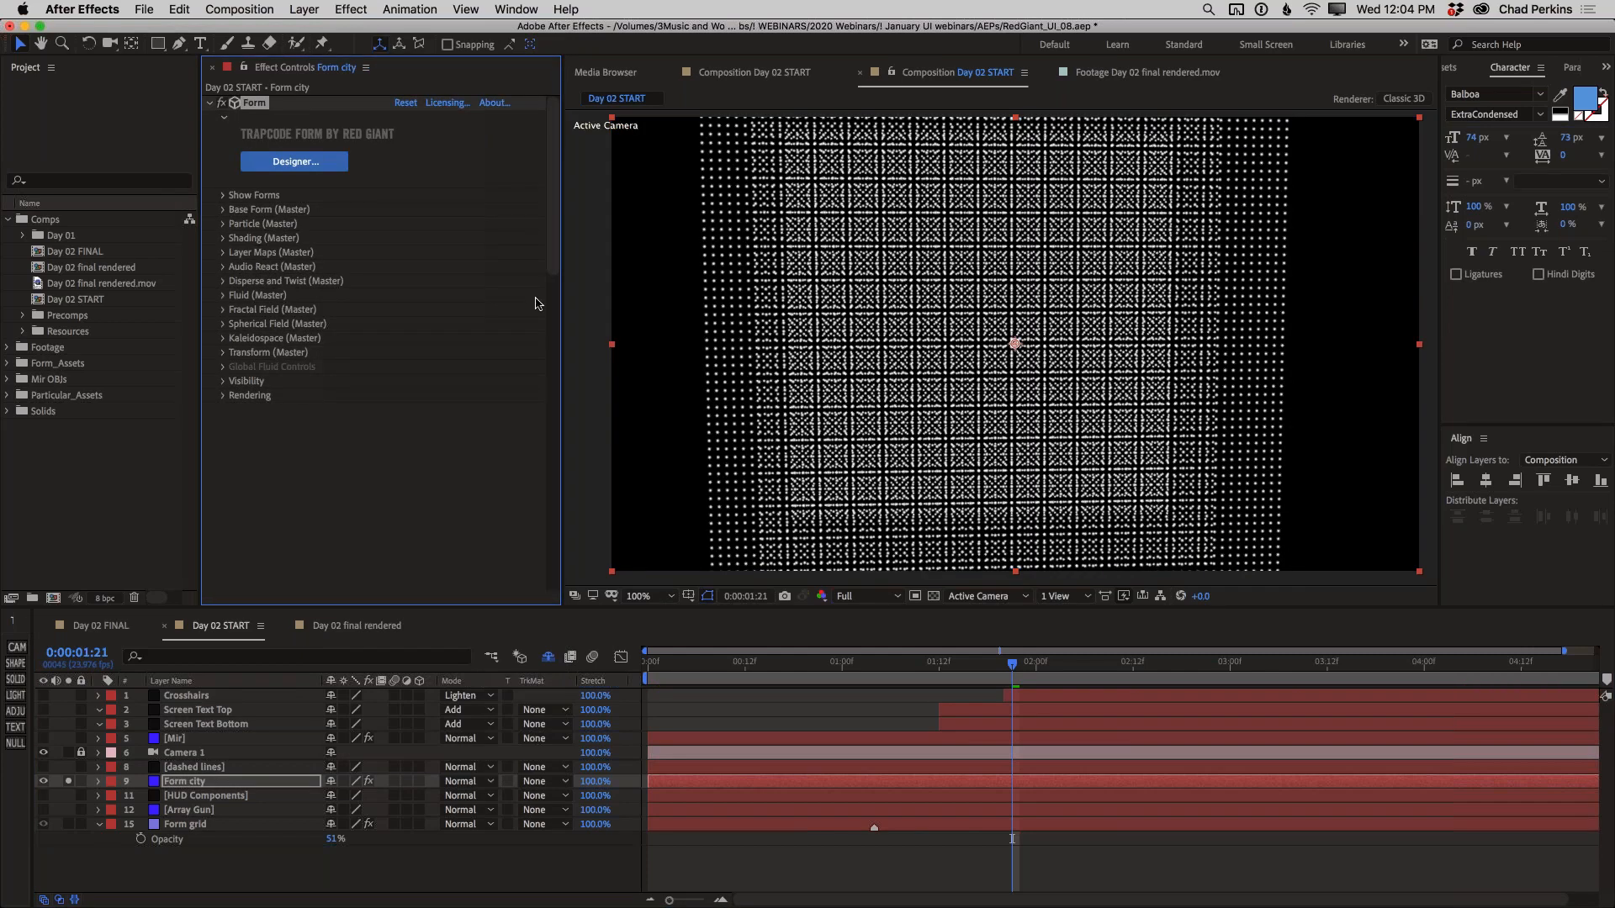
# Set the Form city effect's master Base Form to OBJ Model
pyautogui.click(222, 210)
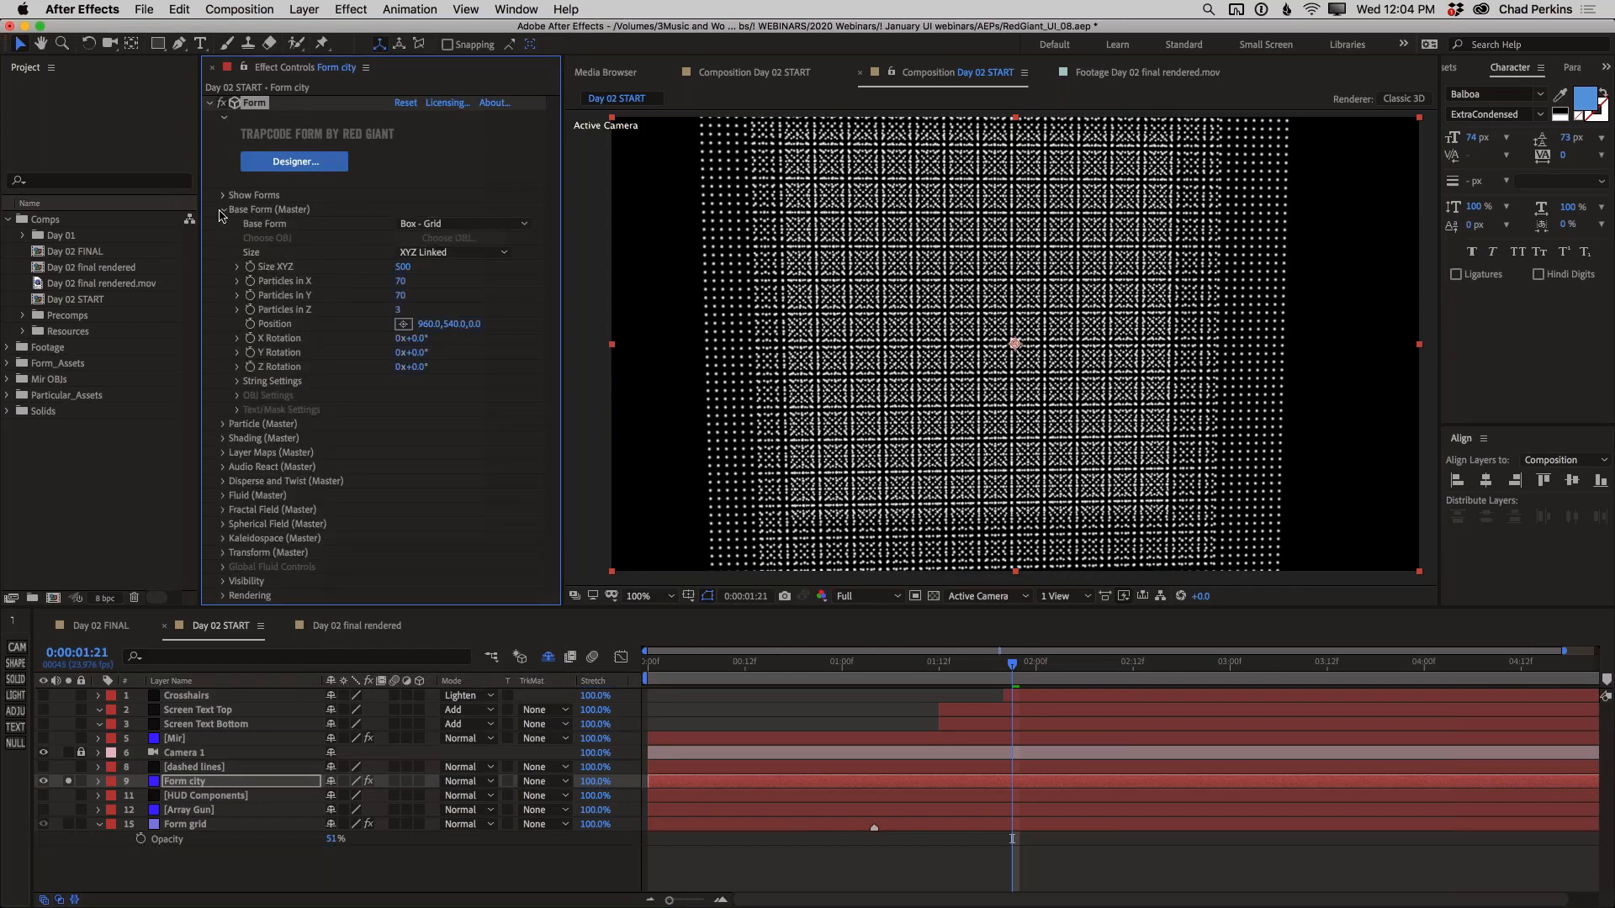
pyautogui.click(475, 229)
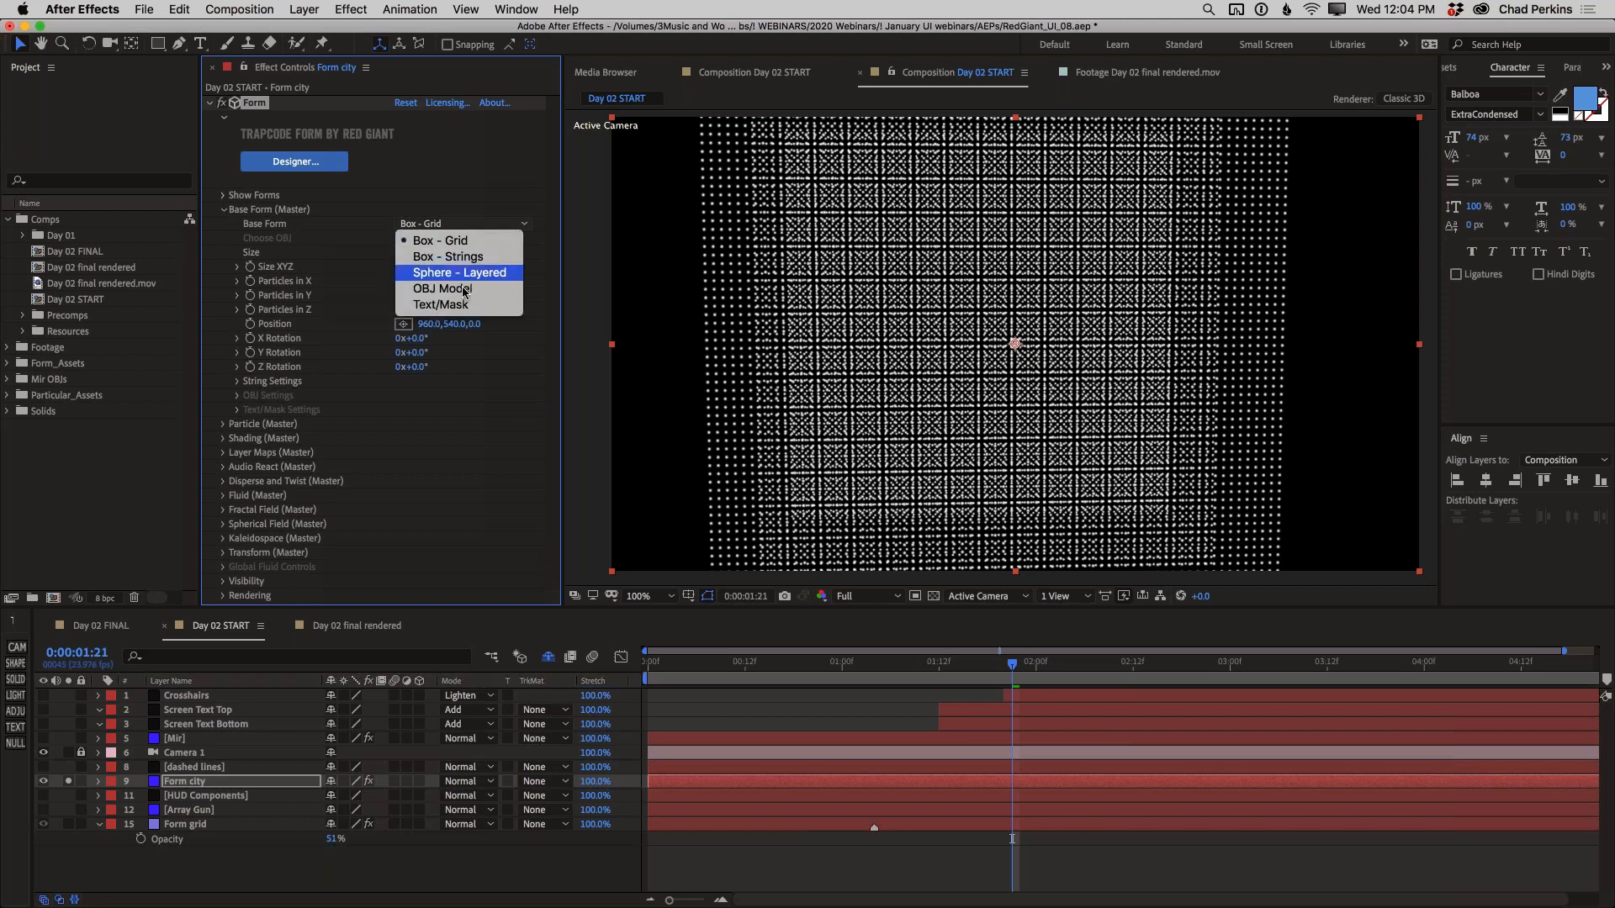
pyautogui.click(460, 292)
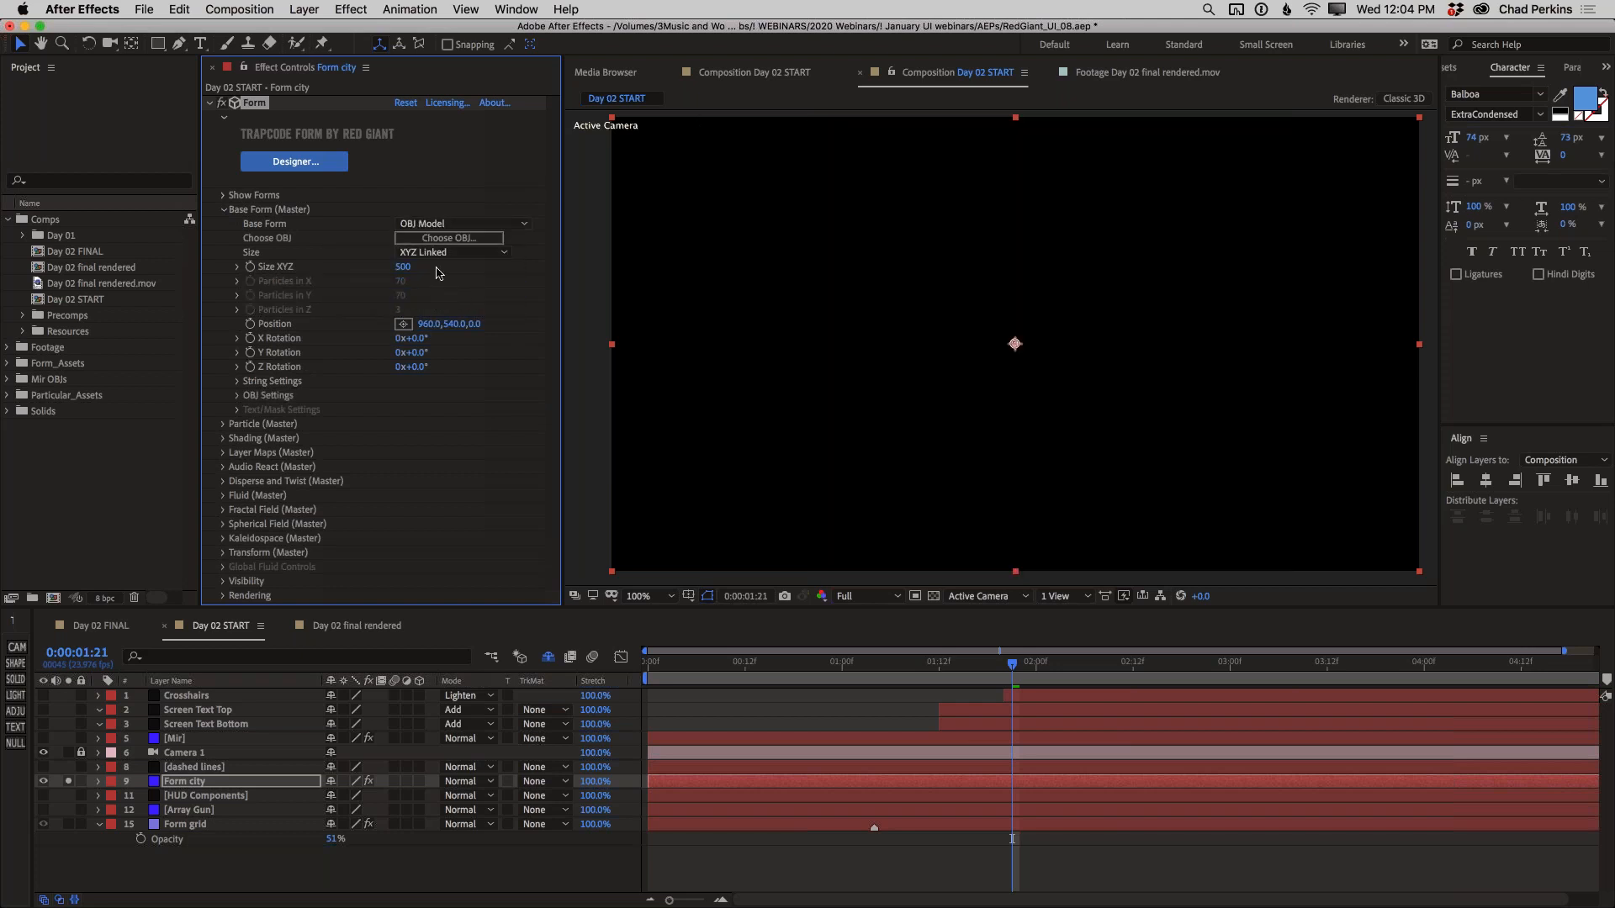
# Choose the City geometry as the Form city layer's OBJ model and set the composition's preview resolution to Half
pyautogui.click(452, 240)
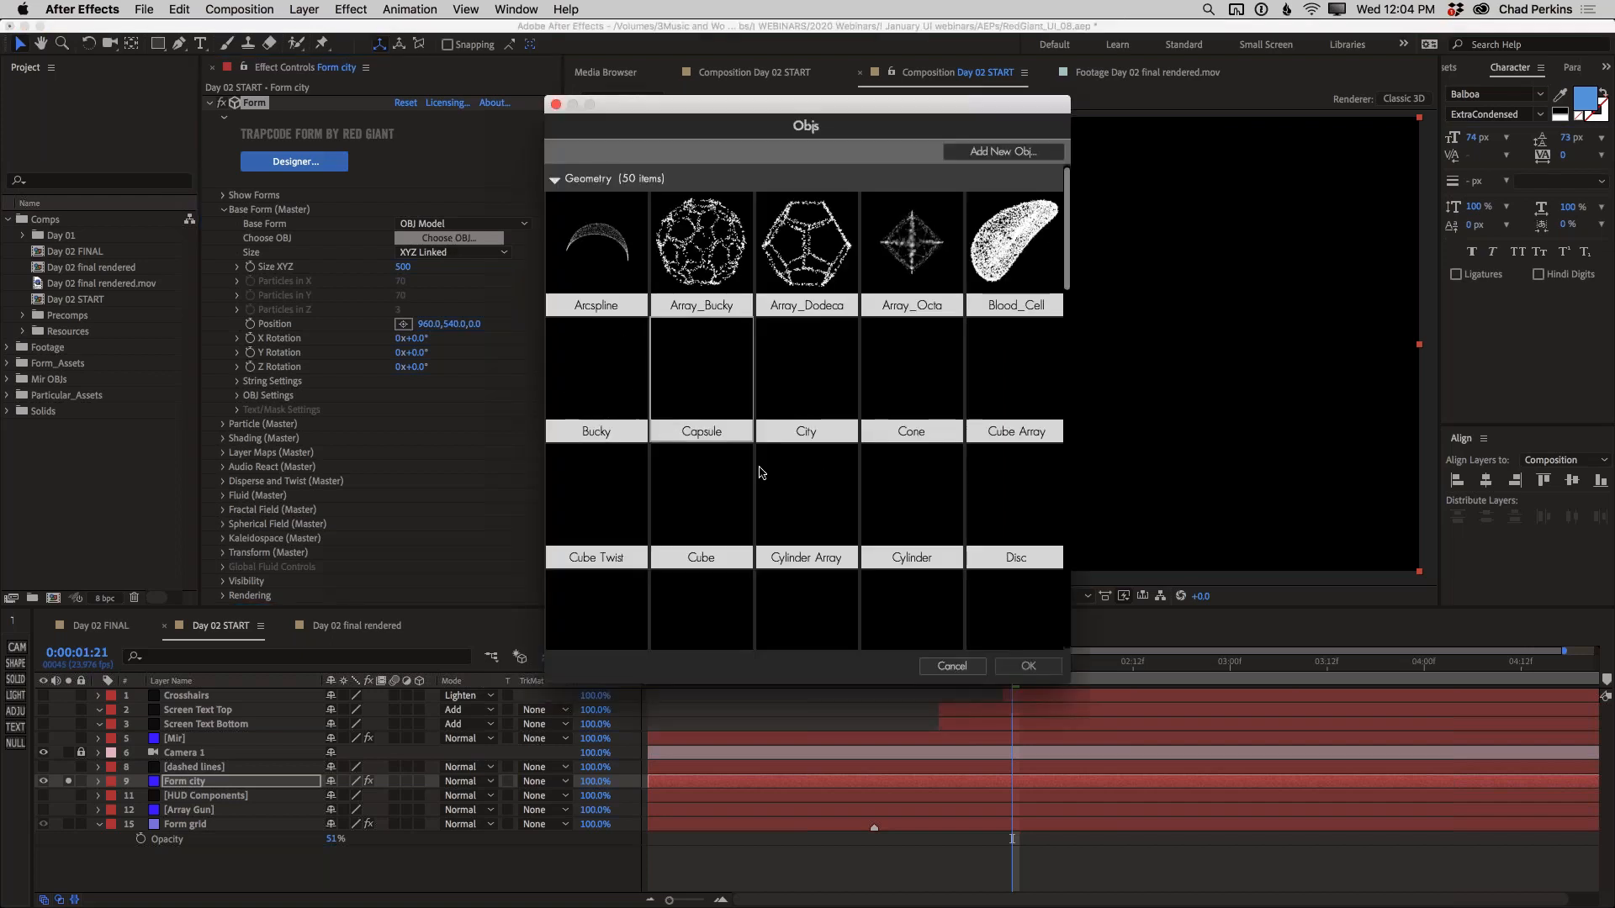
pyautogui.click(798, 377)
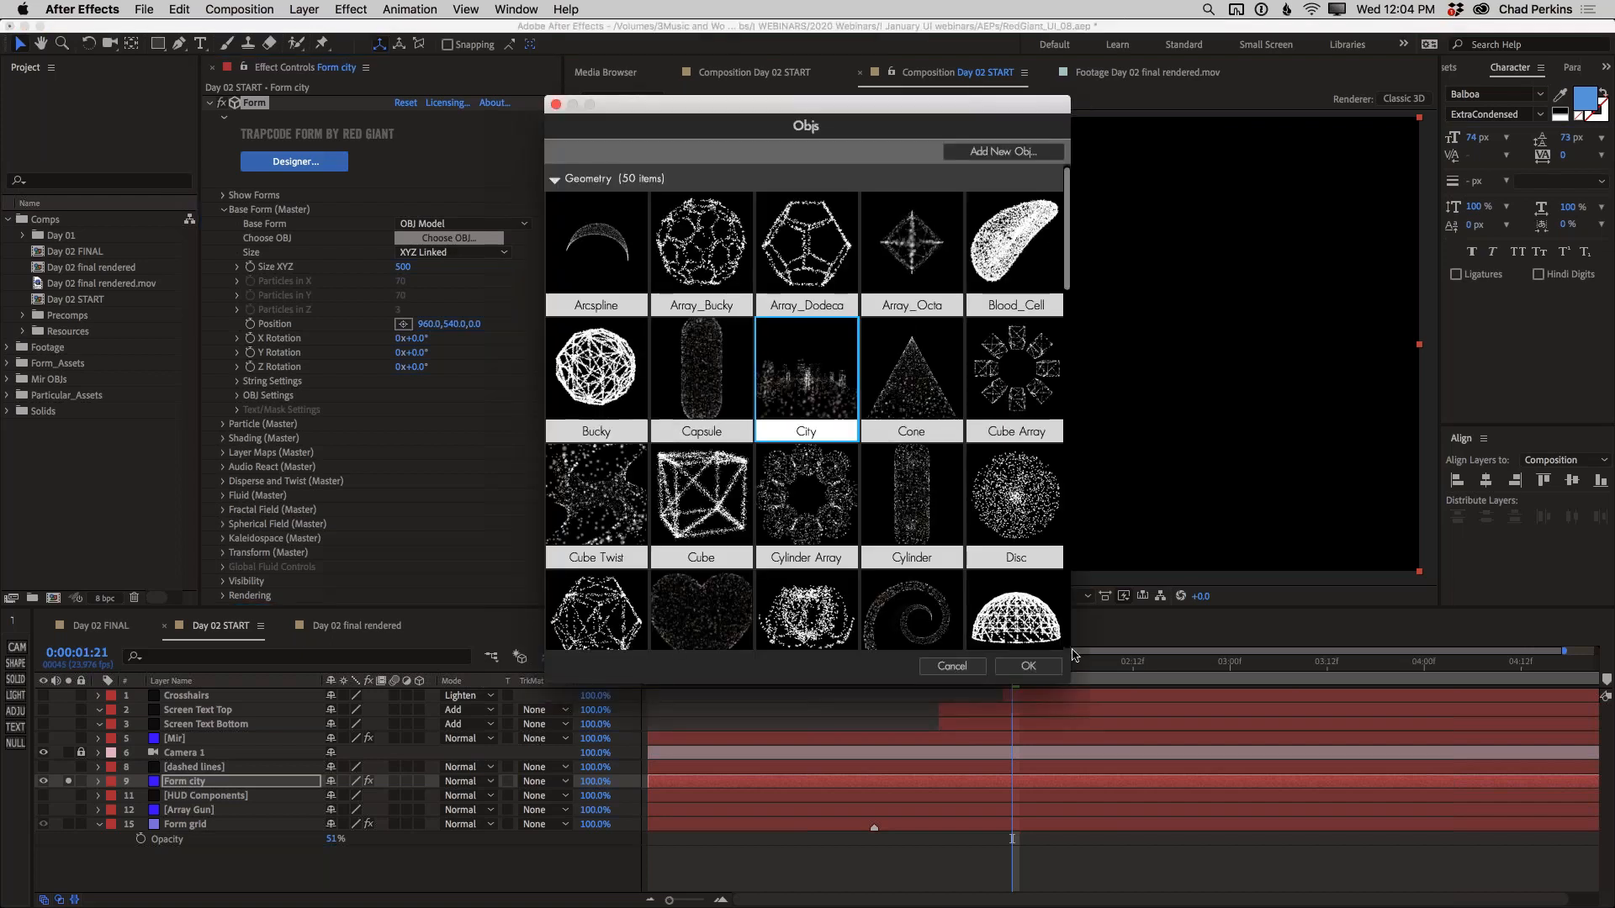
pyautogui.click(1045, 670)
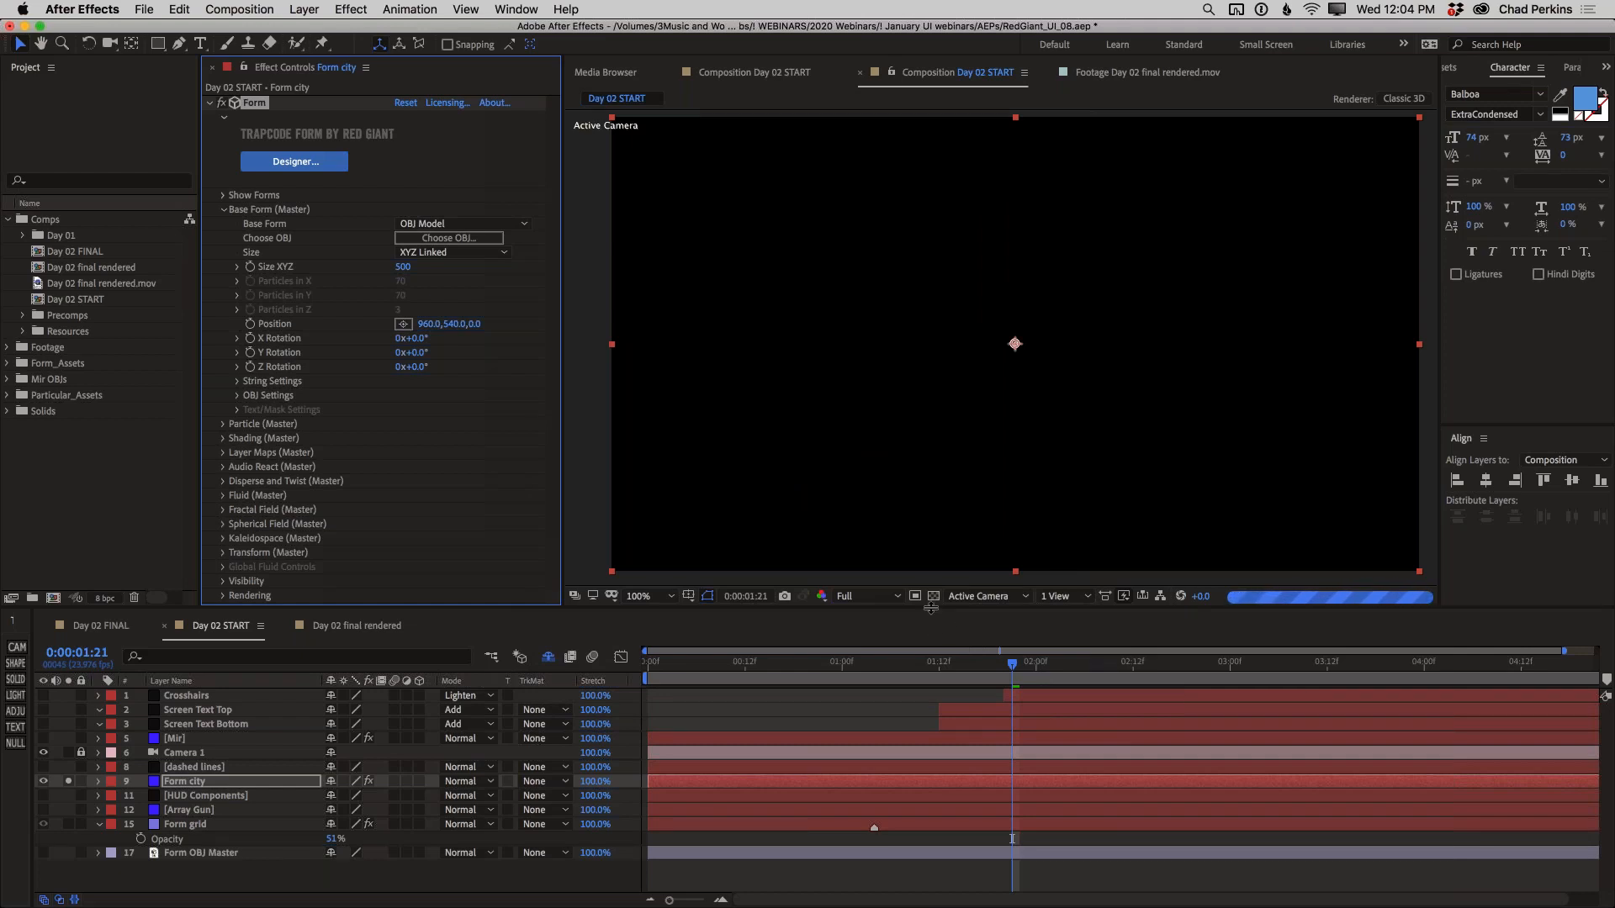
pyautogui.click(885, 598)
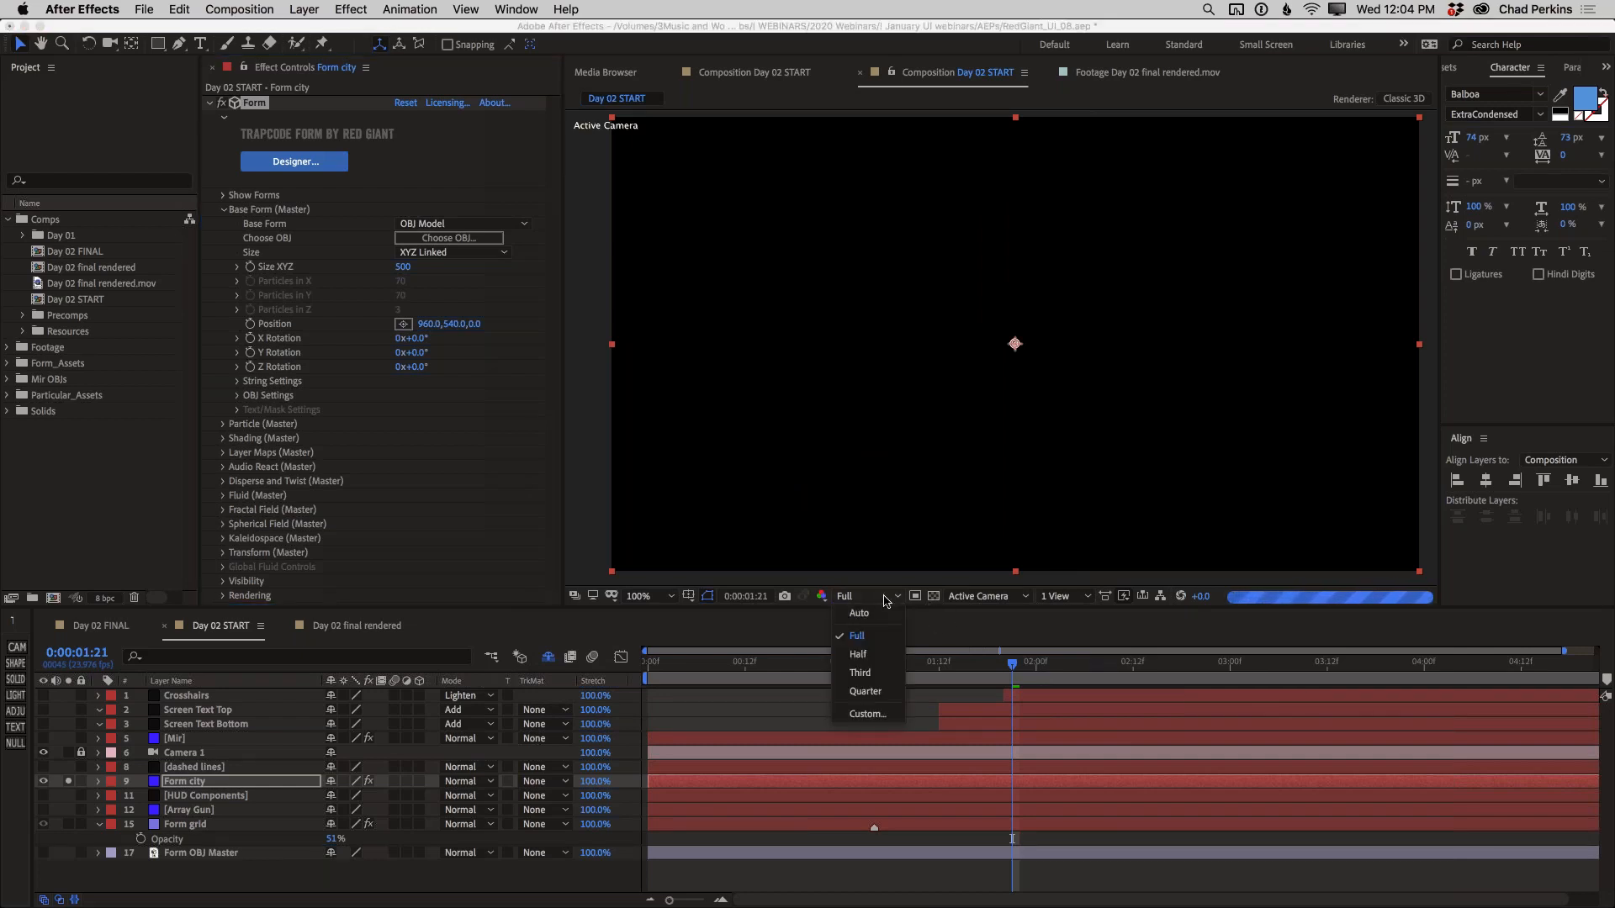
pyautogui.click(873, 653)
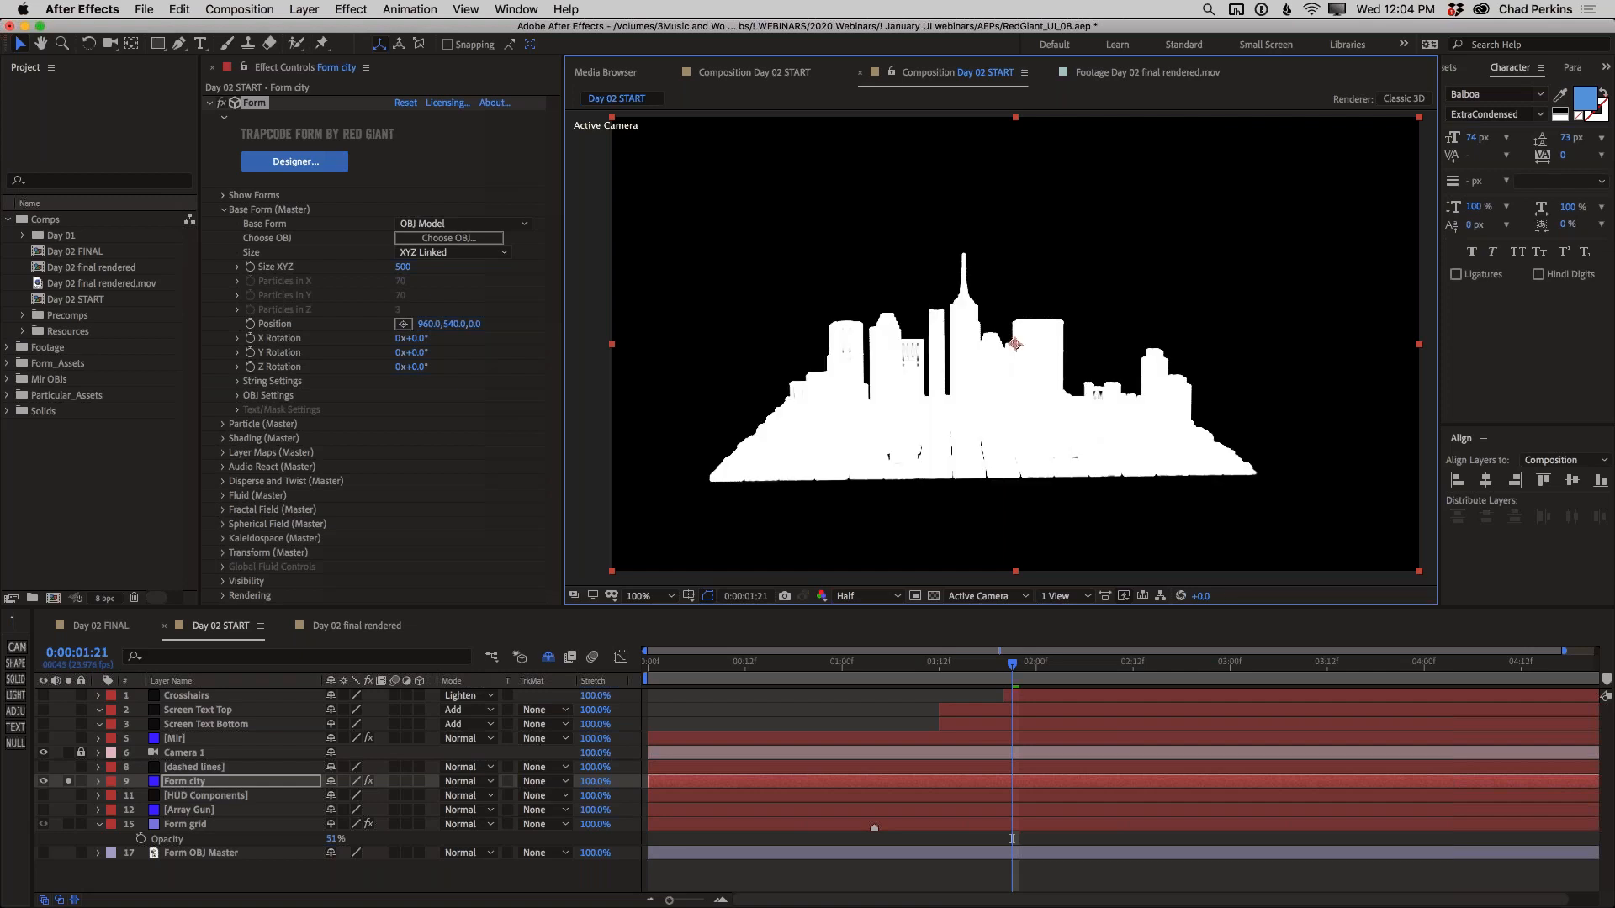
# Set the city OBJ model's Particles From option to Faces
pyautogui.click(238, 396)
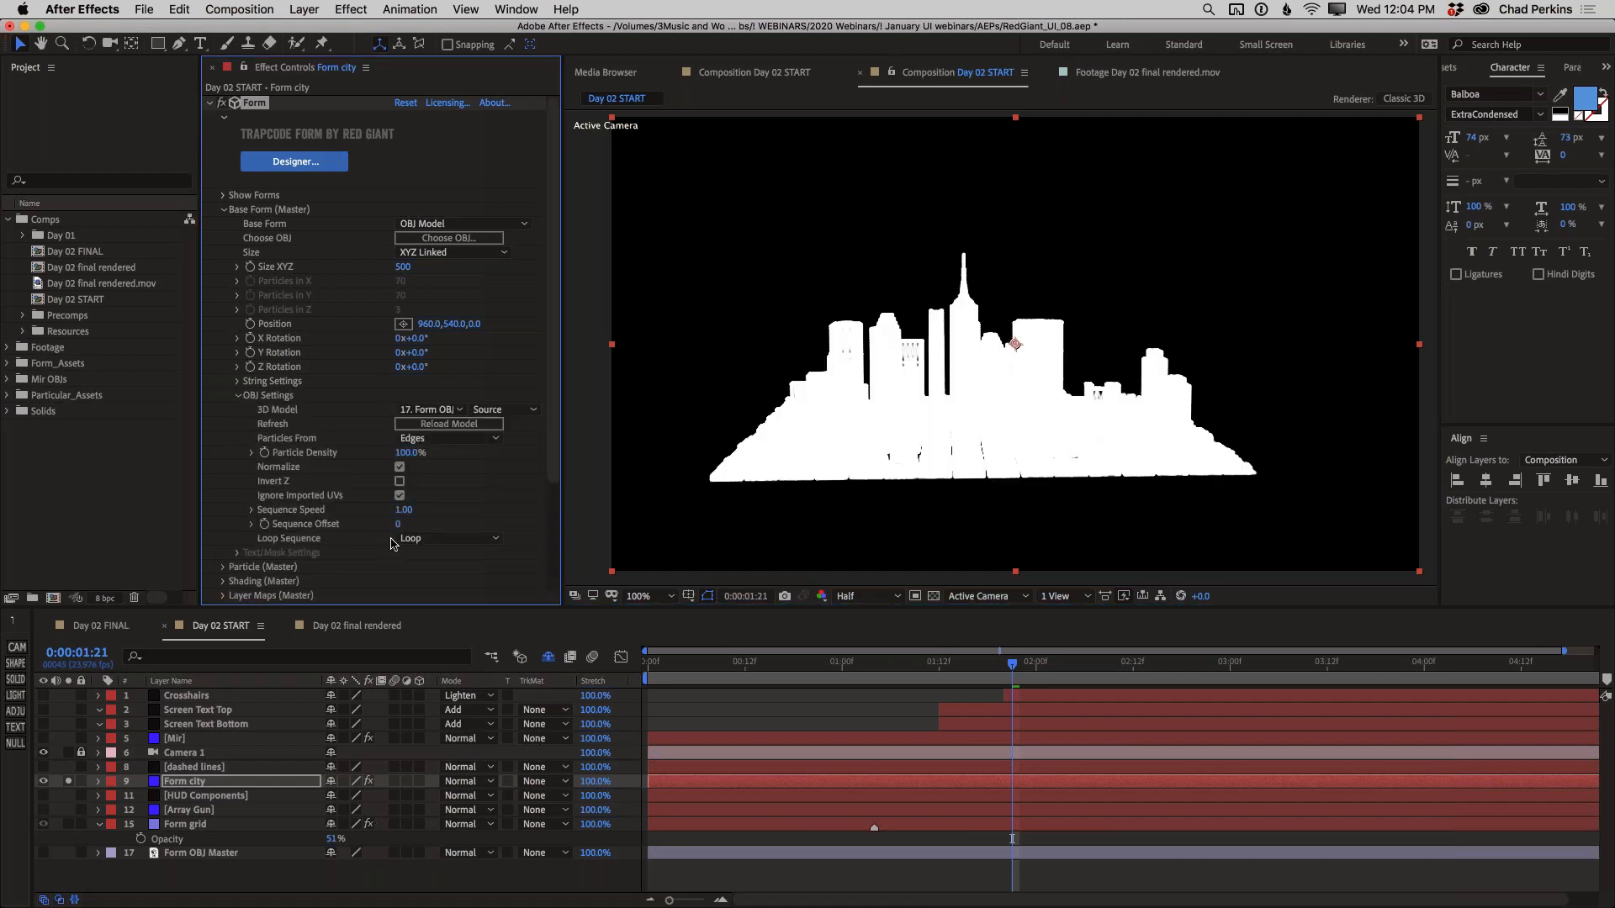
pyautogui.click(435, 439)
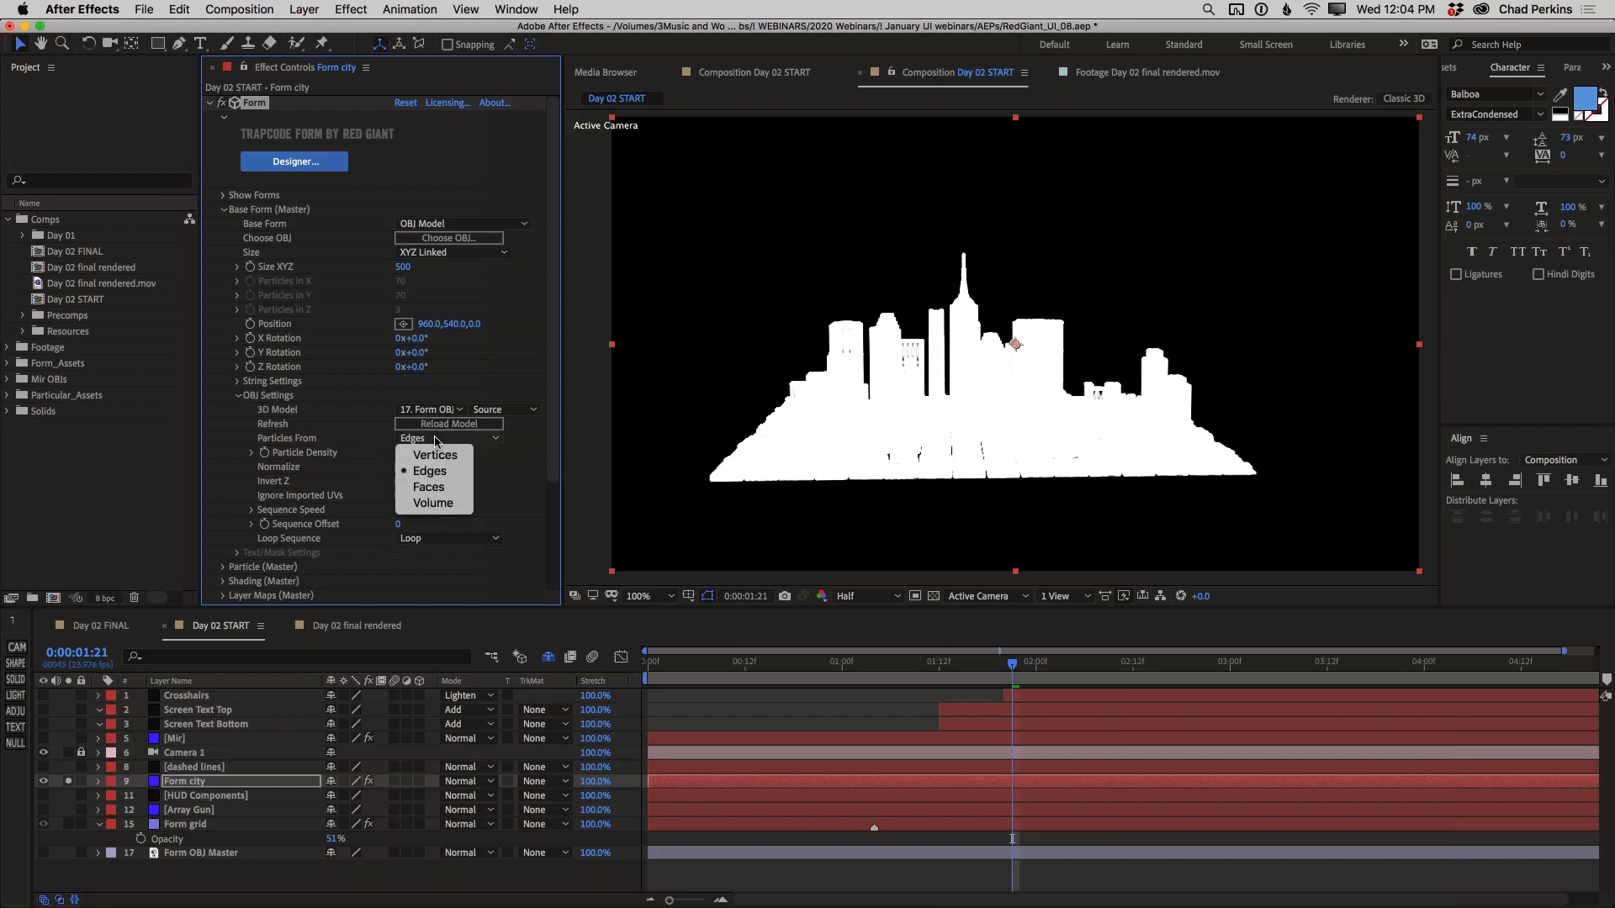
pyautogui.click(447, 489)
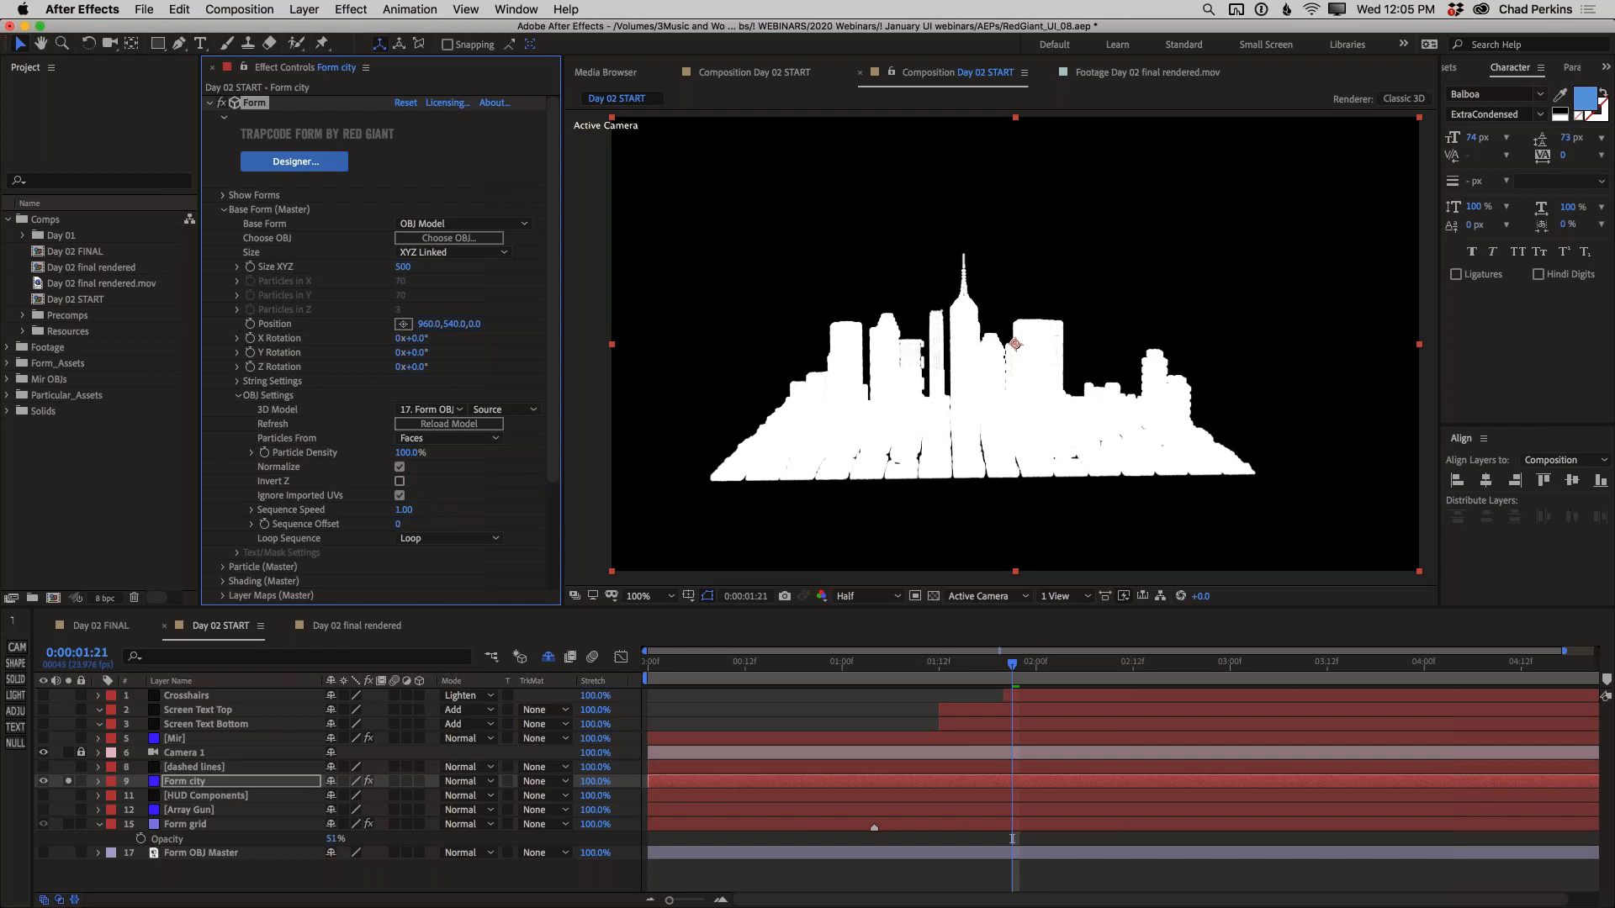
# Set the city's master particle color to the dark orange-brown 321B04
pyautogui.click(223, 209)
pyautogui.click(224, 225)
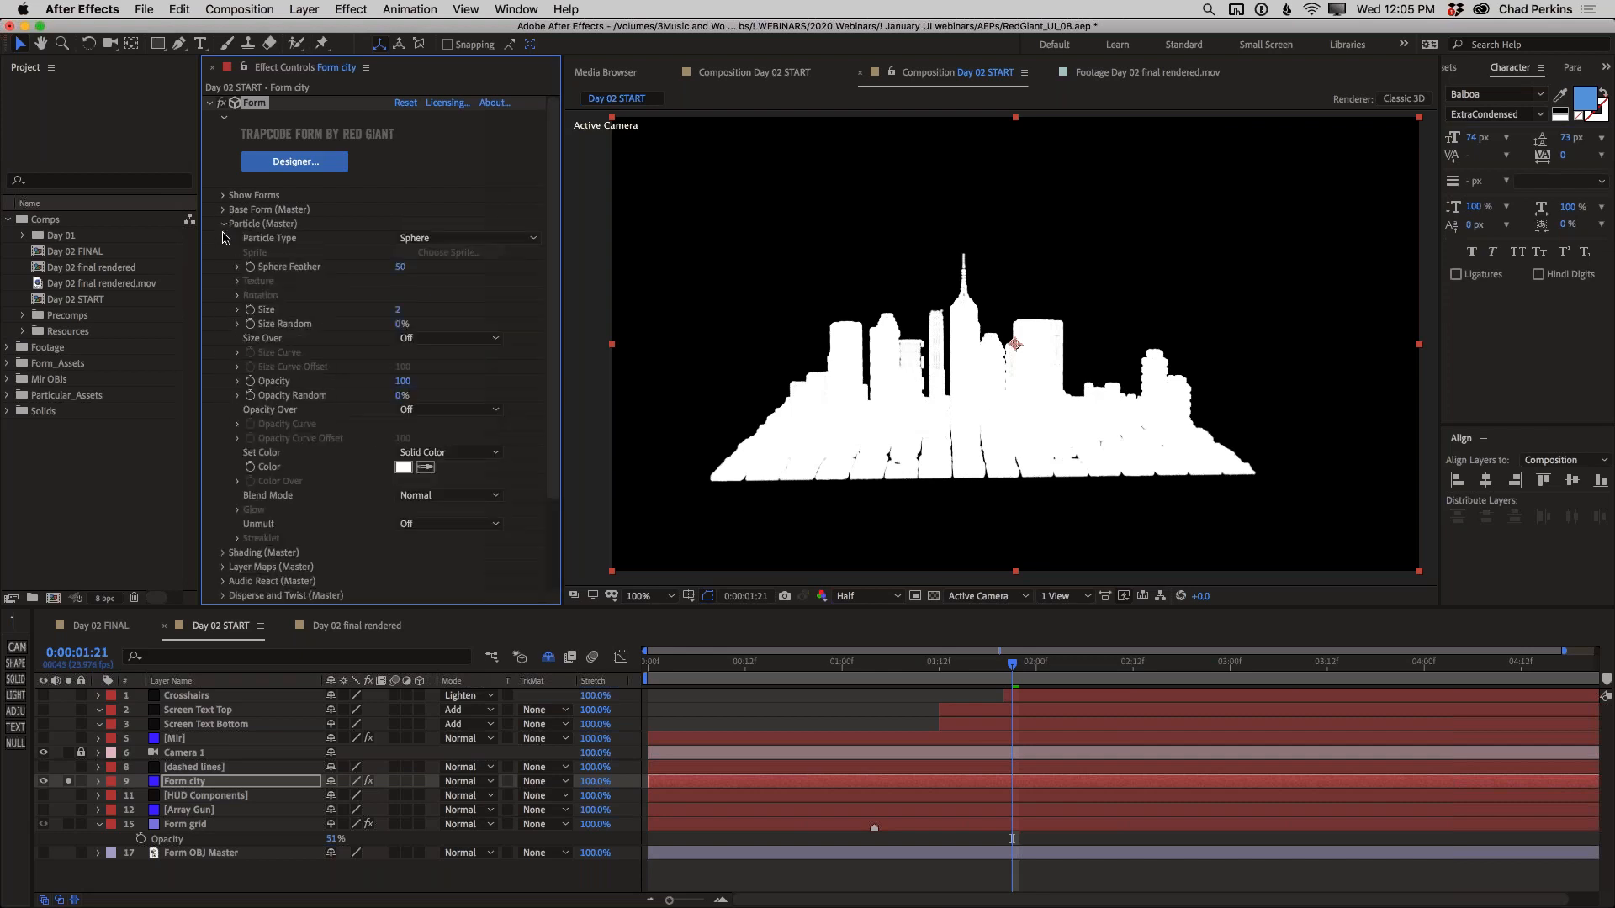
pyautogui.click(404, 467)
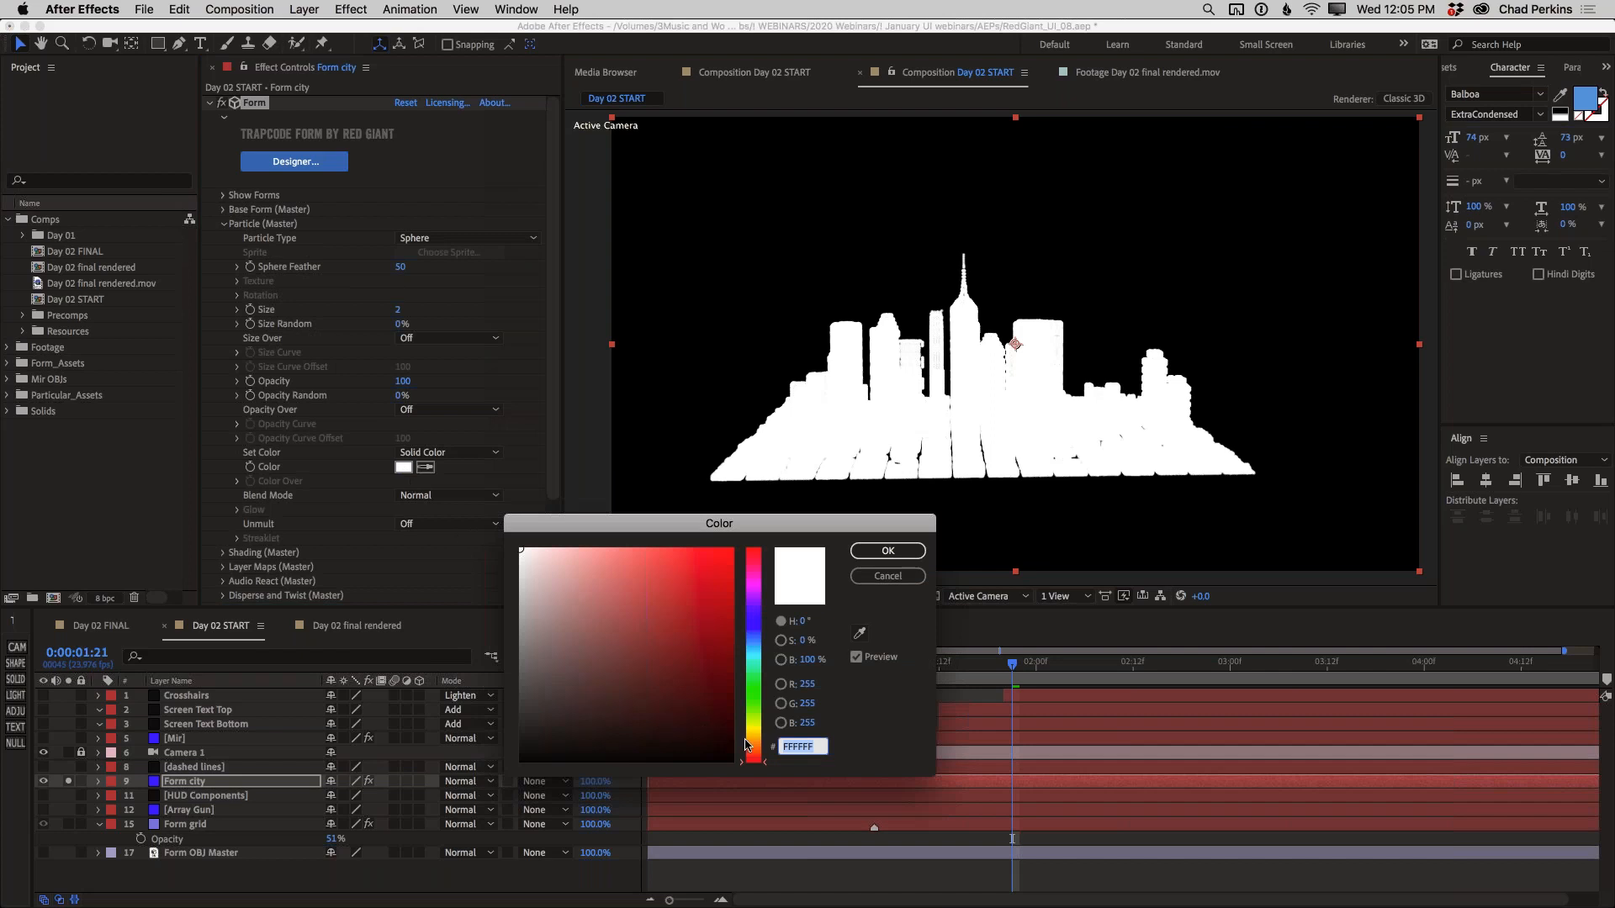
pyautogui.click(753, 745)
pyautogui.click(716, 720)
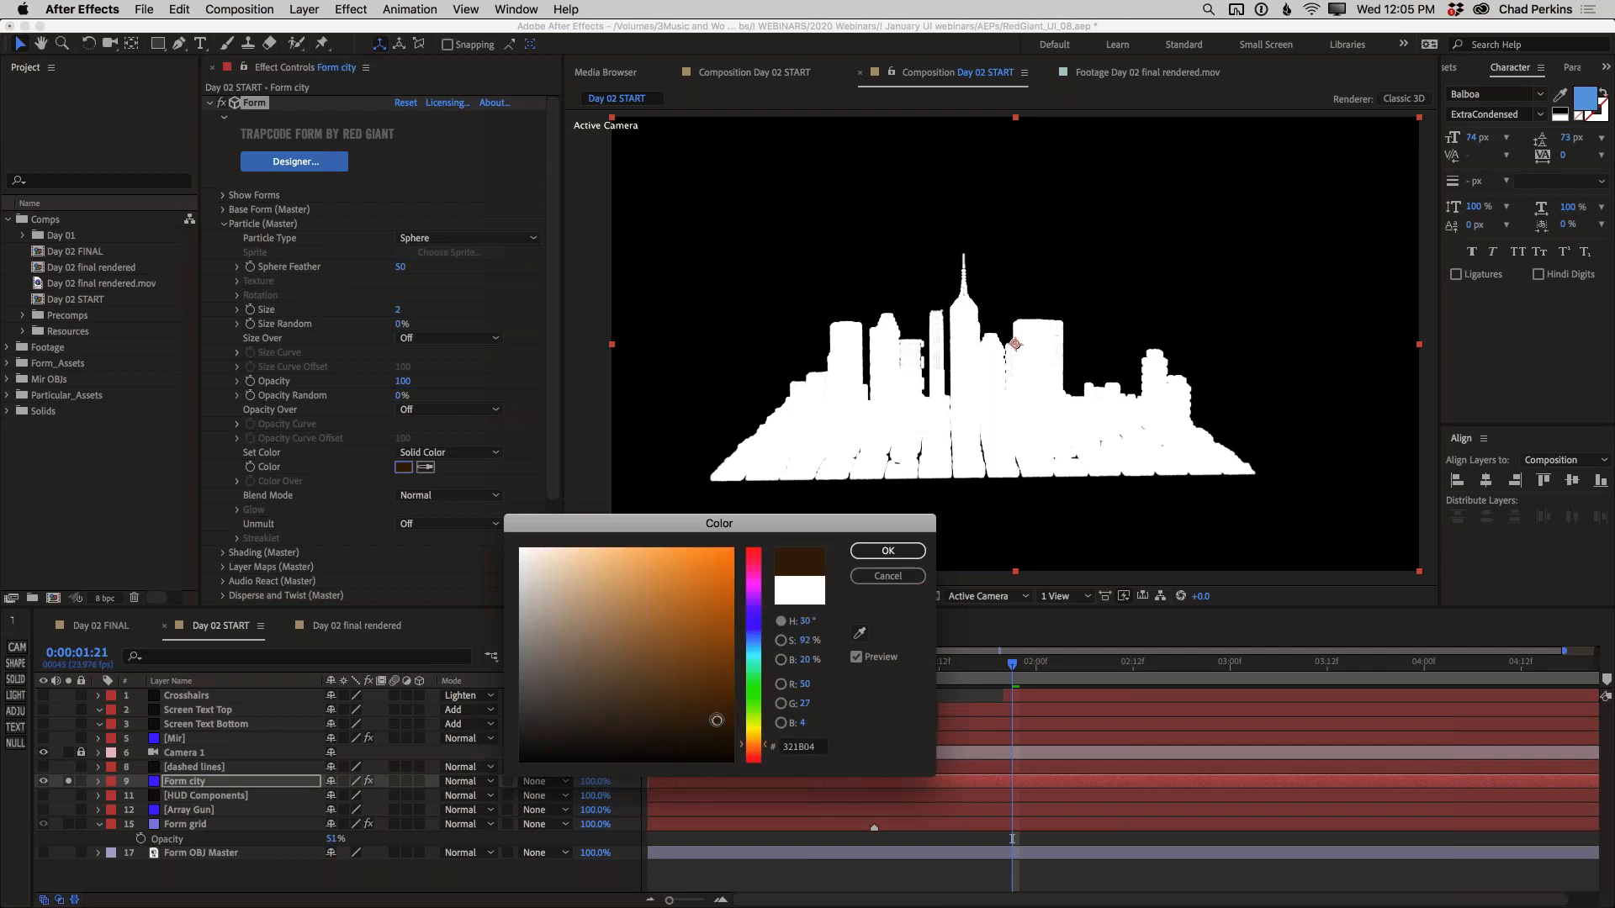
pyautogui.click(882, 551)
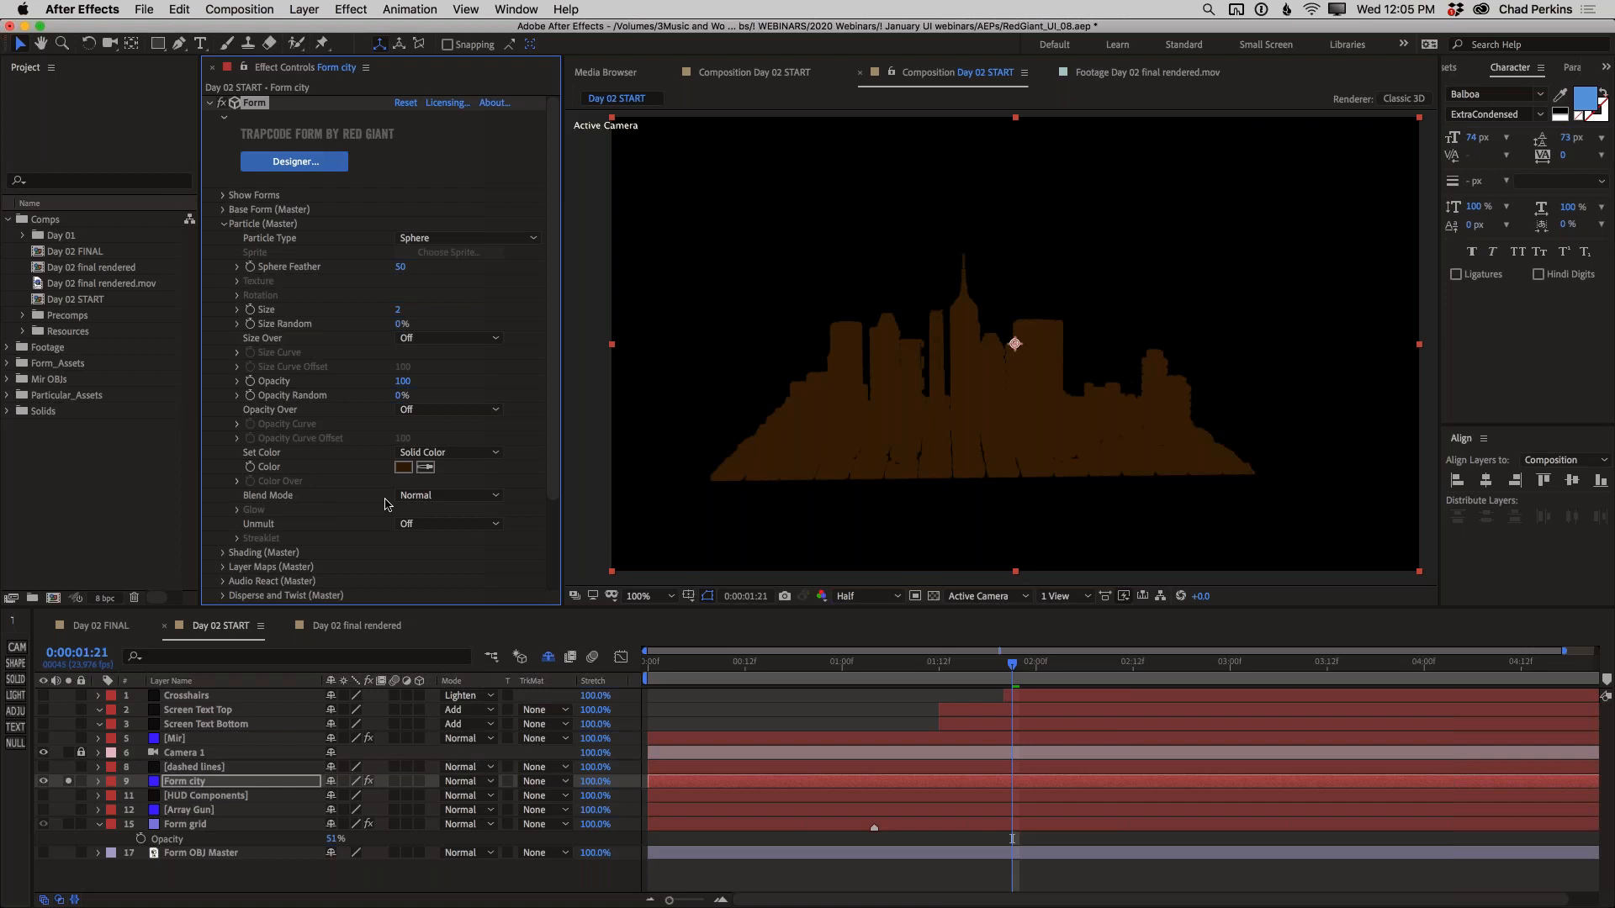
# Set the city particles' blend mode to Screen and darken their color to 221202
pyautogui.click(430, 496)
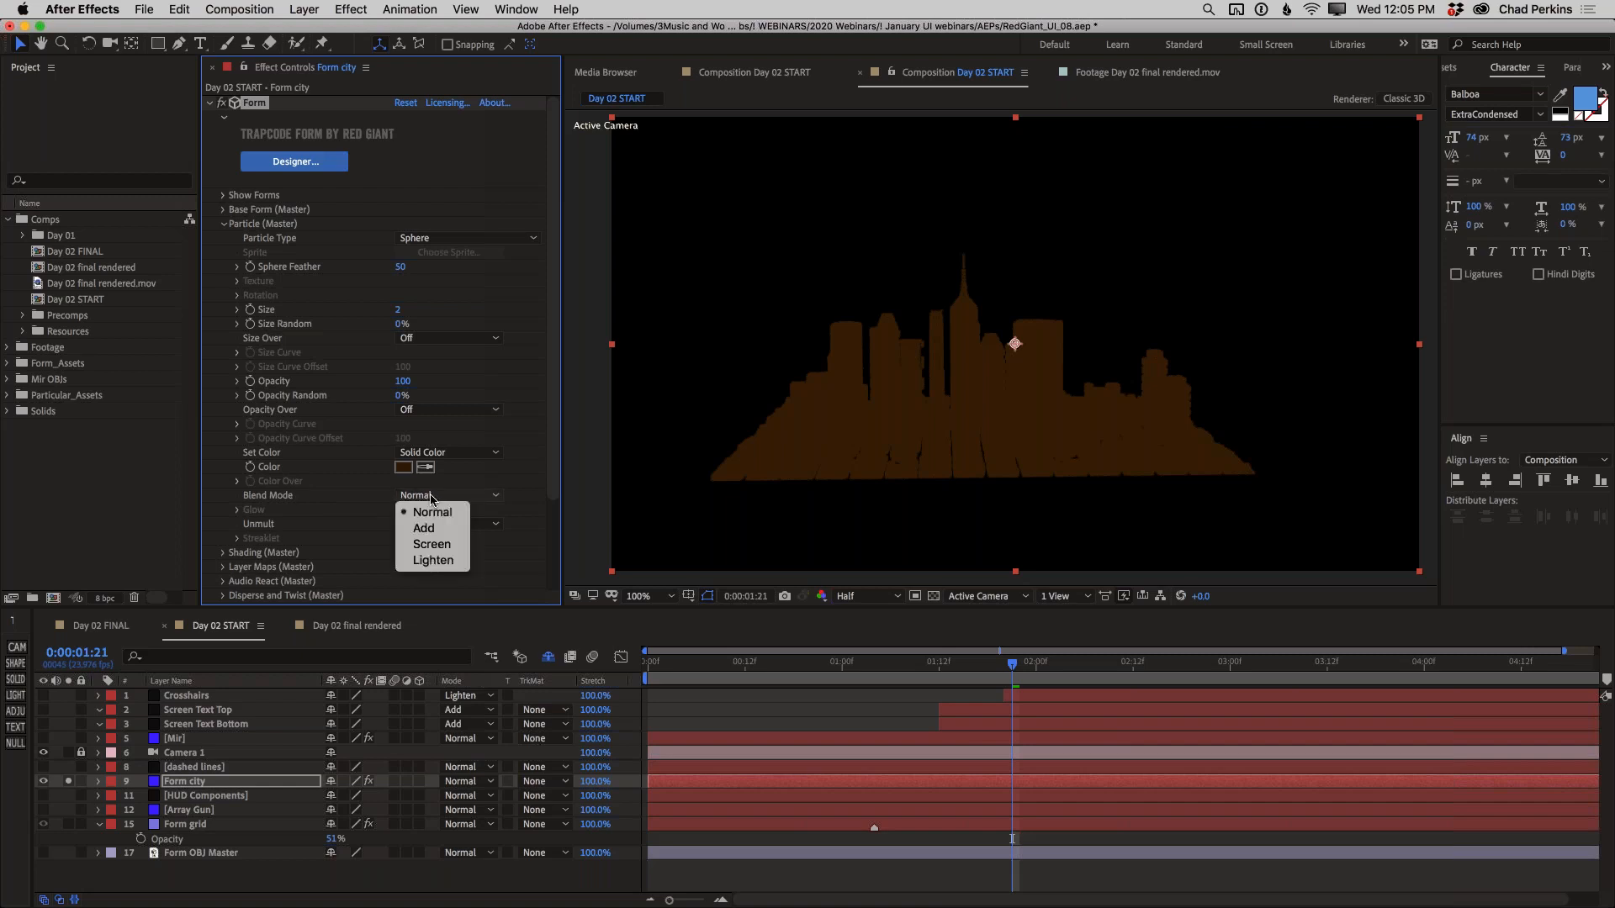
pyautogui.click(442, 547)
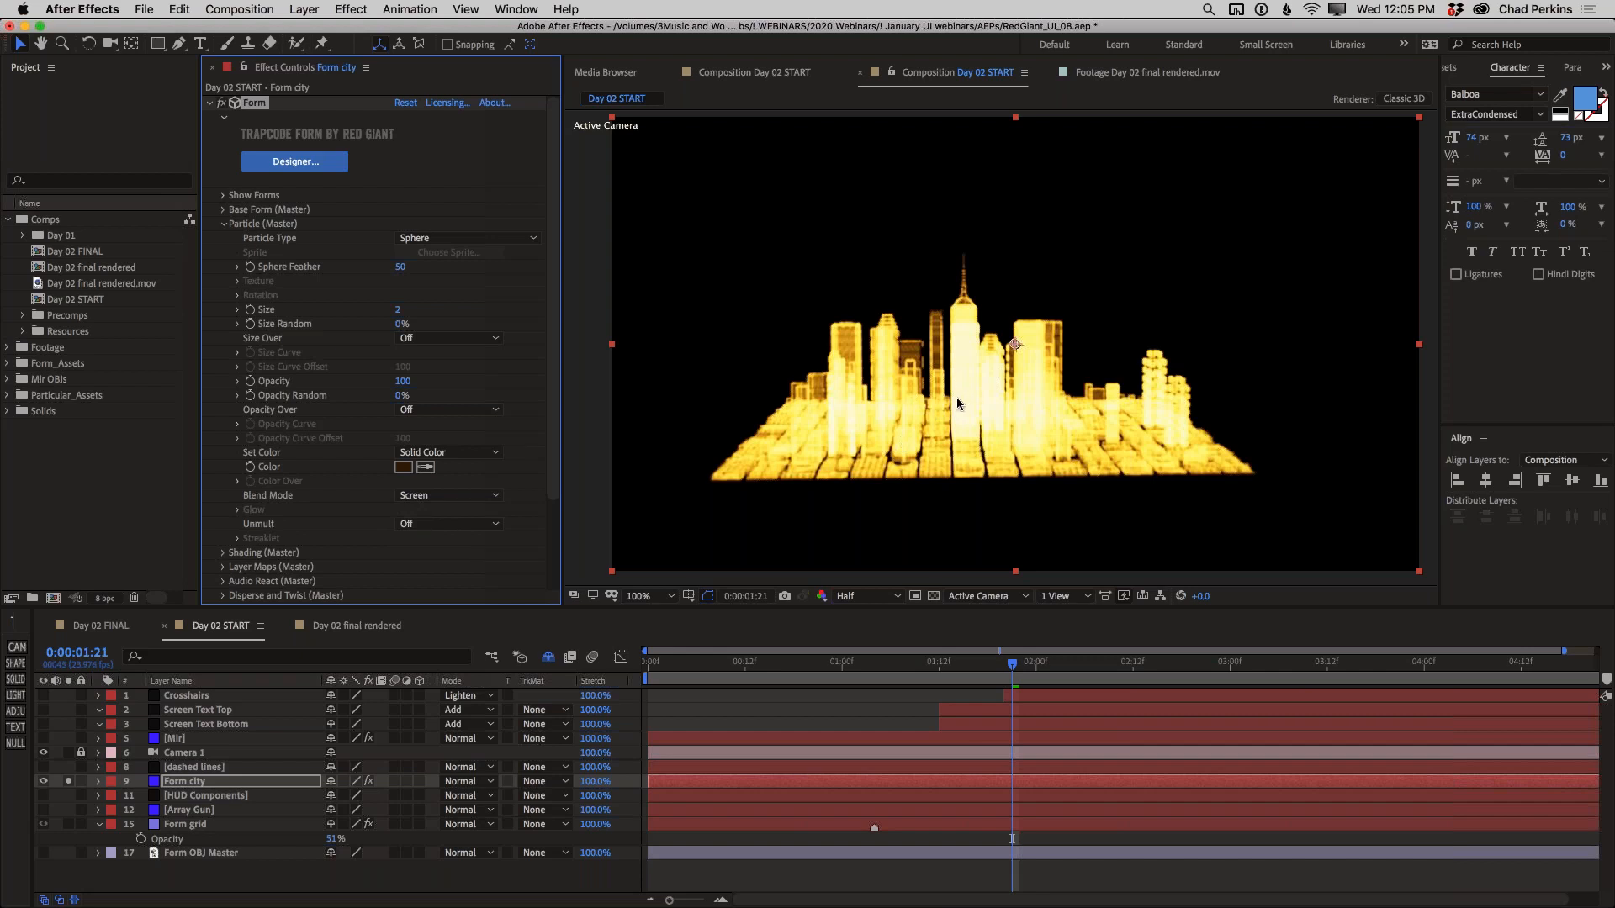
pyautogui.click(403, 468)
pyautogui.click(722, 734)
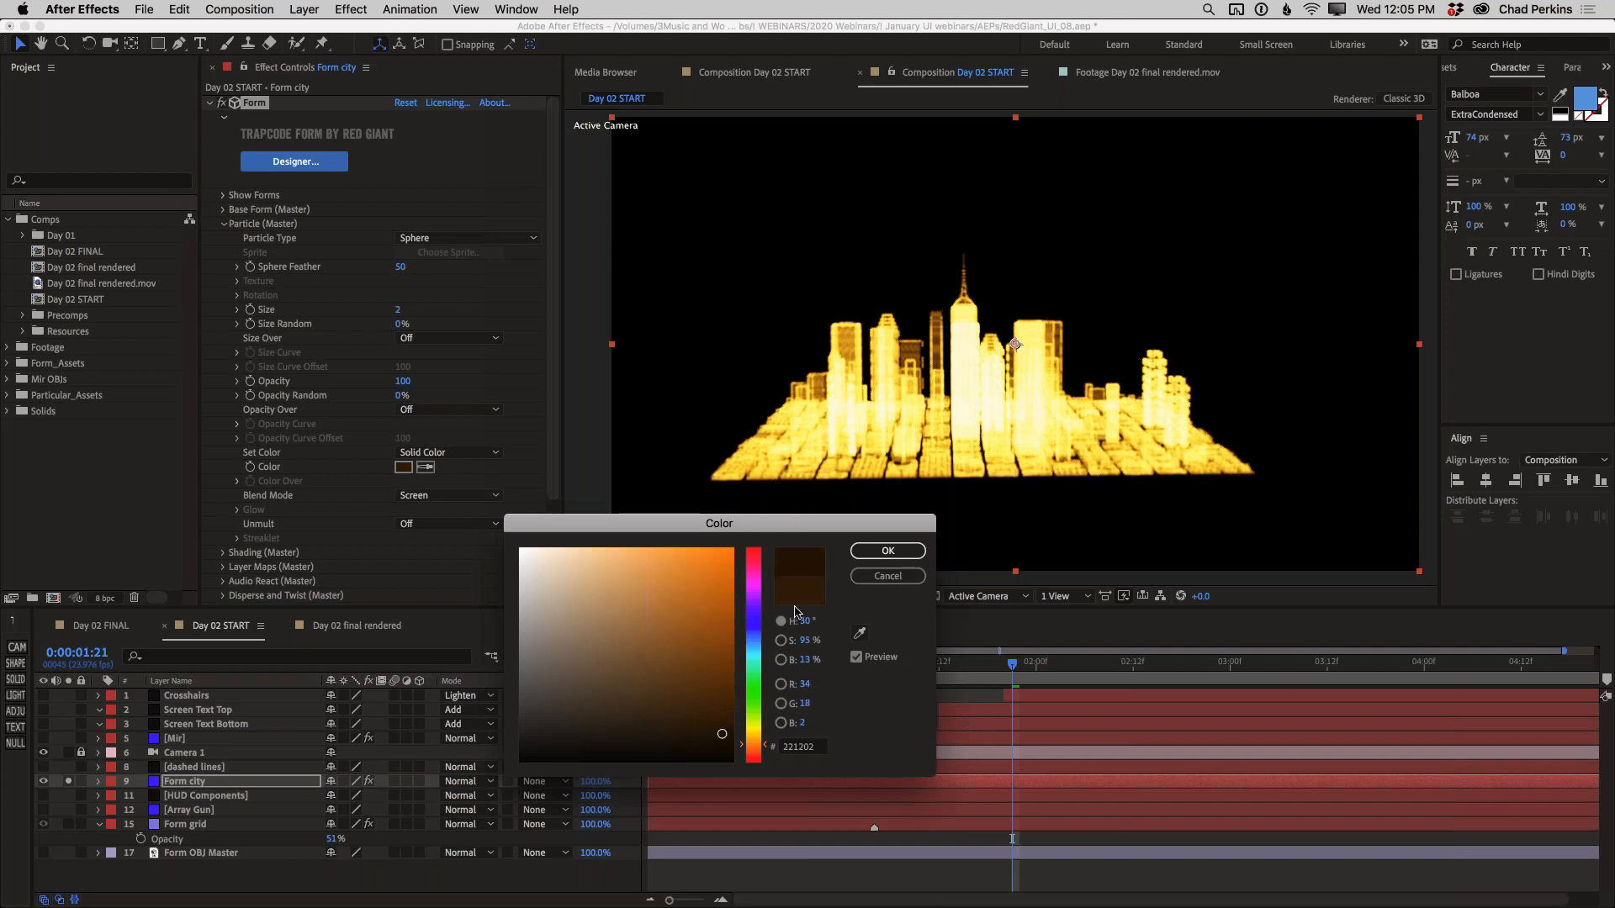
pyautogui.click(876, 552)
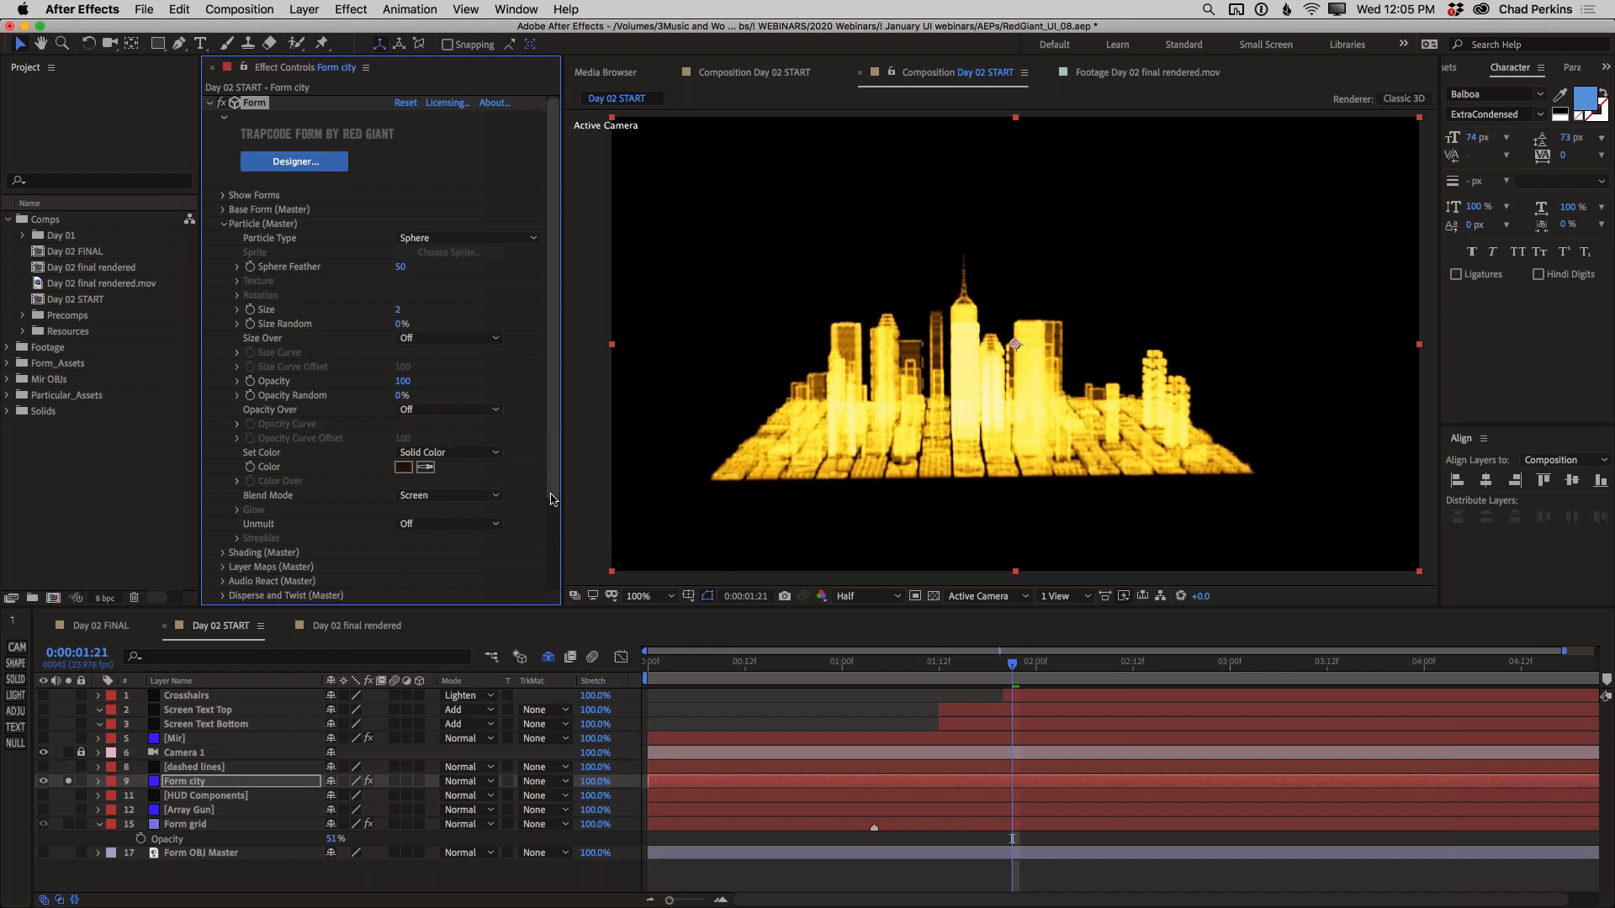
# Set the city particles' Opacity Over option to Radial
pyautogui.scroll(-2, 553, 492)
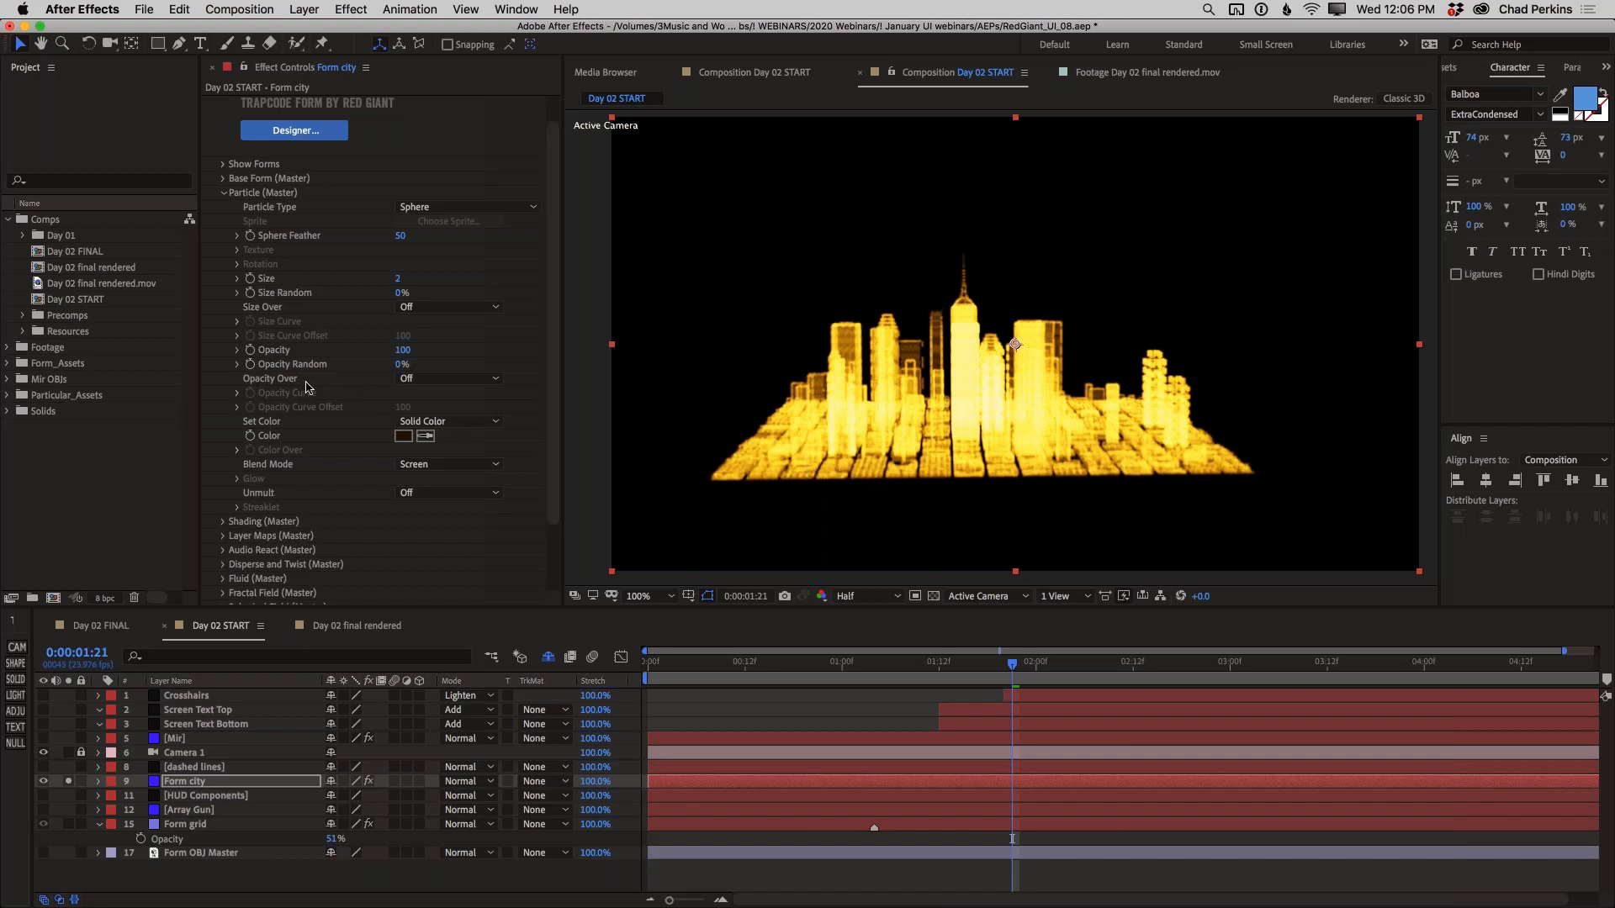
pyautogui.click(445, 379)
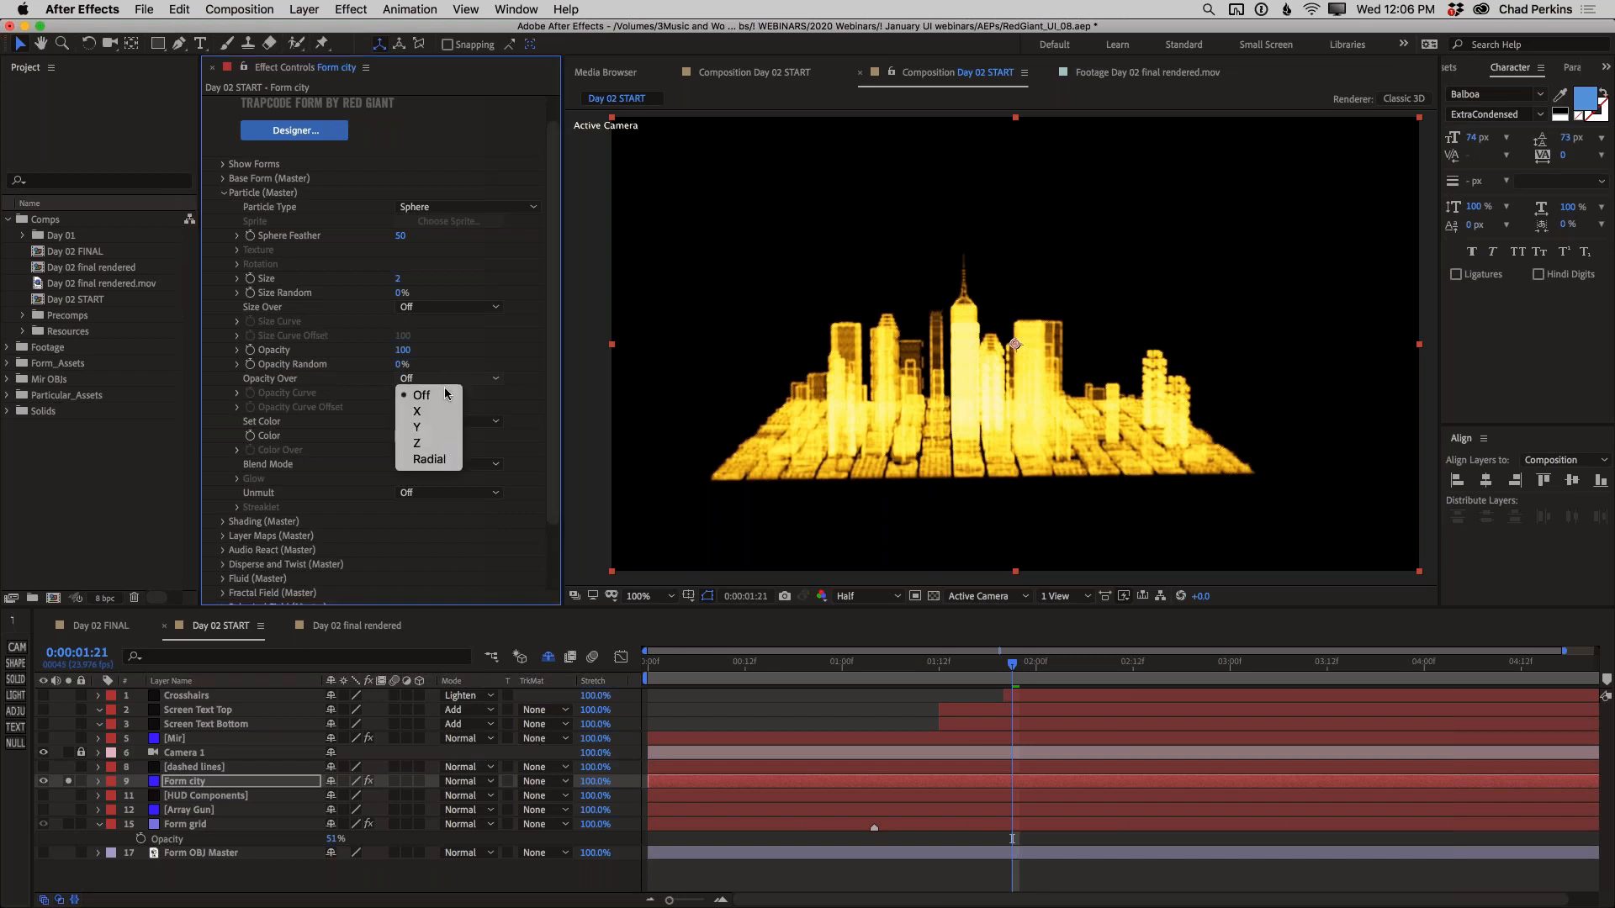
pyautogui.click(430, 459)
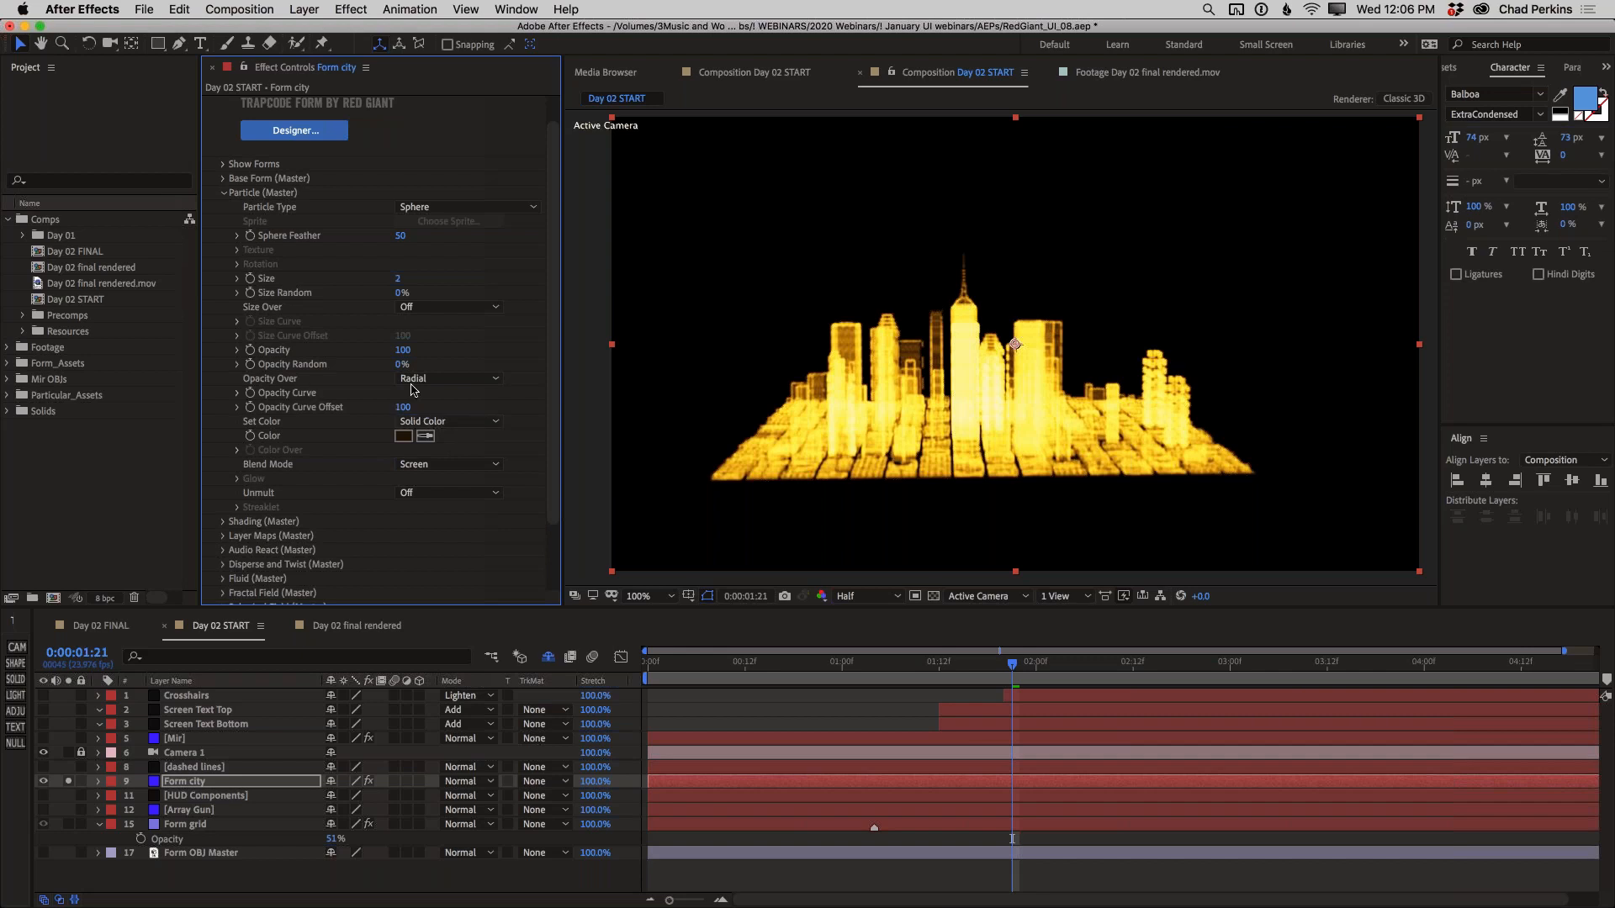
# Draw a hill-shaped Opacity Curve that falls to zero at both ends for the city particles, and smooth it
pyautogui.click(237, 394)
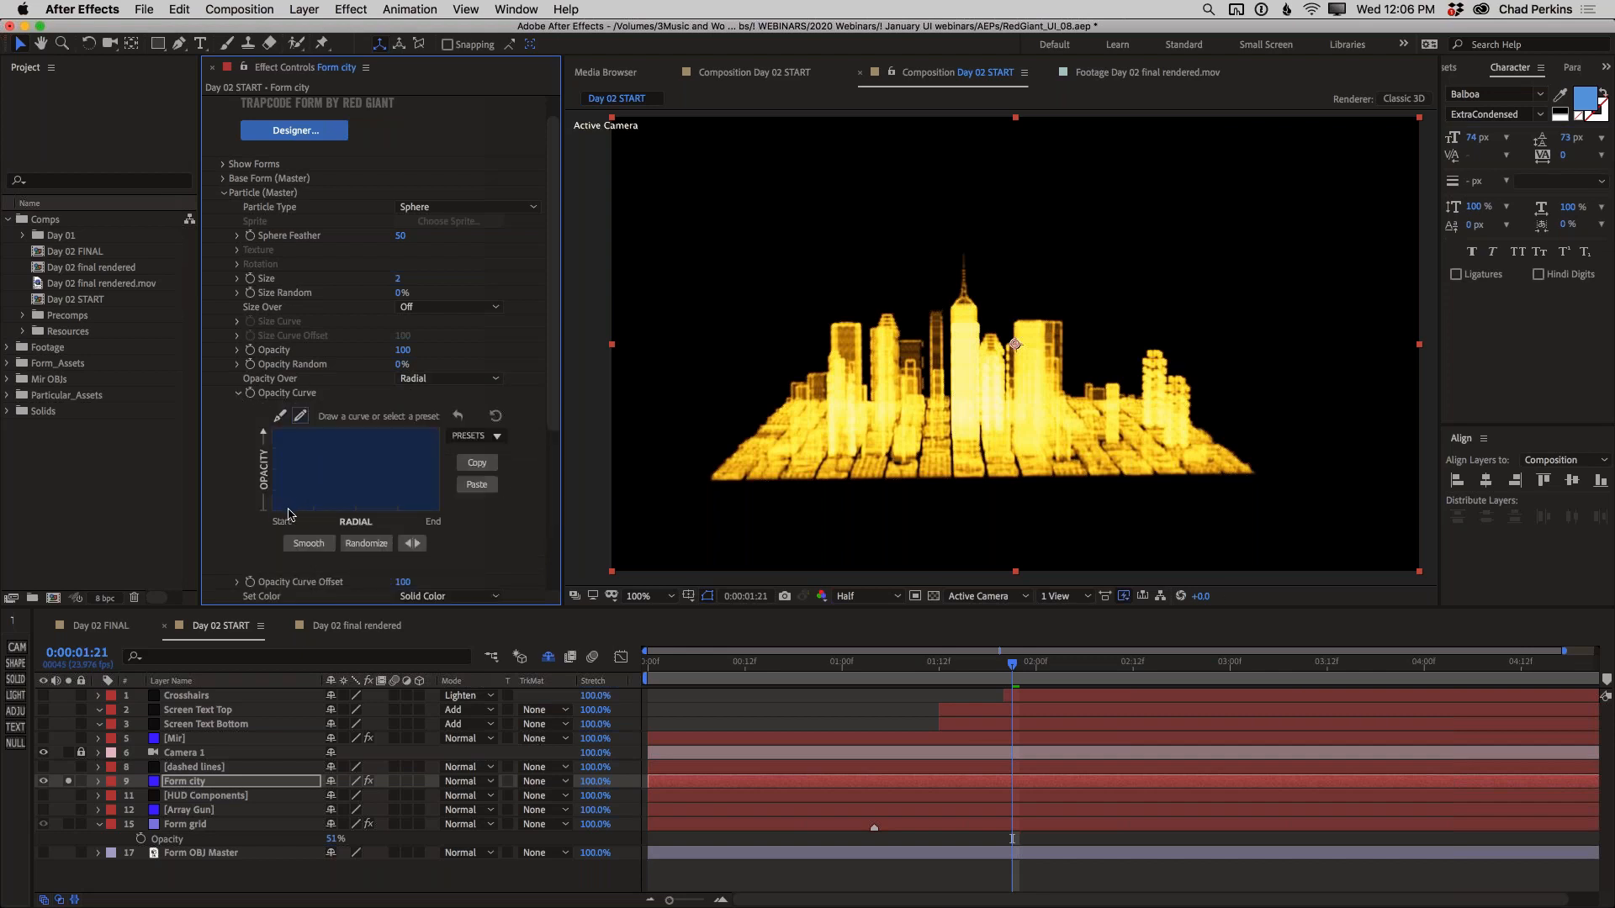
pyautogui.moveTo(304, 508)
pyautogui.mouseDown()
pyautogui.moveTo(263, 510)
pyautogui.moveTo(299, 509)
pyautogui.moveTo(324, 453)
pyautogui.moveTo(359, 429)
pyautogui.moveTo(439, 514)
pyautogui.mouseUp()
pyautogui.moveTo(317, 470); pyautogui.dragTo(303, 508)
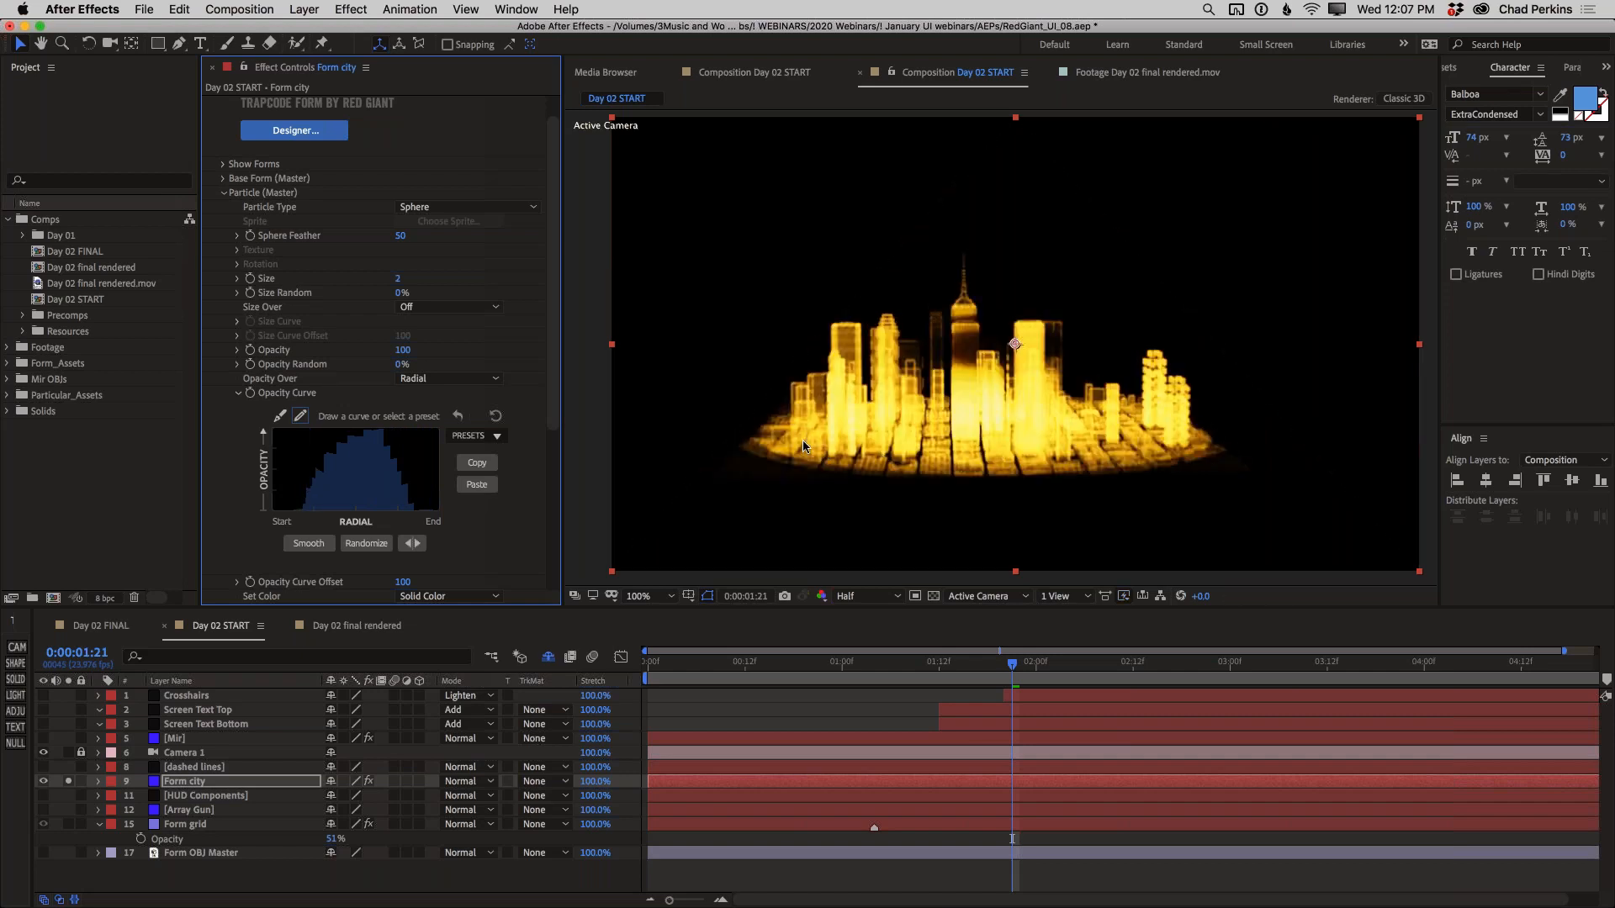
pyautogui.click(305, 551)
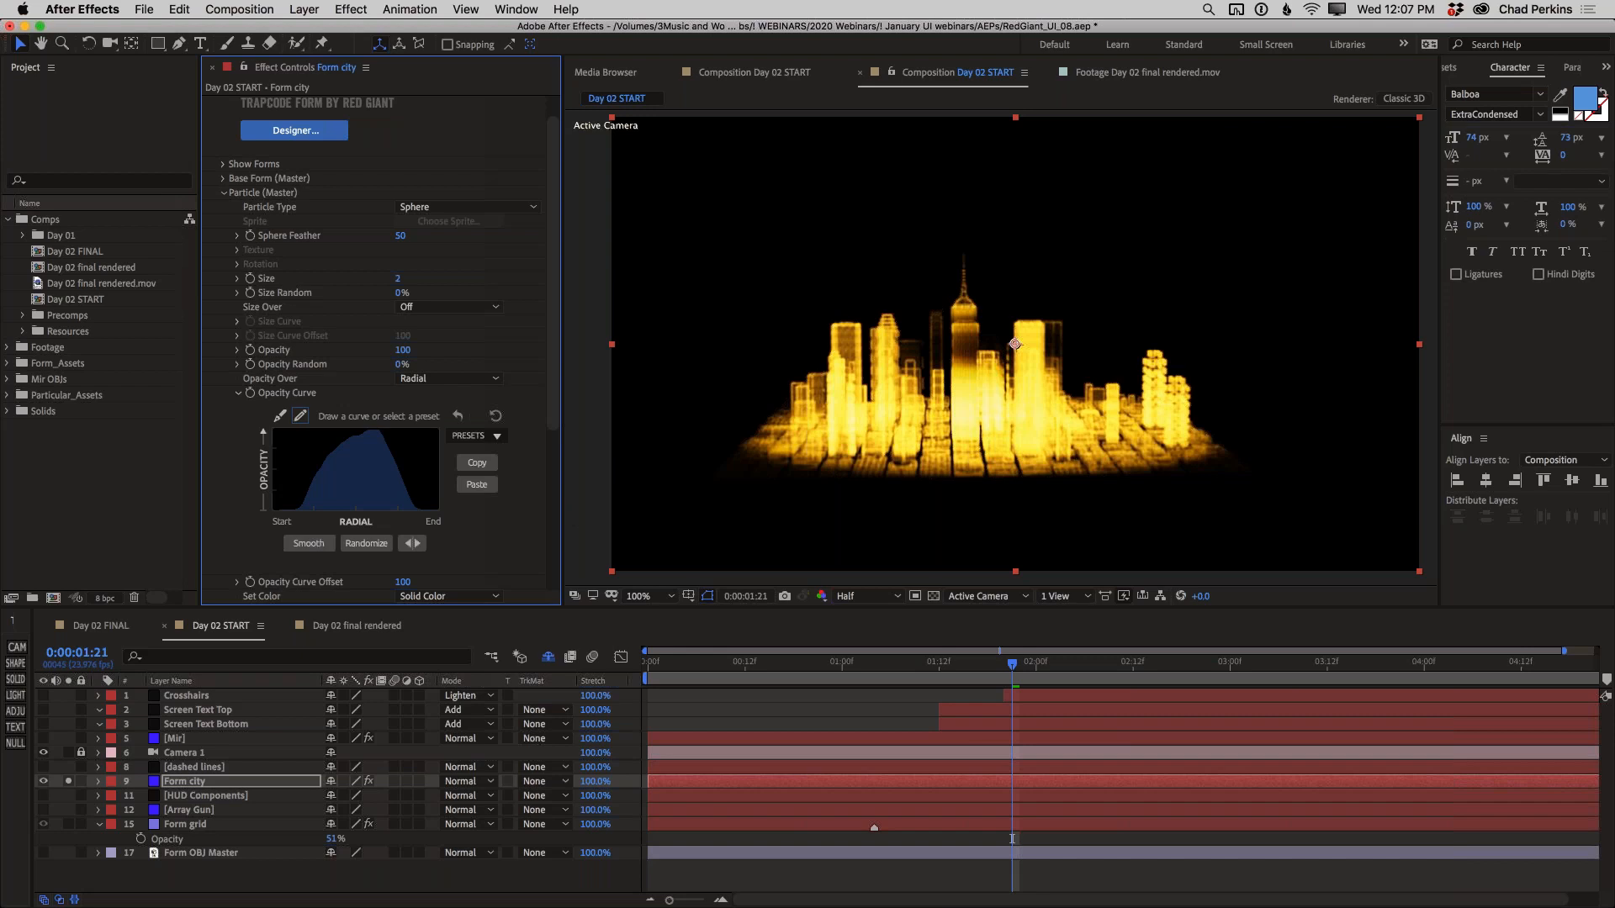
# Try lower Opacity Curve Offset values on the city particles, ending at 27
pyautogui.moveTo(553, 409); pyautogui.dragTo(554, 469)
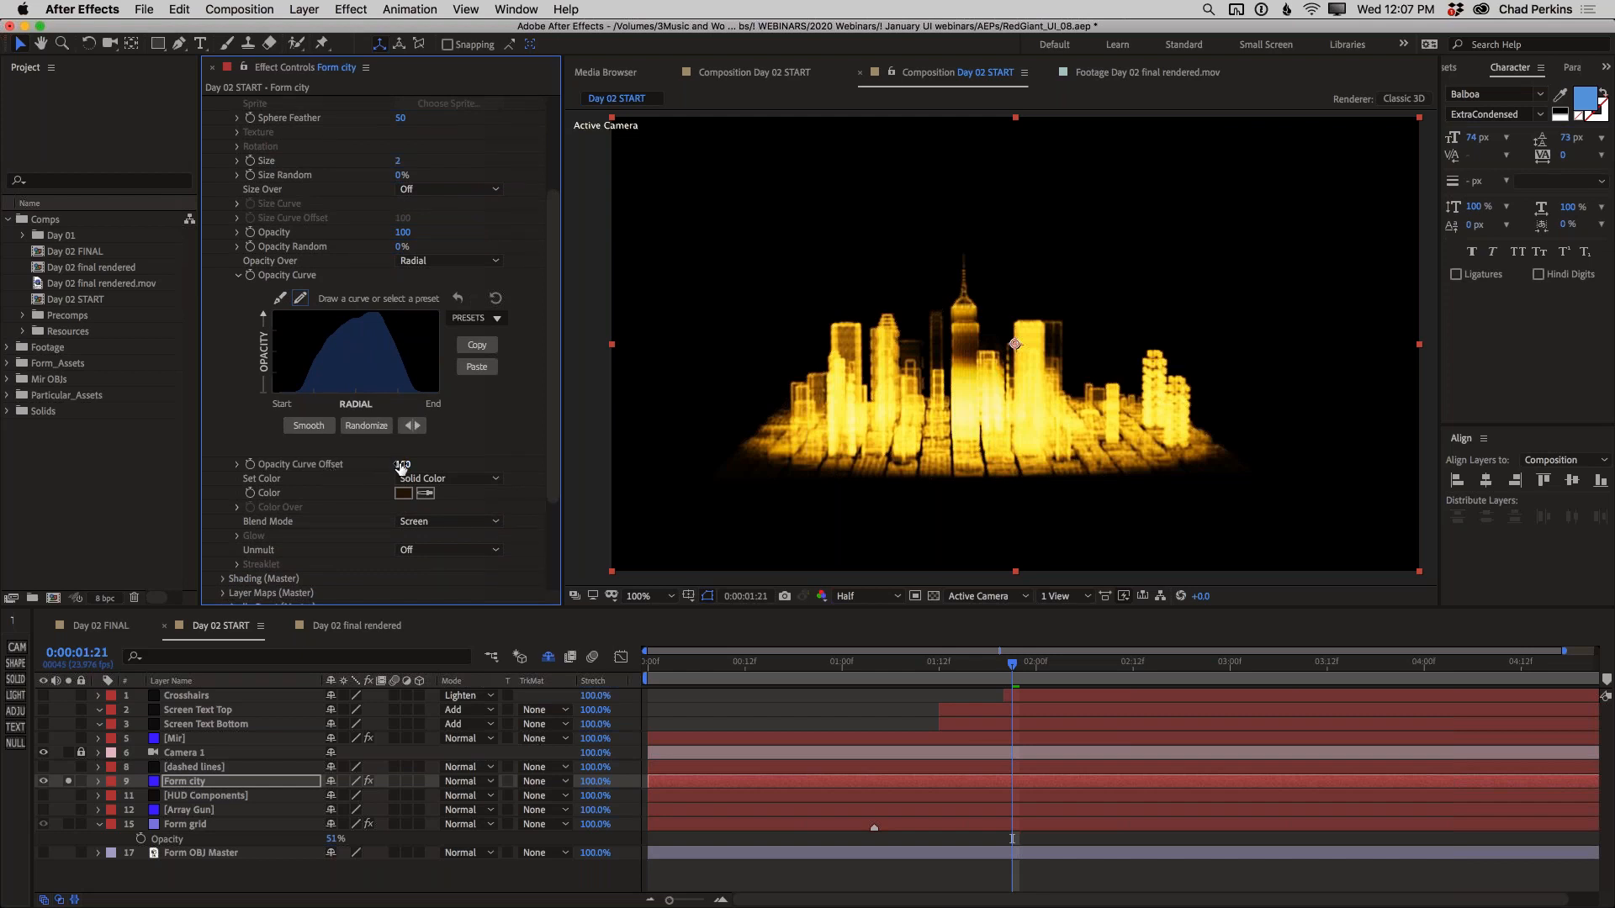
pyautogui.moveTo(401, 468); pyautogui.dragTo(387, 467)
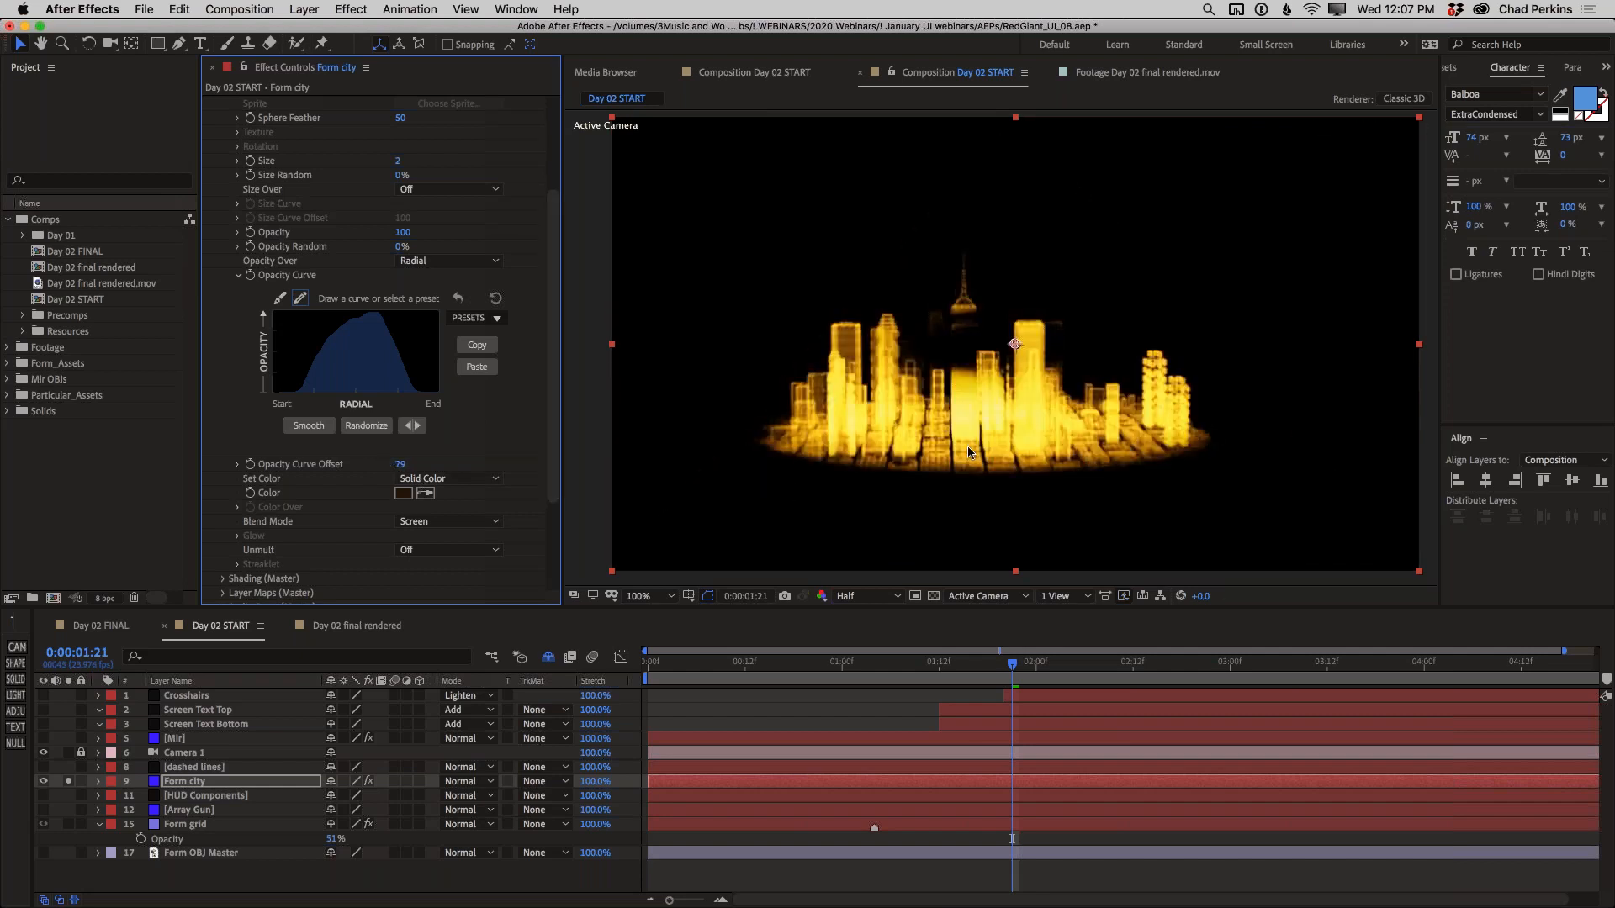
pyautogui.click(400, 466)
pyautogui.write('30')
pyautogui.press('Return')
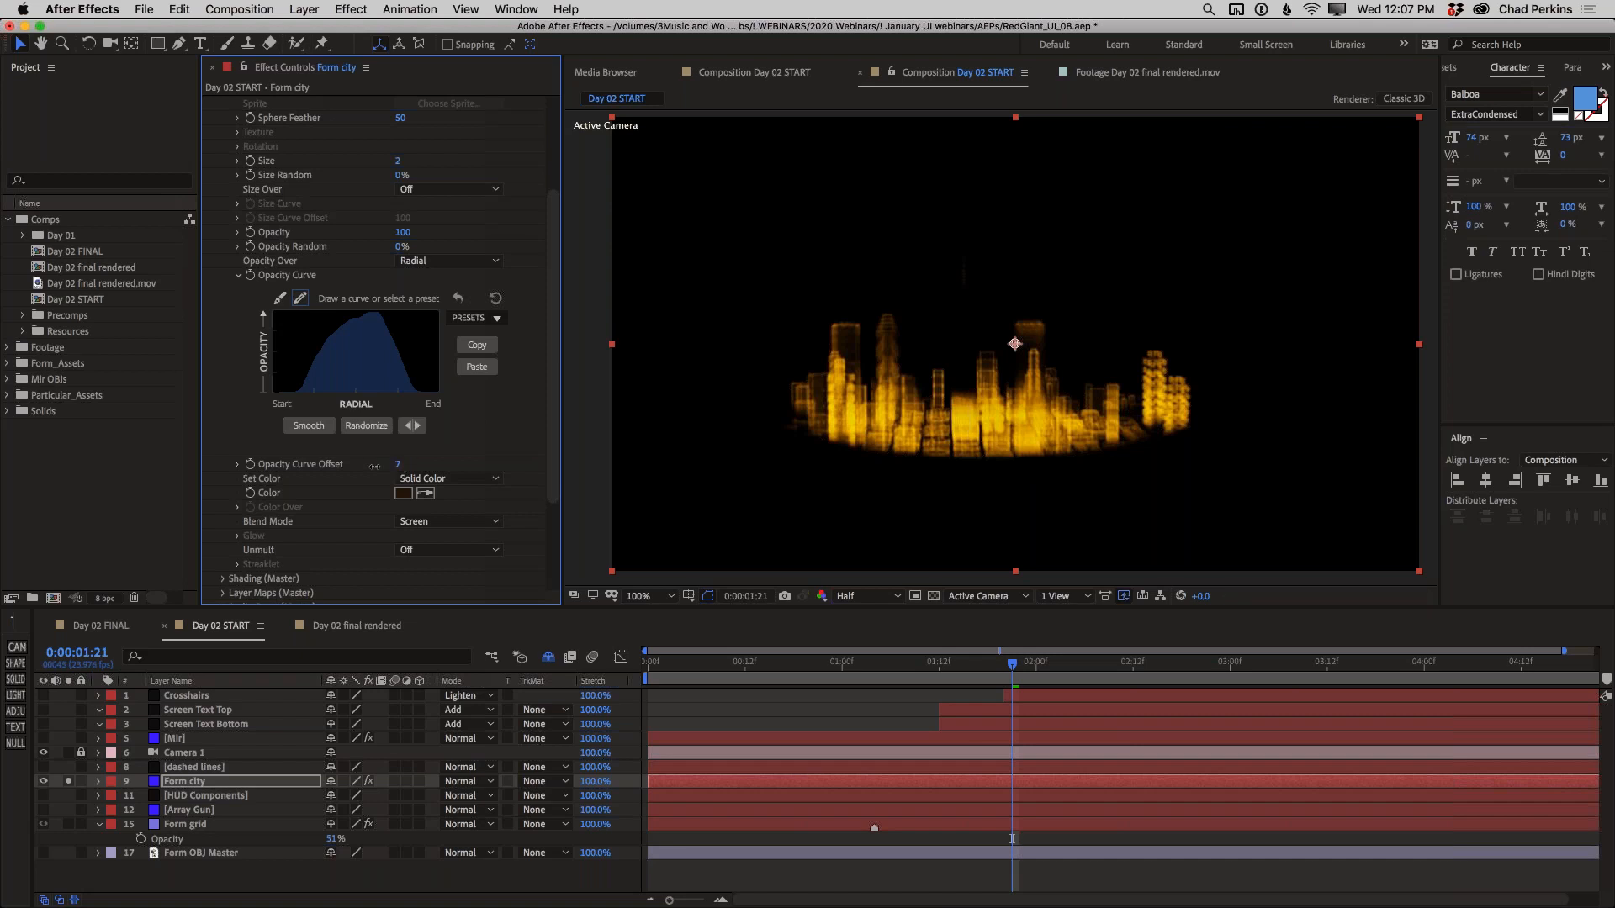
pyautogui.moveTo(374, 466); pyautogui.dragTo(433, 468)
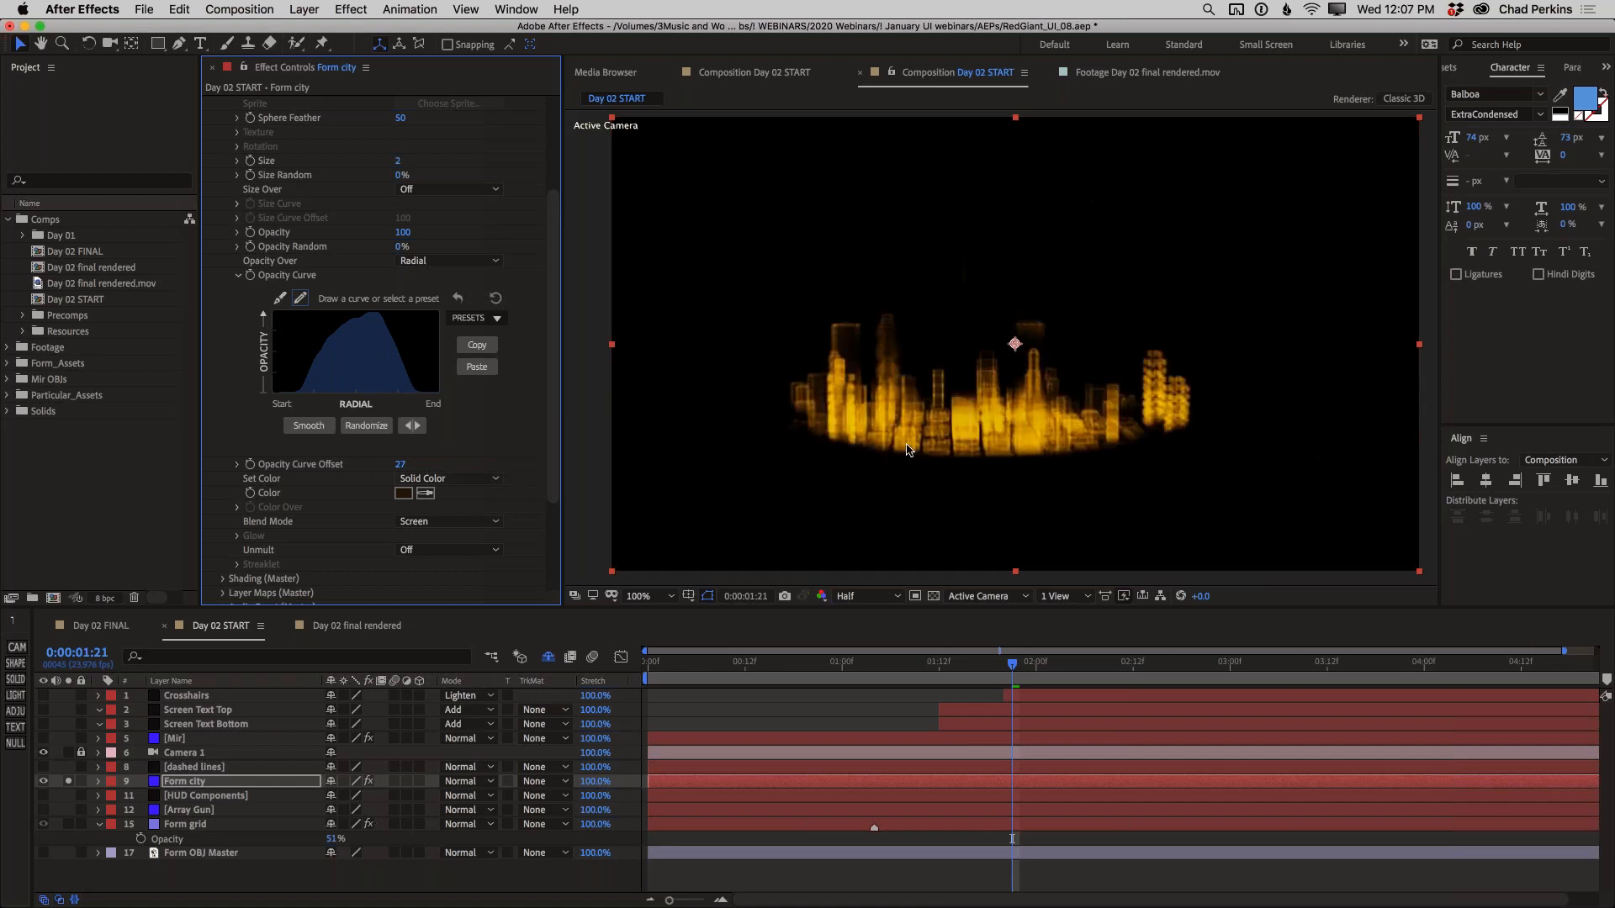
# Examine how the city looks over time in the Day 02 final rendered composition, and return to Day 02 START
pyautogui.click(362, 626)
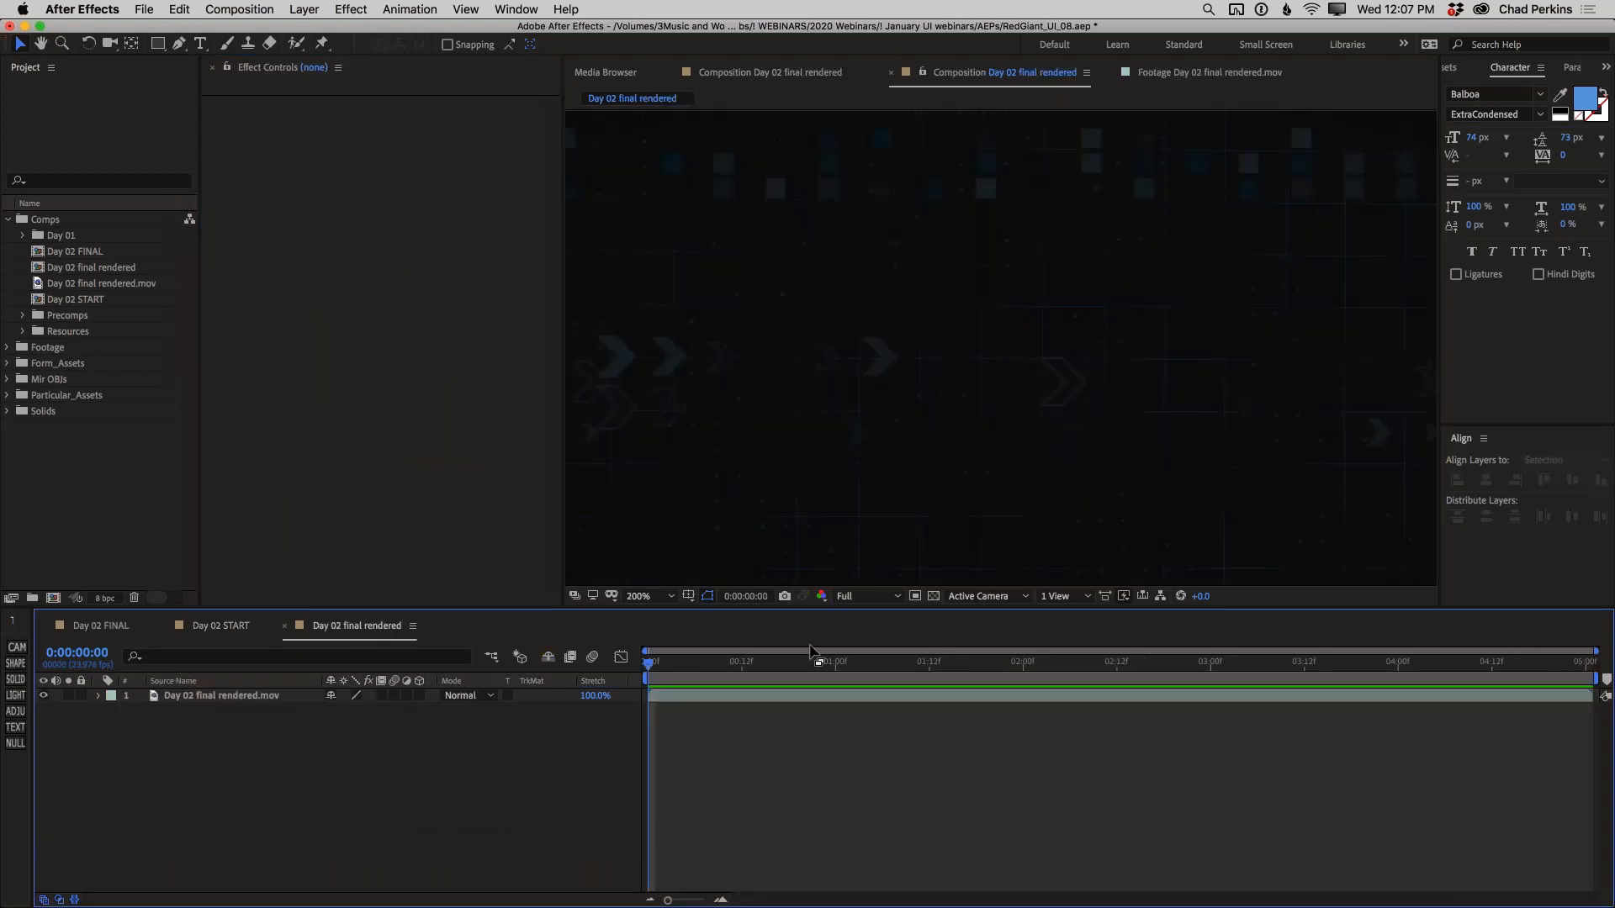
pyautogui.moveTo(718, 661); pyautogui.dragTo(775, 659)
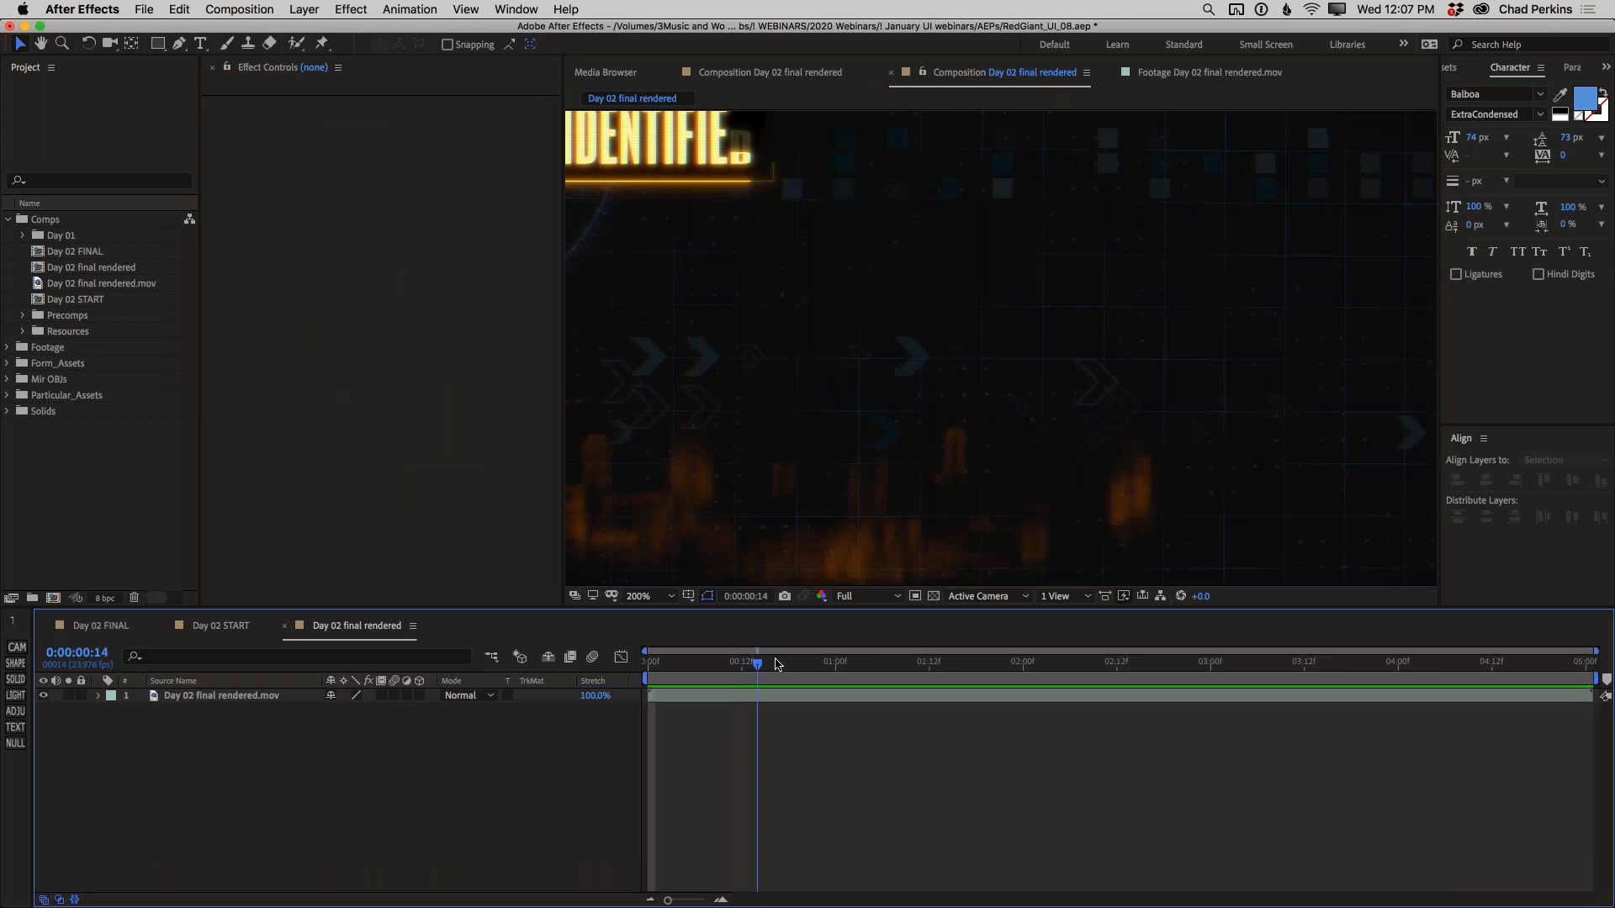
pyautogui.scroll(-2, 891, 432)
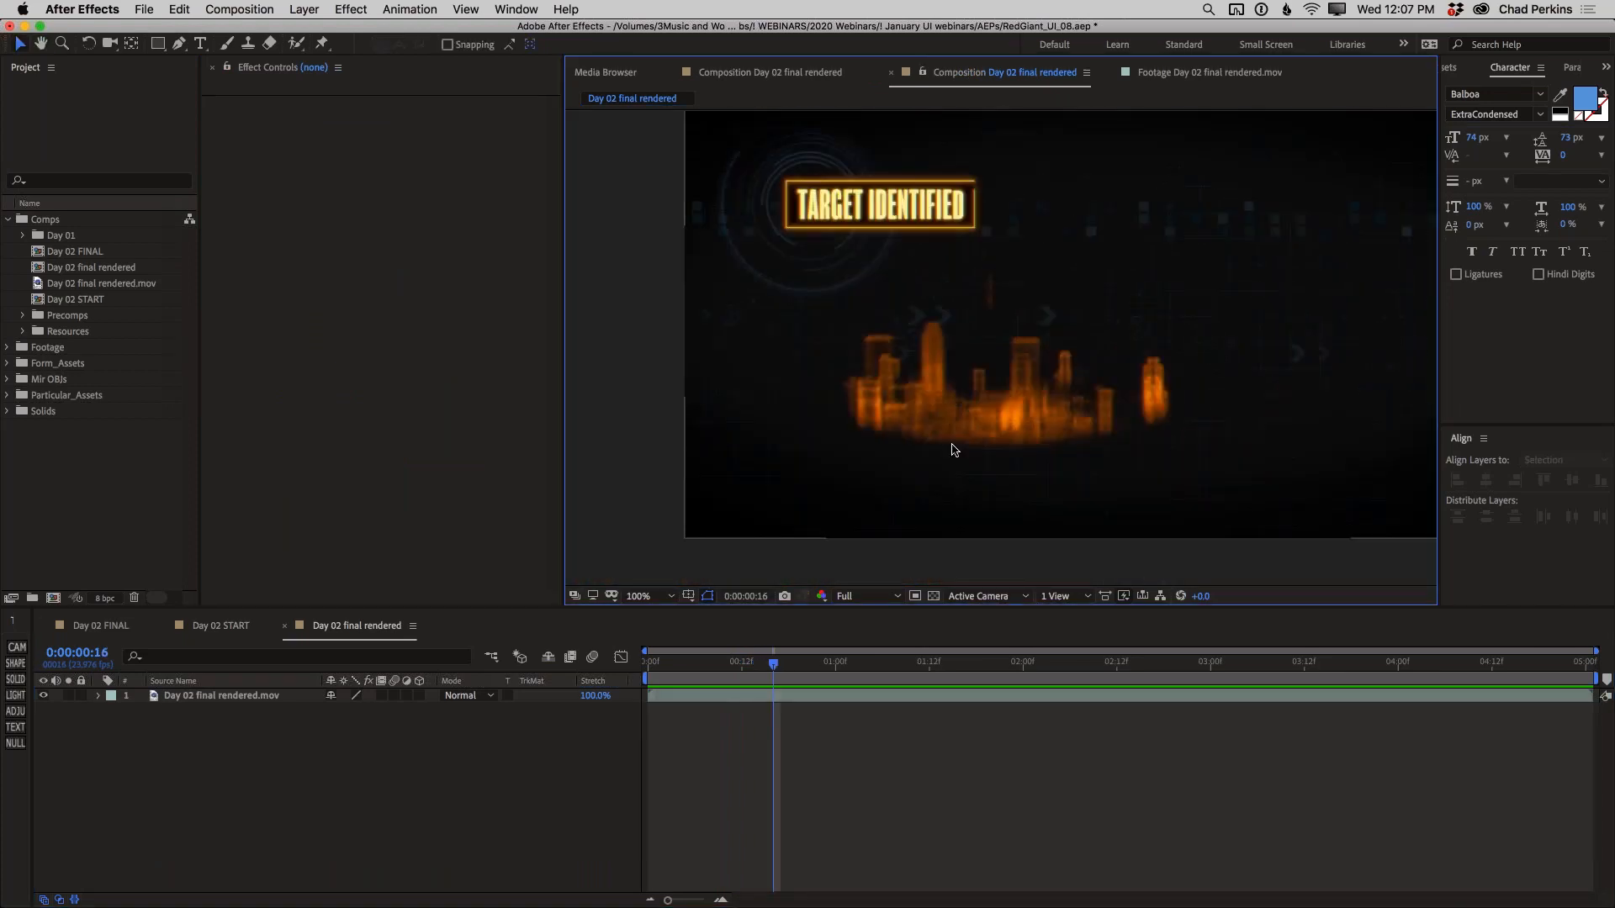
pyautogui.moveTo(734, 668); pyautogui.dragTo(928, 662)
pyautogui.click(237, 626)
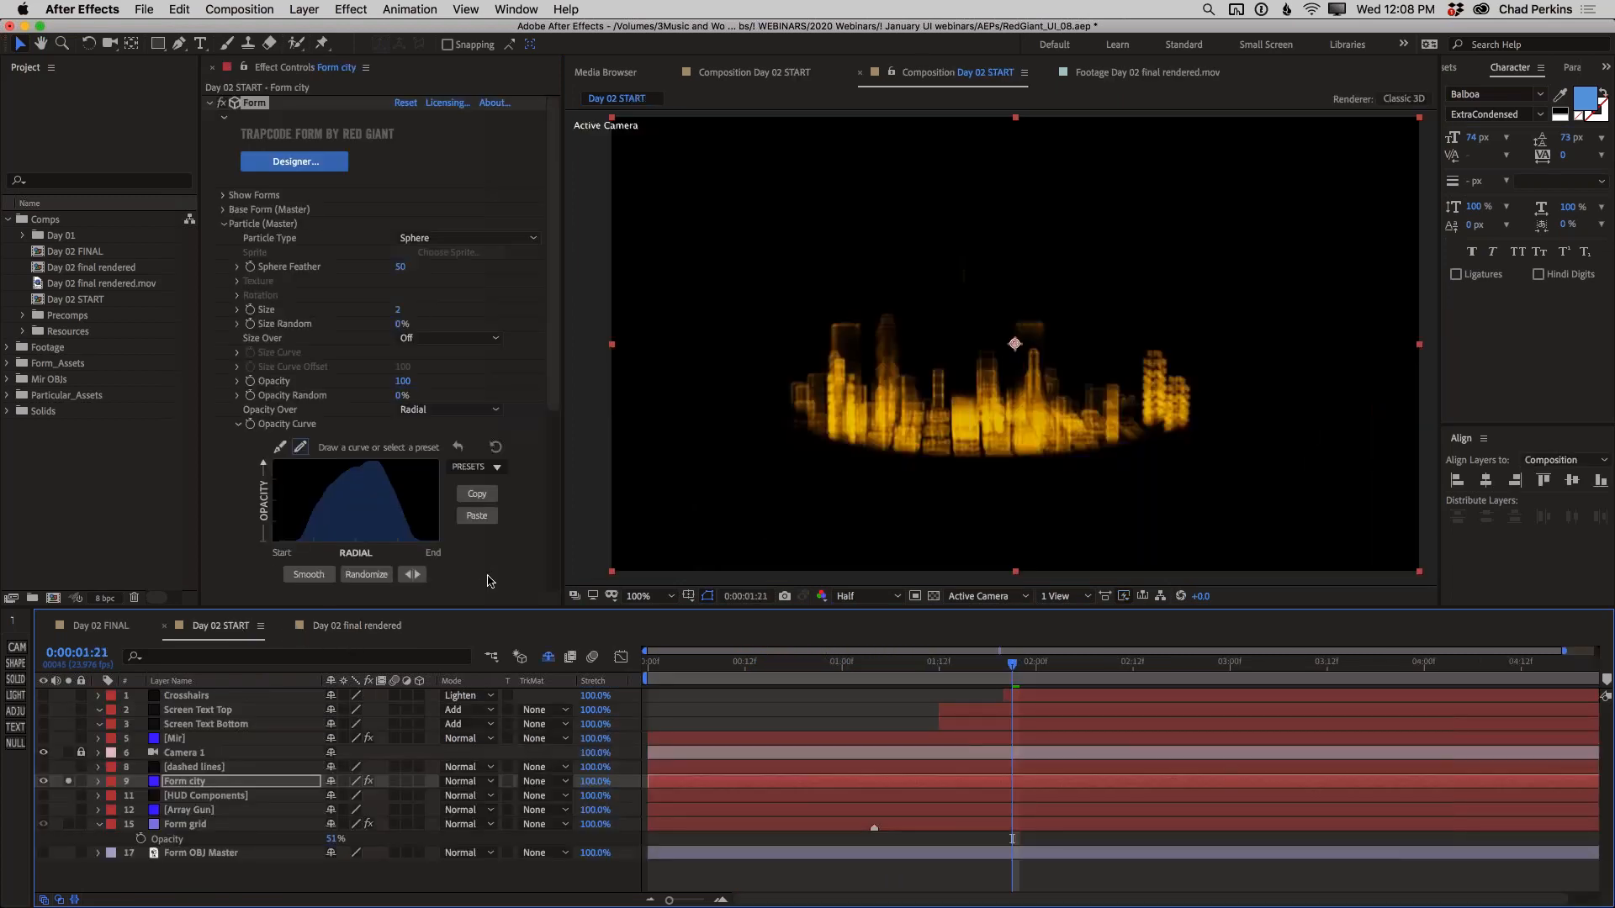
# Set the city particles' Opacity Curve Offset back to 100
pyautogui.scroll(-1, 469, 563)
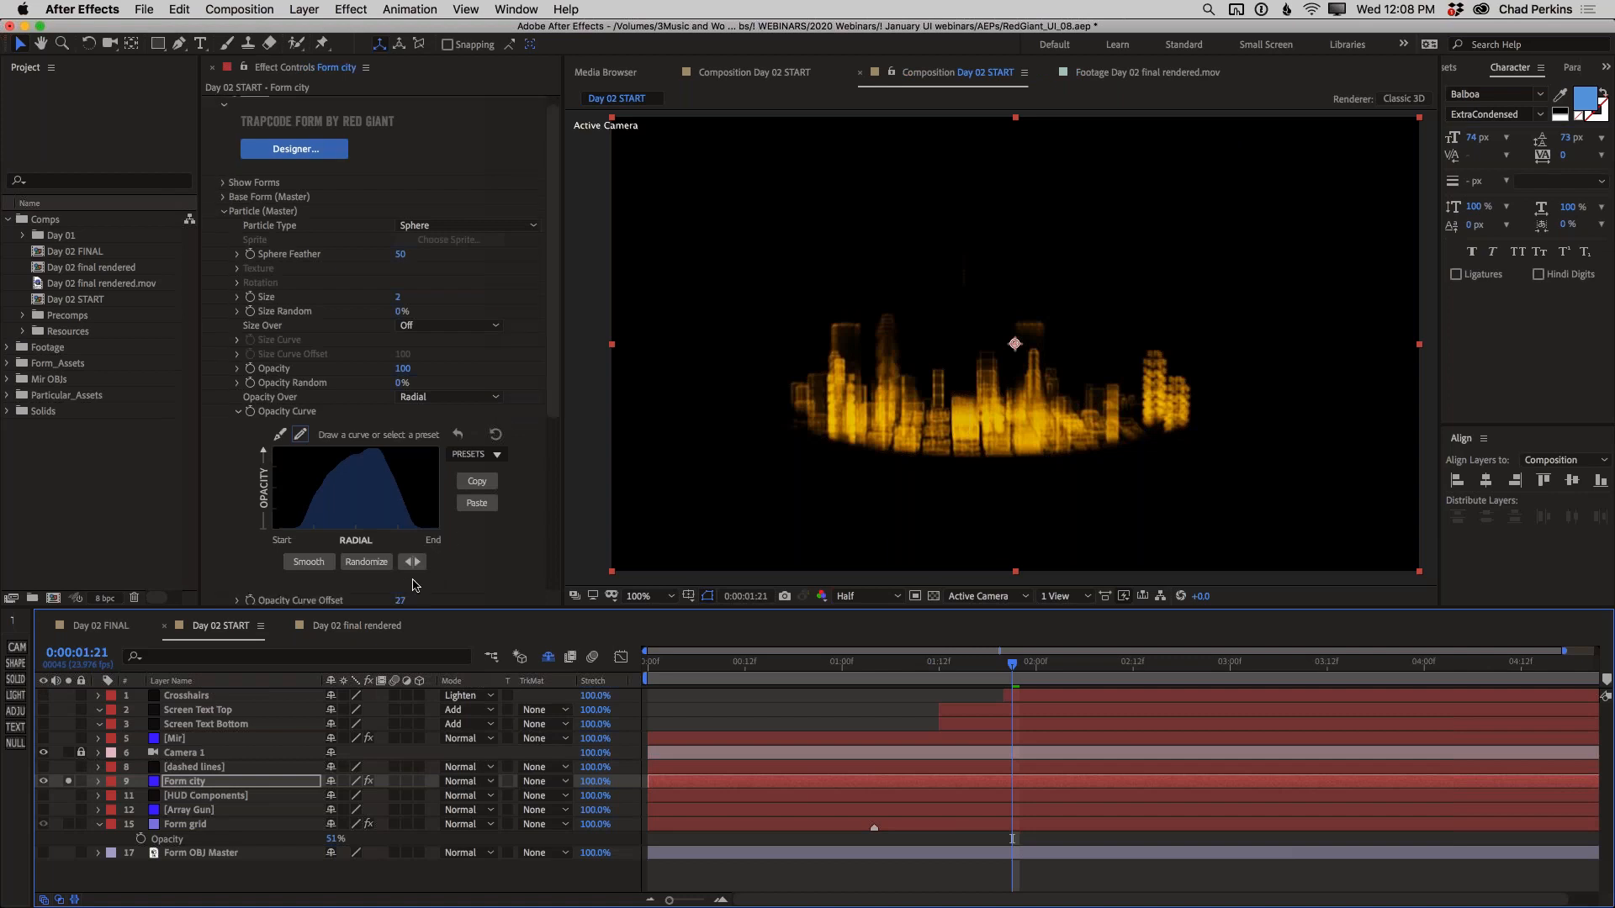
pyautogui.click(402, 600)
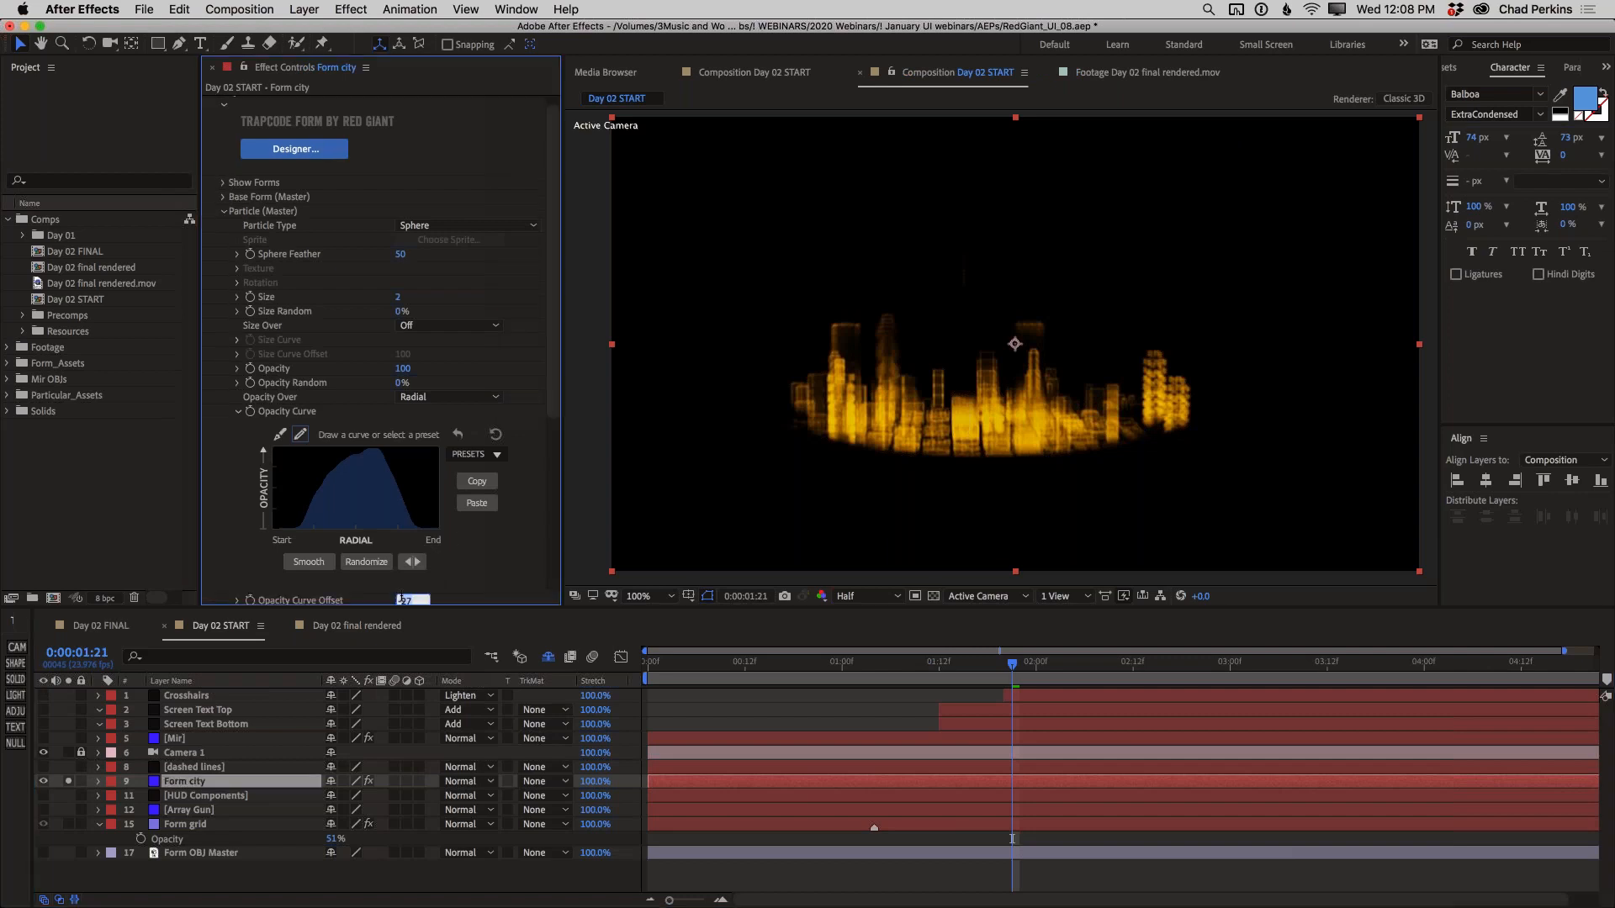
pyautogui.press('Return')
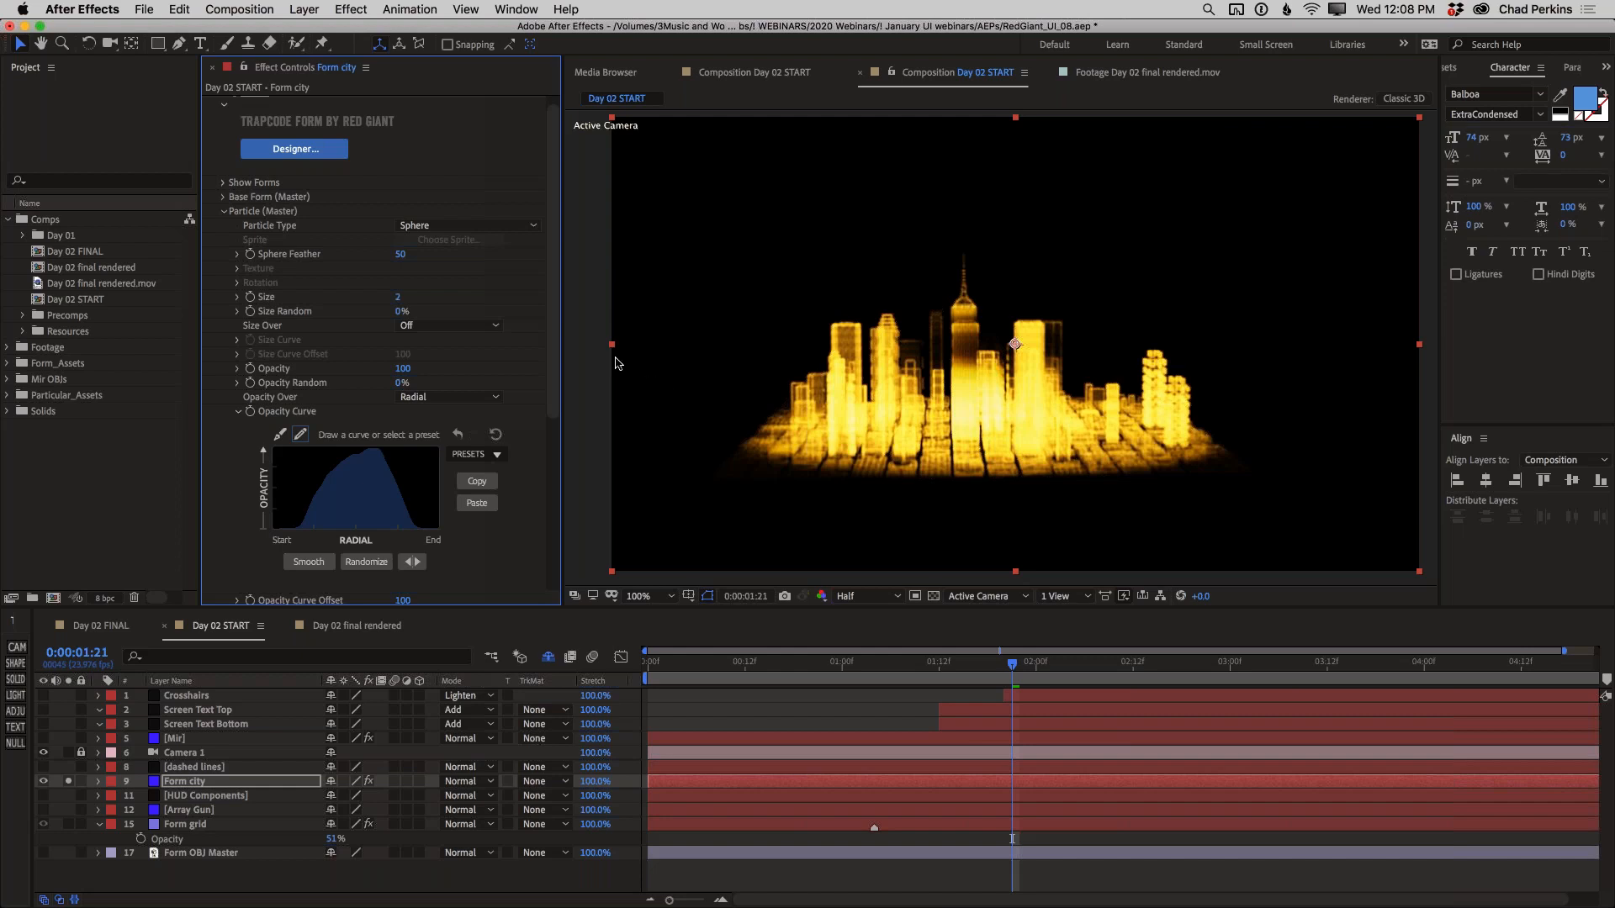
# Try a Disperse value of 67 on the city particles, and undo it
pyautogui.moveTo(559, 386); pyautogui.dragTo(559, 434)
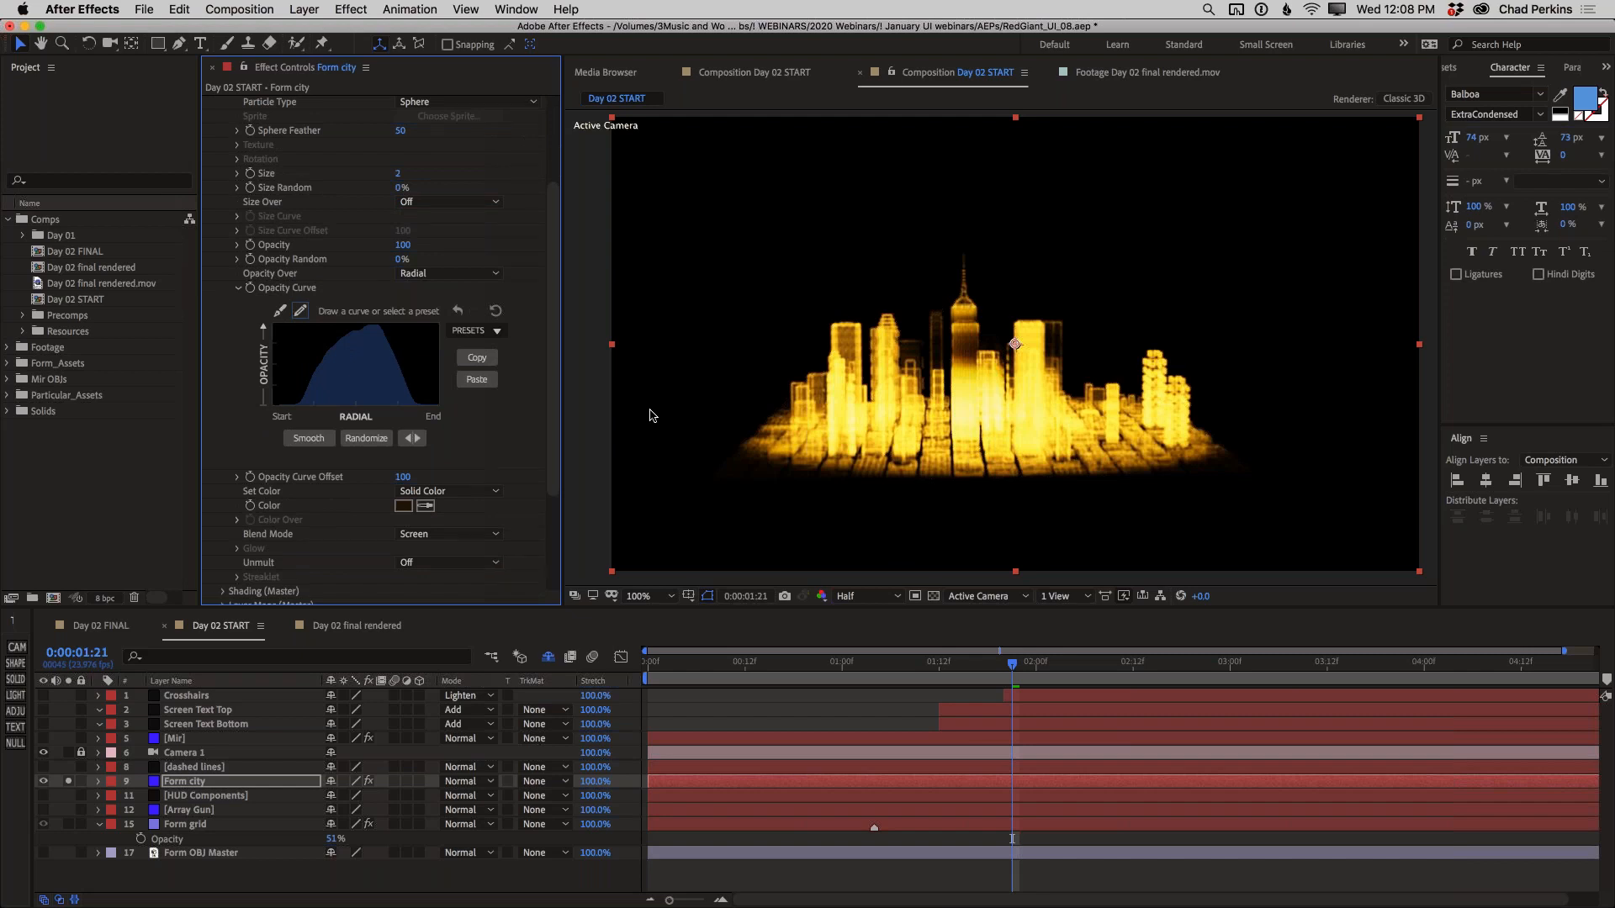
pyautogui.moveTo(553, 392); pyautogui.dragTo(551, 474)
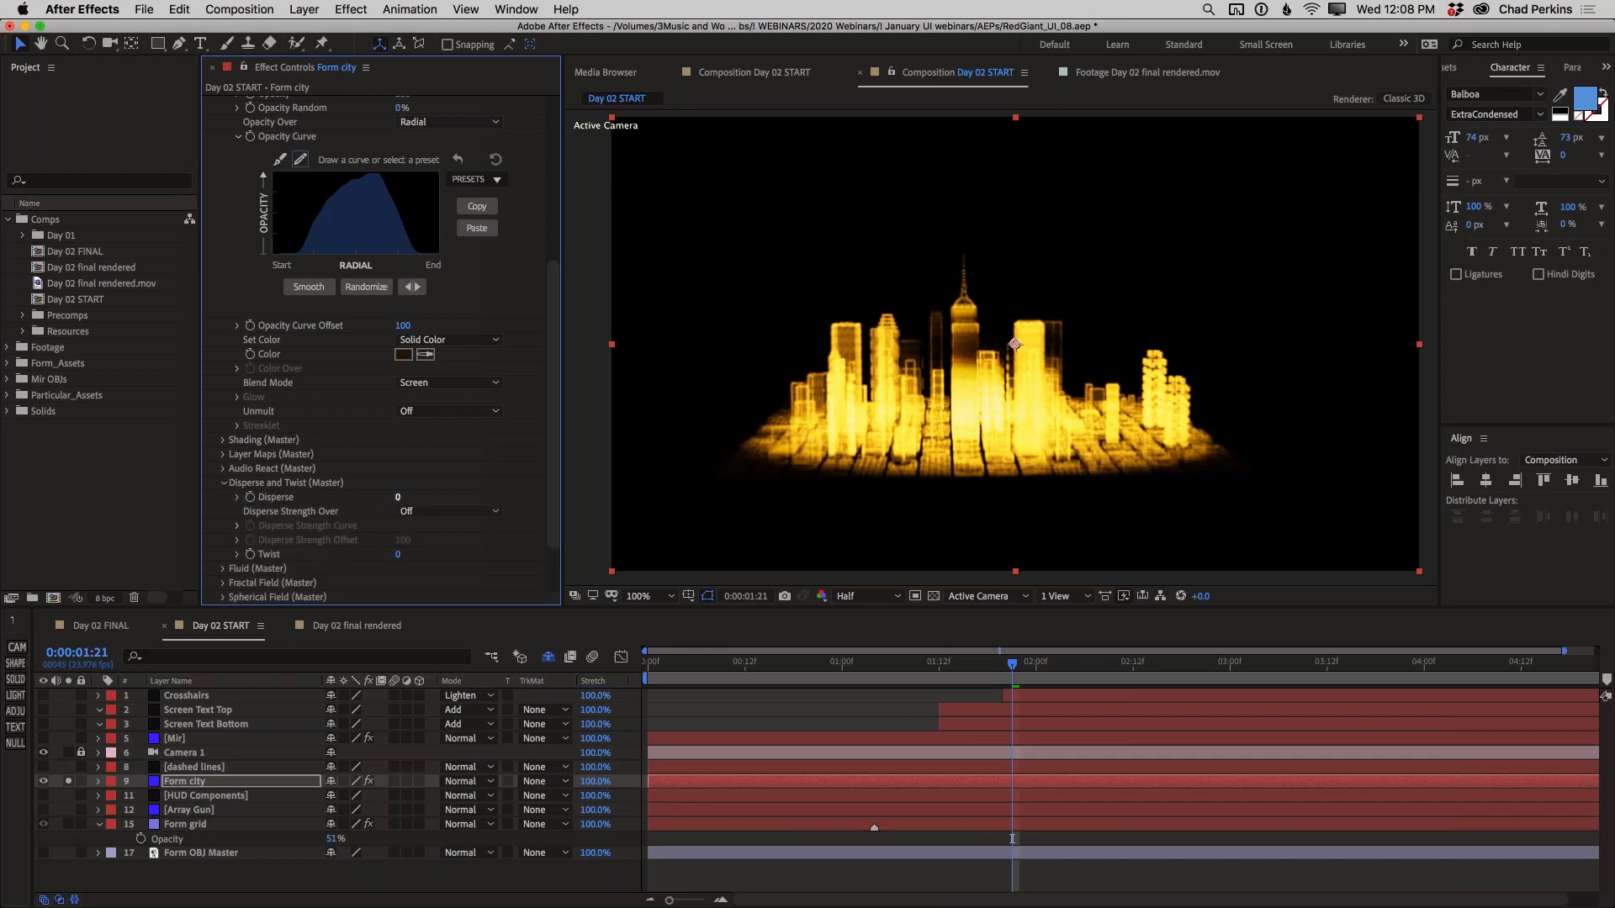
pyautogui.moveTo(400, 497); pyautogui.dragTo(452, 498)
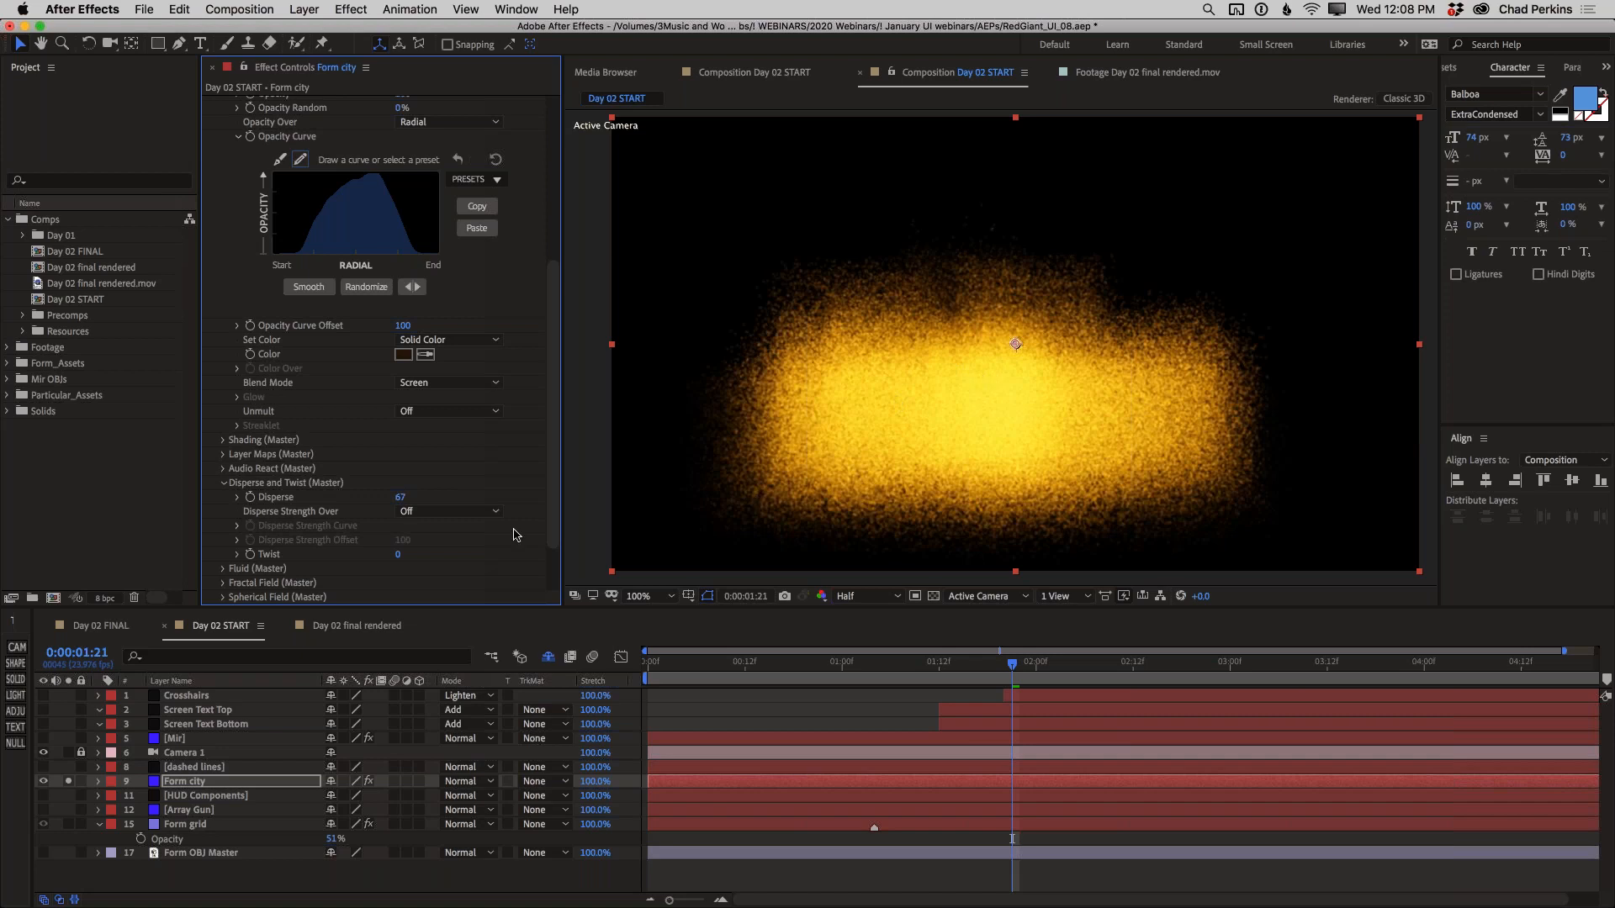
pyautogui.press('super+z')
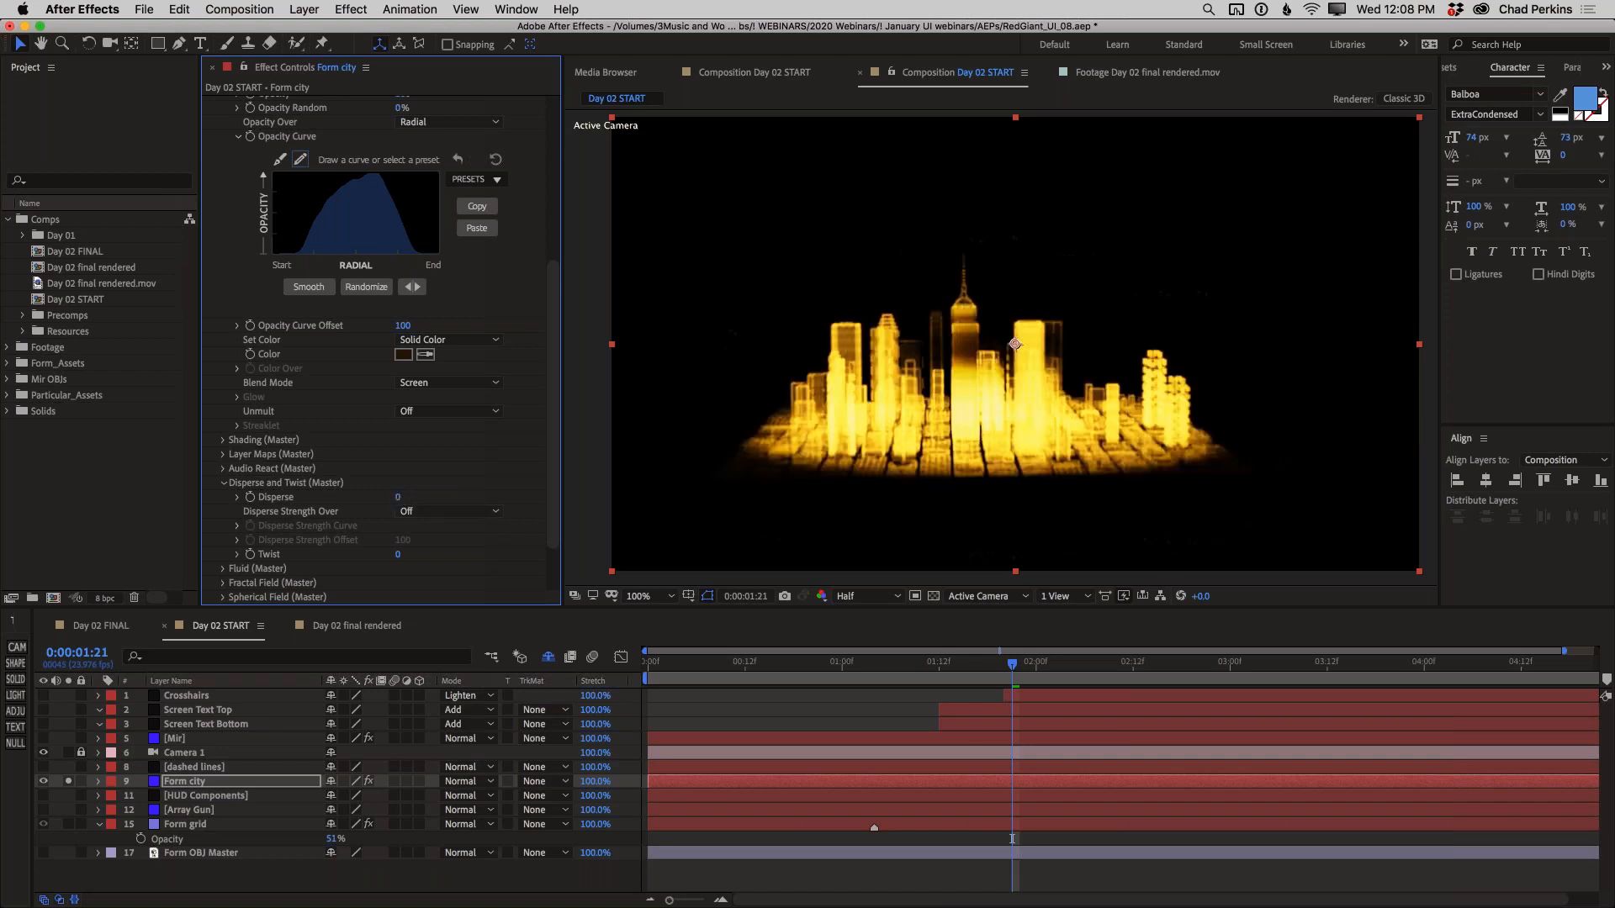
# Set the city particles' Disperse to 2, compare the city with the Day 02 final rendered composition, and return to Day 02 START
pyautogui.click(401, 498)
pyautogui.write('2')
pyautogui.press('Return')
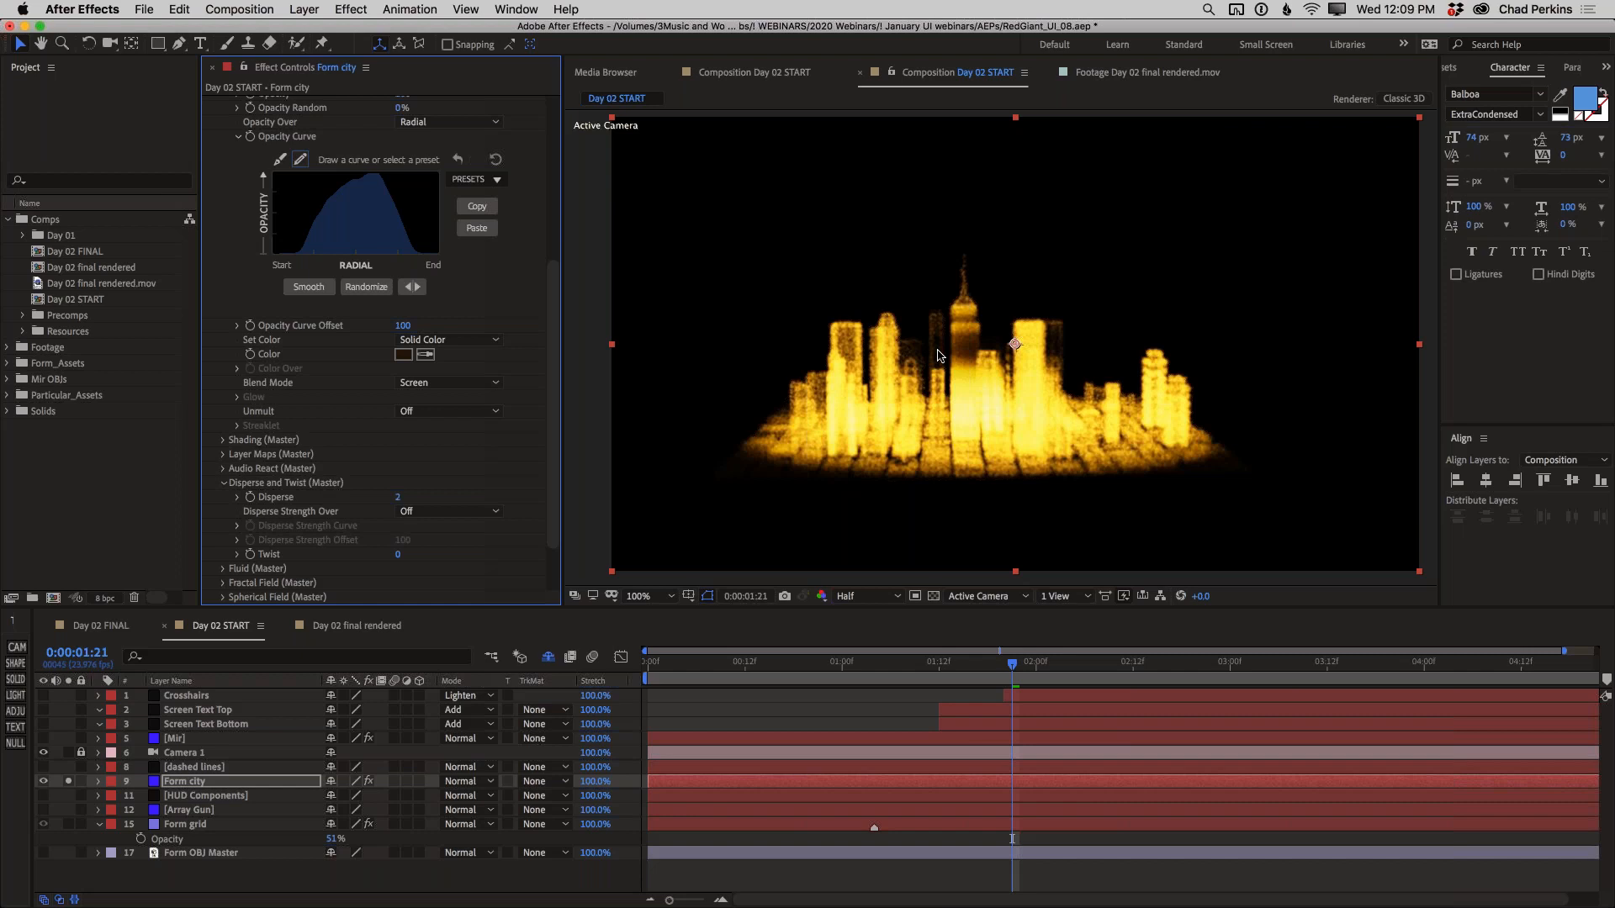
pyautogui.click(354, 627)
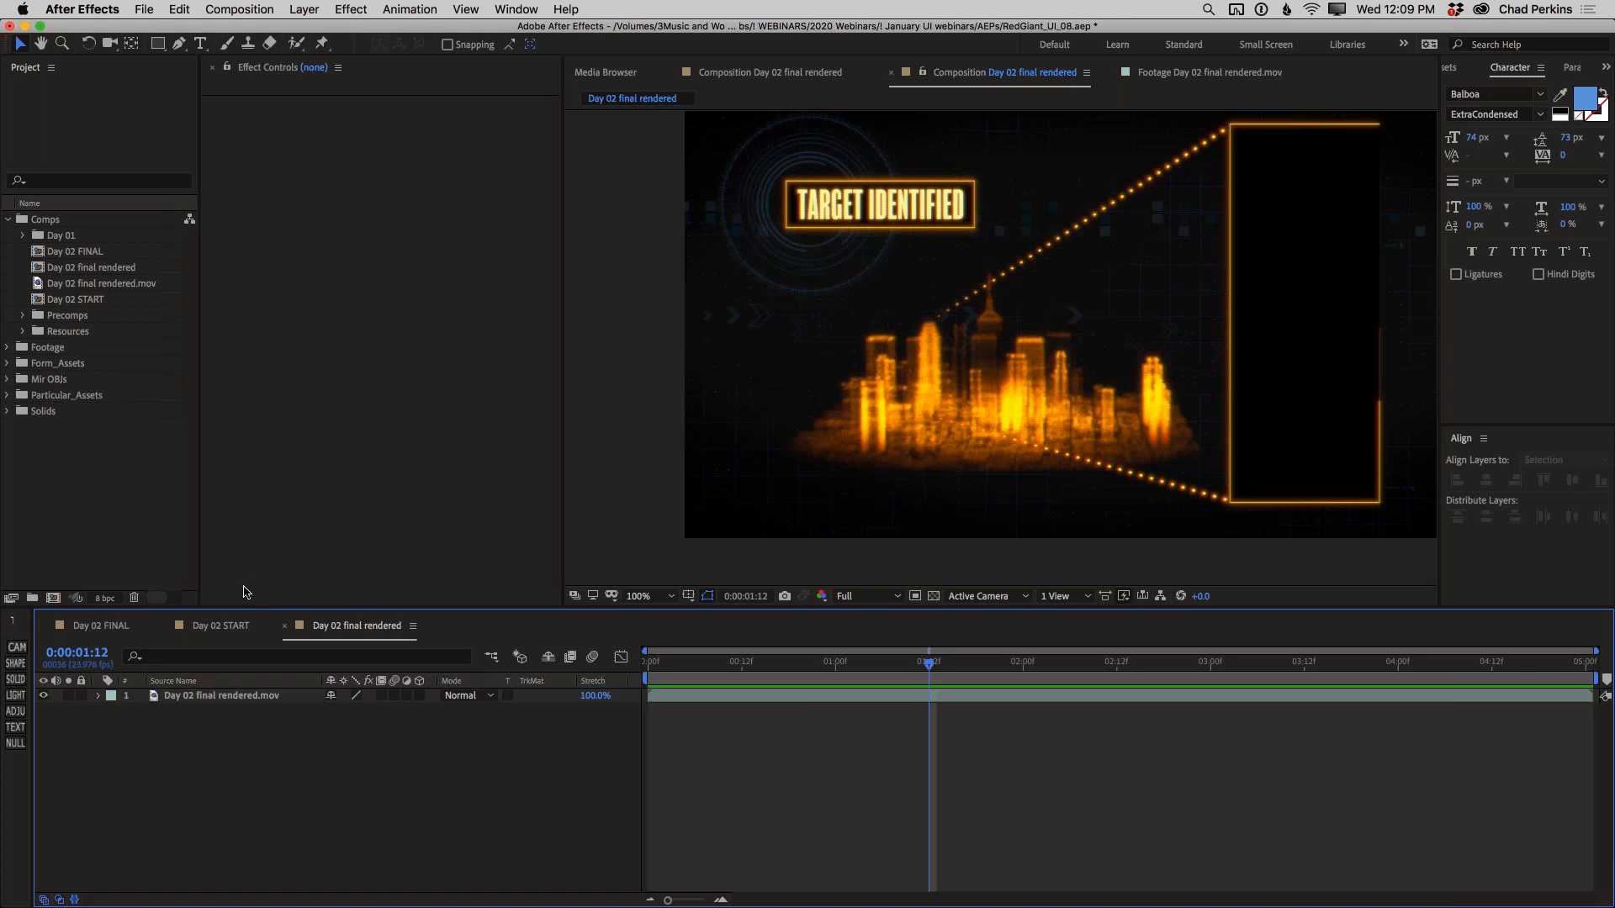
pyautogui.click(221, 626)
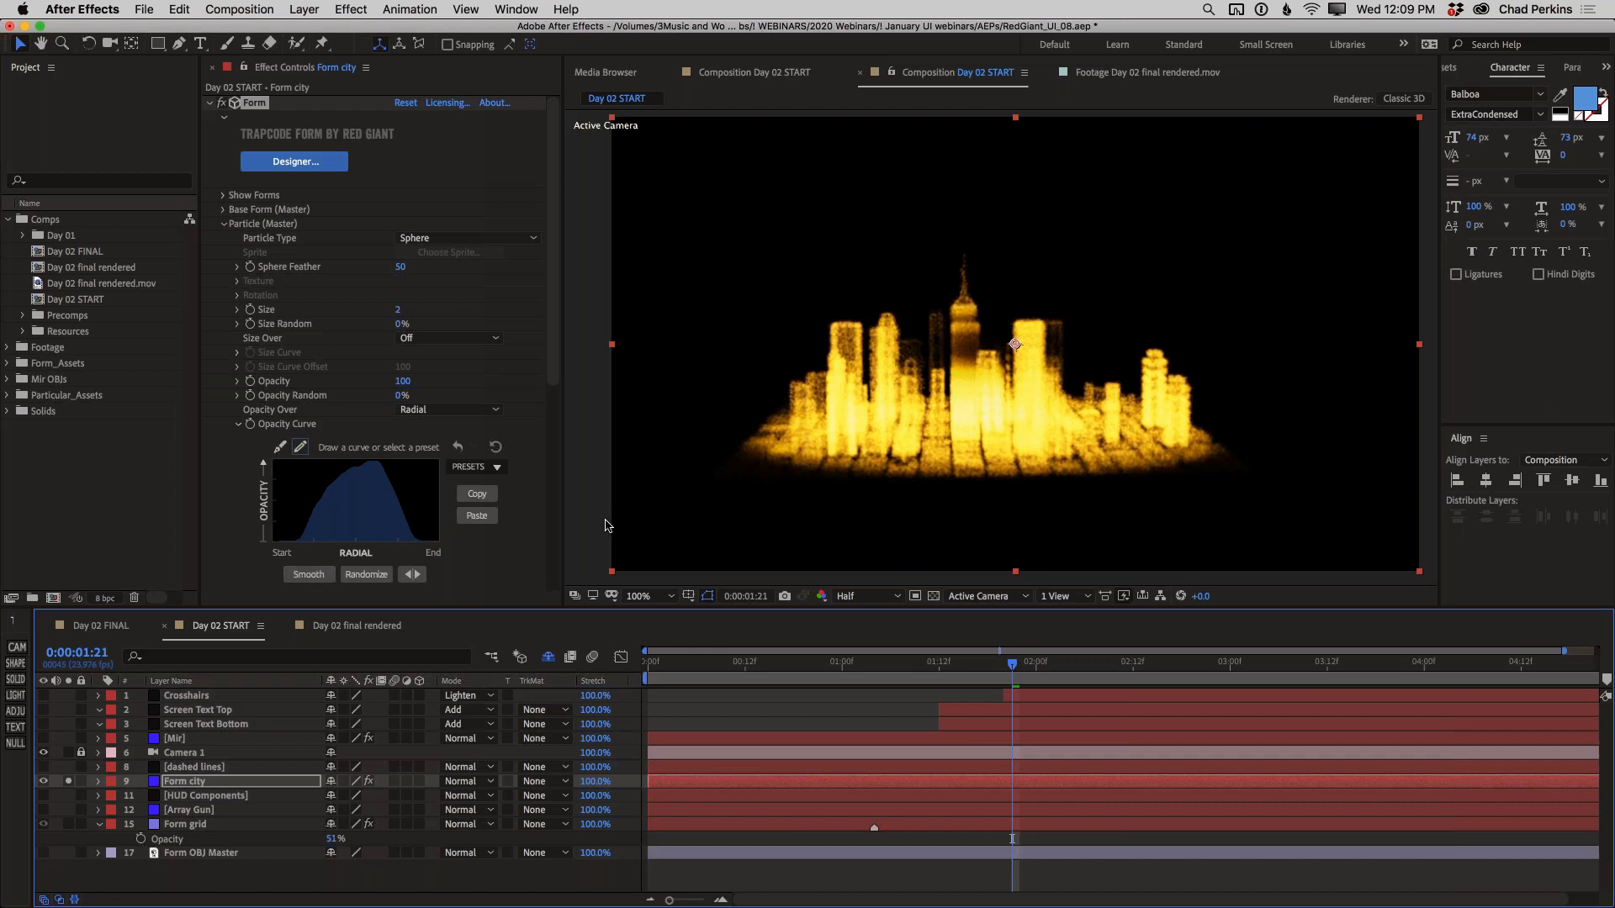
# Hide the Form city layer, and make the Mir layer visible and soloed
pyautogui.click(43, 782)
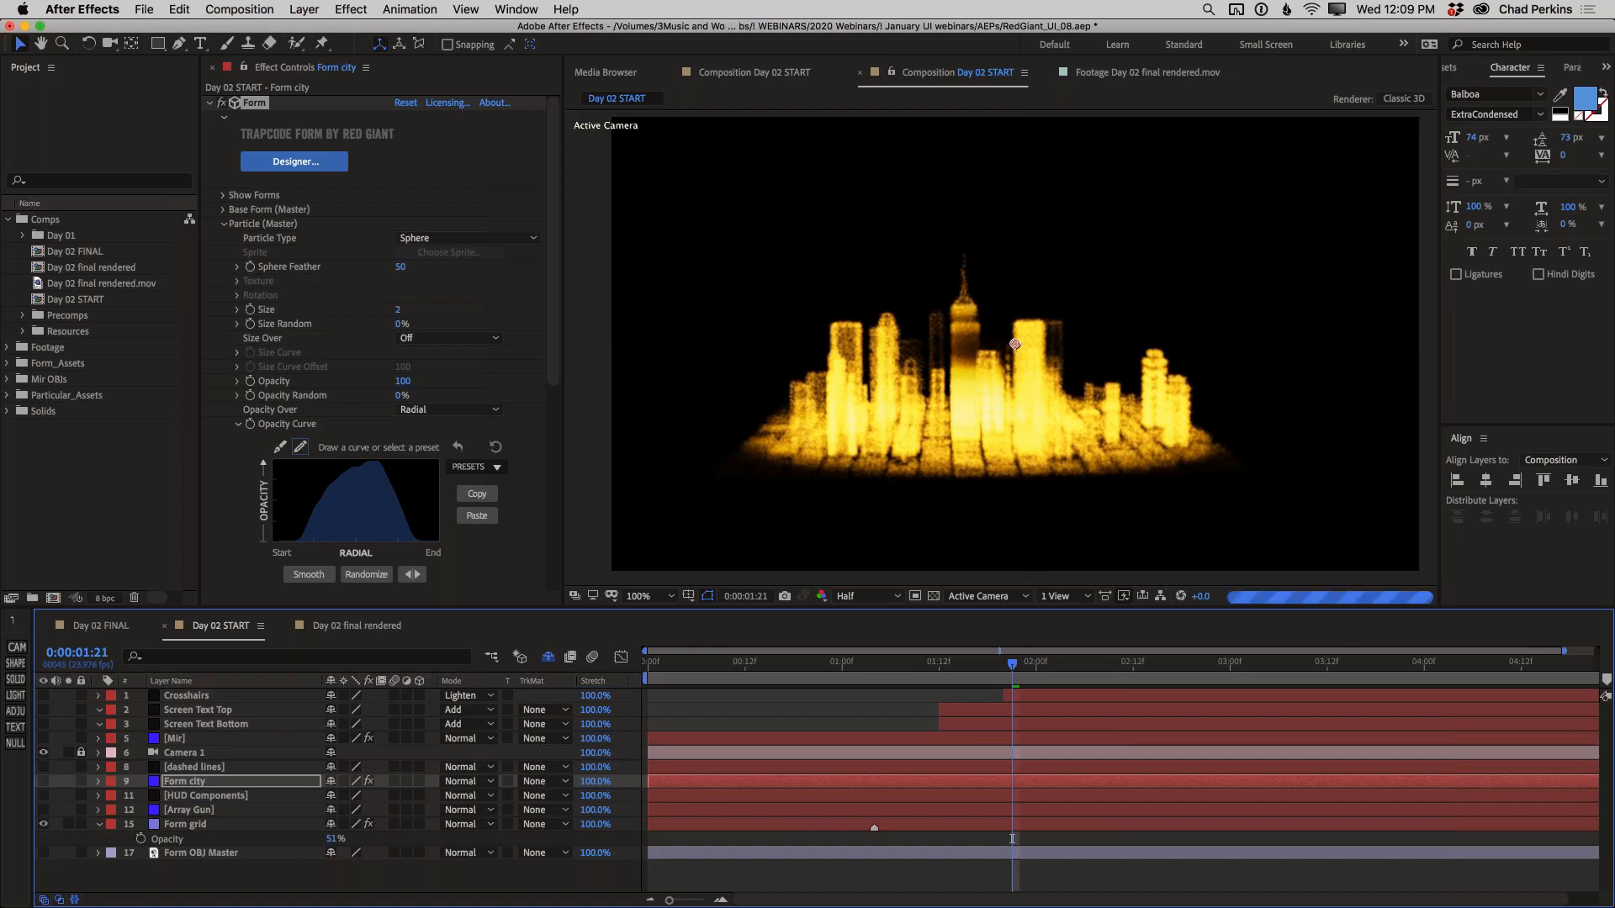
pyautogui.click(43, 738)
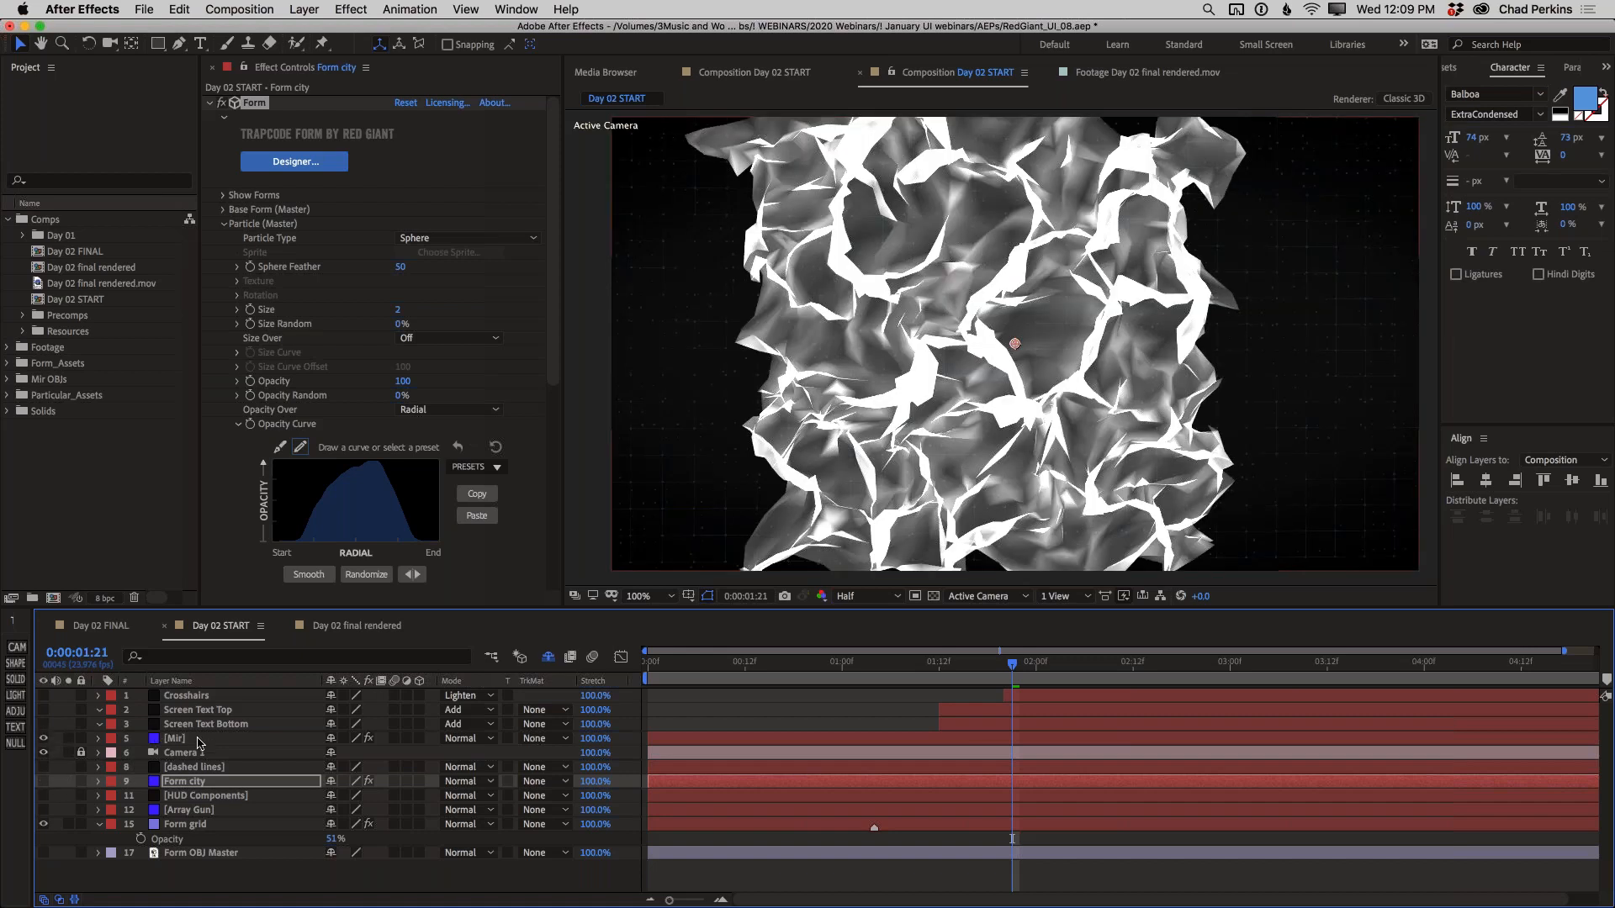
pyautogui.click(200, 740)
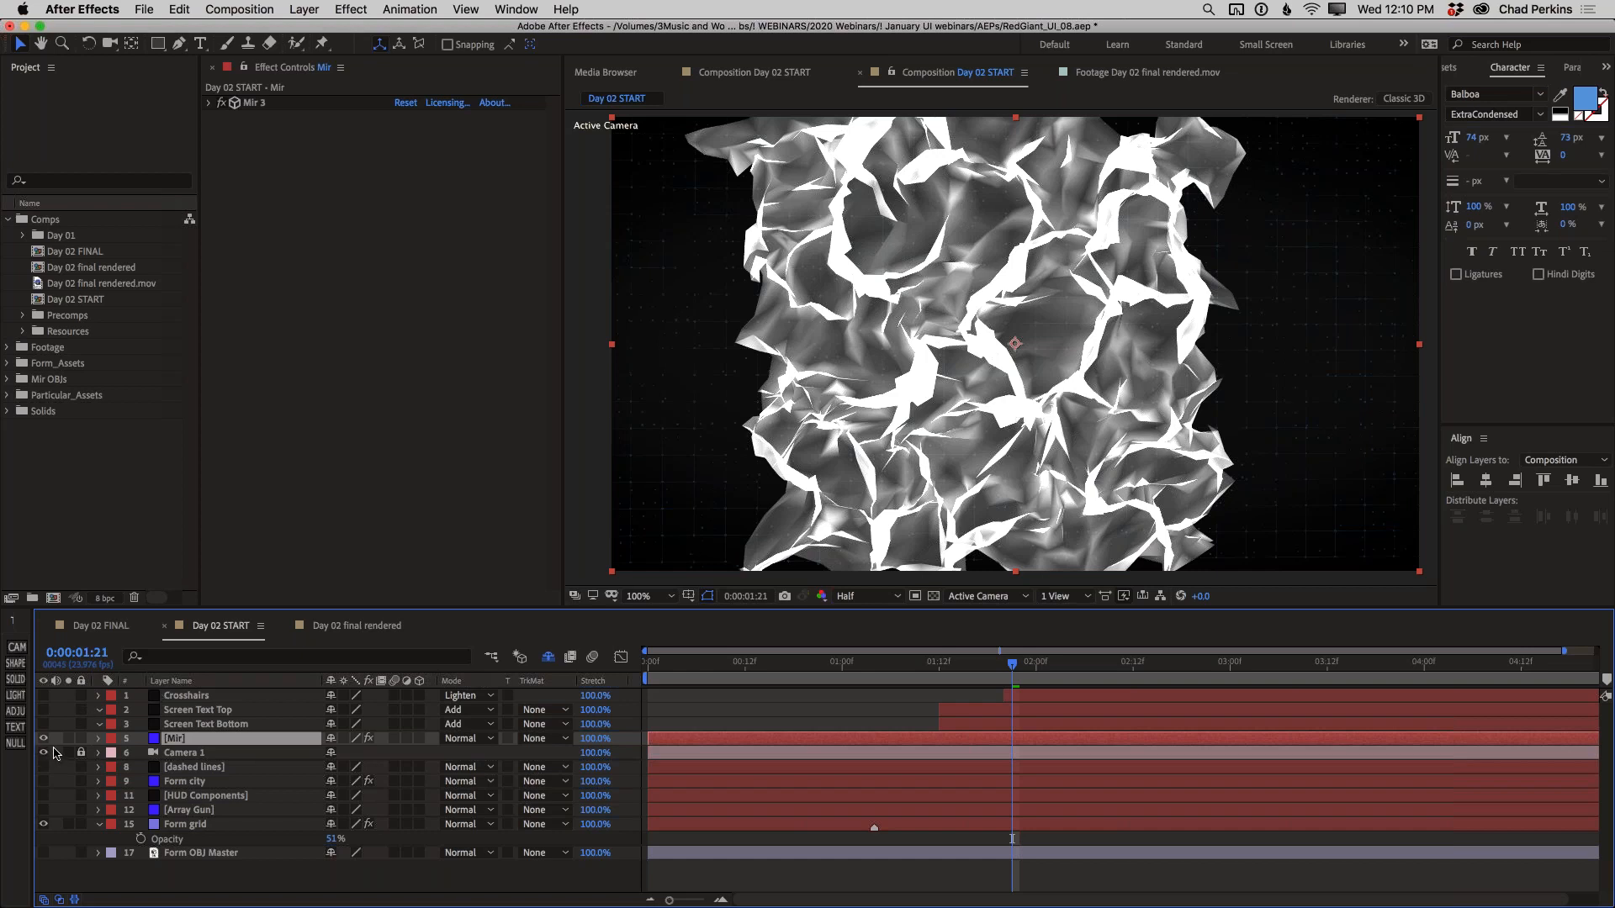
pyautogui.click(80, 752)
pyautogui.click(80, 752)
pyautogui.click(68, 738)
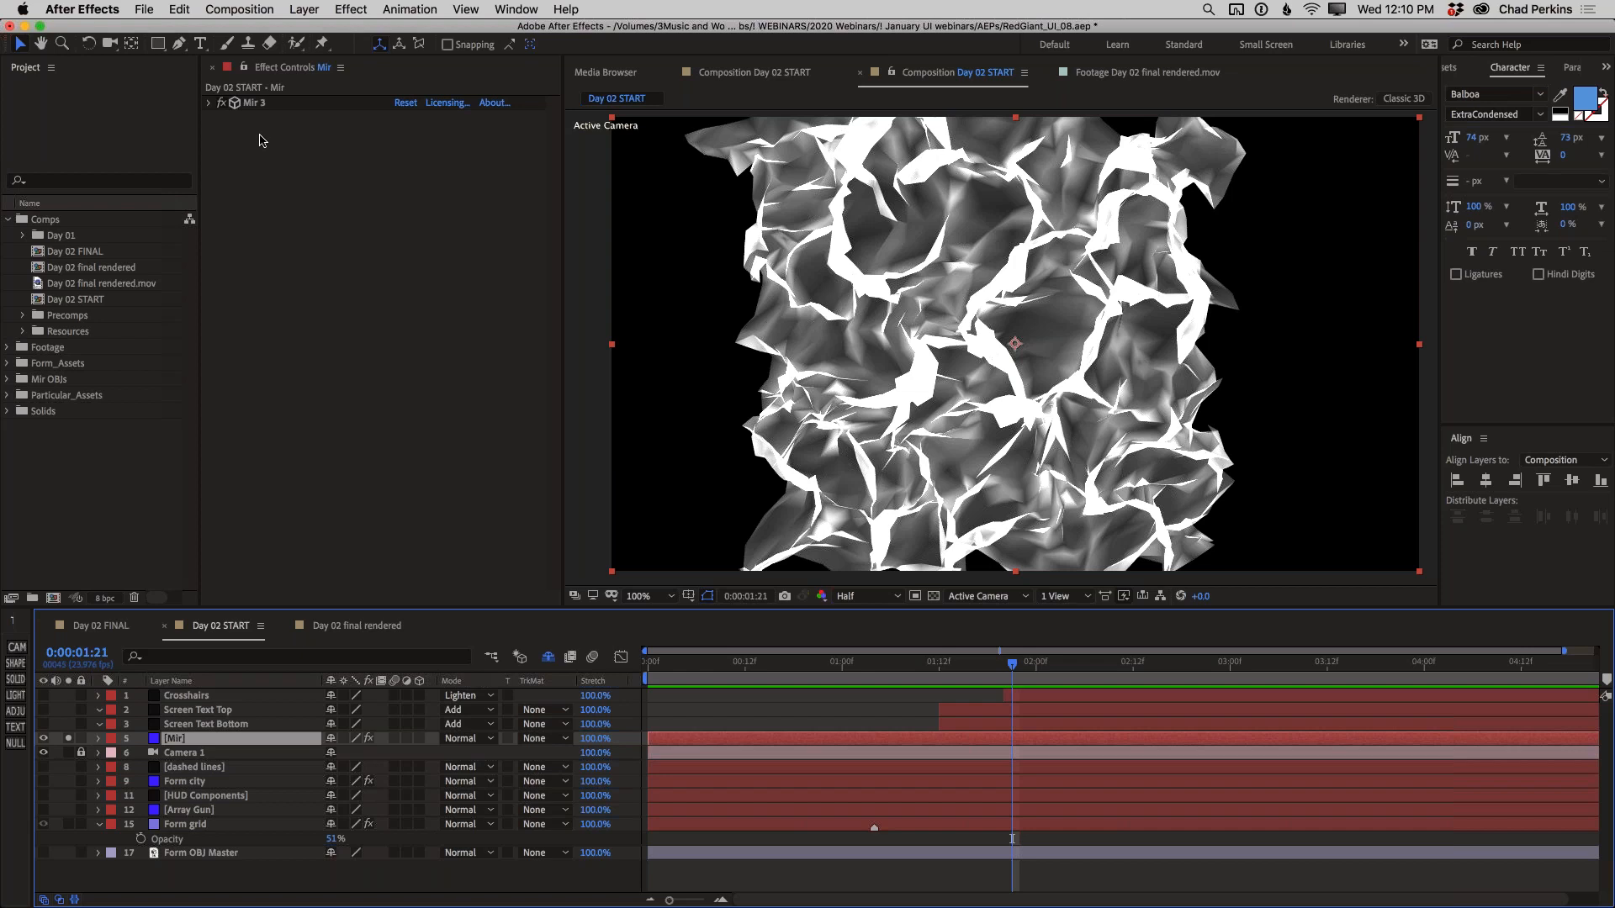
pyautogui.click(345, 15)
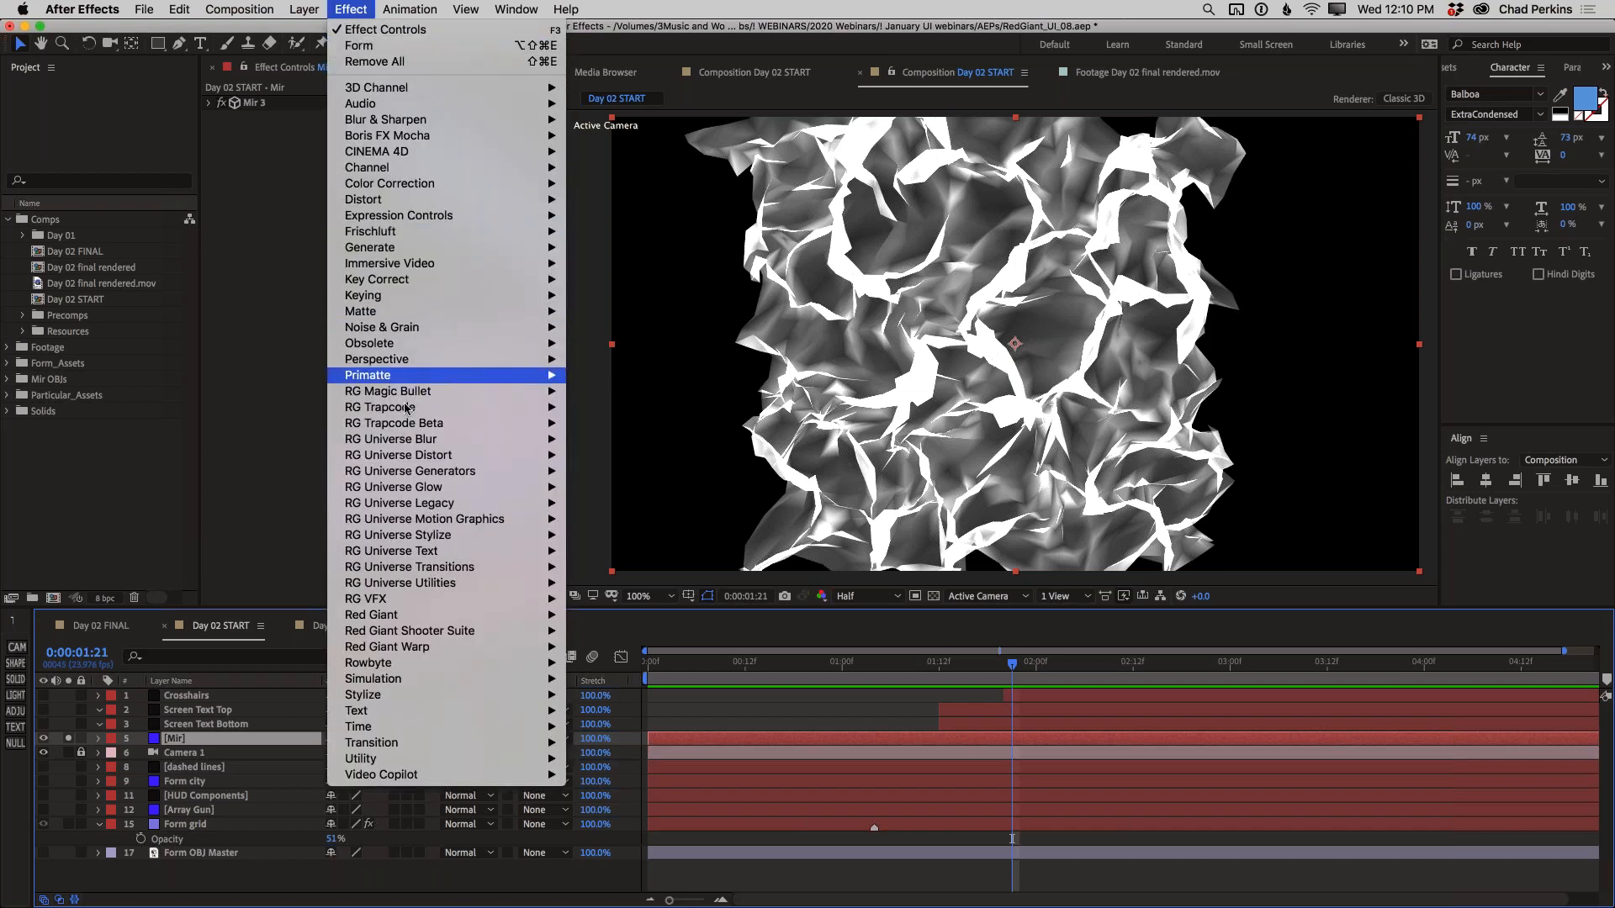
pyautogui.moveTo(473, 409)
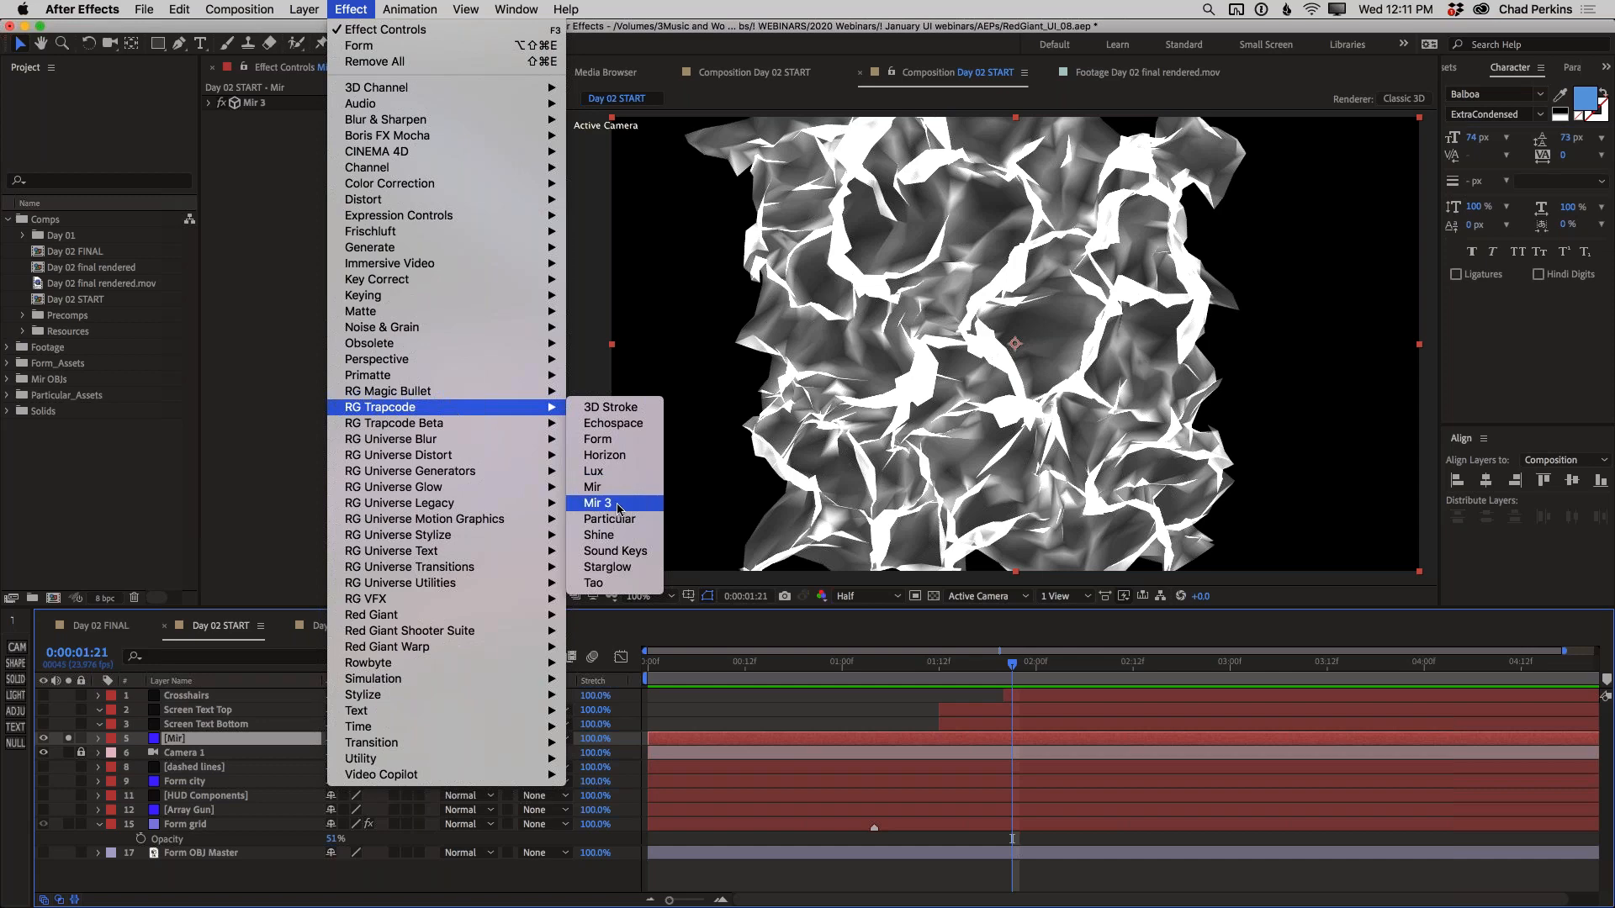
pyautogui.click(278, 441)
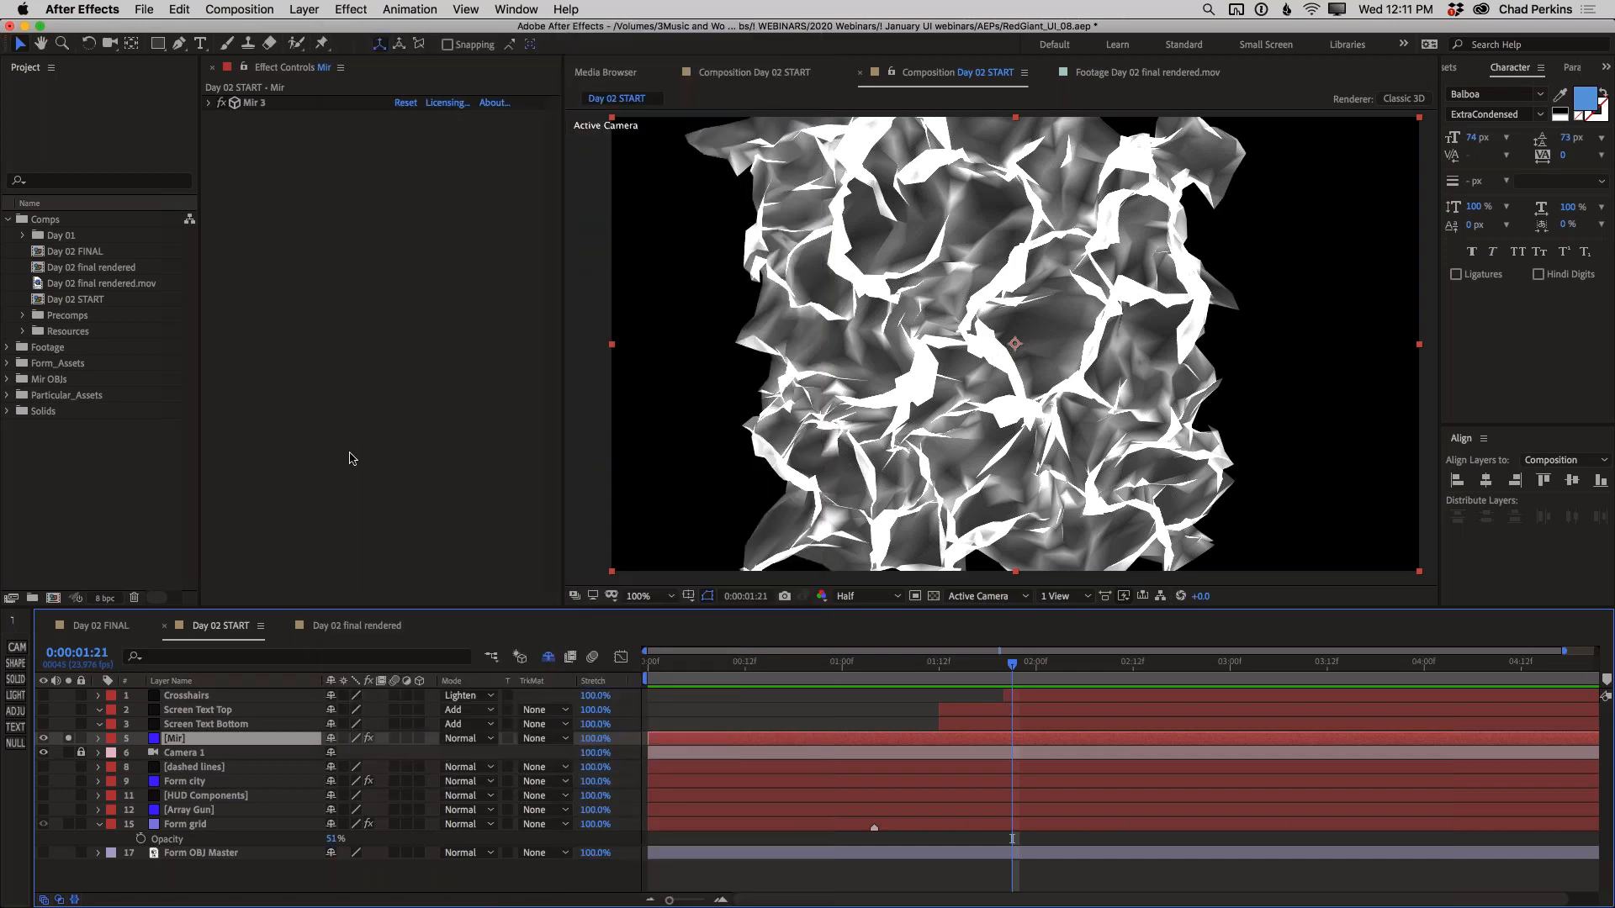
# Expand the Mir 3 settings, try a Bend Y of 0.4 on the plane, and undo it
pyautogui.click(208, 102)
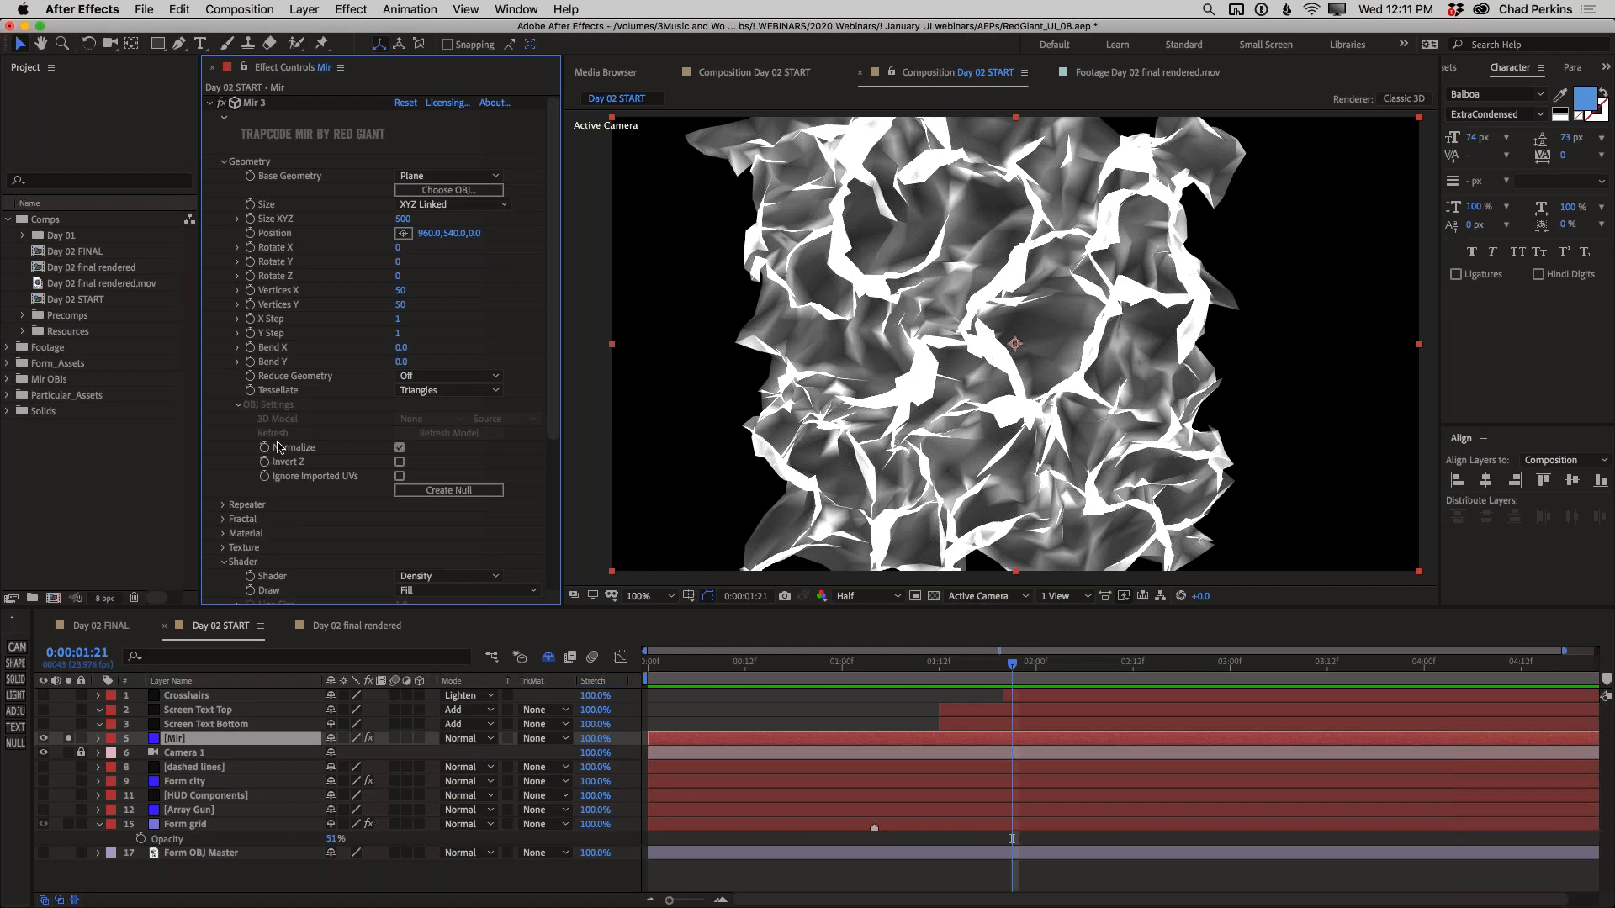
pyautogui.moveTo(404, 362); pyautogui.dragTo(407, 423)
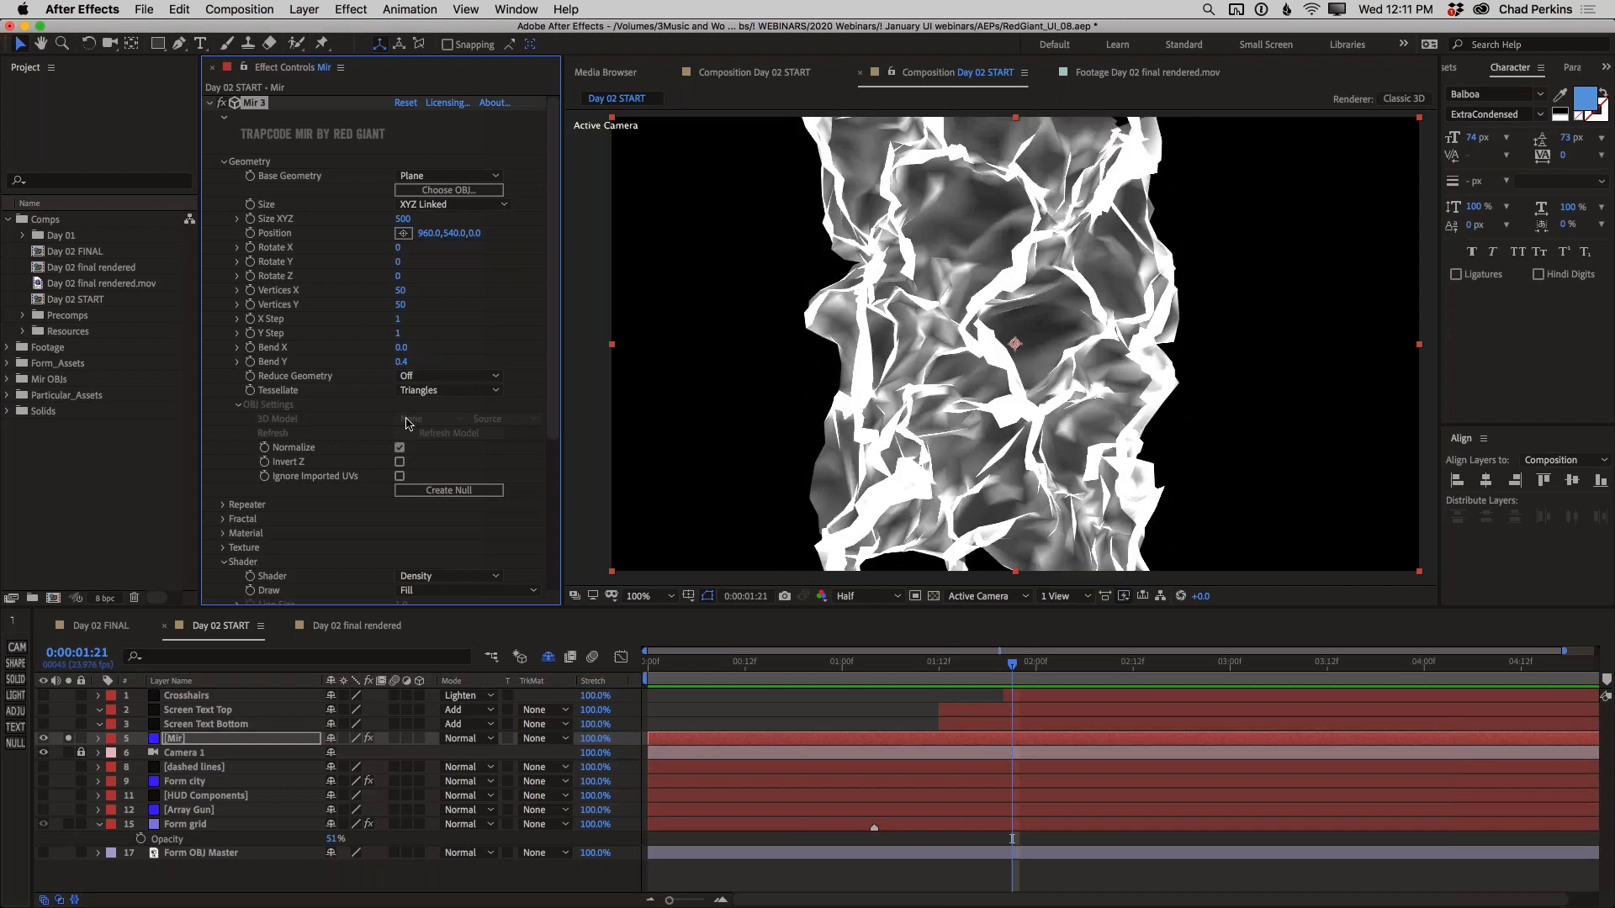
pyautogui.press('super+z')
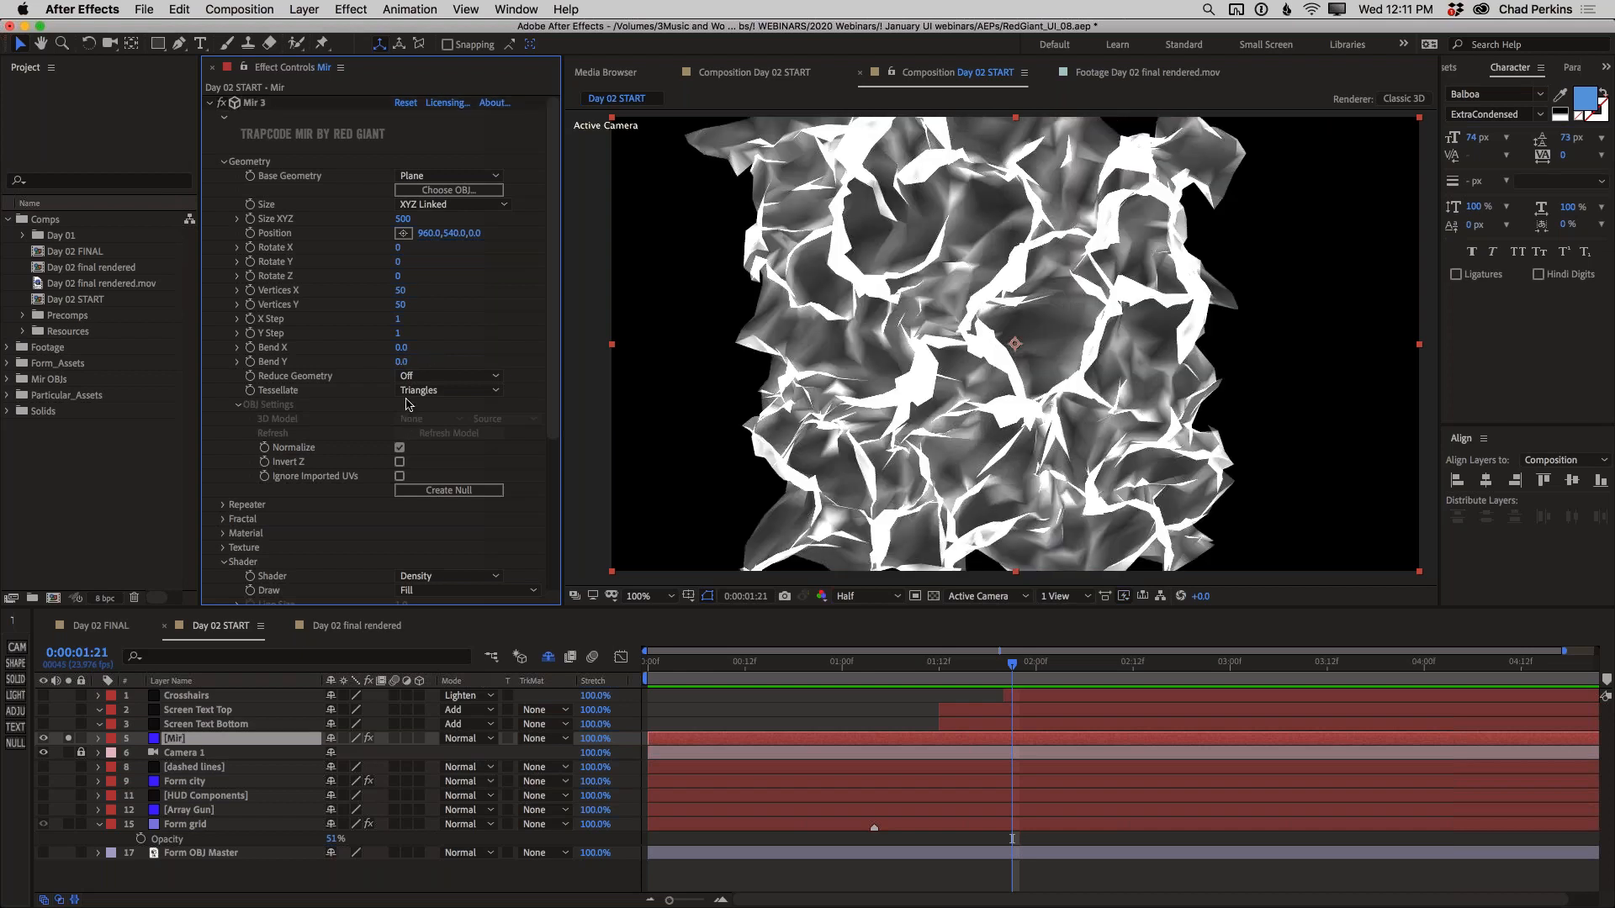
# Switch Mir's Base Geometry to OBJ Model, try Form OBJ Master as the 3D model, and settle on Mir OBJMaster
pyautogui.click(422, 178)
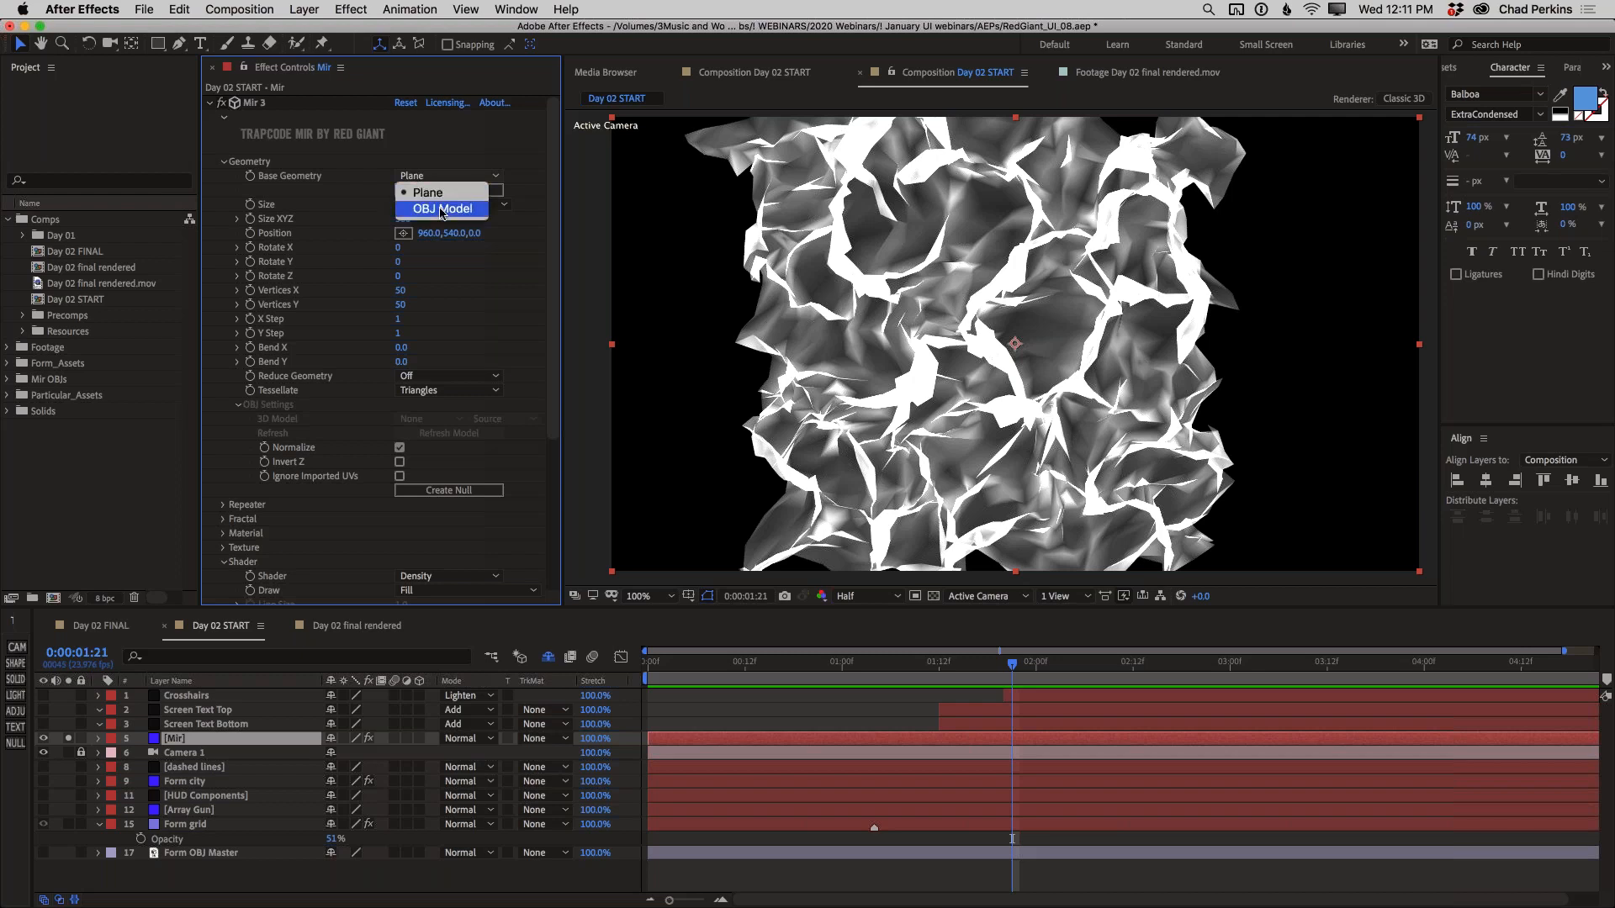
pyautogui.click(442, 210)
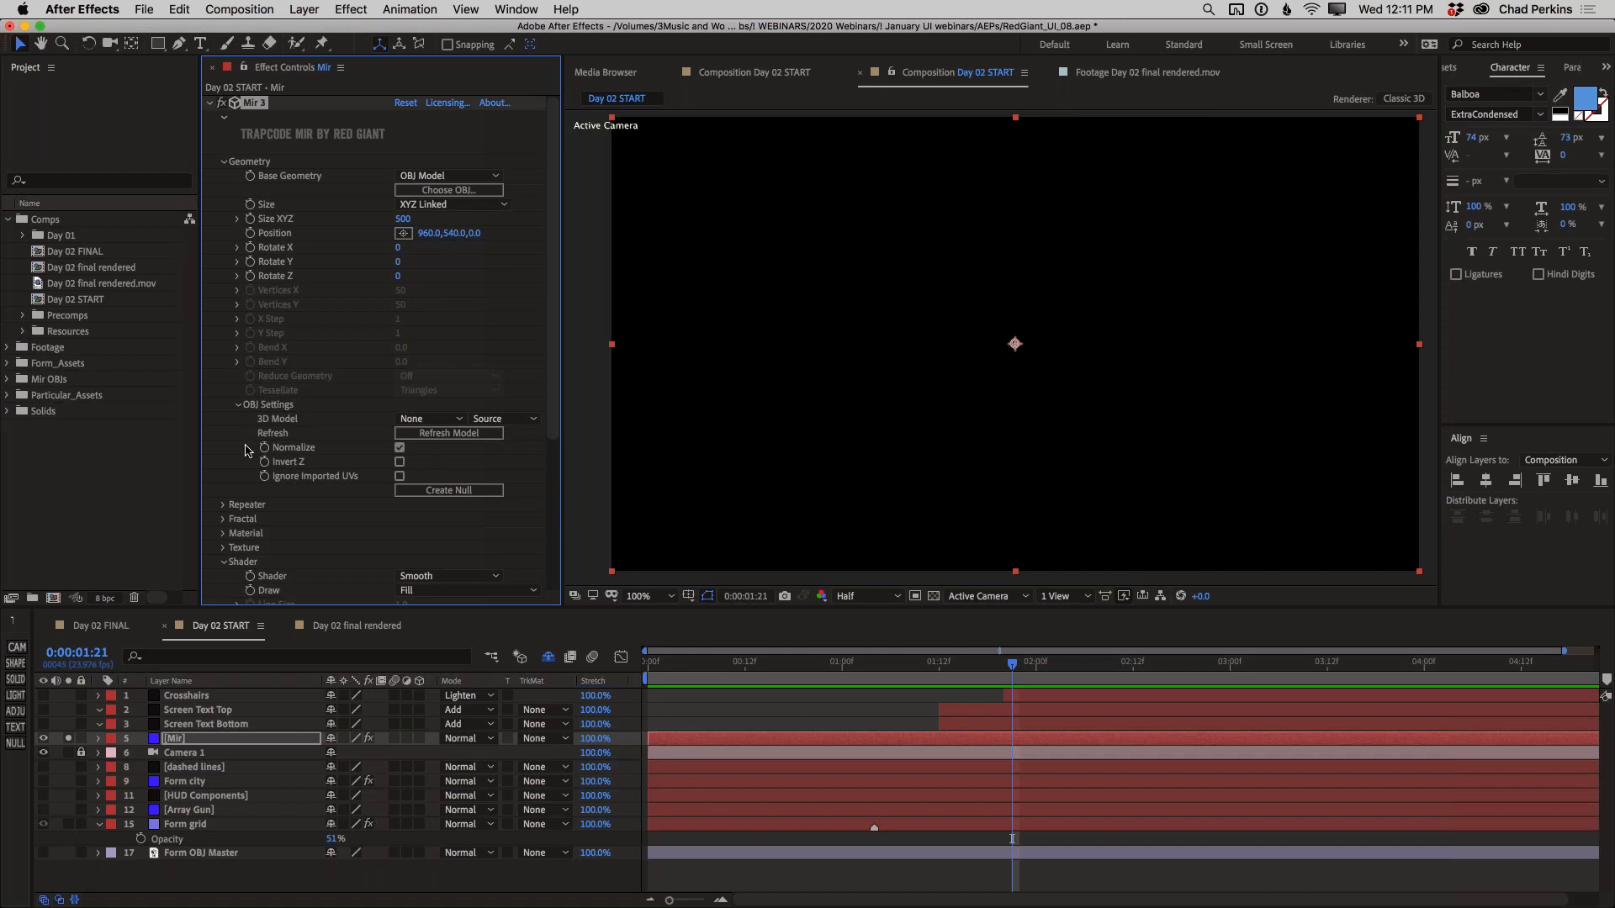
pyautogui.click(410, 419)
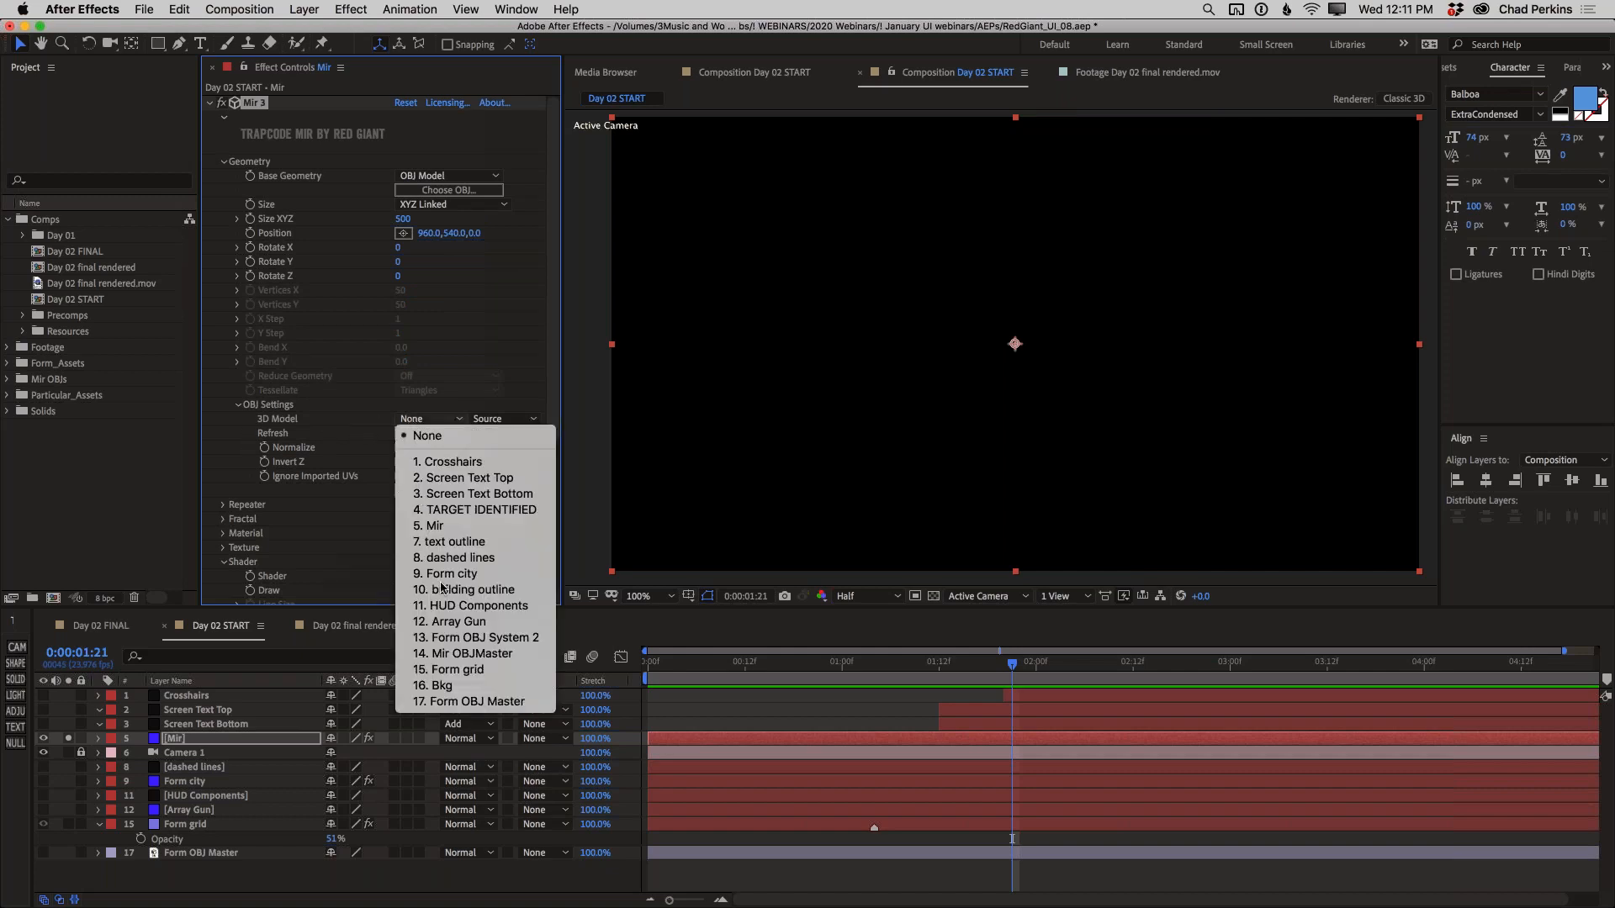
pyautogui.click(479, 701)
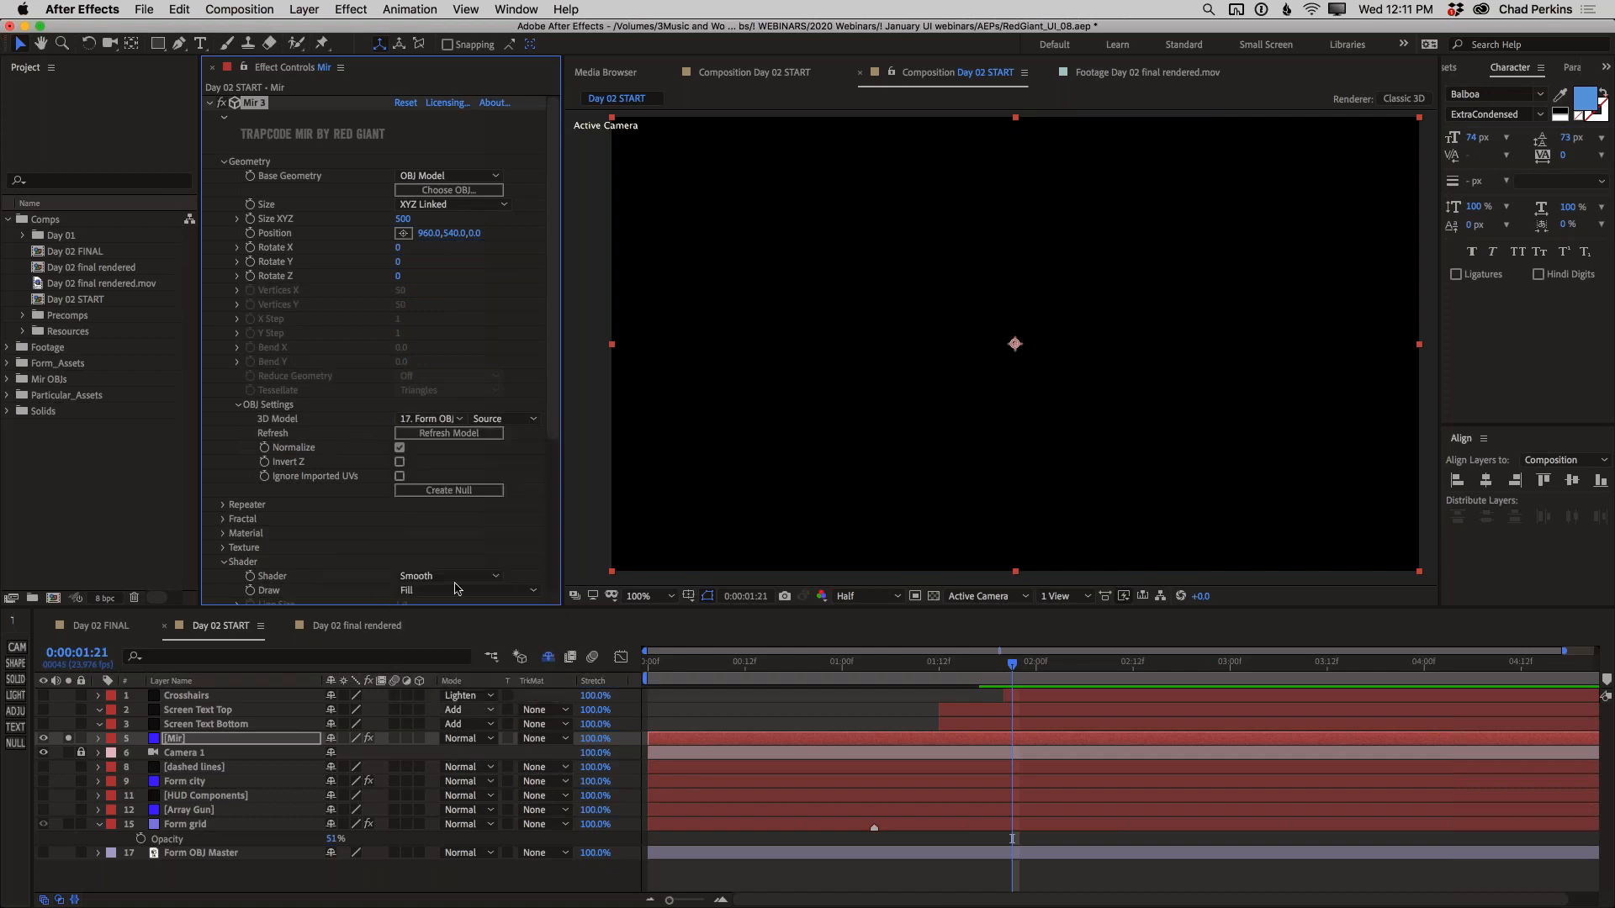
pyautogui.click(450, 422)
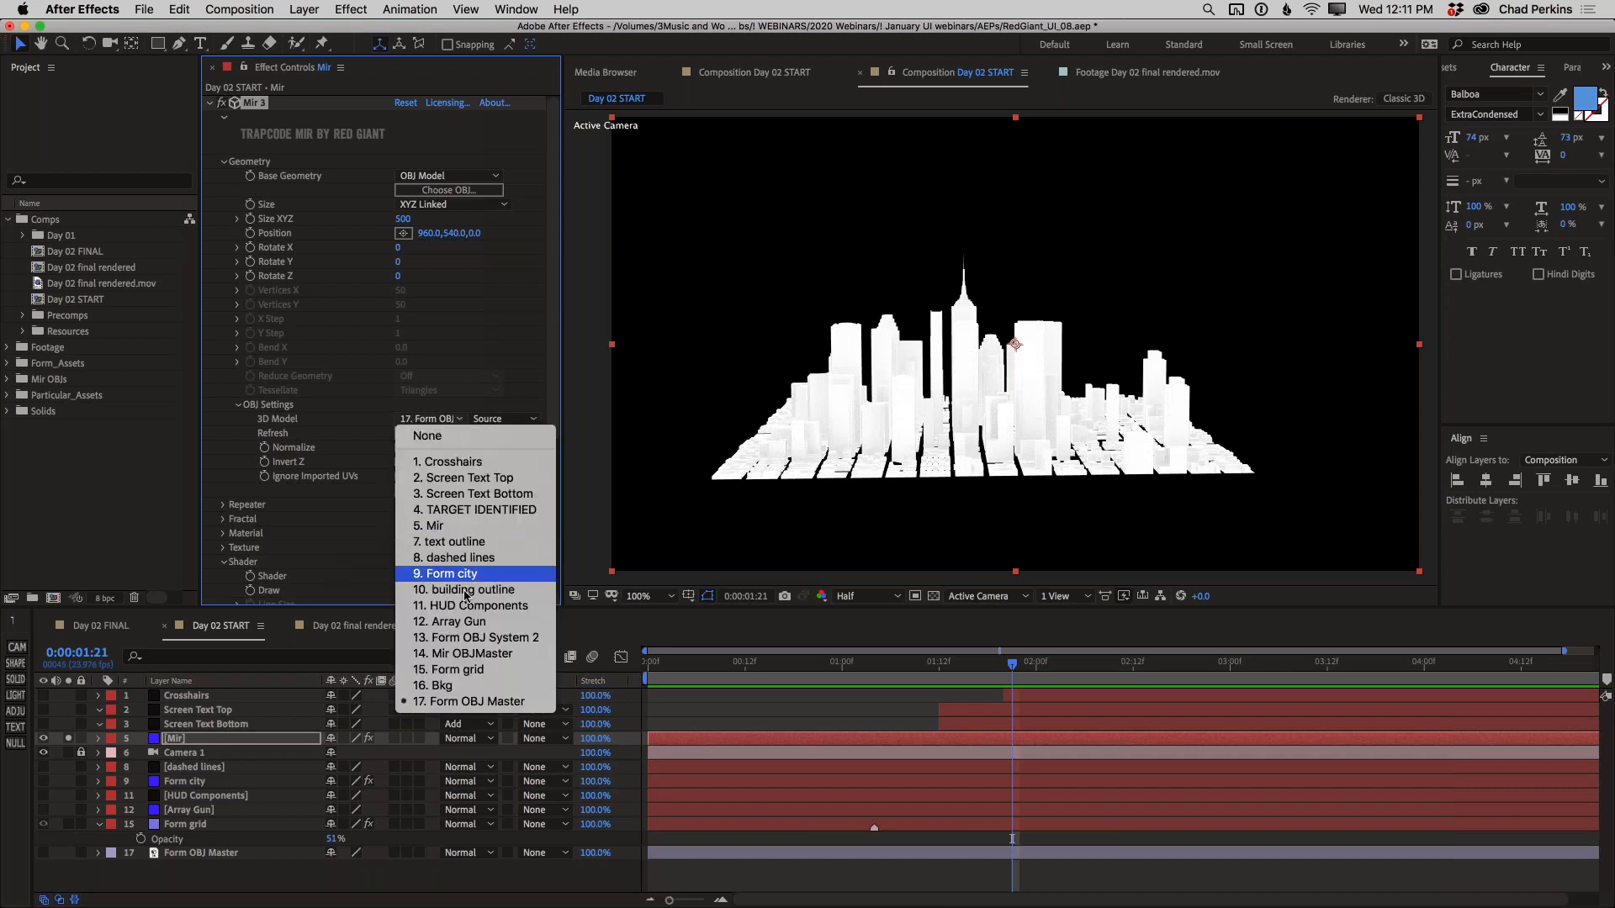
pyautogui.click(470, 655)
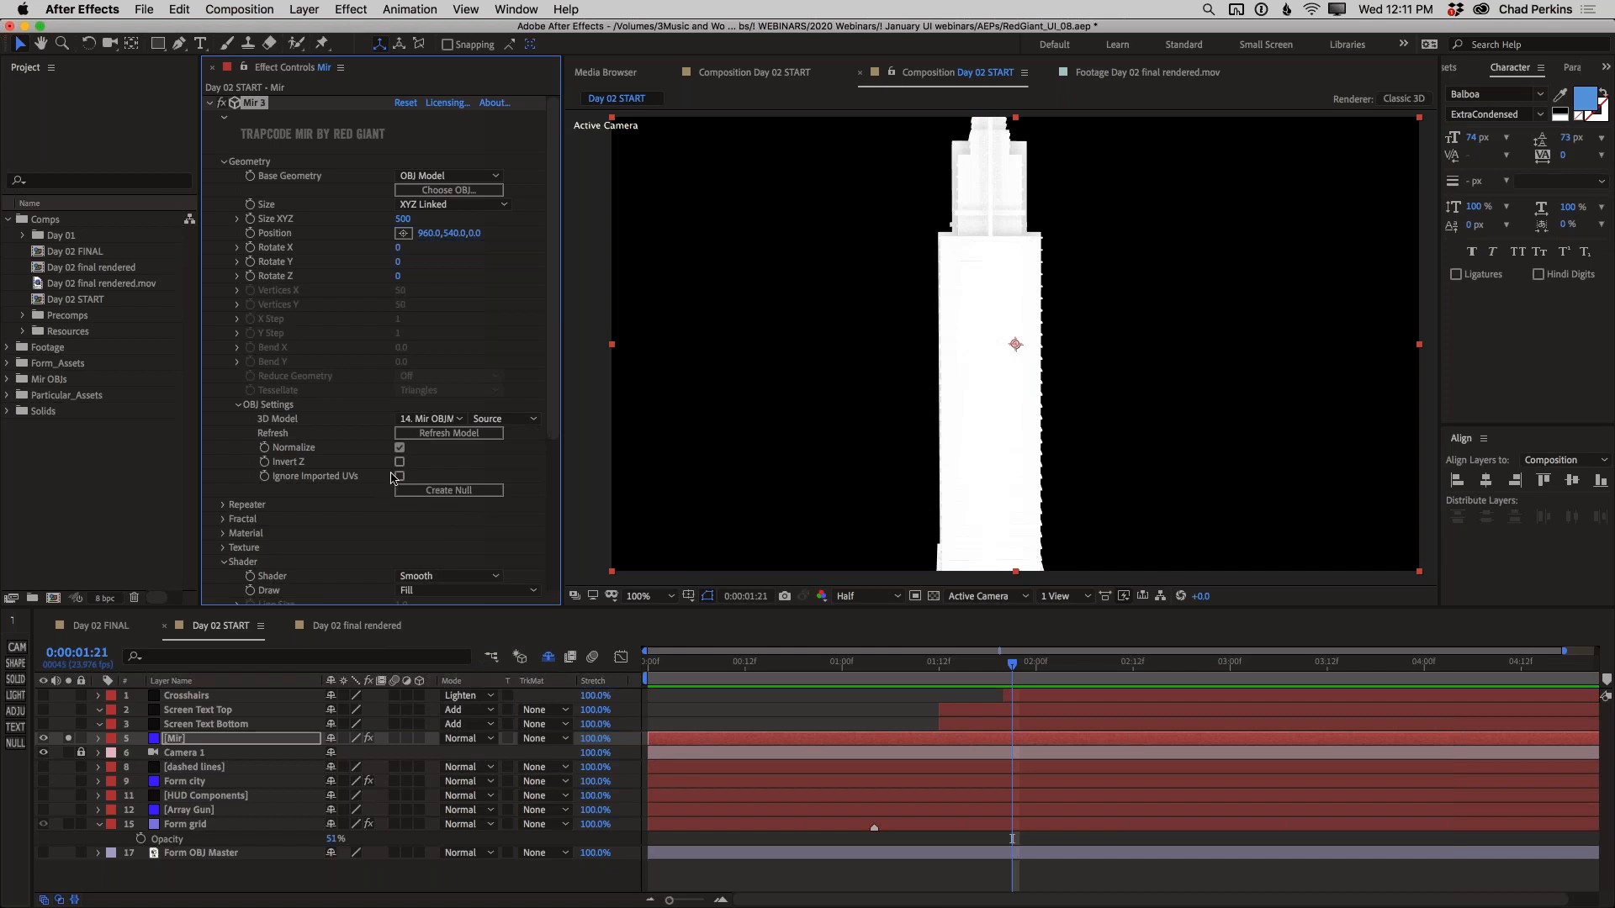
# Turn on Invert Z for the skyscraper model and set its Size XYZ to 410
pyautogui.click(399, 463)
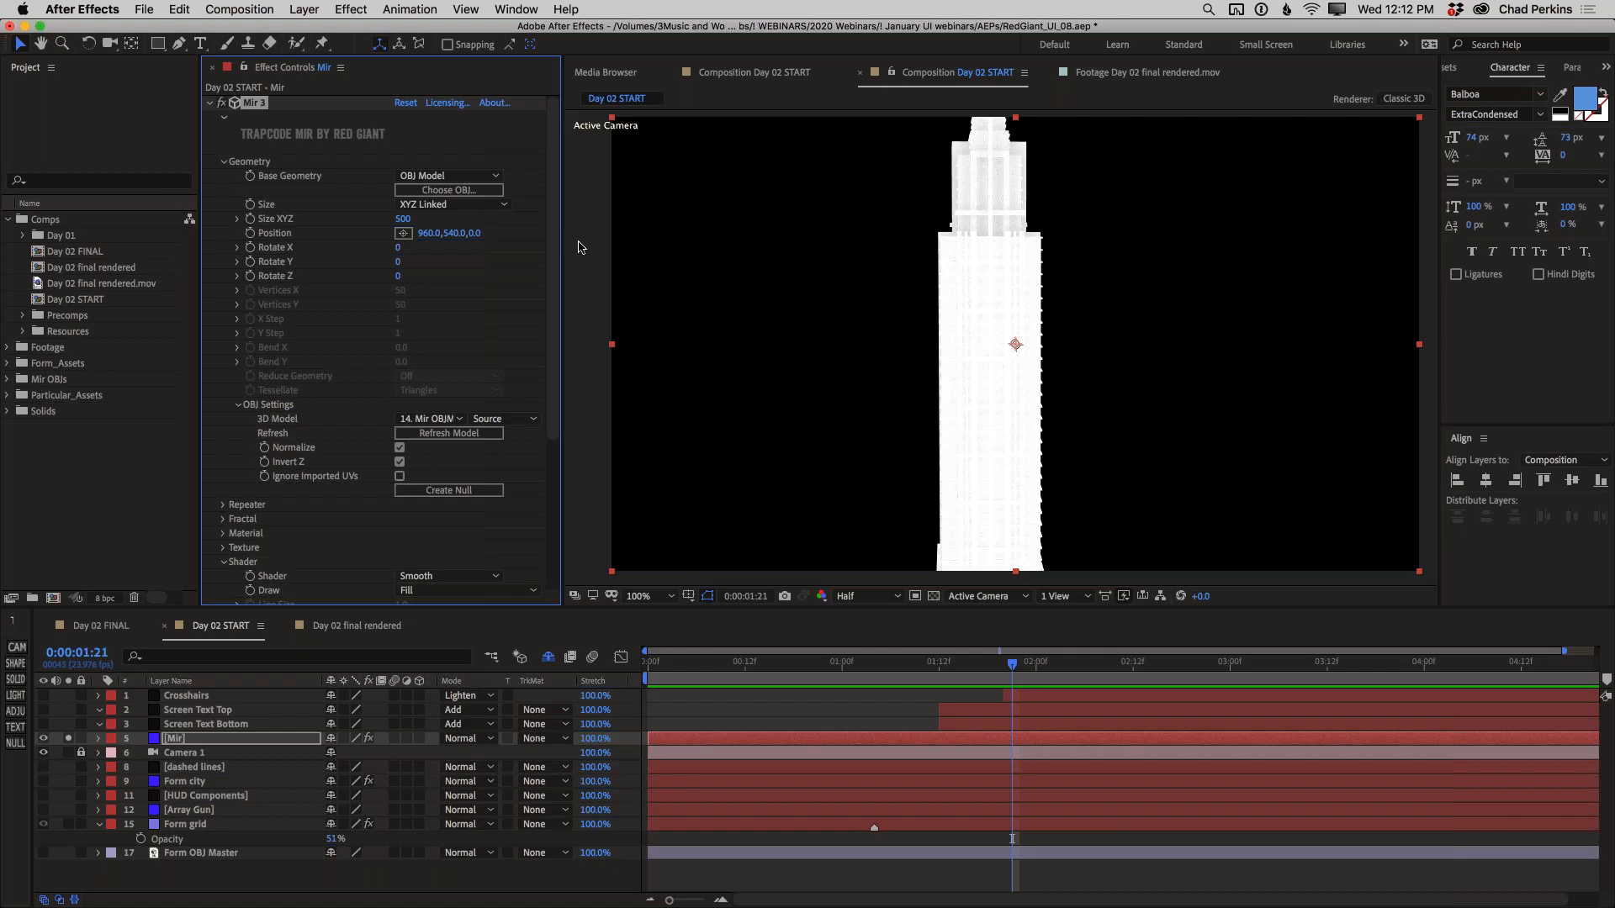
pyautogui.moveTo(397, 220); pyautogui.dragTo(404, 220)
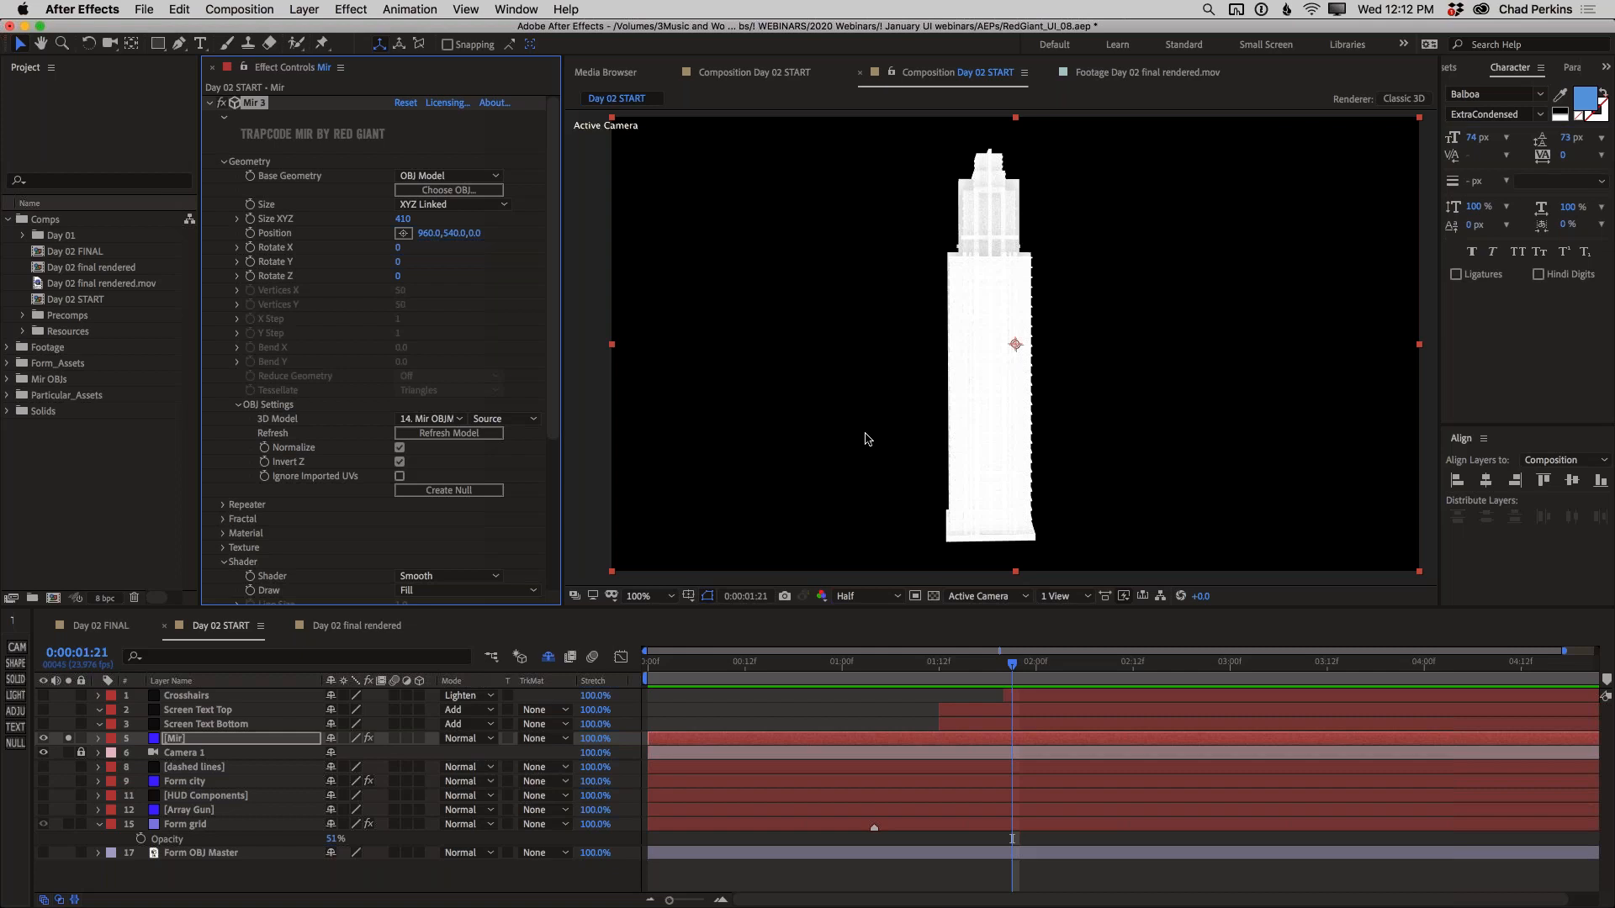
# Try a red point light at 73% intensity on the skyscraper, move it around the building, and delete it
pyautogui.press('super+alt+shift+l')
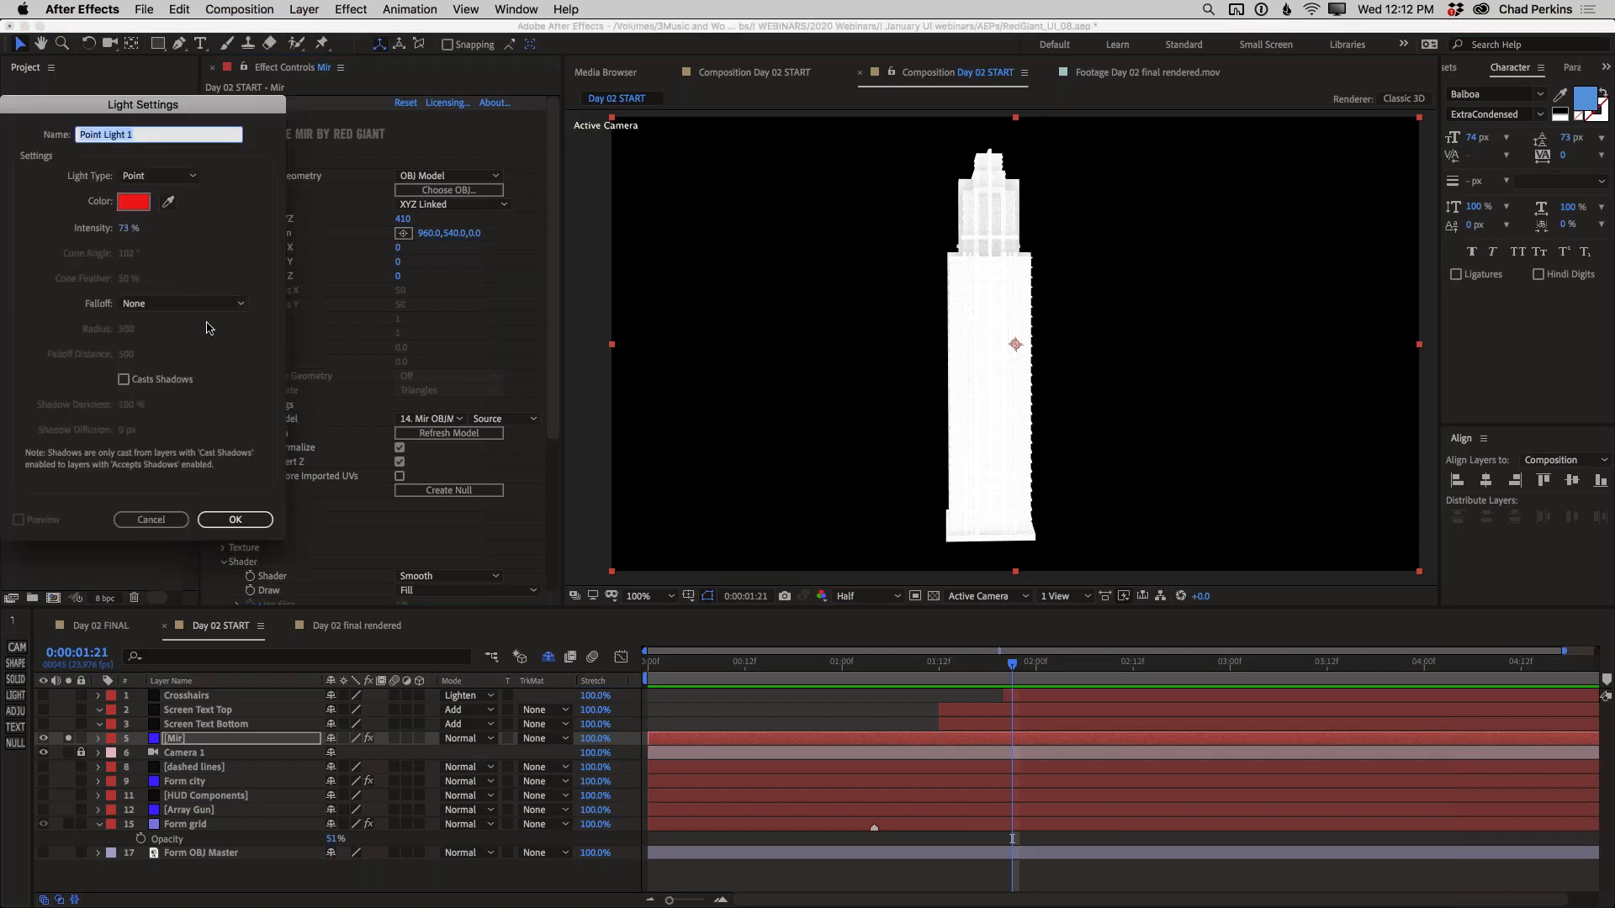
pyautogui.click(236, 520)
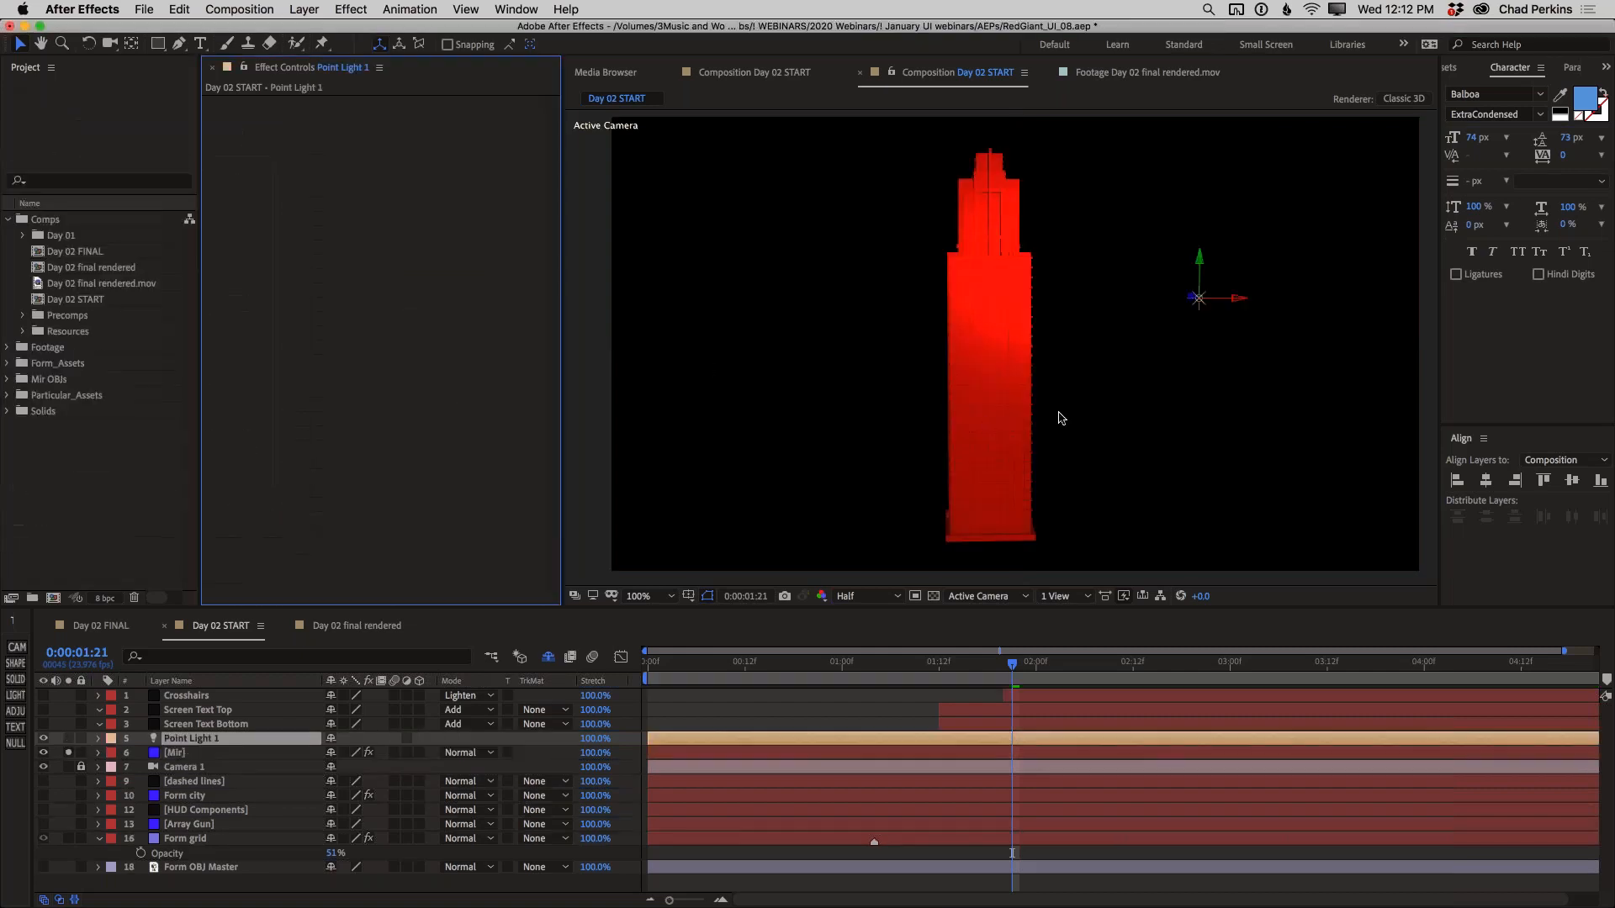
pyautogui.moveTo(1202, 286)
pyautogui.mouseDown()
pyautogui.moveTo(1208, 350)
pyautogui.moveTo(1214, 238)
pyautogui.moveTo(1200, 307)
pyautogui.mouseUp()
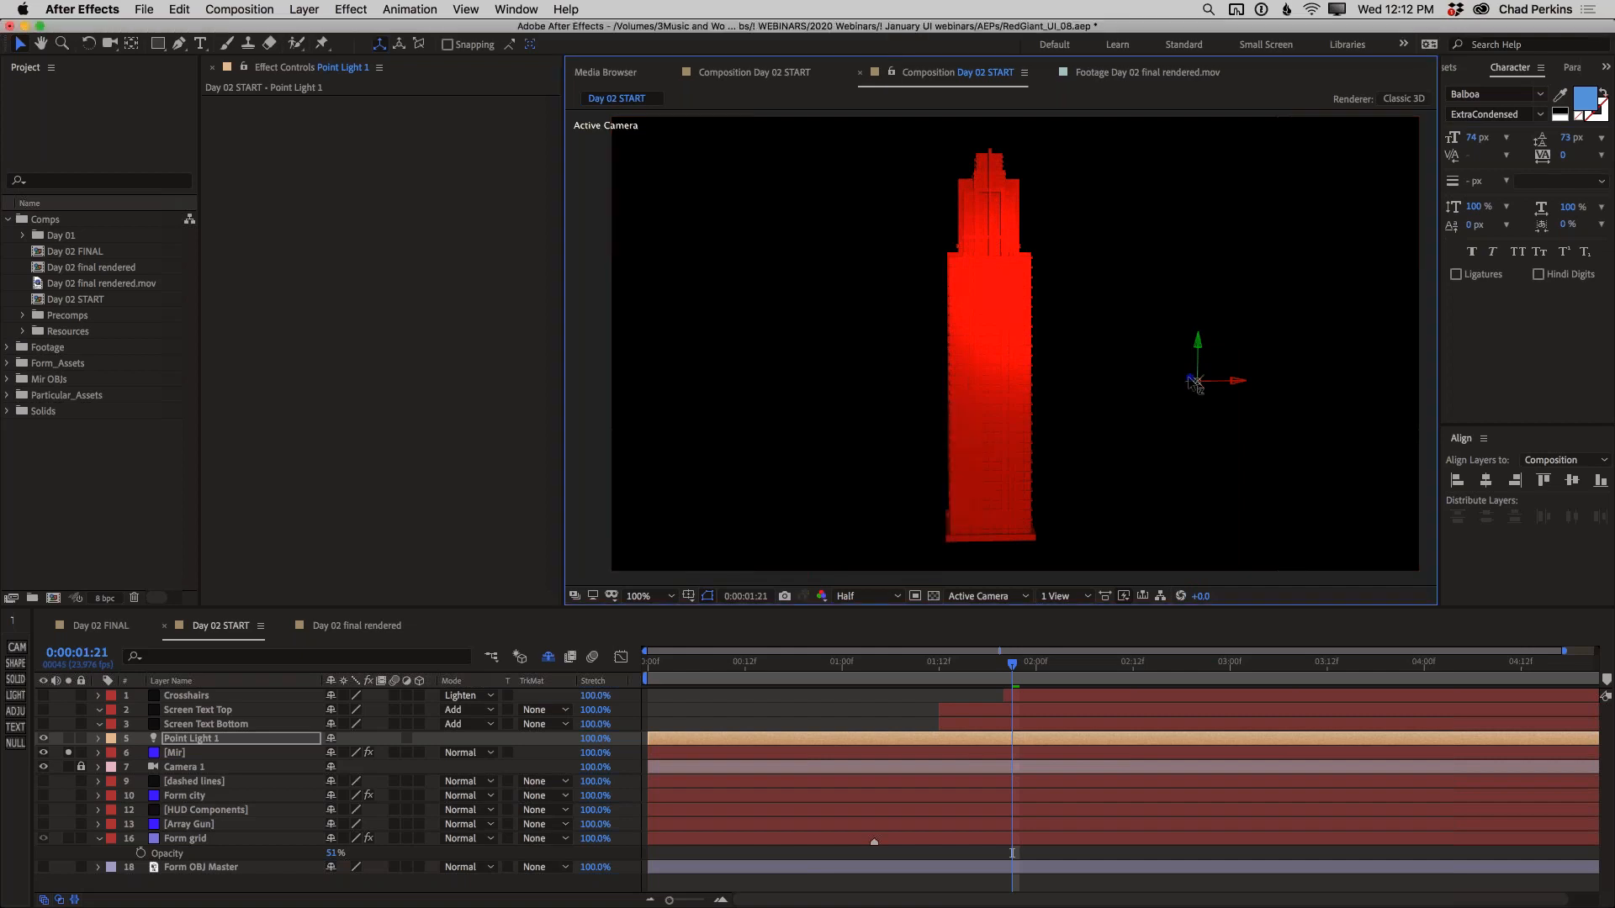
pyautogui.moveTo(1194, 384); pyautogui.dragTo(955, 362)
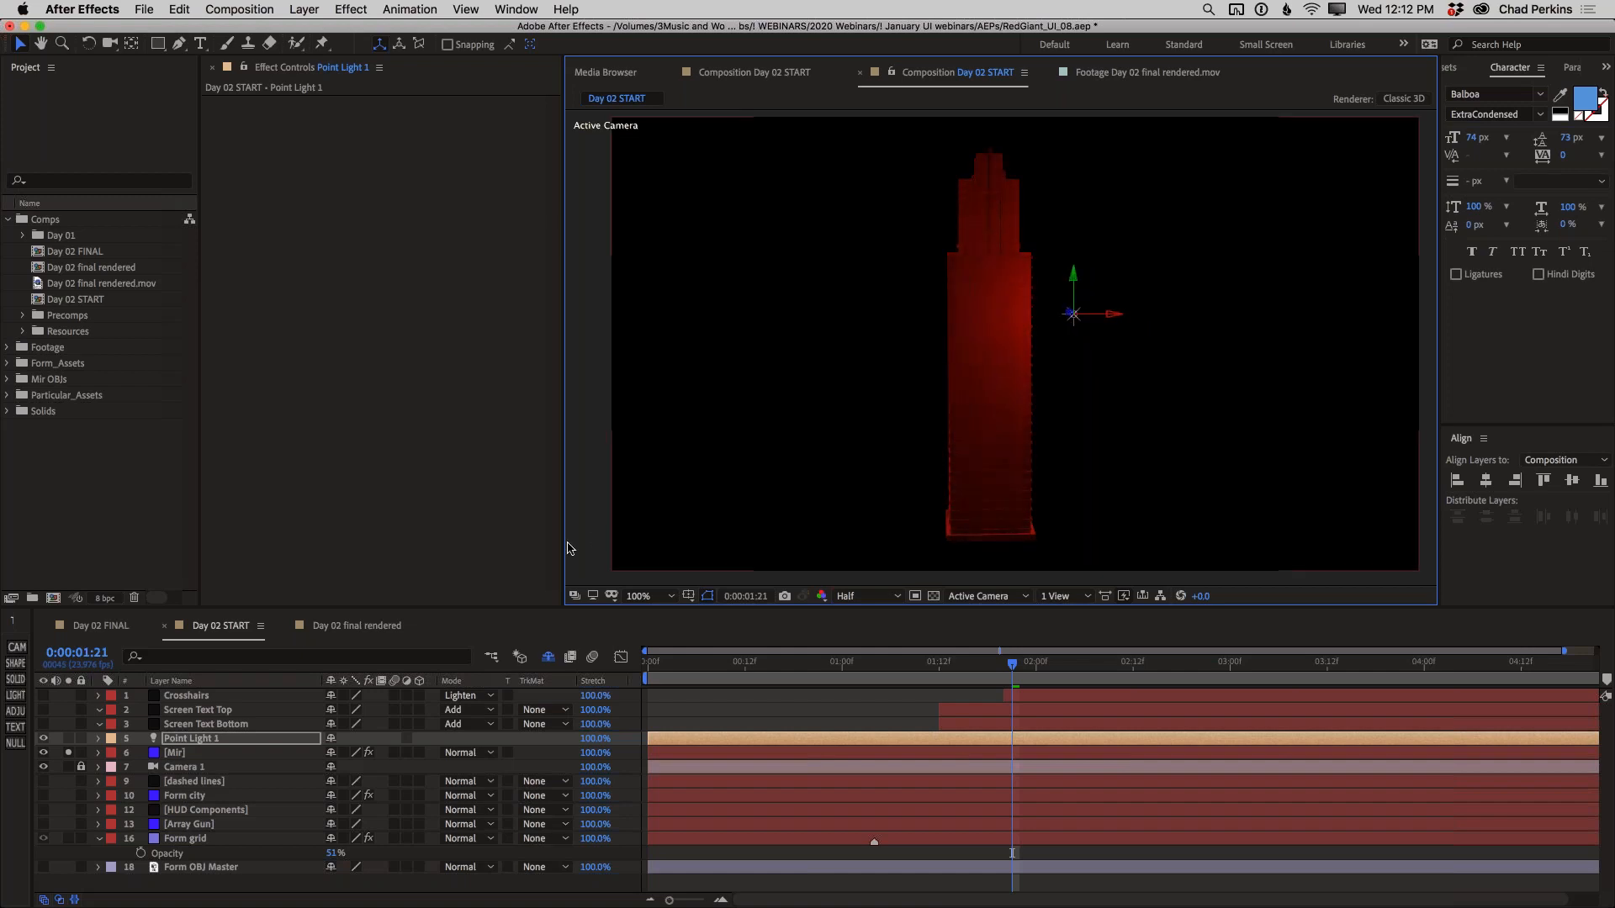
pyautogui.press('Delete')
# Set the Mir layer's material color to orange BF6522
pyautogui.click(178, 739)
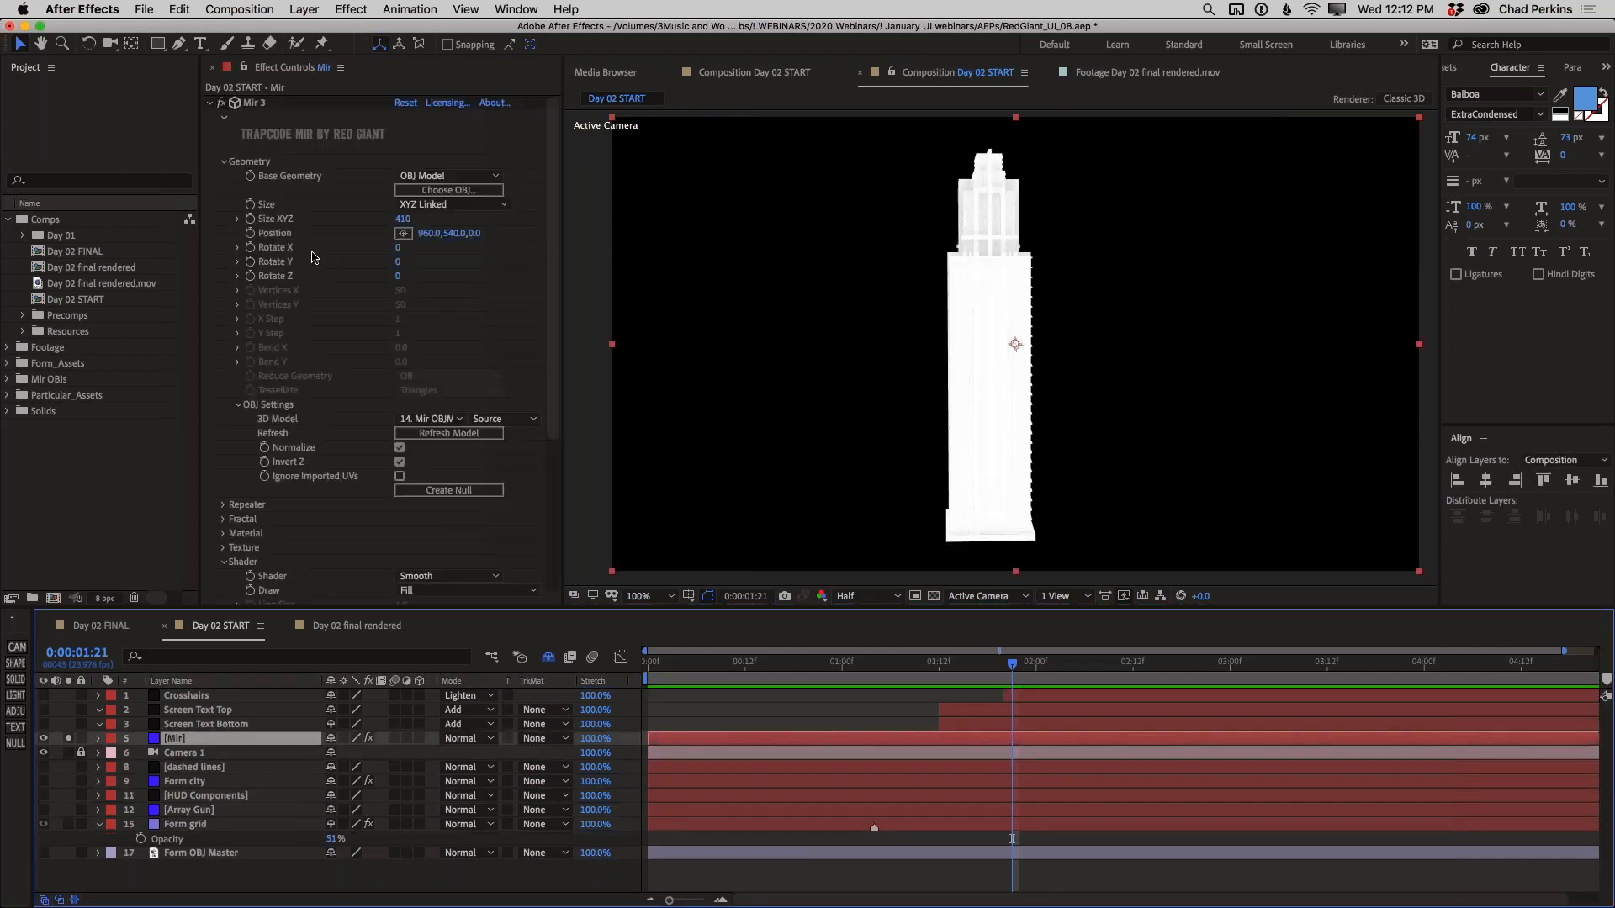
pyautogui.click(224, 163)
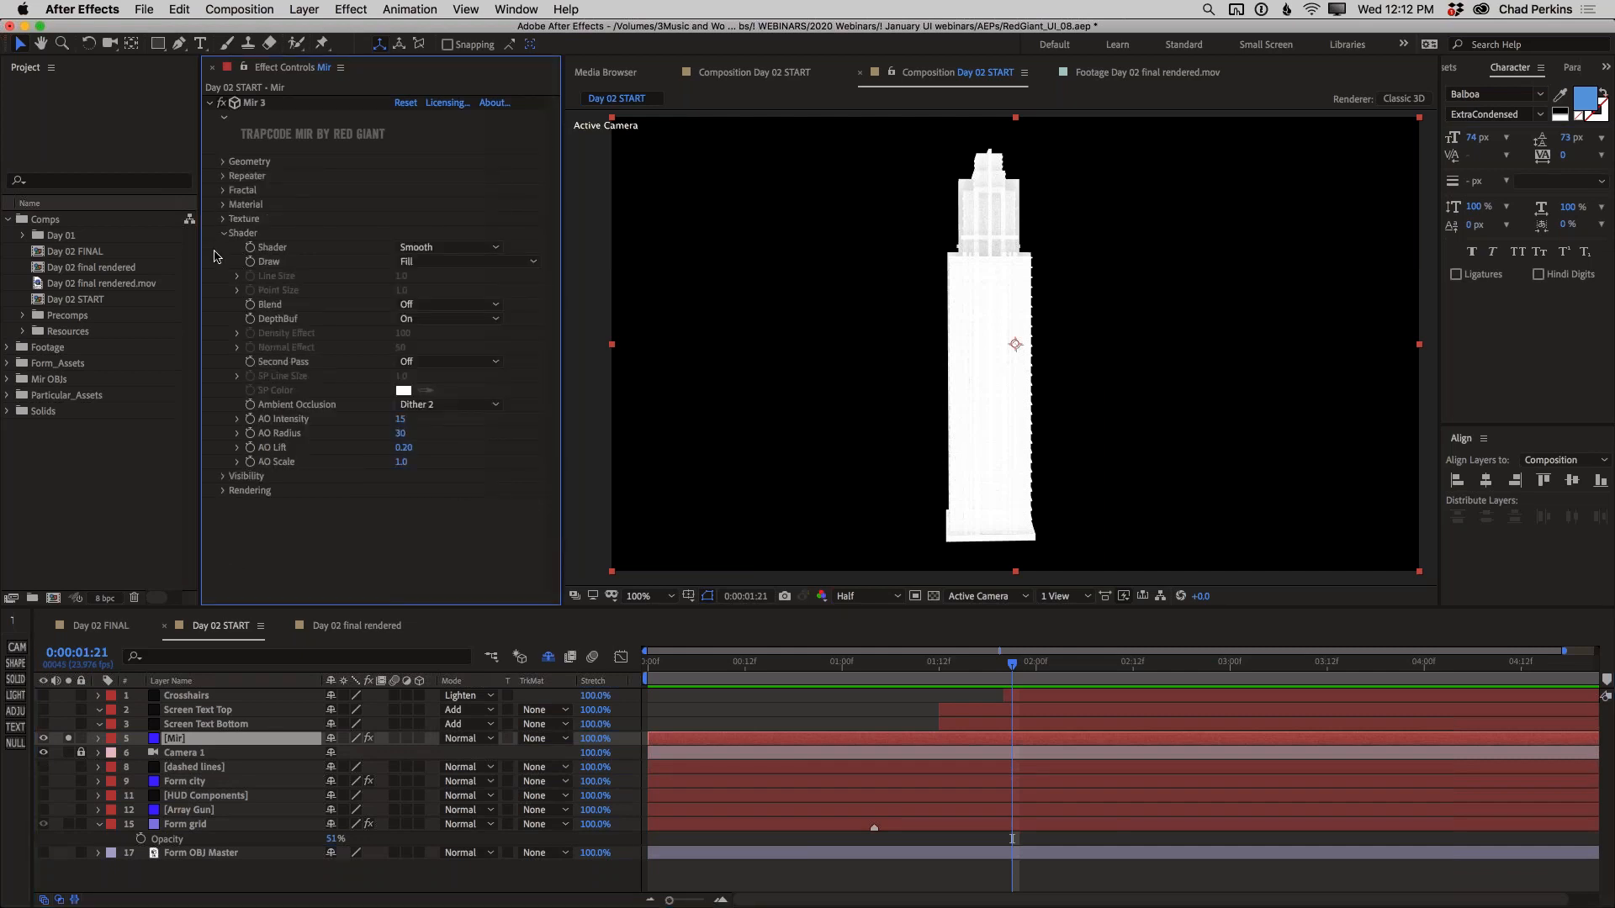
pyautogui.click(223, 205)
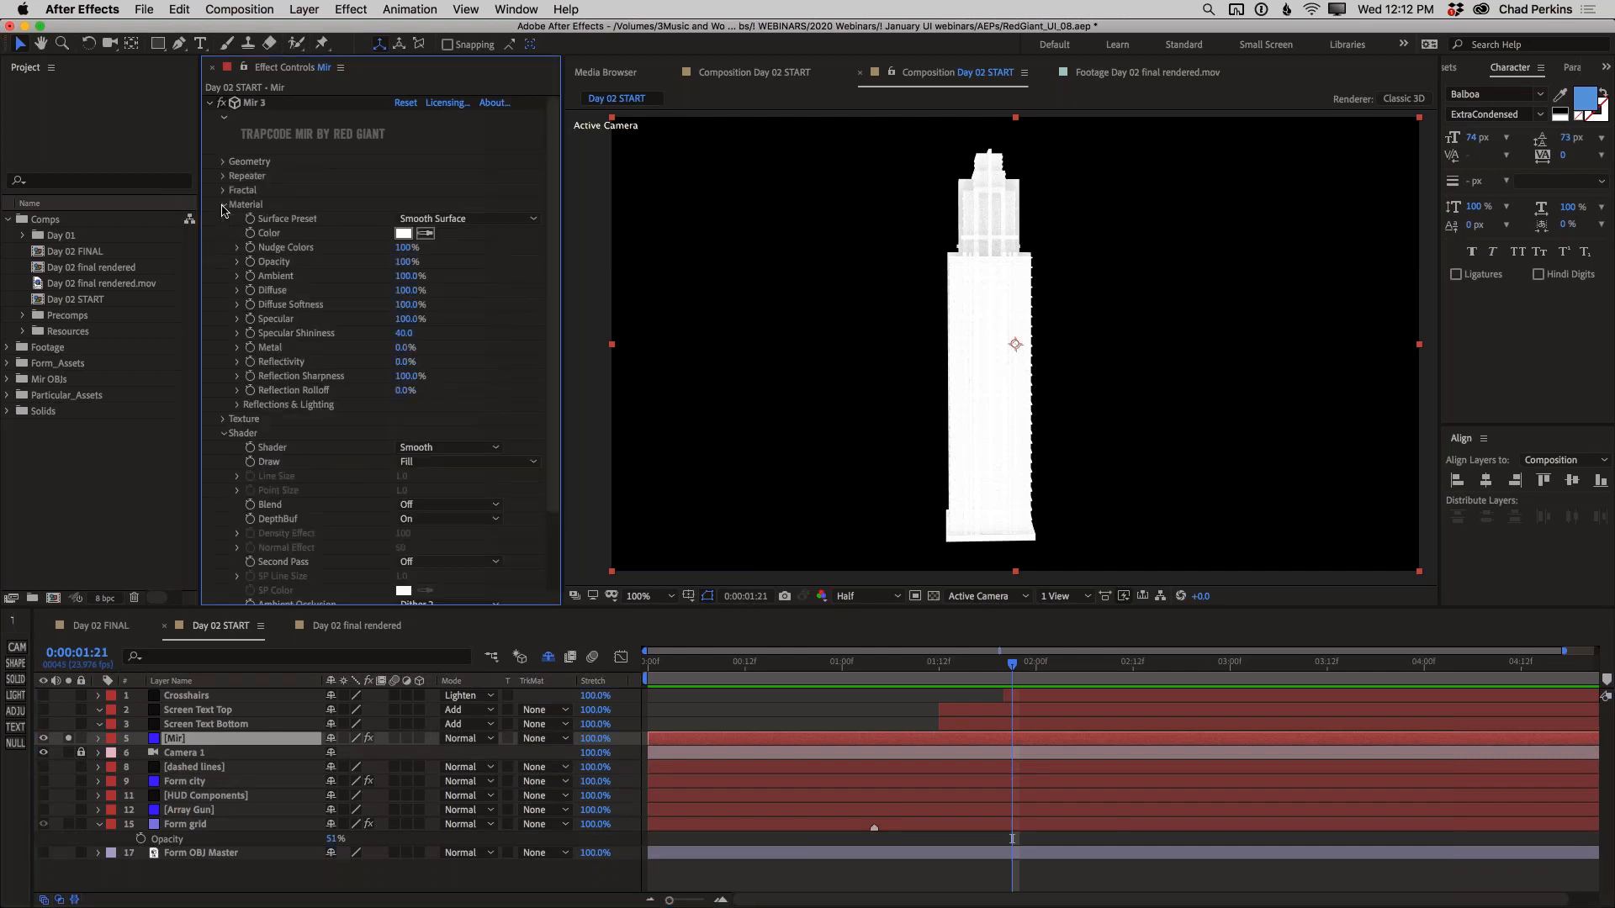
pyautogui.click(404, 234)
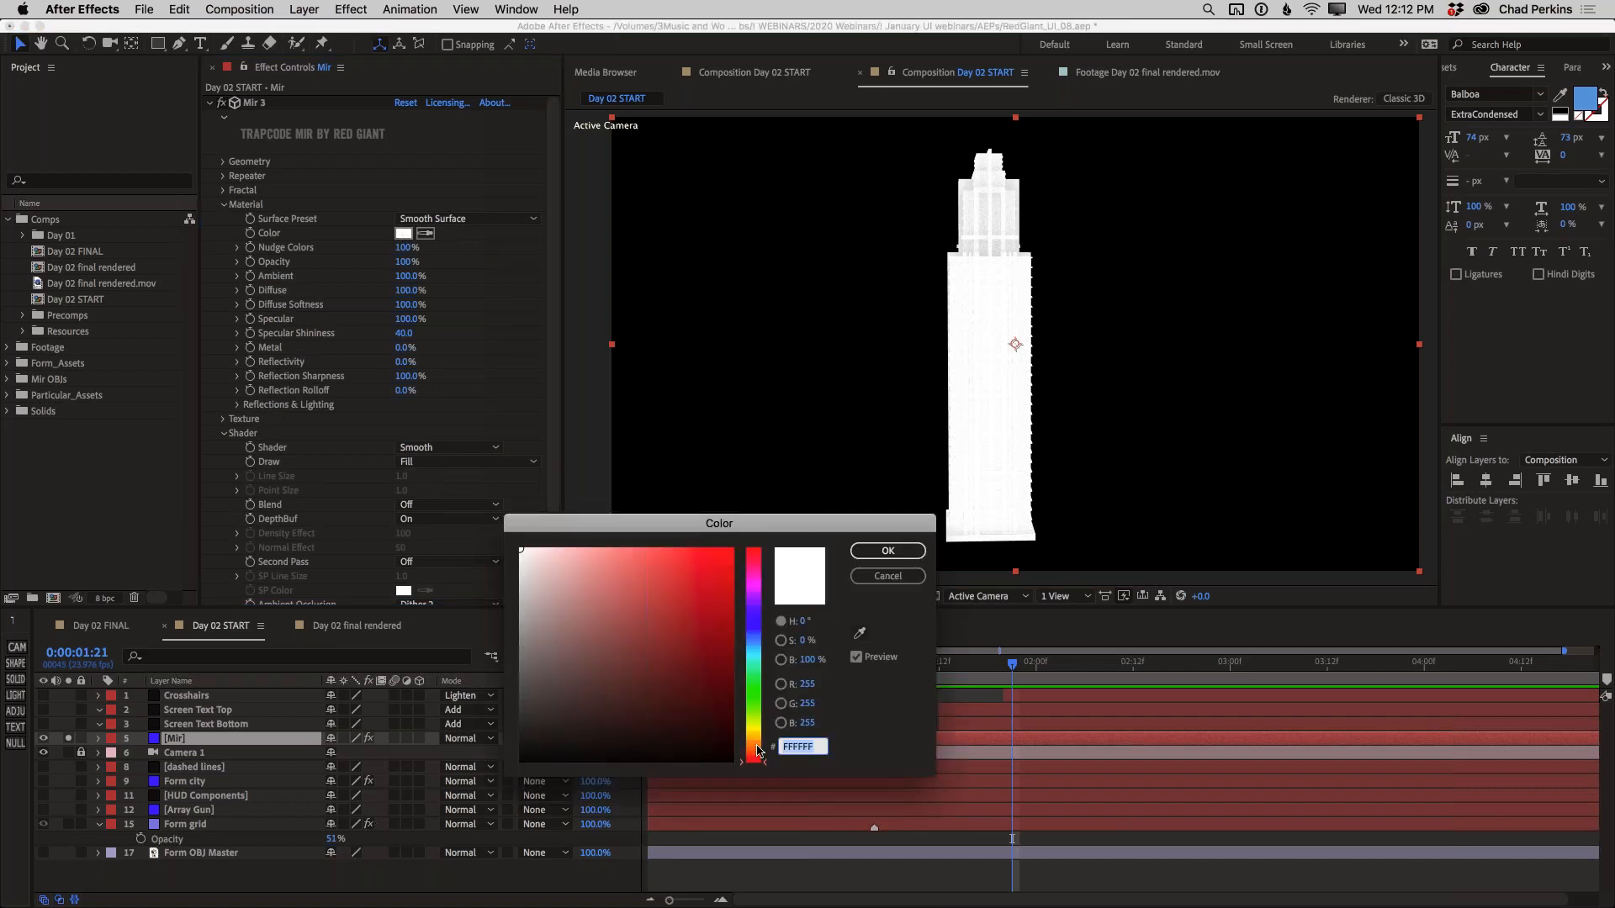
pyautogui.click(752, 747)
pyautogui.moveTo(721, 704)
pyautogui.mouseDown()
pyautogui.moveTo(703, 589)
pyautogui.moveTo(695, 602)
pyautogui.mouseUp()
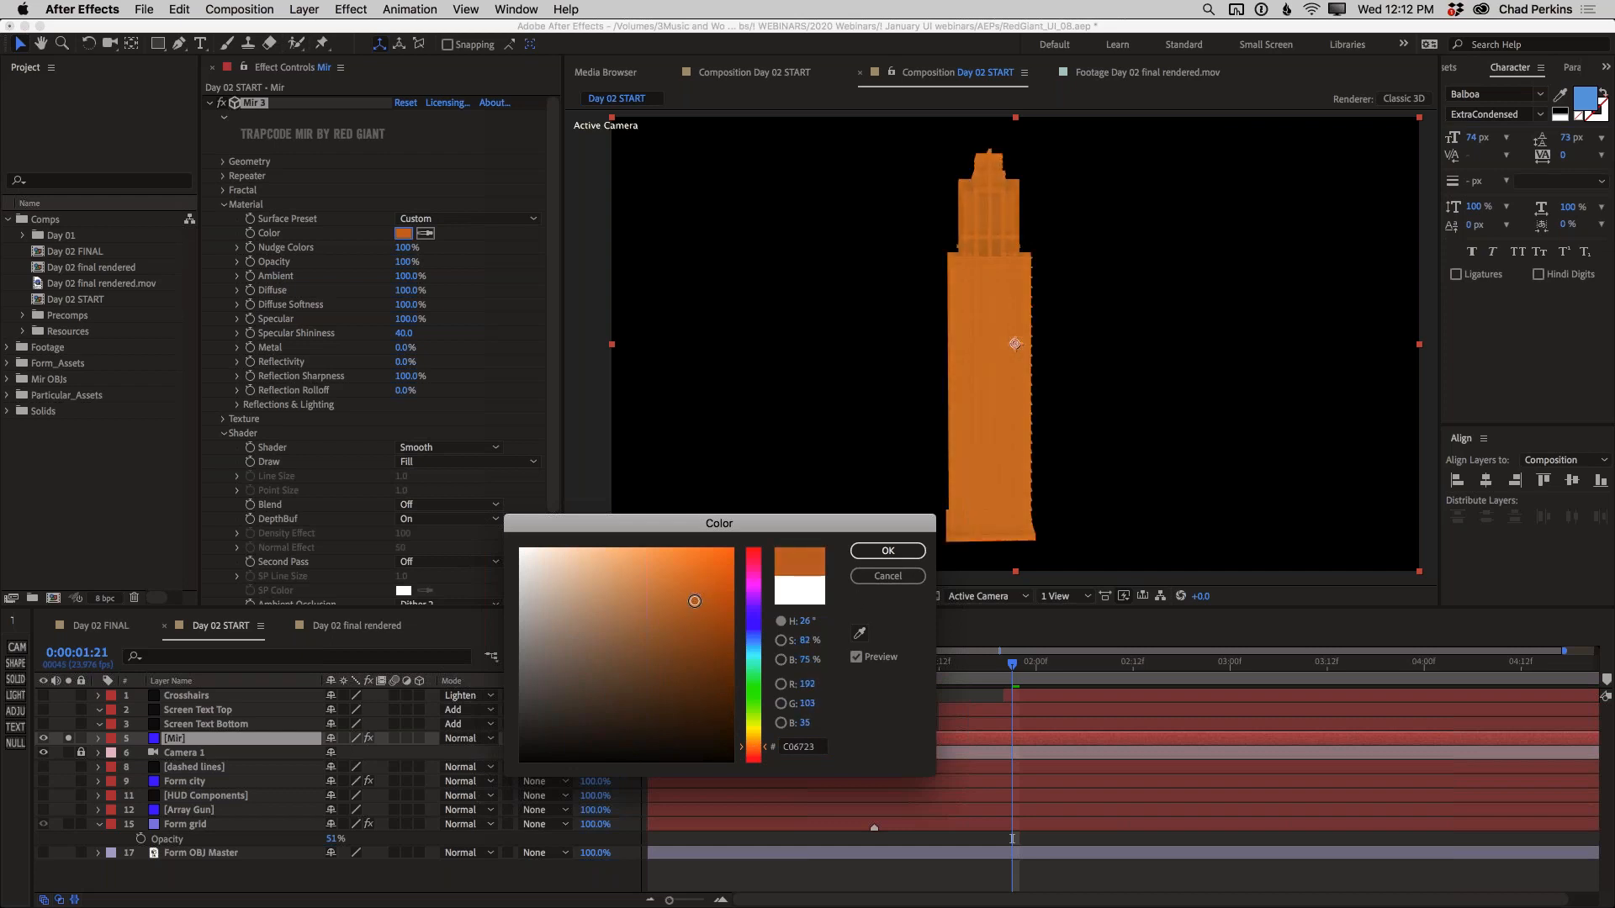
pyautogui.click(888, 551)
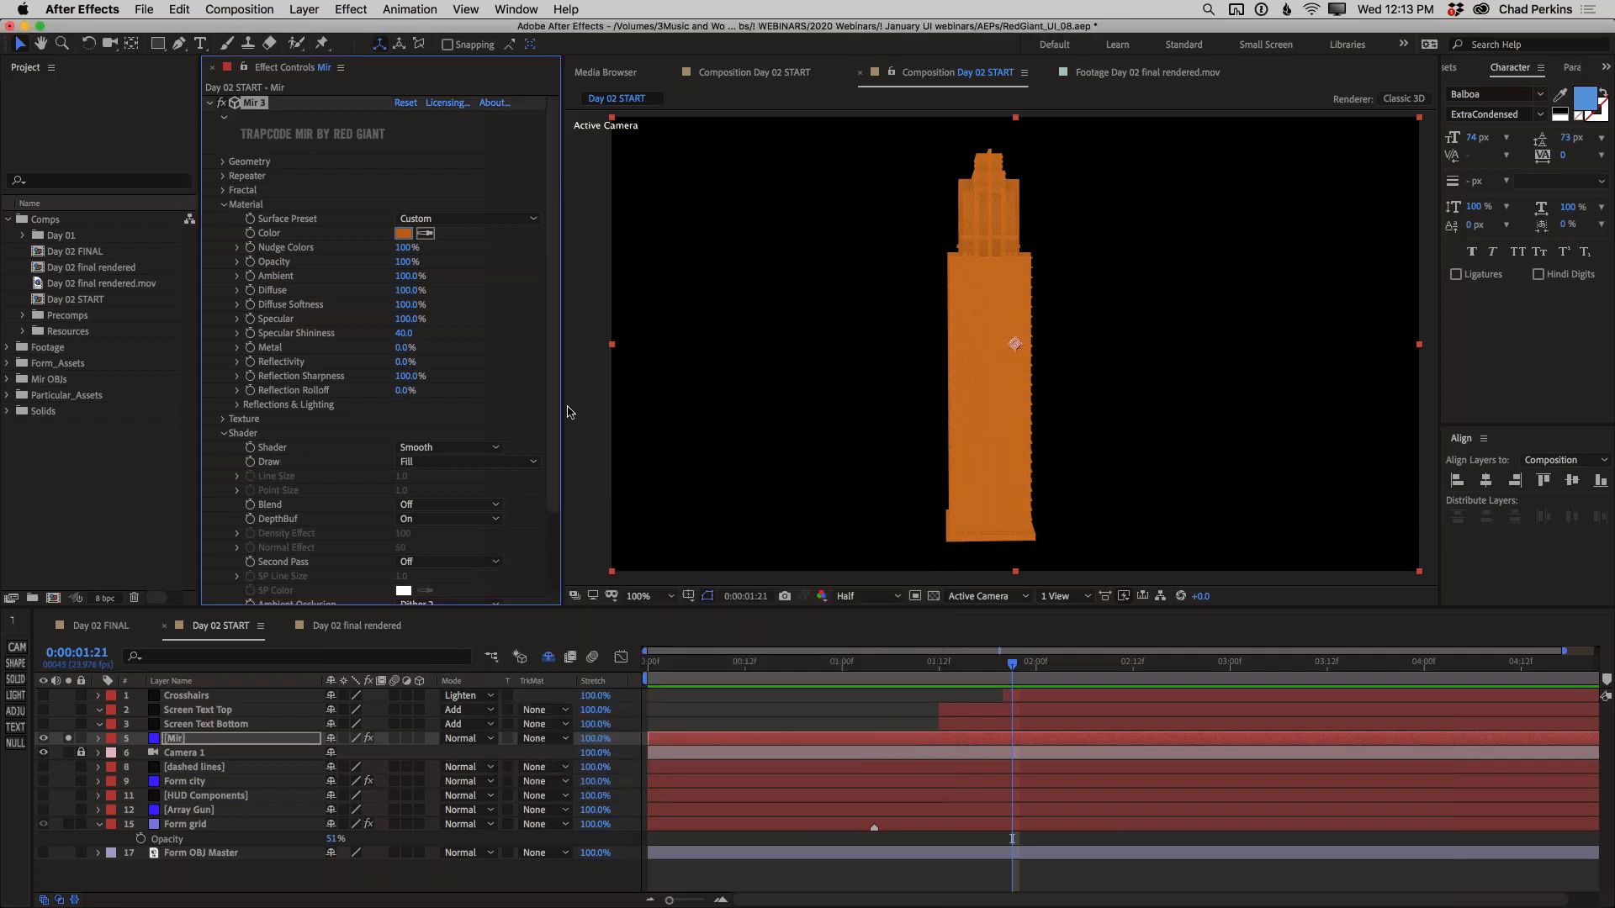
# Try the Density shader on the Mir skyscraper and settle on the Flat shader
pyautogui.scroll(-2, 552, 450)
pyautogui.scroll(-1, 552, 450)
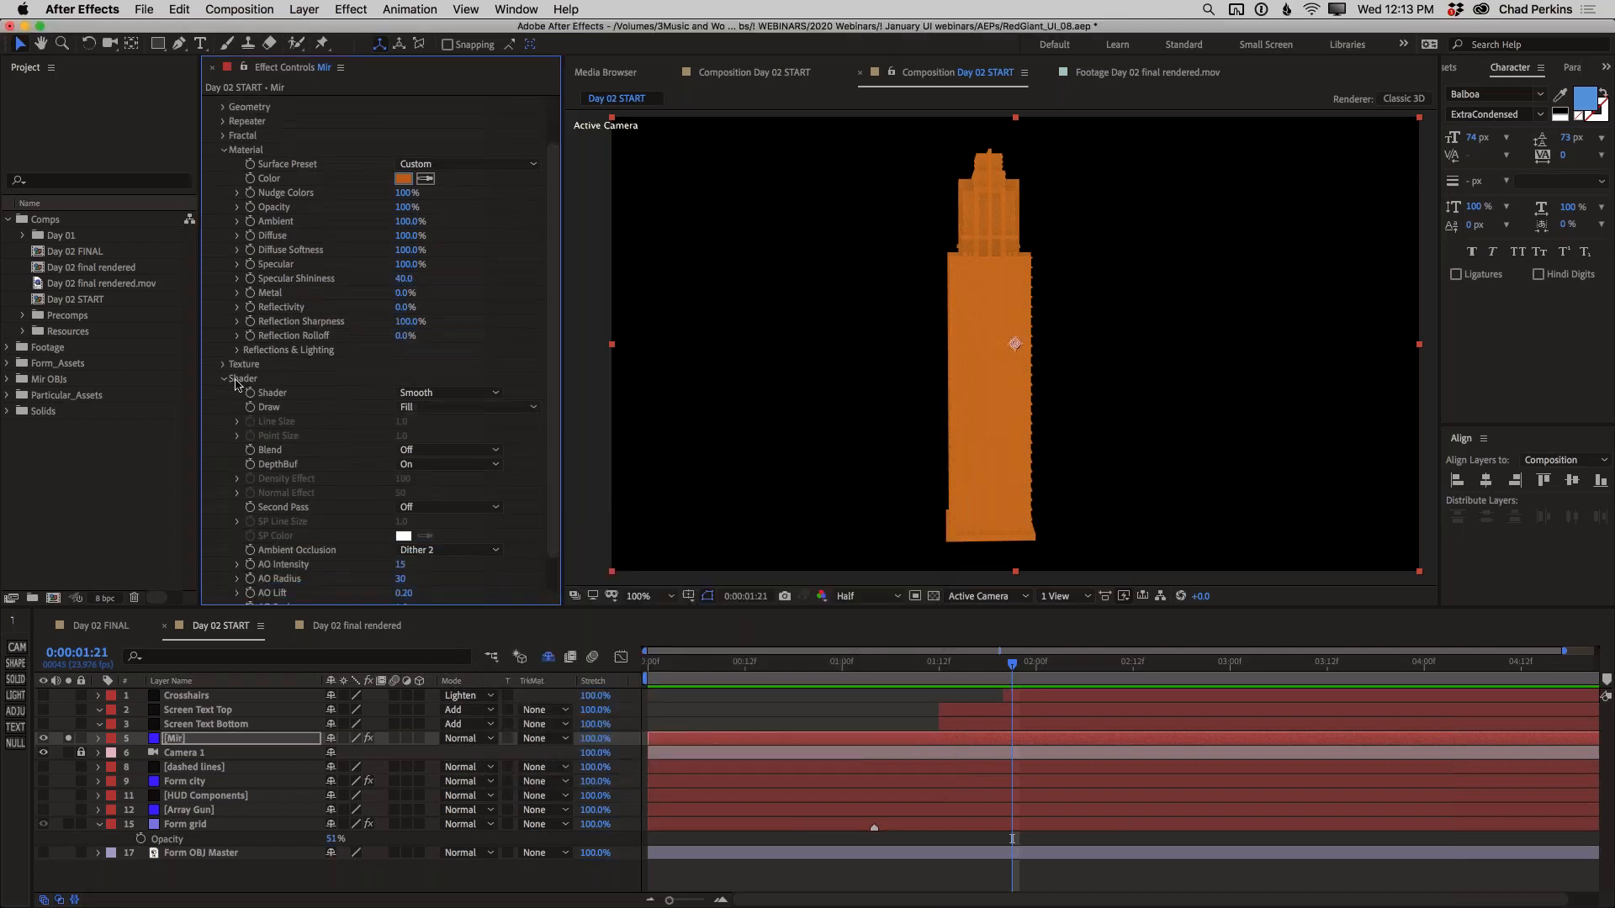
pyautogui.click(435, 398)
pyautogui.click(451, 410)
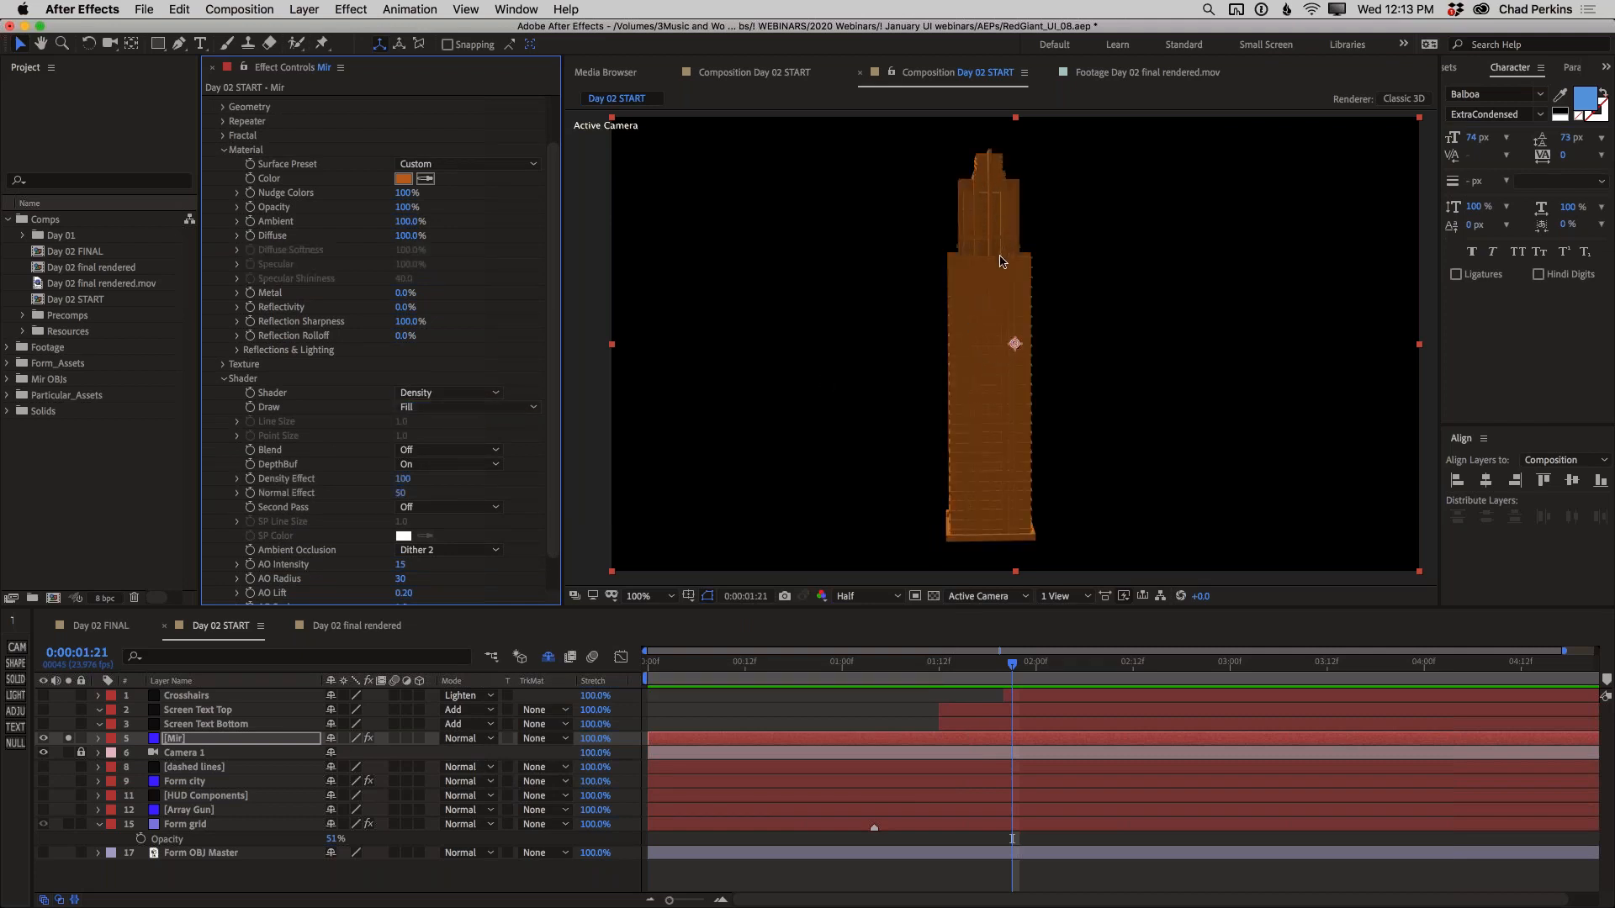
pyautogui.click(465, 395)
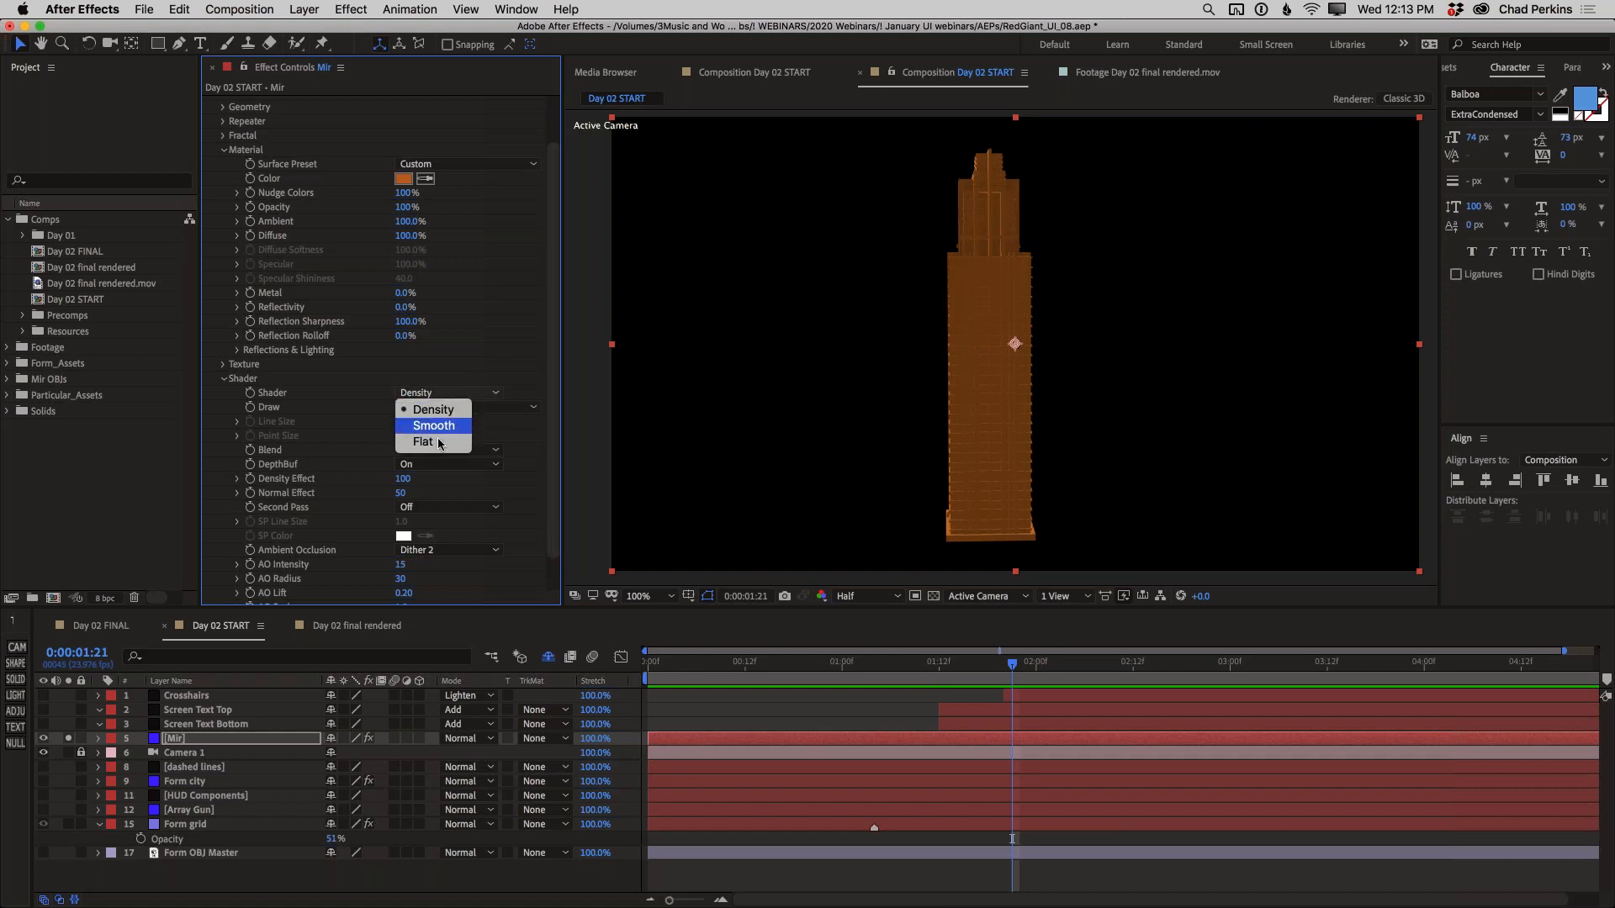
pyautogui.click(439, 443)
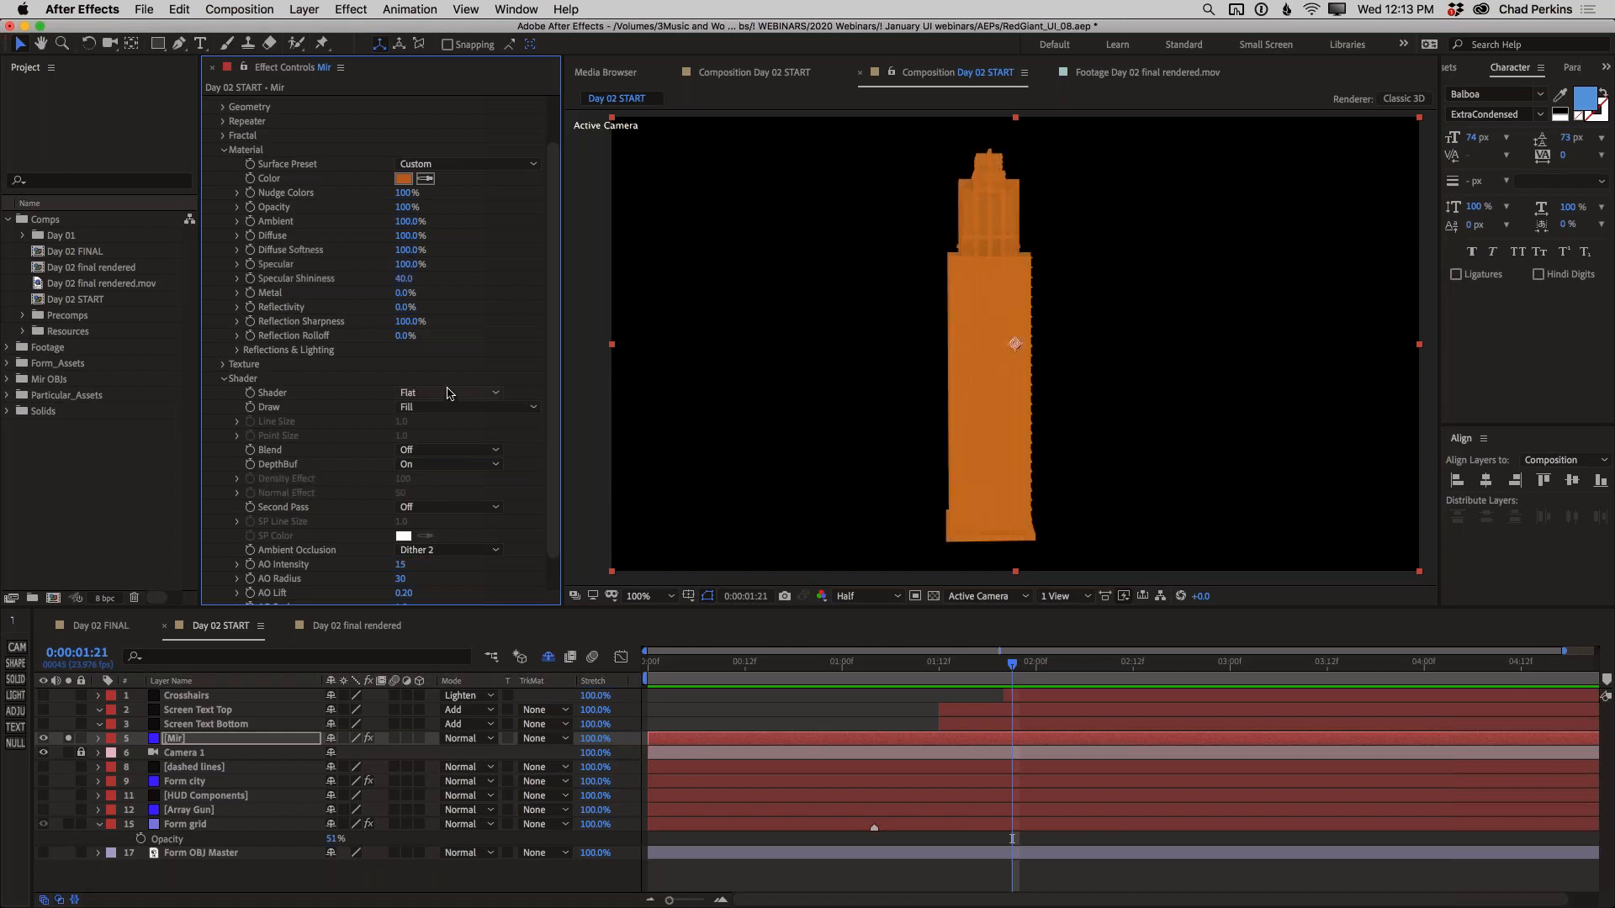
# Darken the Mir skyscraper's material color to deep brown 321702
pyautogui.click(403, 181)
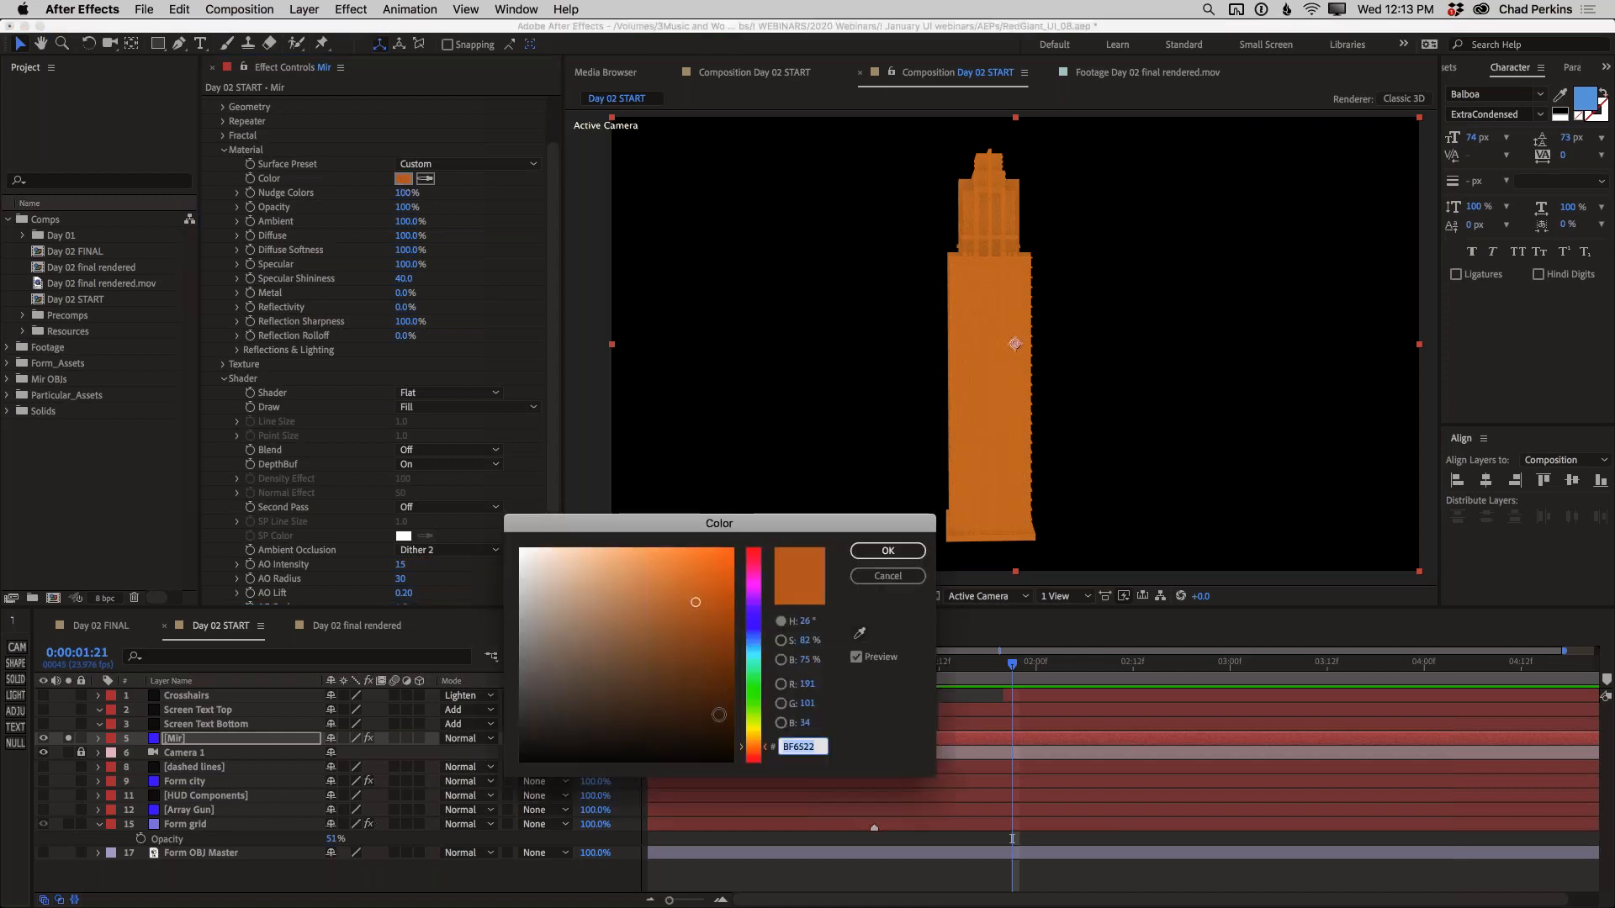
pyautogui.click(720, 718)
pyautogui.click(722, 721)
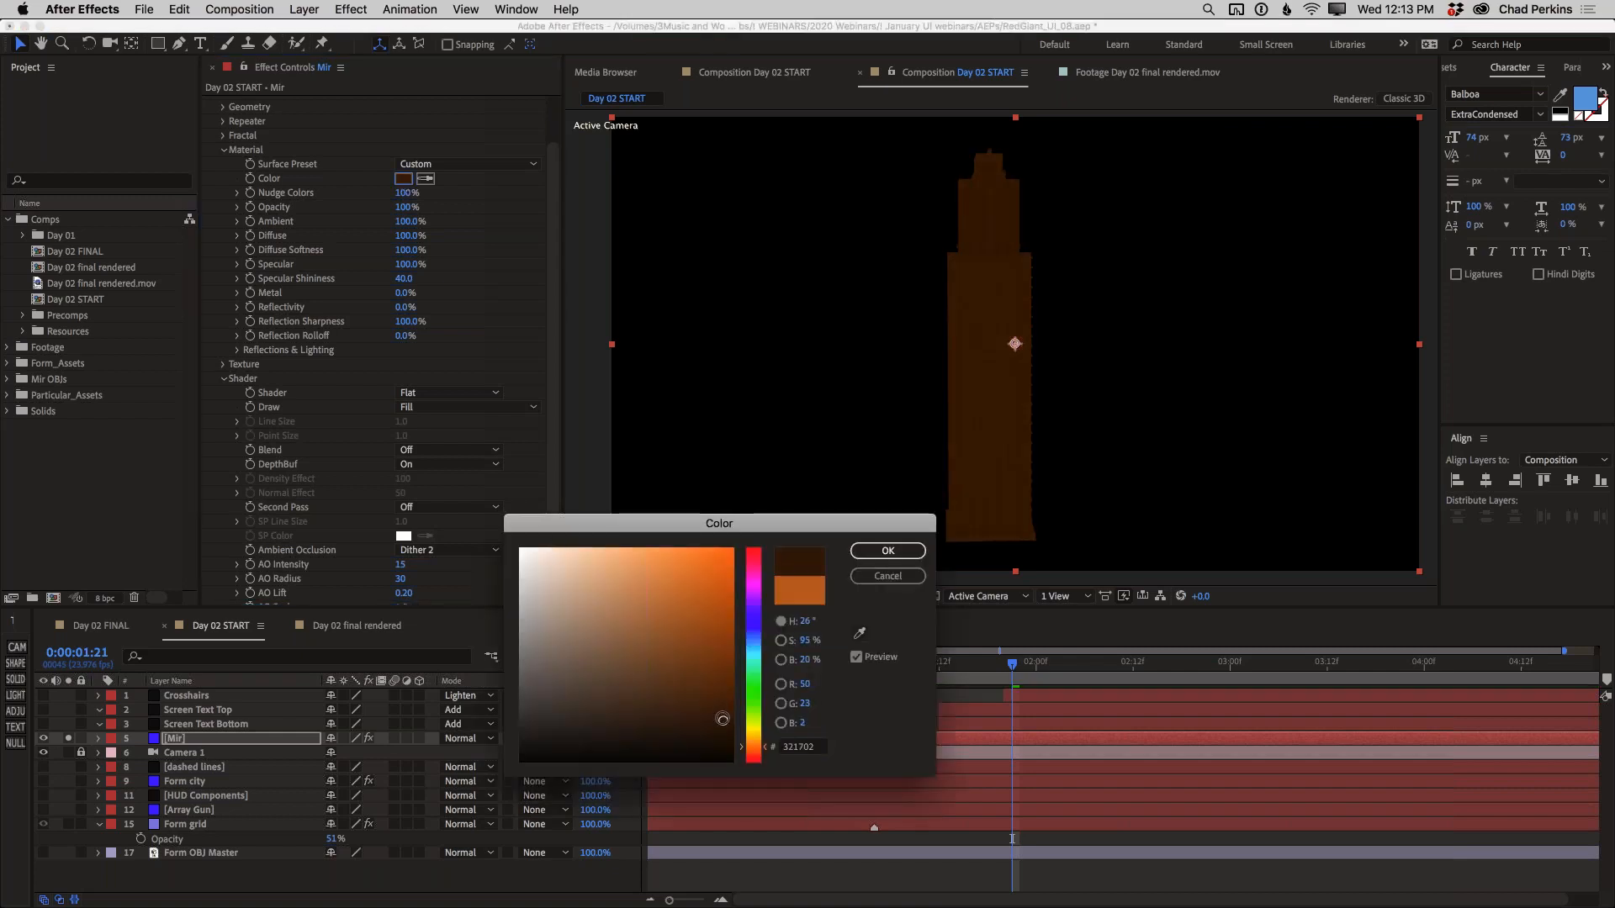
pyautogui.click(870, 550)
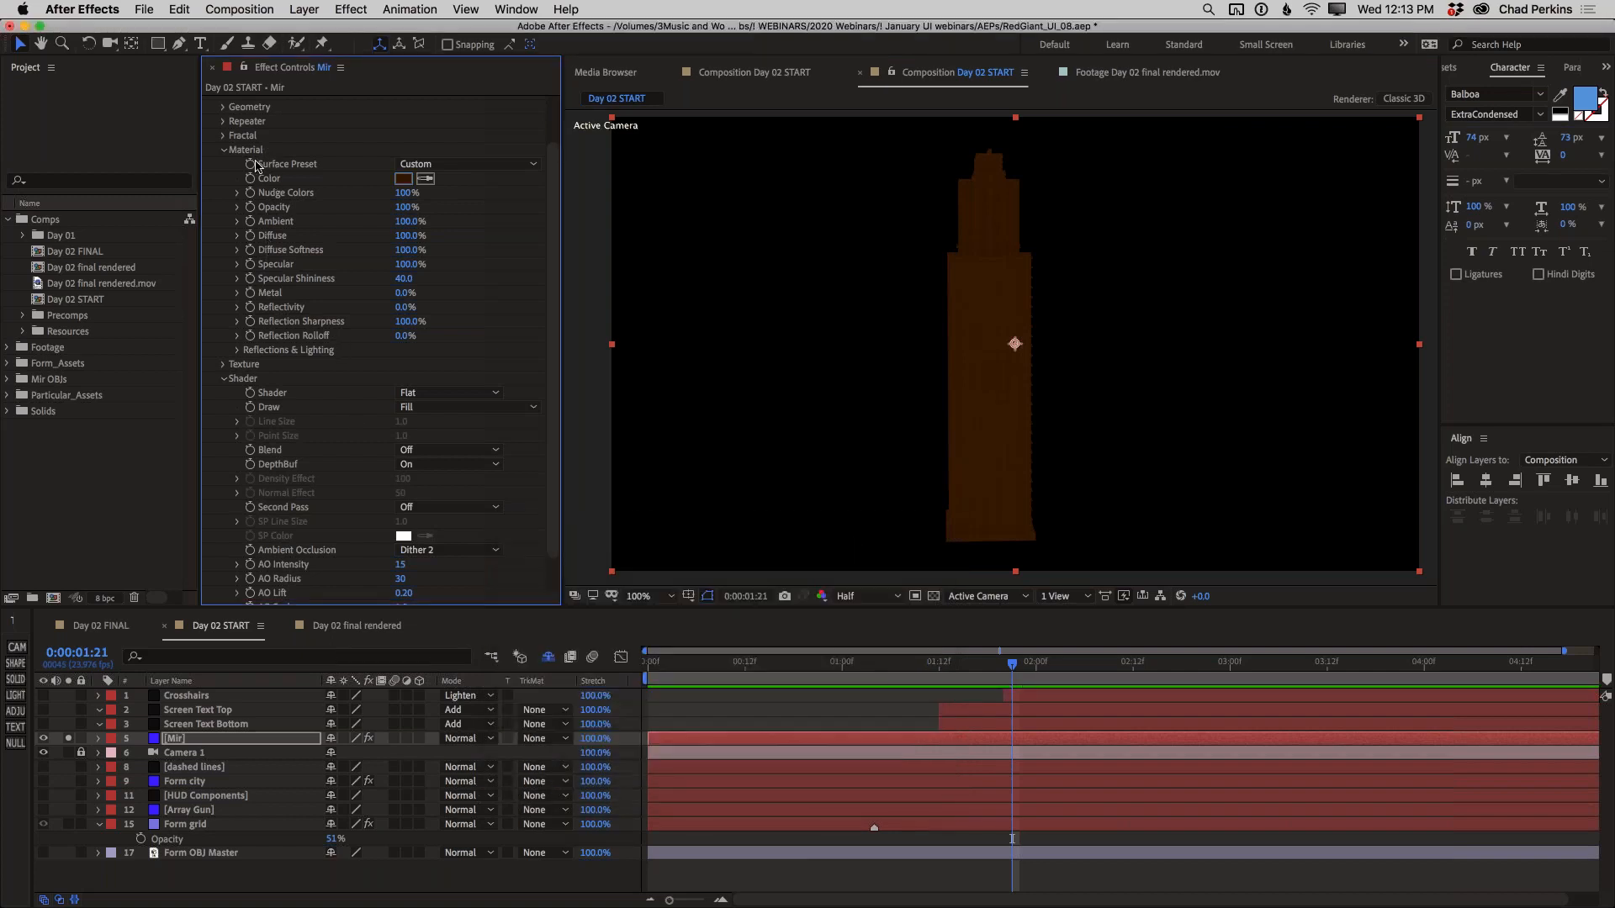
pyautogui.click(224, 150)
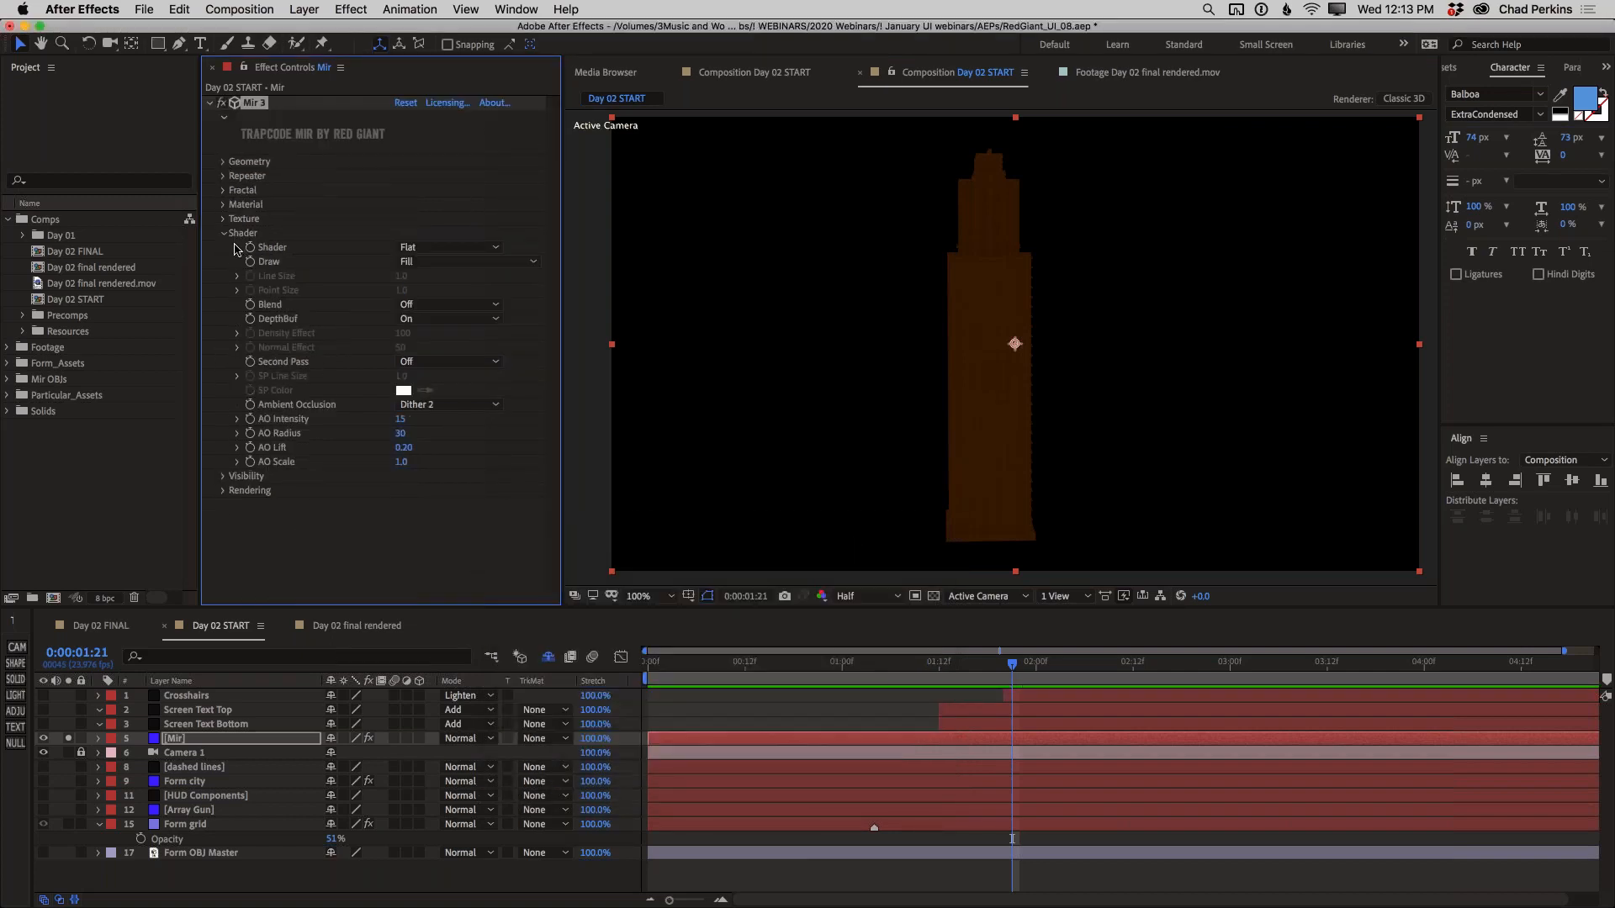
# Set the Mir shader's Blend to Add and its Draw mode to Wireframe
pyautogui.click(431, 311)
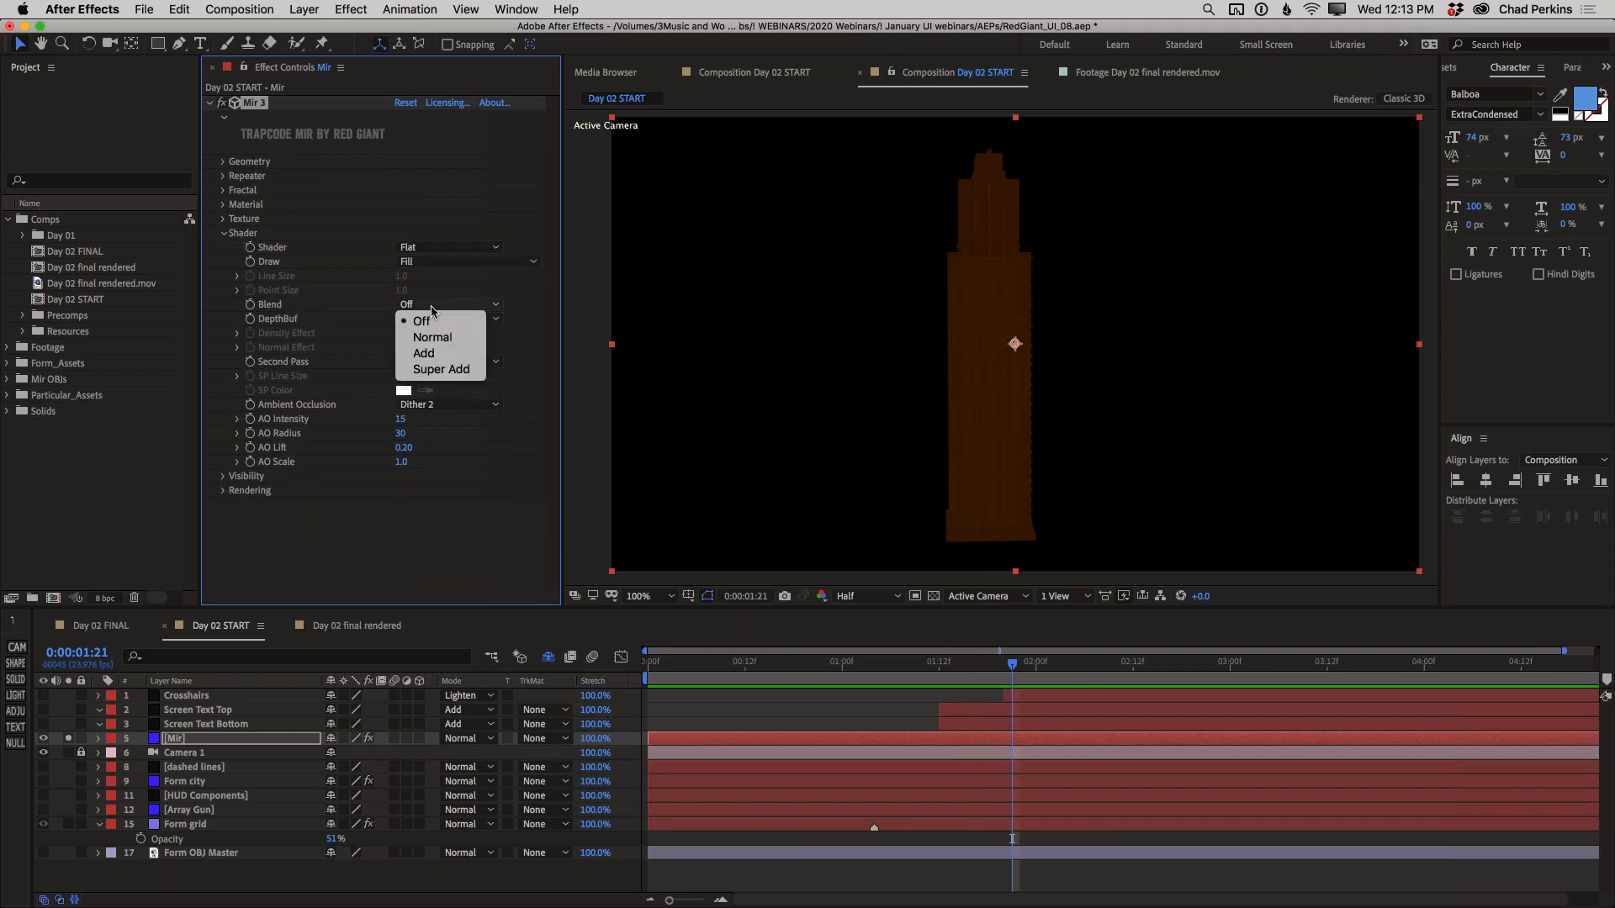
pyautogui.click(436, 357)
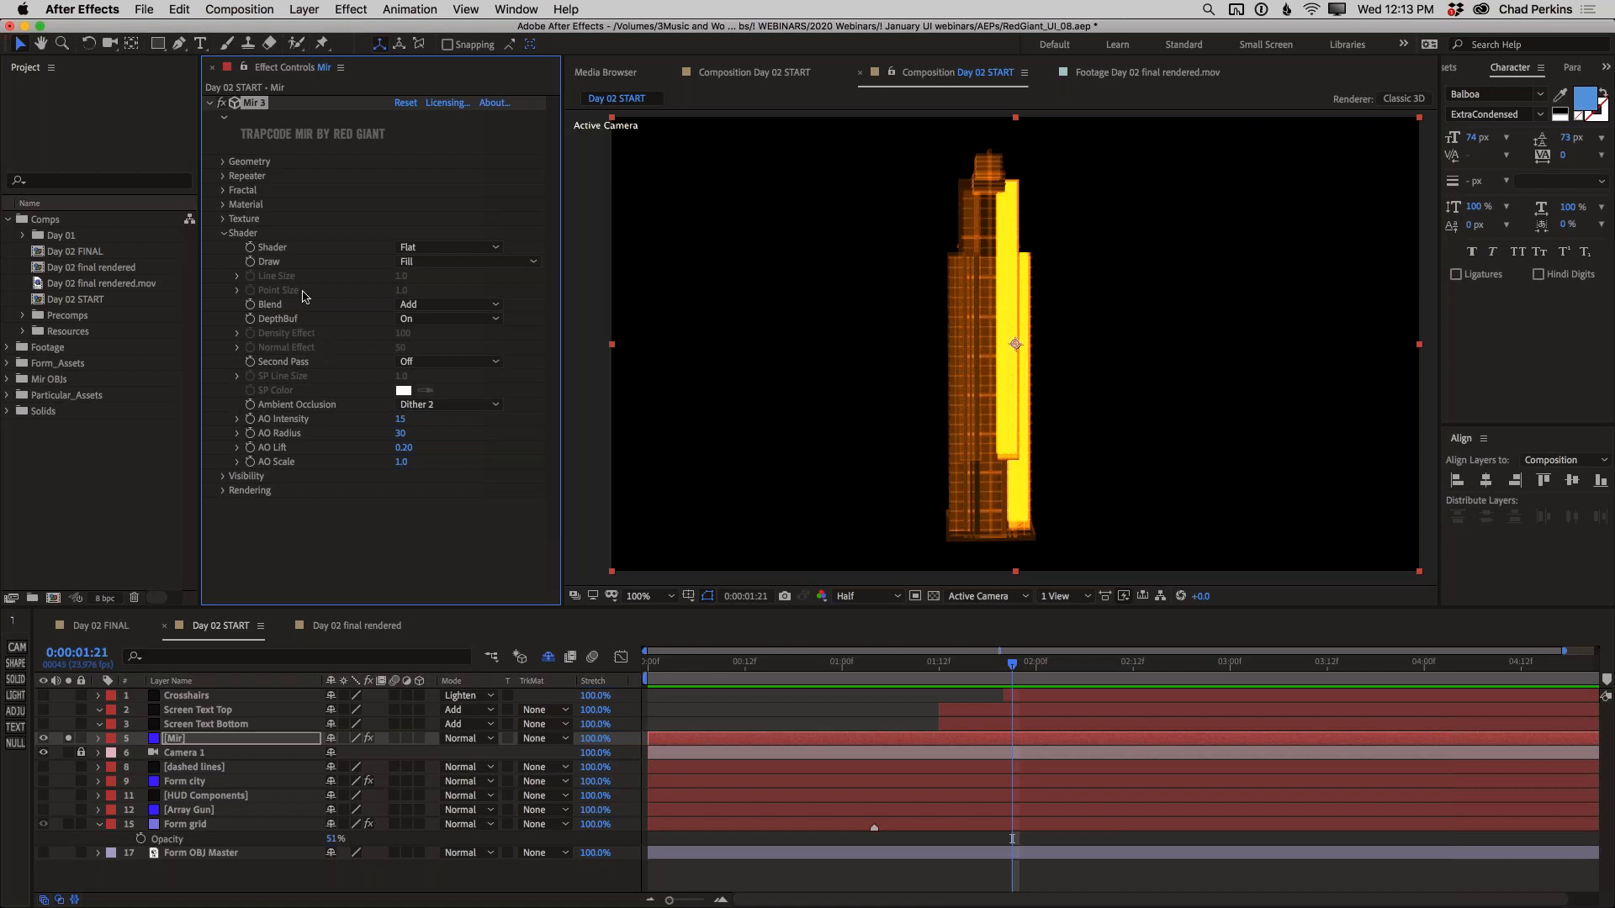
pyautogui.click(452, 266)
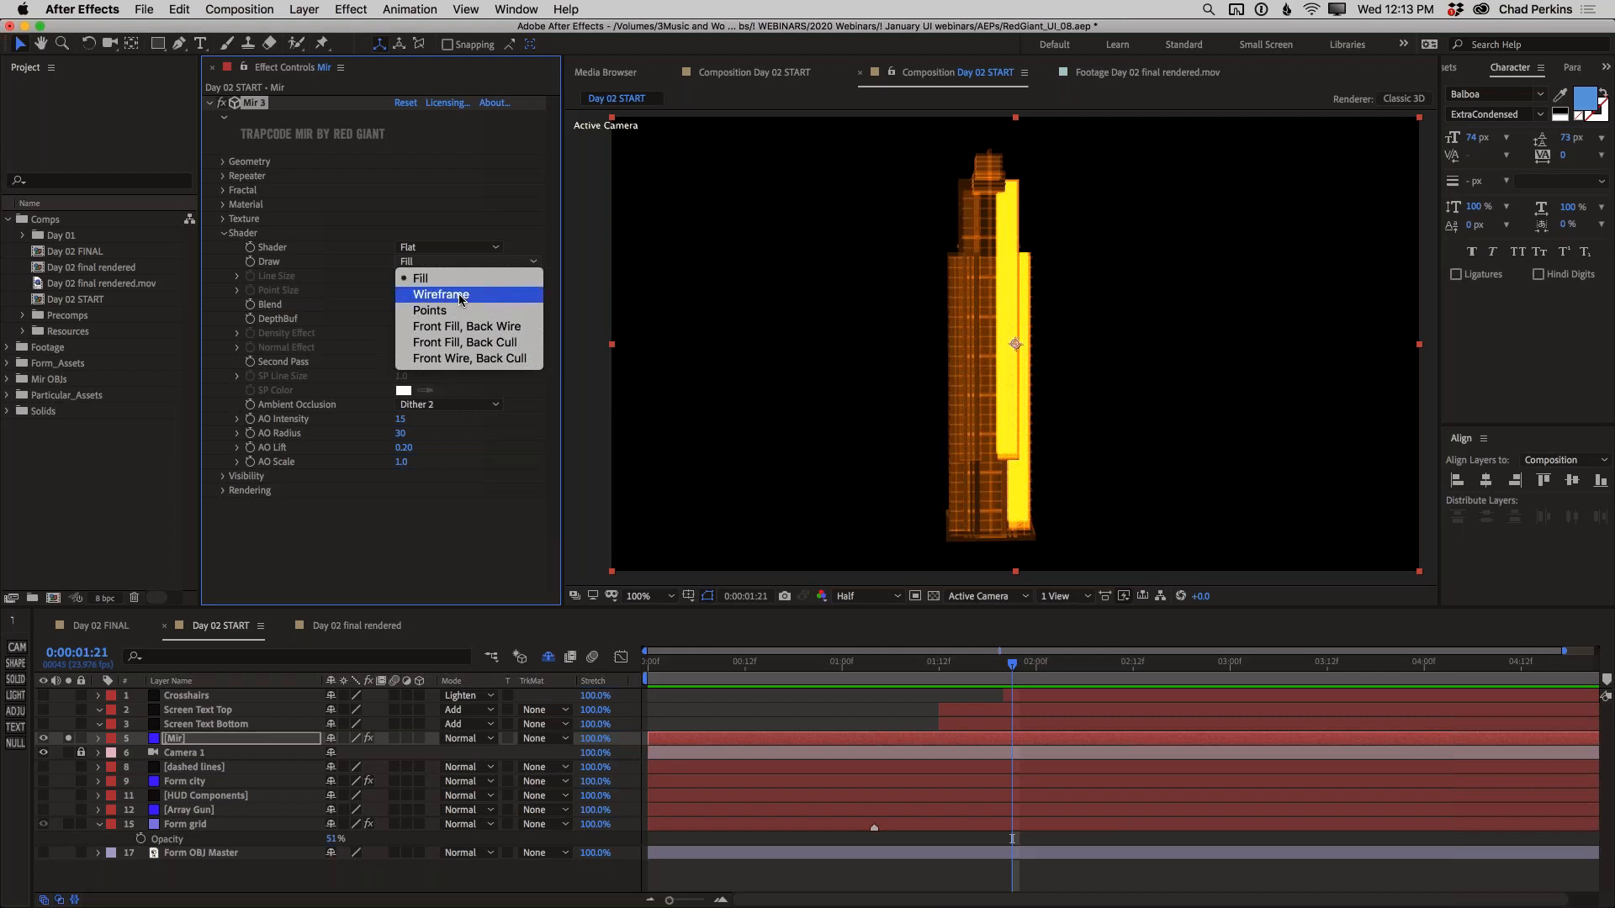
pyautogui.click(461, 296)
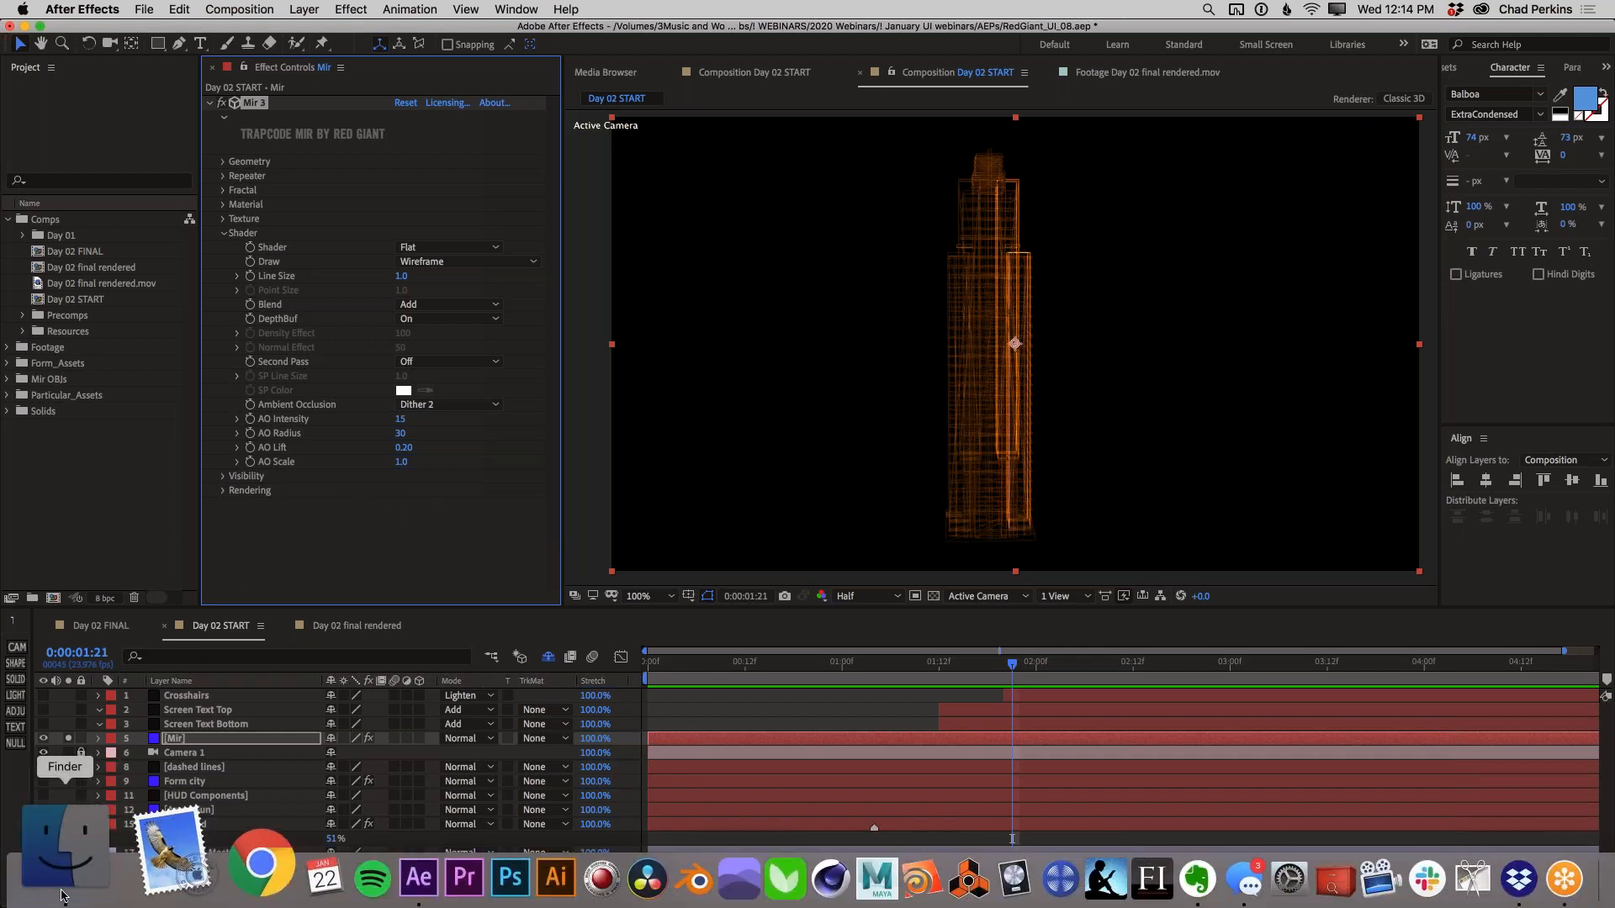
# Switch to Finder and preview Building Render.png, comparing the textured building with the wireframe skyscraper in the composition
pyautogui.click(63, 894)
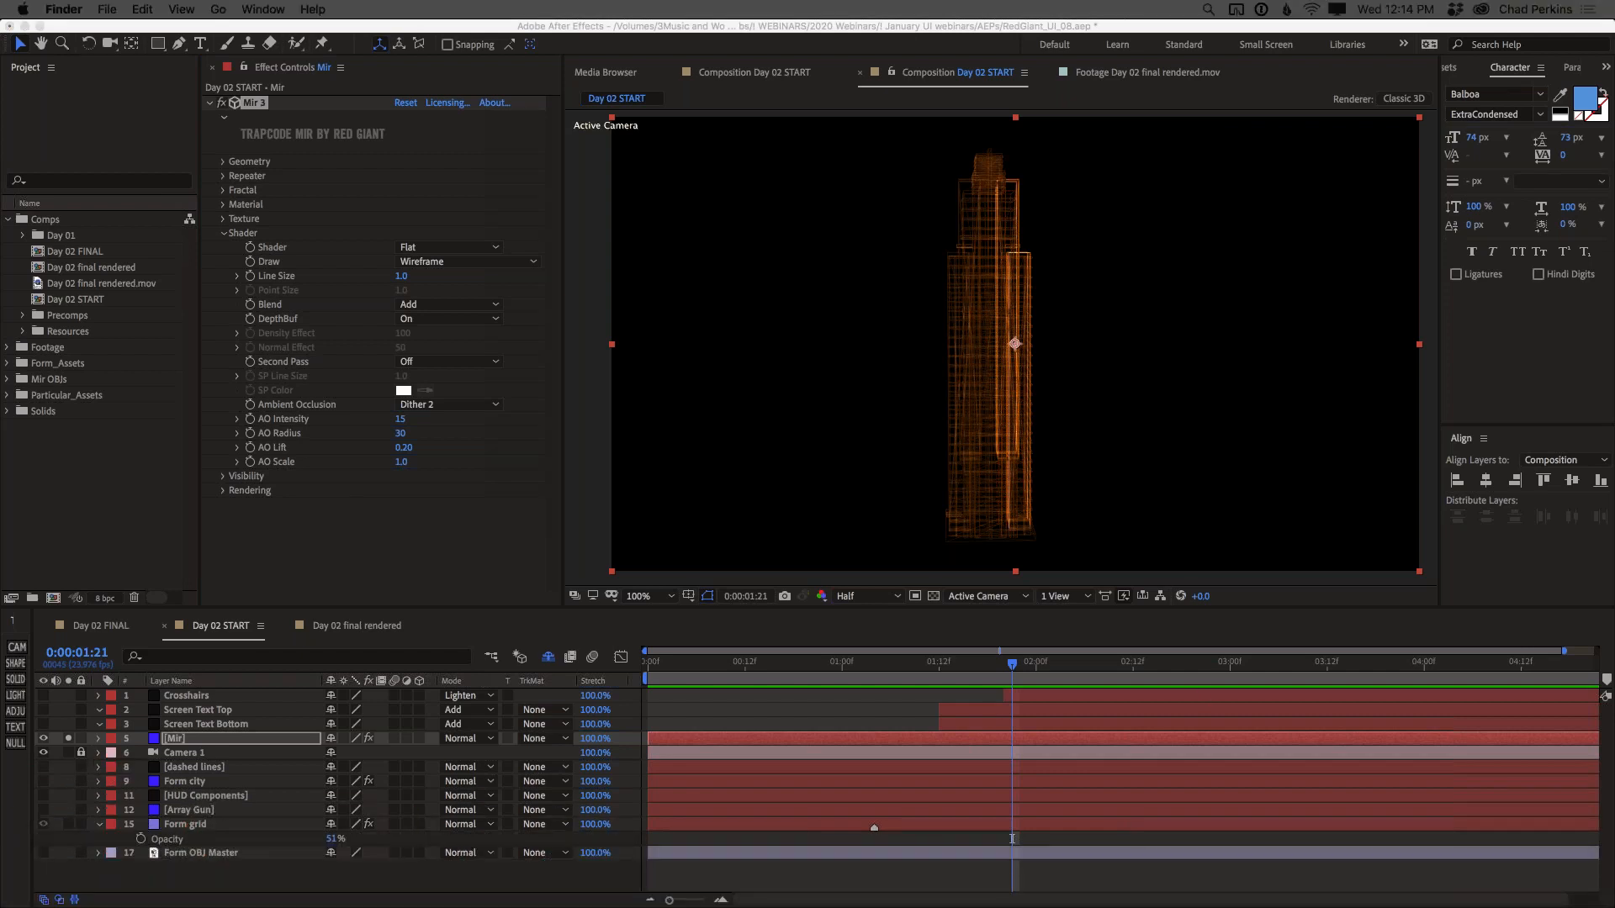
pyautogui.press('space')
pyautogui.moveTo(1036, 155); pyautogui.dragTo(939, 166)
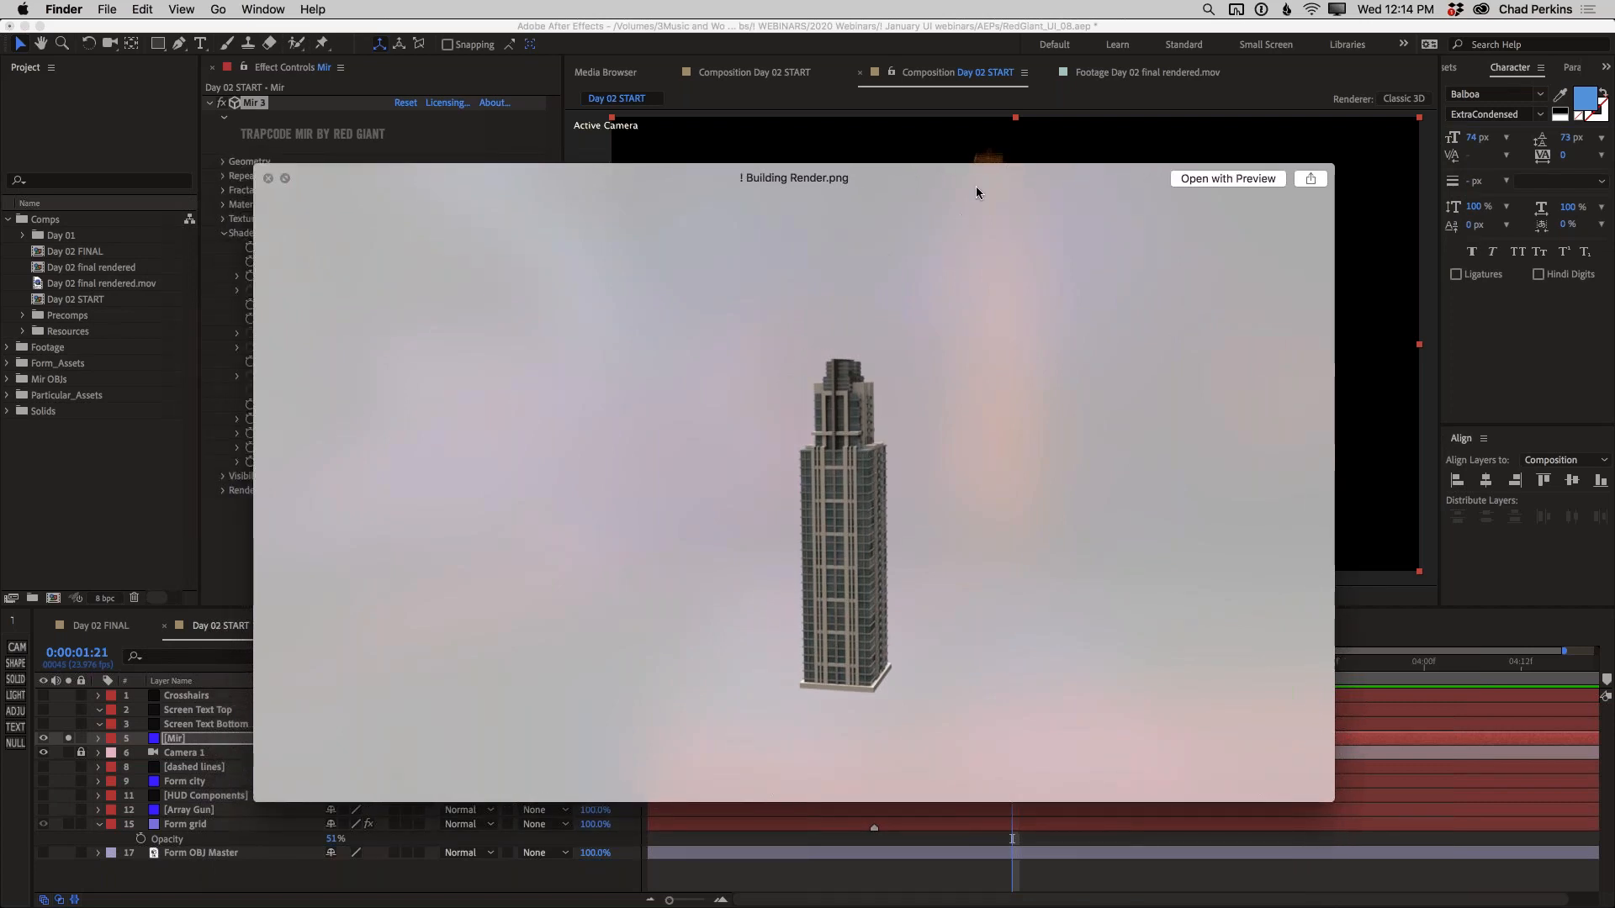
pyautogui.moveTo(963, 313); pyautogui.dragTo(923, 545)
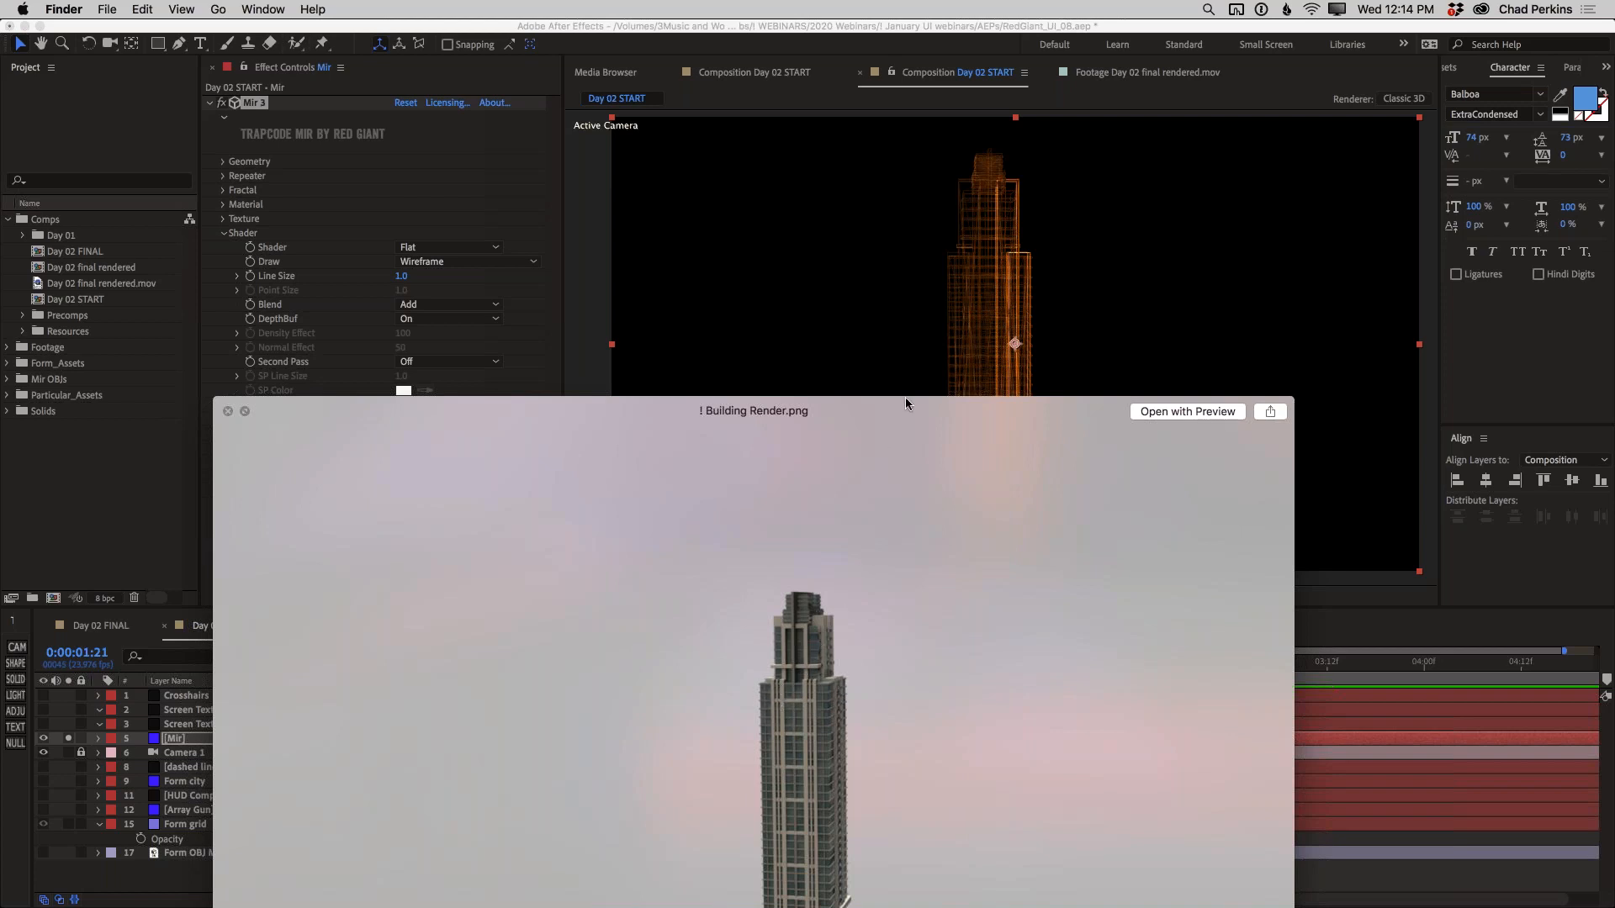
pyautogui.moveTo(910, 426); pyautogui.dragTo(967, 279)
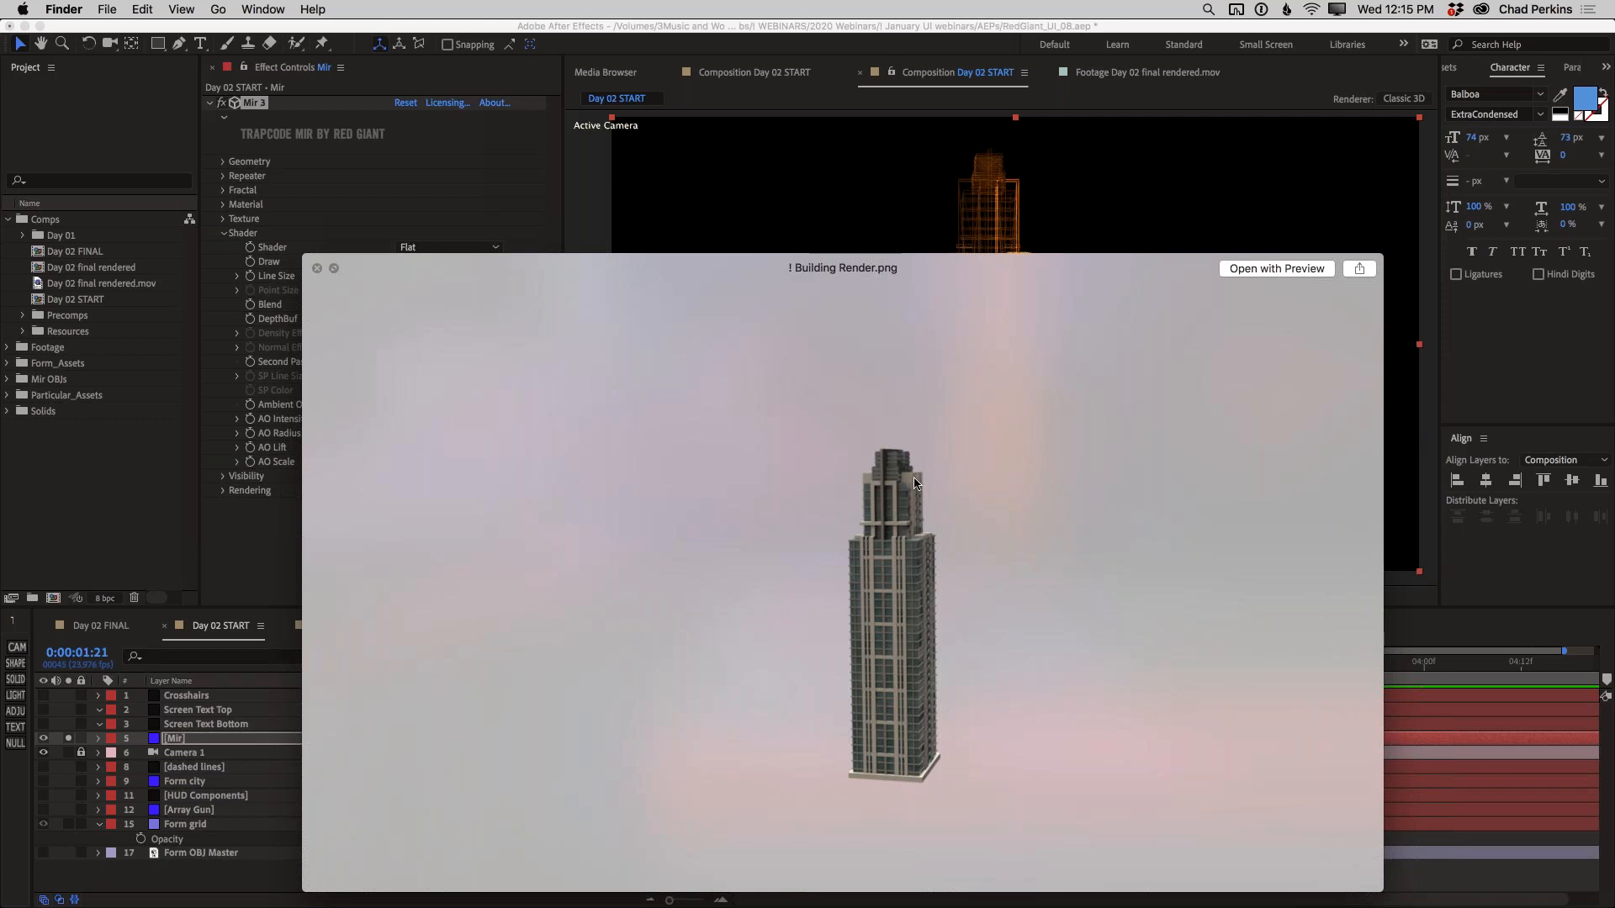
pyautogui.moveTo(992, 325); pyautogui.dragTo(963, 435)
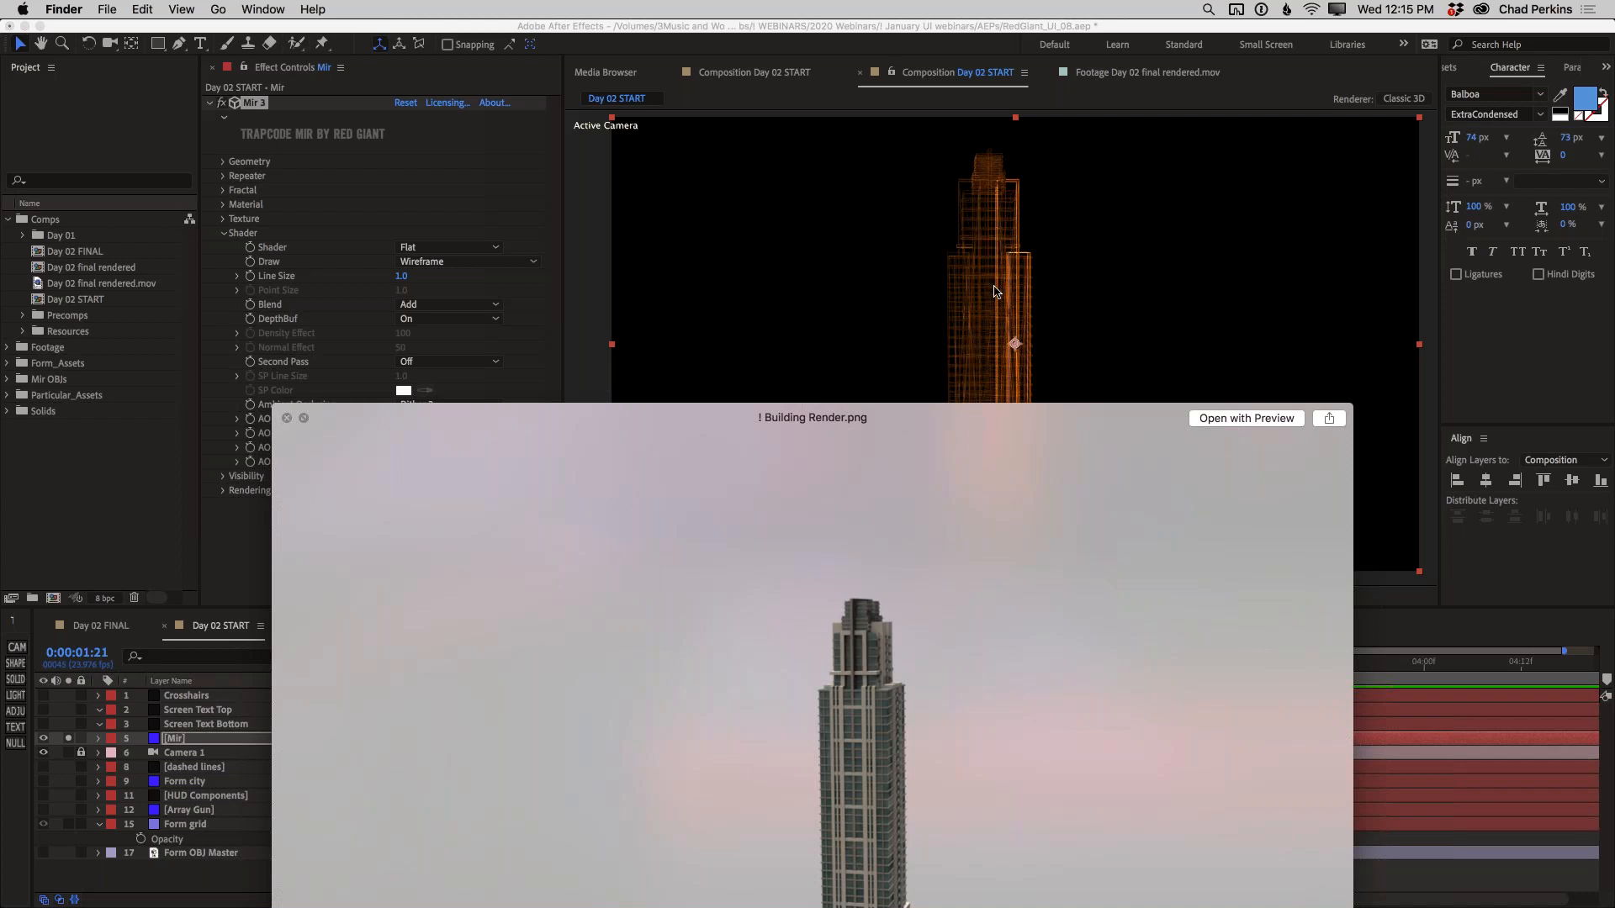
pyautogui.press('space')
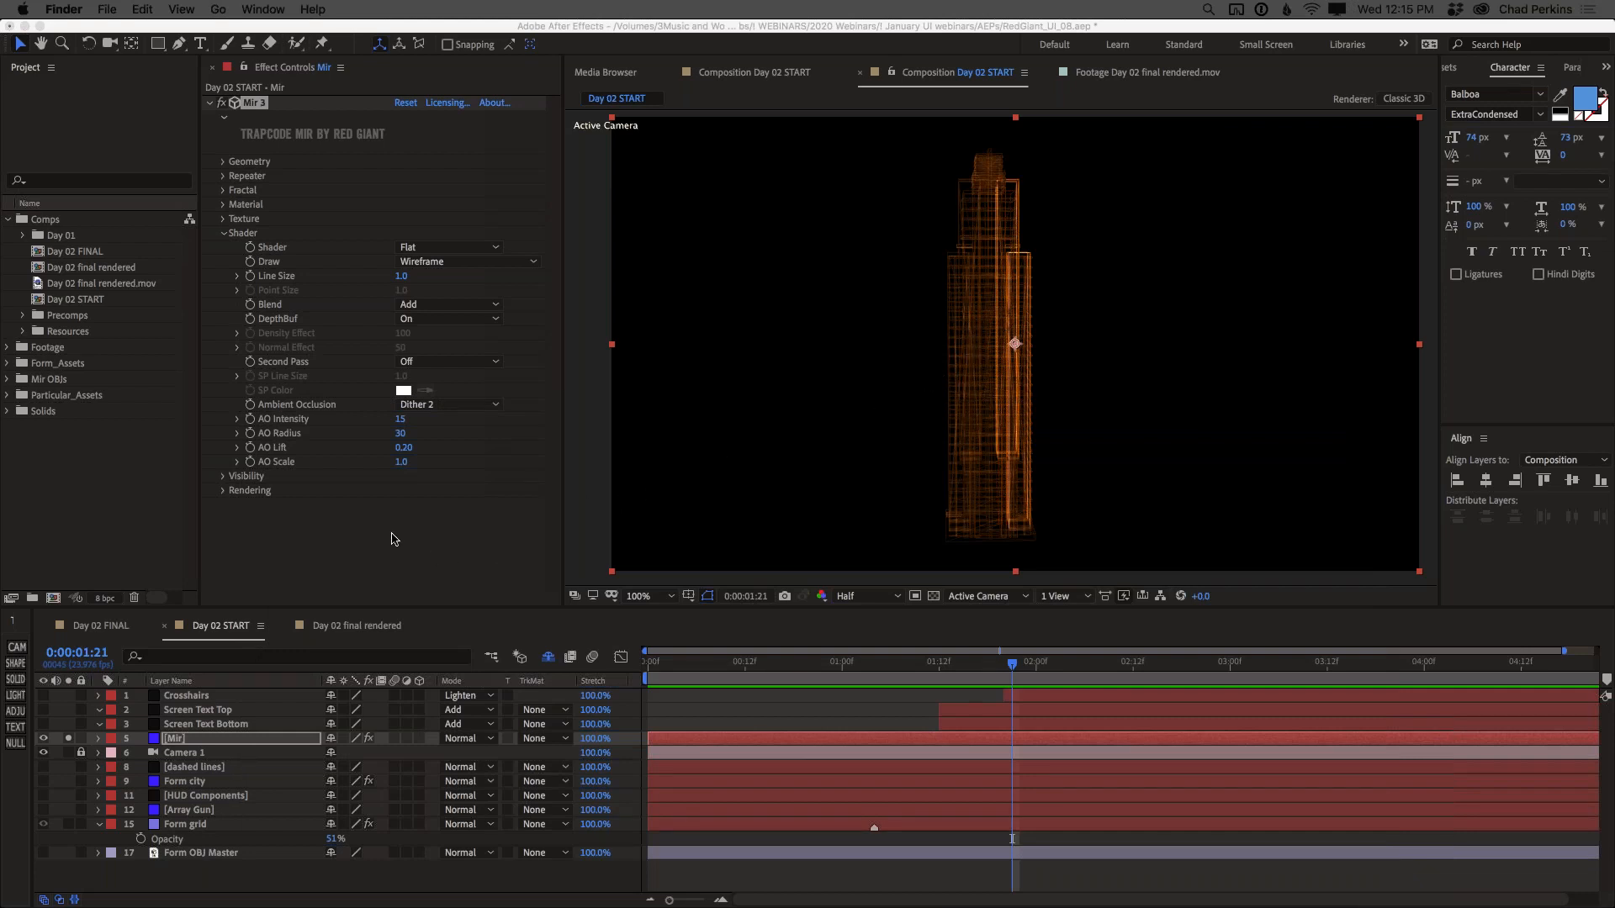
# Switch back to After Effects and apply the Optical Glow effect to the Mir layer
pyautogui.click(241, 740)
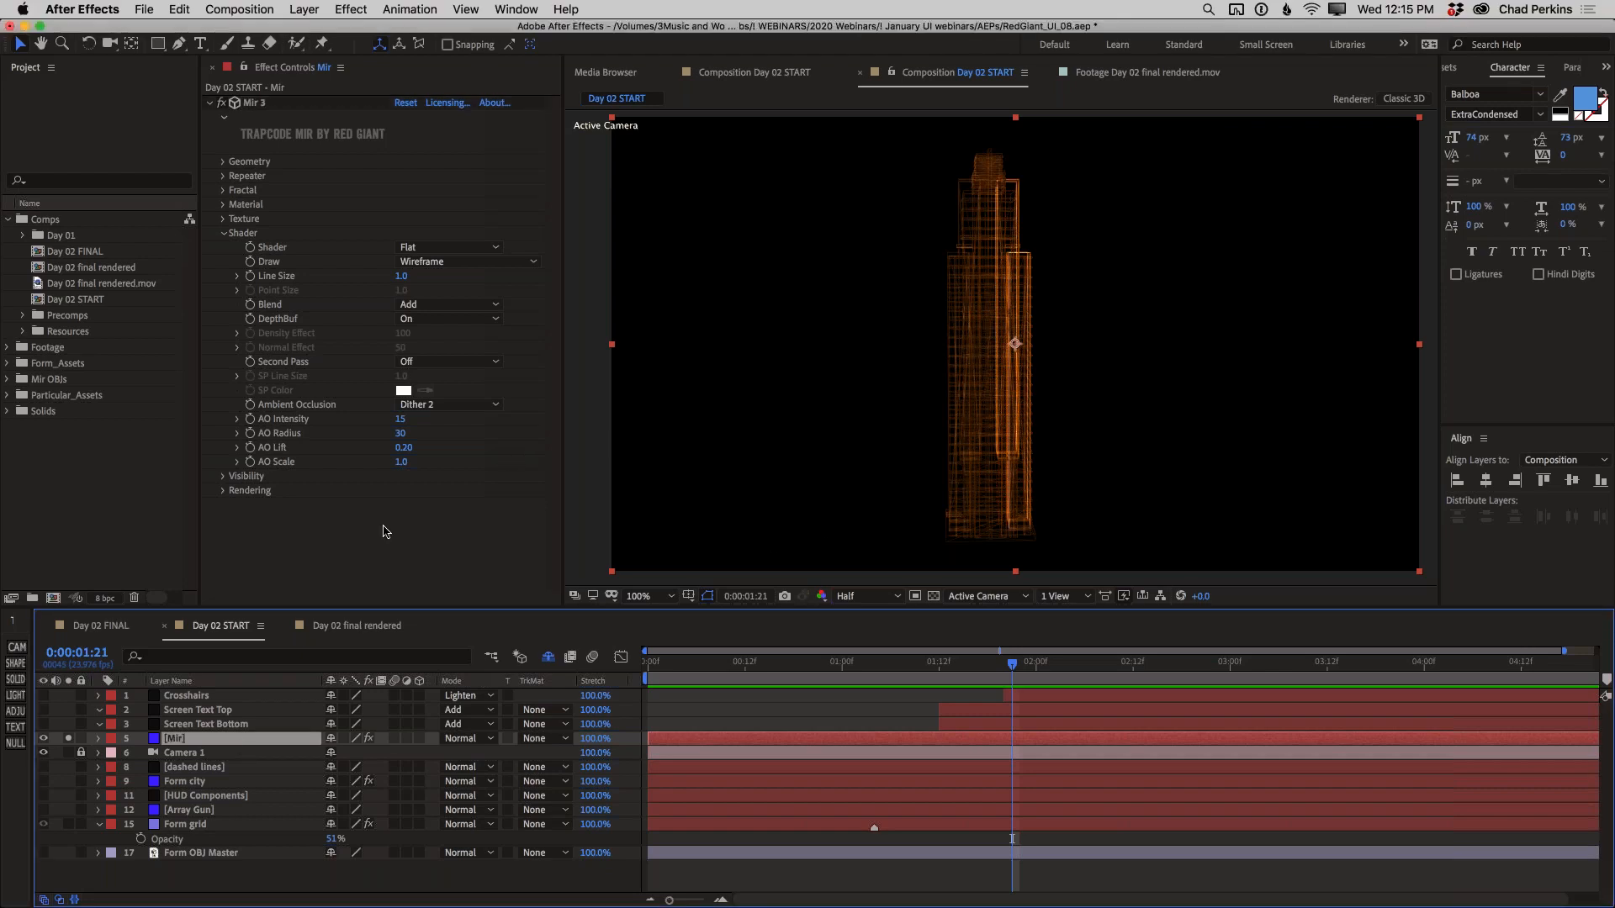
pyautogui.hotkey('ctrl', 'space')
pyautogui.write('optical')
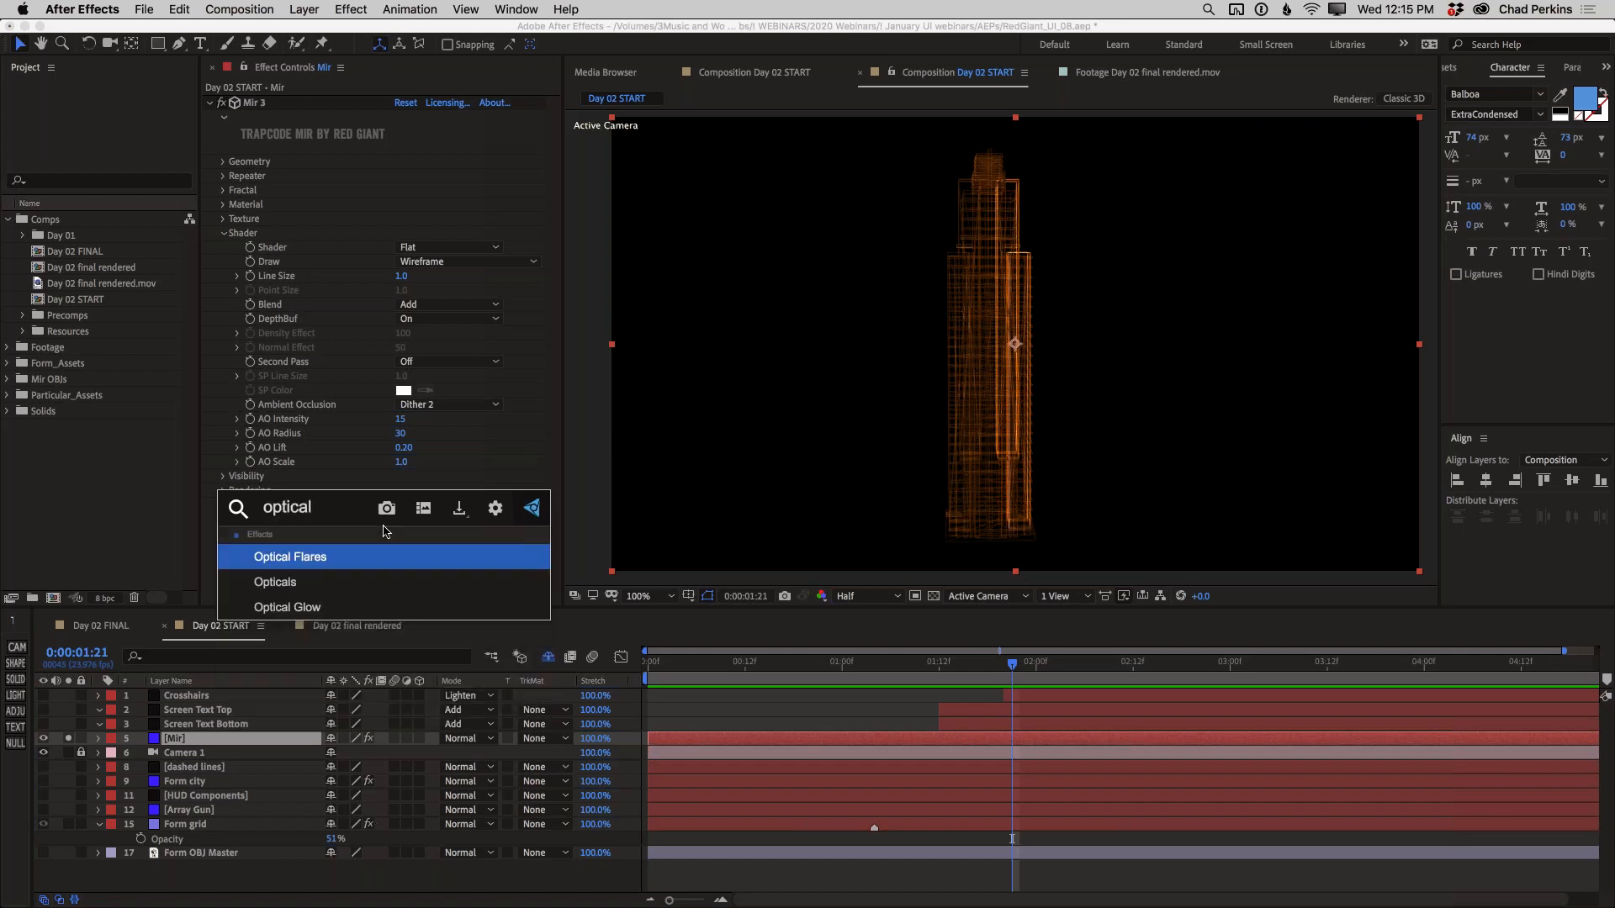
pyautogui.press('Down')
pyautogui.press('Down')
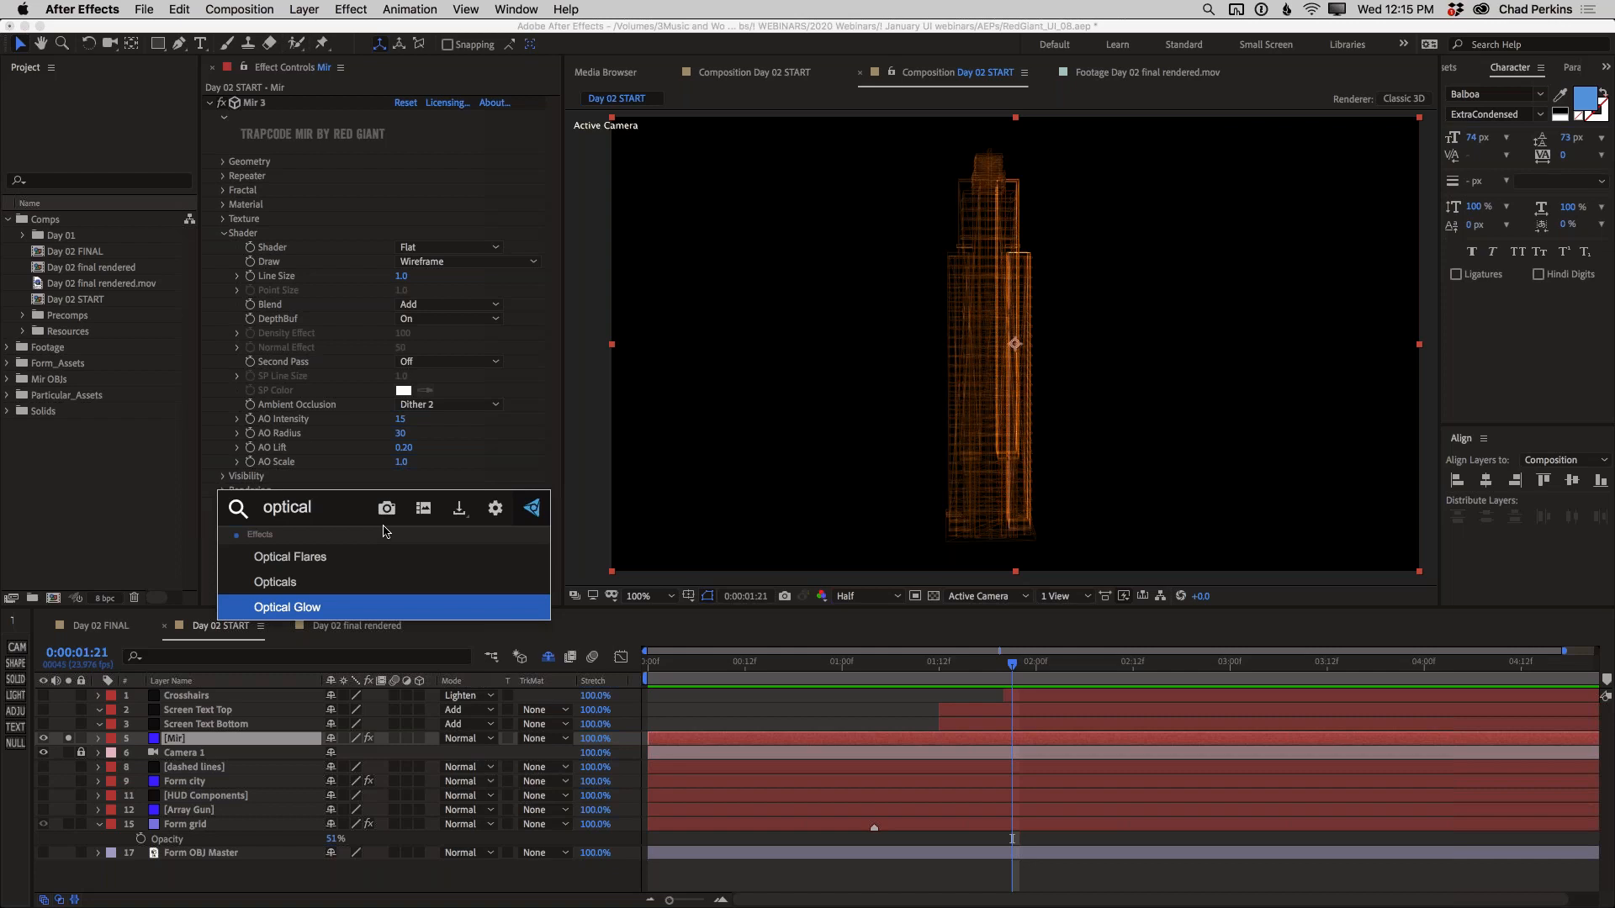
pyautogui.click(362, 607)
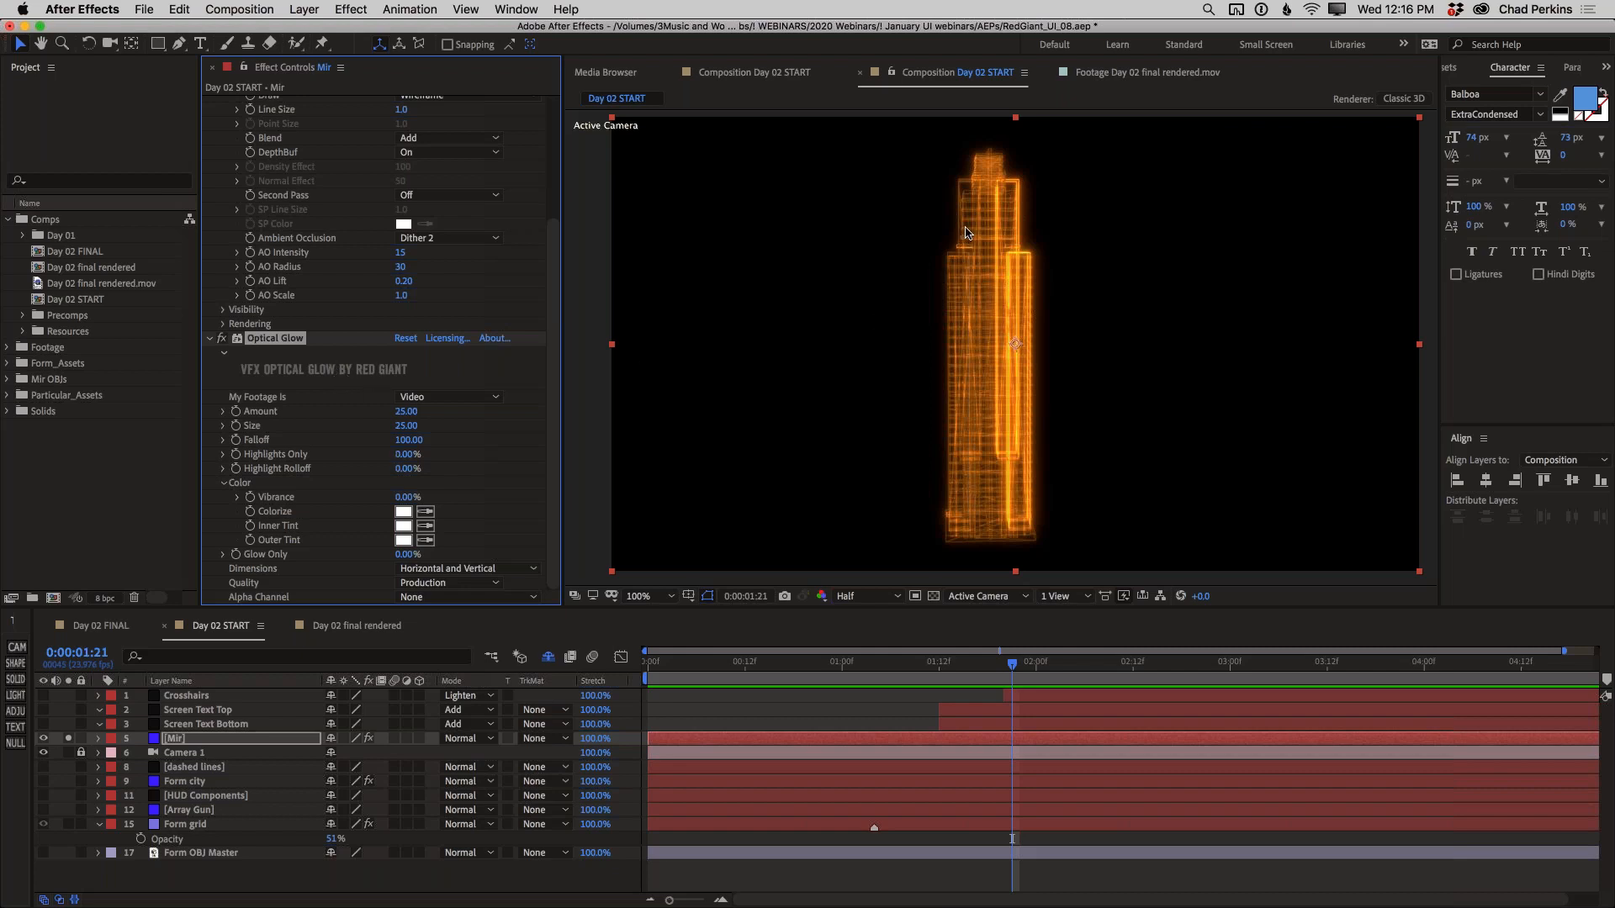
# Set Optical Glow's Amount to 31 and Size to 28, and compare the building with the glow off and on
pyautogui.moveTo(407, 455); pyautogui.dragTo(414, 411)
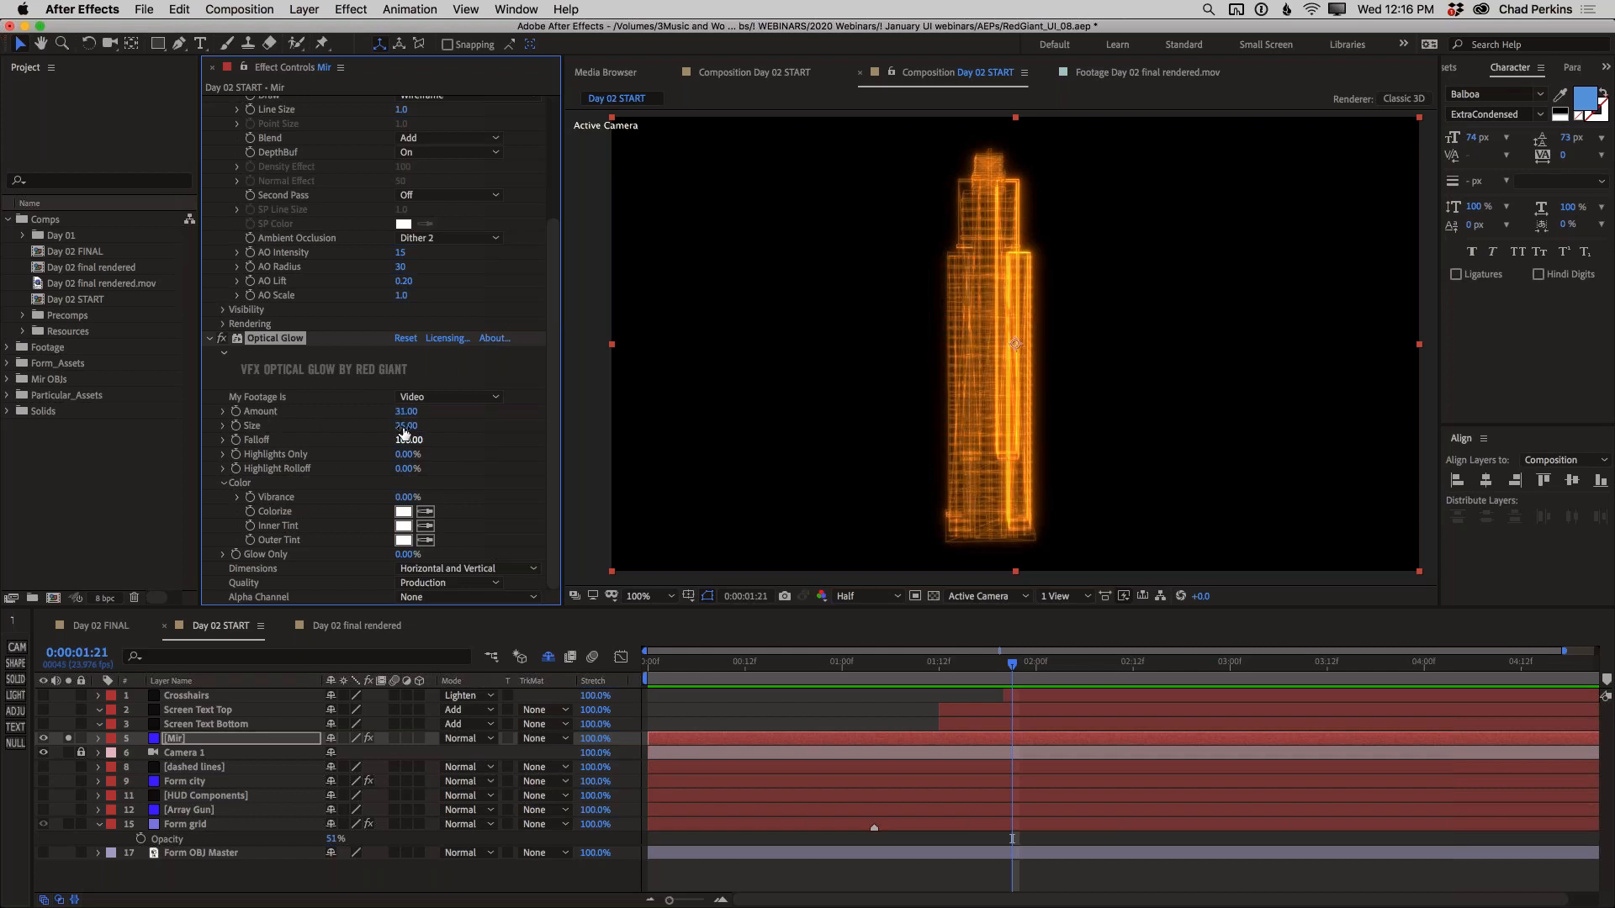
pyautogui.moveTo(411, 426)
pyautogui.mouseDown()
pyautogui.moveTo(435, 423)
pyautogui.moveTo(405, 426)
pyautogui.mouseUp()
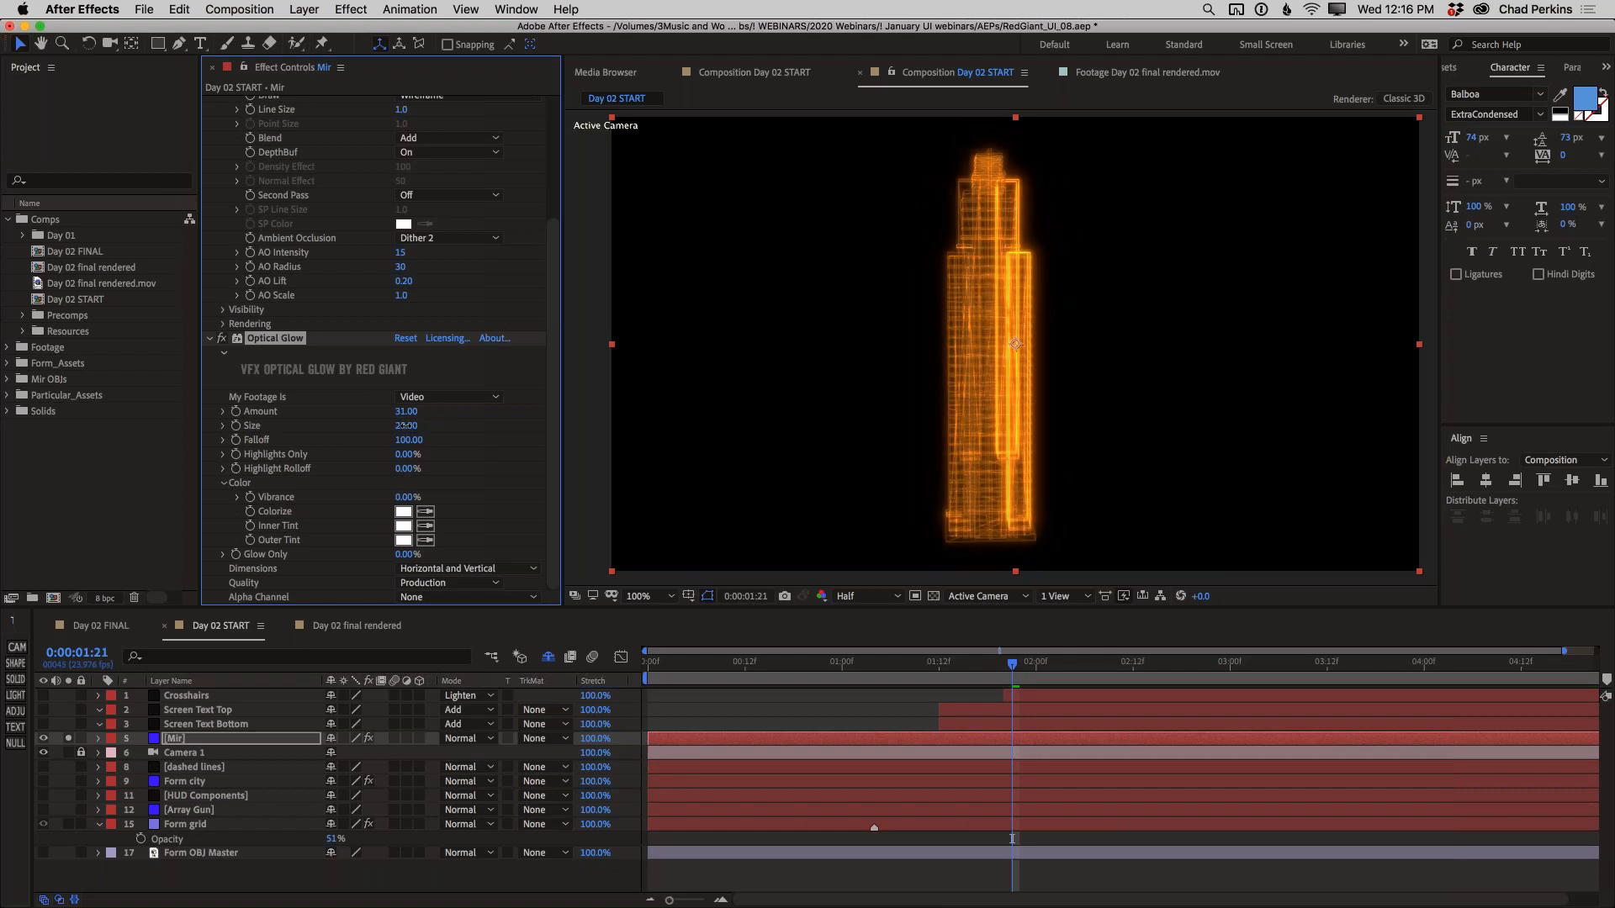
pyautogui.click(222, 338)
pyautogui.click(223, 339)
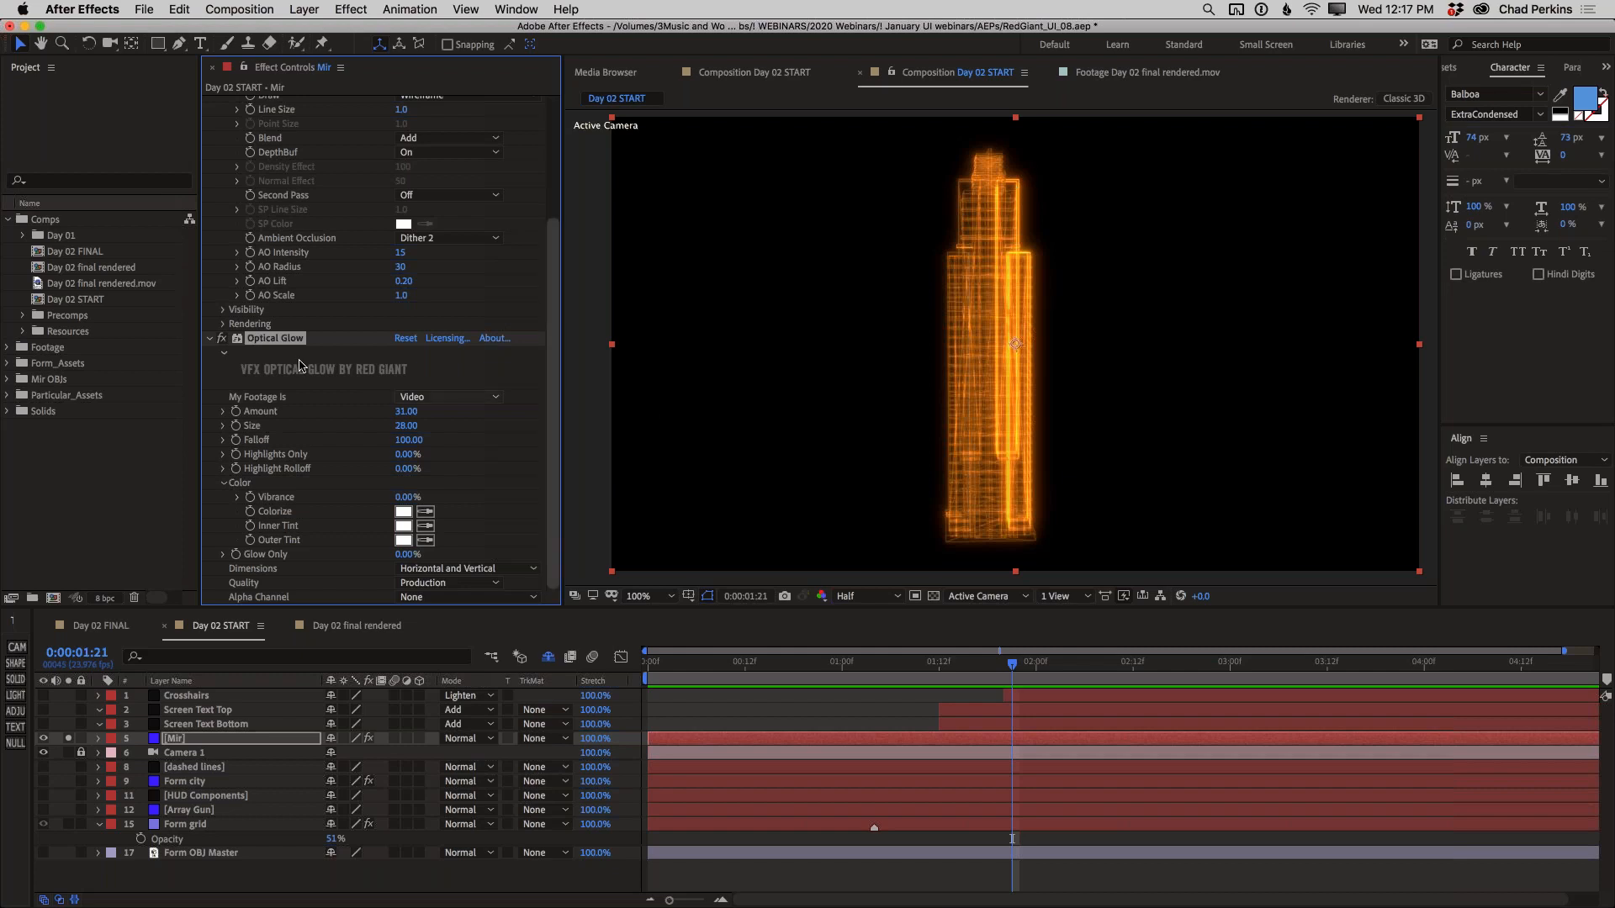
pyautogui.click(218, 341)
pyautogui.click(218, 342)
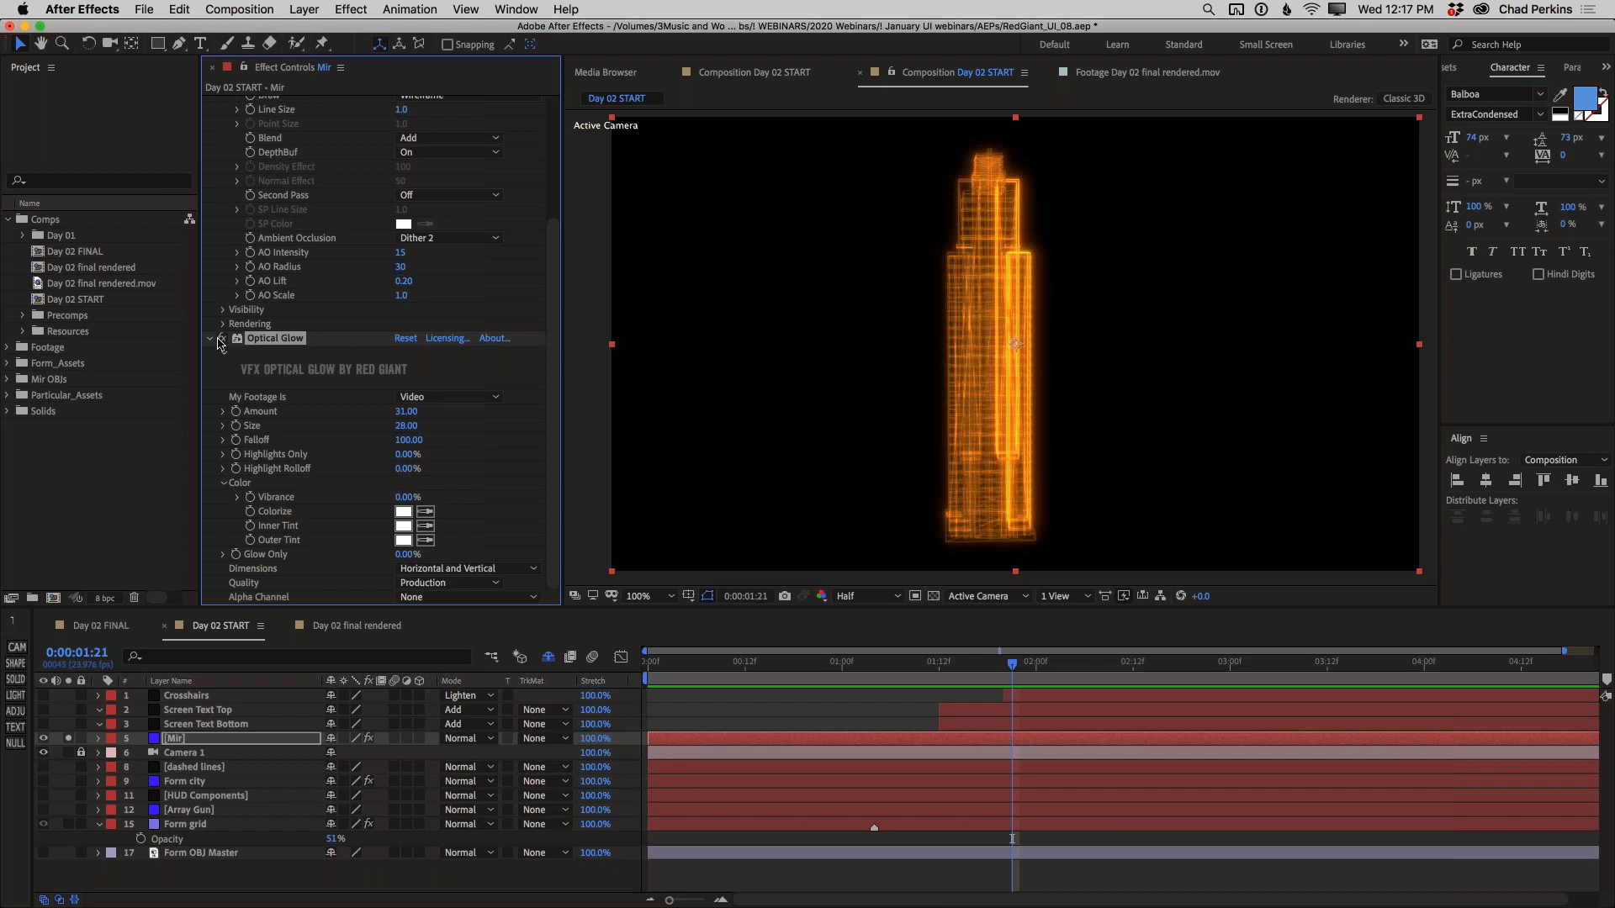
pyautogui.click(210, 339)
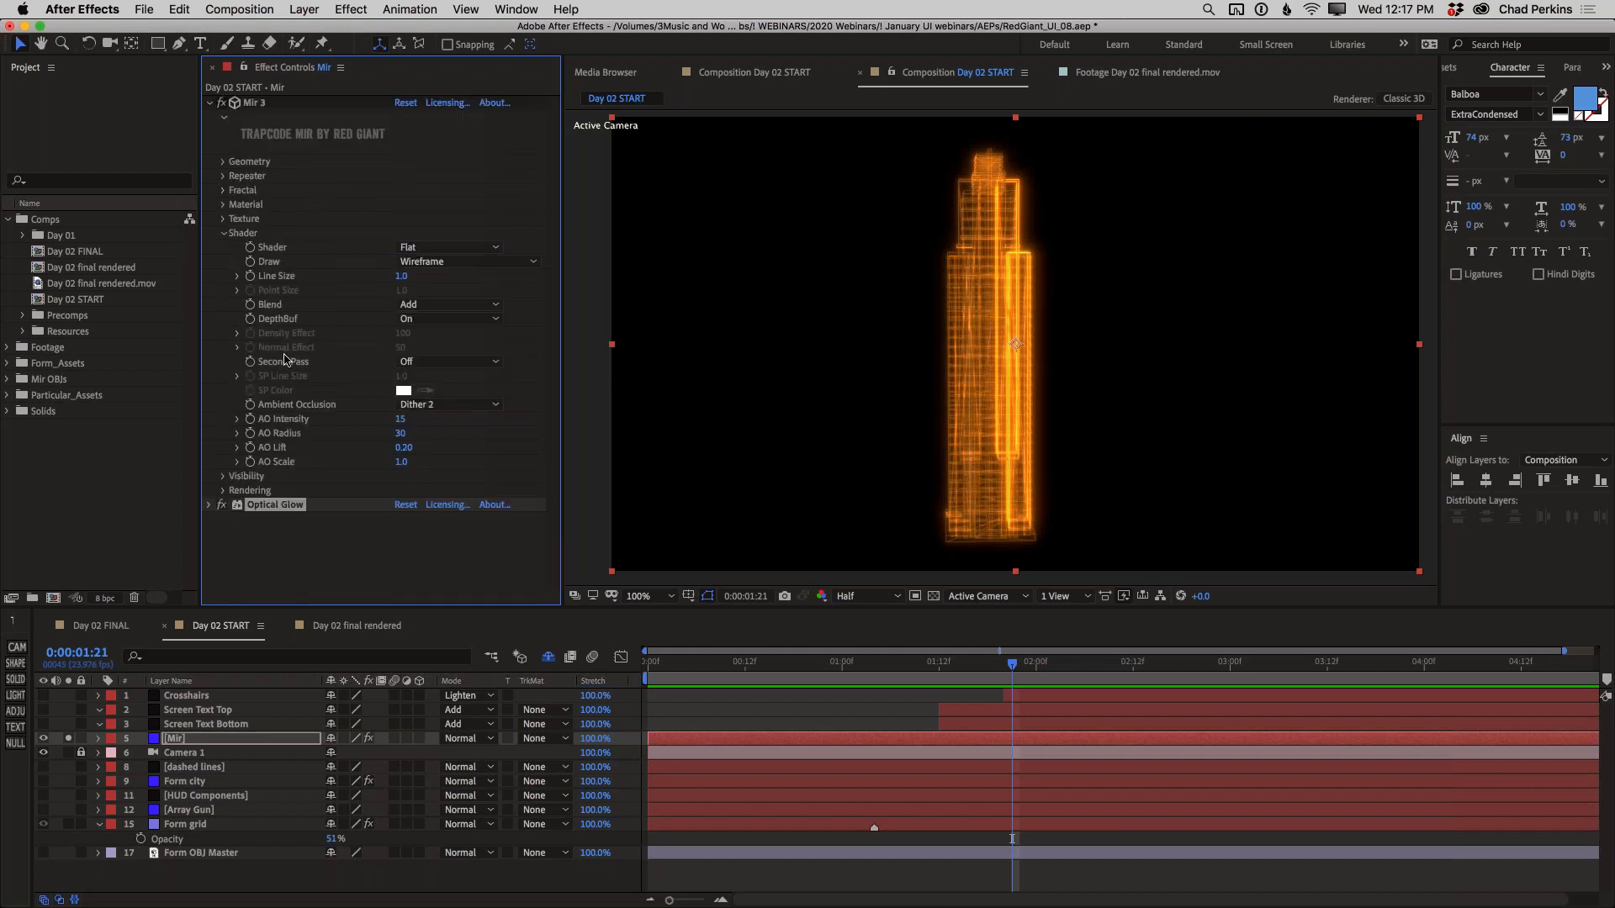
# Set the skyscraper's Rotate Y to -15 in Mir's geometry settings
pyautogui.click(223, 232)
pyautogui.click(223, 161)
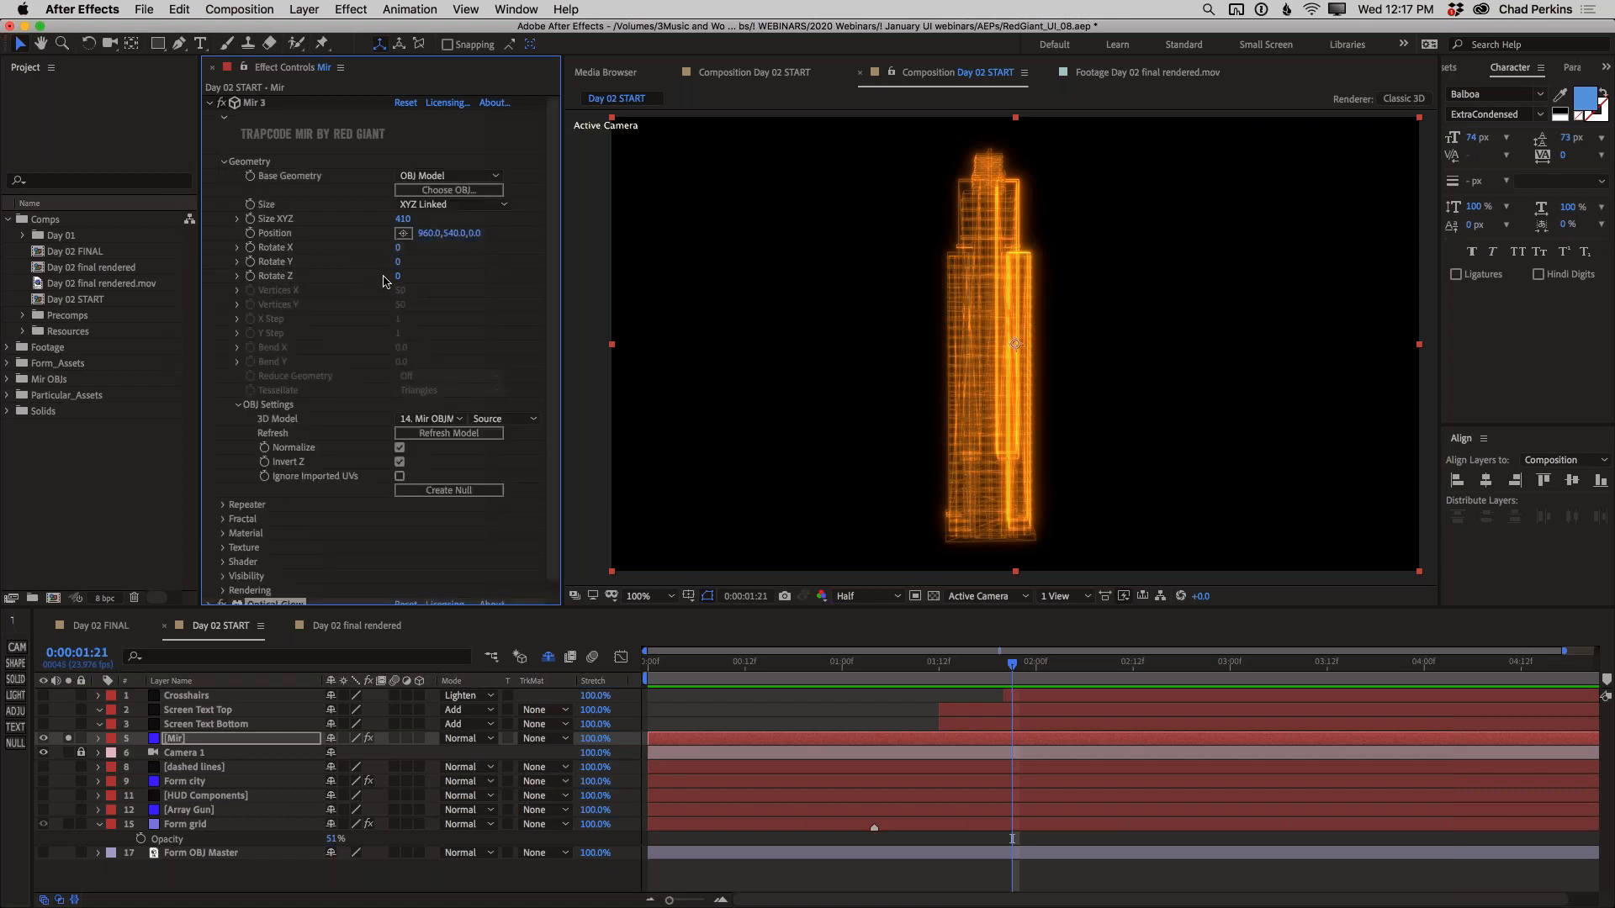
pyautogui.click(402, 263)
pyautogui.moveTo(406, 264); pyautogui.dragTo(299, 290)
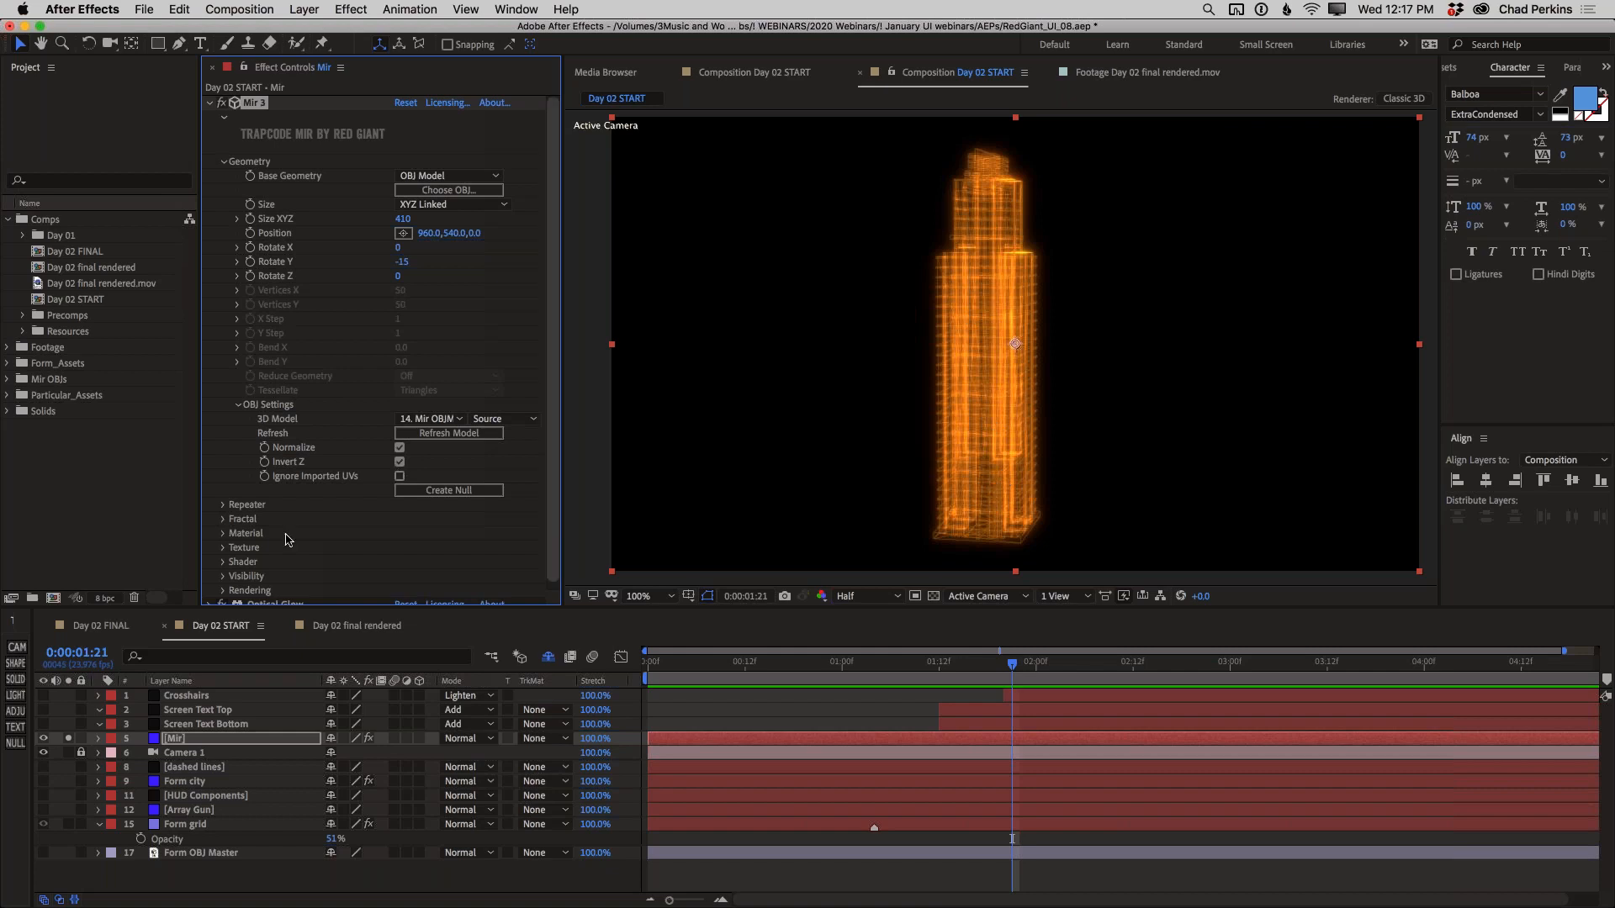
pyautogui.scroll(-1, 296, 566)
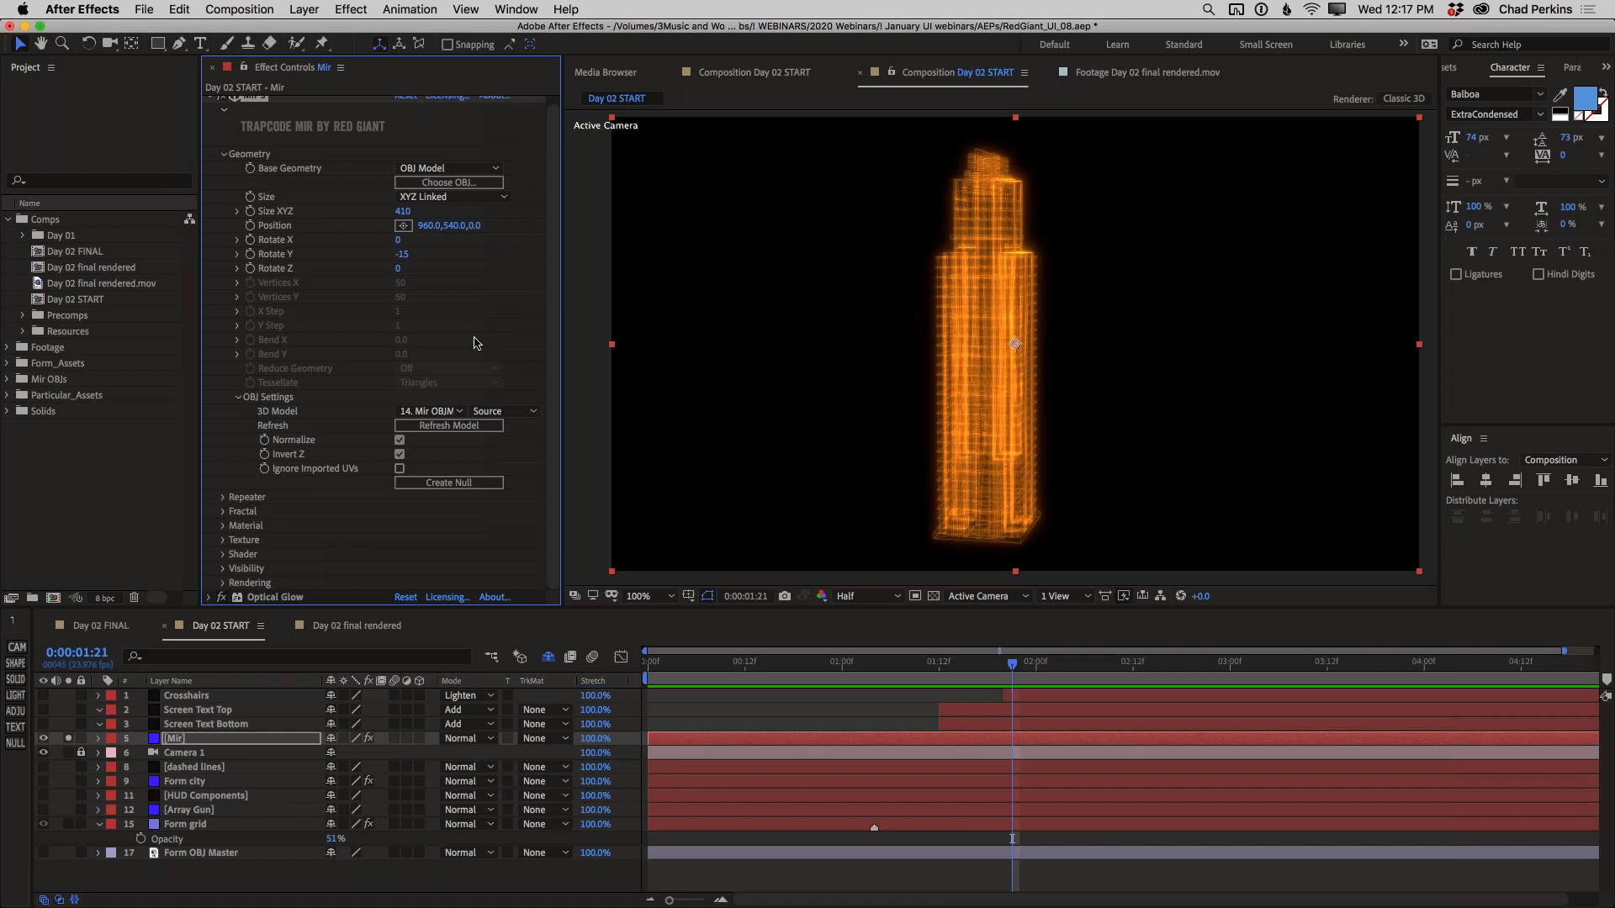
pyautogui.click(225, 155)
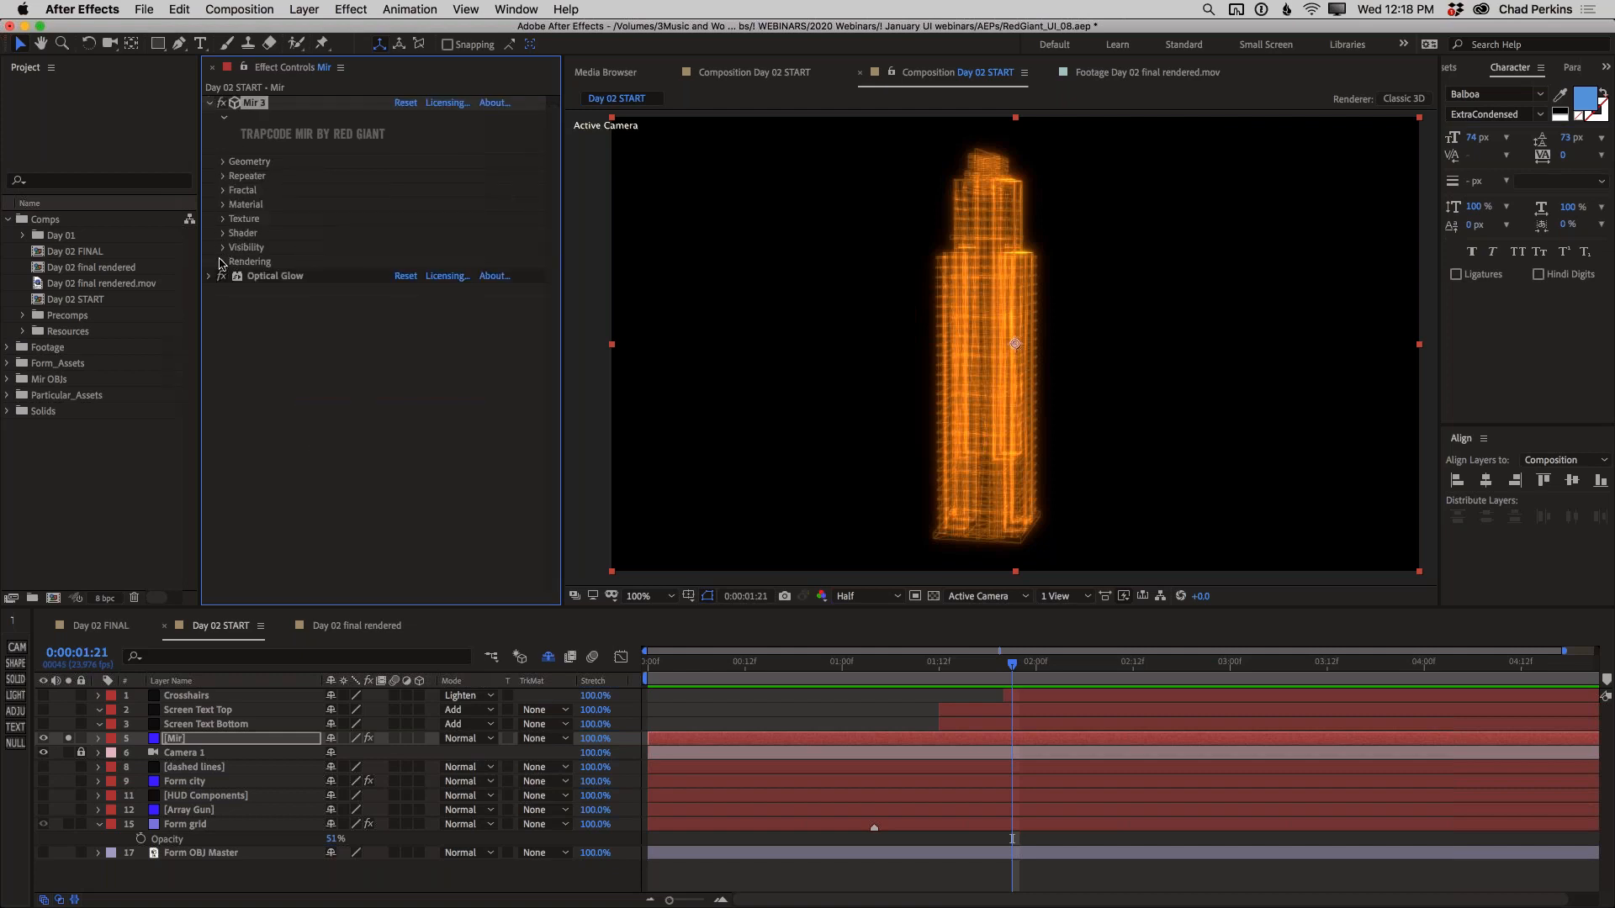
# Try a Far visibility distance of 1500 for Mir, lower it until it cuts into the building, and settle on 1290
pyautogui.click(223, 249)
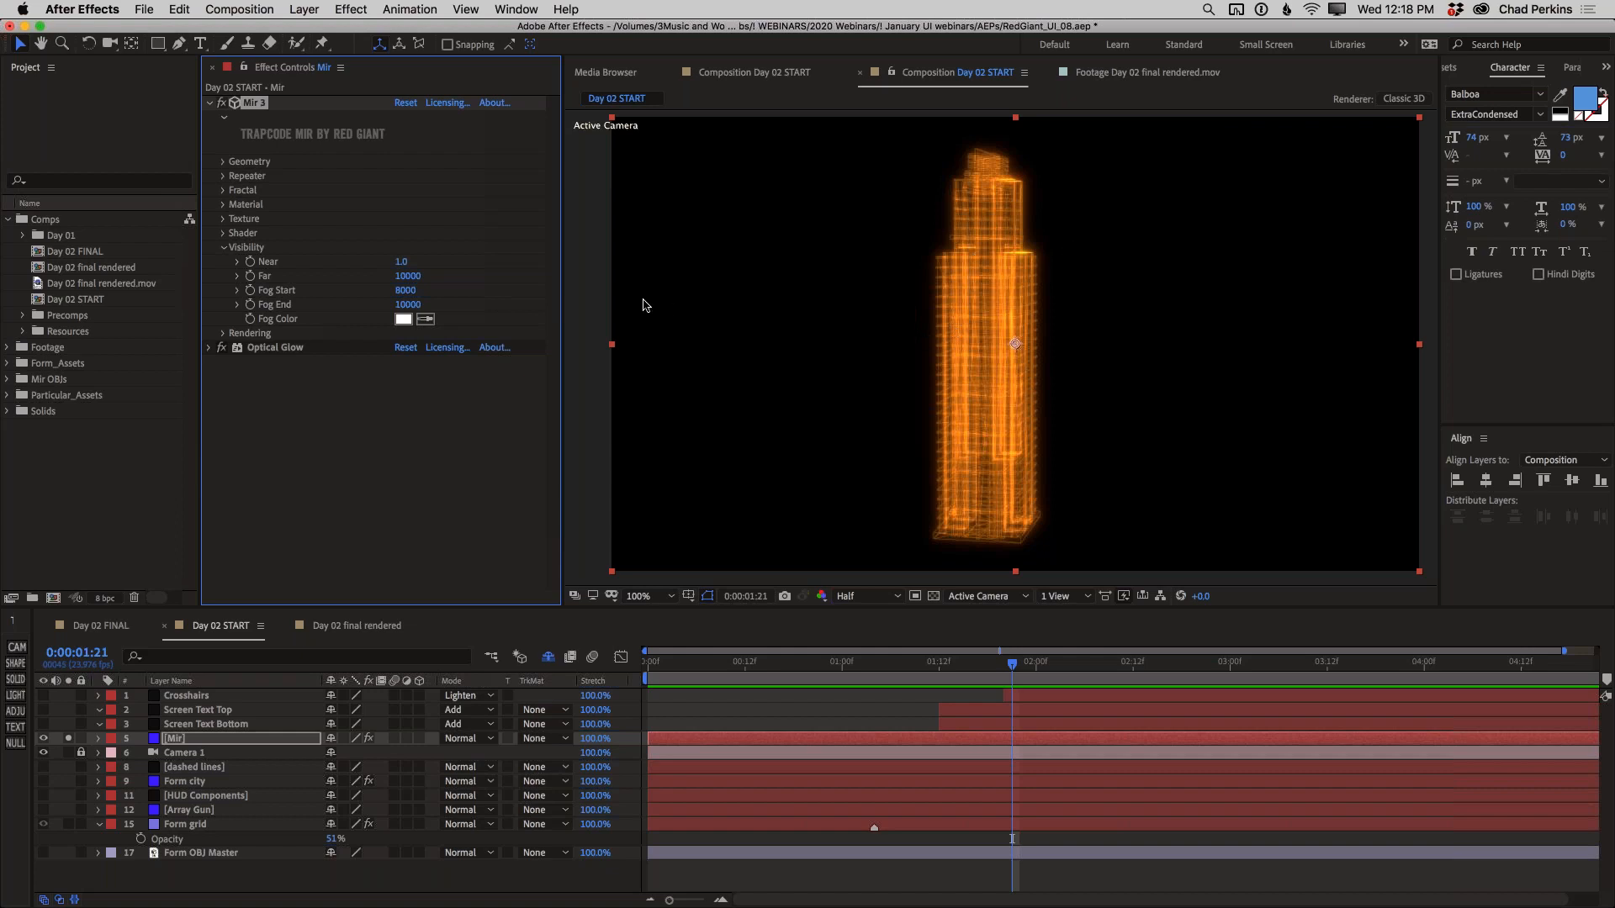
pyautogui.click(408, 278)
pyautogui.write('1500')
pyautogui.press('Return')
pyautogui.moveTo(404, 276); pyautogui.dragTo(384, 277)
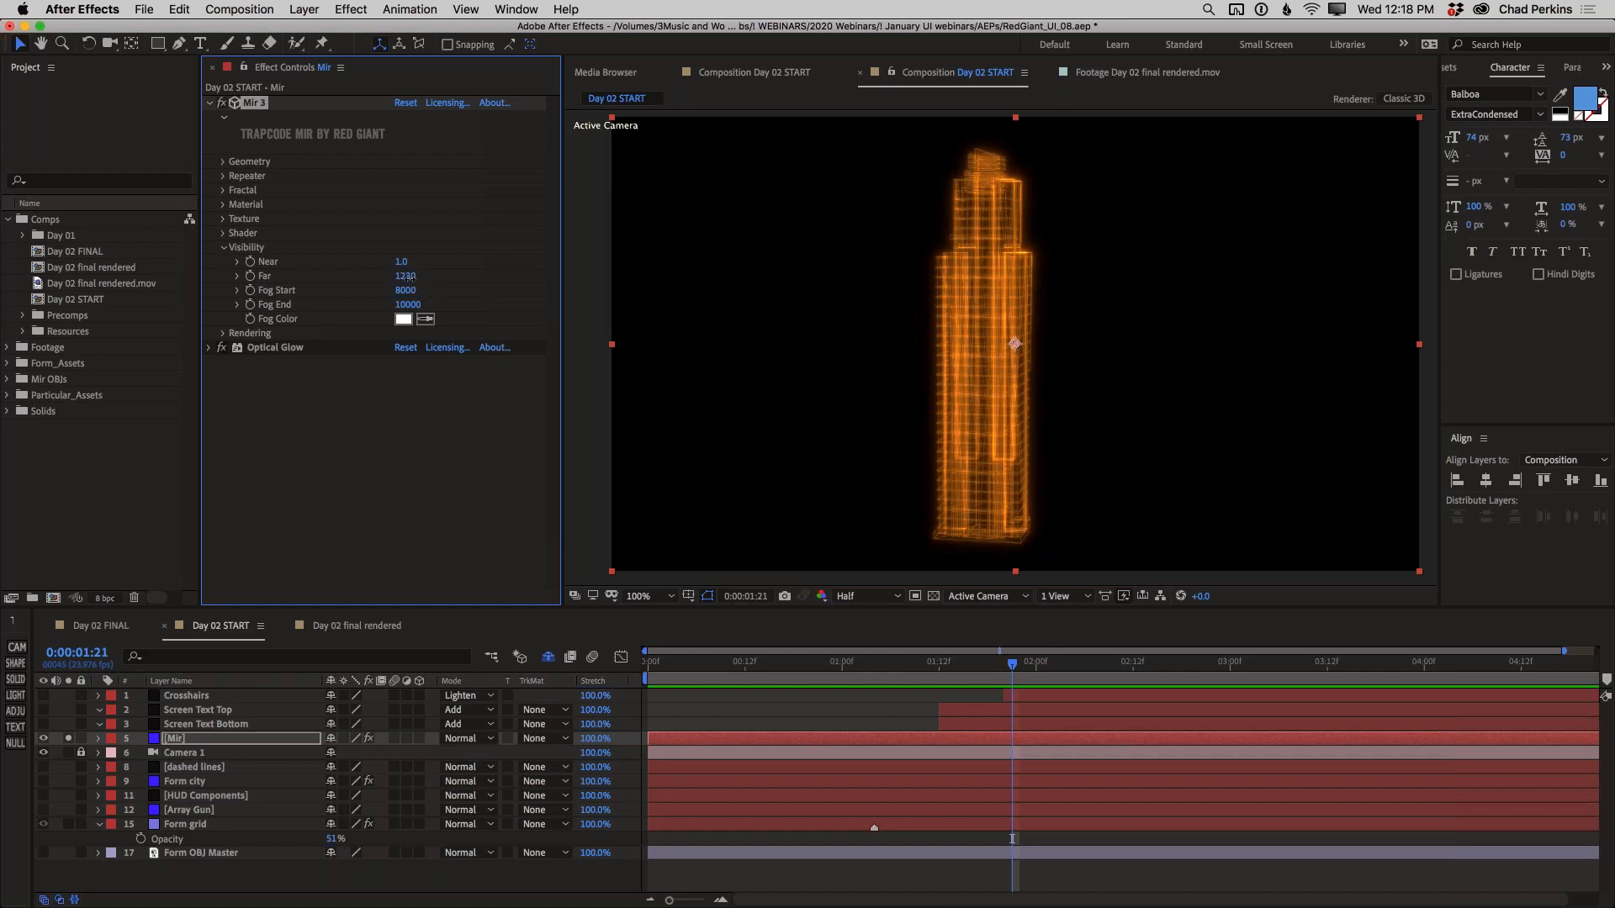
pyautogui.moveTo(405, 275); pyautogui.dragTo(404, 276)
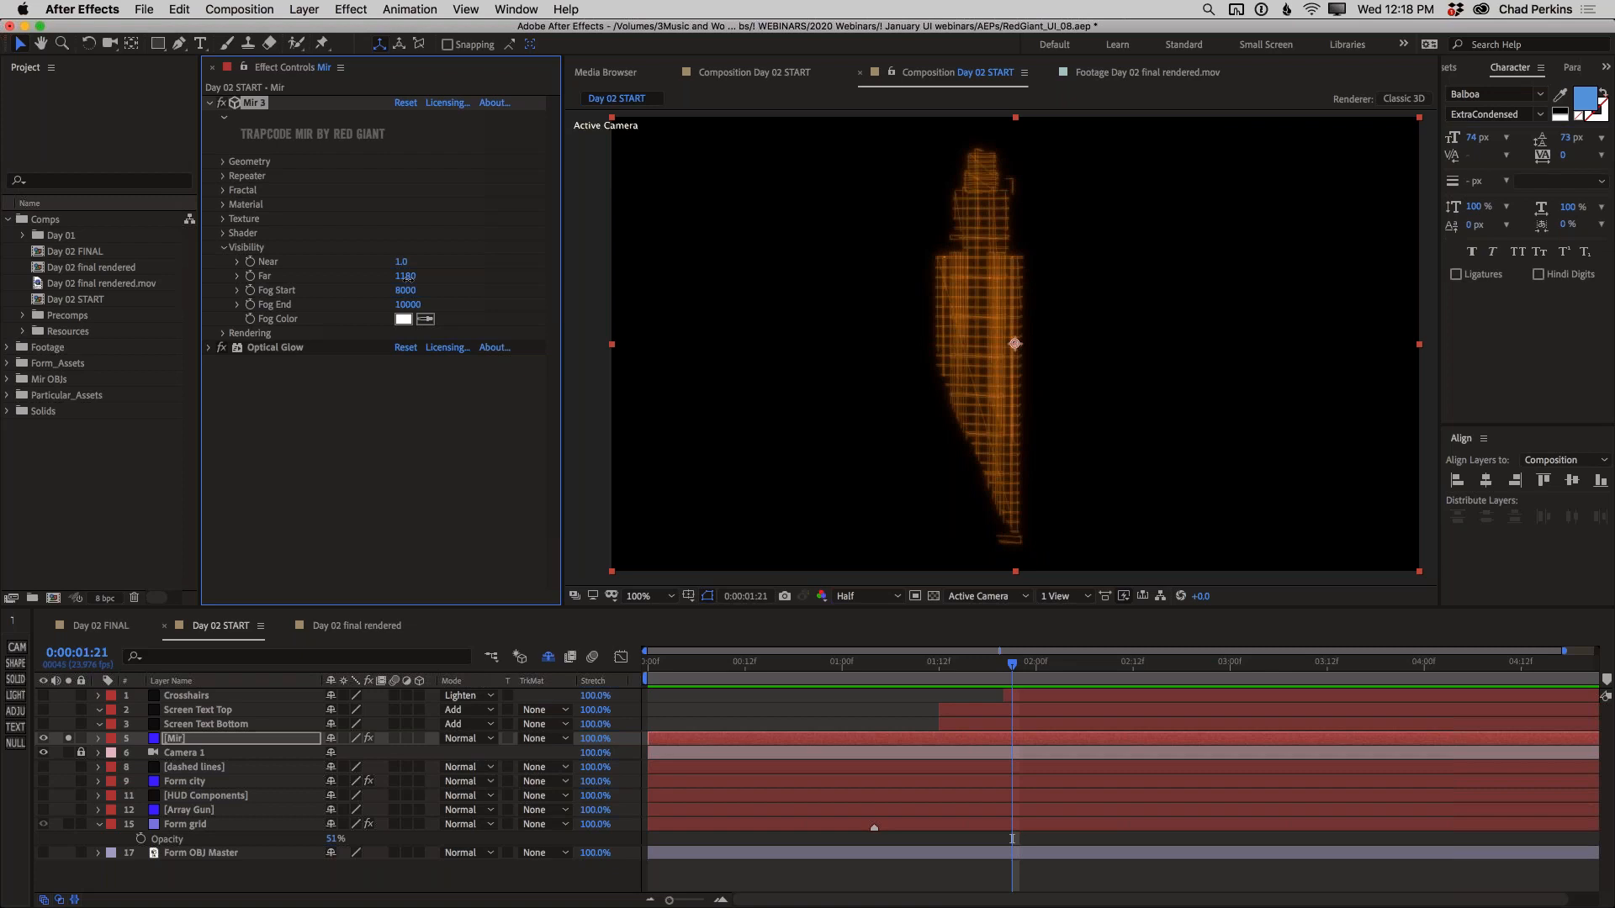
pyautogui.moveTo(407, 277); pyautogui.dragTo(420, 276)
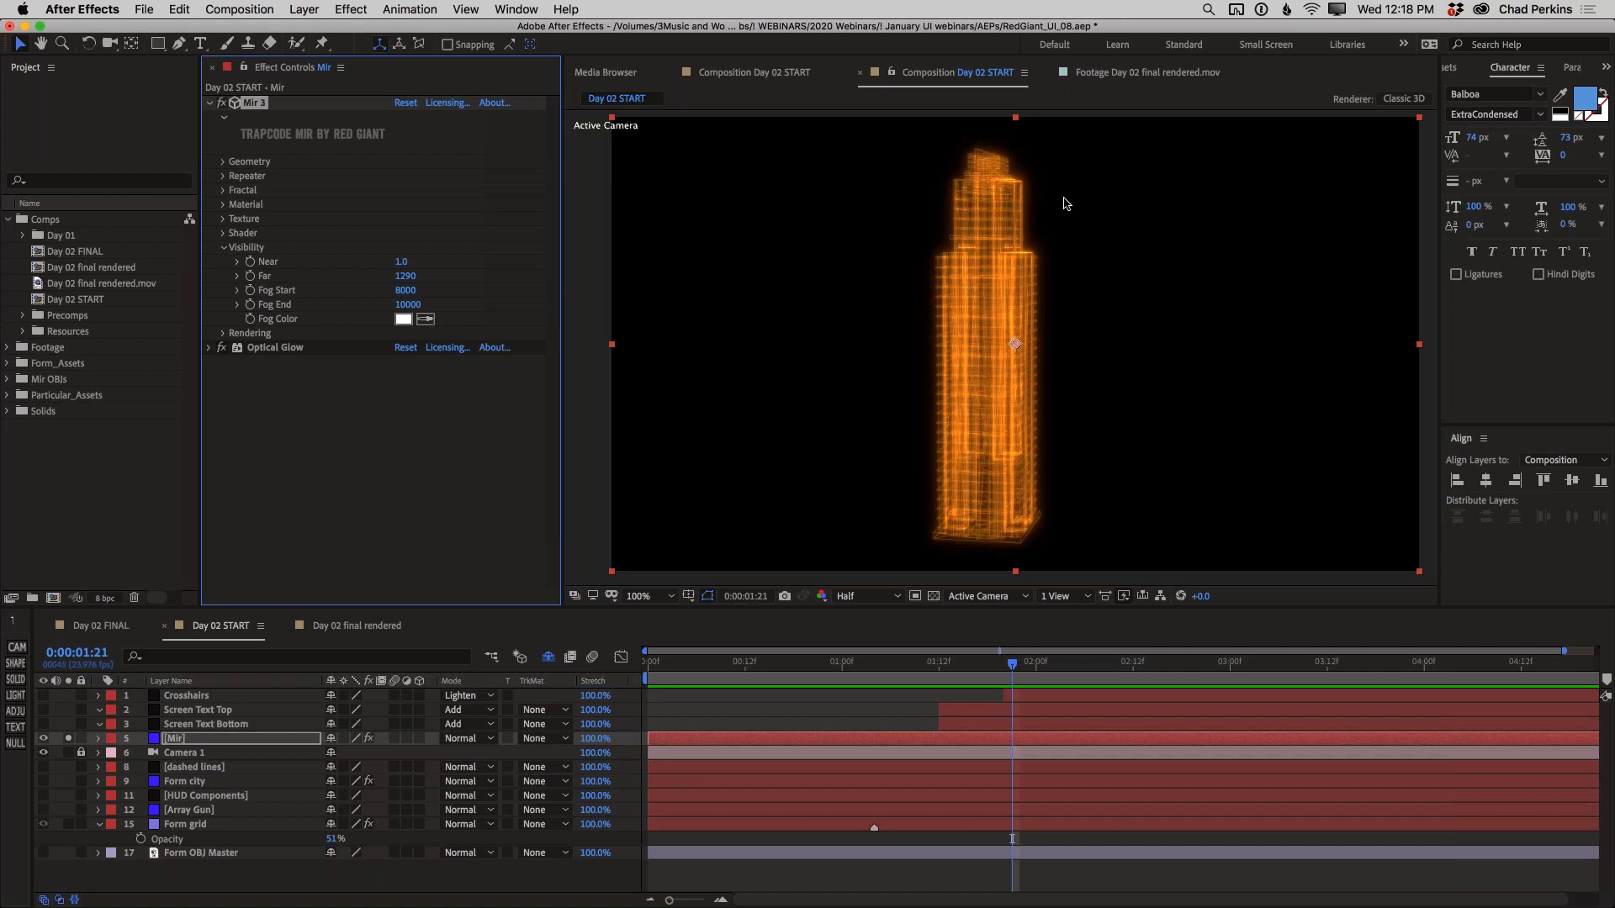
# Raise Mir's Far visibility distance to 1440
pyautogui.moveTo(406, 280); pyautogui.dragTo(413, 276)
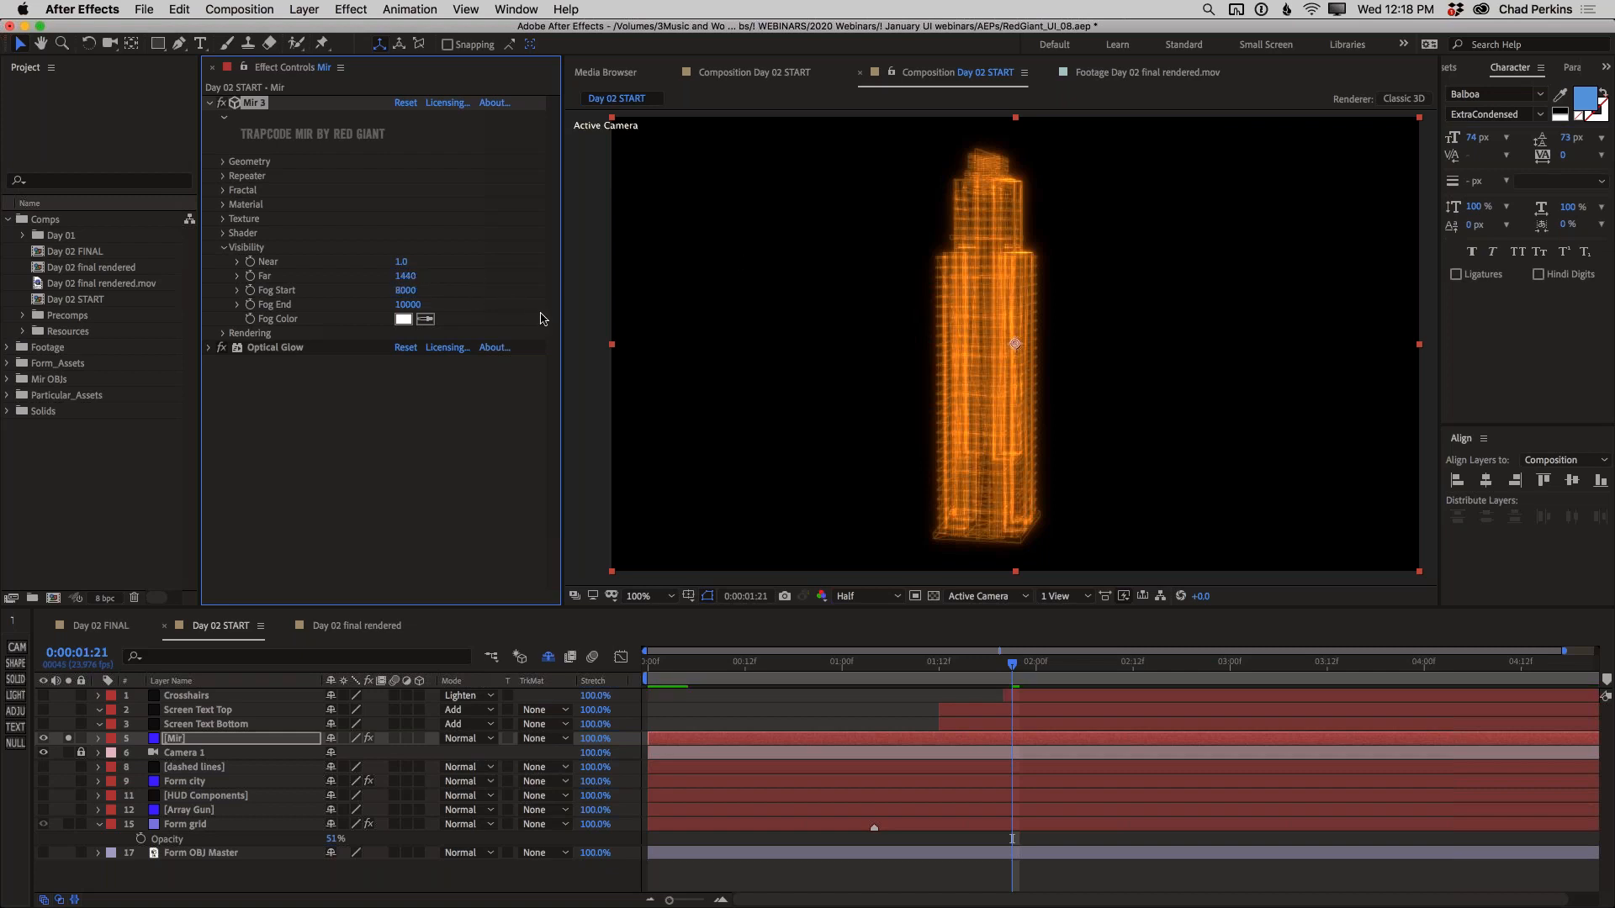
# Play and scrub through the Day 02 final rendered composition as a reference, and return to Day 02 START
pyautogui.click(362, 627)
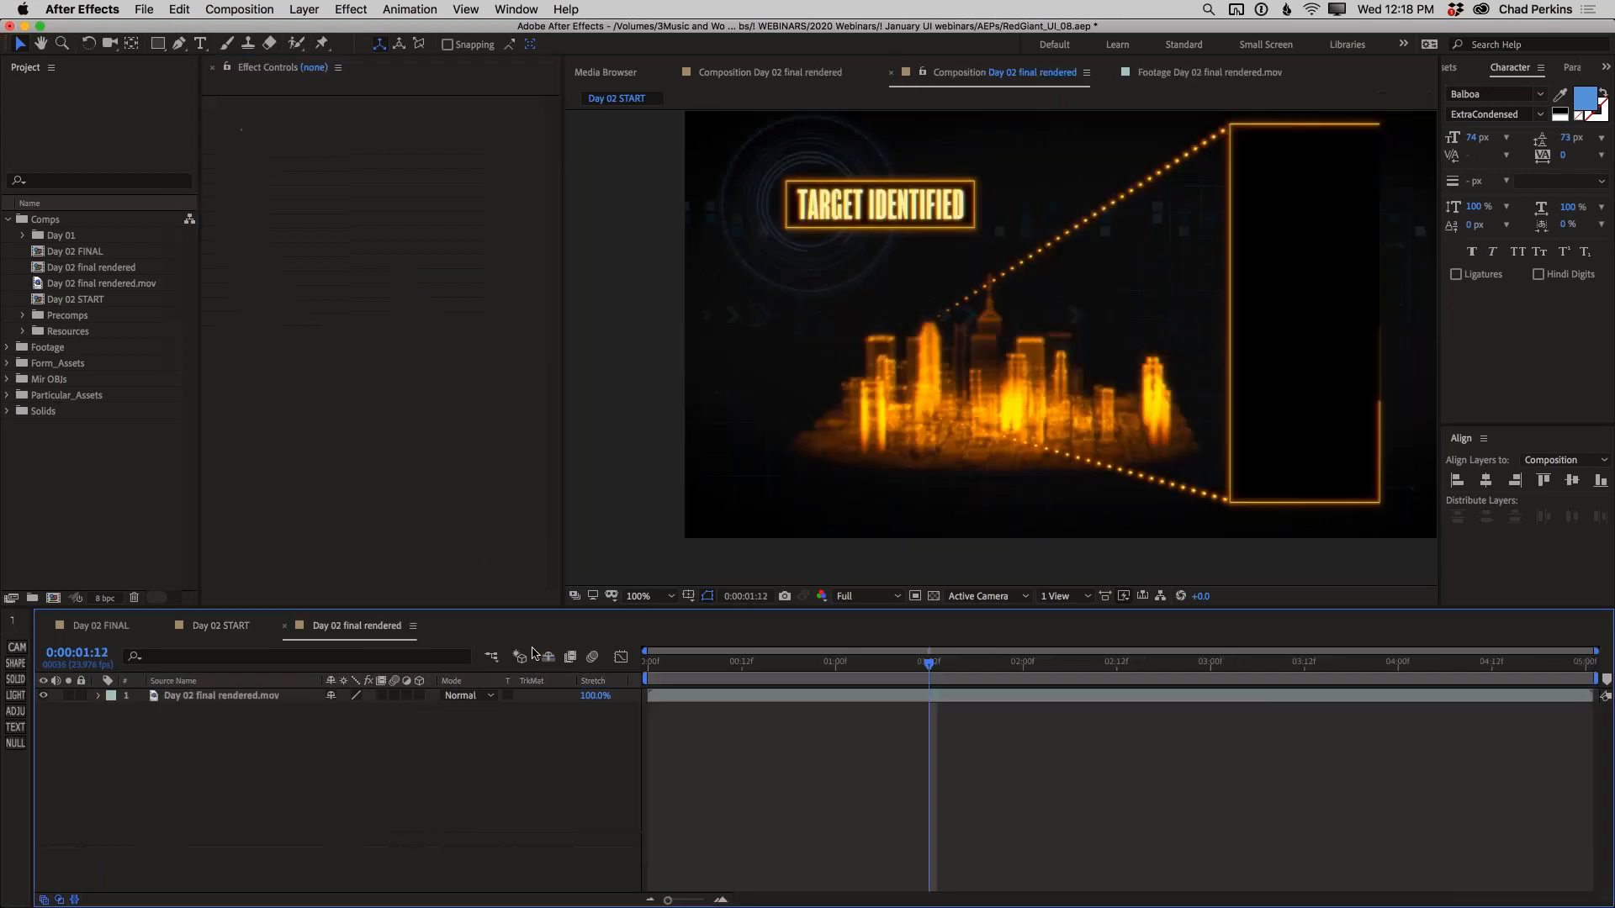
pyautogui.click(673, 664)
pyautogui.press('space')
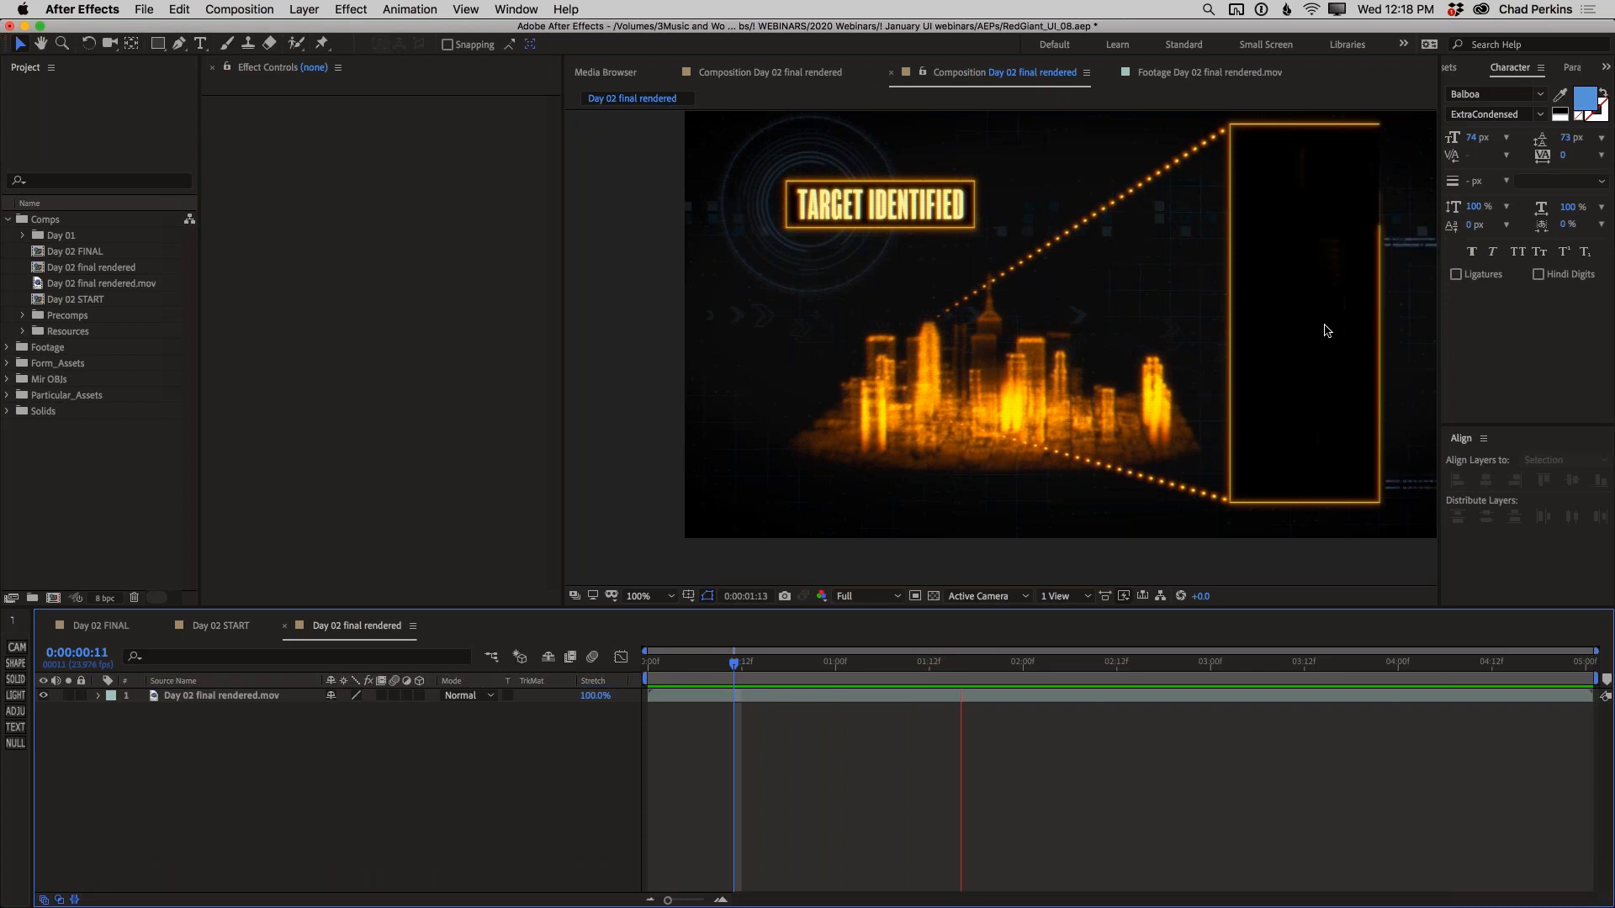
pyautogui.click(860, 666)
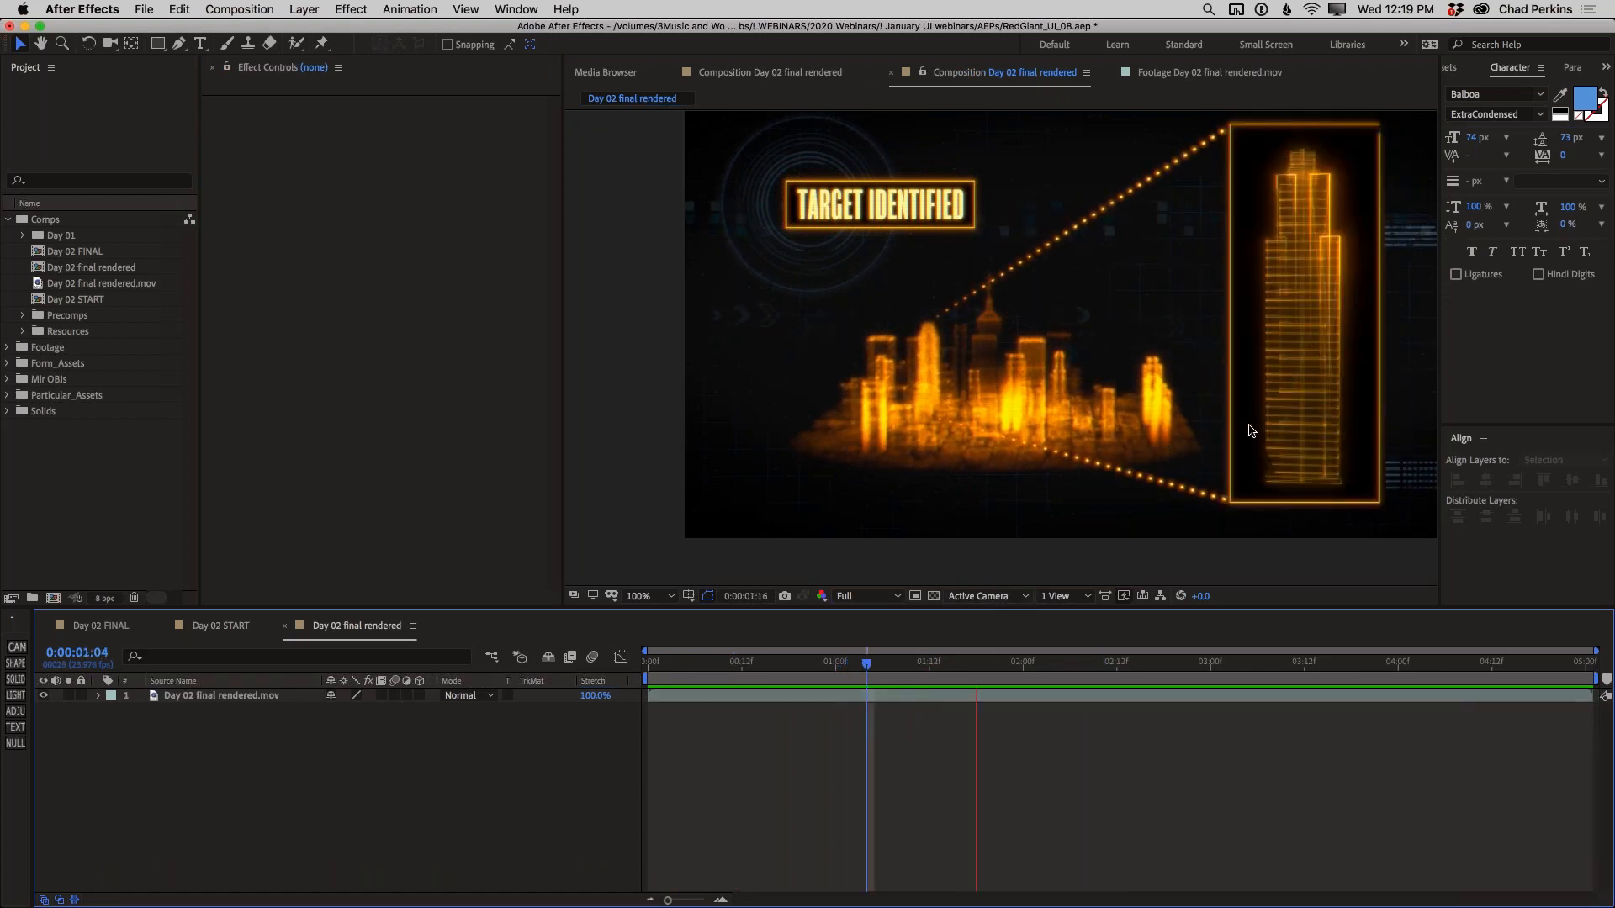
pyautogui.click(217, 625)
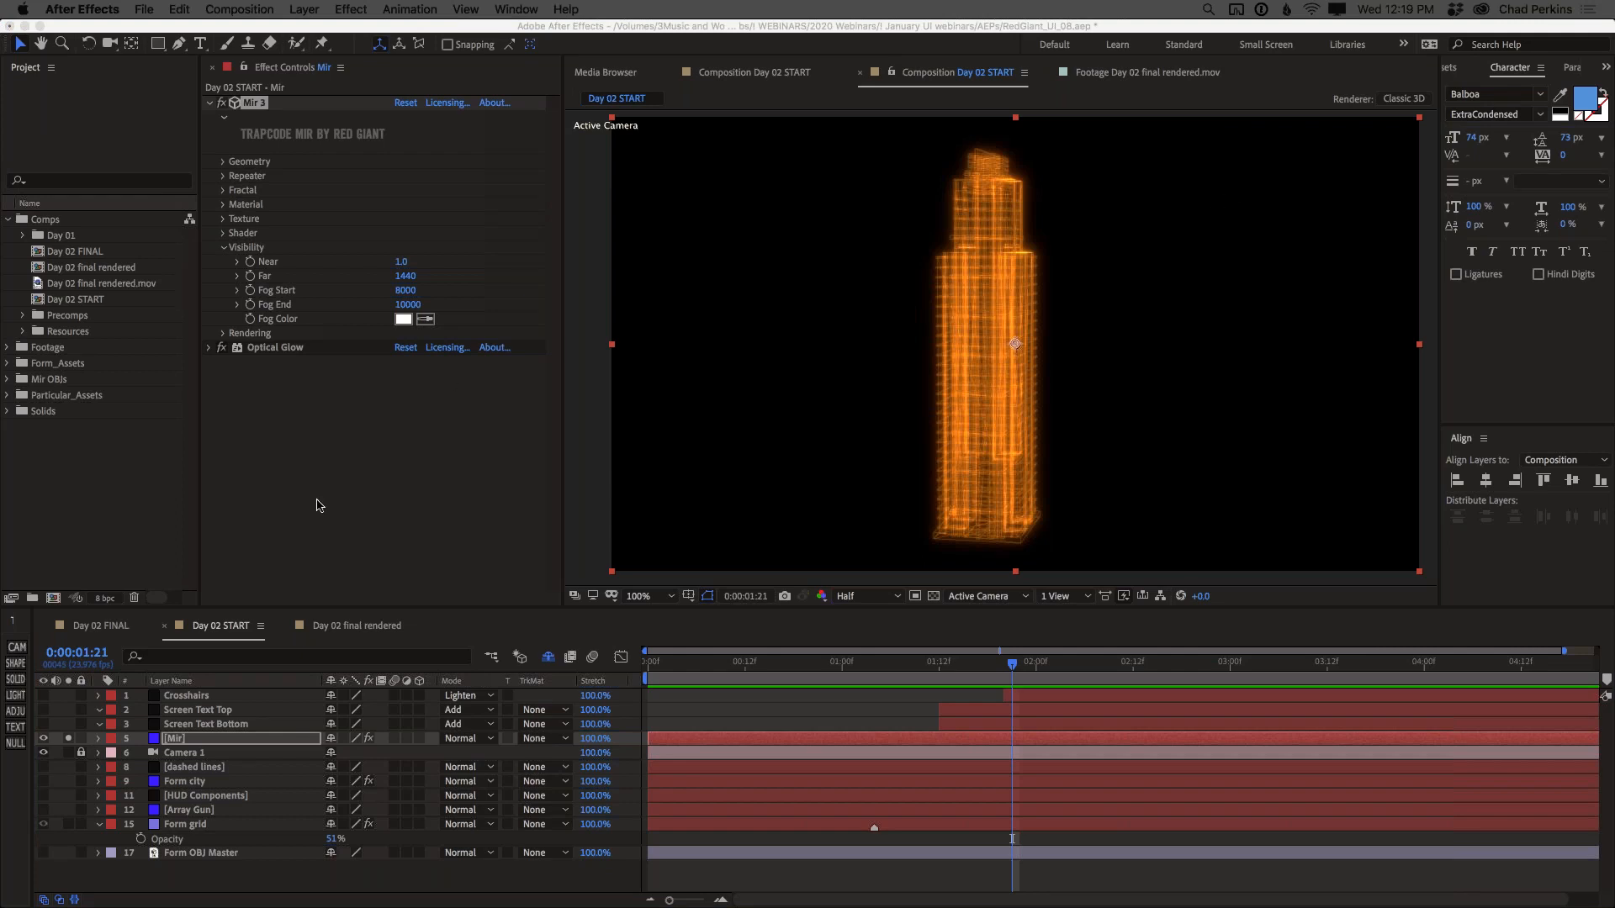
pyautogui.click(424, 216)
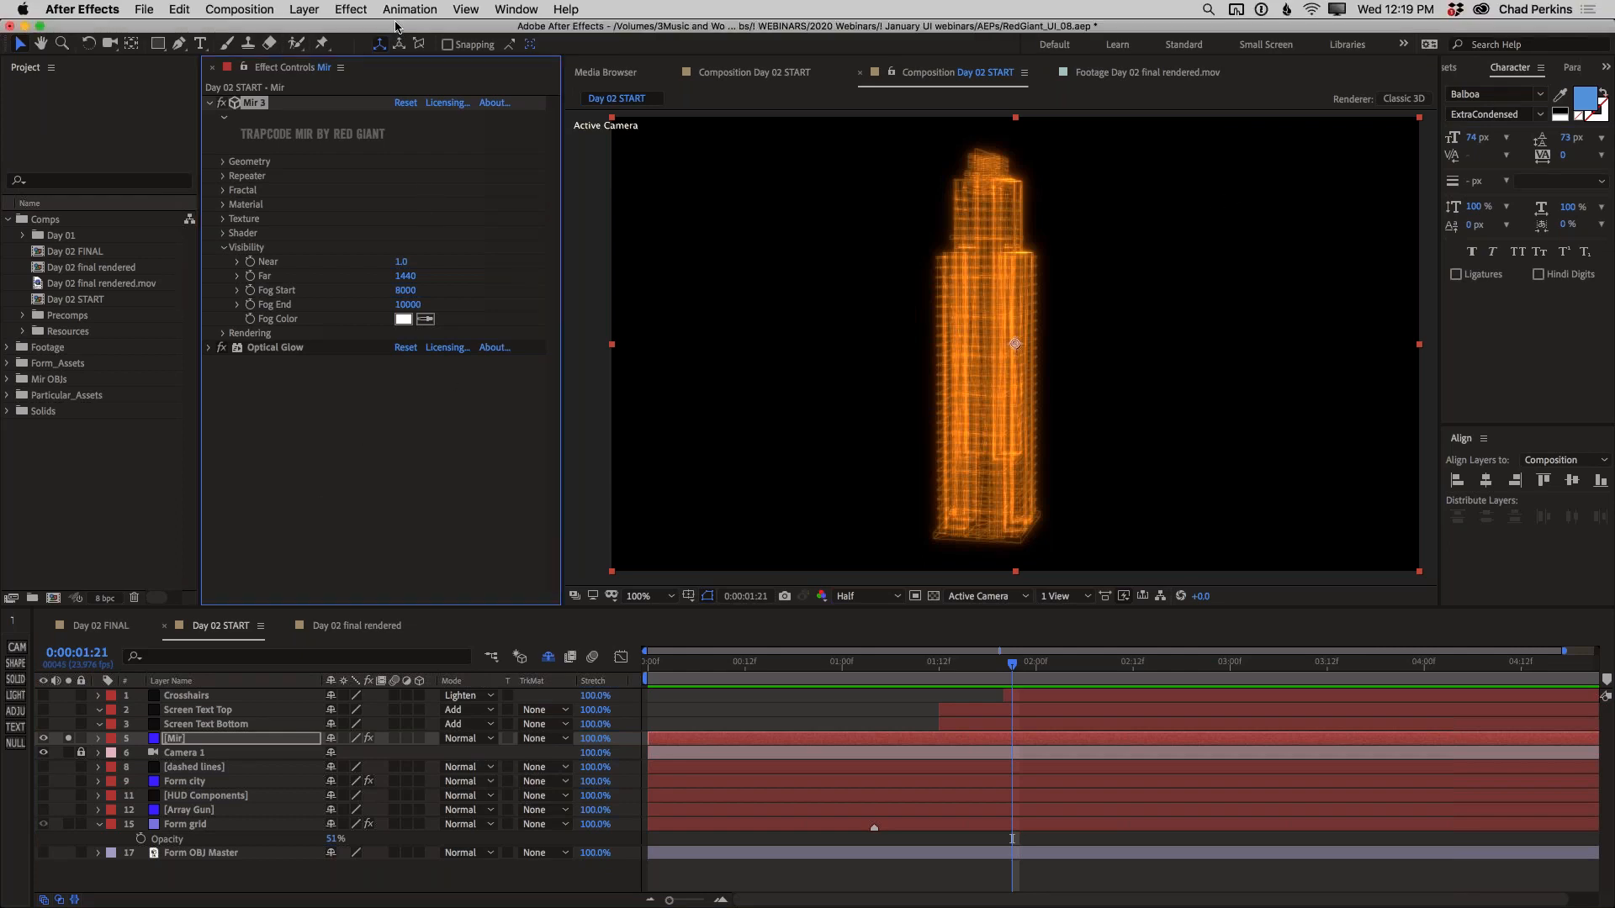
pyautogui.click(352, 10)
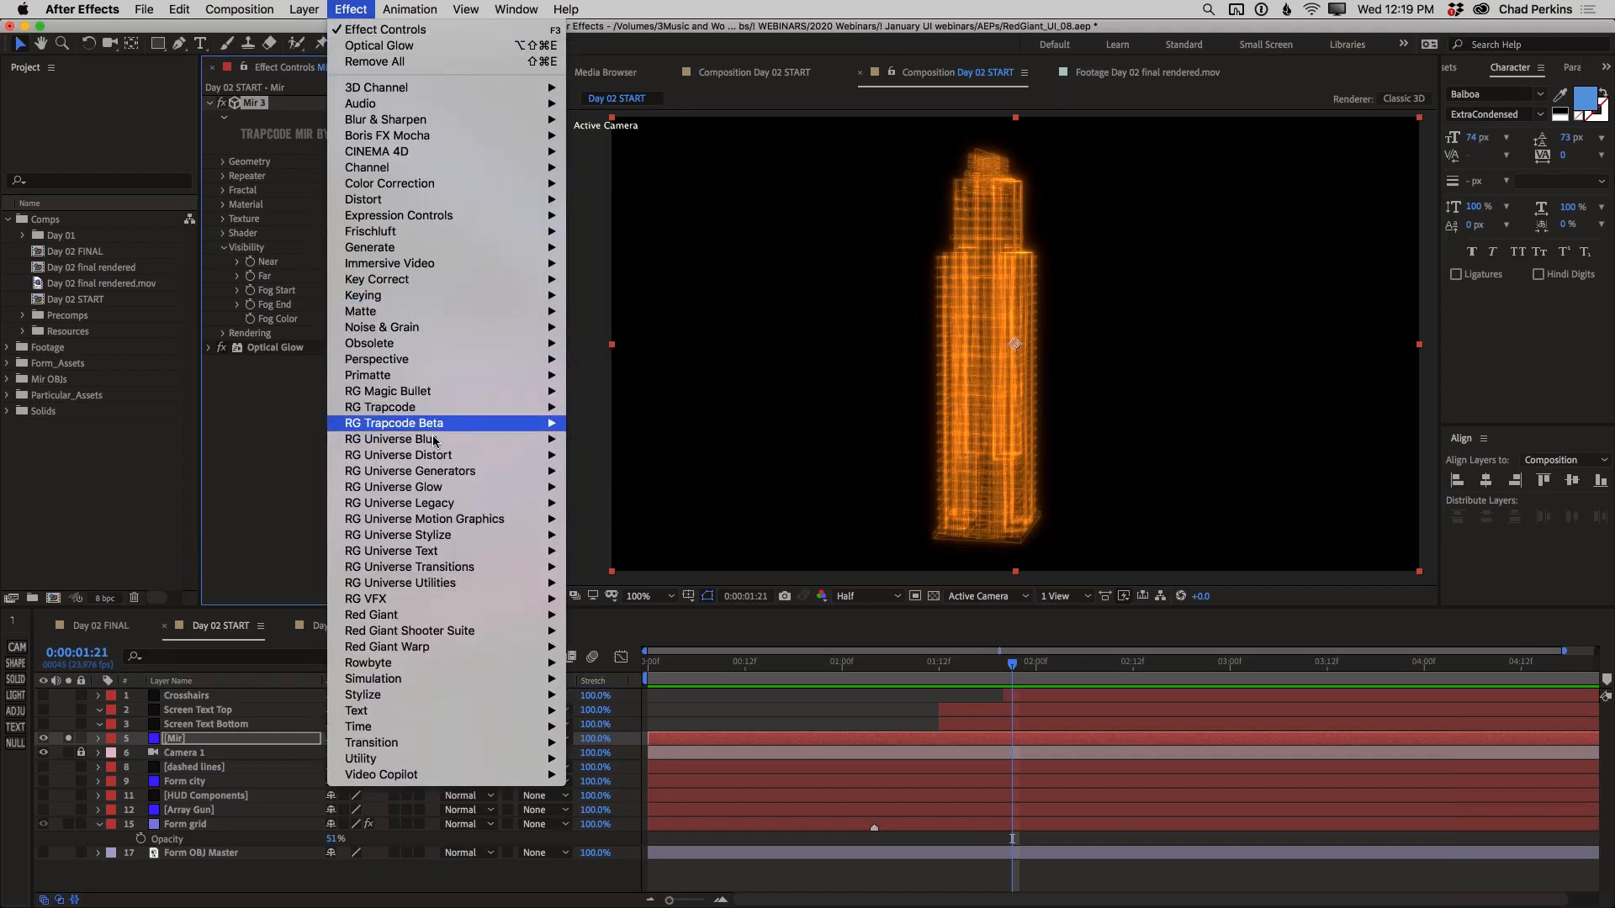
pyautogui.moveTo(434, 443)
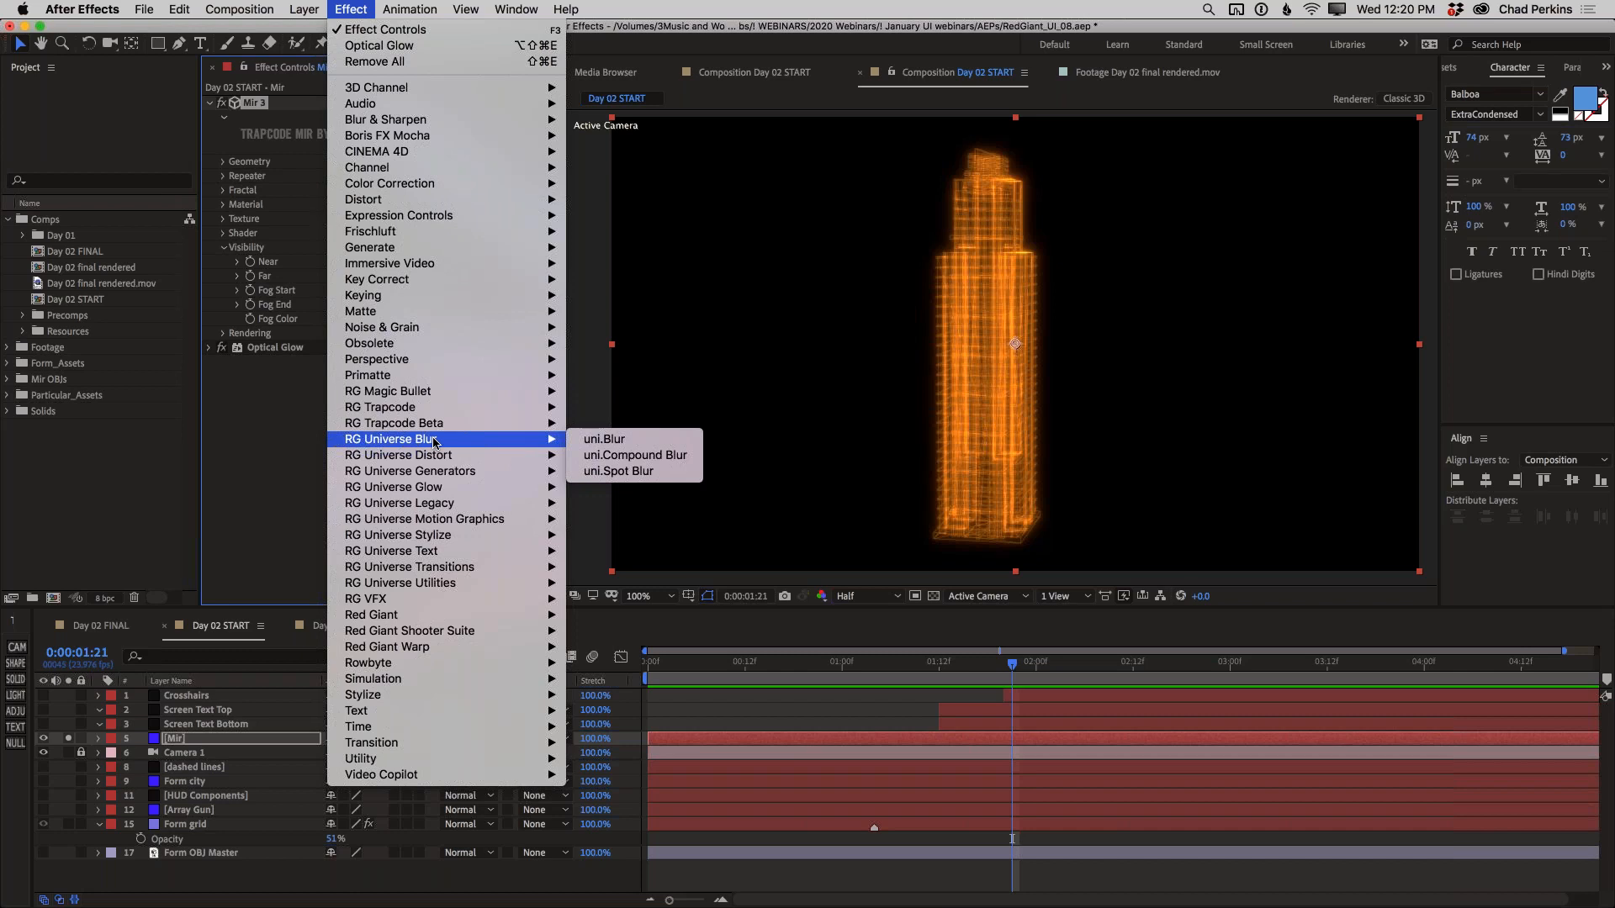
pyautogui.click(274, 529)
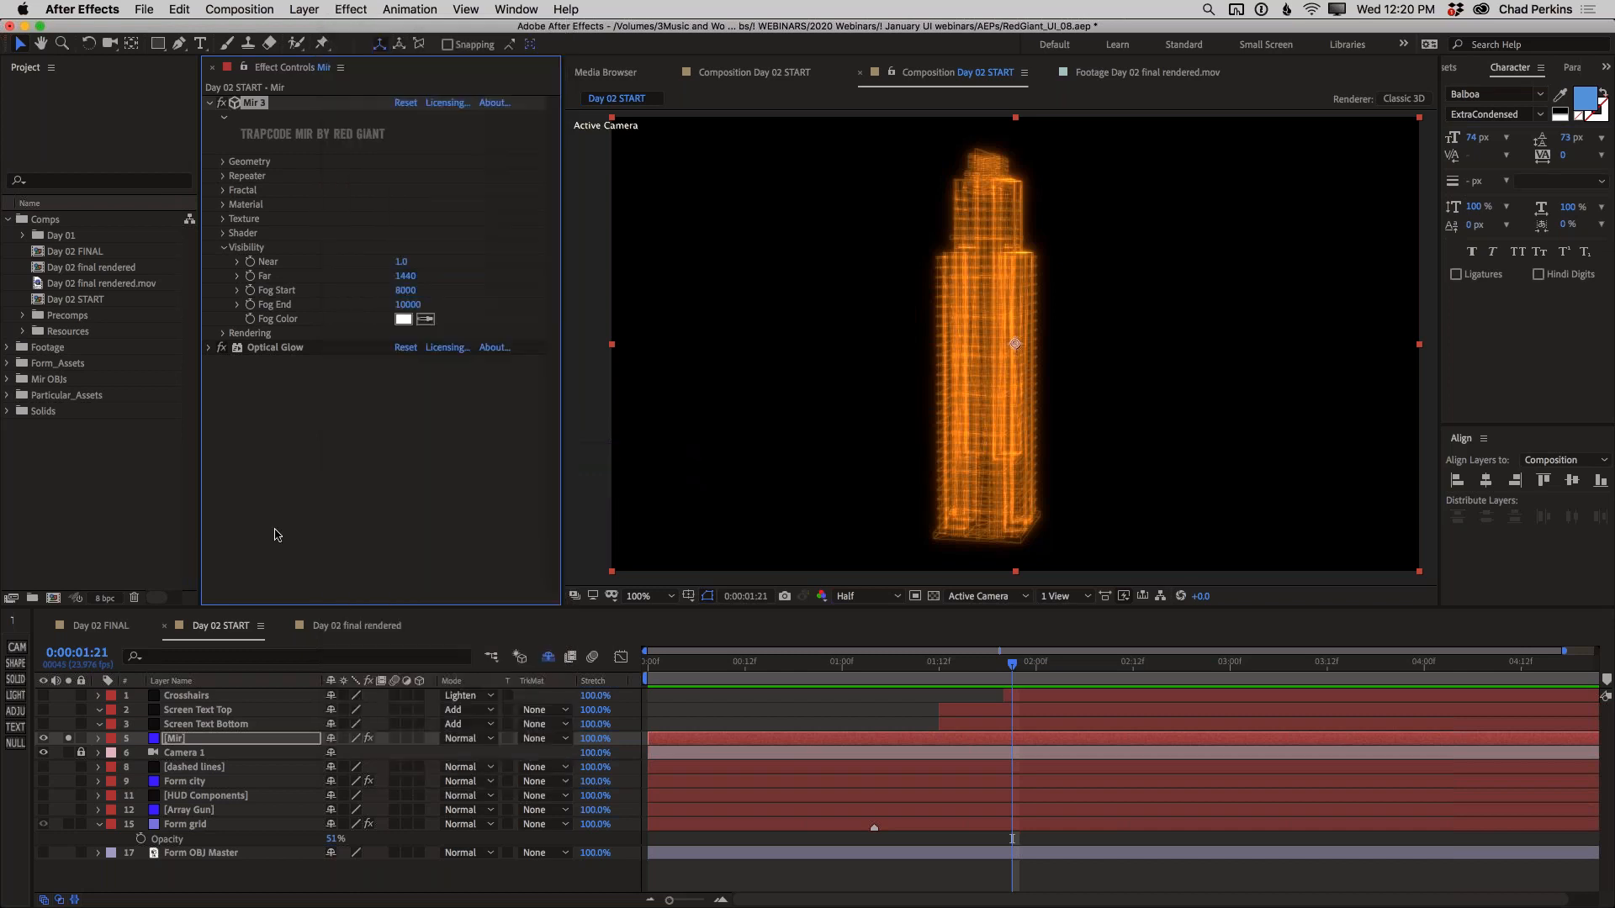
# Make the Array Gun layer visible and solo it in place of the Mir layer
pyautogui.click(42, 809)
pyautogui.click(69, 810)
pyautogui.click(69, 739)
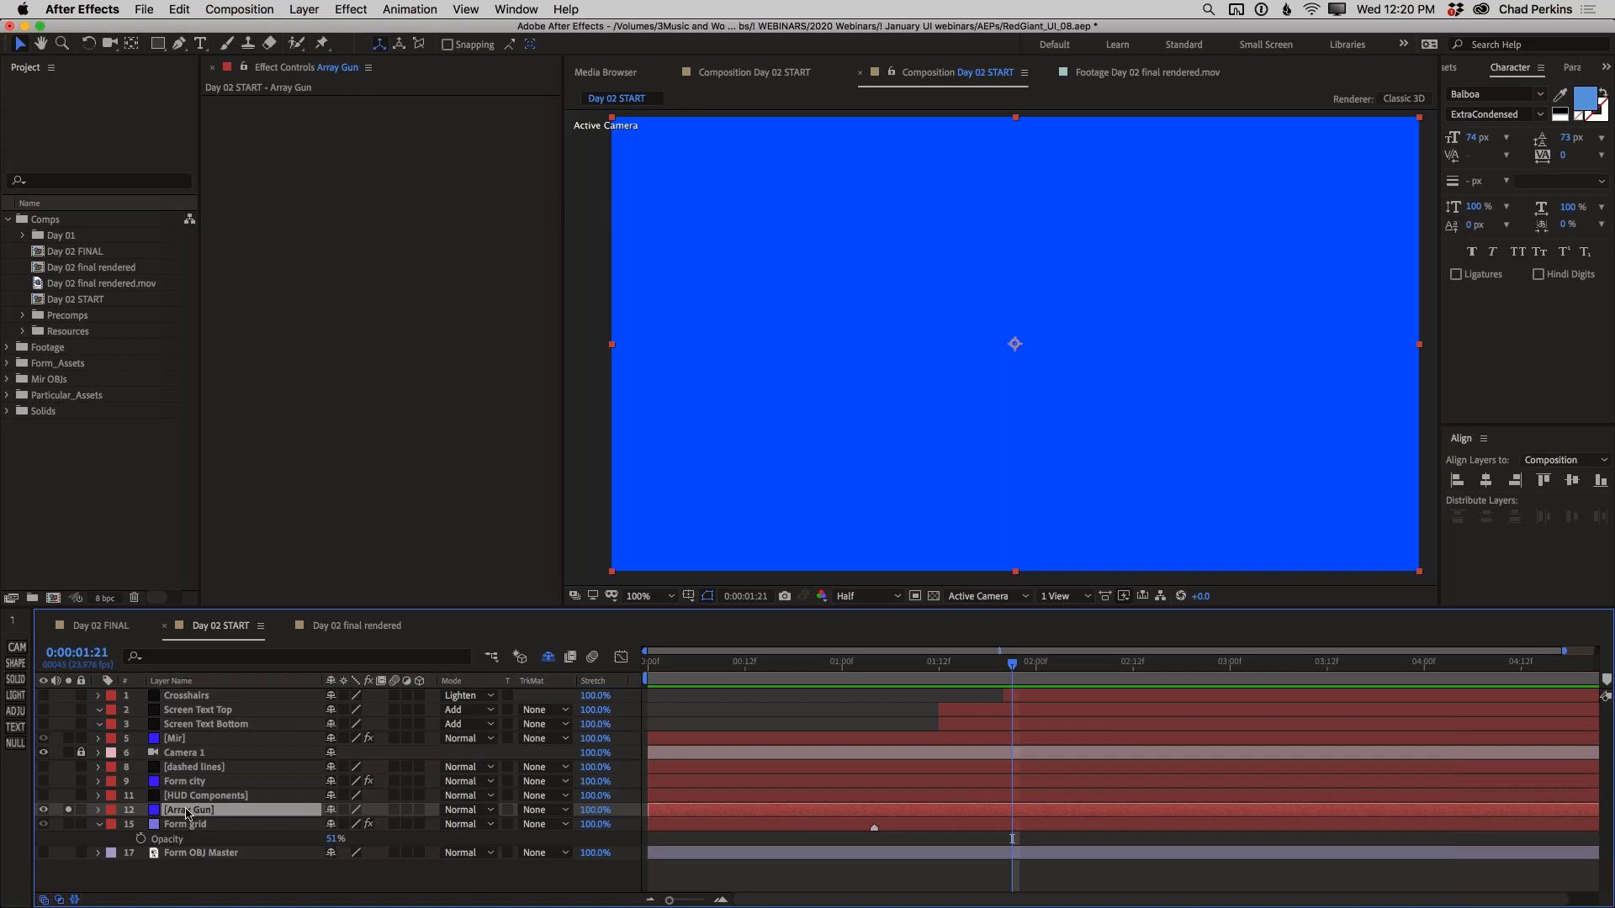
# Search the effects for "array" and apply the match to the Array Gun layer
pyautogui.hotkey('ctrl', 'space')
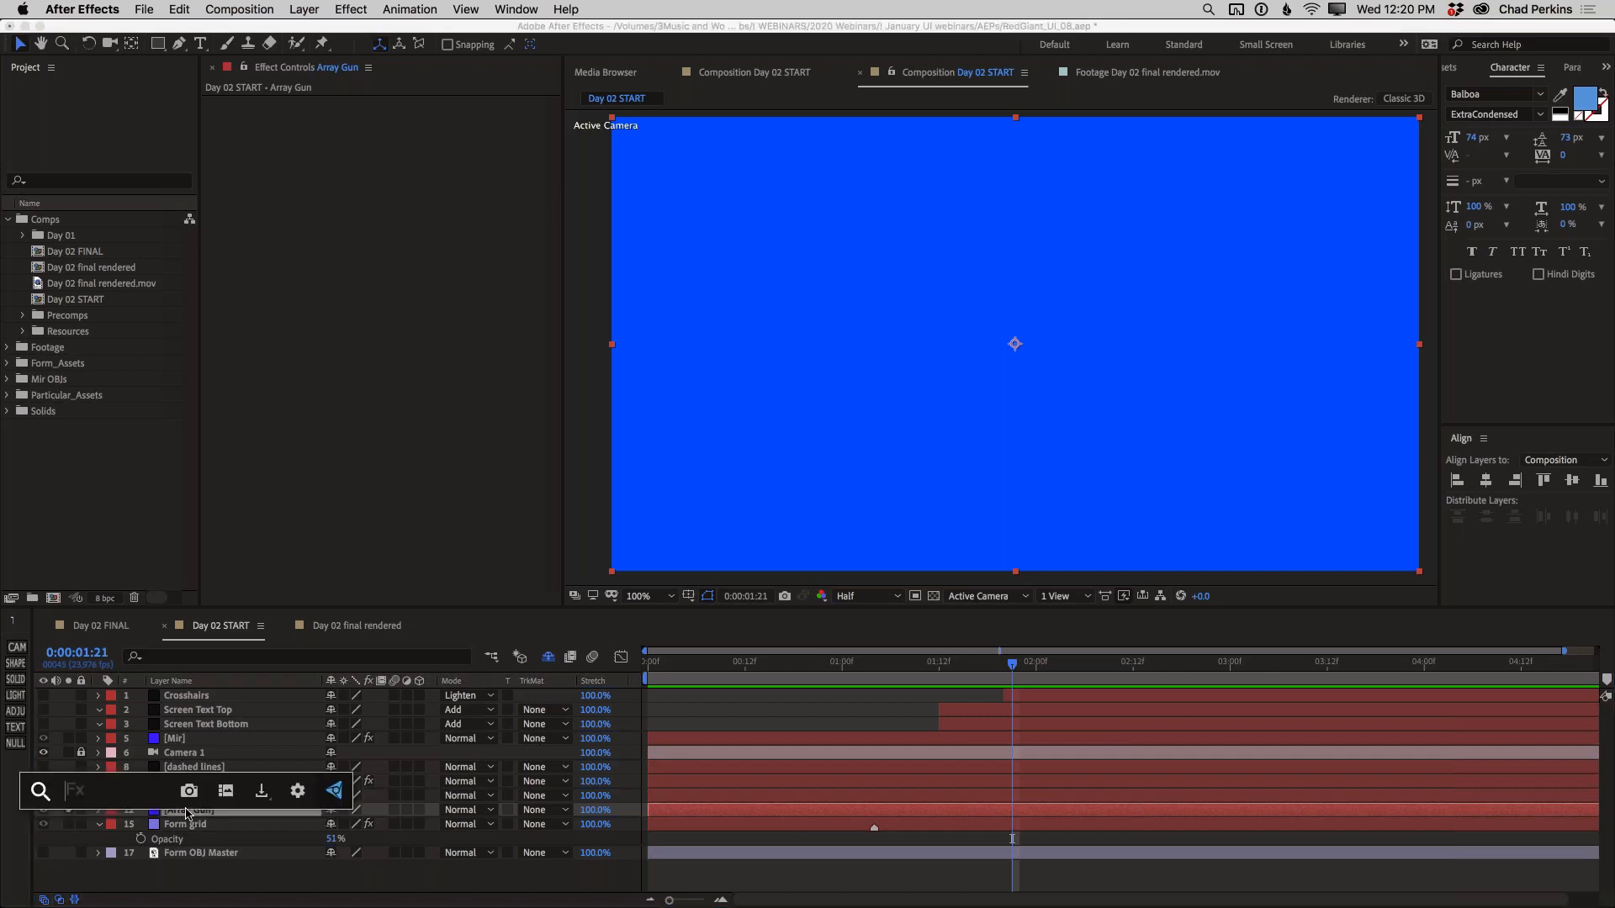
pyautogui.write('array')
pyautogui.press('Return')
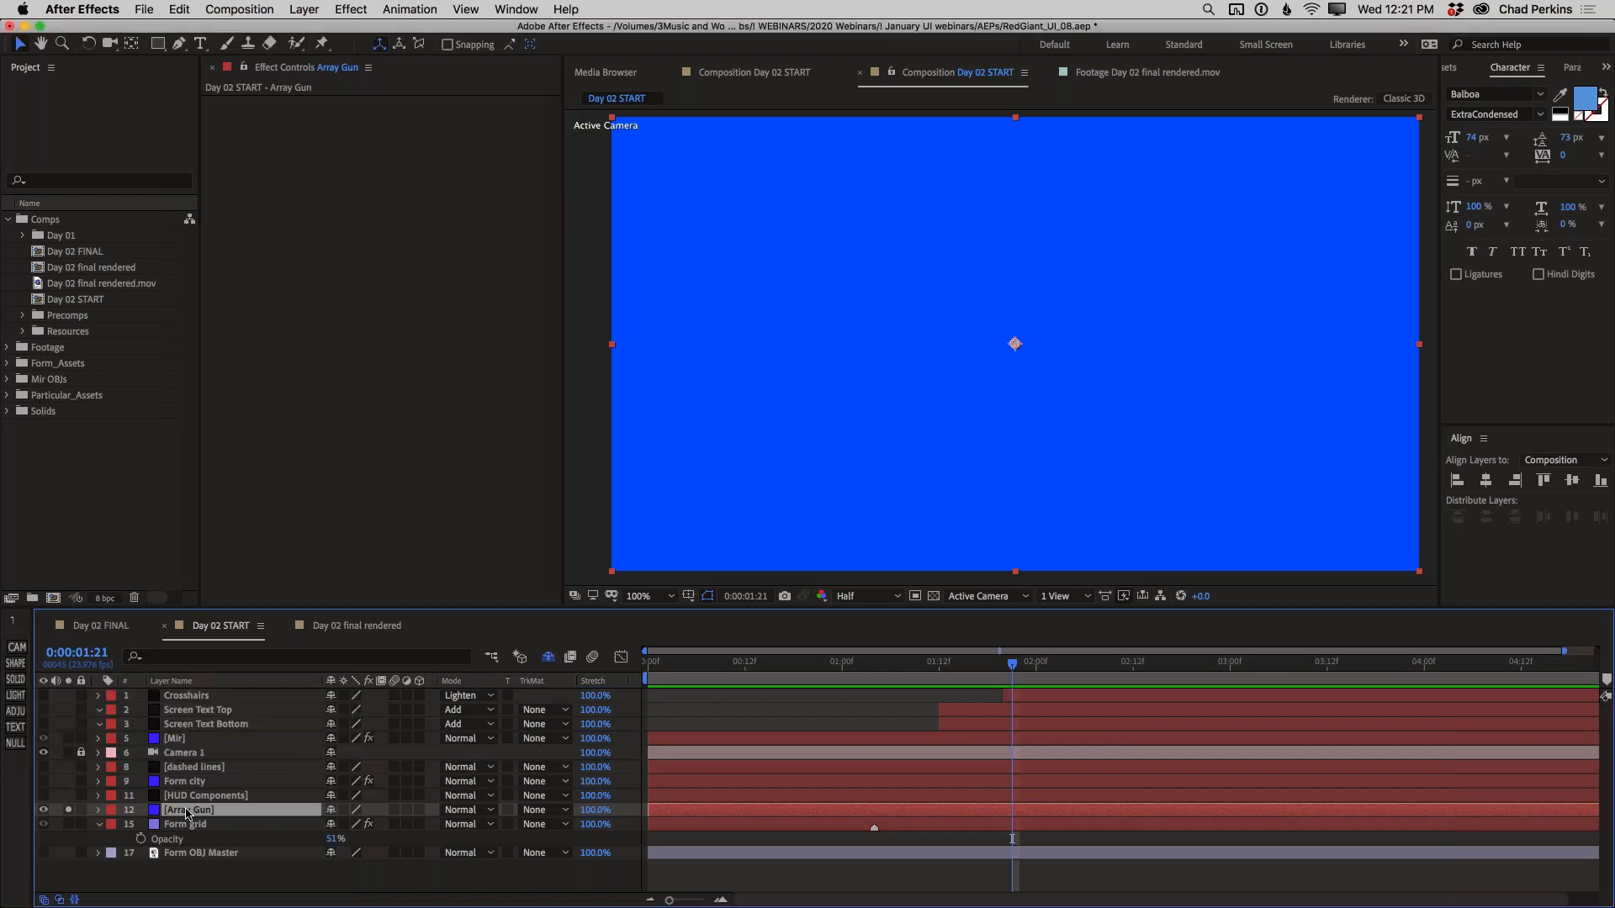
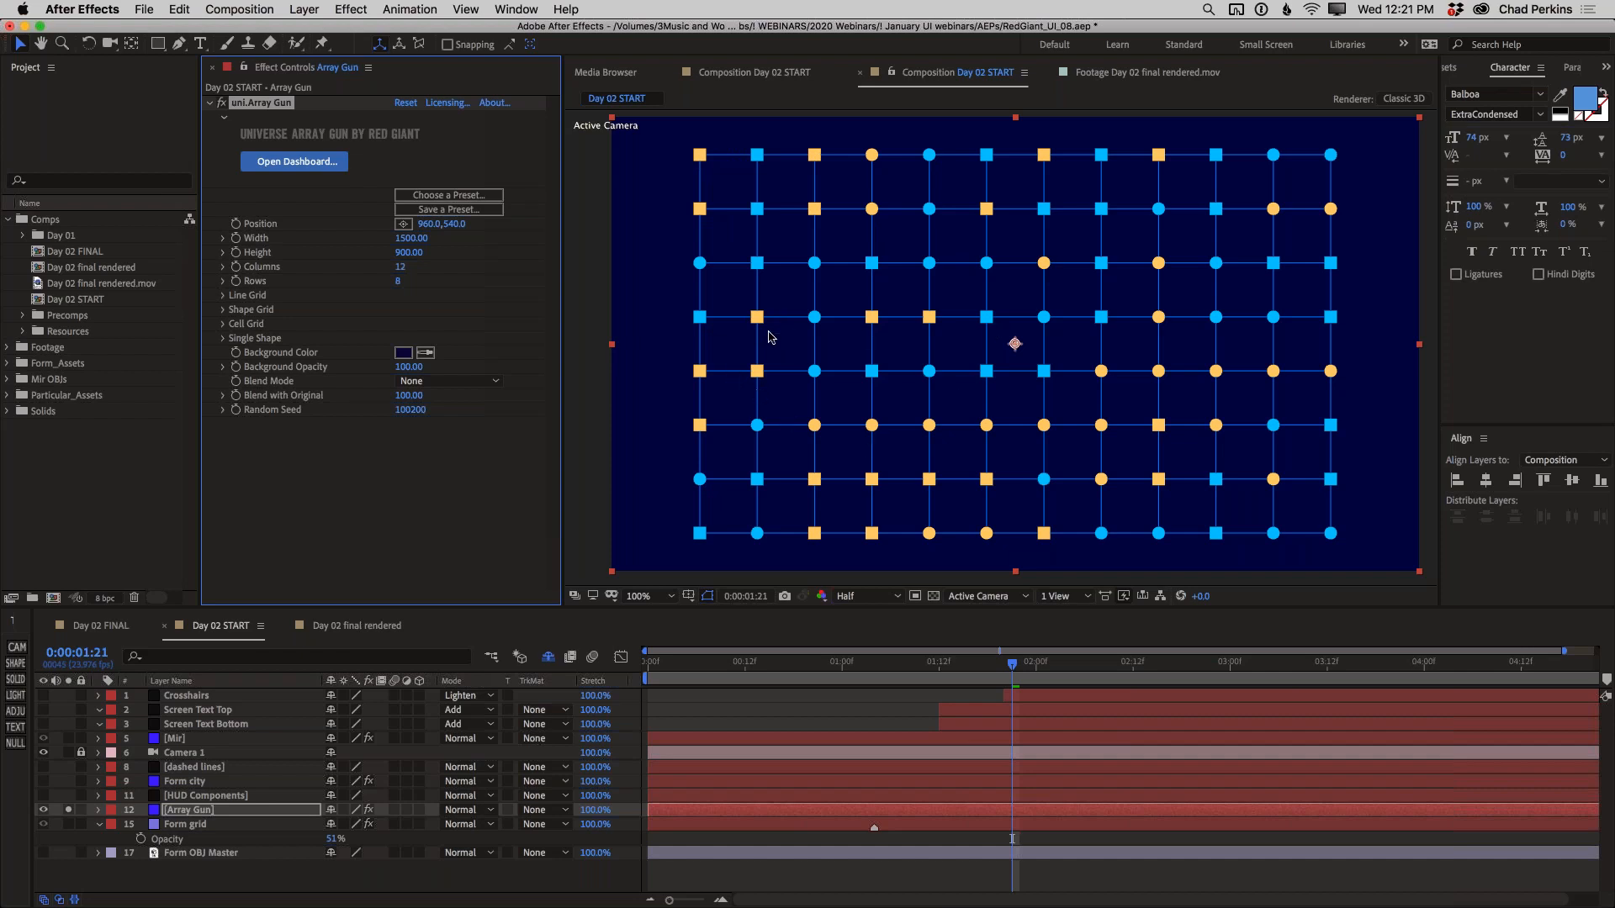
# Turn off Draw Grid in Array Gun's Line Grid settings
pyautogui.click(222, 296)
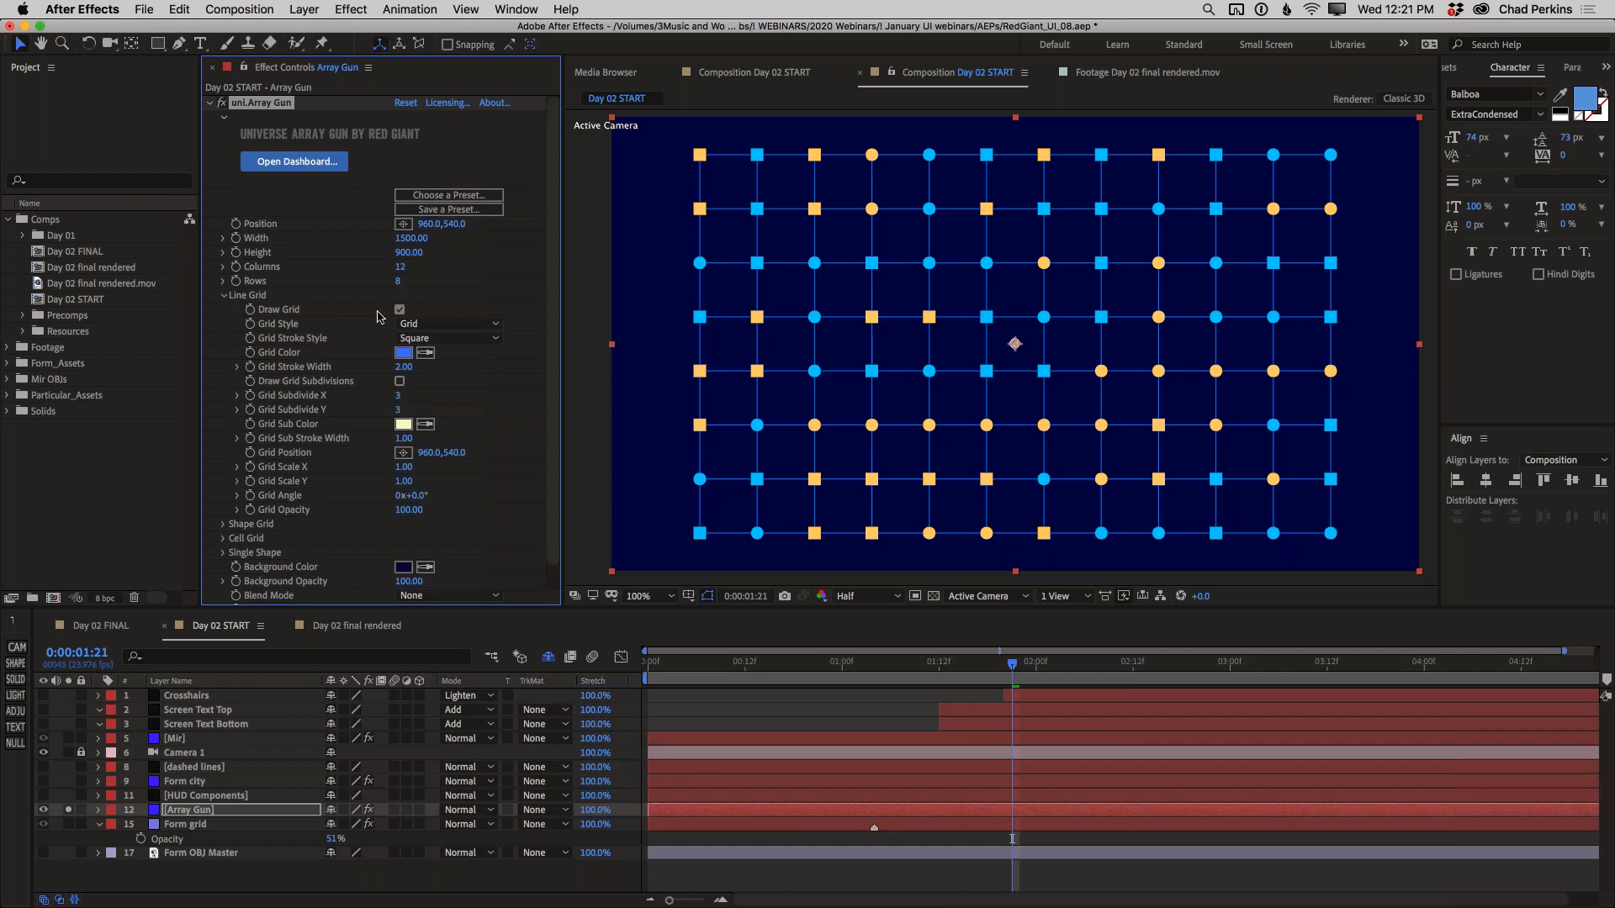
pyautogui.click(222, 296)
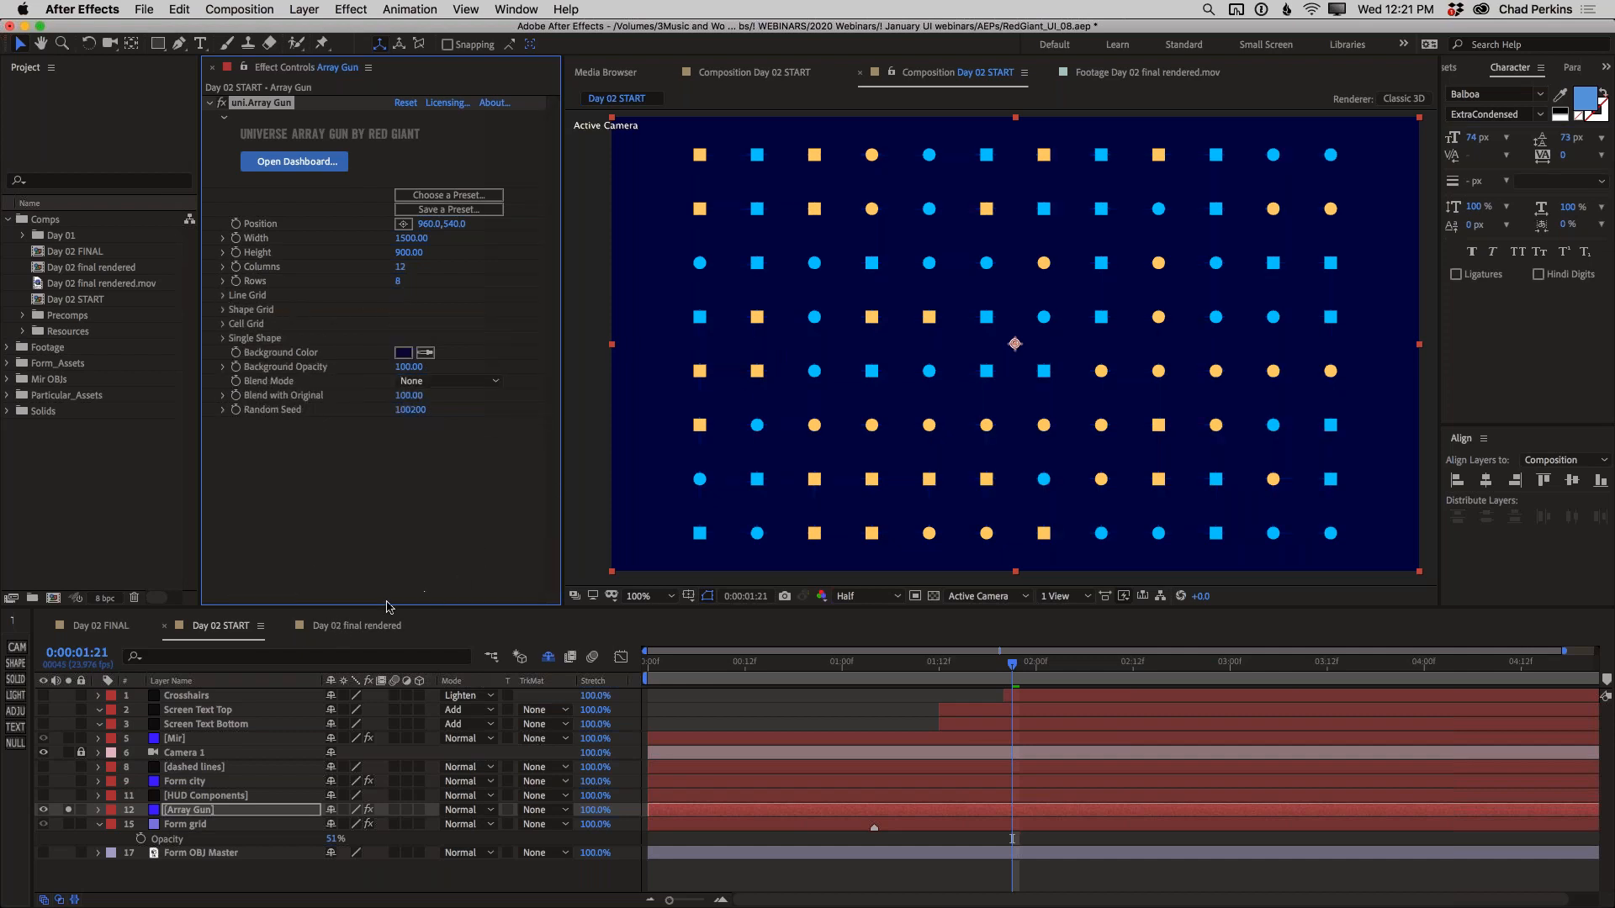
# Play the Day 02 final rendered composition from its beginning as a reference, and return to Day 02 START
pyautogui.click(371, 623)
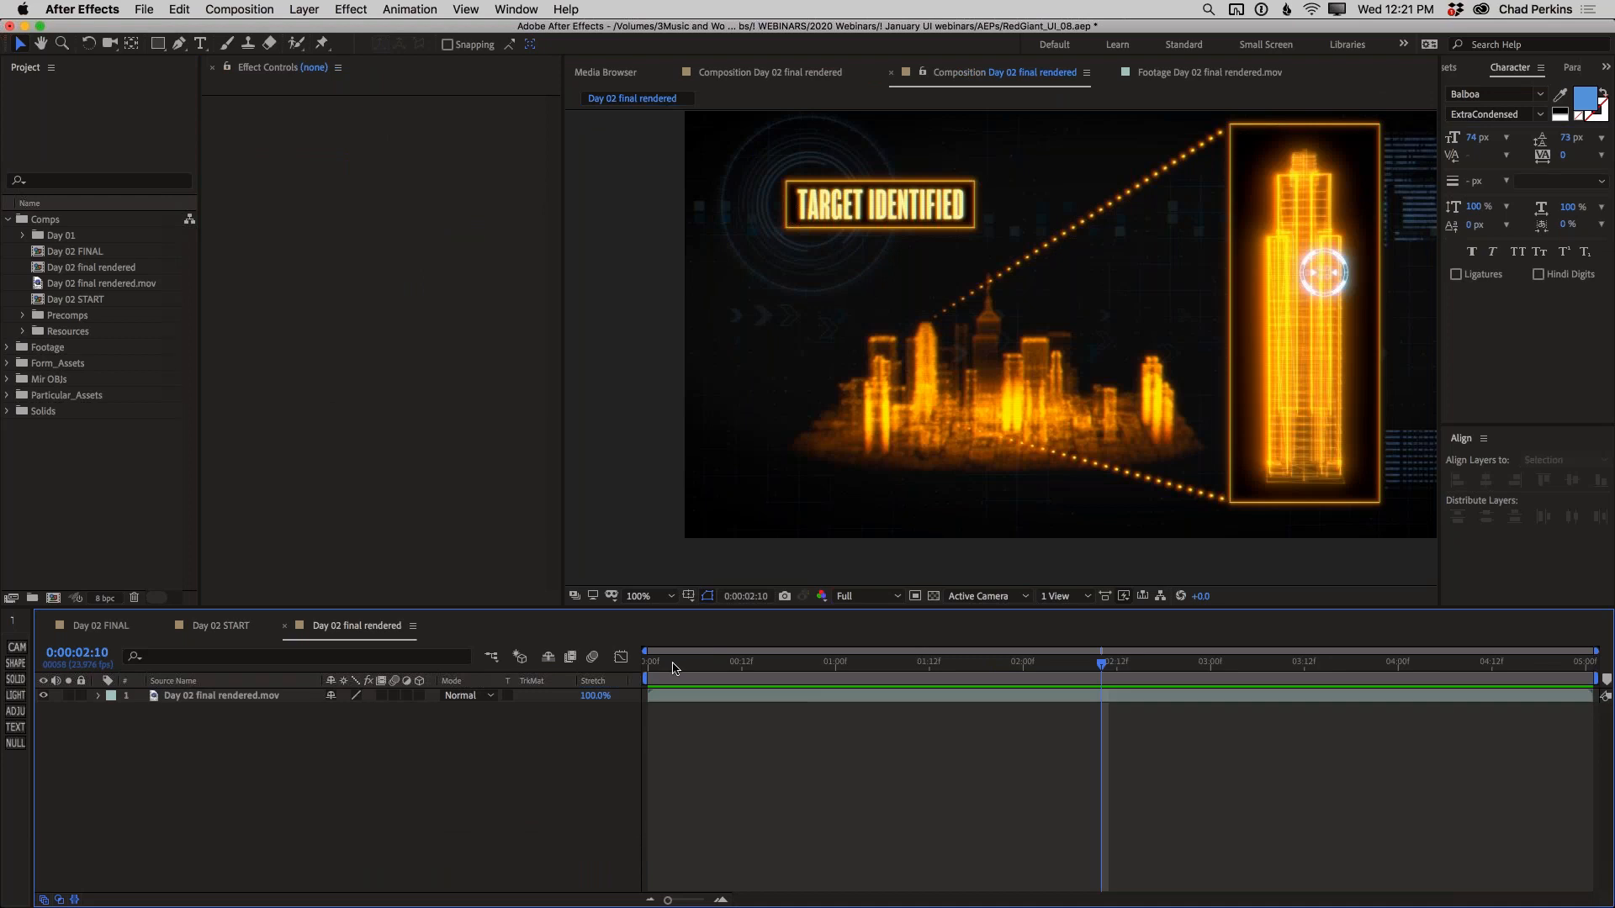
pyautogui.click(658, 663)
pyautogui.moveTo(683, 667); pyautogui.dragTo(656, 664)
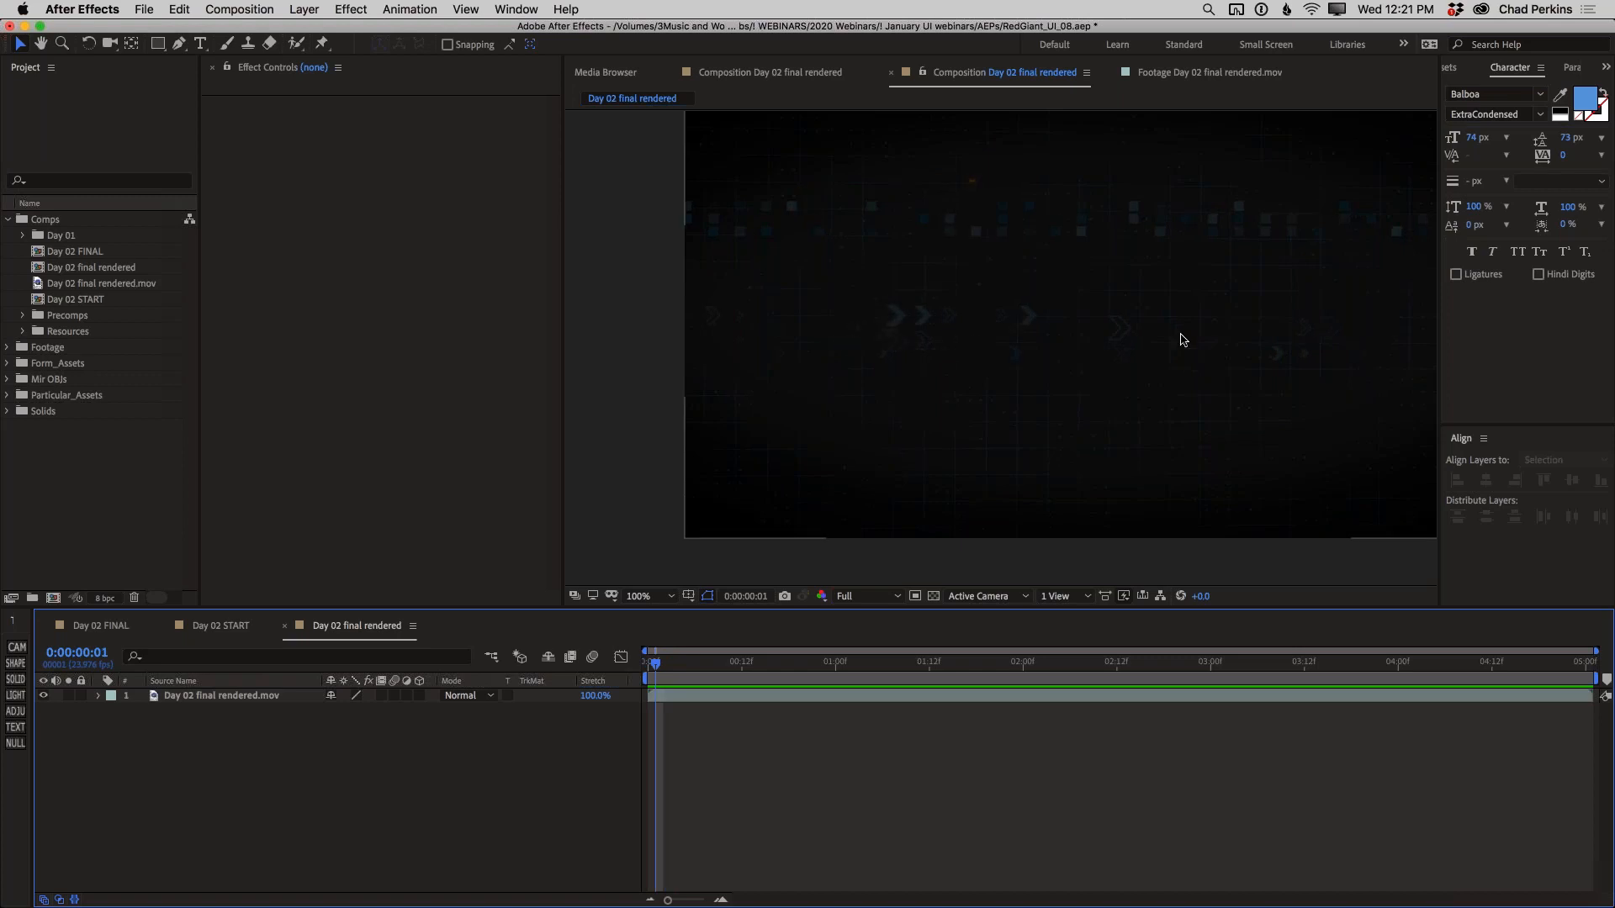
pyautogui.press('space')
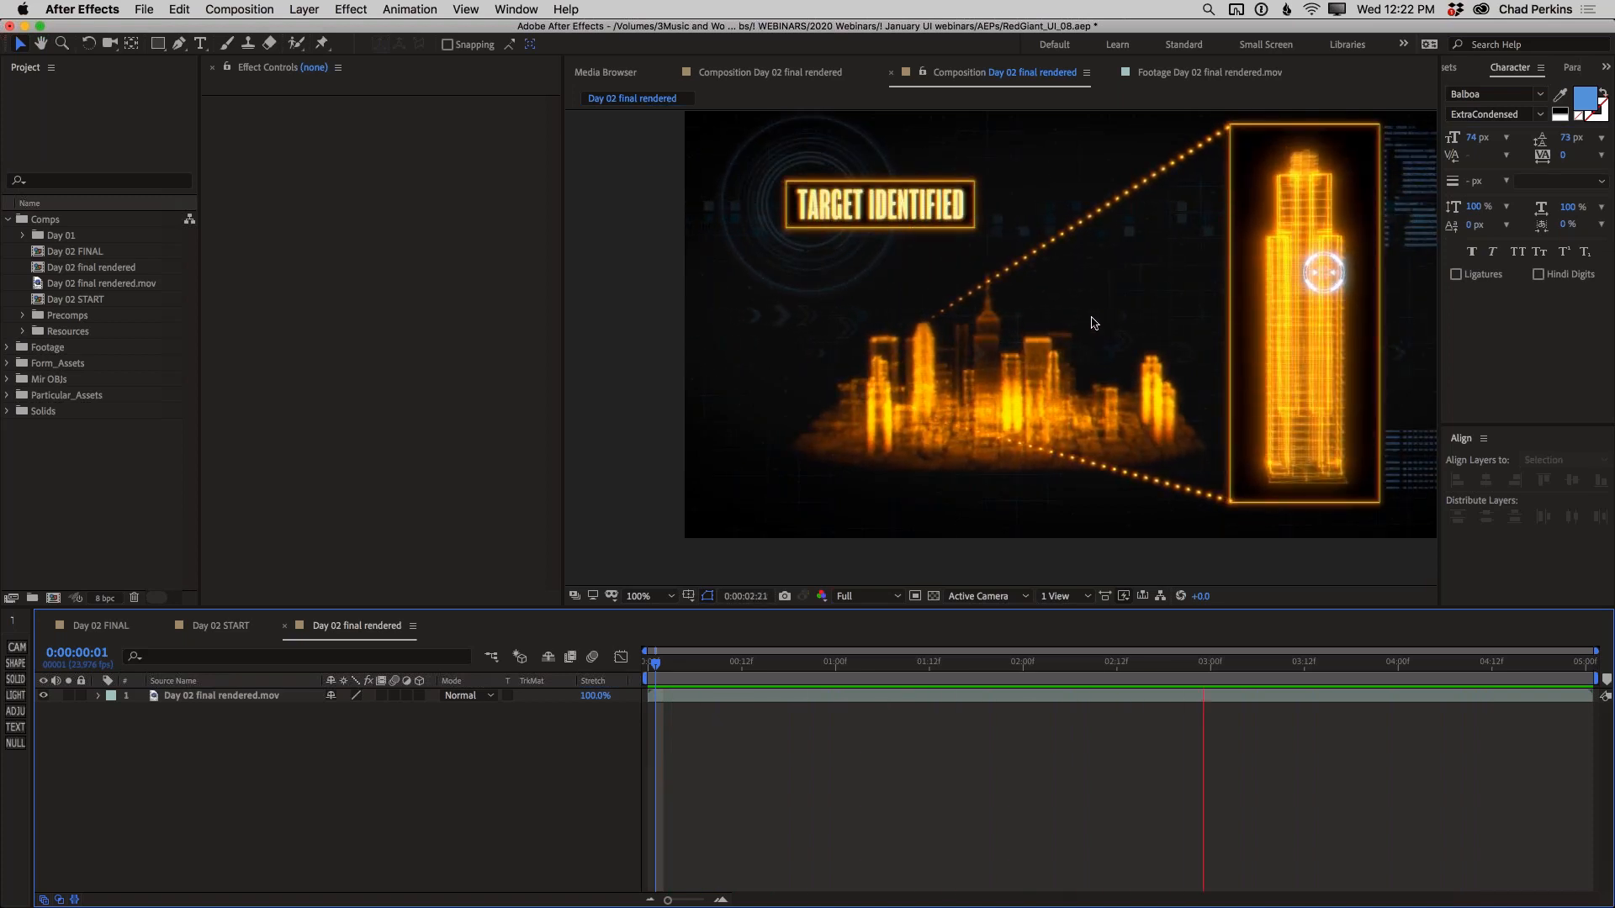
pyautogui.click(229, 624)
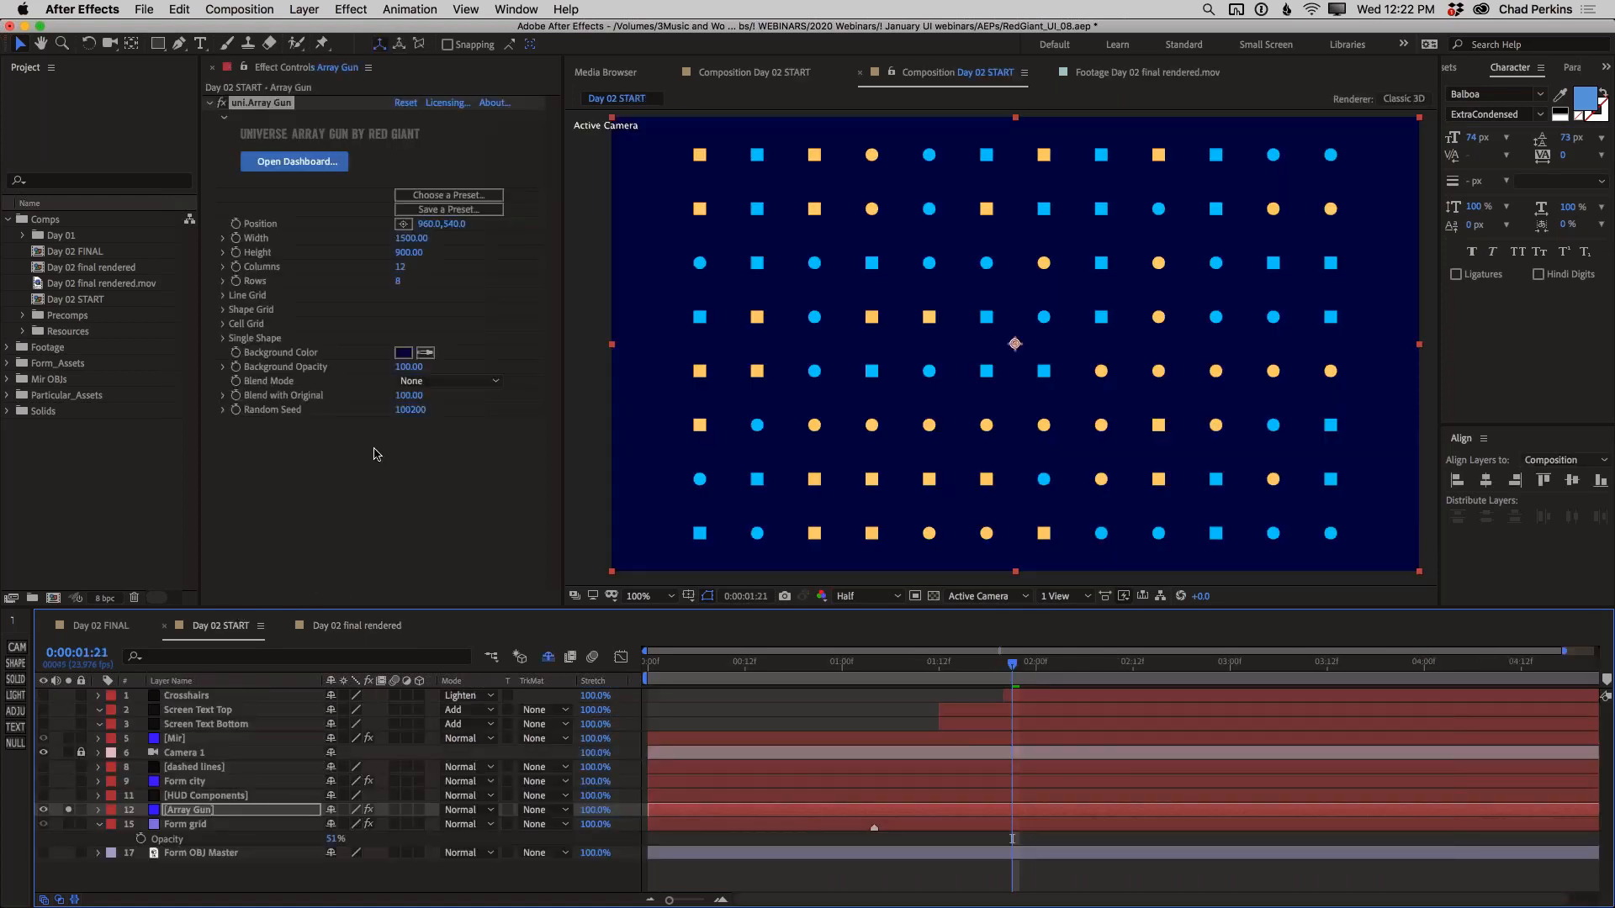
# Set Array Gun's Background Opacity to 0 and its Width to 4000
pyautogui.click(410, 409)
pyautogui.moveTo(409, 367); pyautogui.dragTo(265, 370)
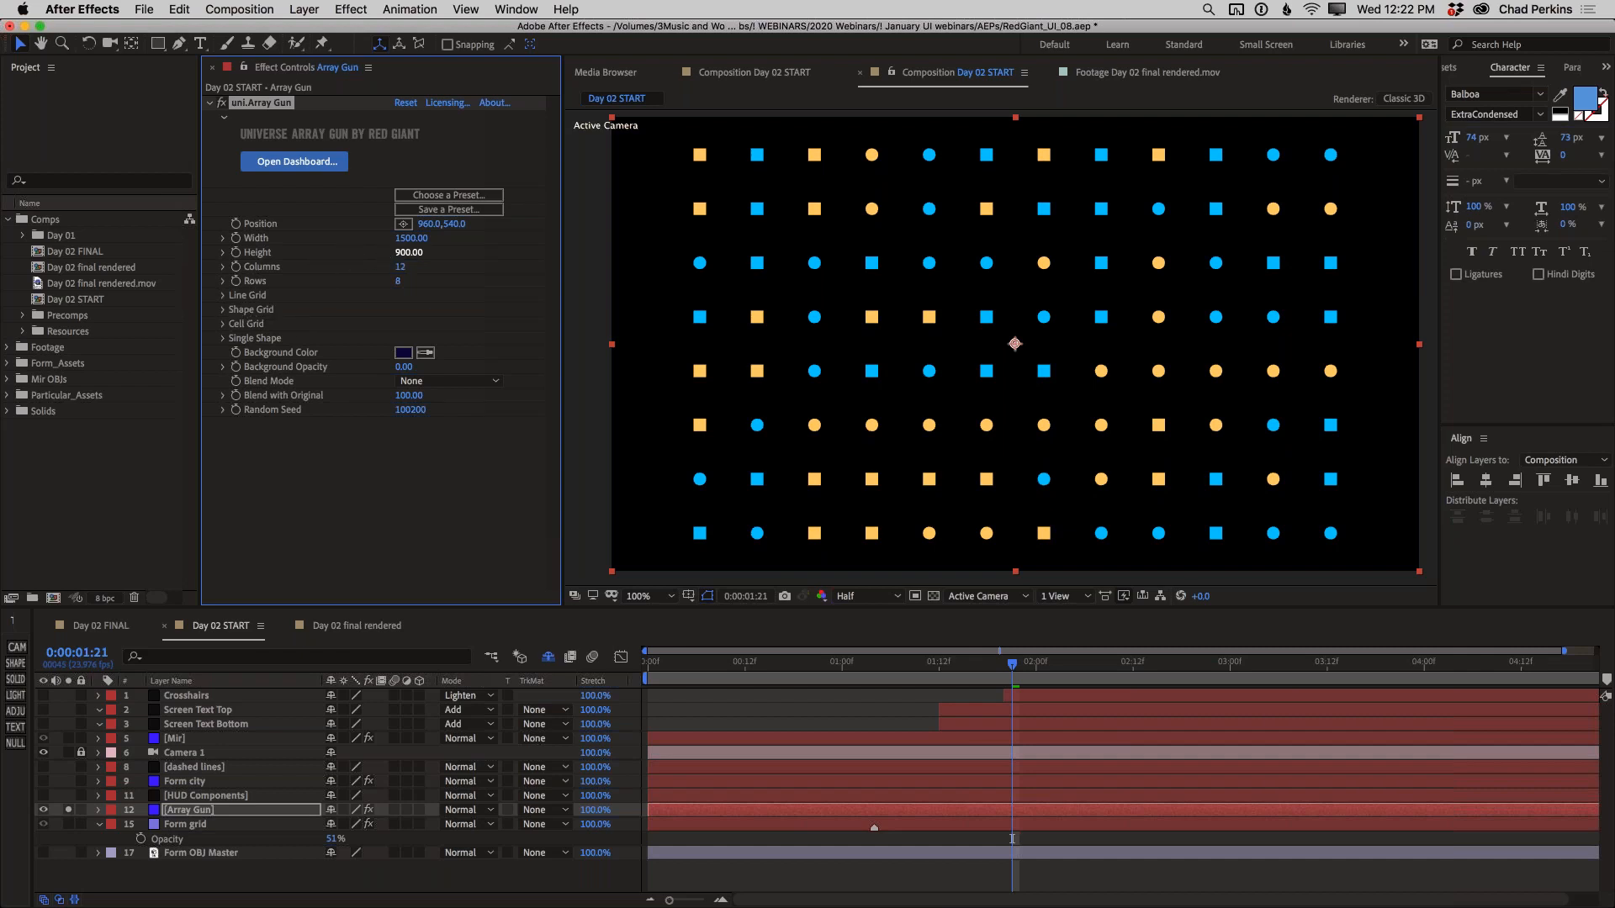
pyautogui.click(411, 238)
pyautogui.write('4000')
pyautogui.press('Return')
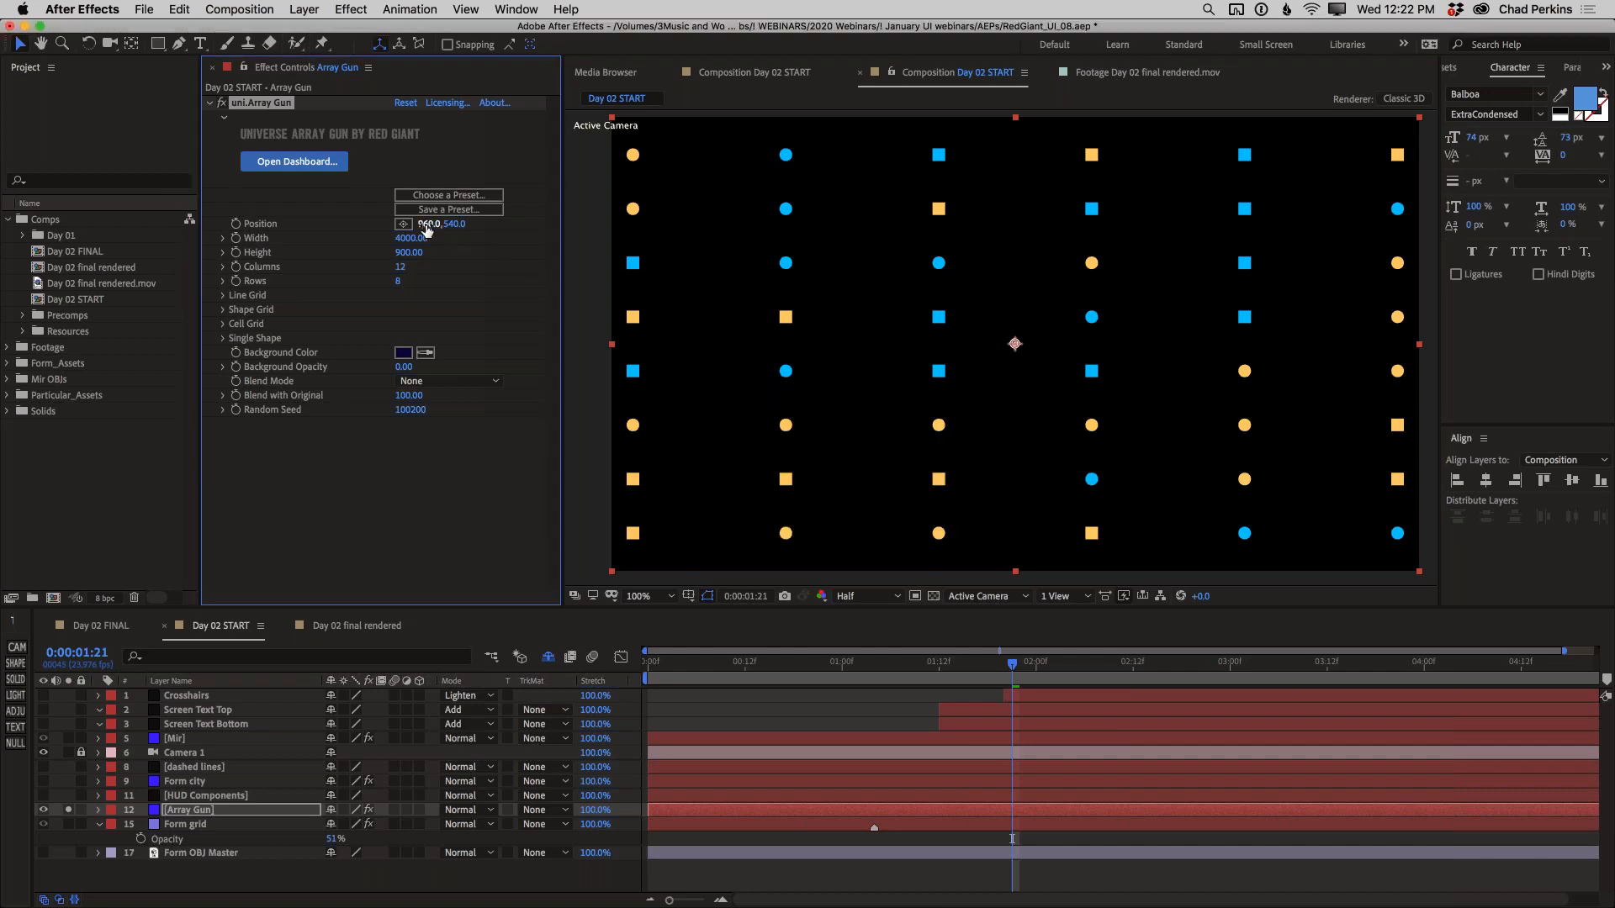
# Shift the Array Gun grid horizontally to an X position of 1422, undoing the extra shift beyond it
pyautogui.moveTo(439, 224); pyautogui.dragTo(749, 231)
pyautogui.moveTo(429, 224); pyautogui.dragTo(660, 222)
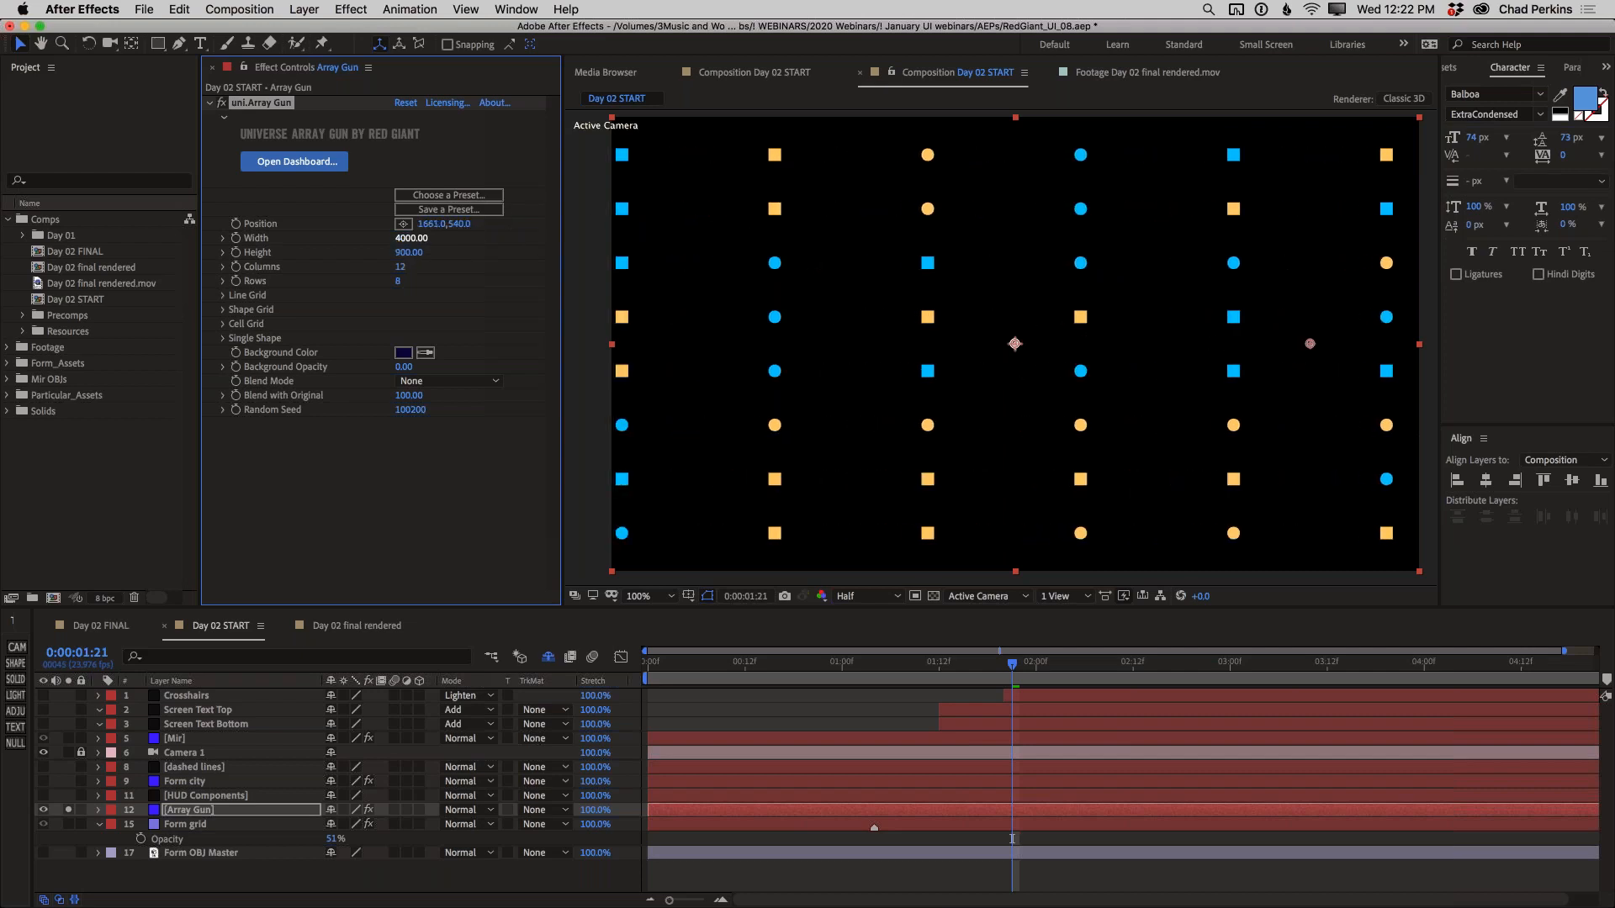
pyautogui.hotkey('ctrl', 'z')
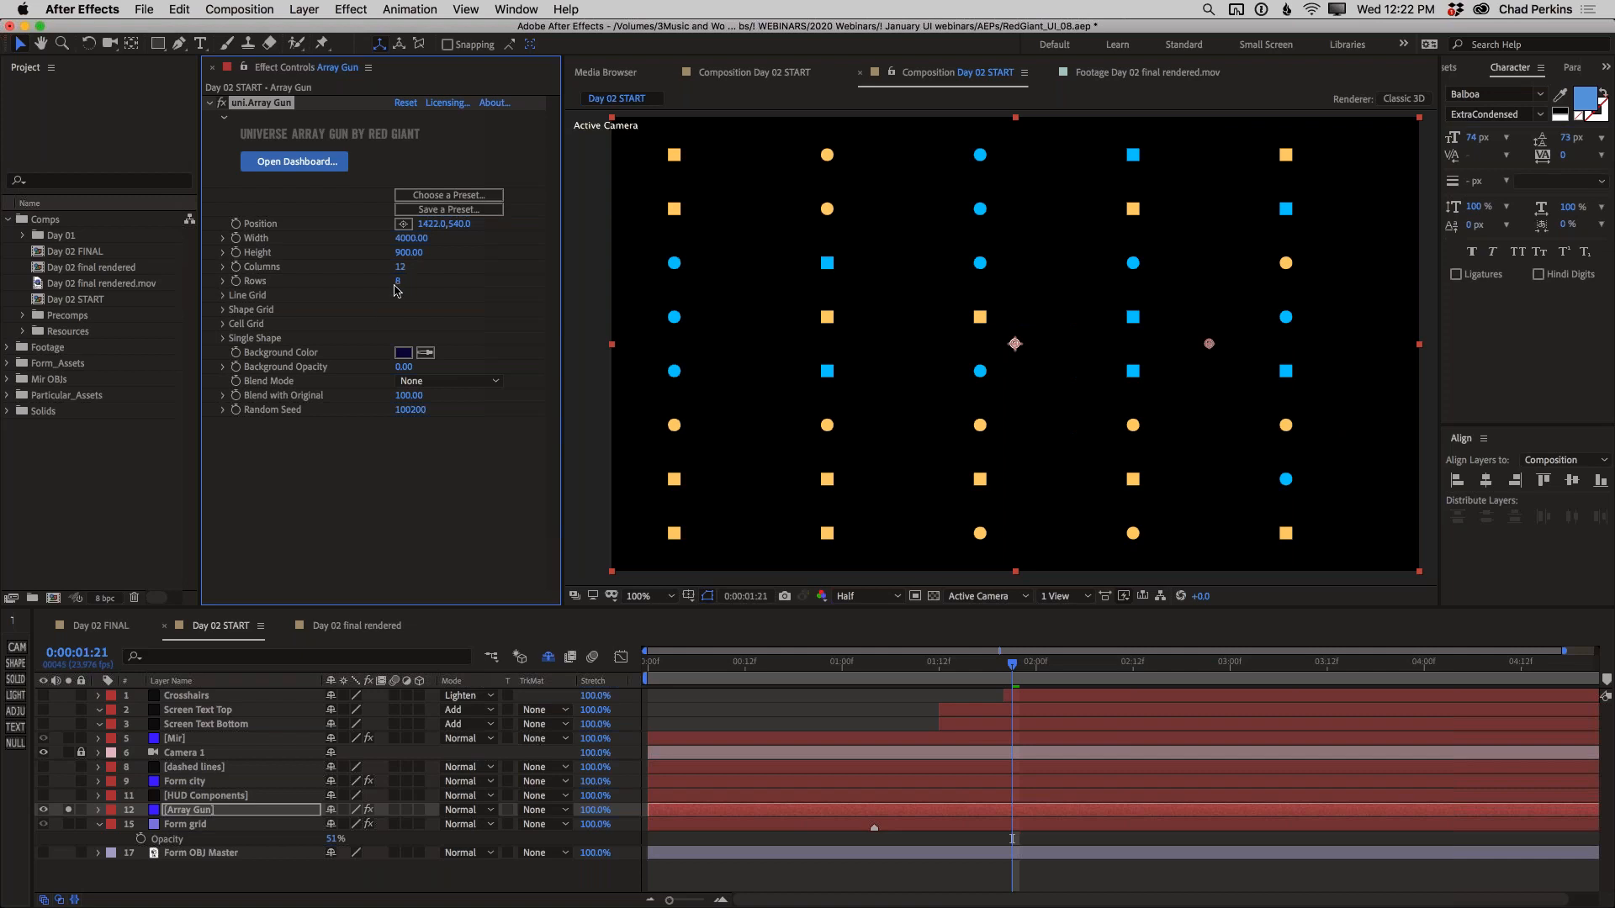
# Set the Array Gun grid's Height to 100, with 65 columns and 4 rows
pyautogui.click(410, 253)
pyautogui.press('Return')
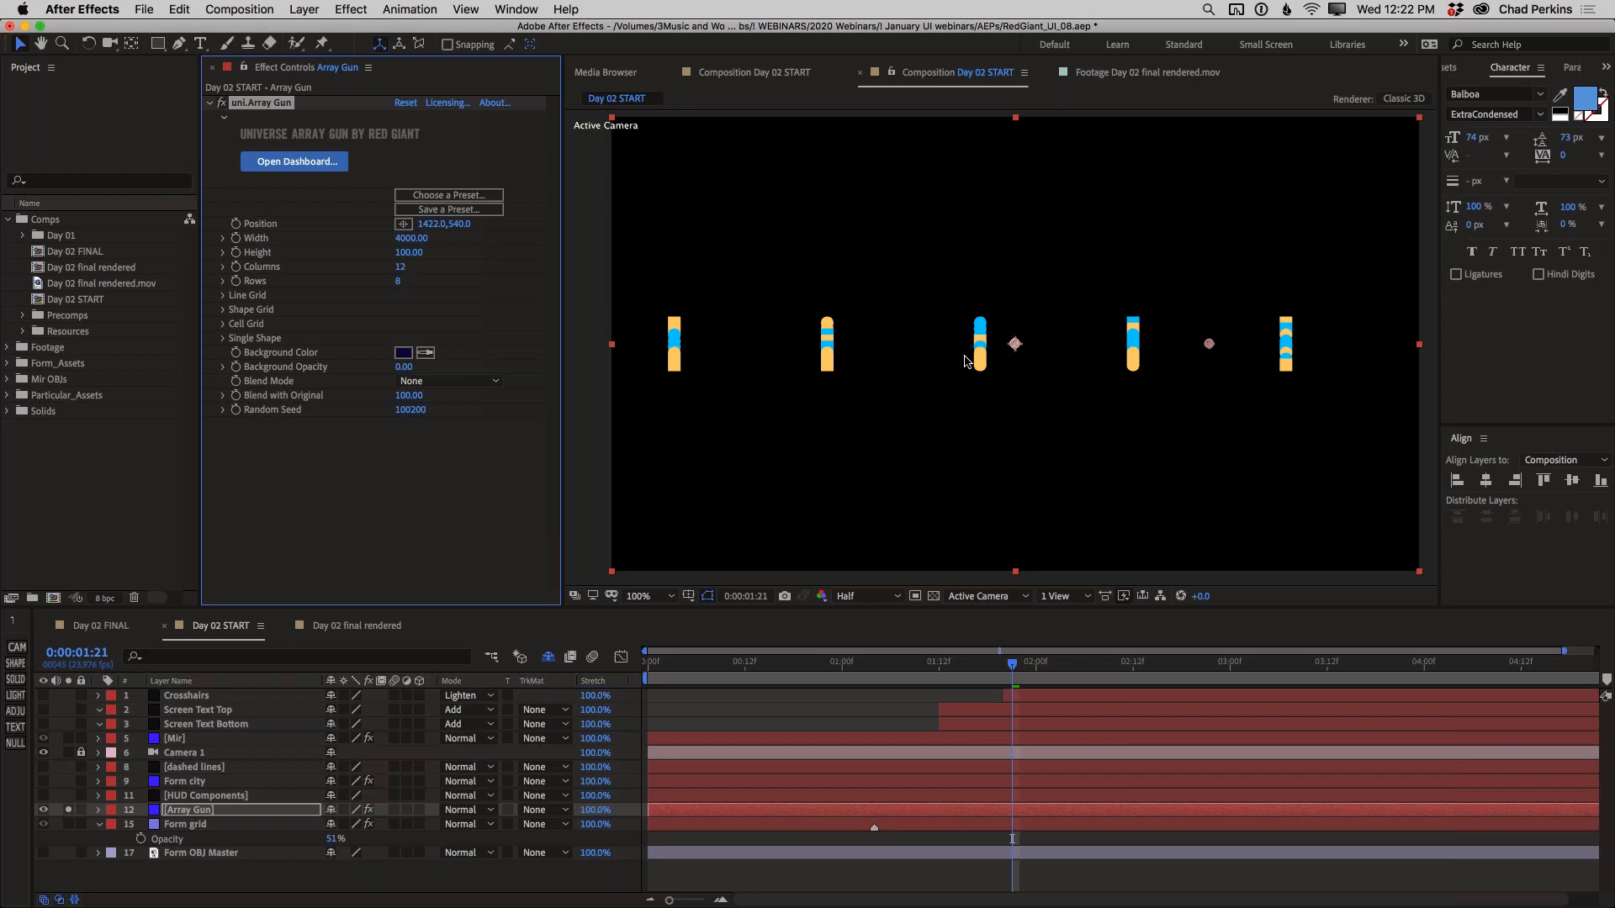
pyautogui.click(400, 267)
pyautogui.press('Return')
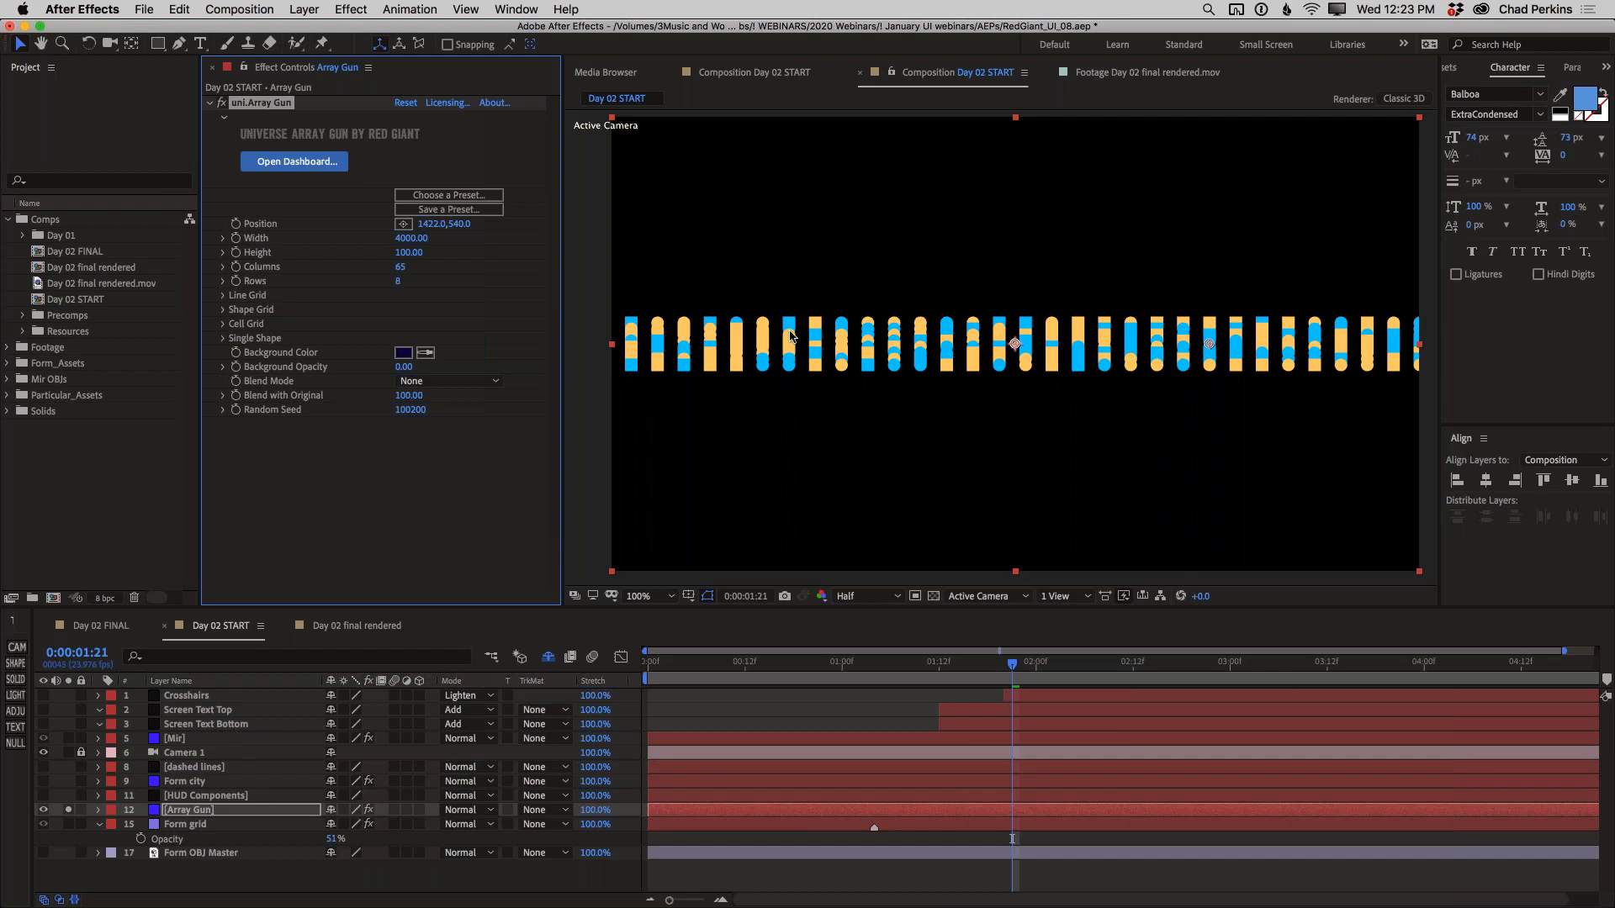
pyautogui.click(398, 281)
pyautogui.press('Return')
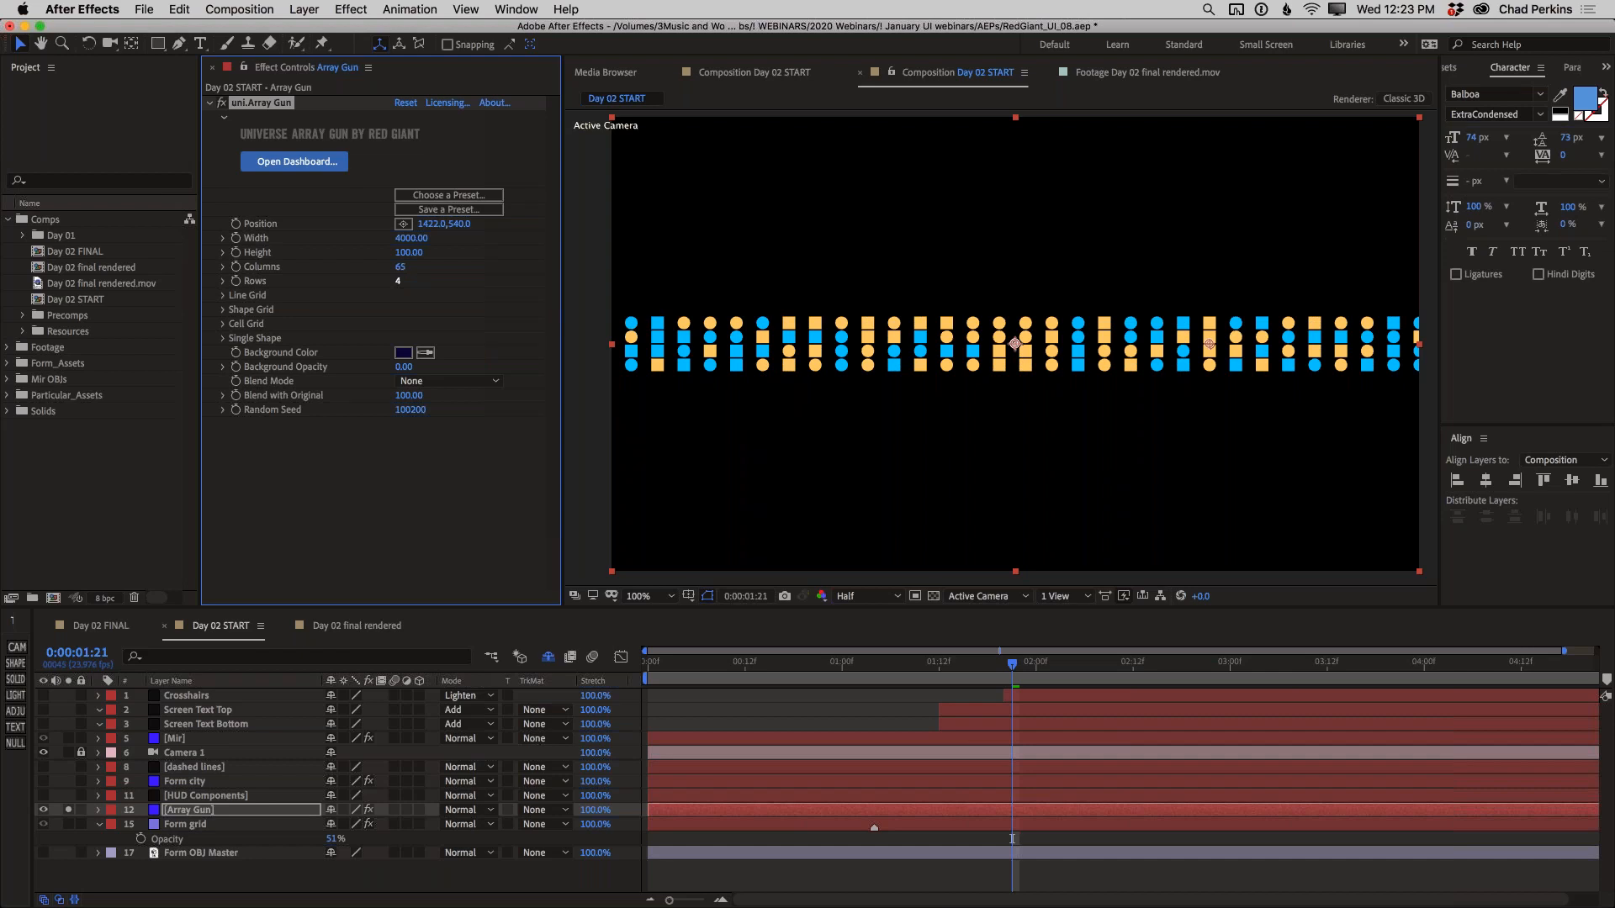
# Change Color A of the Shape Grid to the dark teal 0C657D
pyautogui.click(224, 310)
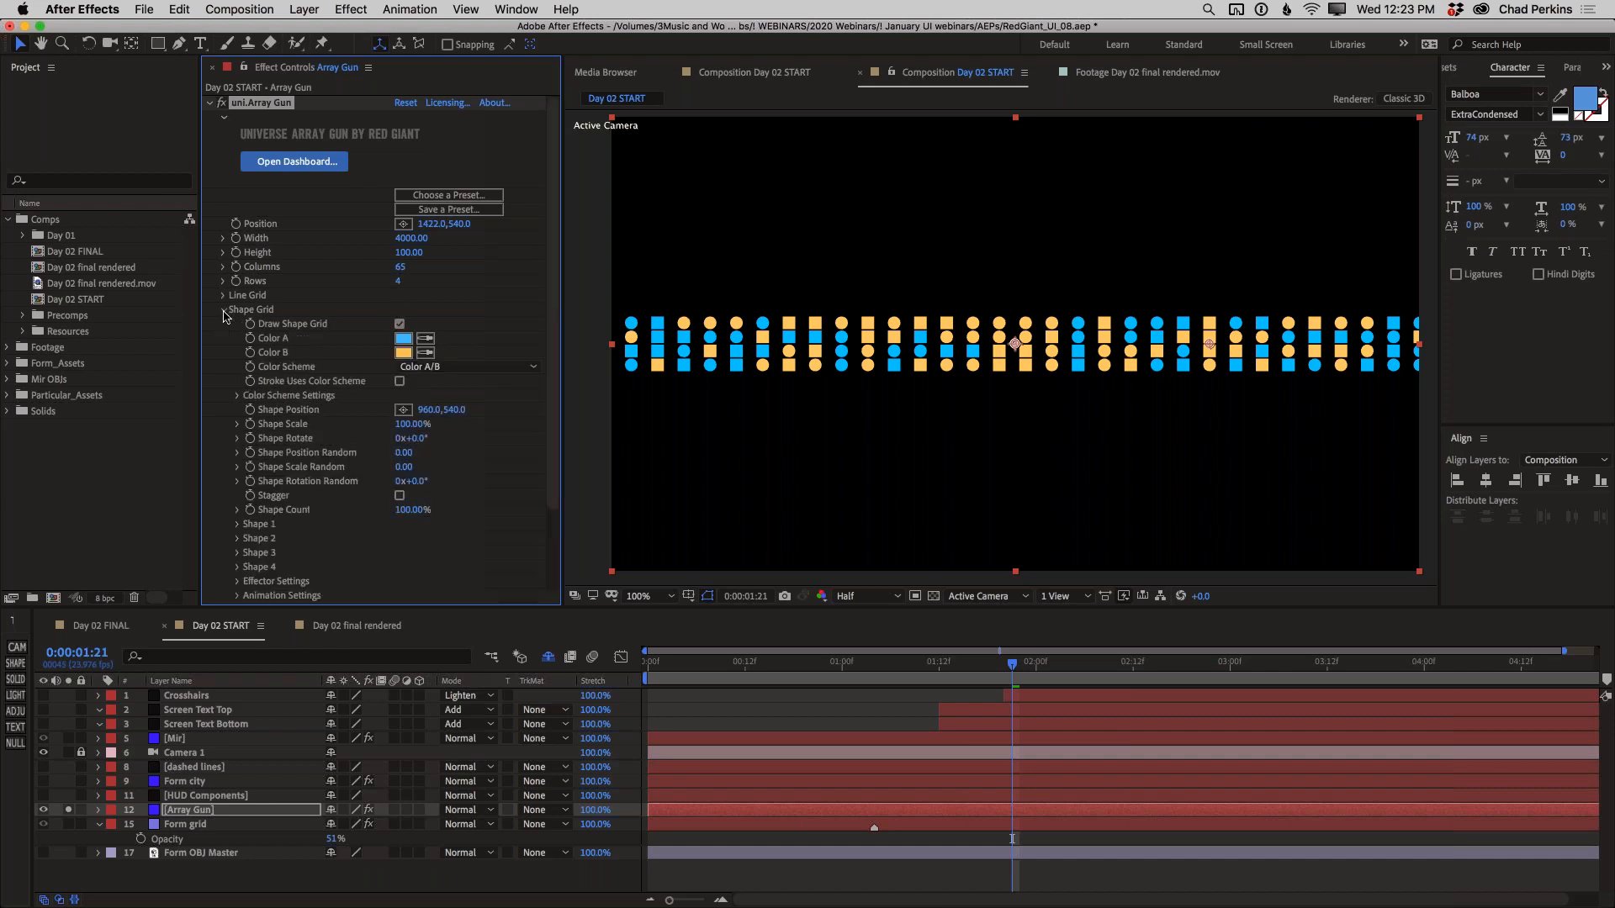
pyautogui.click(400, 340)
pyautogui.click(713, 657)
pyautogui.click(867, 553)
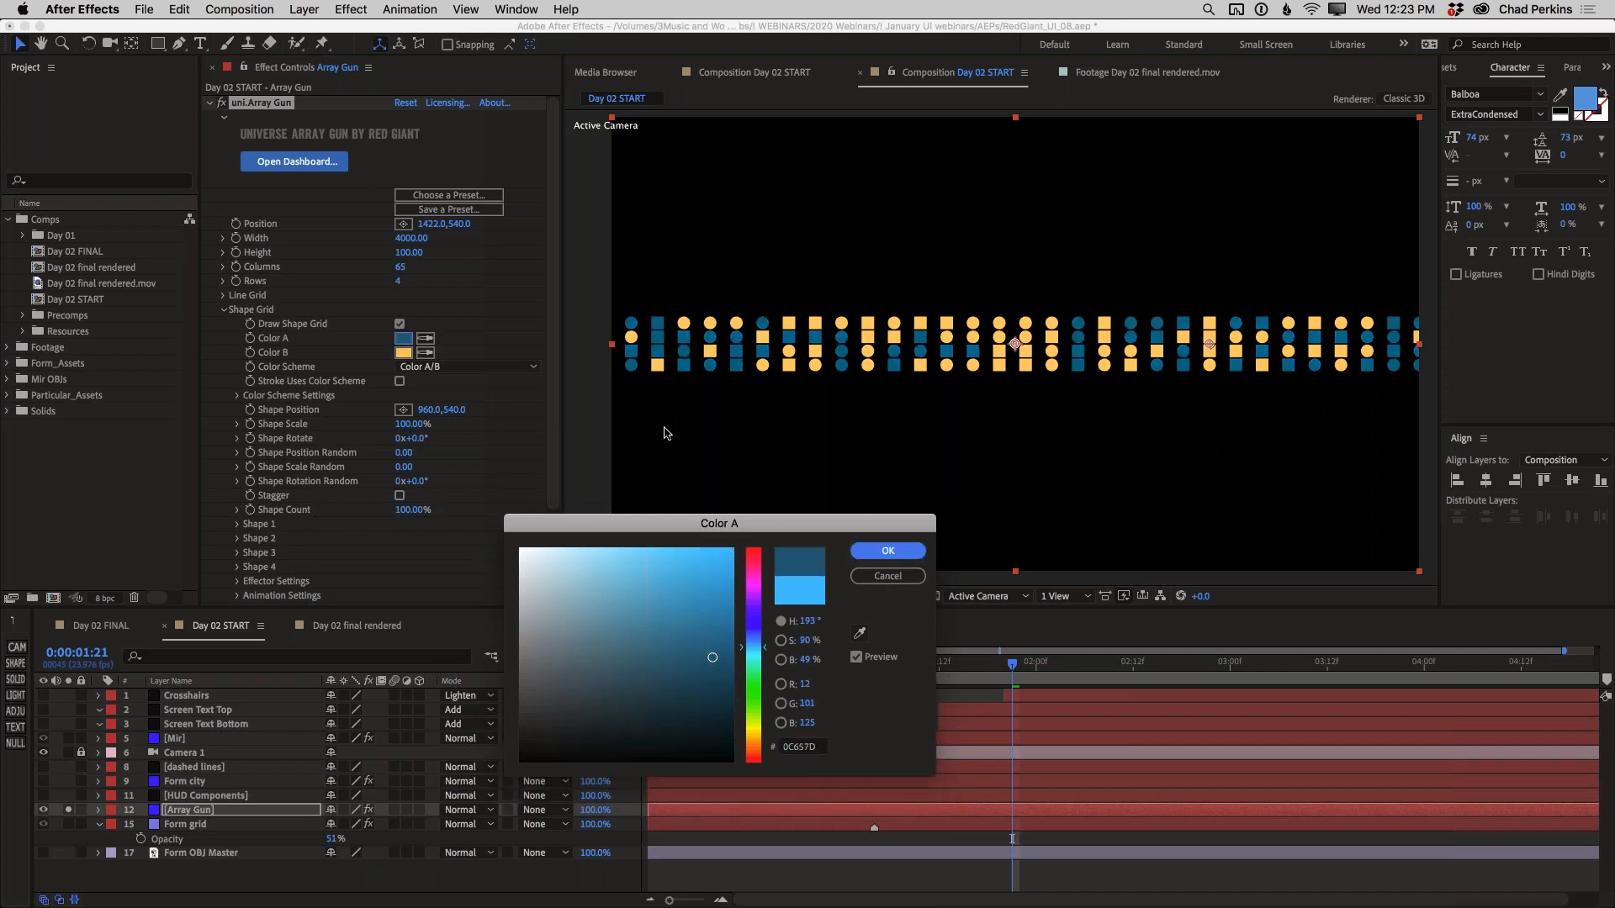
# Change Color B of the Shape Grid to a dark blue and set Shape Scale to 70%
pyautogui.click(403, 352)
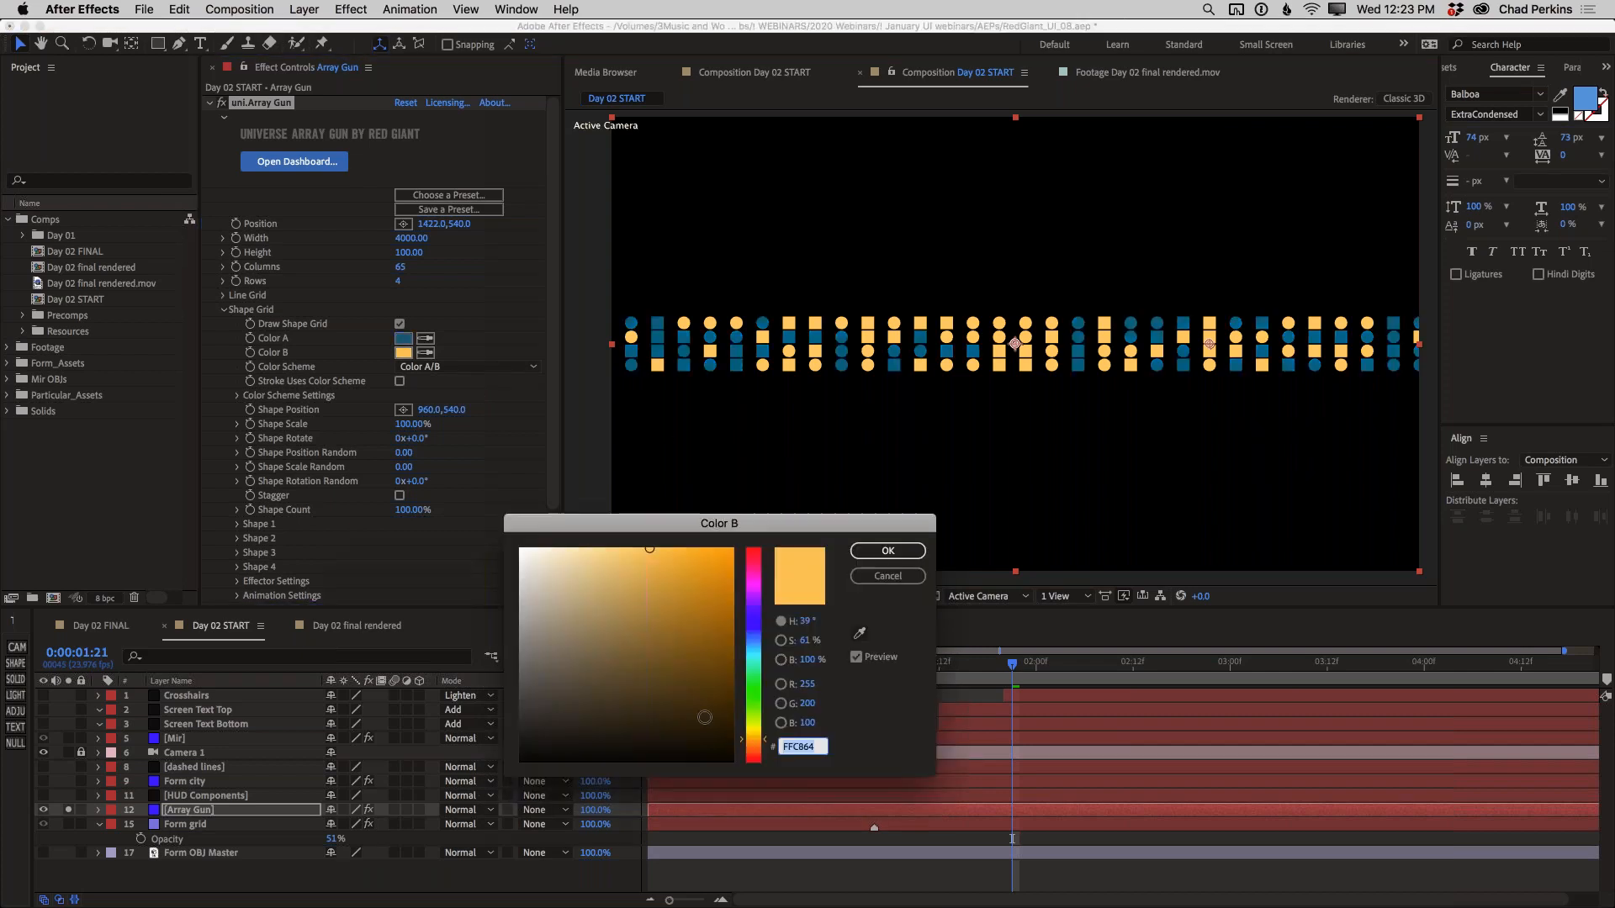
pyautogui.click(751, 638)
pyautogui.moveTo(683, 651); pyautogui.dragTo(717, 670)
pyautogui.click(904, 553)
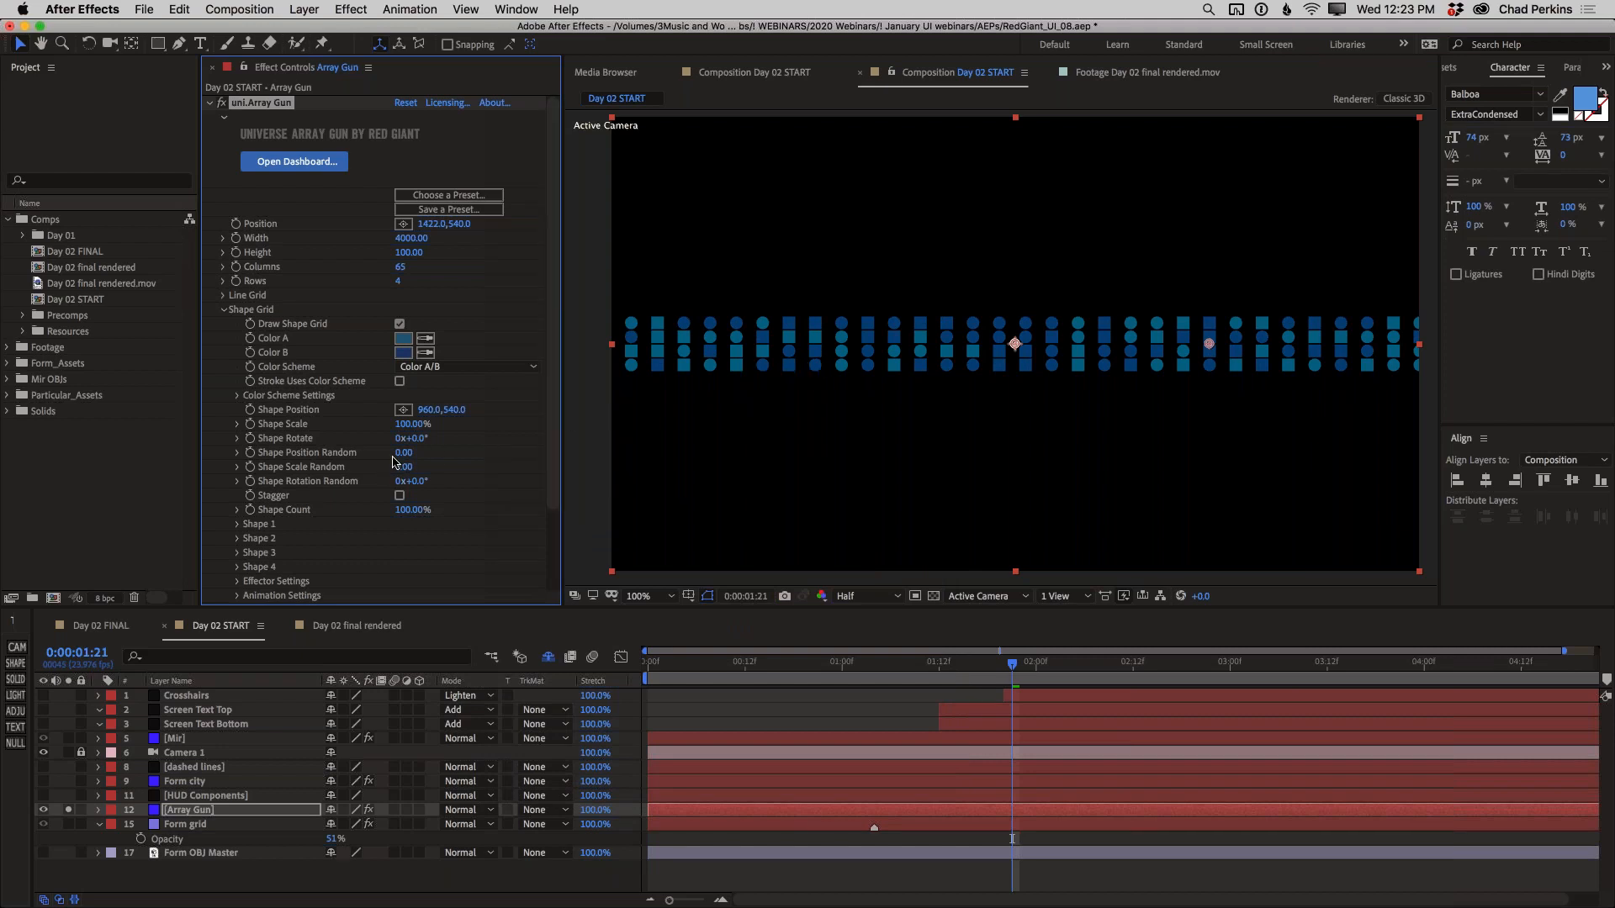
pyautogui.moveTo(407, 426); pyautogui.dragTo(407, 427)
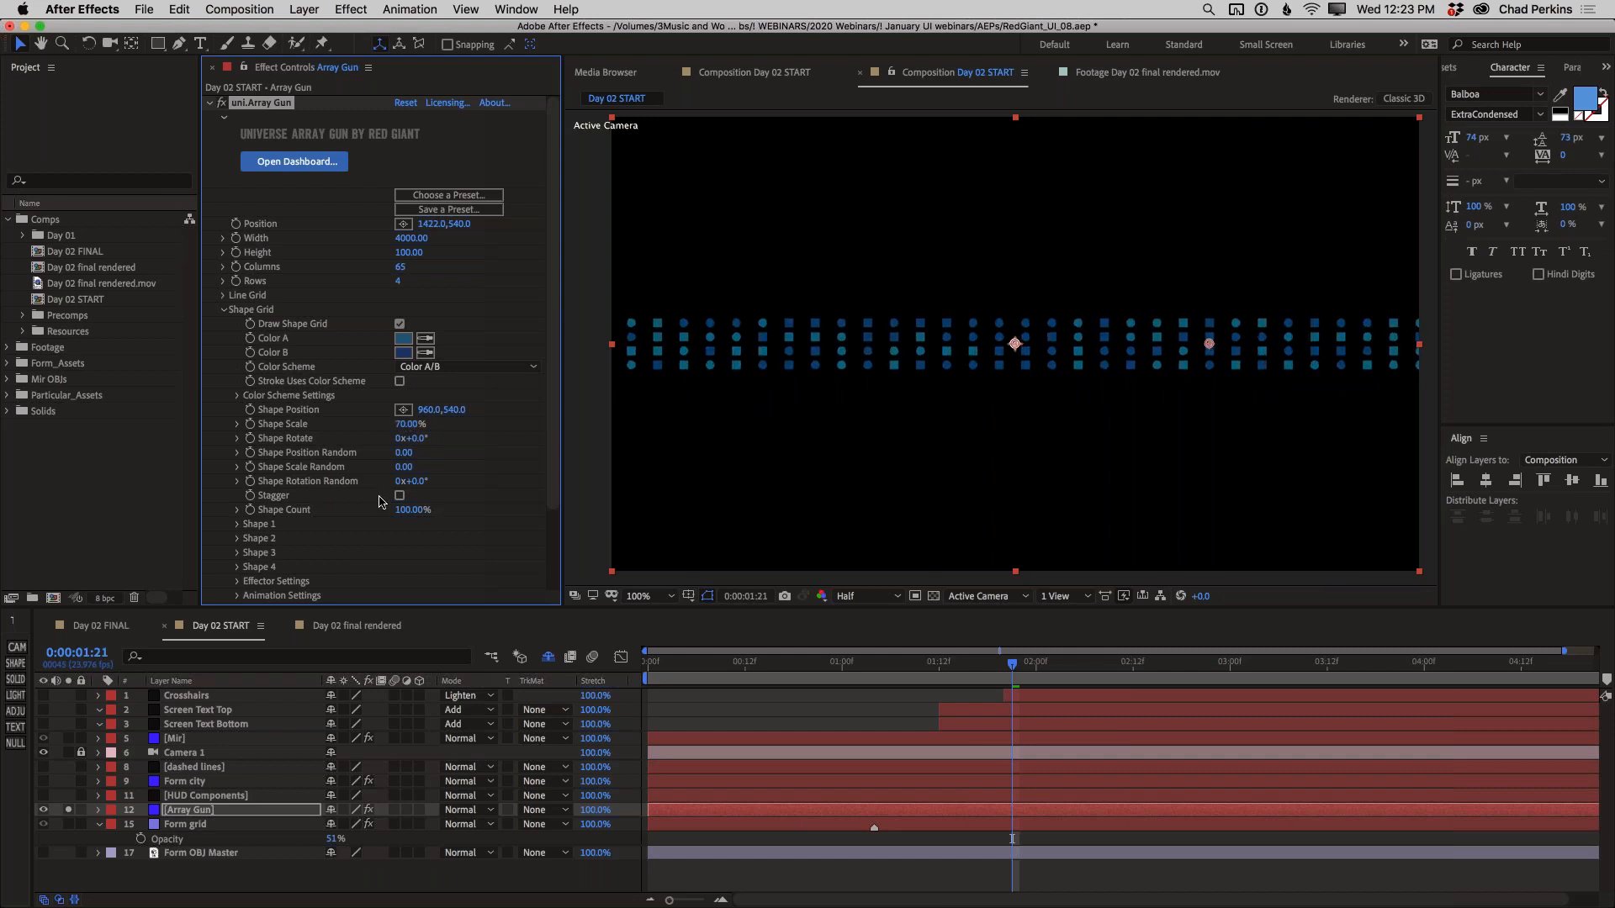
# Try Plus as the Shape 1 type, and switch Shape 1 to Sprite Library
pyautogui.click(237, 525)
pyautogui.scroll(-3, 244, 522)
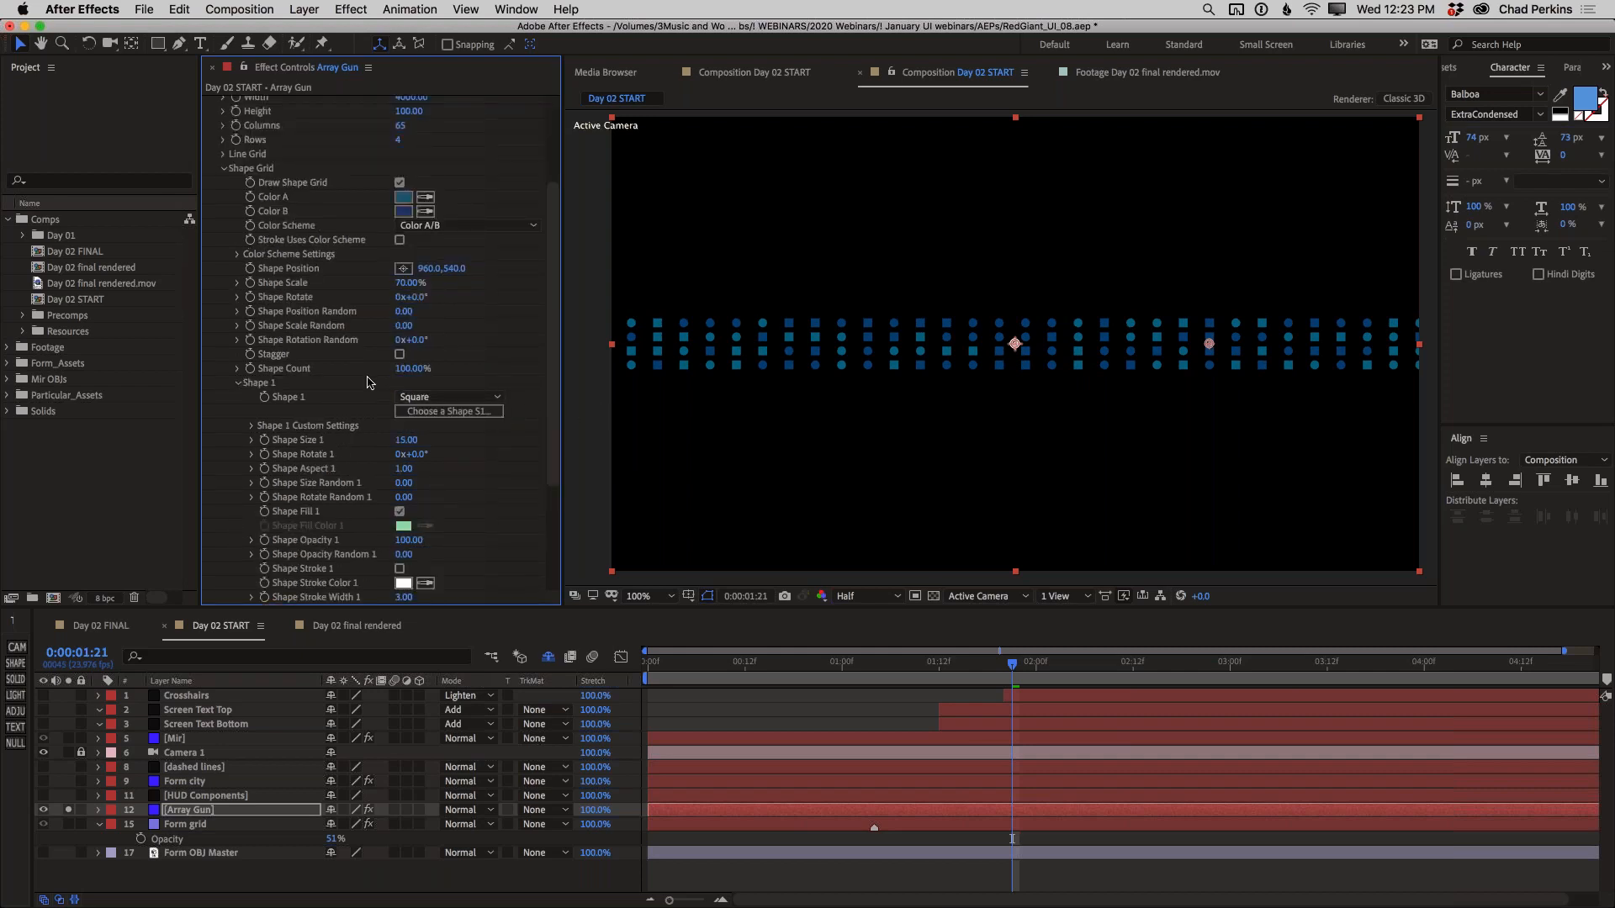
pyautogui.click(449, 397)
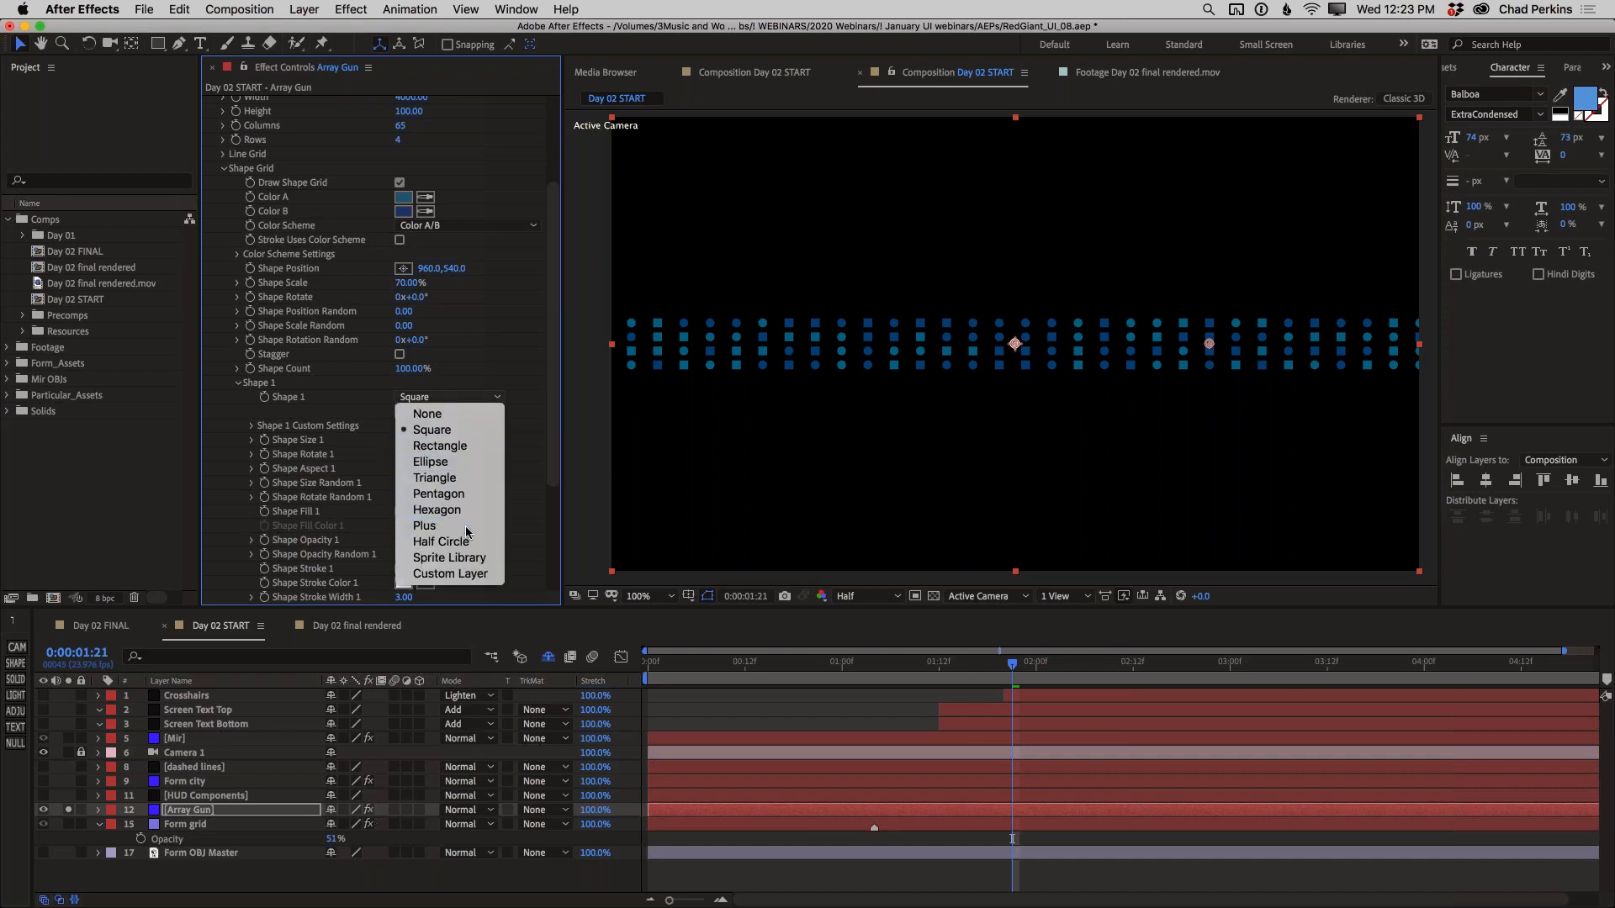
pyautogui.click(466, 527)
pyautogui.click(454, 398)
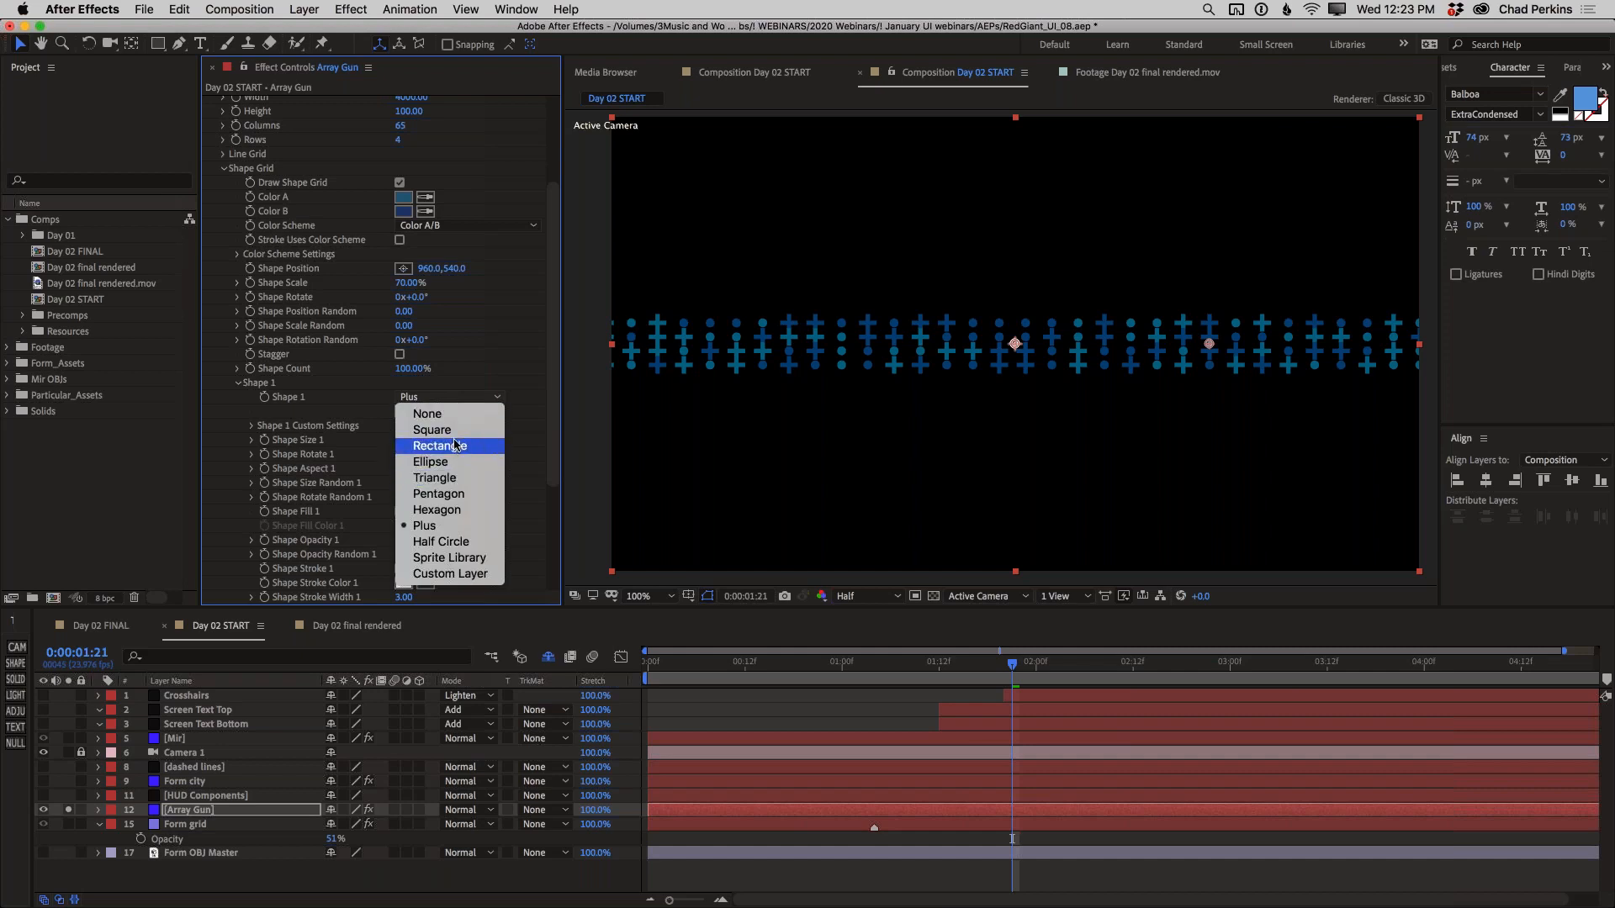
pyautogui.click(461, 559)
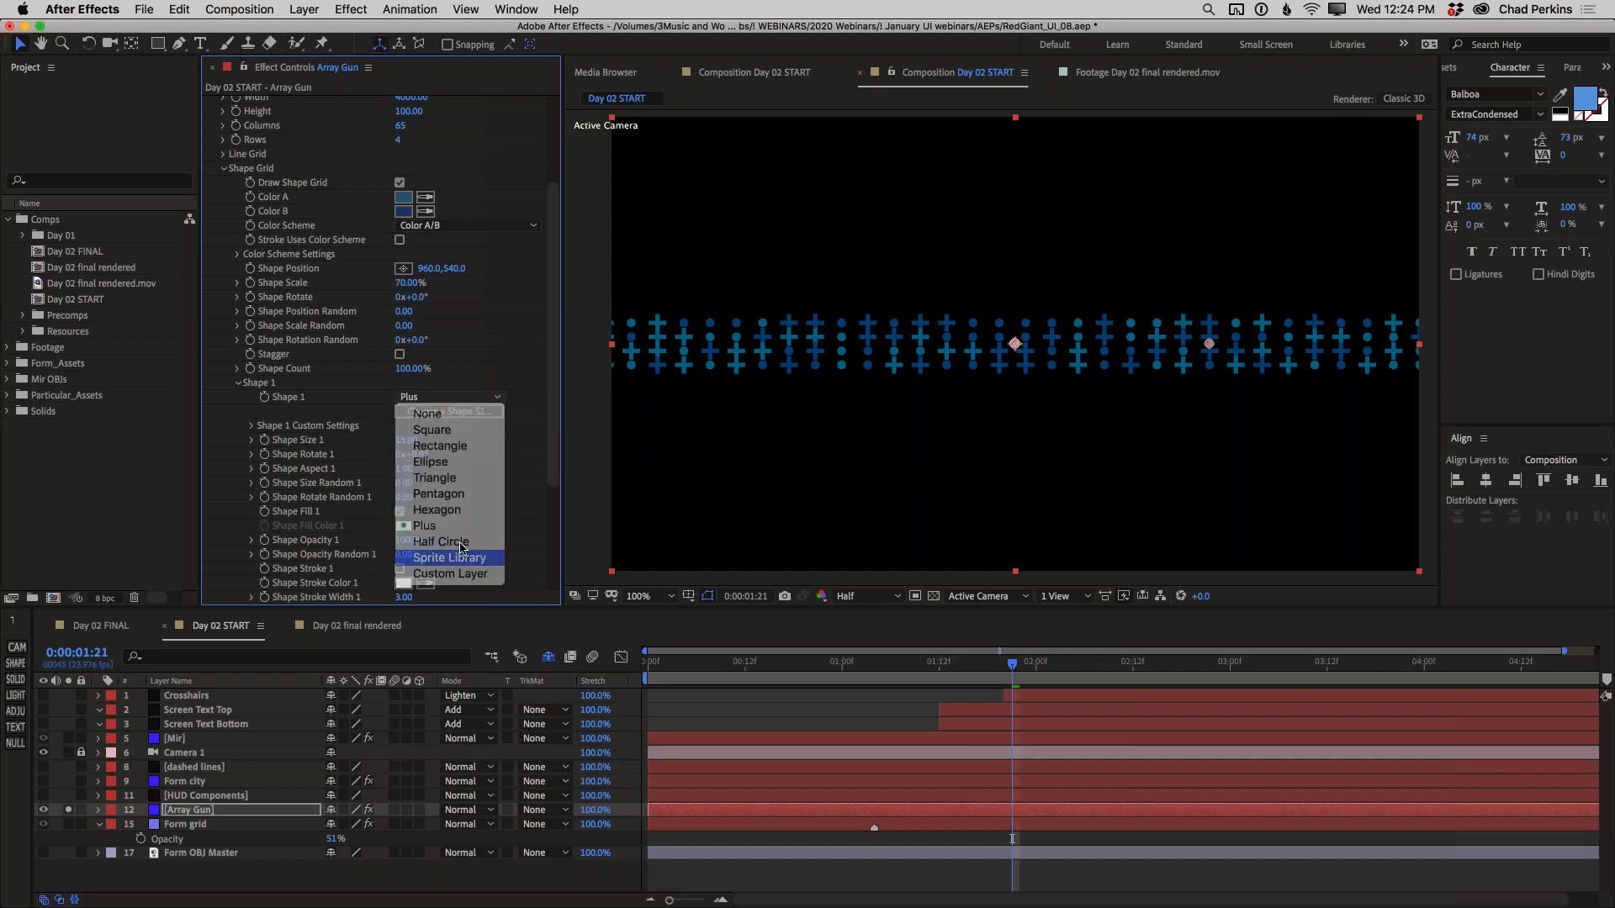
pyautogui.click(468, 397)
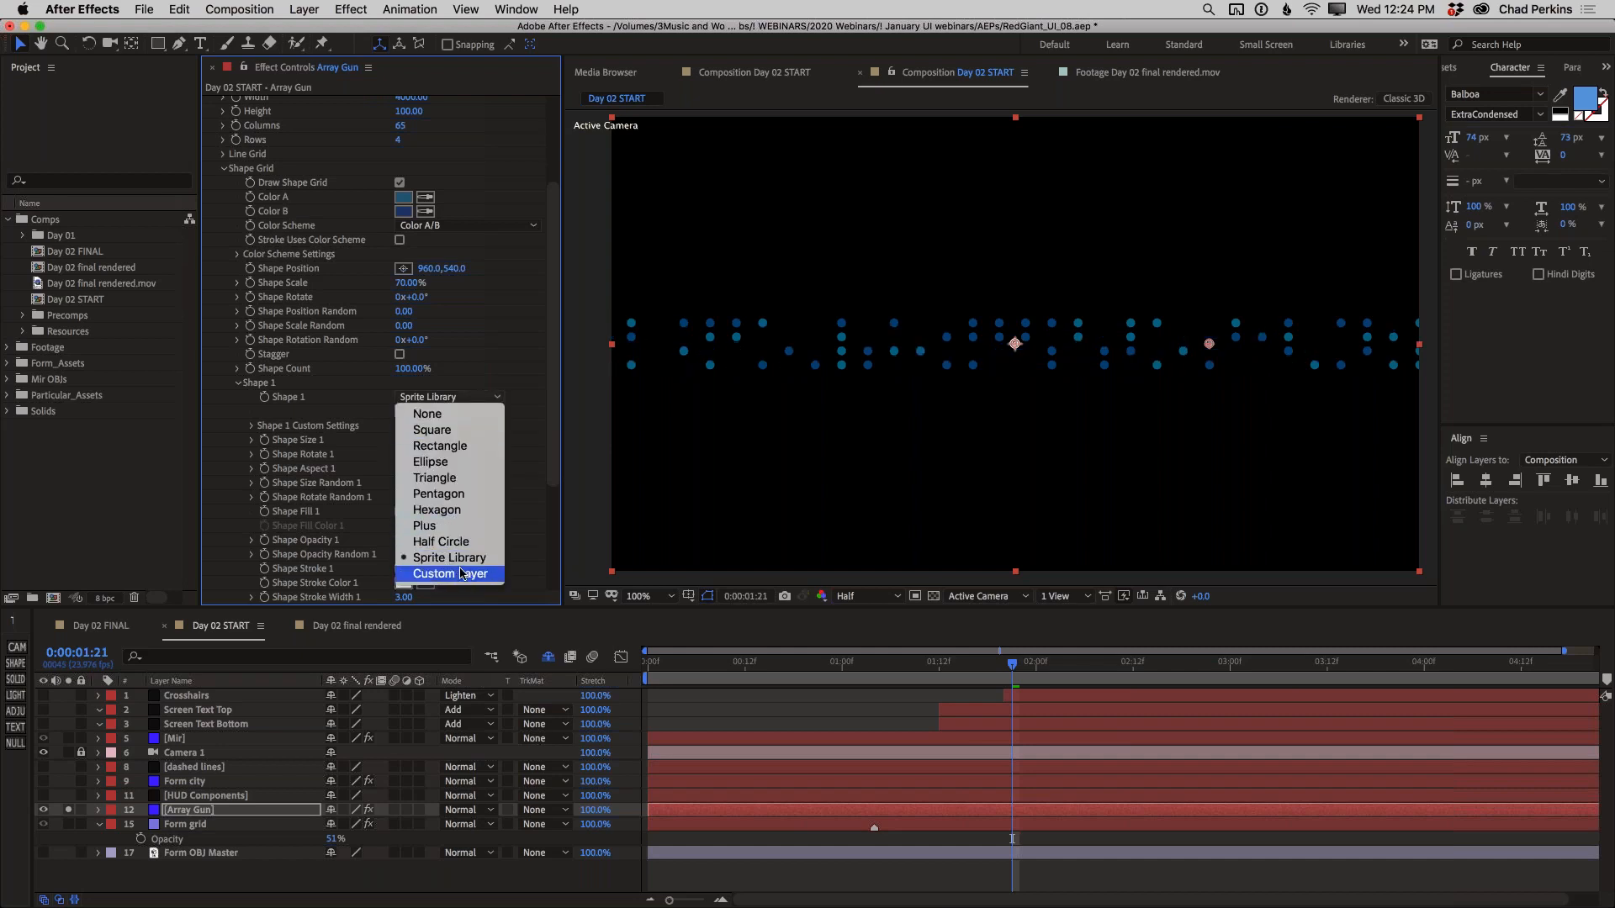
pyautogui.click(463, 558)
# Browse the sprite shapes for Shape 1 and apply the Chevron Basic preset
pyautogui.click(446, 412)
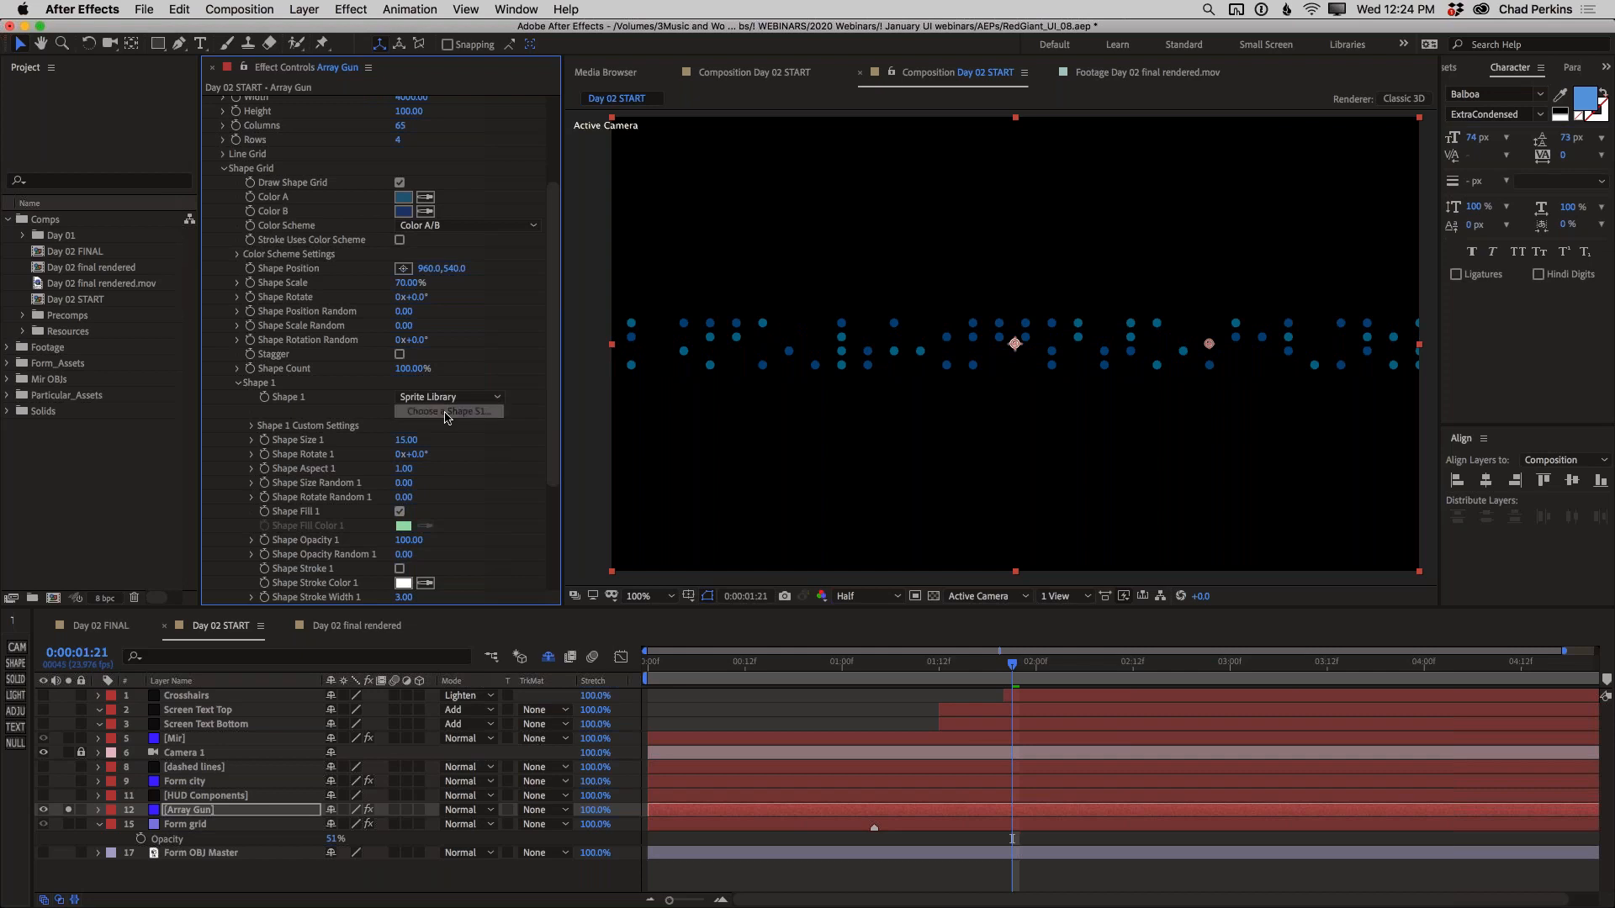
pyautogui.moveTo(784, 308)
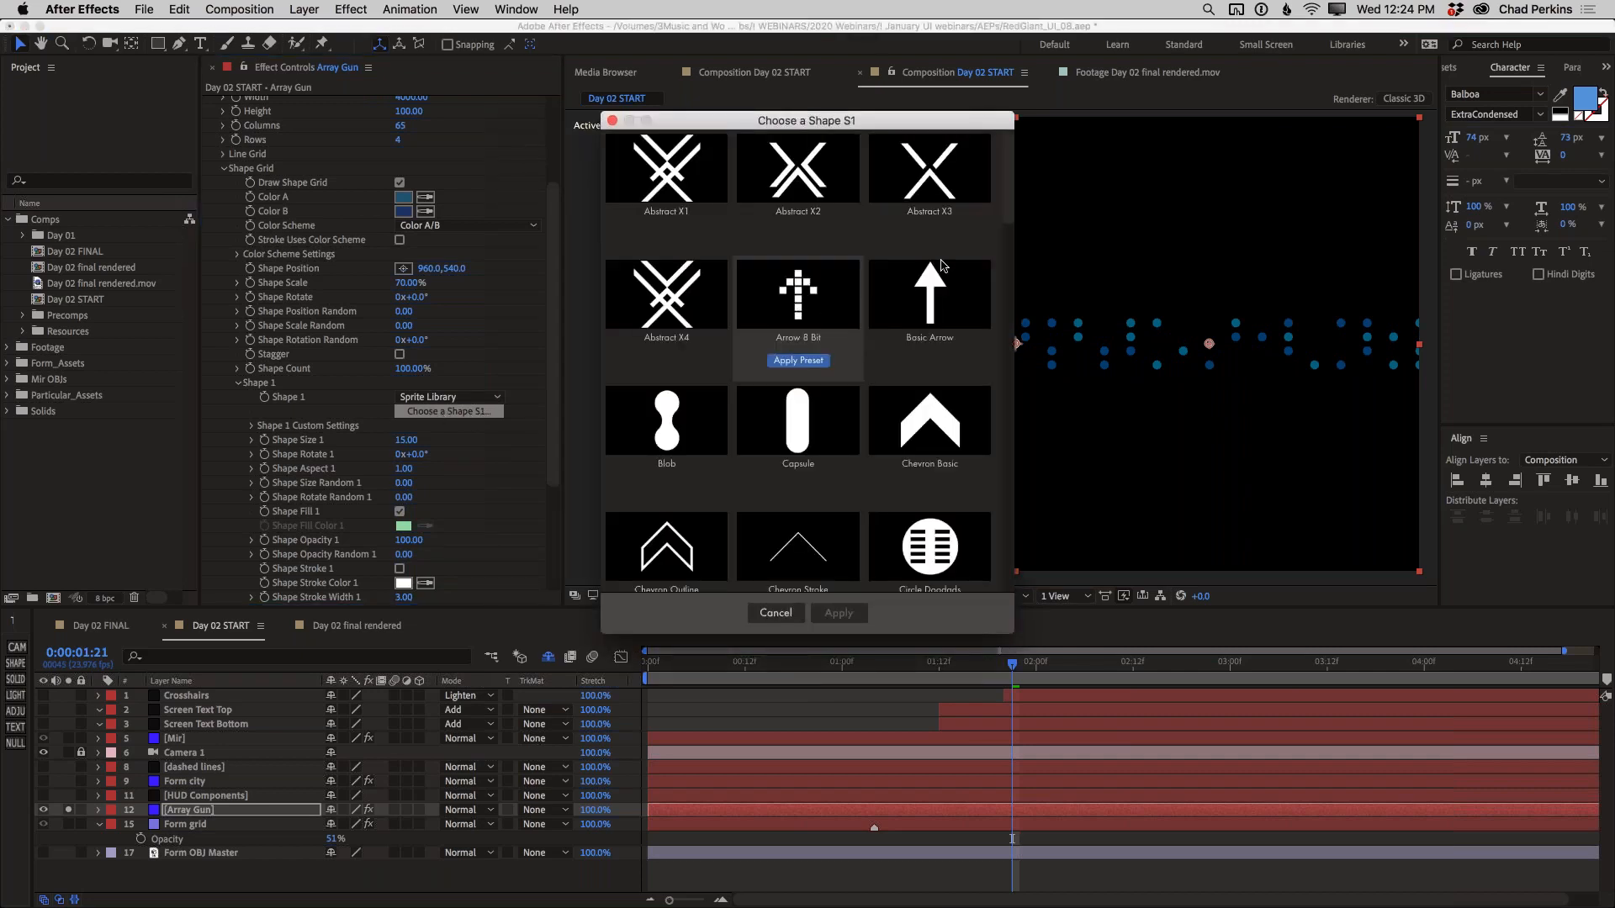
pyautogui.scroll(-5, 1010, 202)
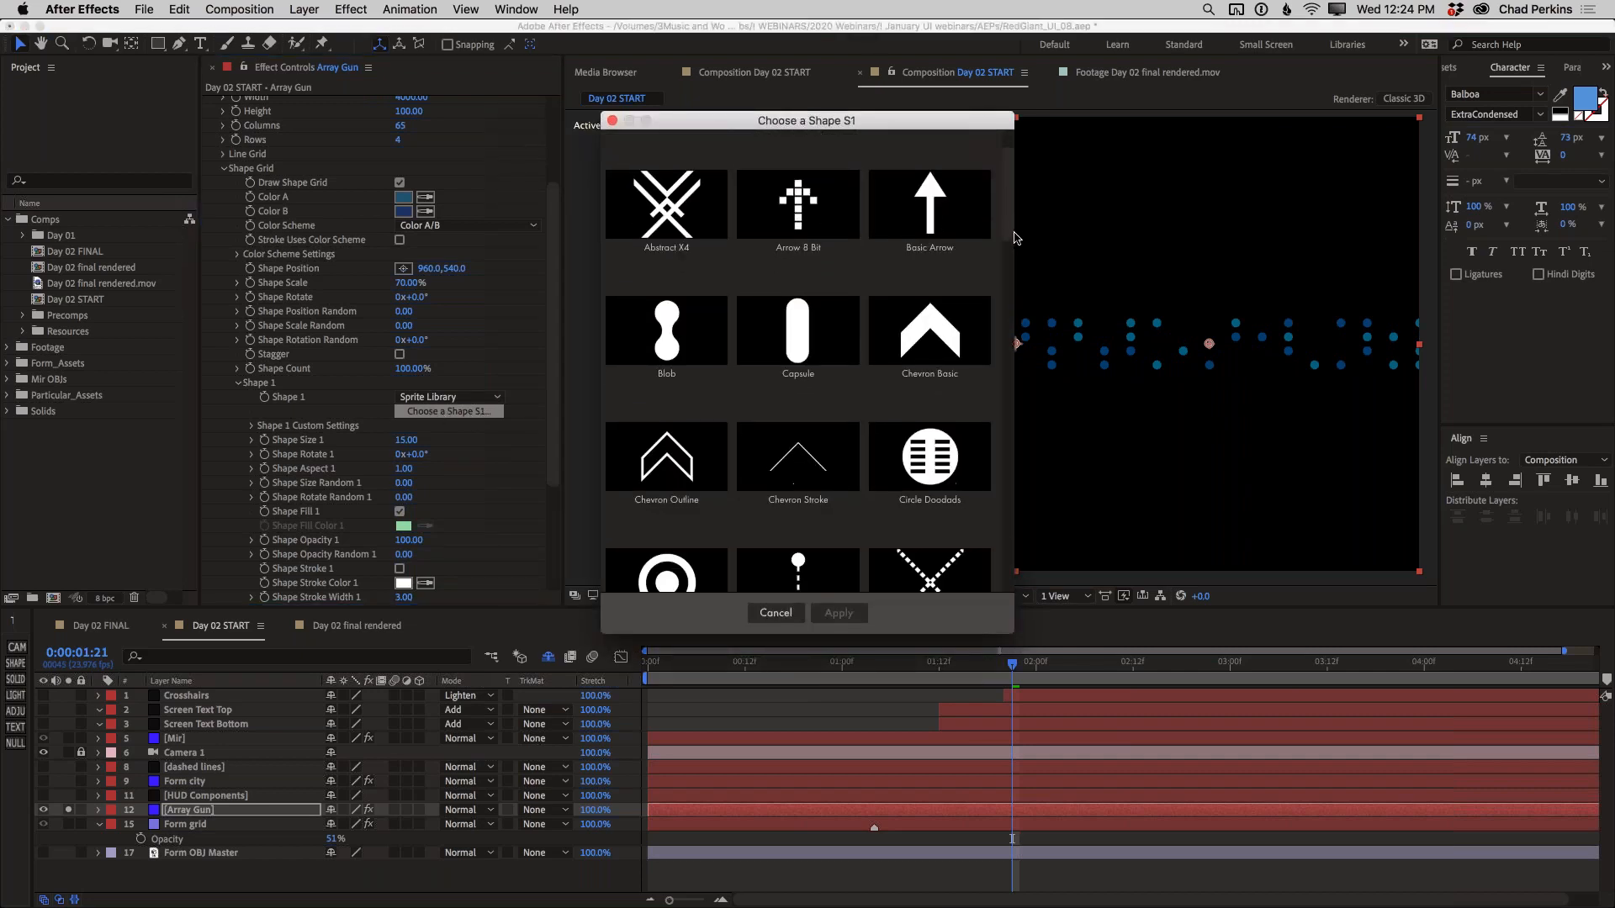
pyautogui.scroll(3, 1013, 216)
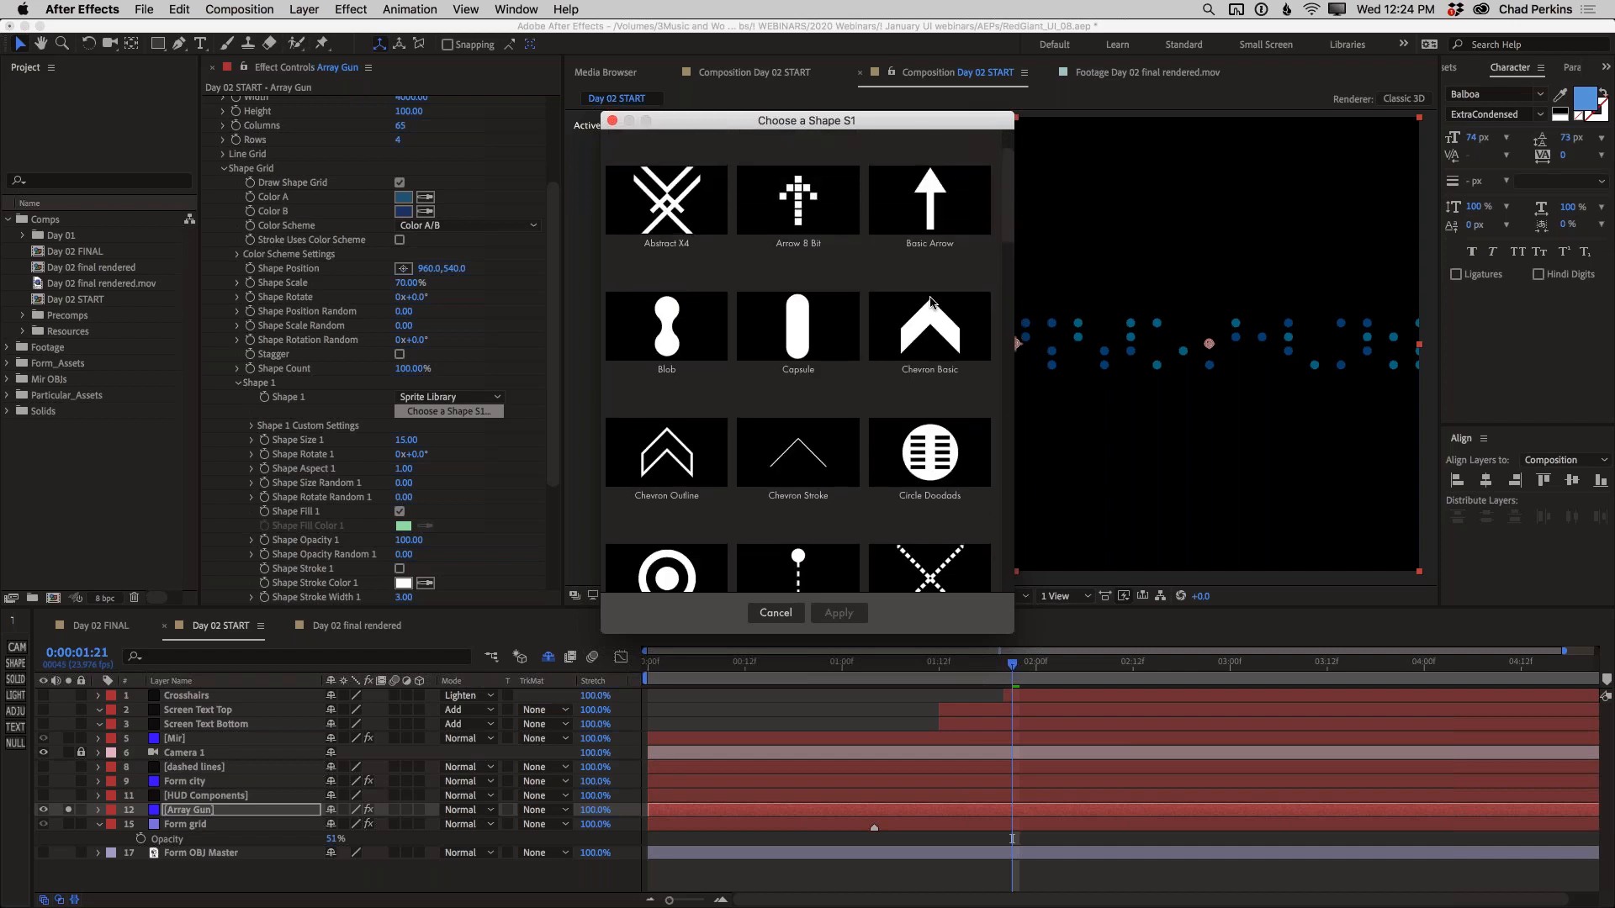
pyautogui.moveTo(936, 380)
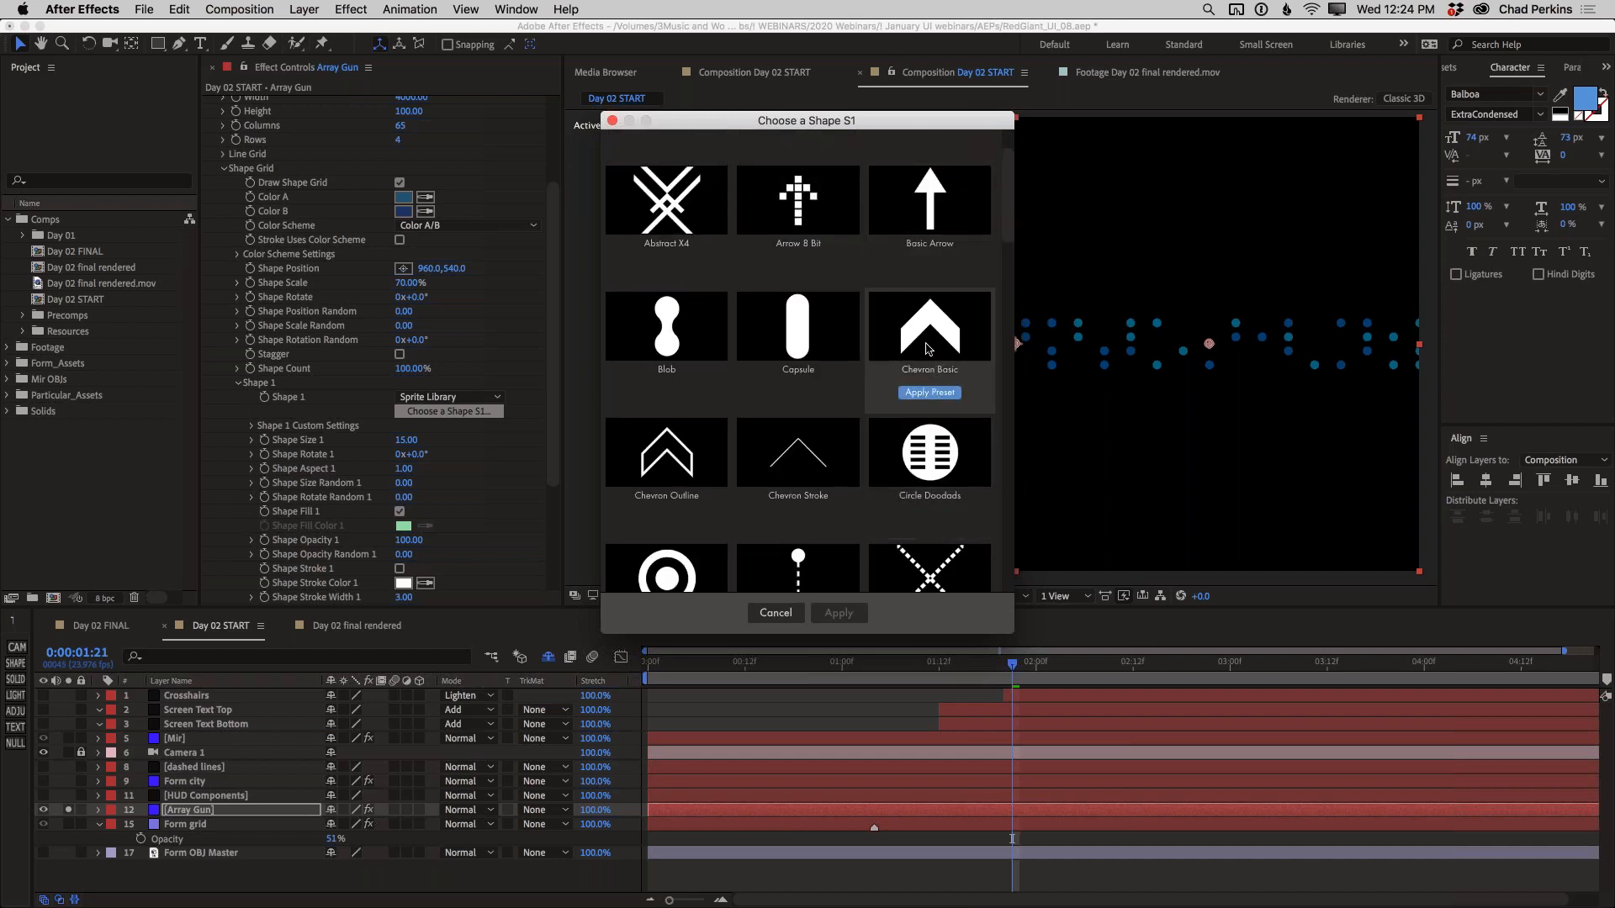
pyautogui.click(935, 397)
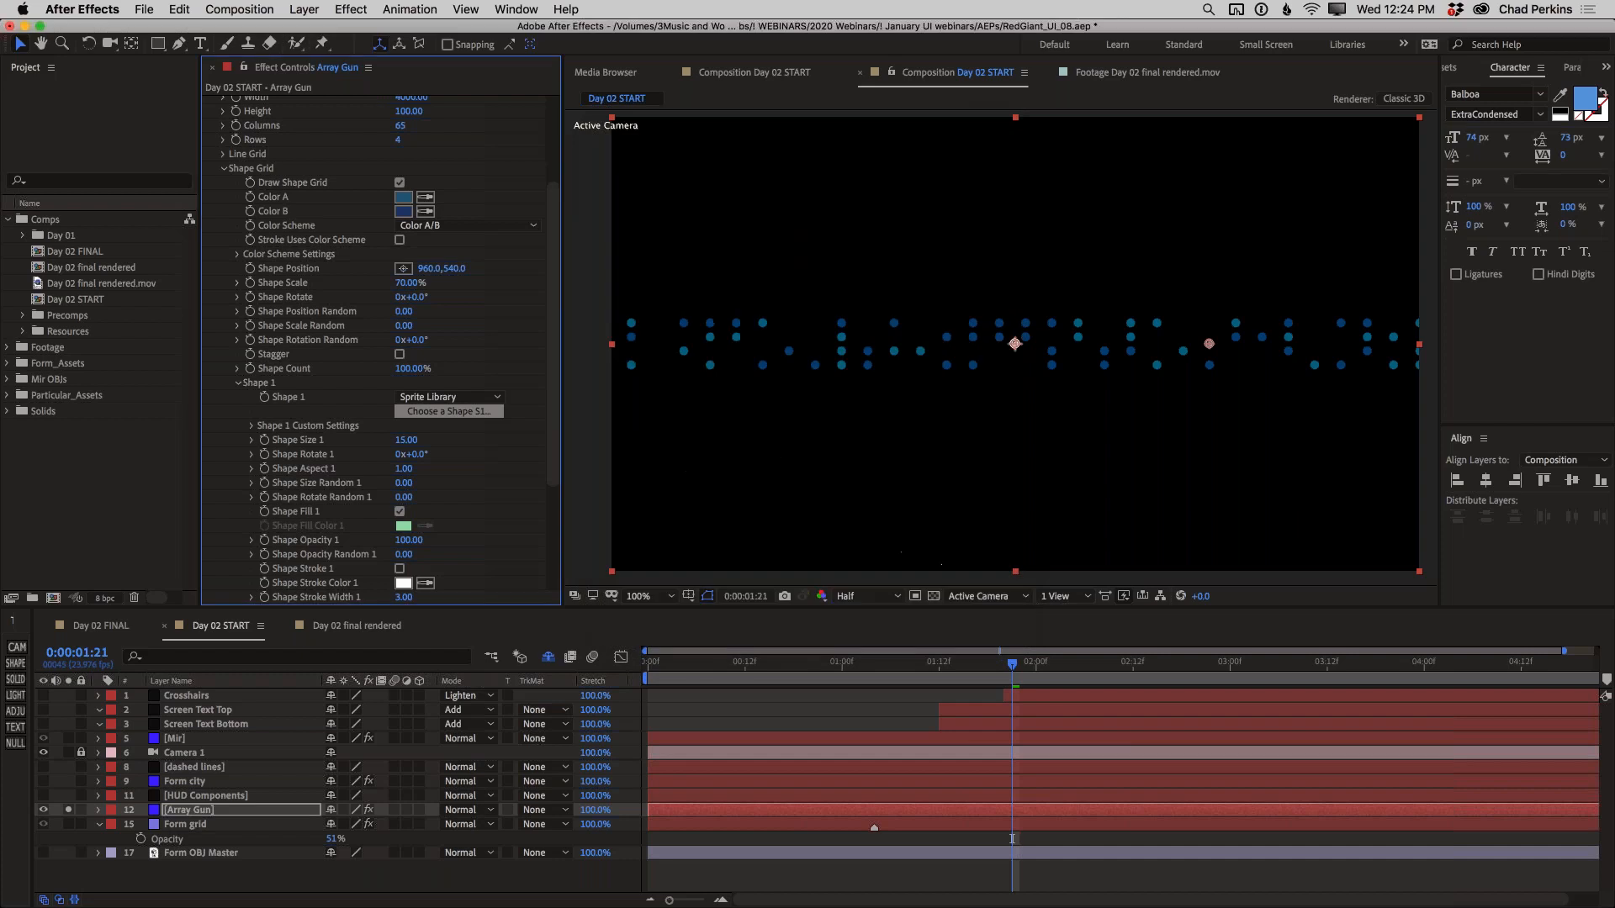
# Set Shape Rotate 1 to 90° so the chevrons point sideways
pyautogui.click(414, 455)
pyautogui.write('90')
pyautogui.press('Return')
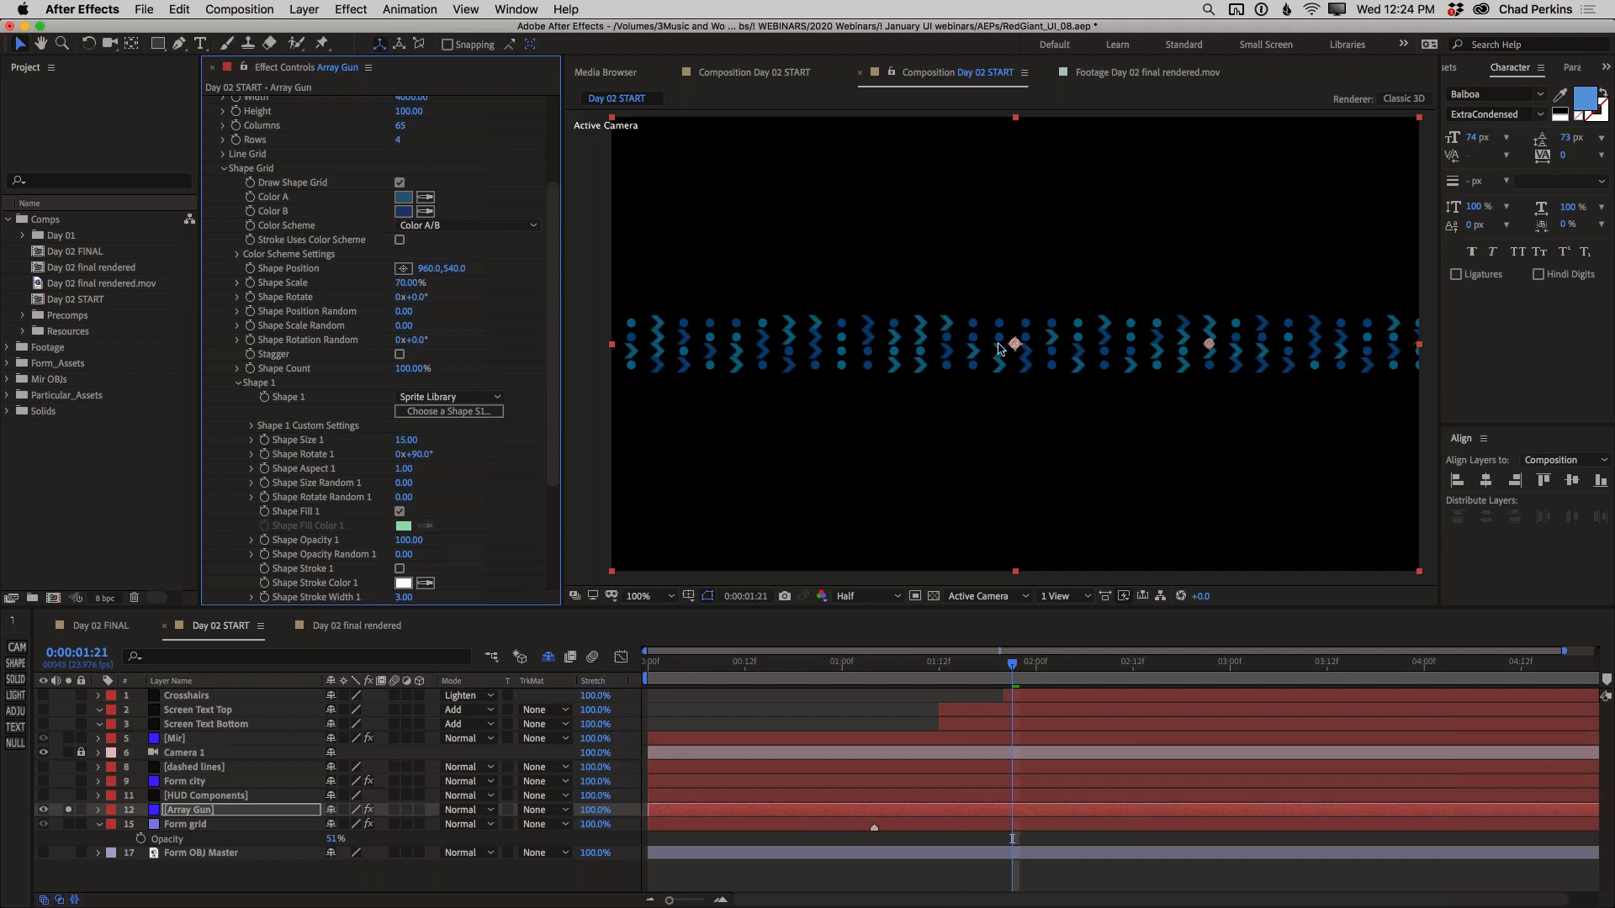
# Switch Shape 2 of the Shape Grid to Sprite Library and apply the Chevron Outline preset
pyautogui.scroll(-1, 542, 465)
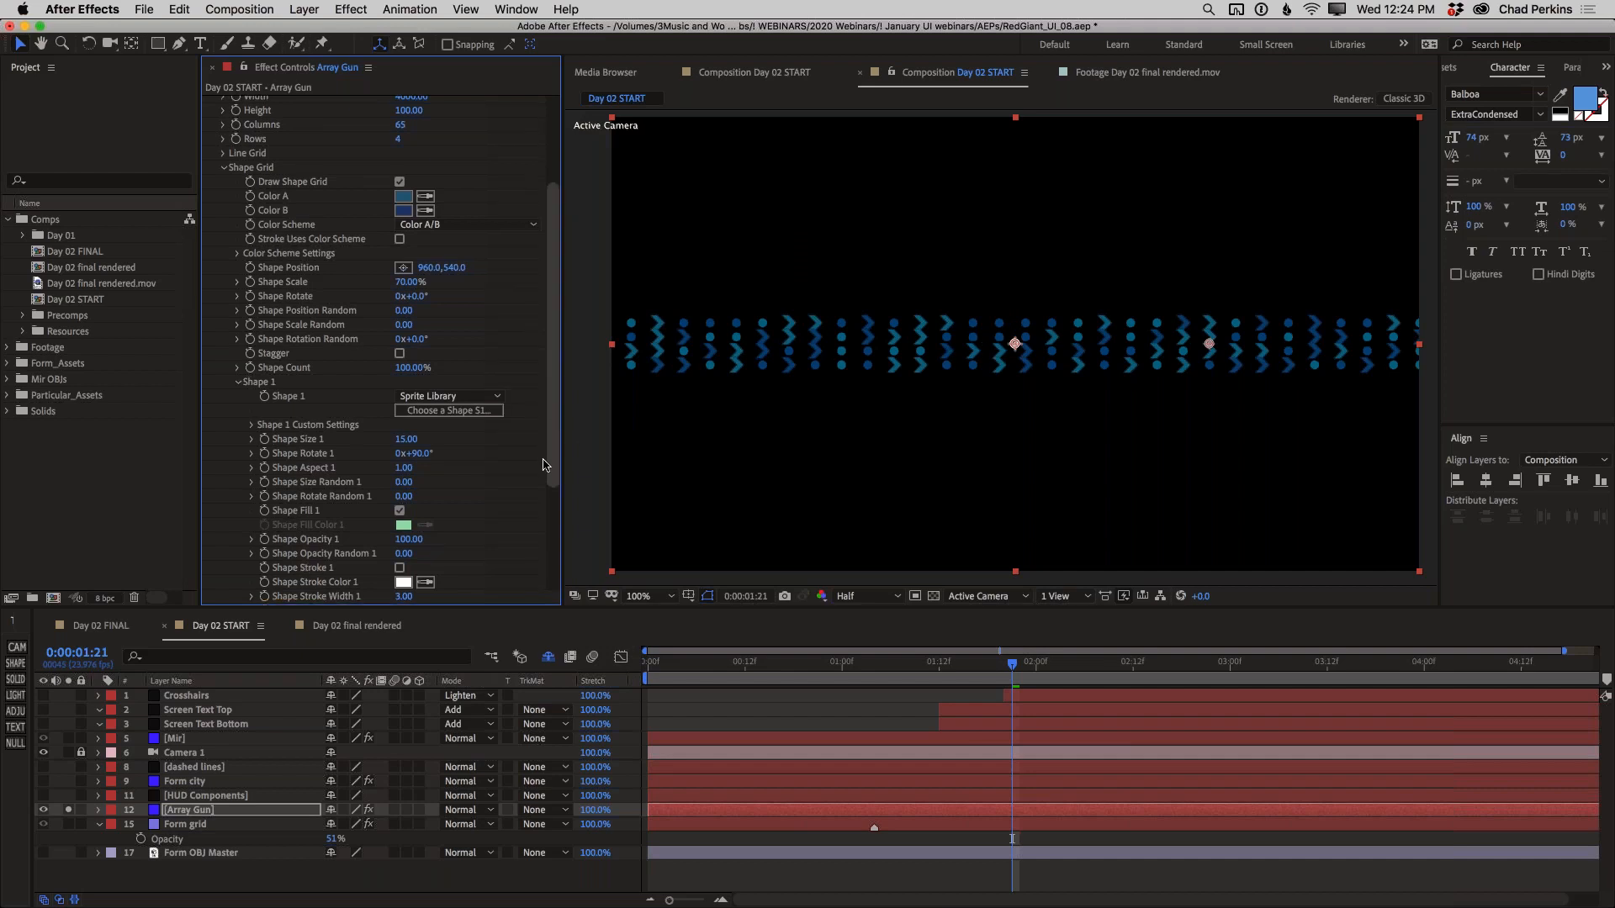
pyautogui.scroll(-5, 542, 465)
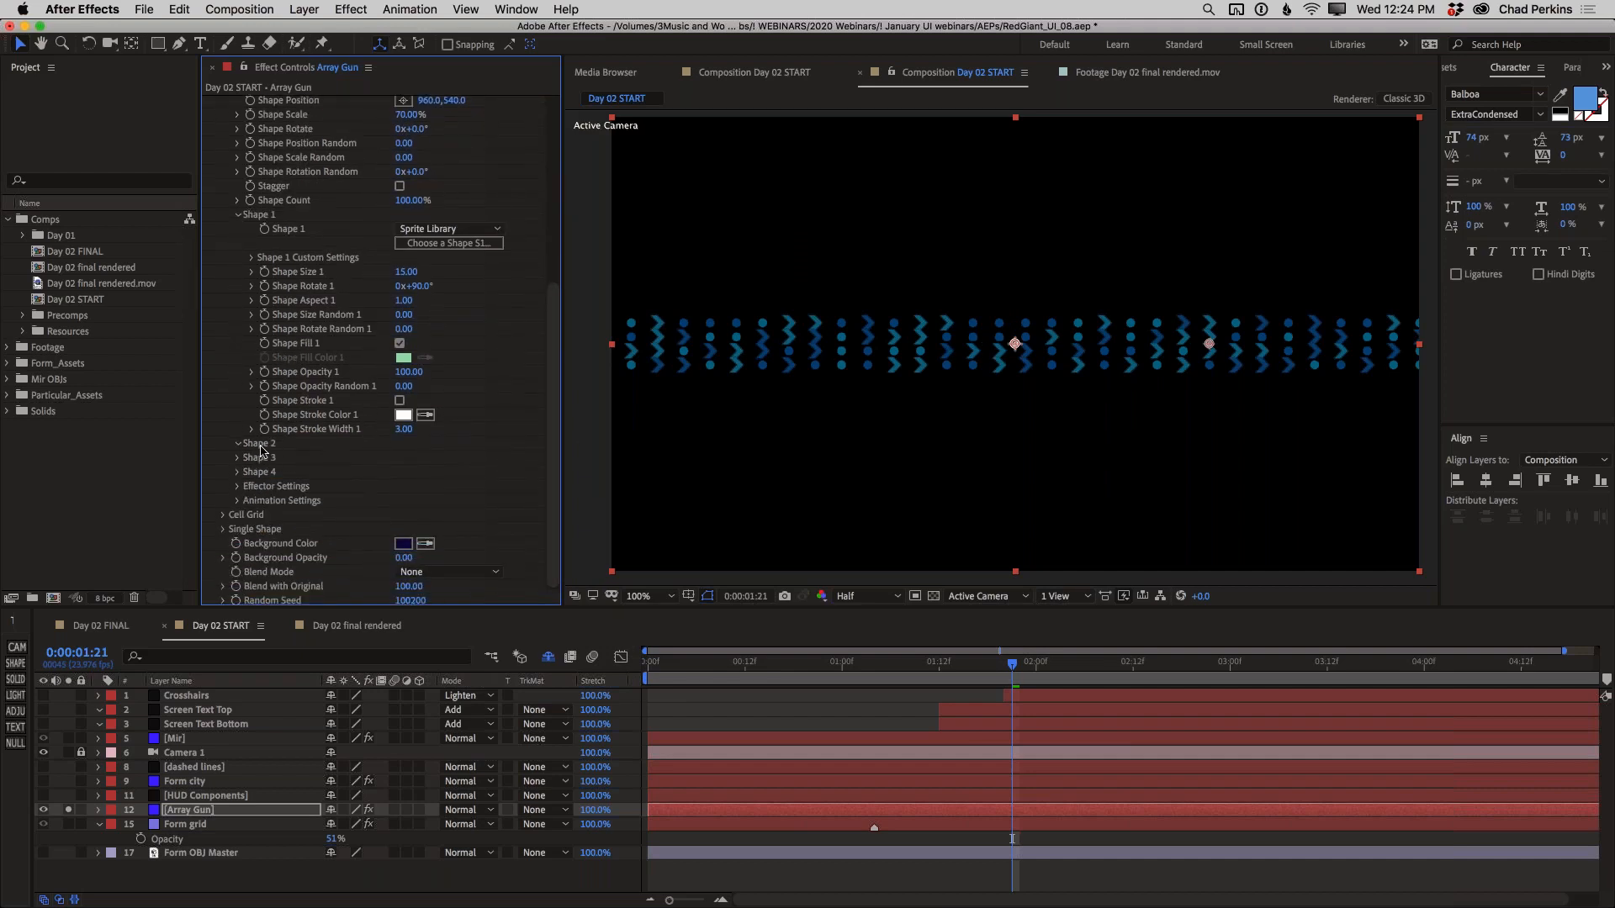
pyautogui.click(240, 444)
pyautogui.click(450, 397)
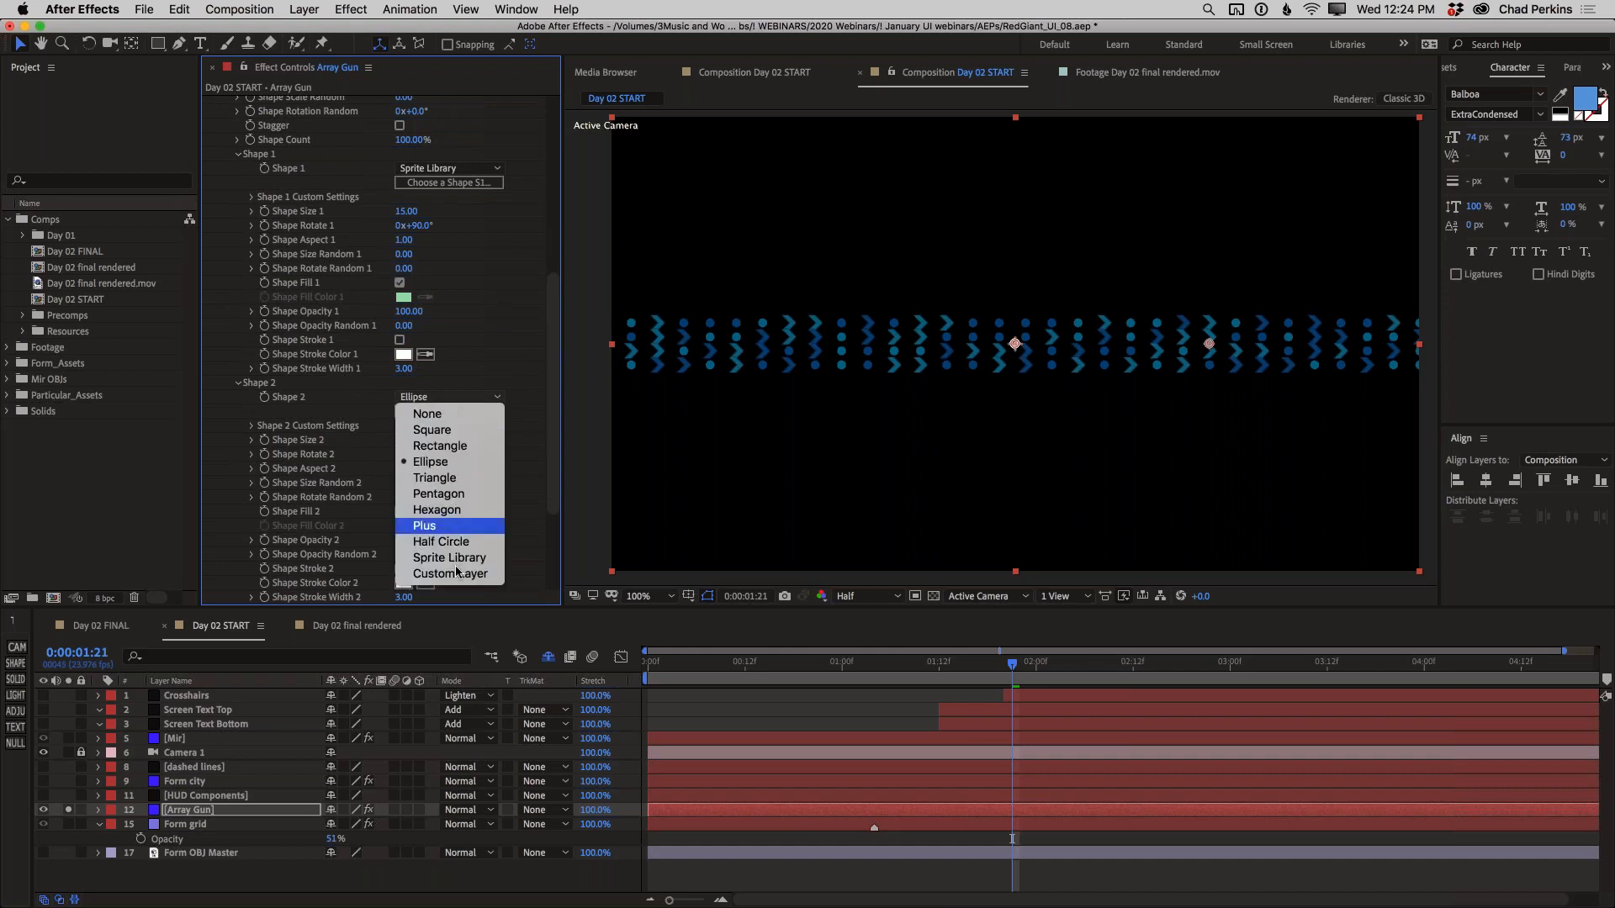
pyautogui.click(450, 558)
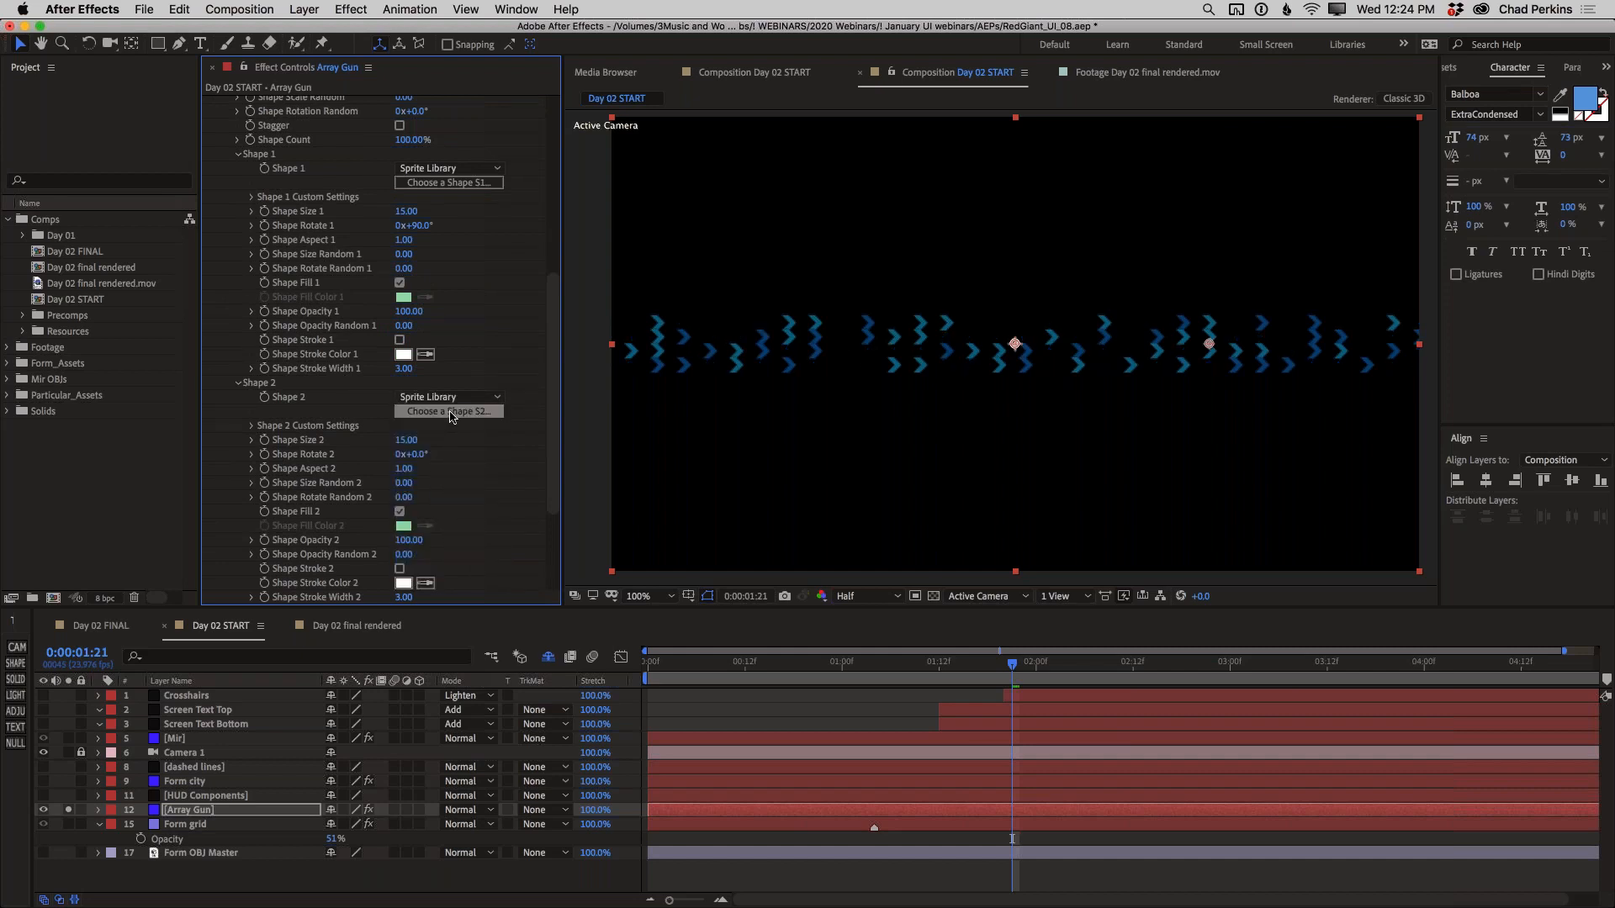
pyautogui.click(449, 411)
pyautogui.scroll(-1, 664, 560)
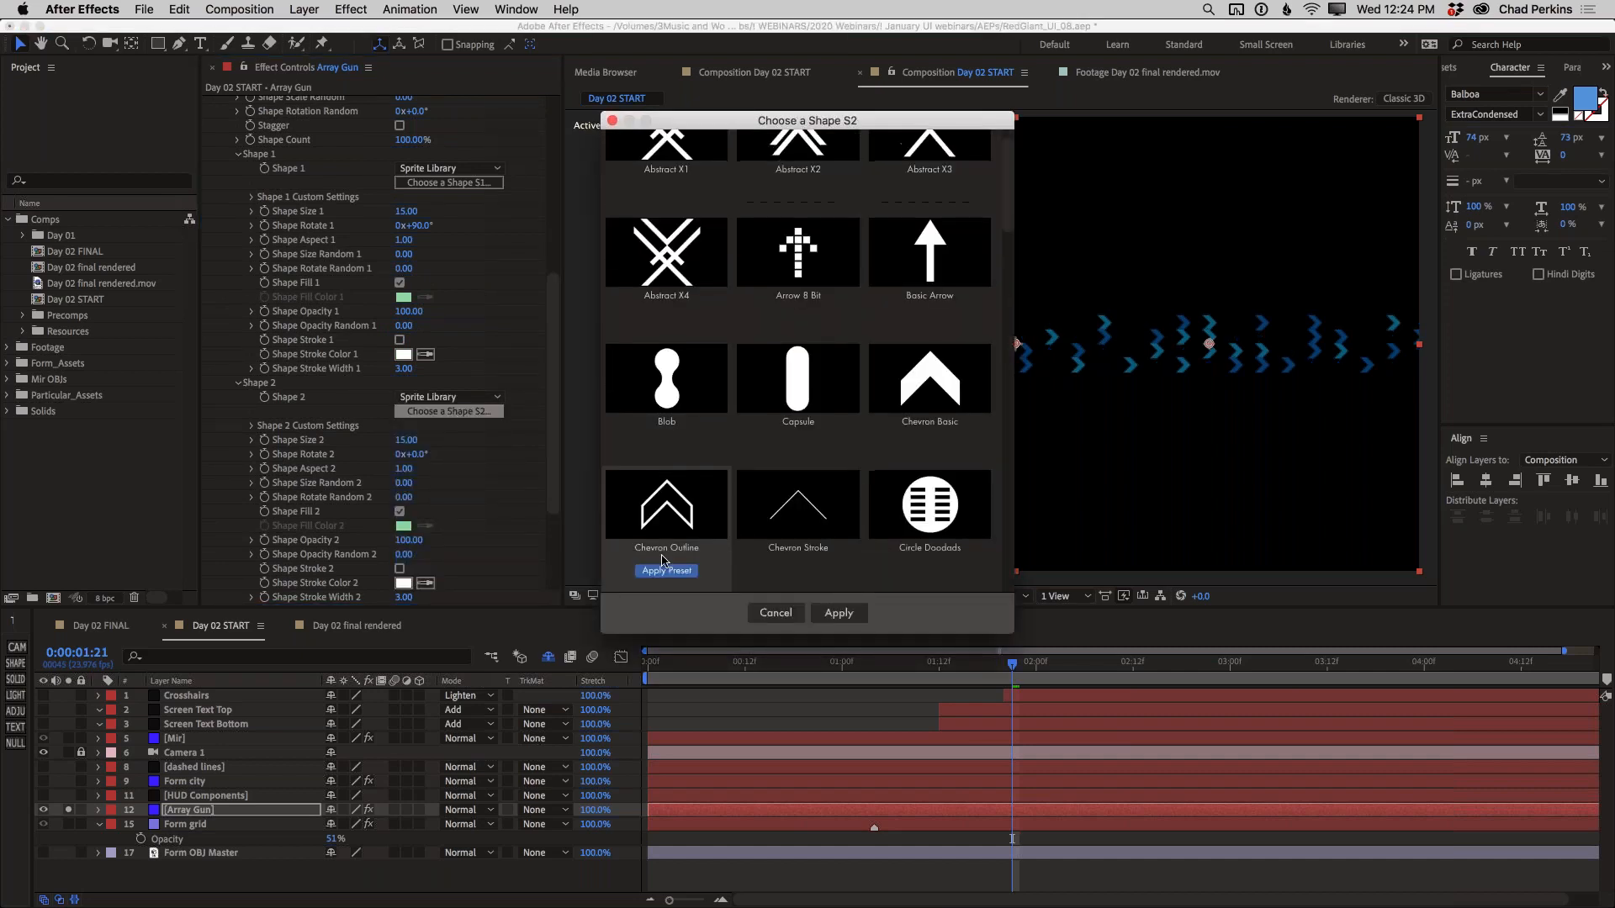
pyautogui.click(665, 571)
# Set Shape Rotate 2 to 90° so the outlined chevrons point sideways
pyautogui.click(417, 455)
pyautogui.write('90')
pyautogui.press('Return')
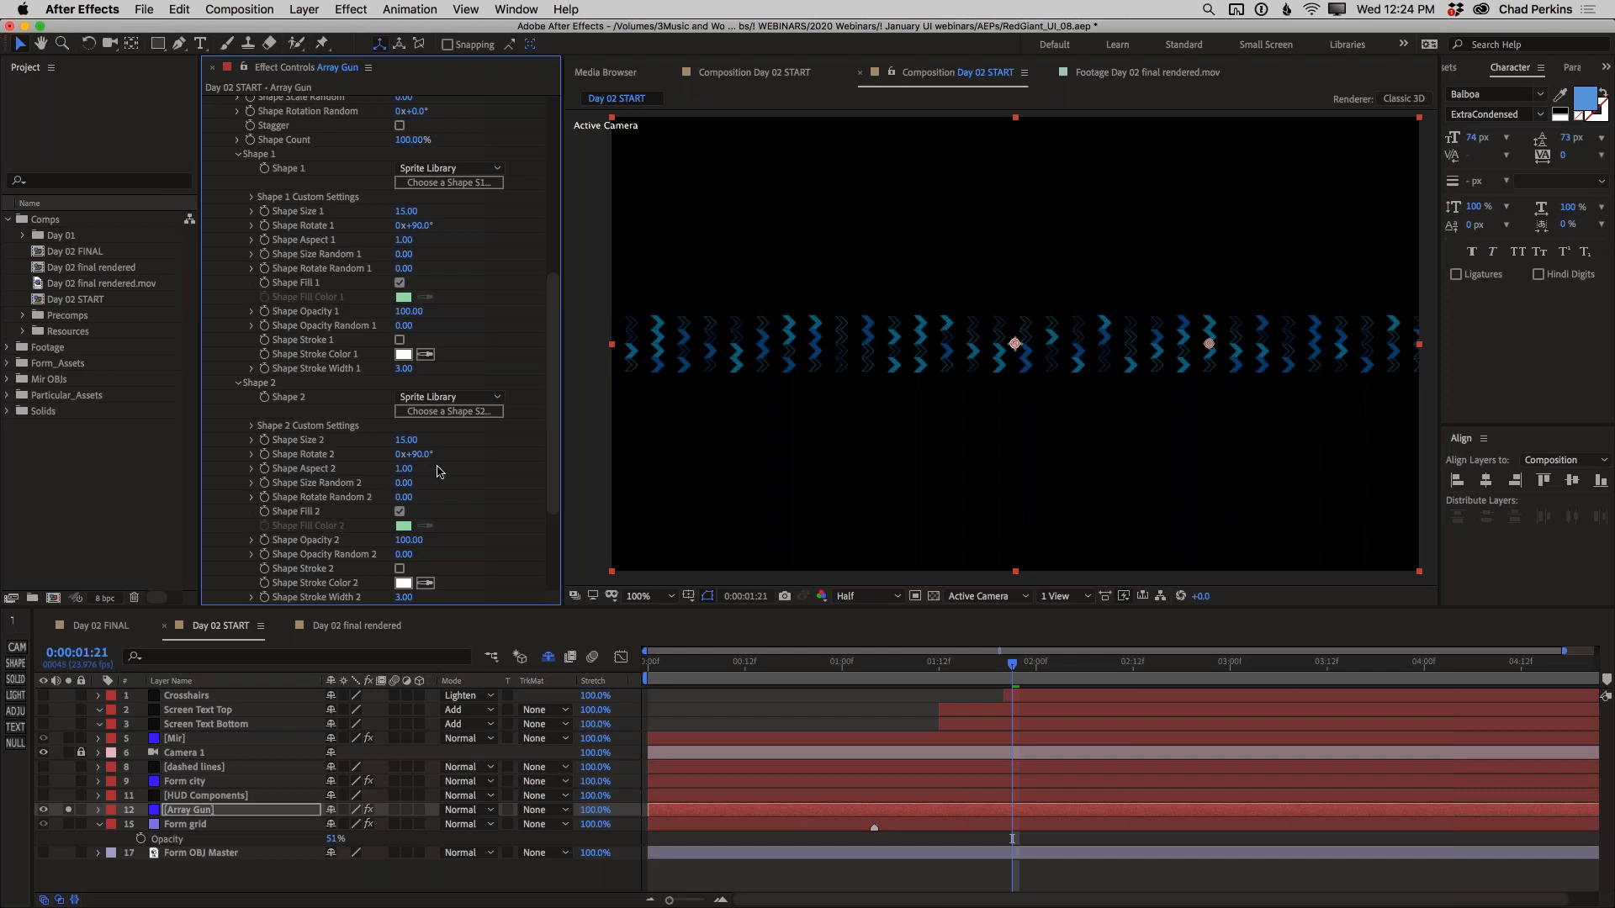
# Set the opacity randomness of Shape 2 and Shape 1 to 30, and adjust Shape Size 1 to 16
pyautogui.click(403, 554)
pyautogui.press('Return')
pyautogui.click(404, 325)
pyautogui.press('Return')
pyautogui.moveTo(403, 213); pyautogui.dragTo(401, 213)
# Collapse the Shape 1 and Shape 2 settings and turn on Stagger for the Shape Grid
pyautogui.scroll(1, 555, 346)
pyautogui.scroll(5, 555, 346)
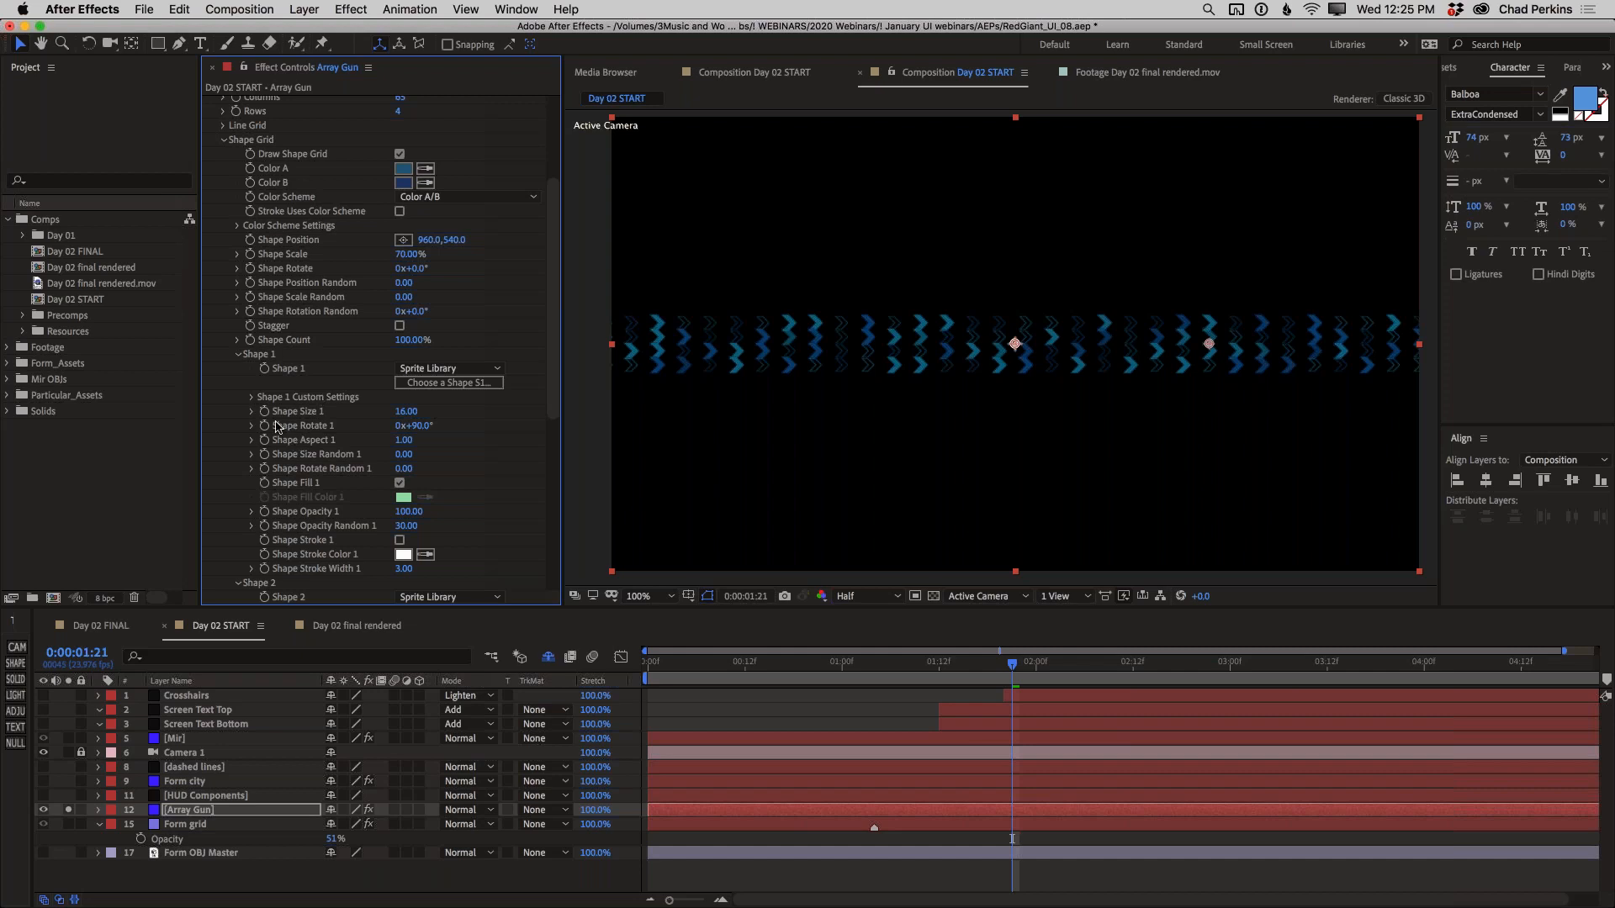
pyautogui.click(238, 356)
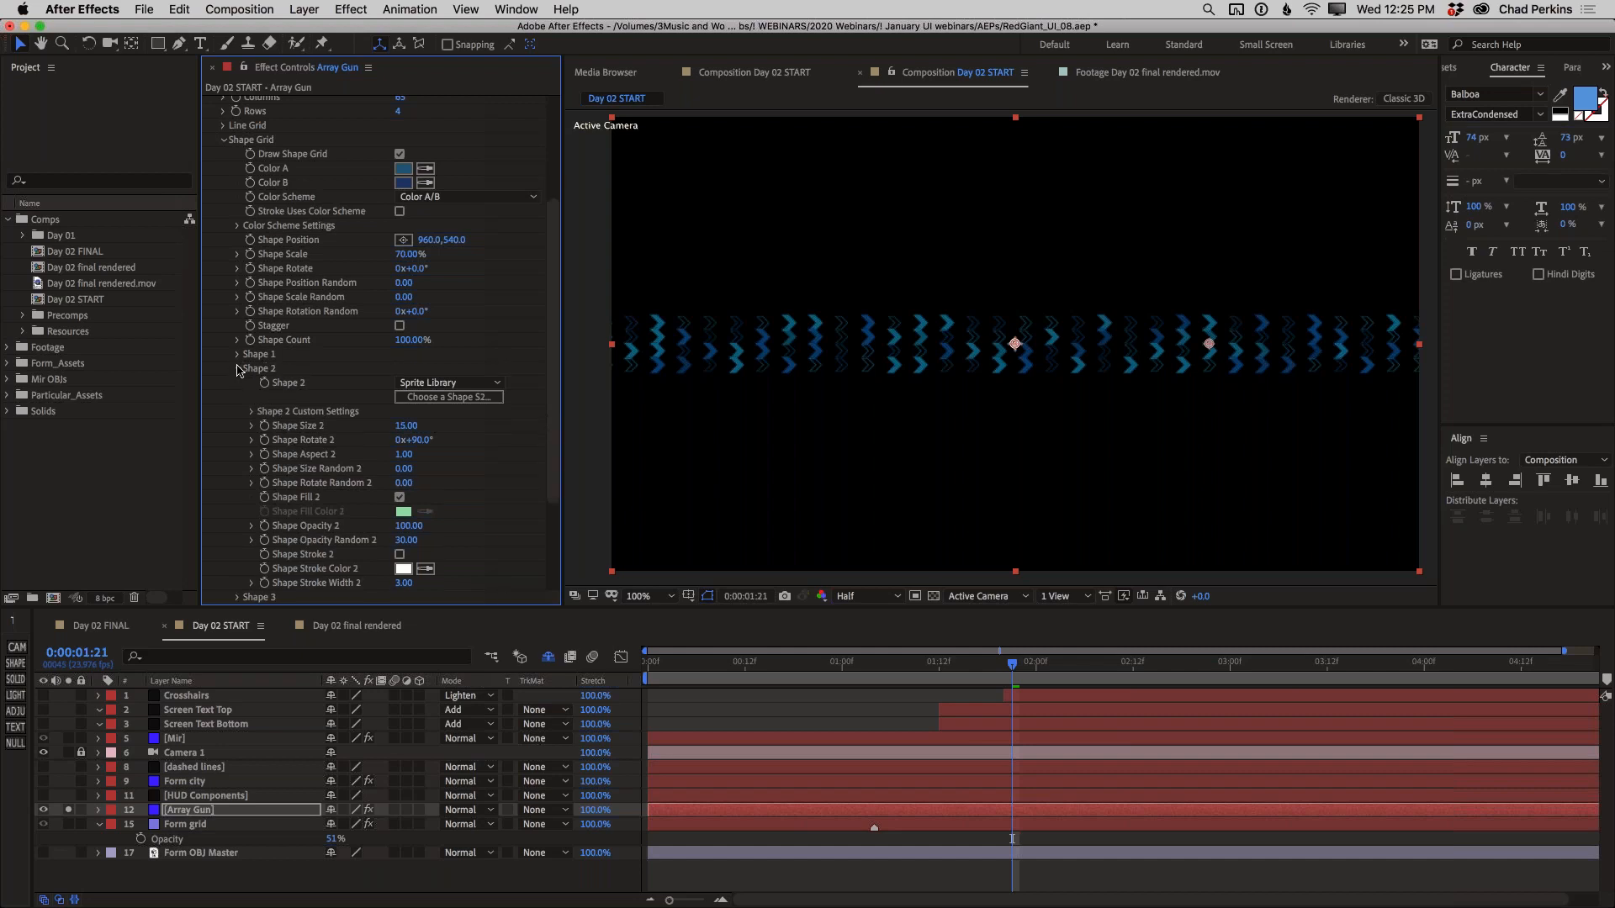
pyautogui.click(238, 368)
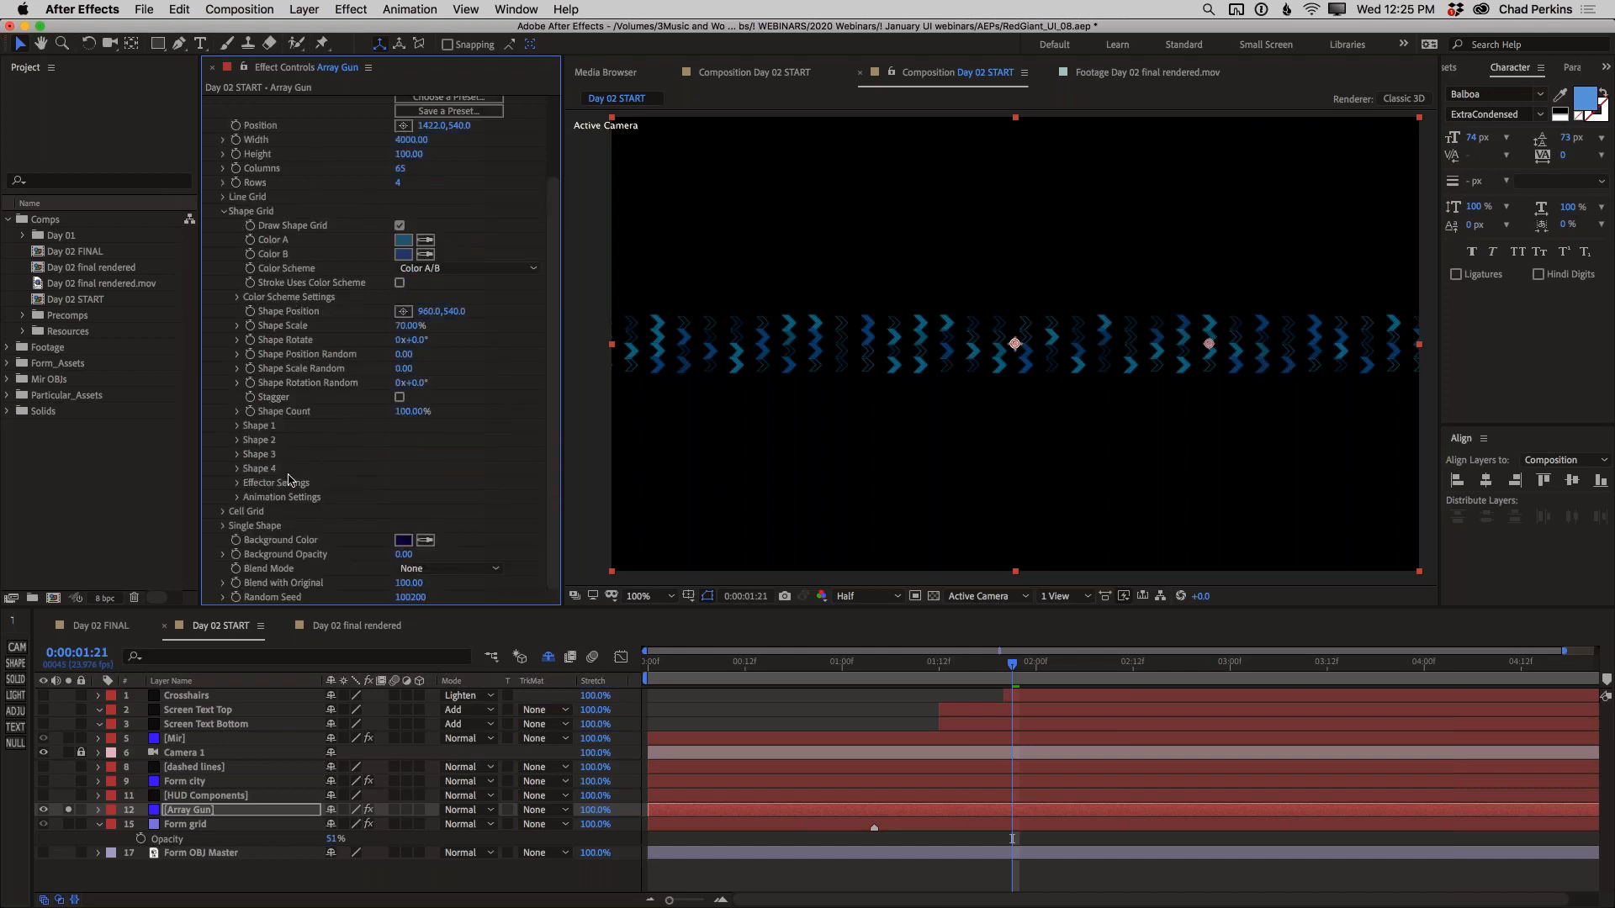
pyautogui.click(400, 397)
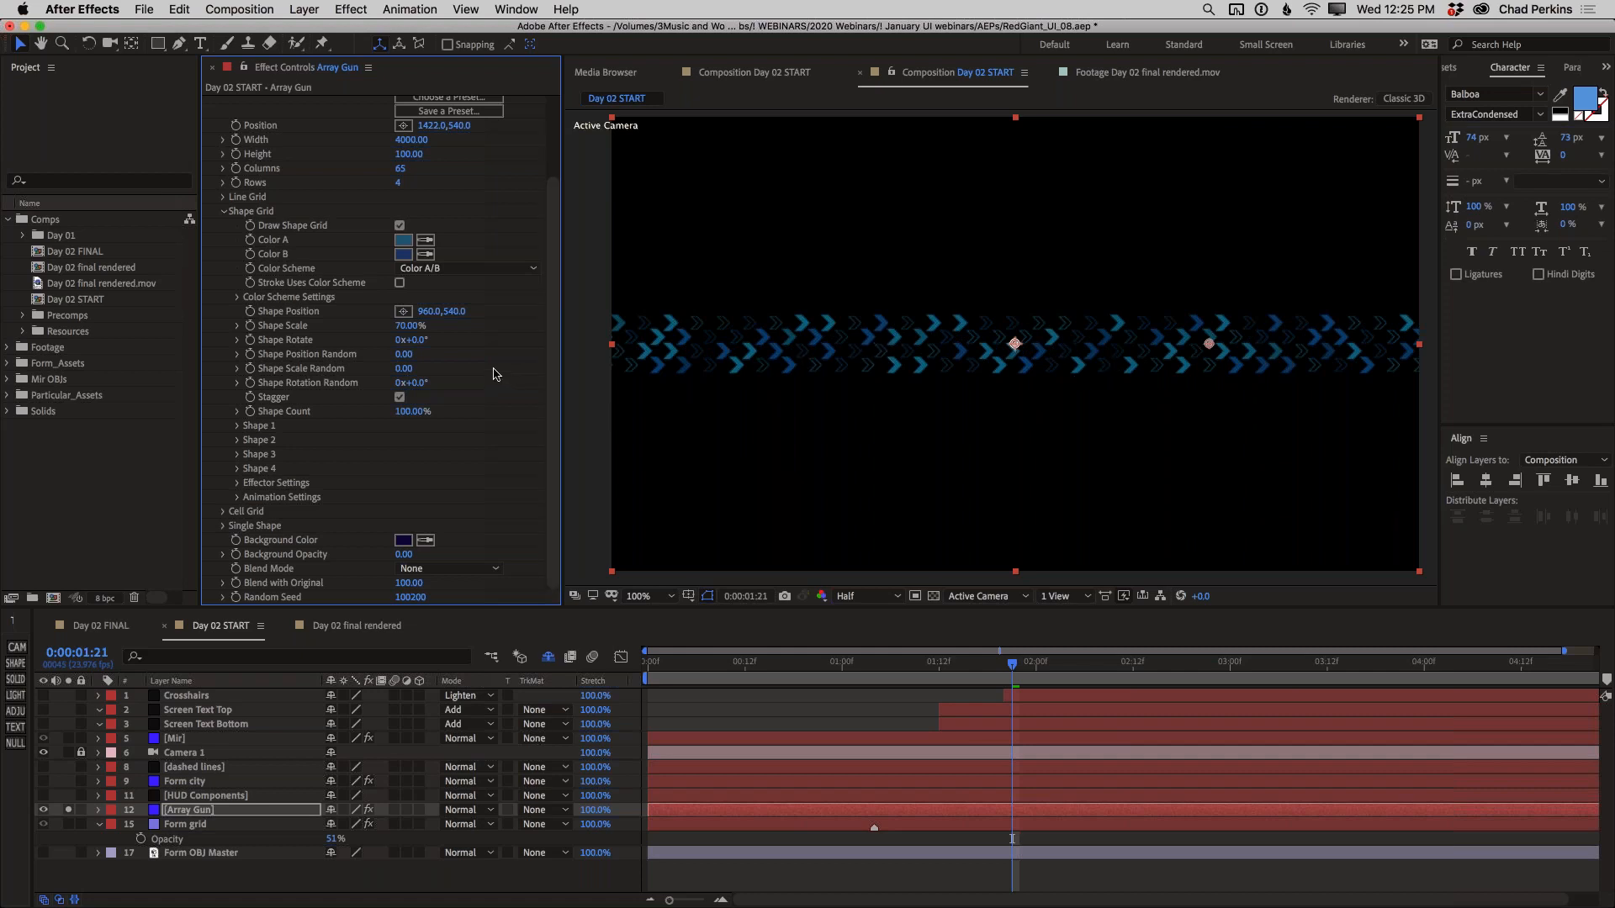
# Set Shape Scale Random to 15 and reduce Shape Count to 69%
pyautogui.moveTo(405, 368); pyautogui.dragTo(403, 368)
pyautogui.click(404, 369)
pyautogui.write('15')
pyautogui.press('Return')
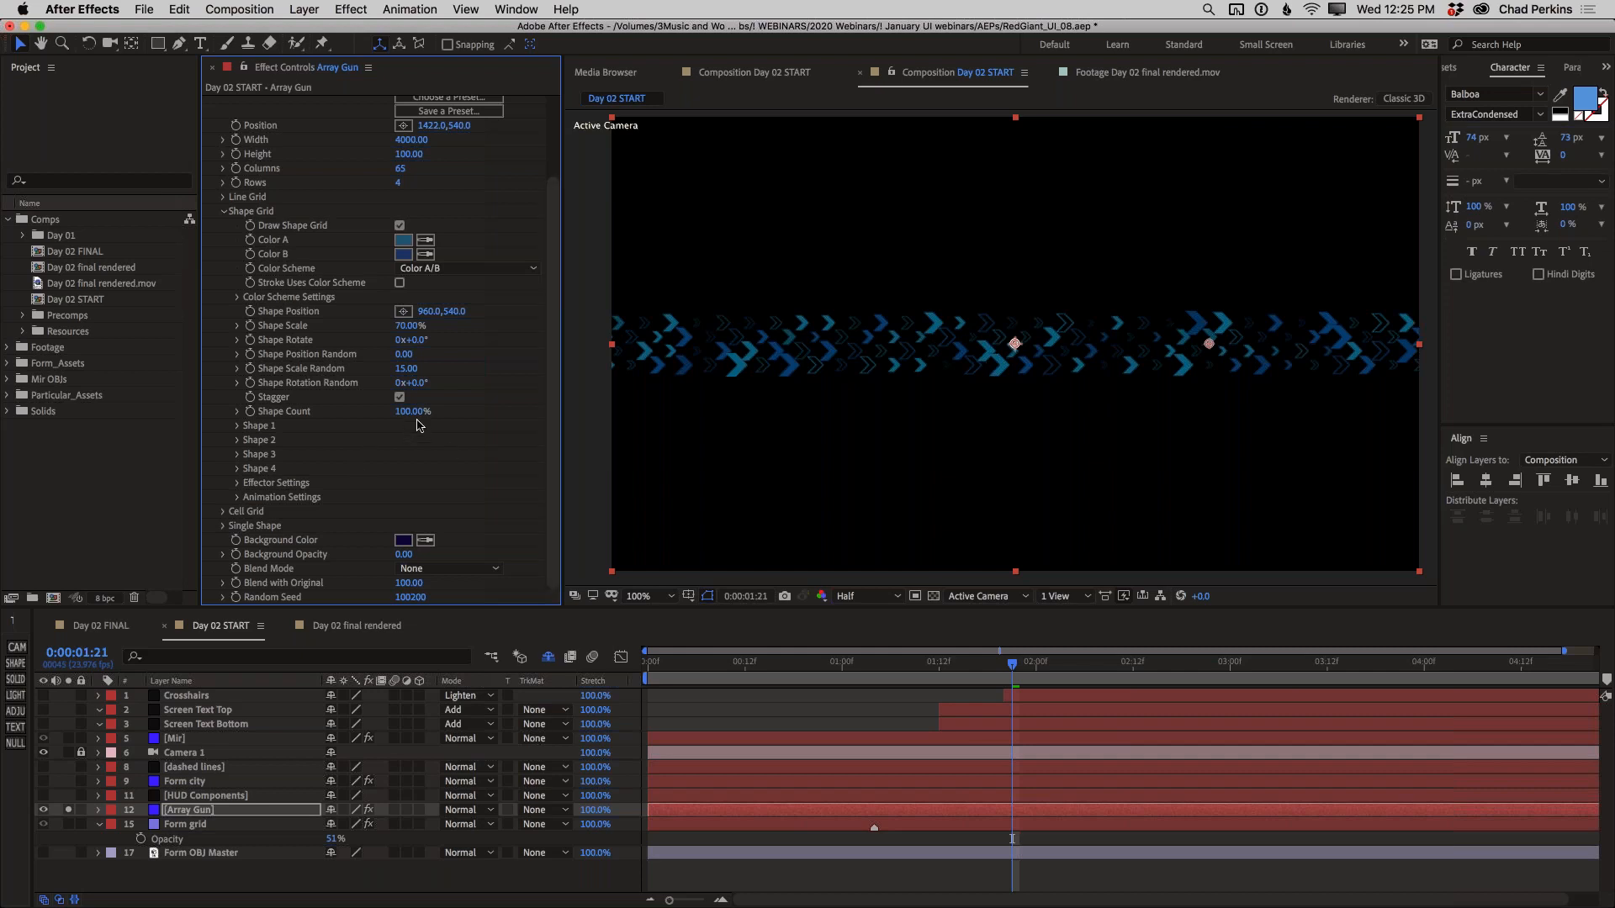
pyautogui.moveTo(414, 412); pyautogui.dragTo(405, 422)
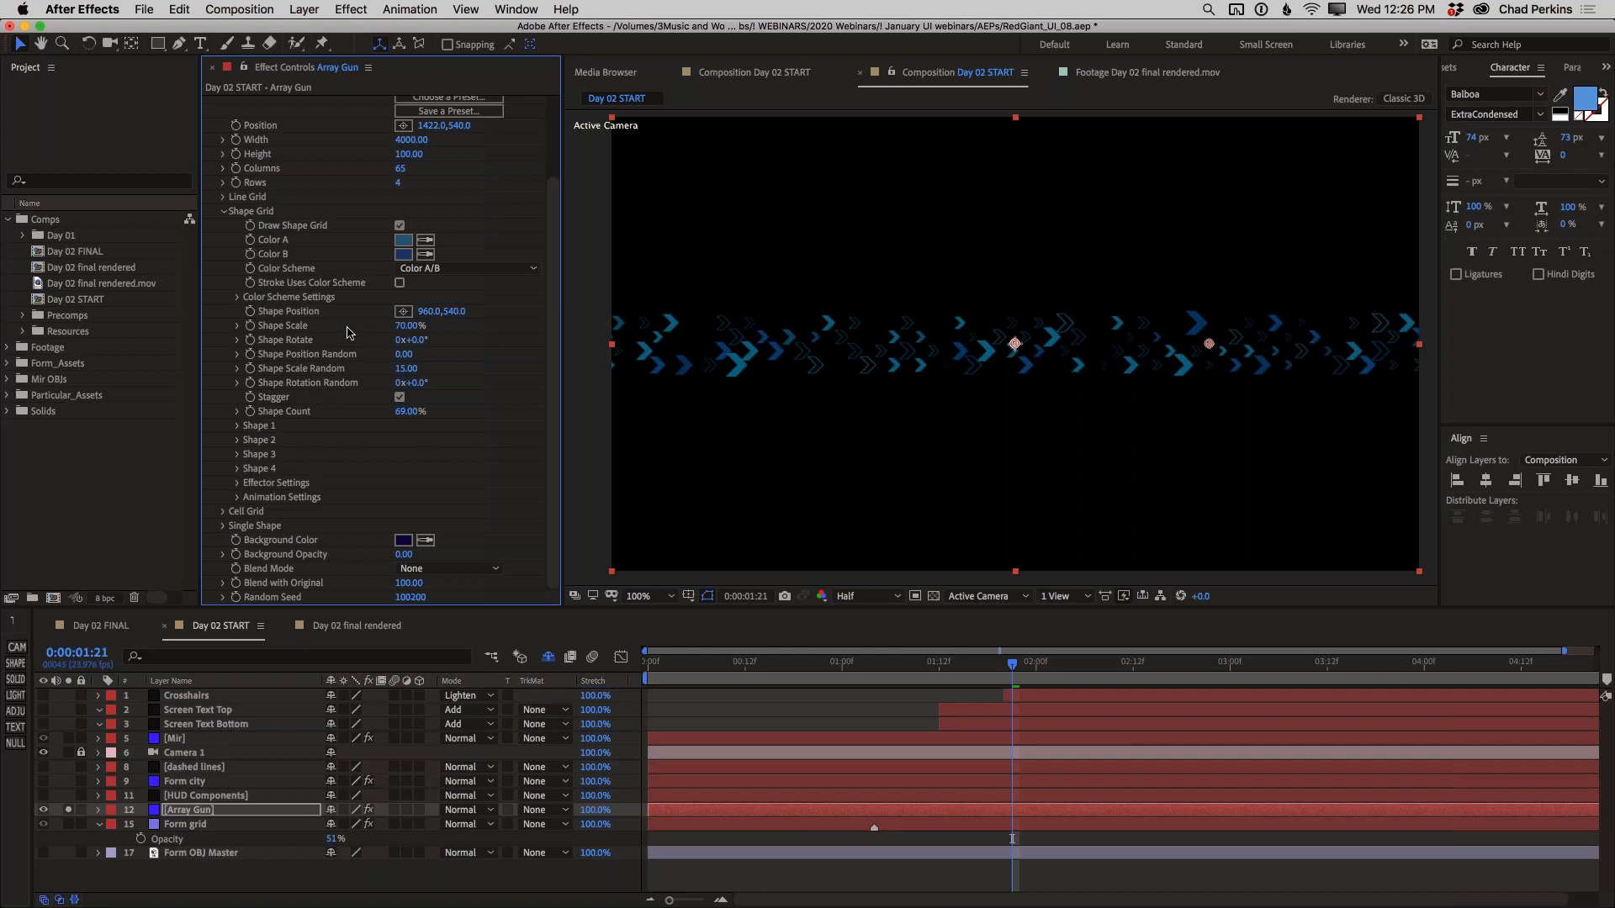
pyautogui.click(260, 482)
pyautogui.scroll(-4, 490, 418)
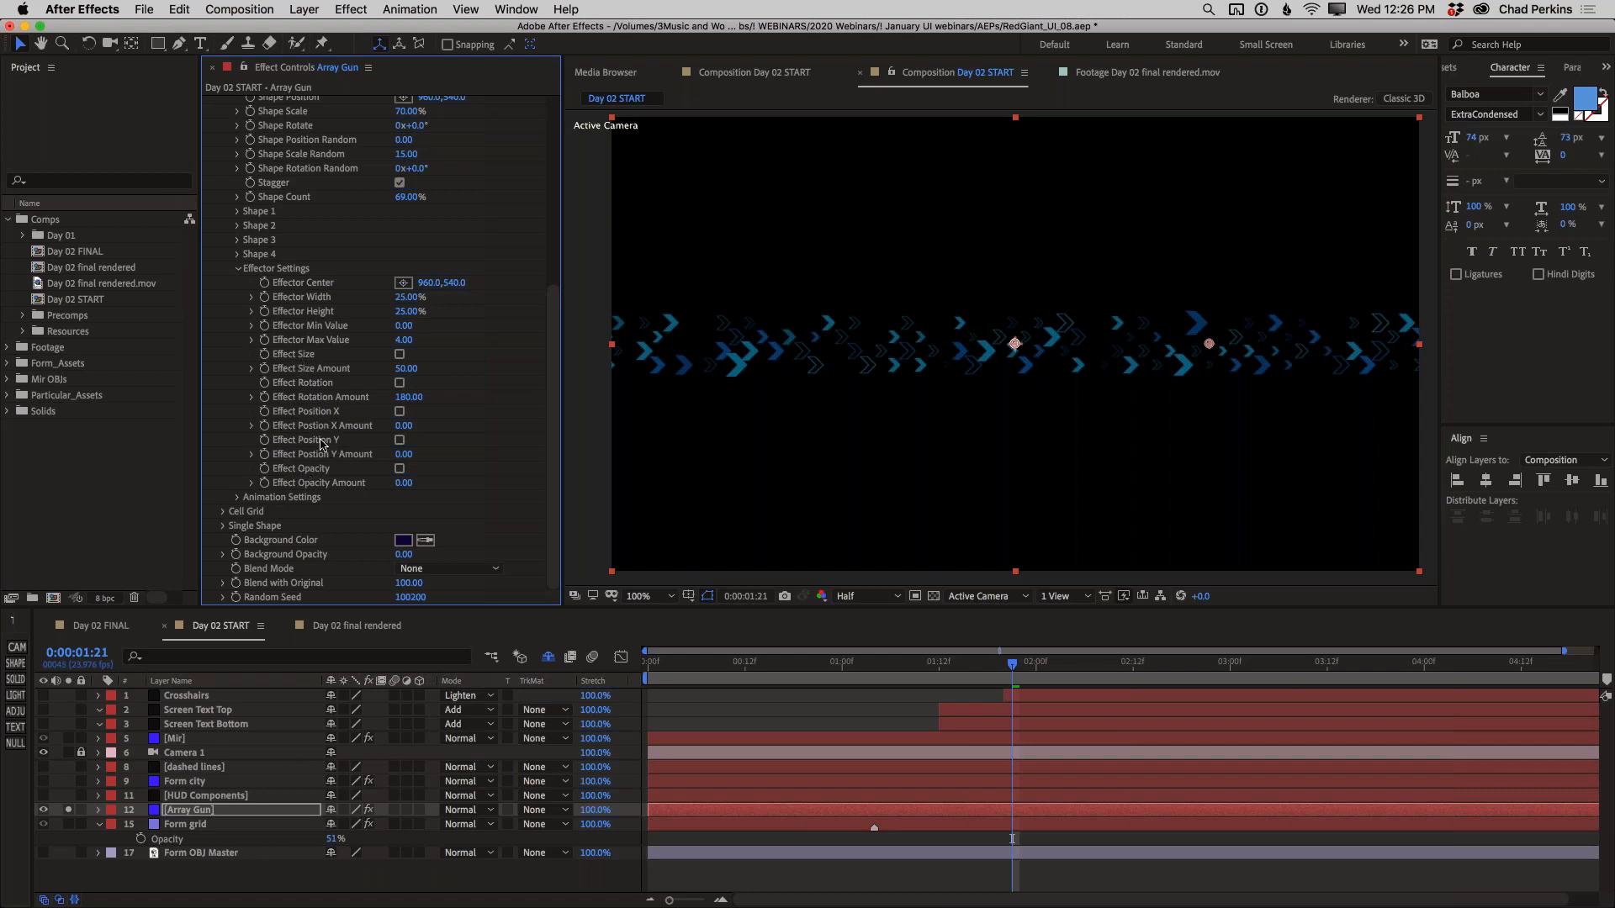
pyautogui.click(238, 268)
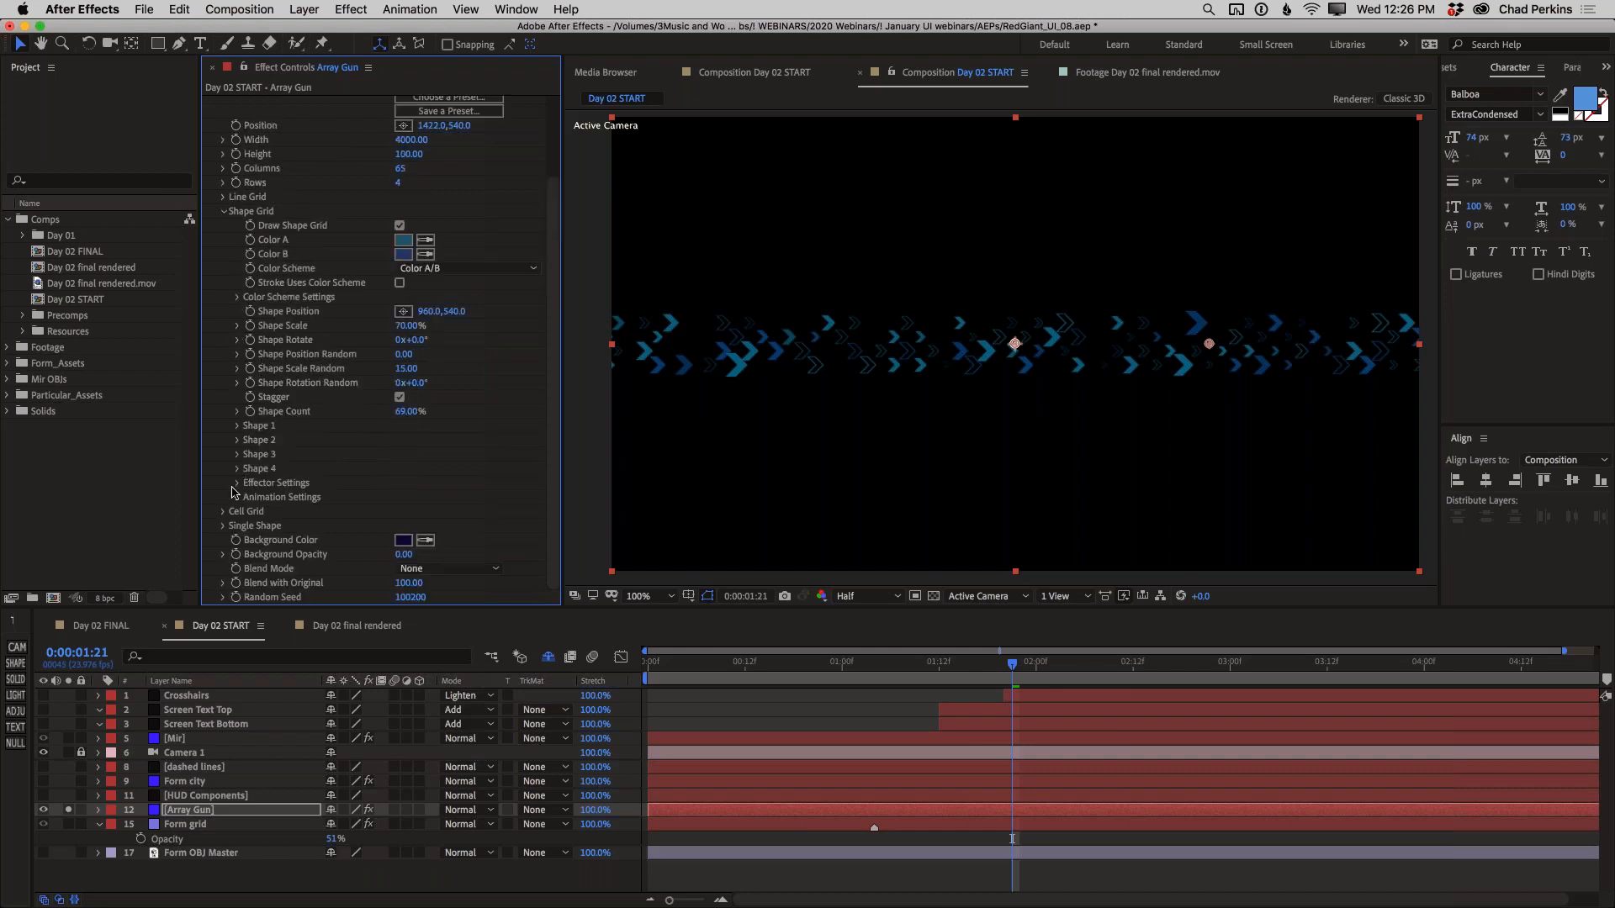
# Set the Shape Grid's Animation Behavior to Oscillate and enable animation of size and opacity
pyautogui.click(238, 497)
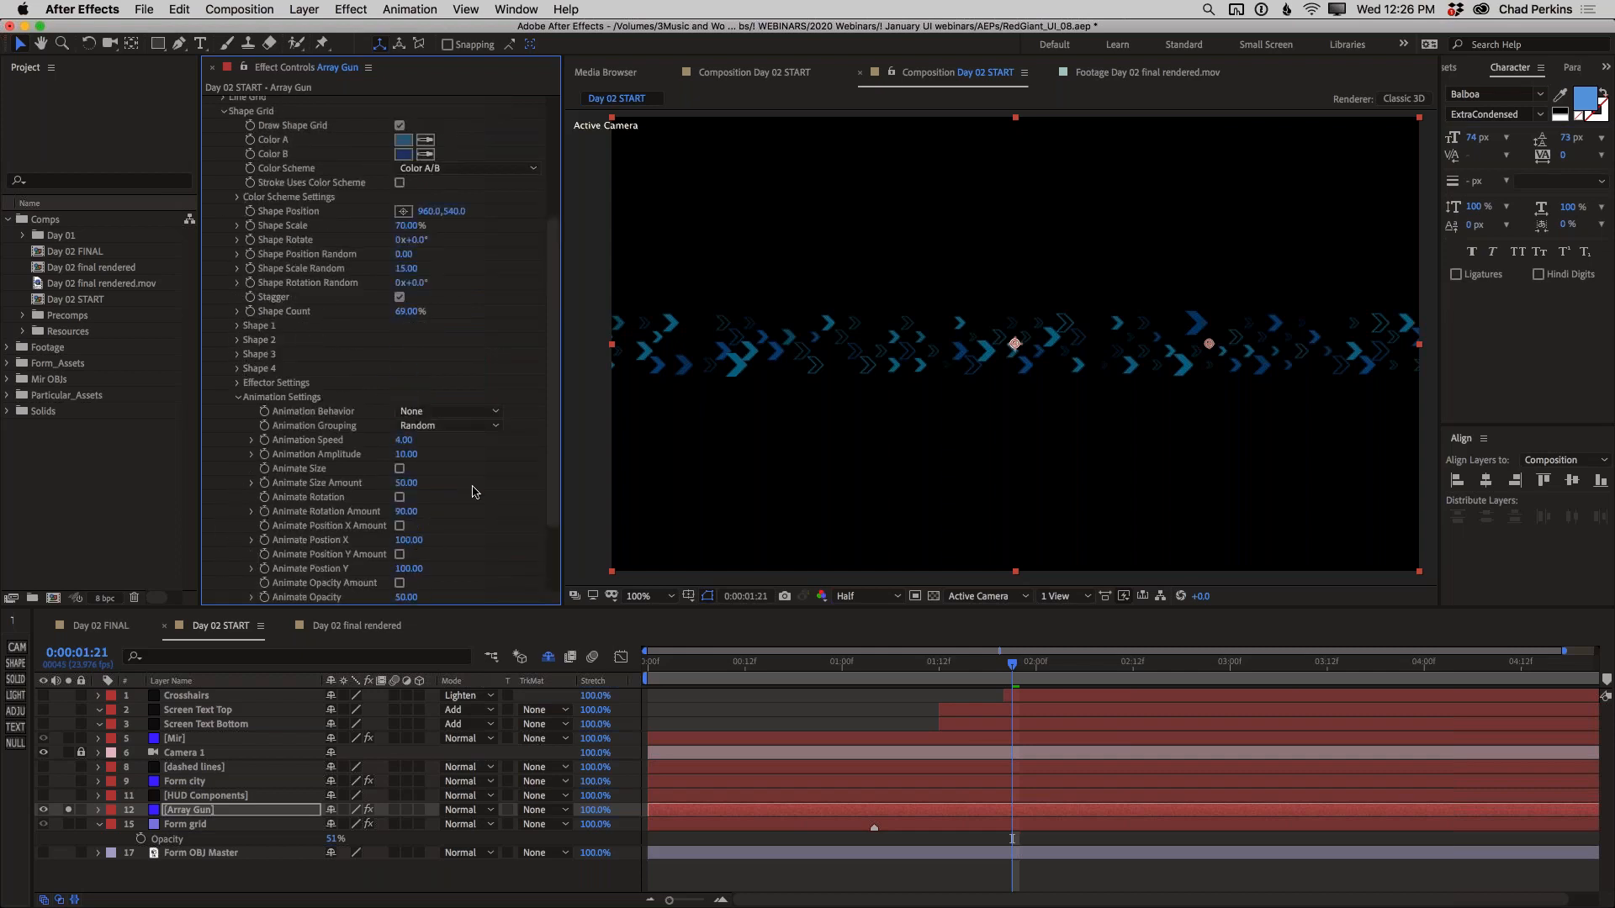
pyautogui.scroll(-5, 468, 489)
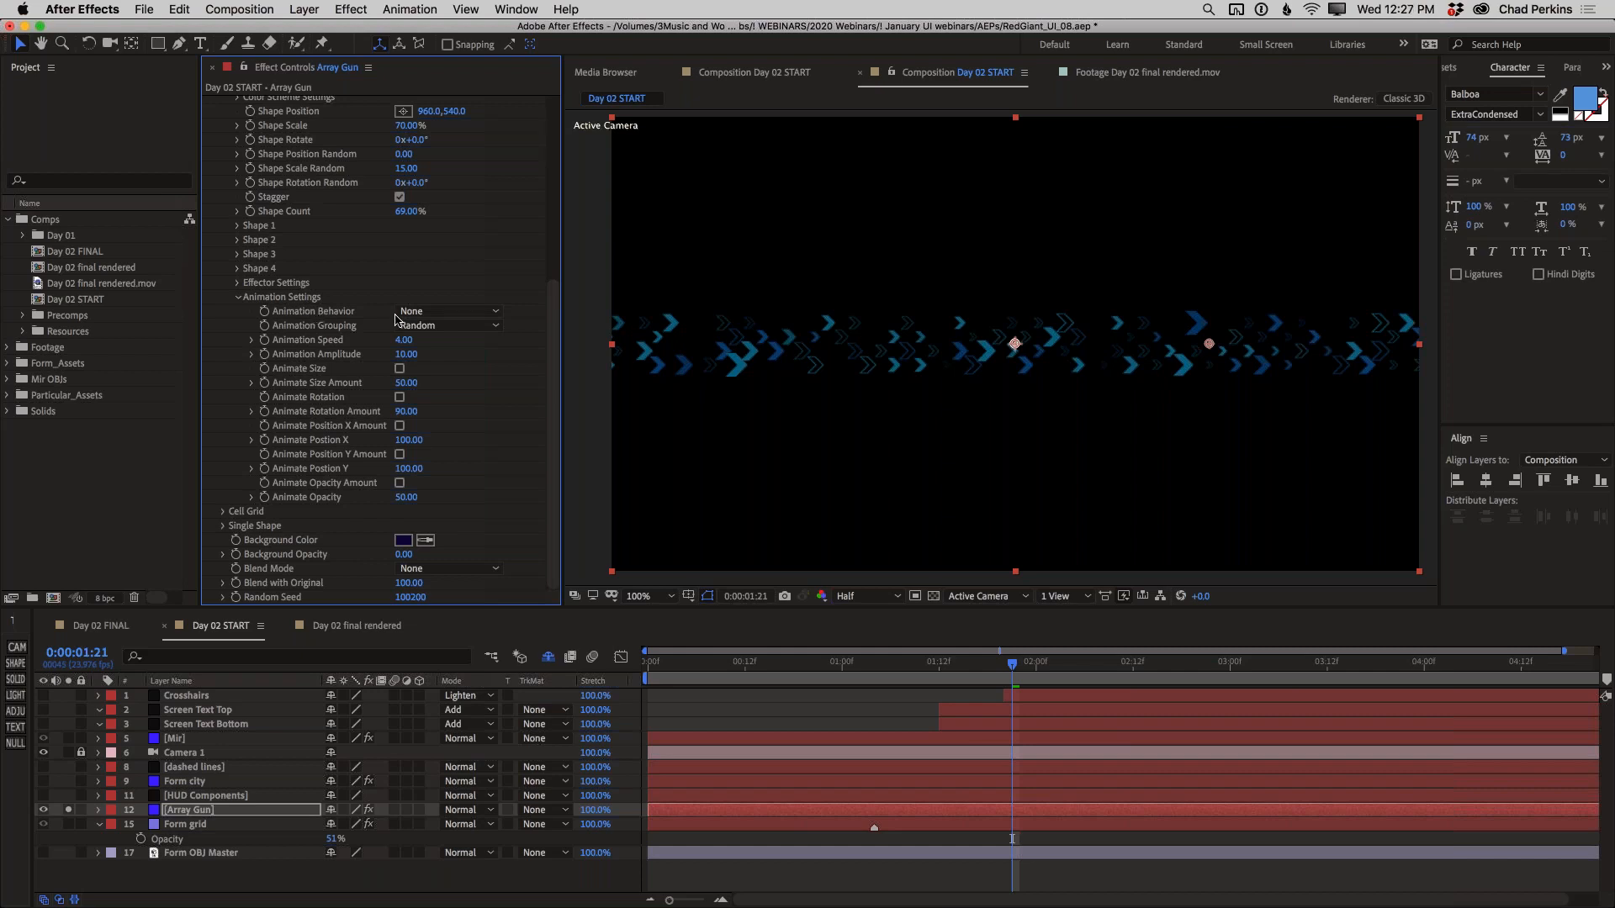
pyautogui.click(434, 313)
pyautogui.click(450, 361)
pyautogui.click(399, 369)
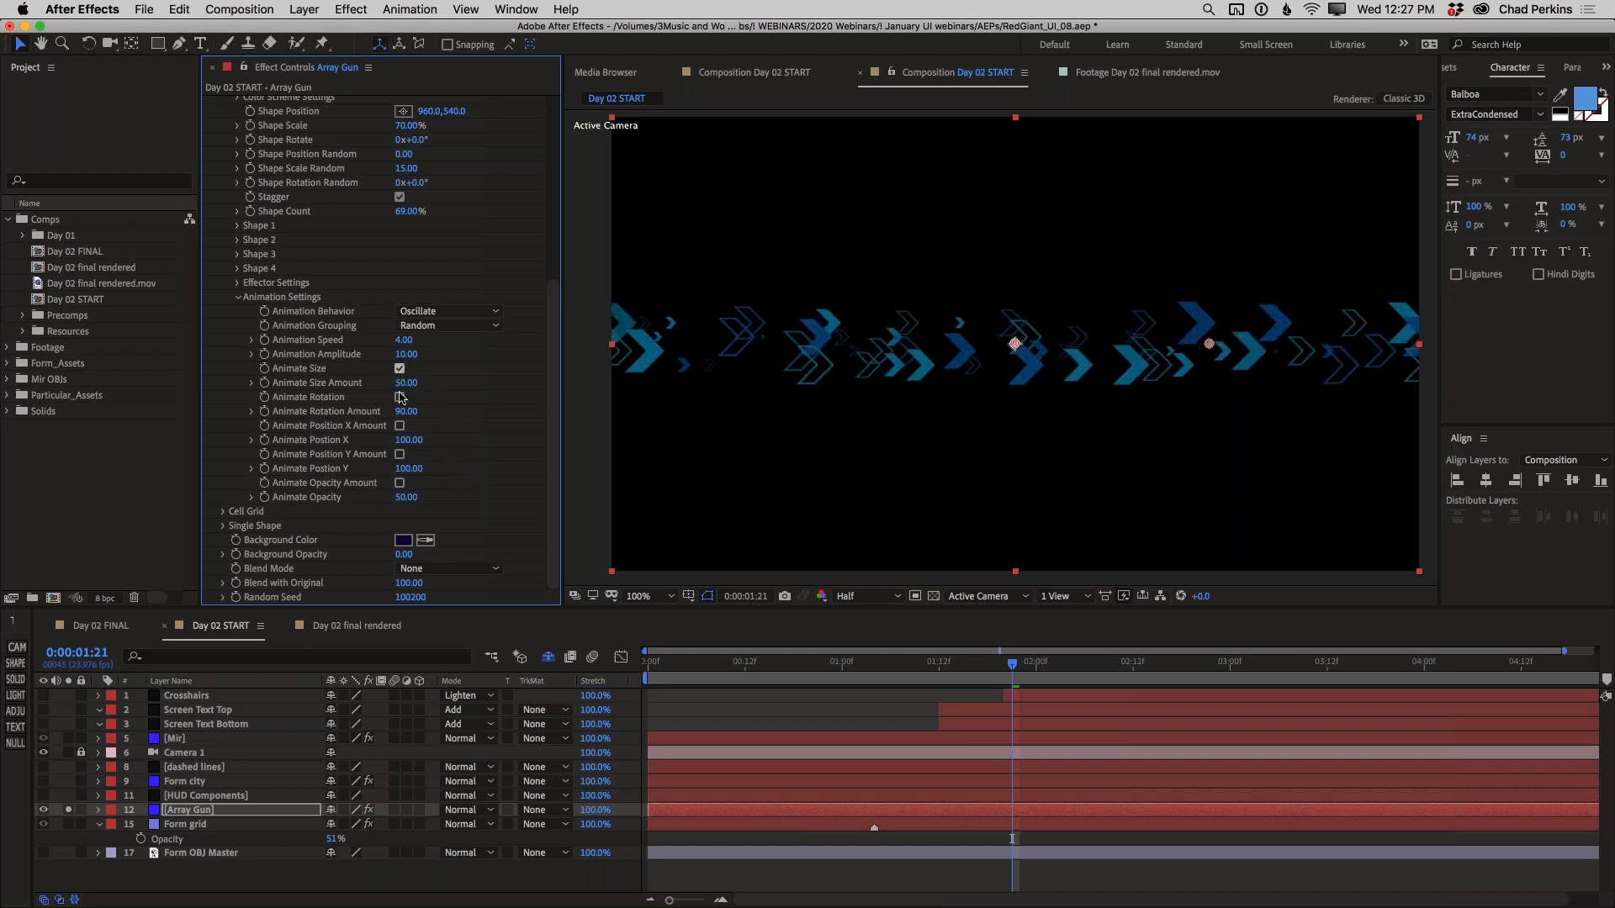
pyautogui.click(399, 483)
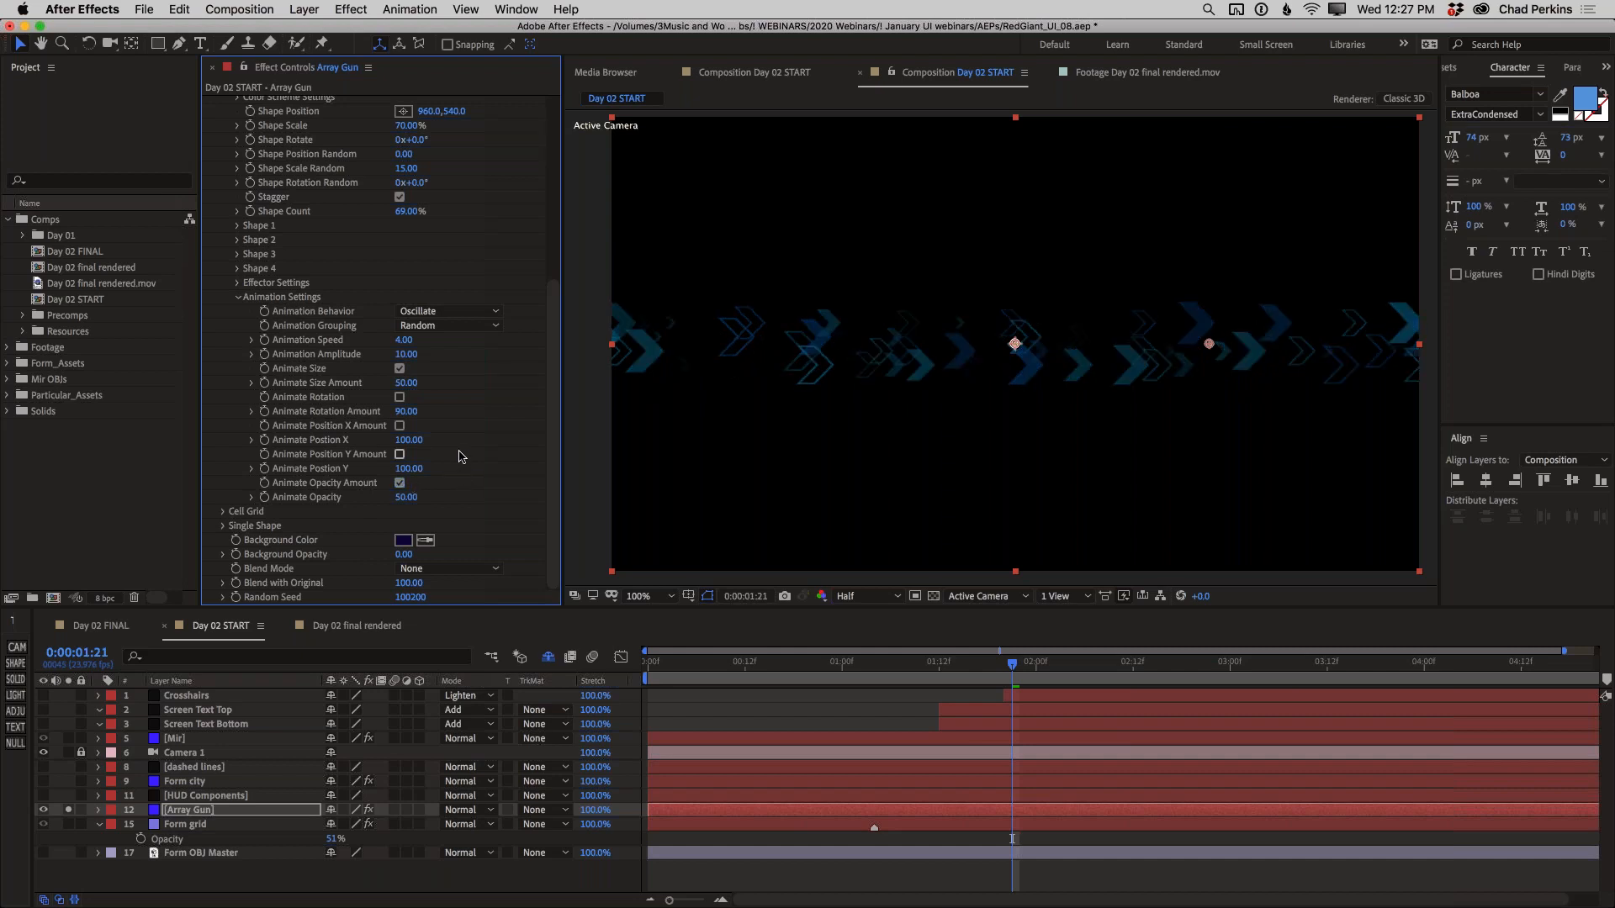
# Preview the oscillating chevrons from the start of the composition
pyautogui.press('Home')
pyautogui.press('space')
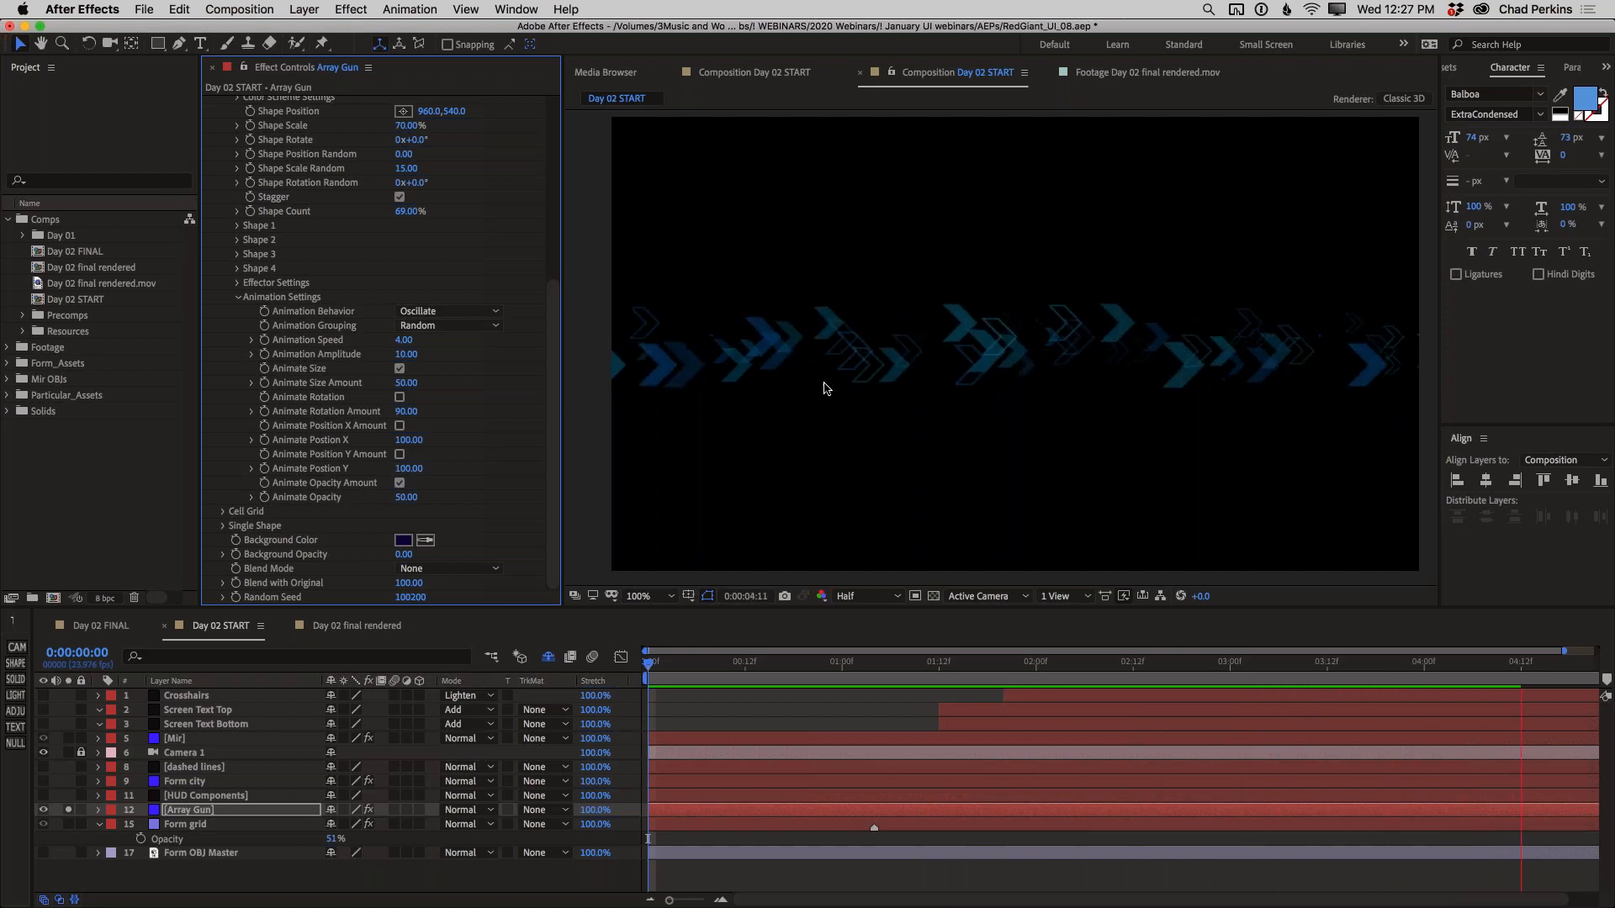
pyautogui.press('space')
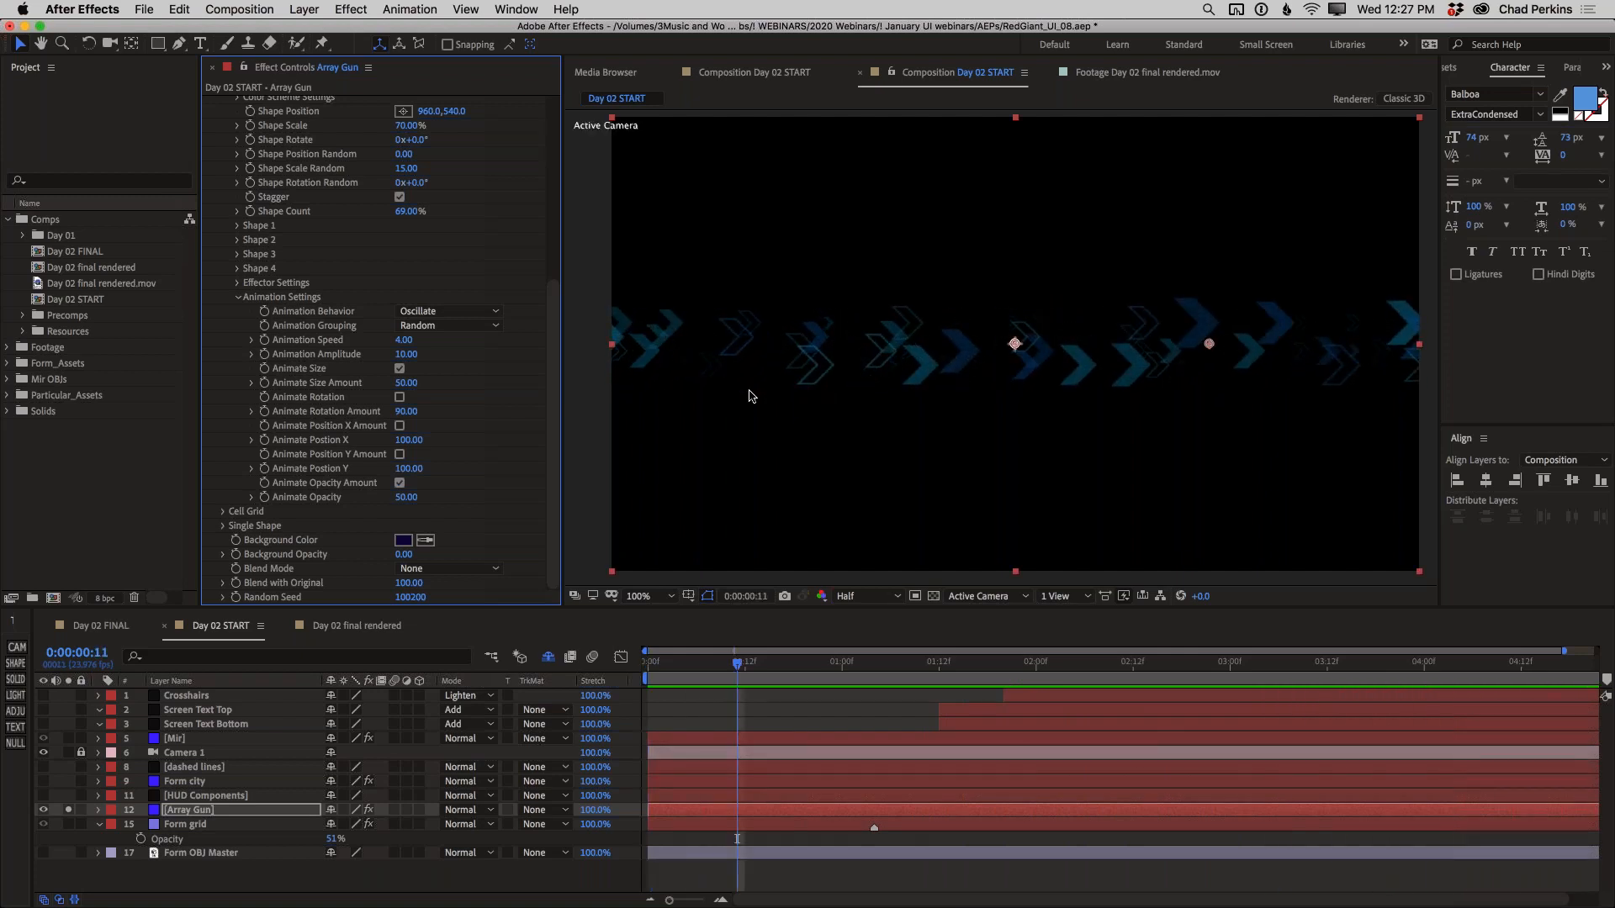
# Set Animation Speed to 0.70 and Animate Size Amount to 10, and preview the calmer motion
pyautogui.click(403, 340)
pyautogui.press('Return')
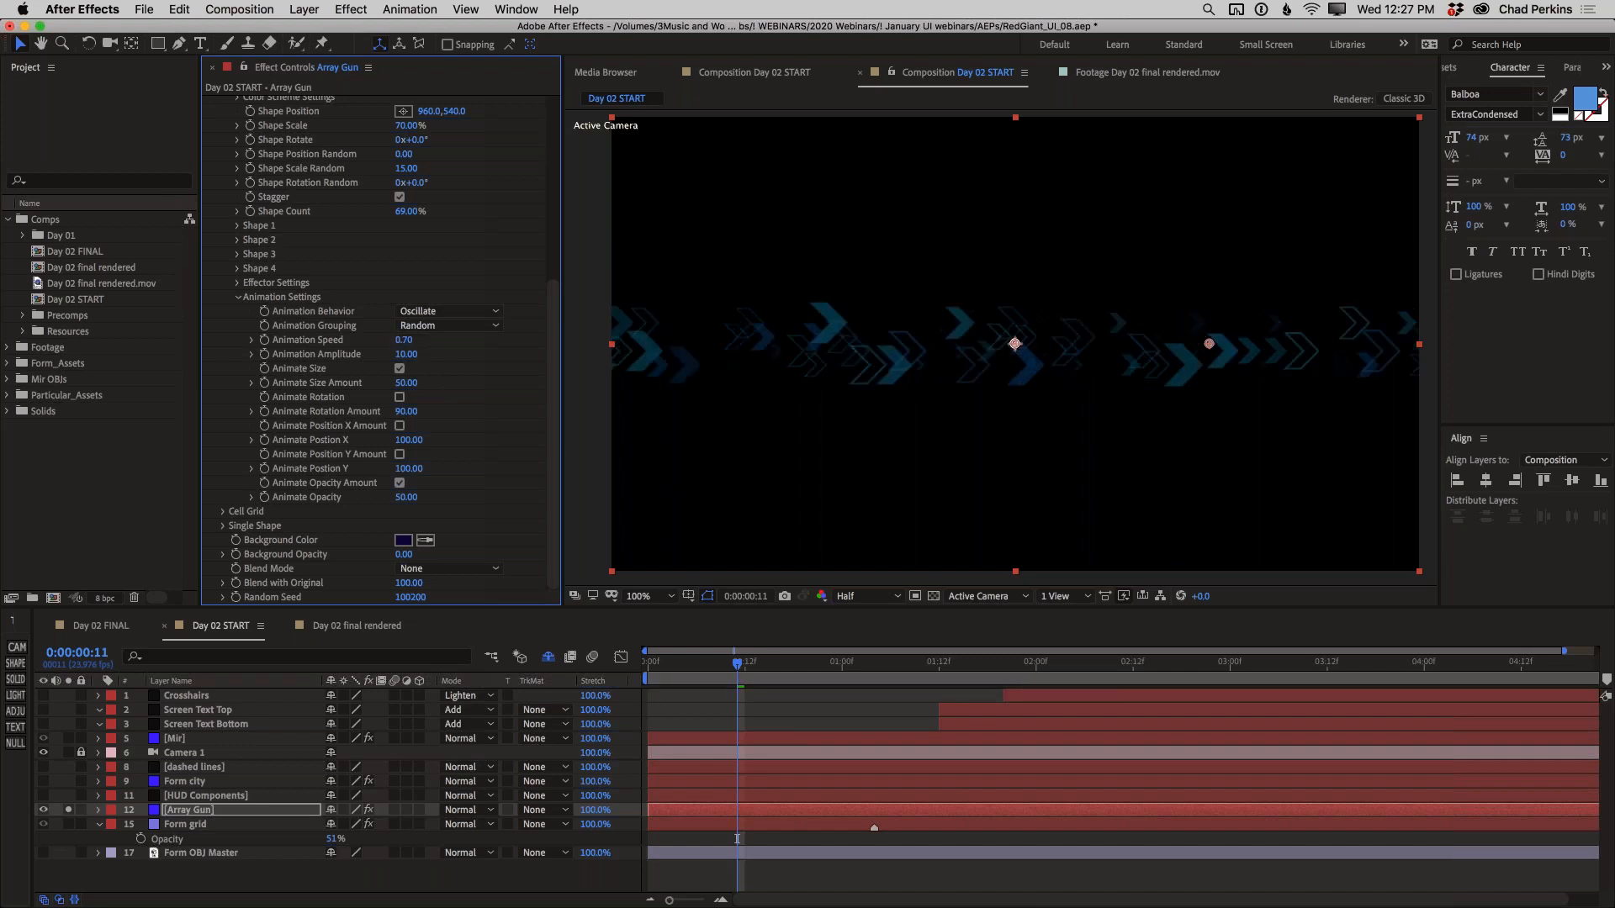
pyautogui.click(406, 383)
pyautogui.write('10')
pyautogui.press('Return')
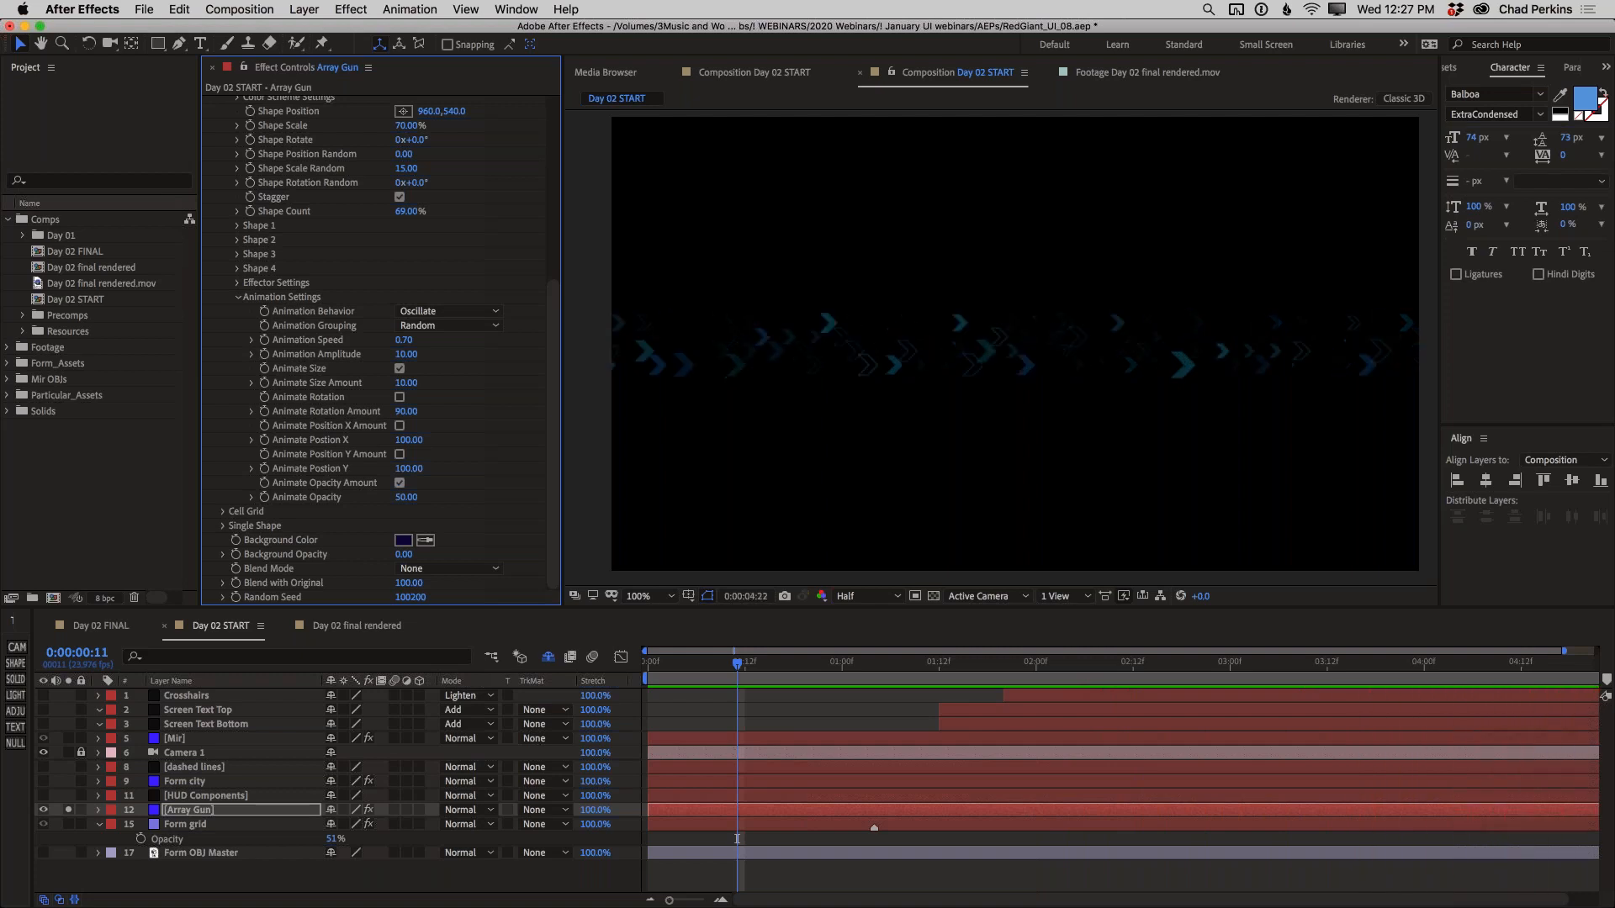
pyautogui.press('space')
# Shift the Shape Grid horizontally to a Shape Position of 1049, 540, and collapse its settings
pyautogui.scroll(5, 412, 275)
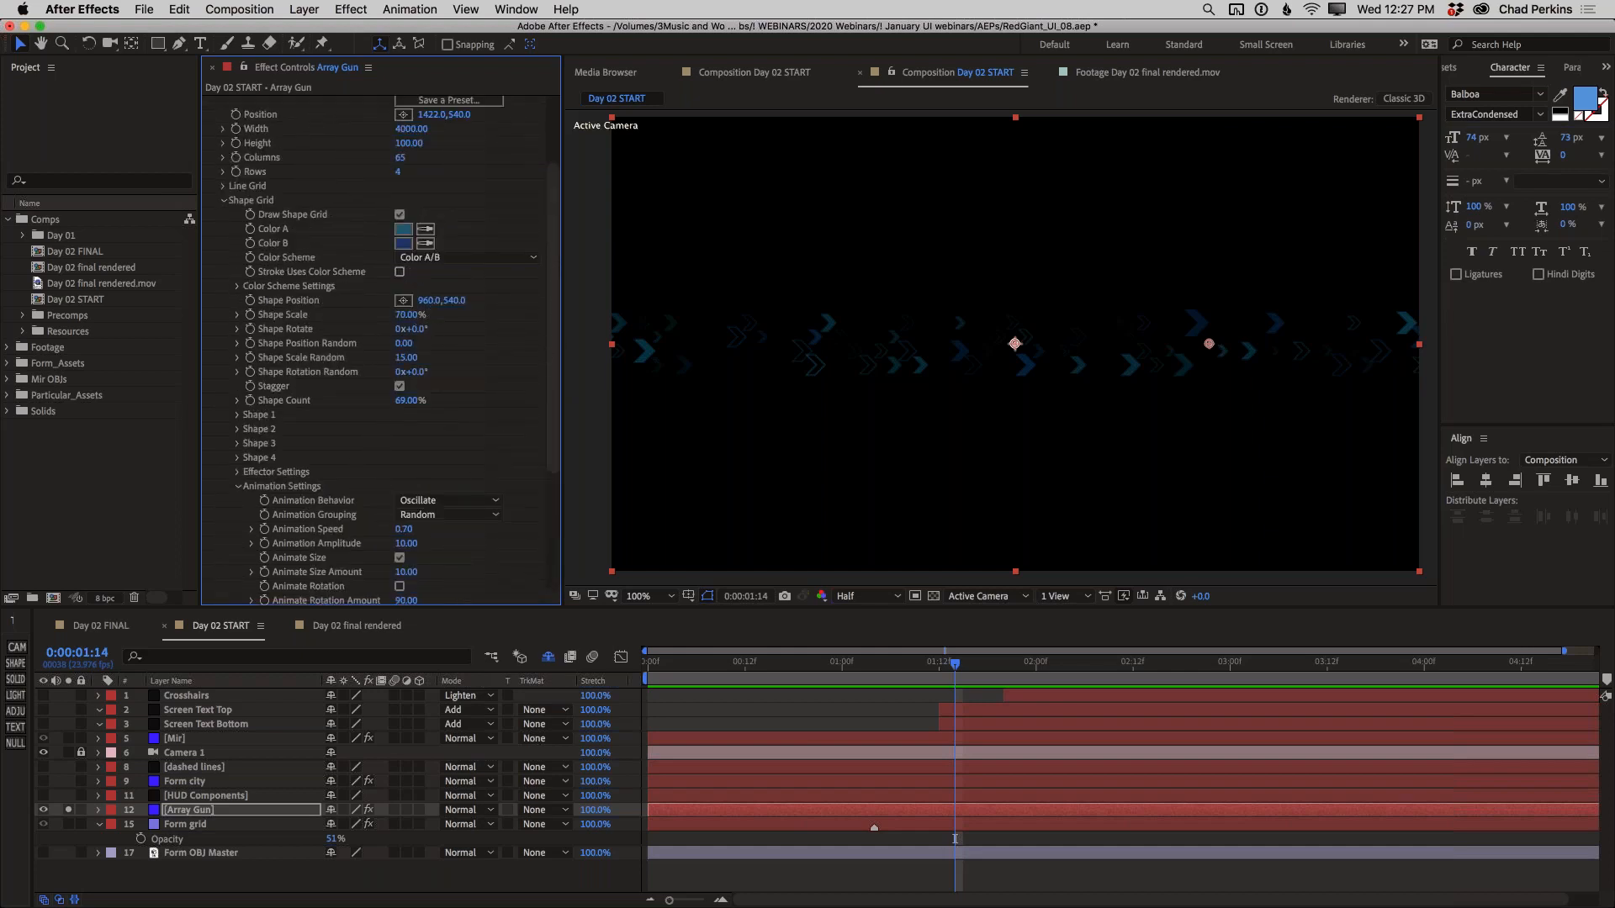
pyautogui.moveTo(424, 300); pyautogui.dragTo(494, 296)
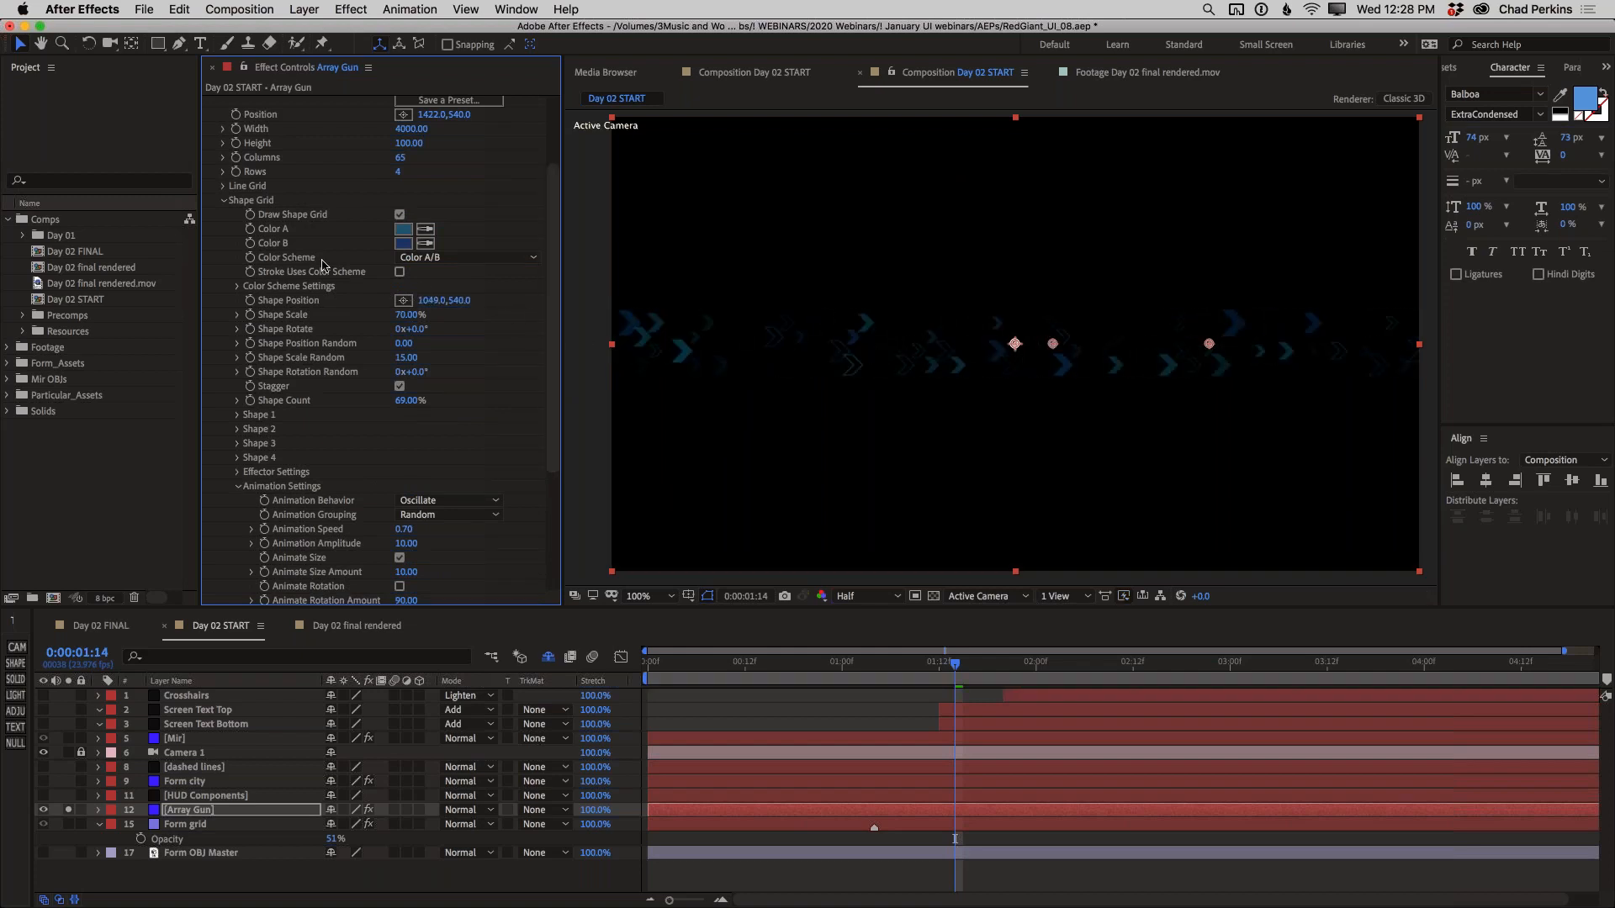
pyautogui.click(223, 202)
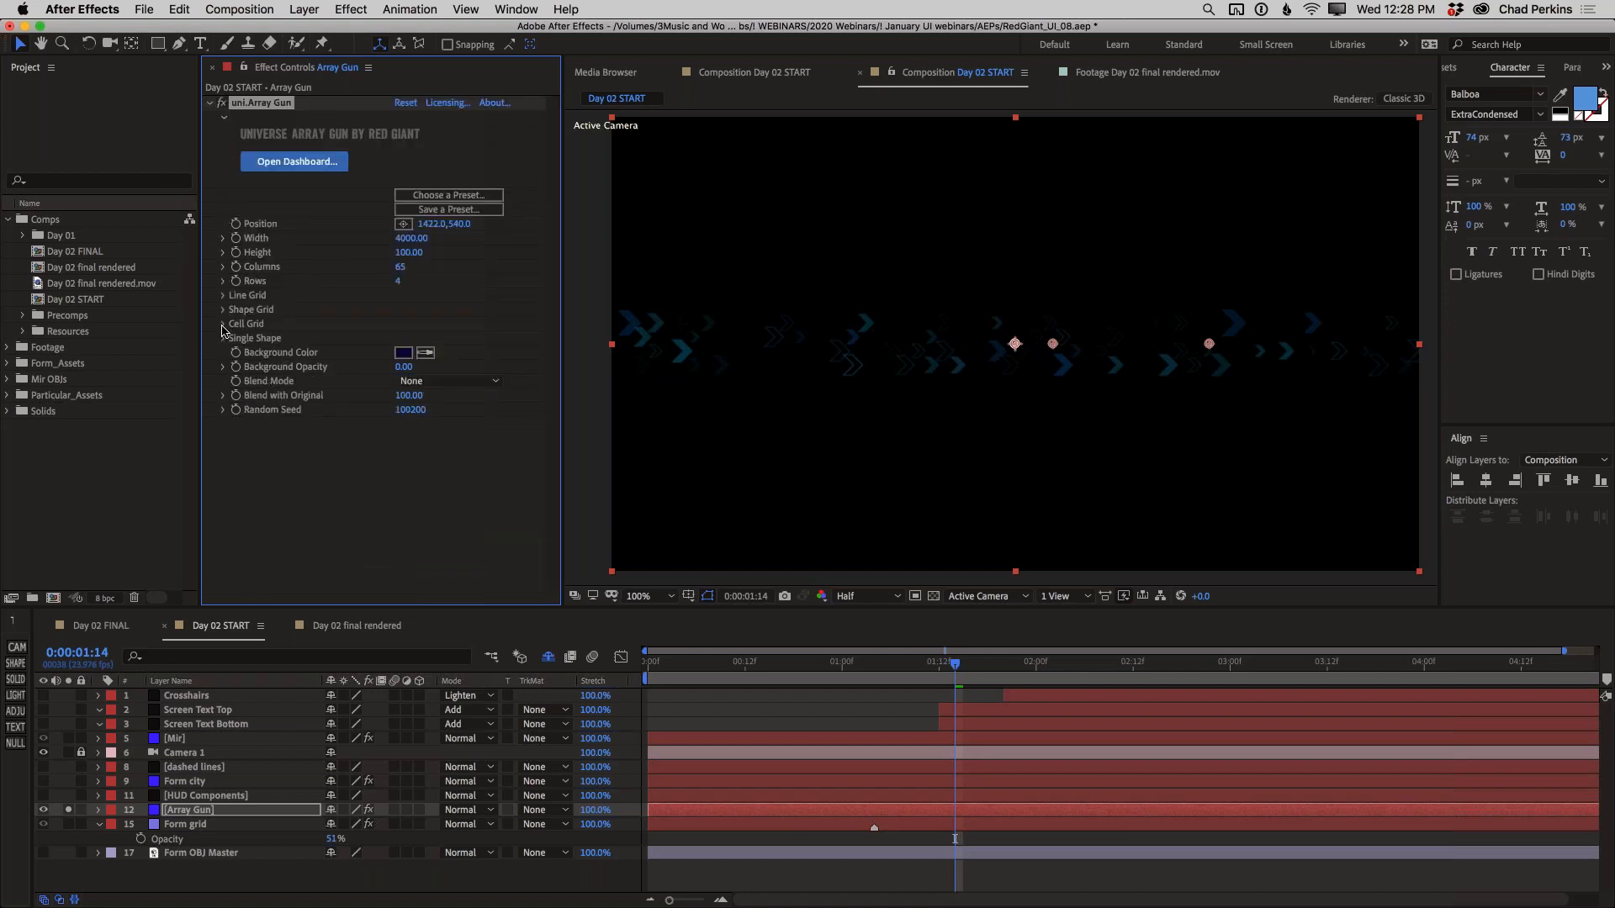
# Turn on the Cell Grid with Match Grid Size off and a Cell Size of 78
pyautogui.click(222, 326)
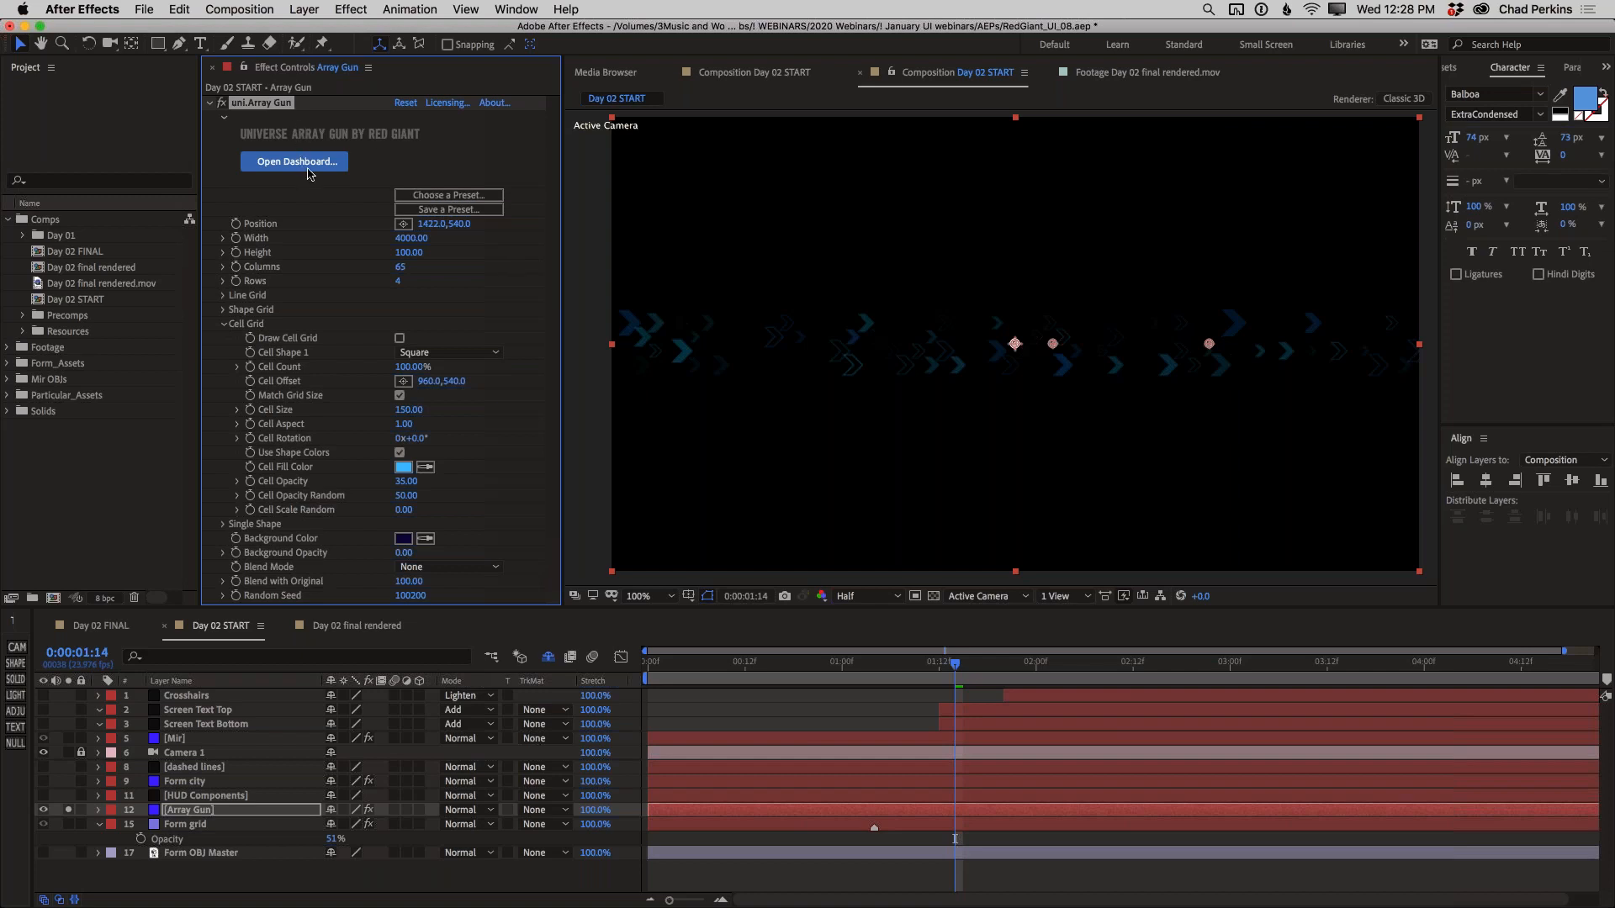
pyautogui.click(400, 338)
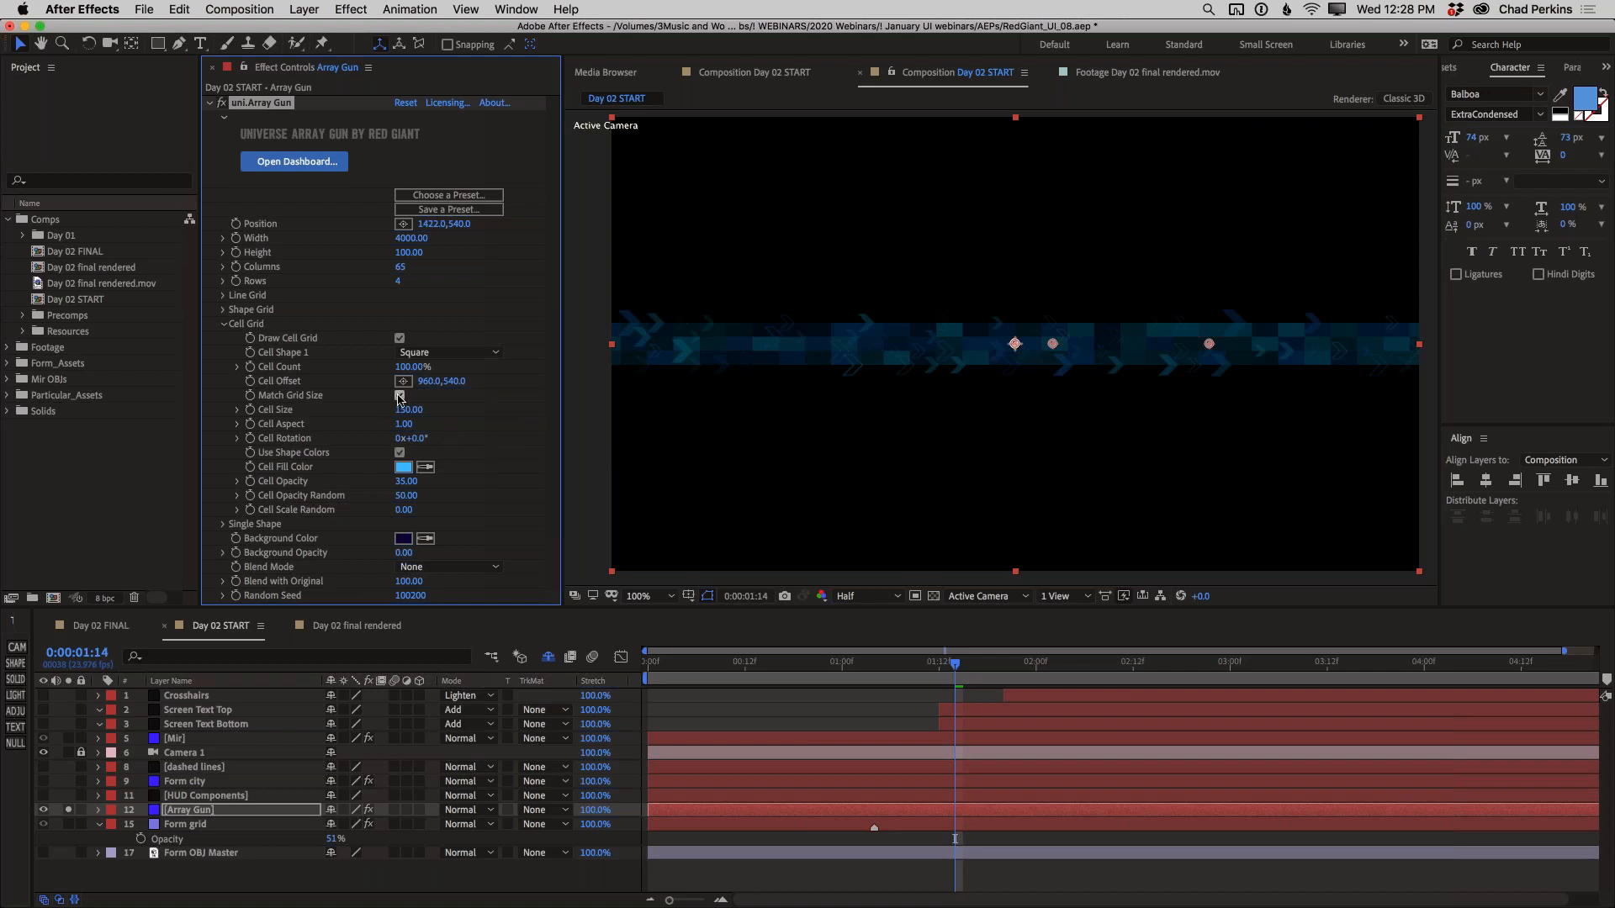
pyautogui.click(399, 395)
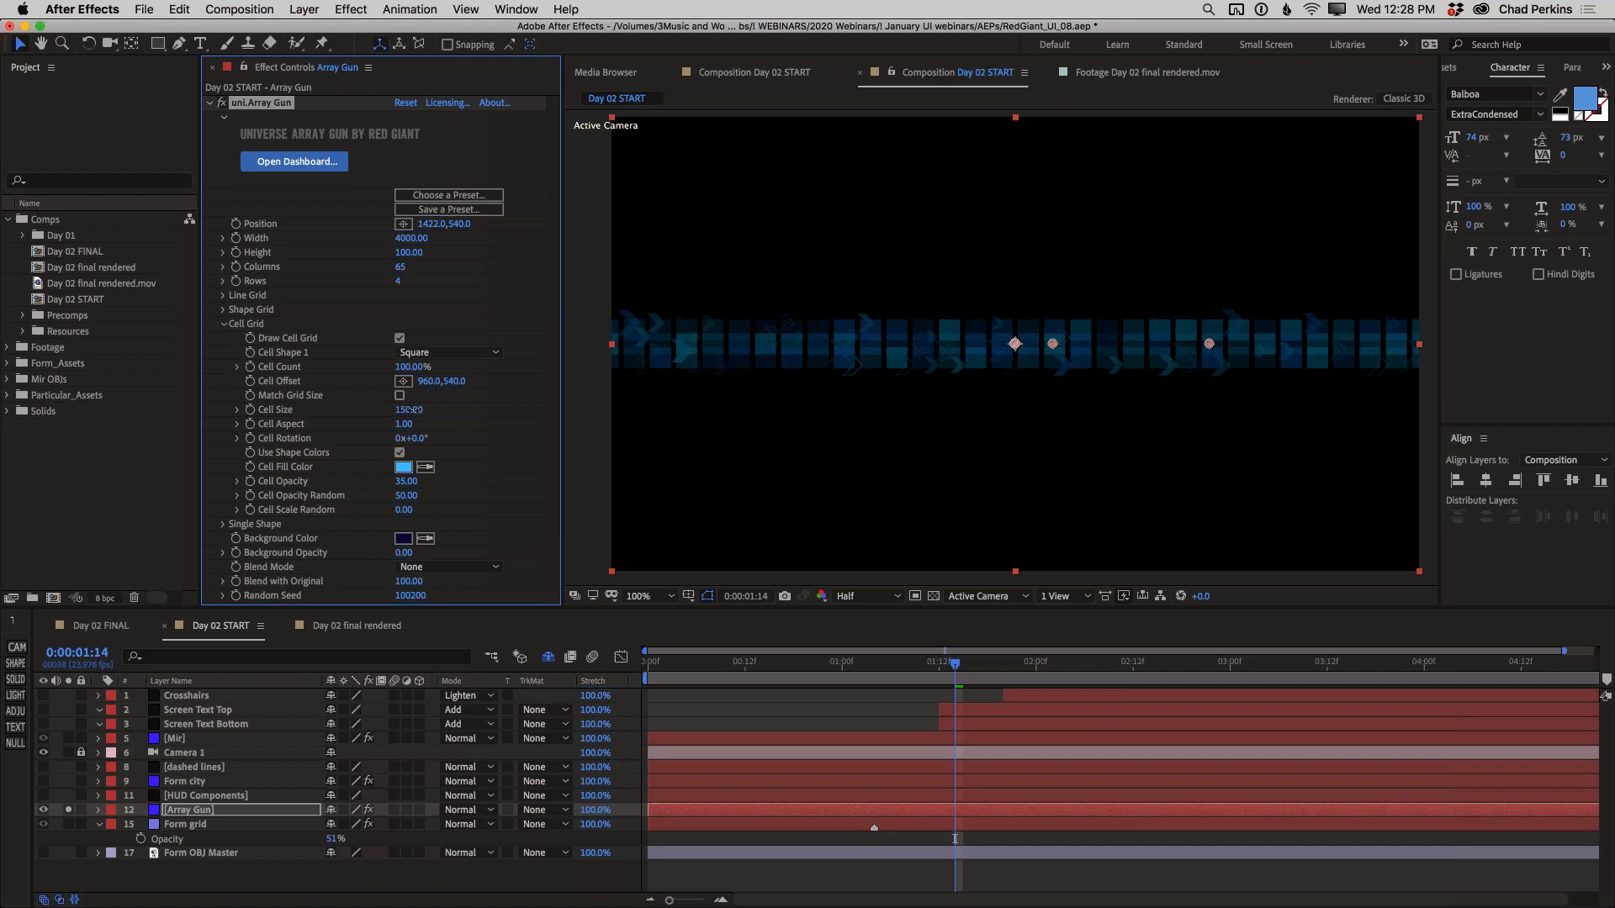
pyautogui.moveTo(393, 412); pyautogui.dragTo(454, 418)
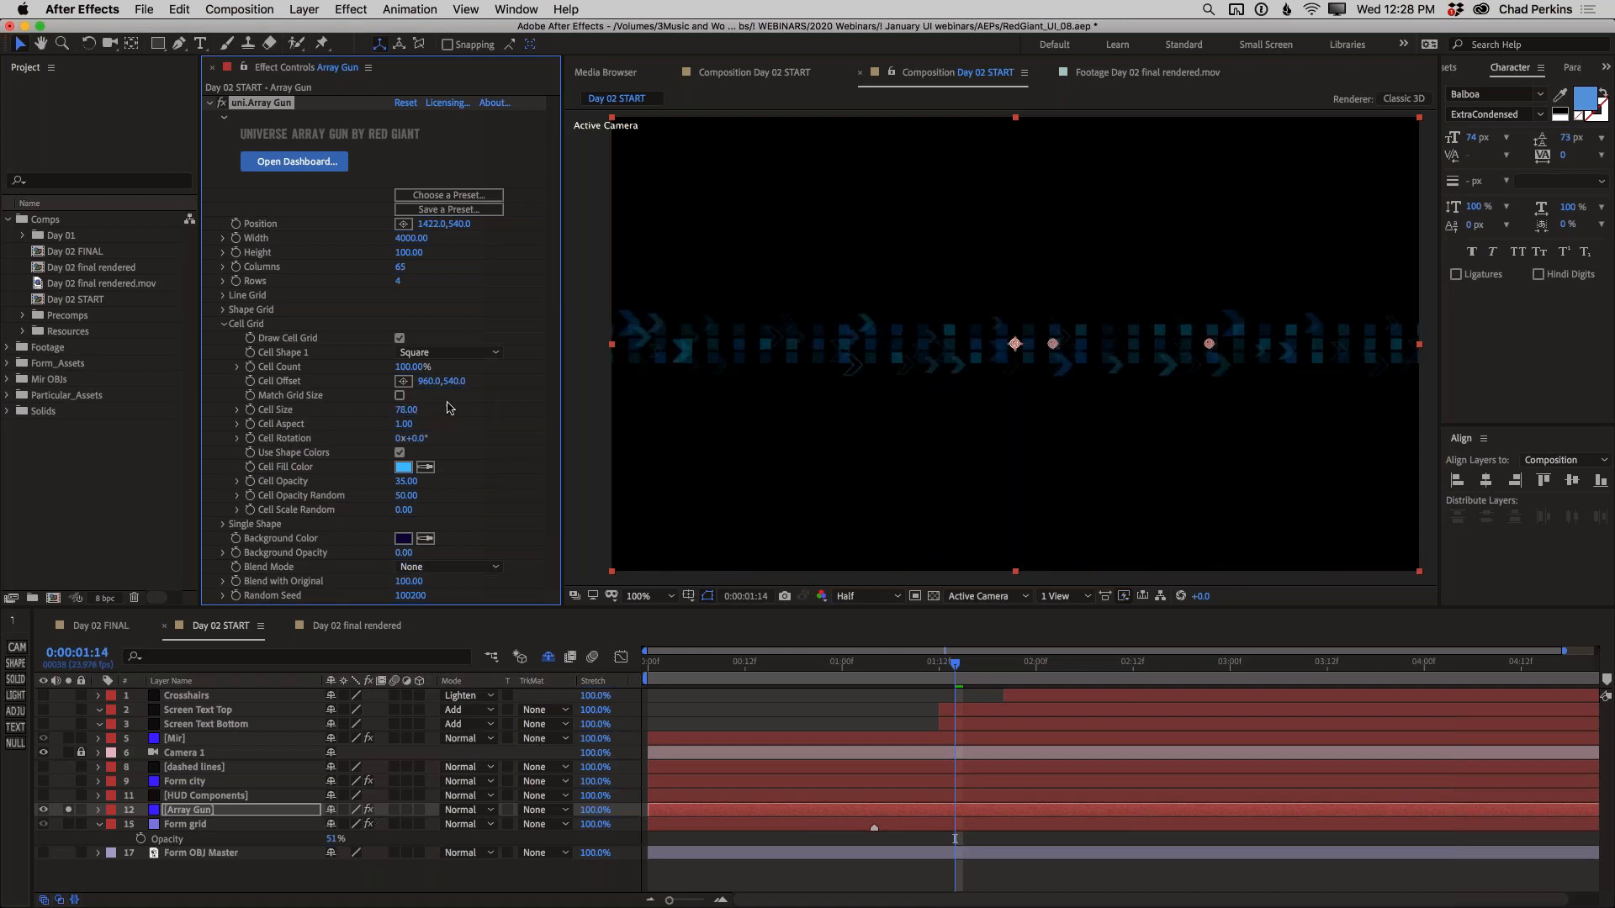
# Move the Cell Offset up to 960, 380, and set Cell Count to 67% and Cell Opacity Random to 80
pyautogui.moveTo(456, 382); pyautogui.dragTo(307, 387)
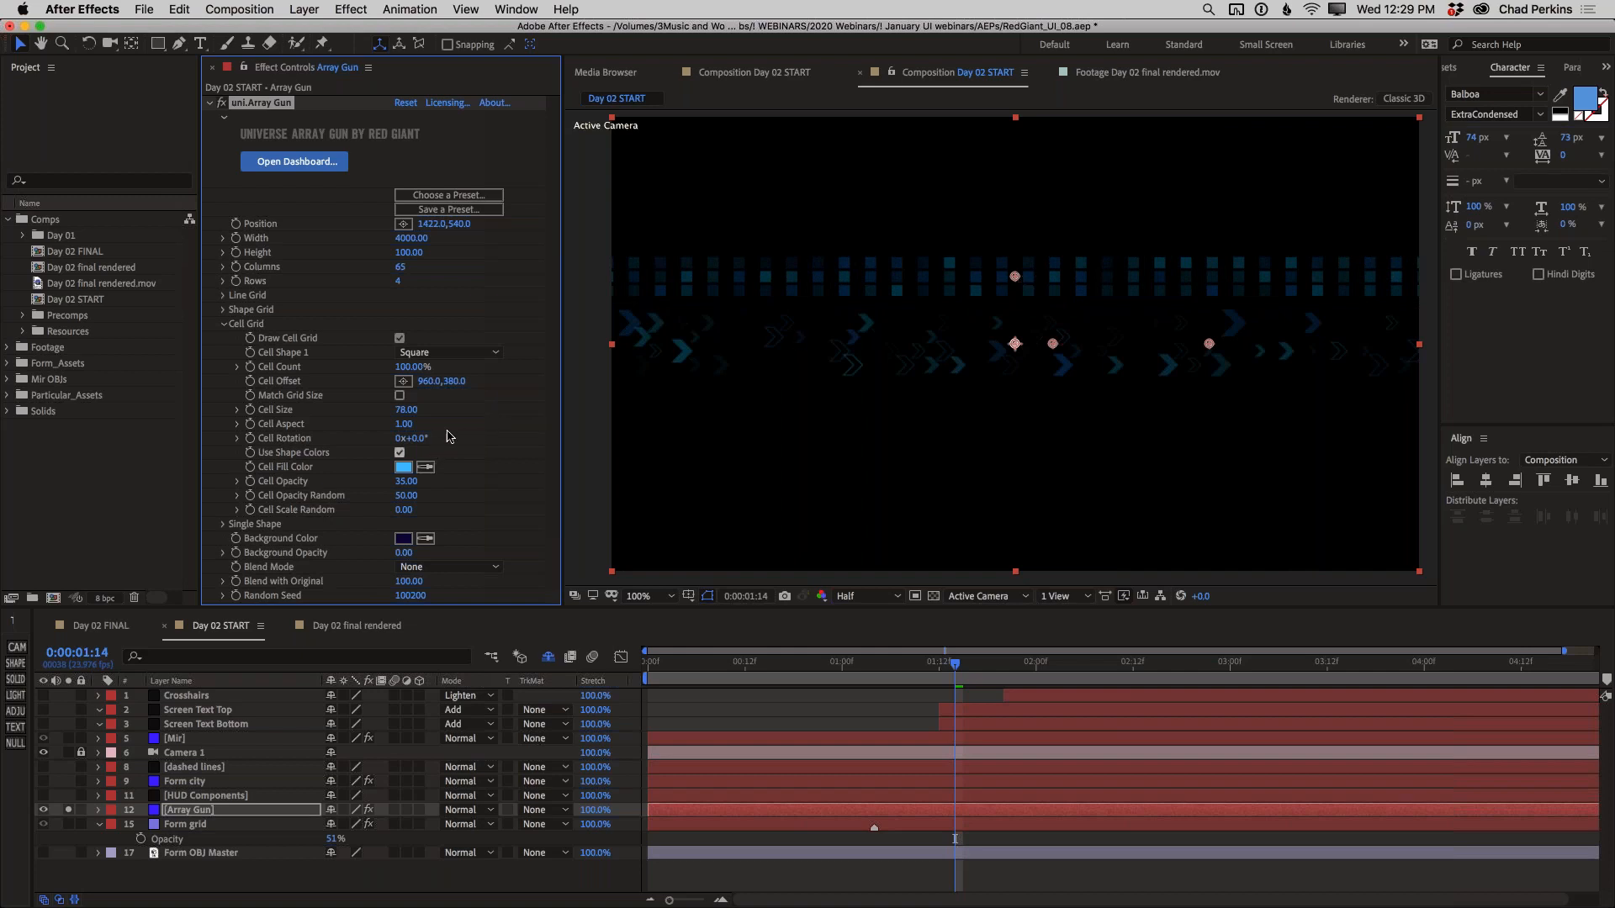
pyautogui.moveTo(403, 367); pyautogui.dragTo(375, 366)
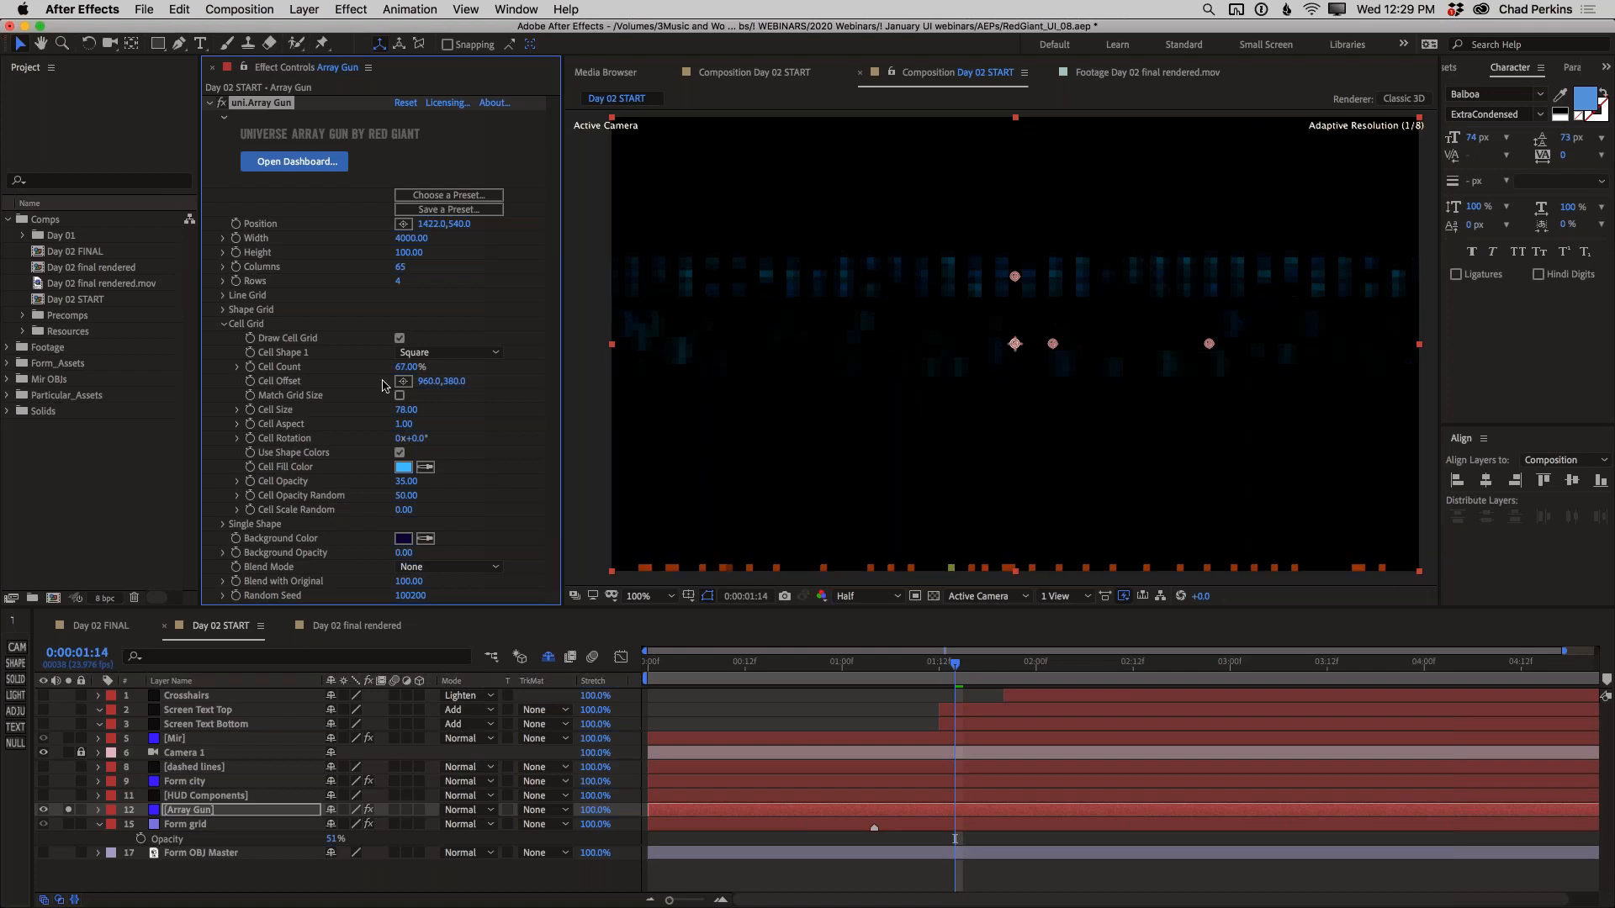
pyautogui.moveTo(397, 495); pyautogui.dragTo(435, 495)
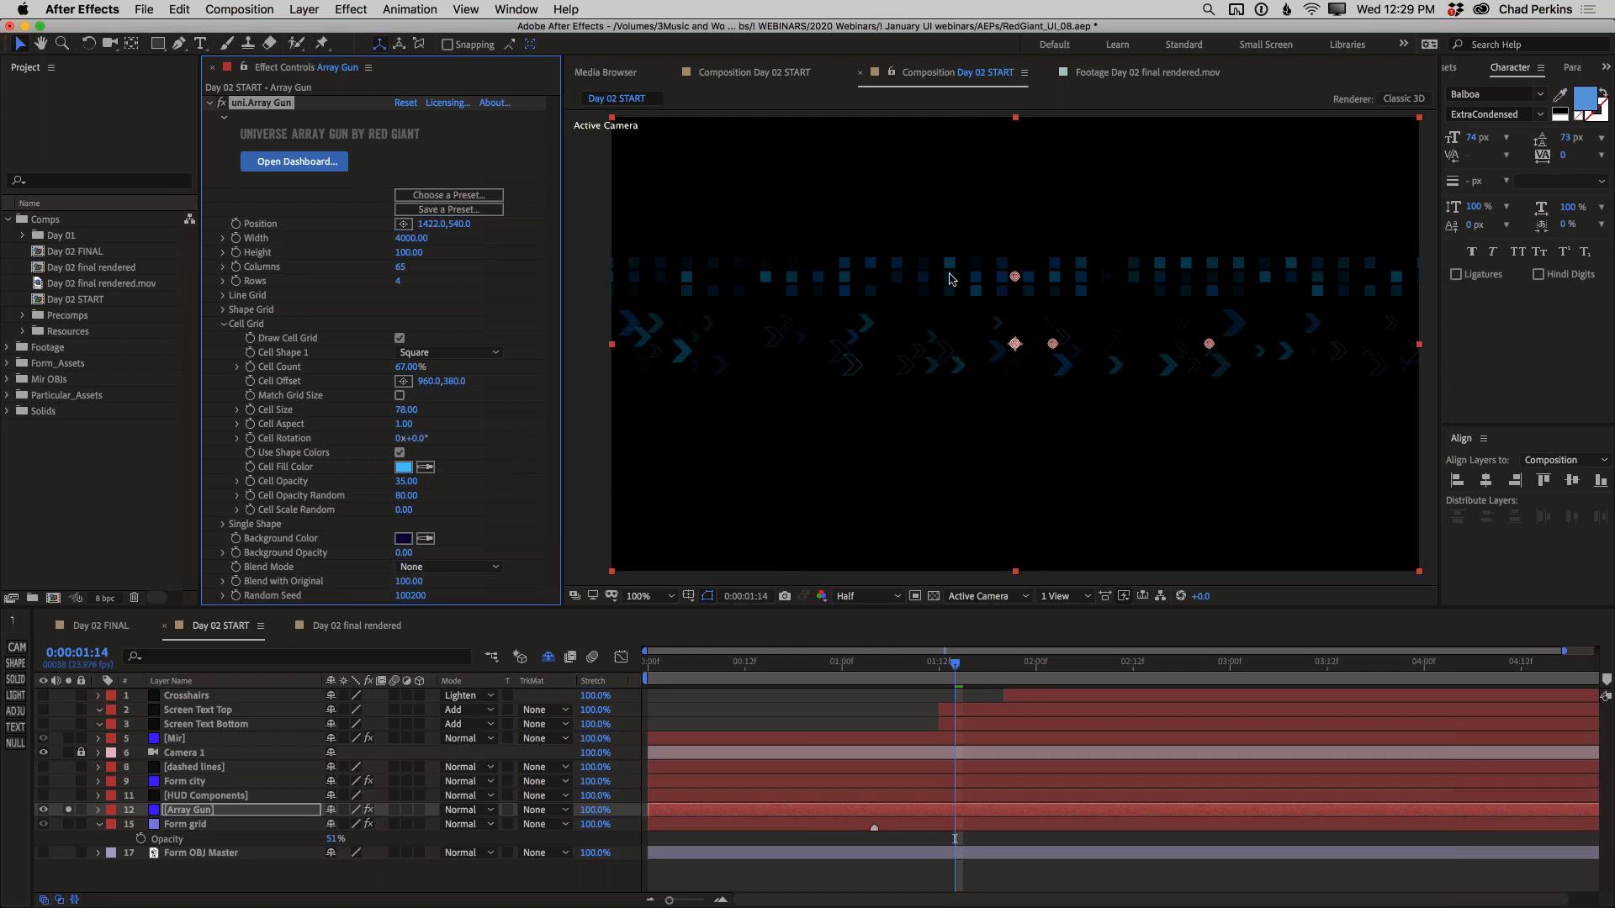
# Raise the cell row to about 954, 306 and lower the overall grid Position to about 1428, 650 in the composition view
pyautogui.moveTo(1016, 276); pyautogui.dragTo(1013, 244)
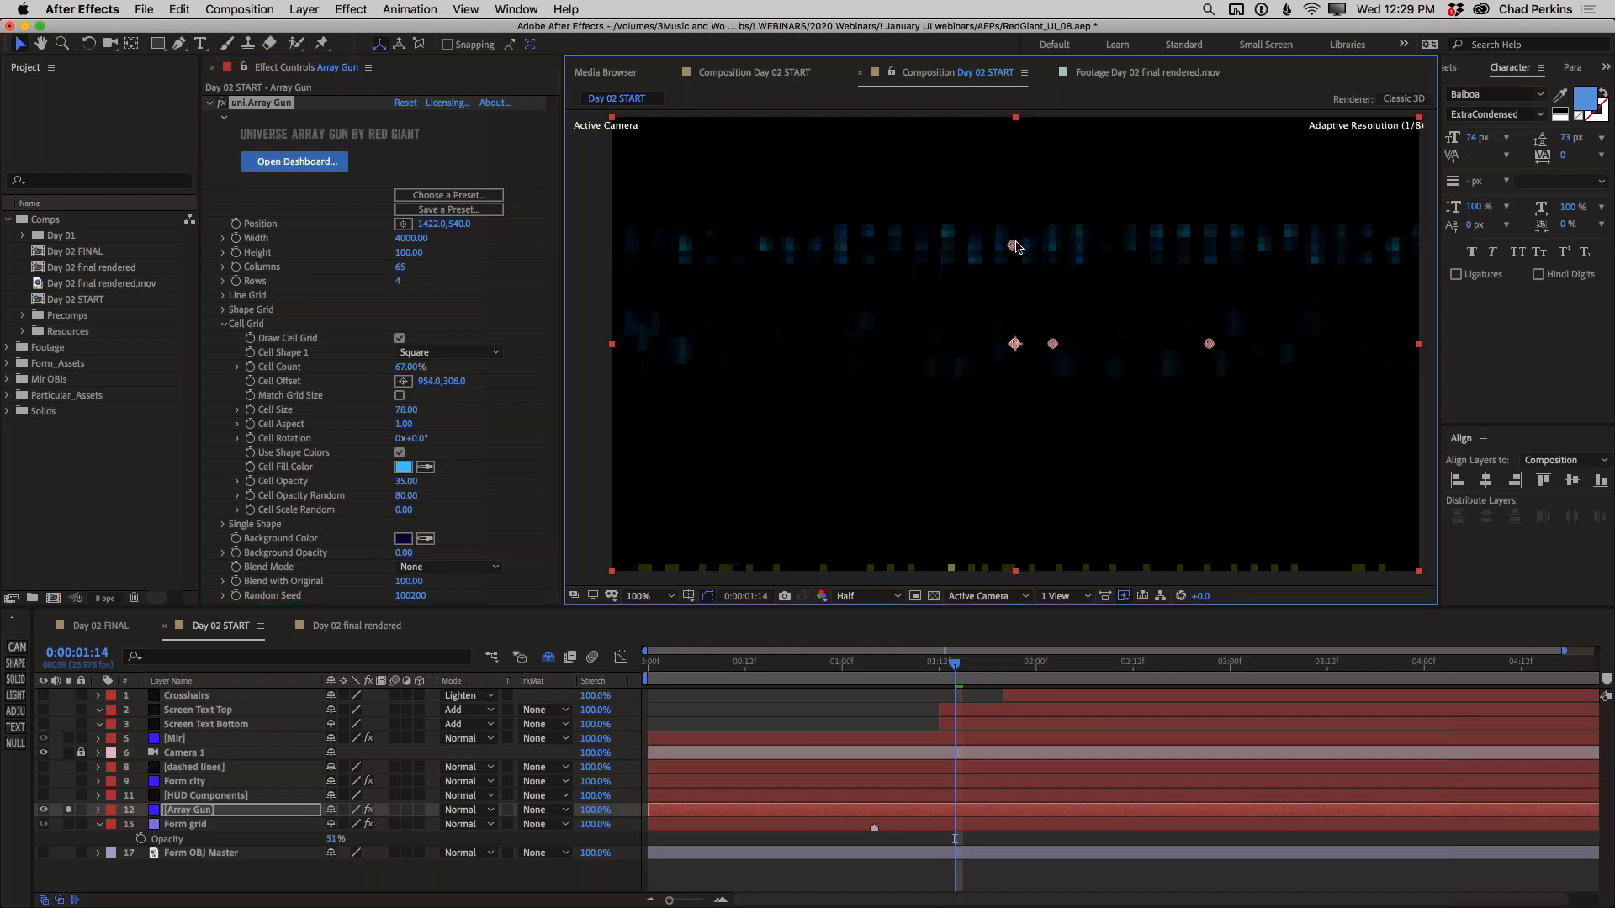
pyautogui.moveTo(1210, 344); pyautogui.dragTo(1217, 395)
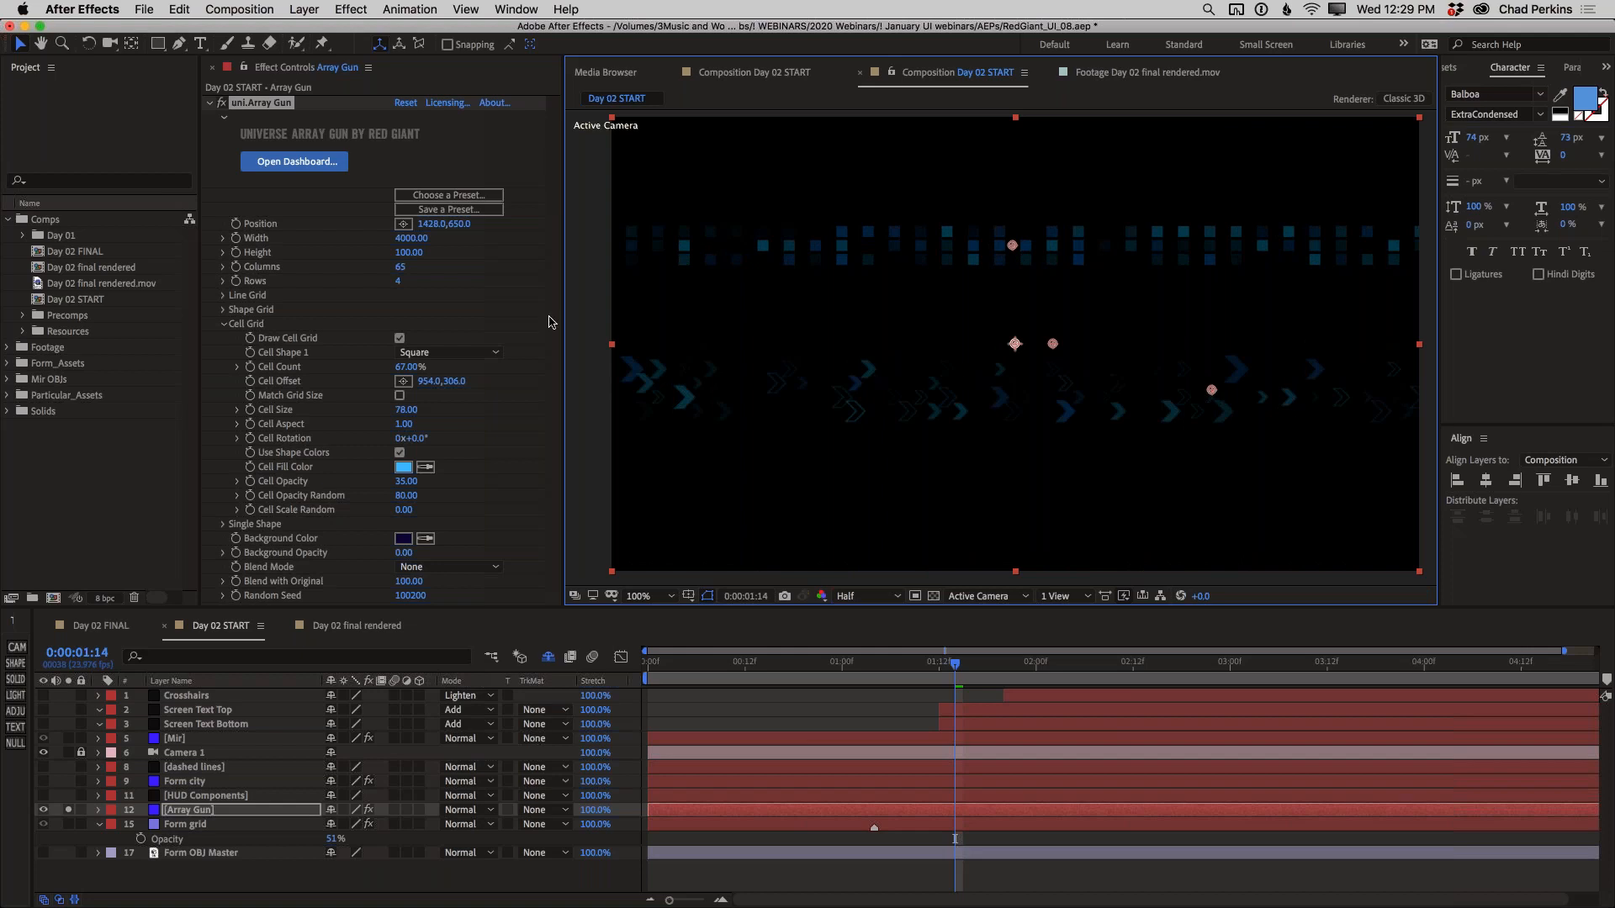
# Try out the Array Gun's Single Shape with and without its stroke, leaving it turned off and its settings collapsed
pyautogui.click(223, 523)
pyautogui.scroll(-3, 252, 515)
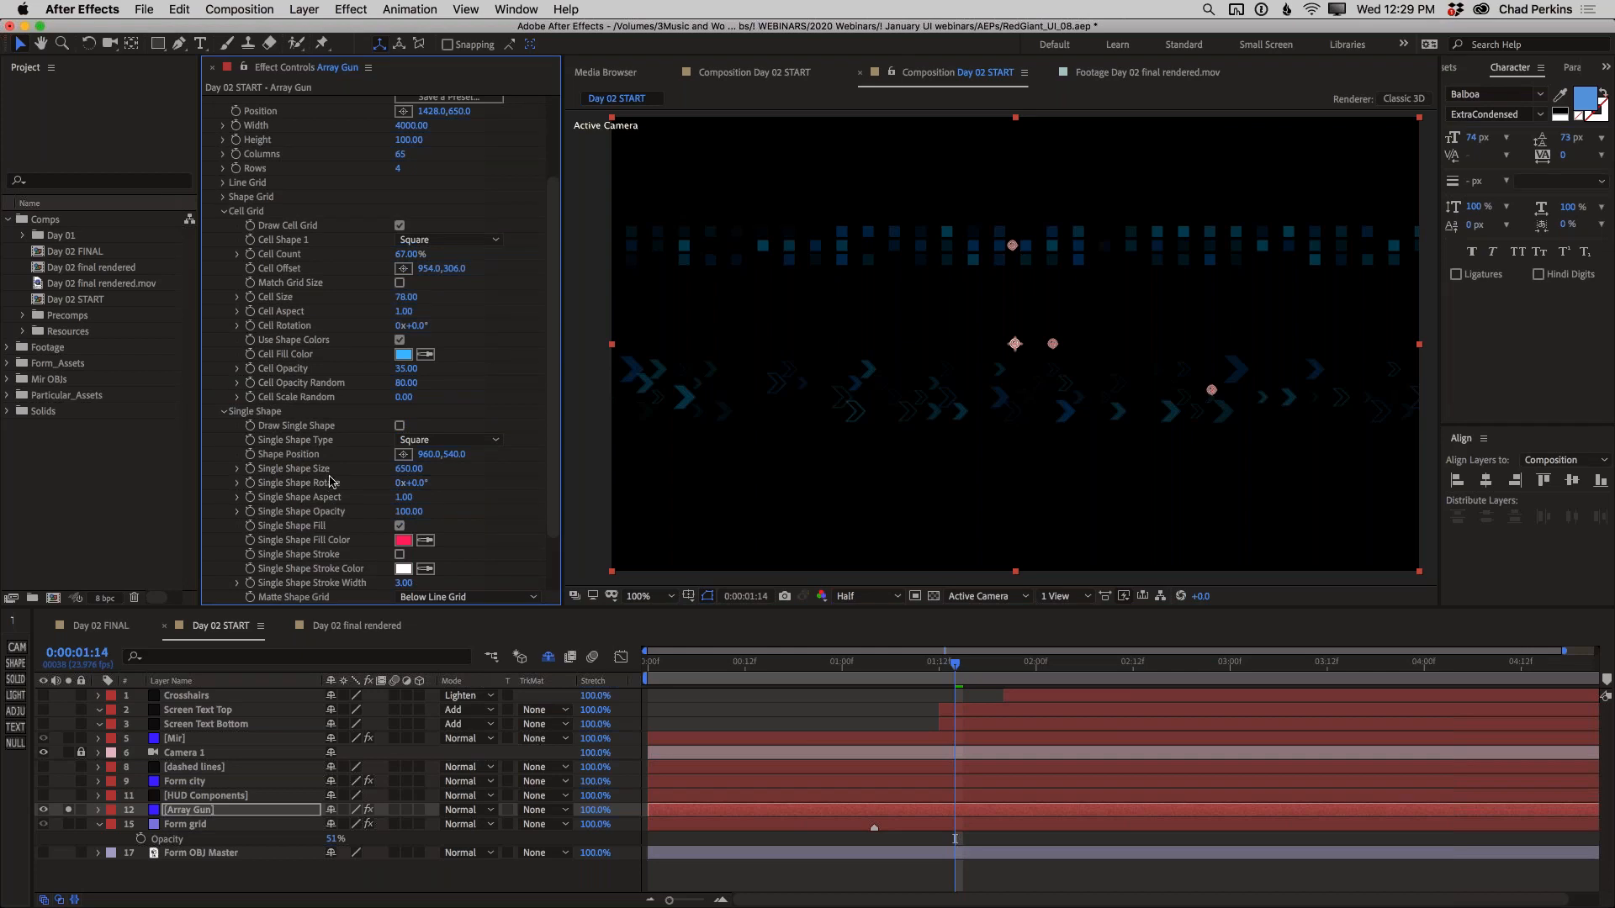
pyautogui.click(400, 427)
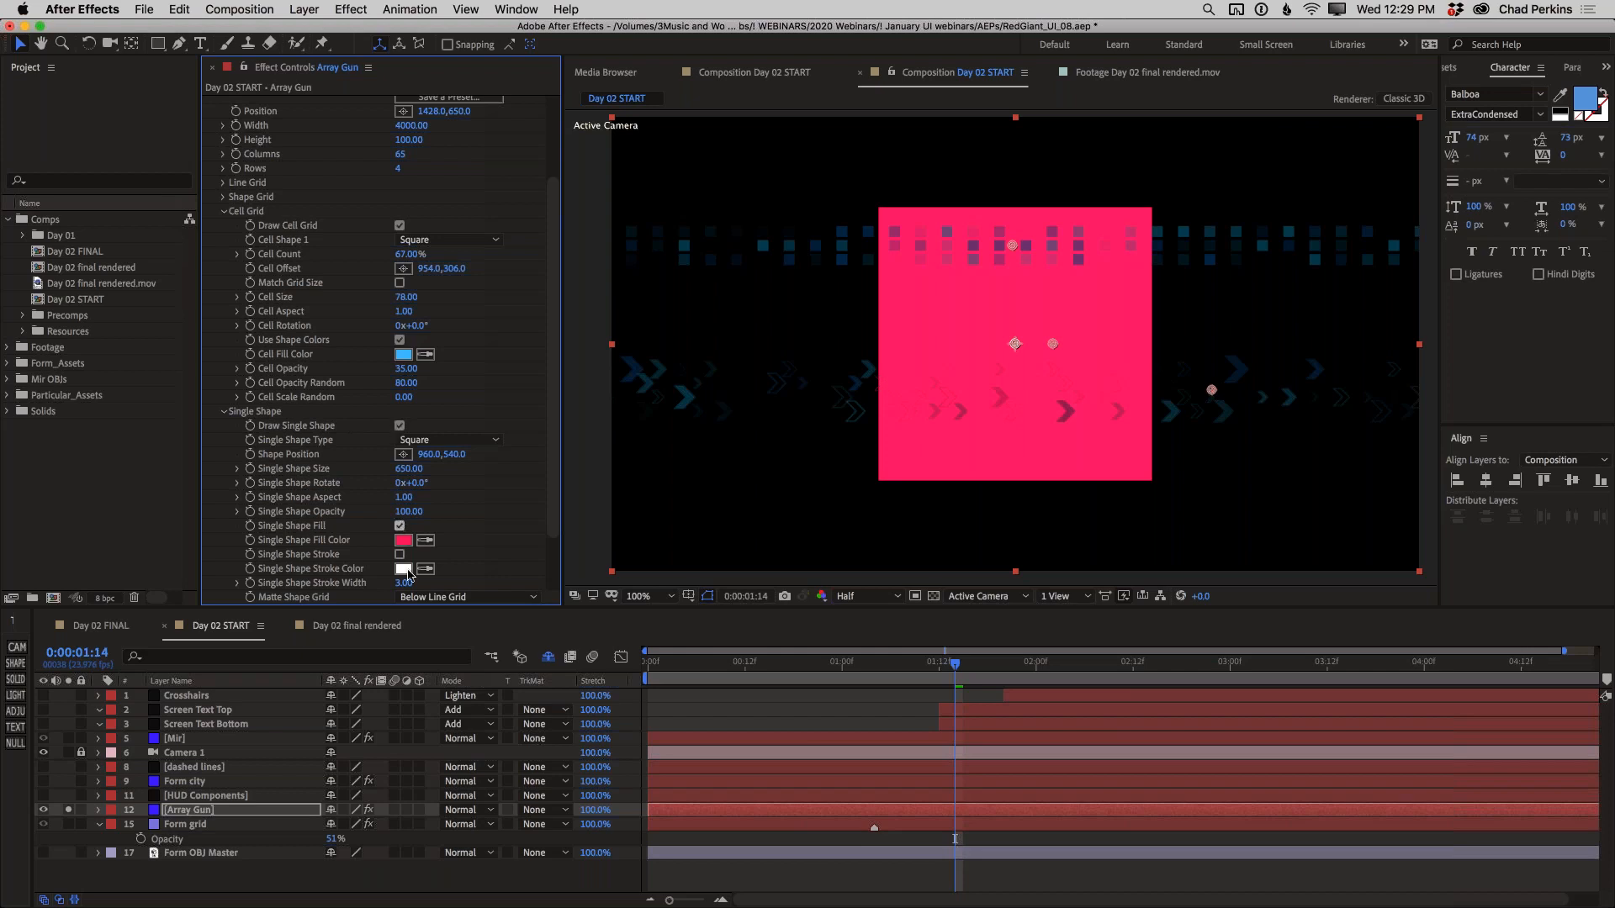
pyautogui.click(400, 555)
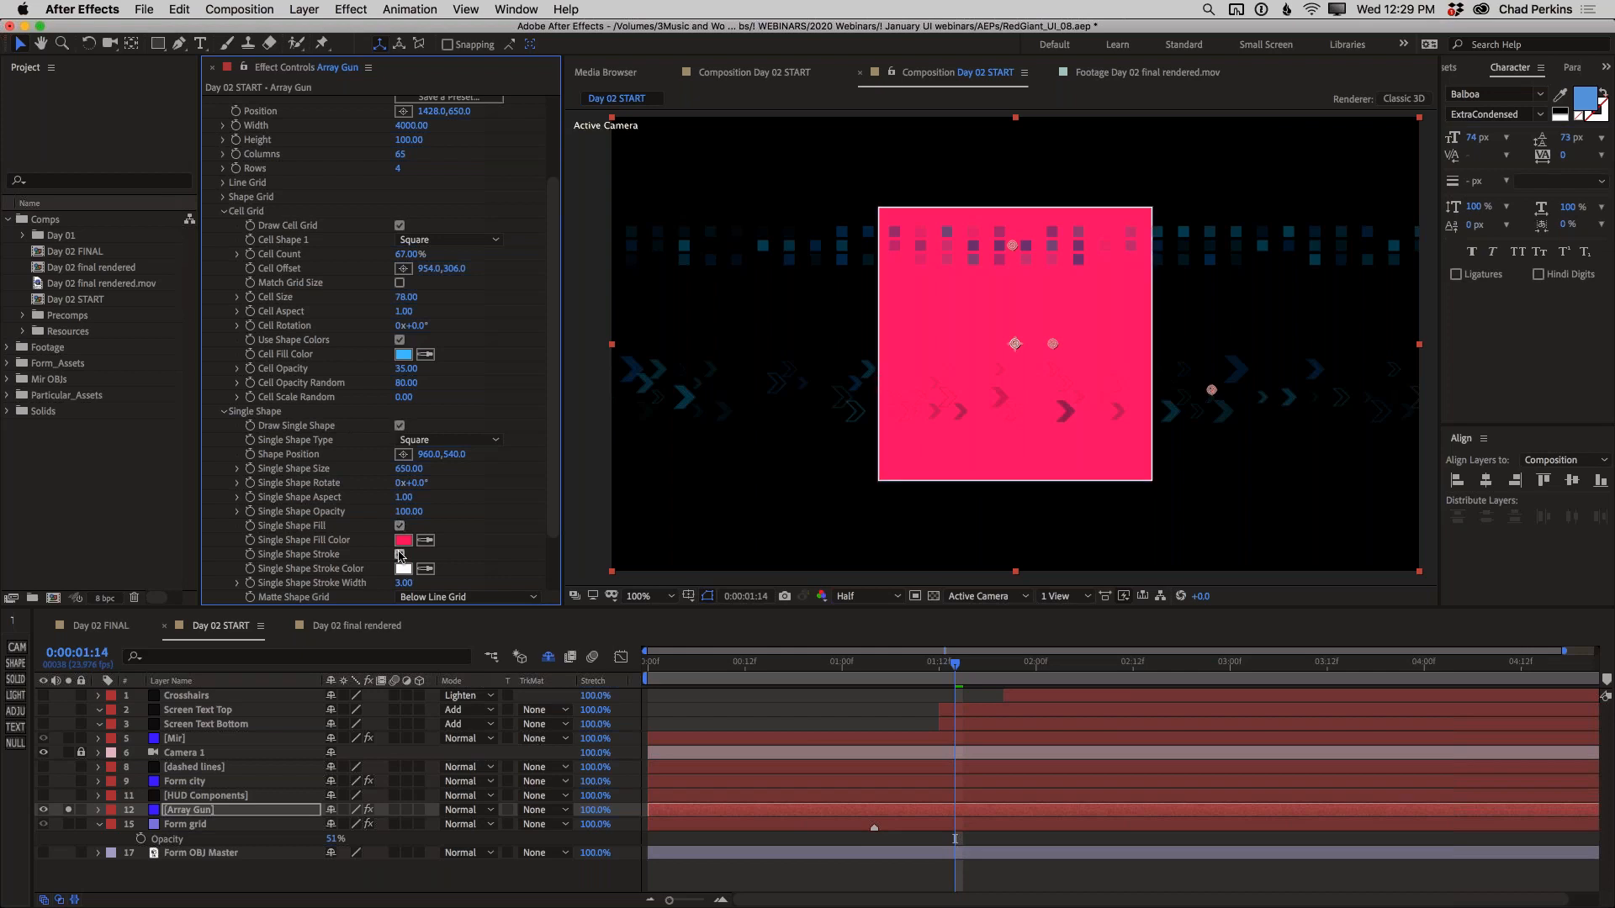
pyautogui.click(401, 555)
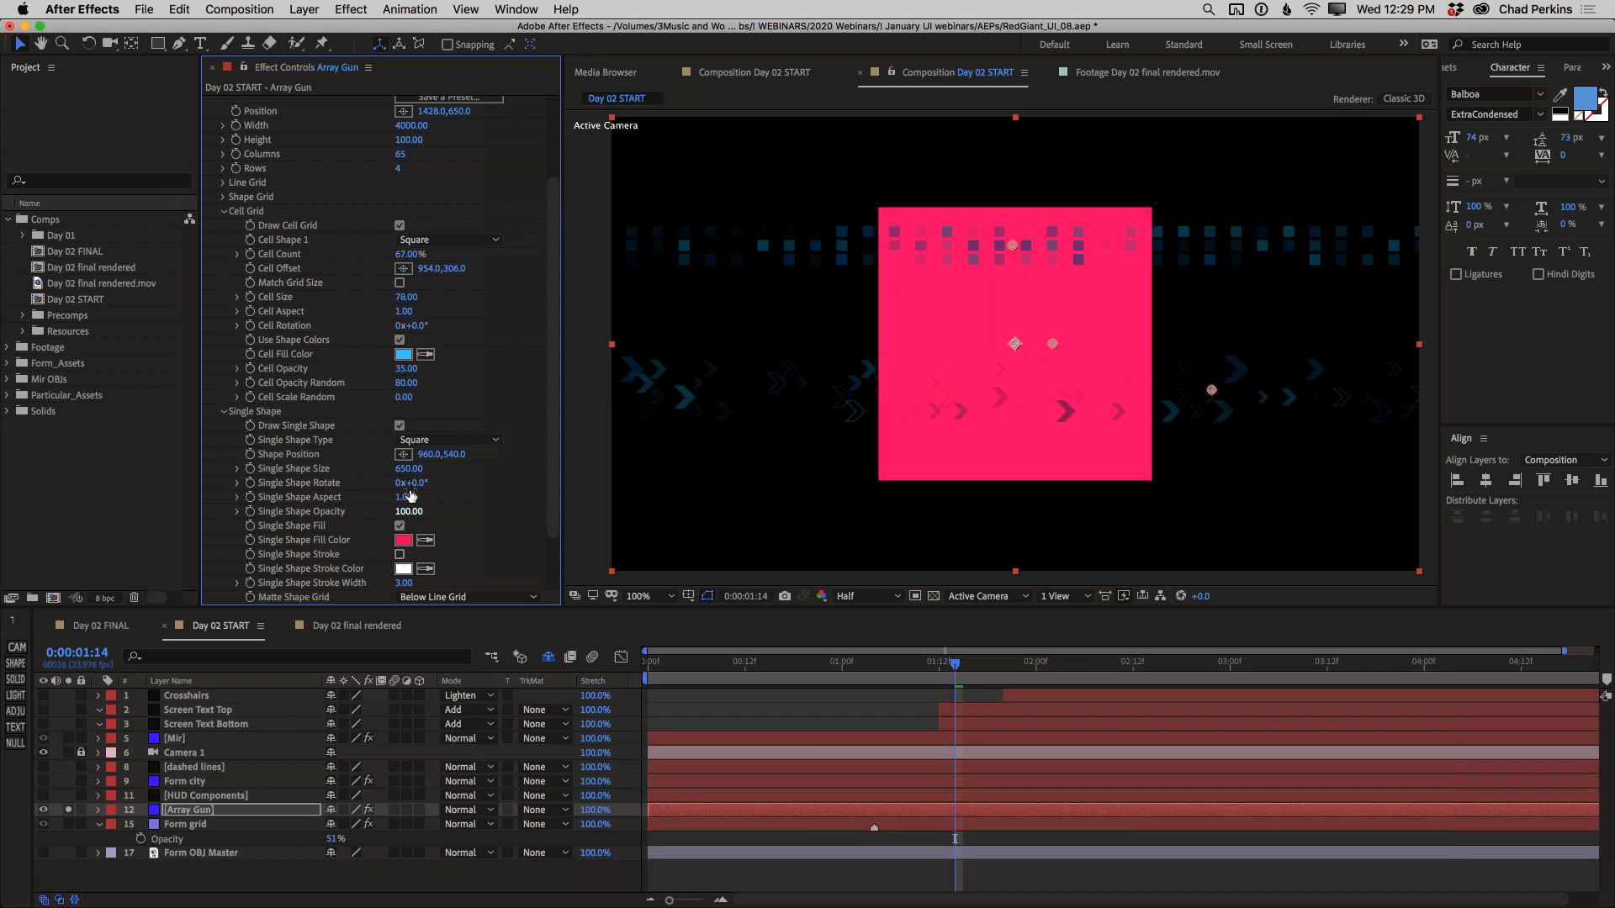
pyautogui.click(400, 426)
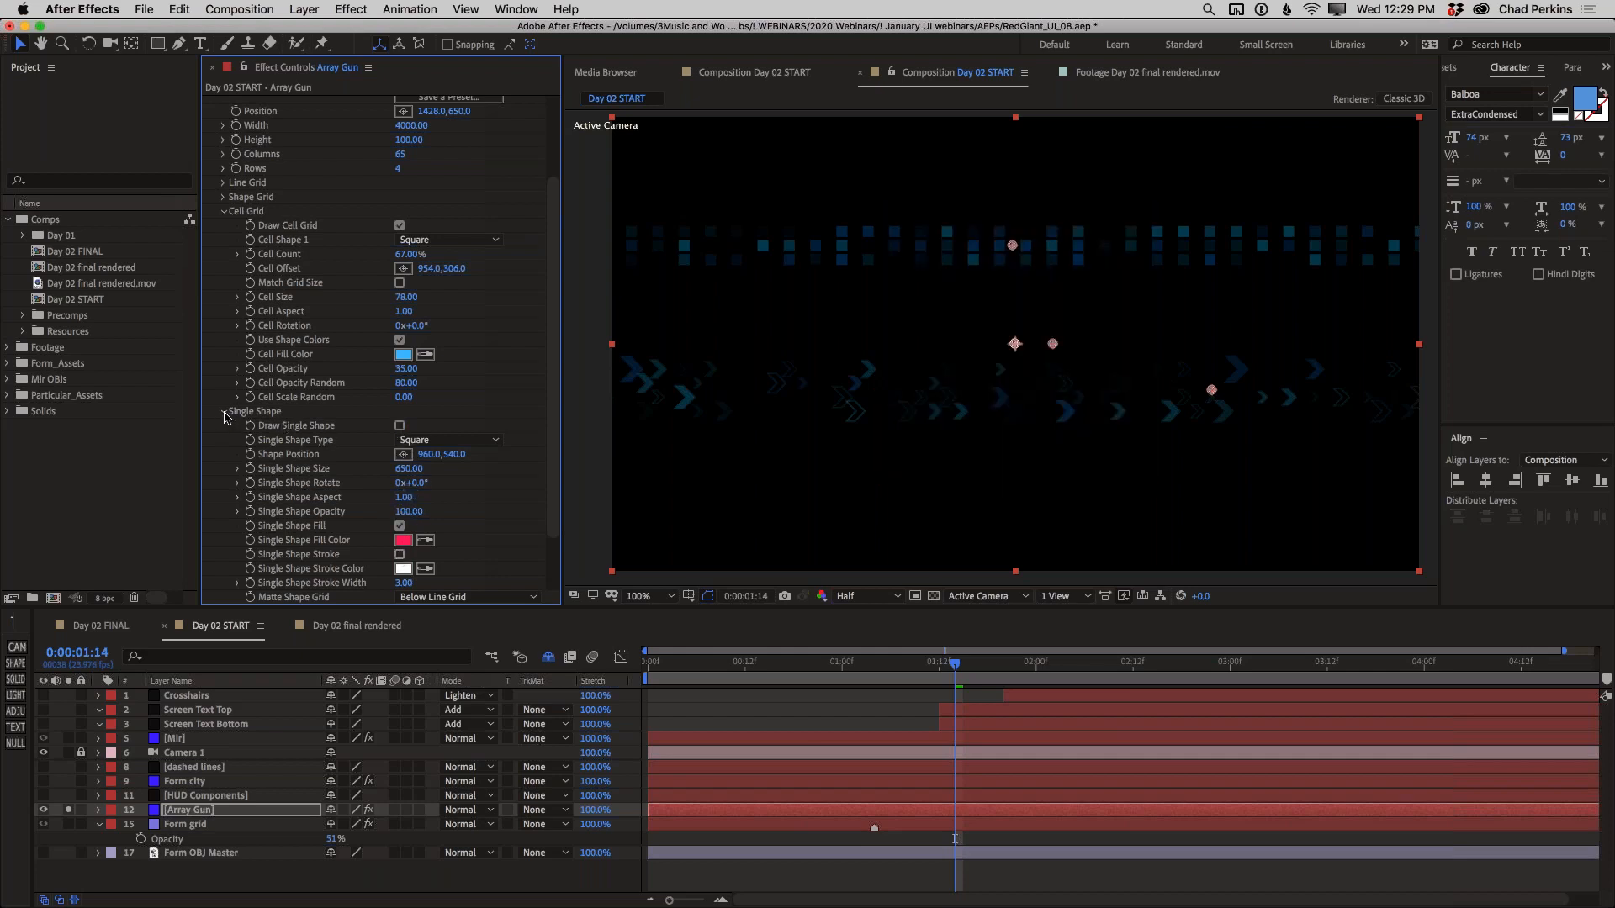
pyautogui.click(224, 412)
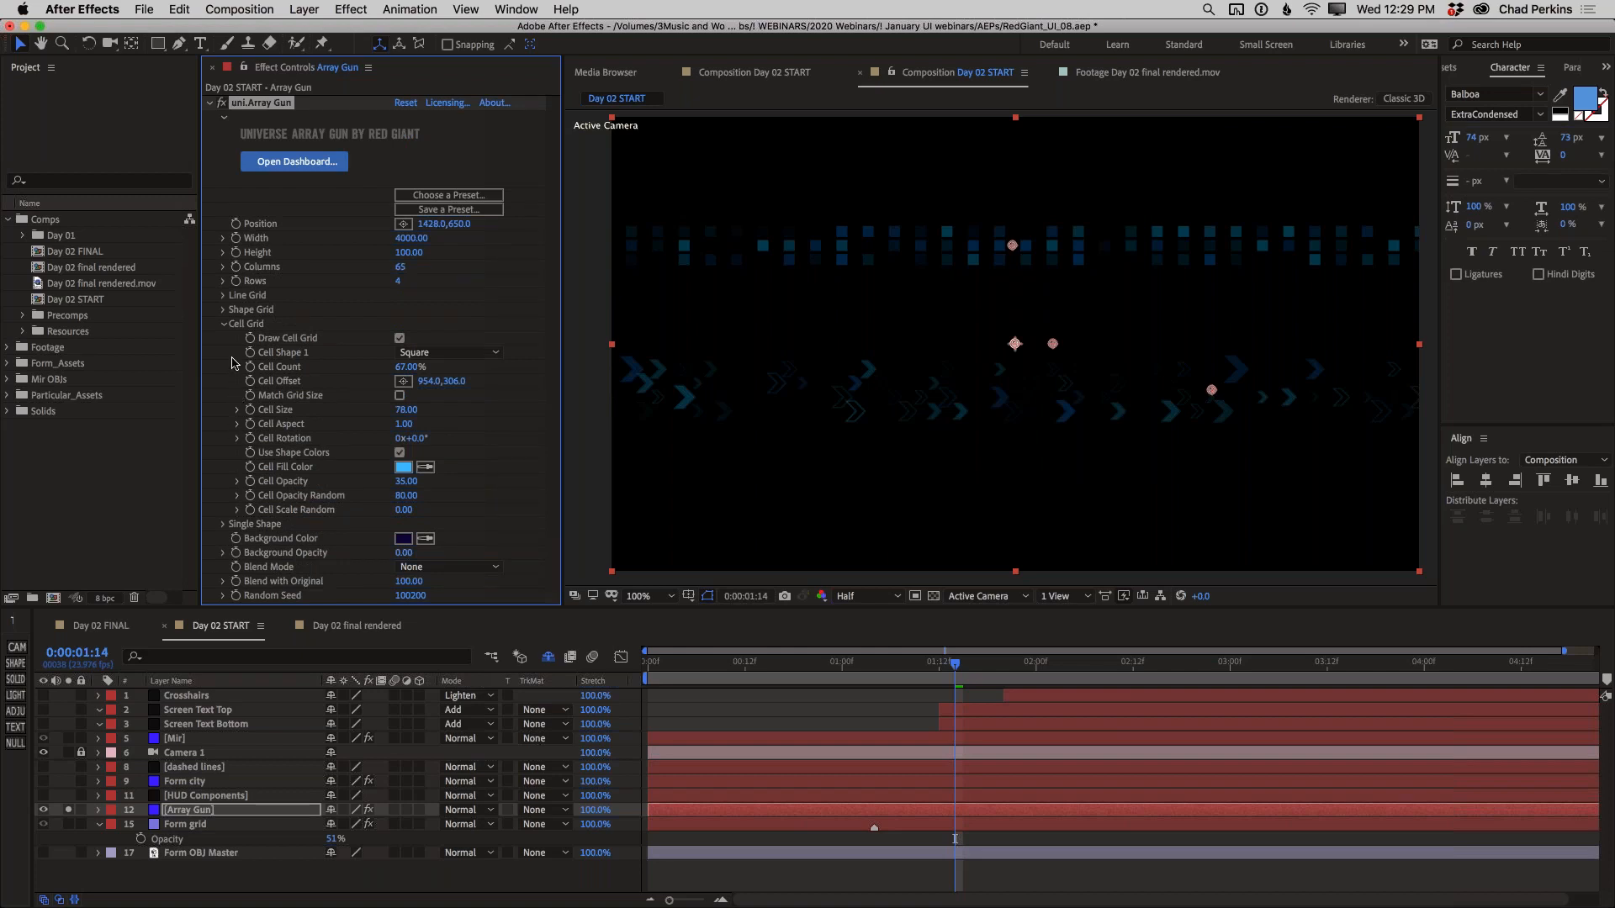
# Hide the Array Gun layer, with its Cell Grid settings collapsed, and make the HUD Components layer visible and soloed
pyautogui.click(225, 325)
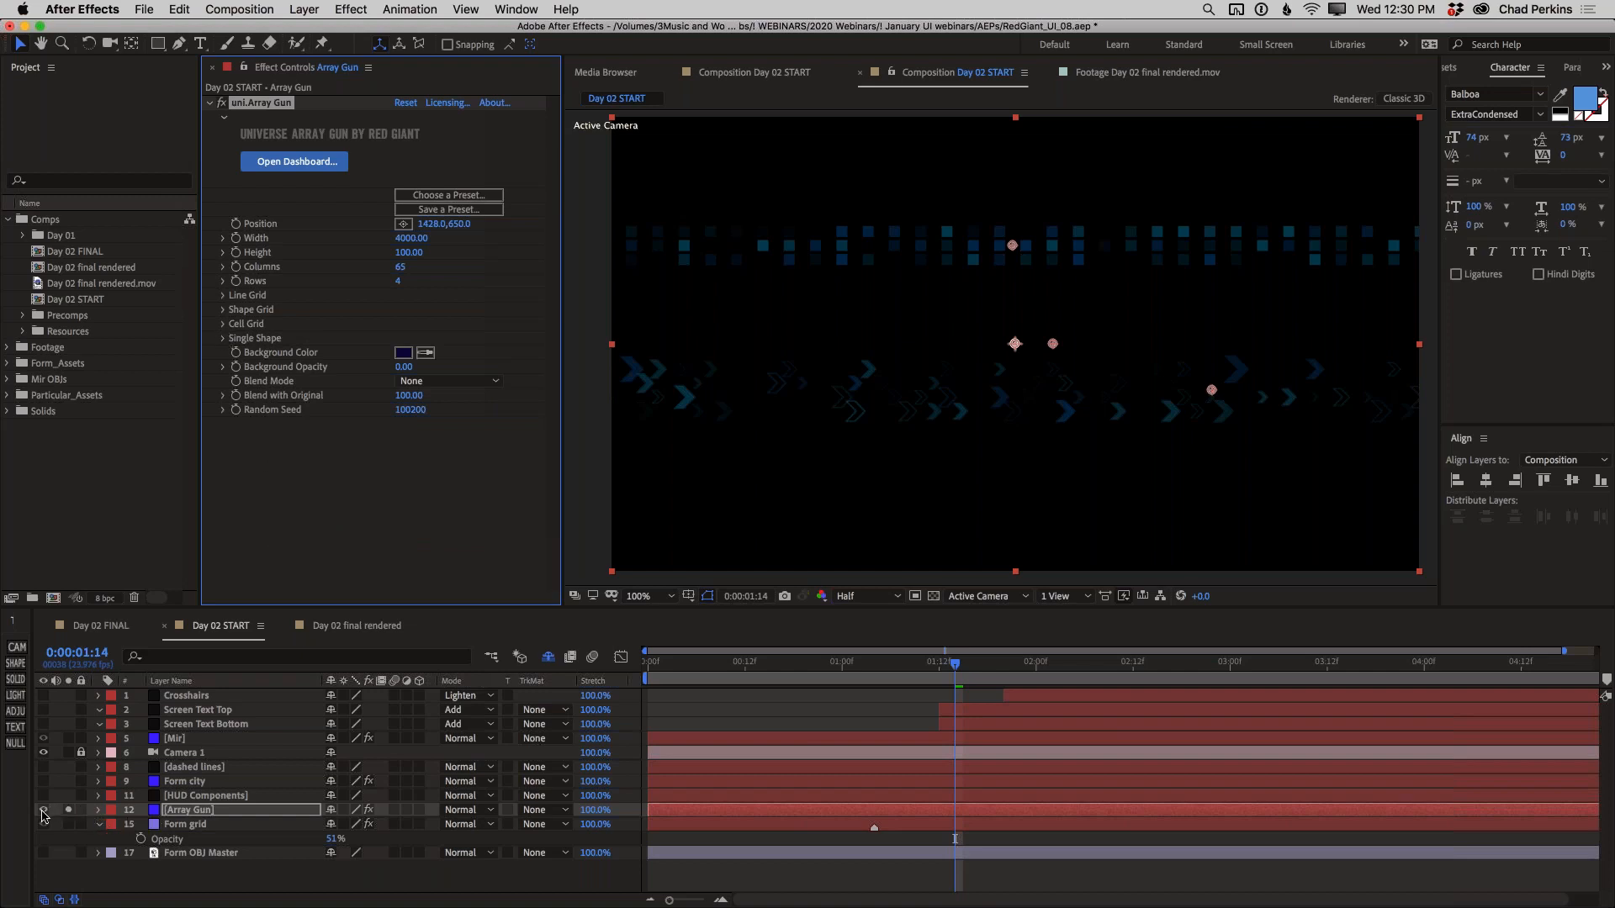
pyautogui.click(43, 811)
pyautogui.click(185, 797)
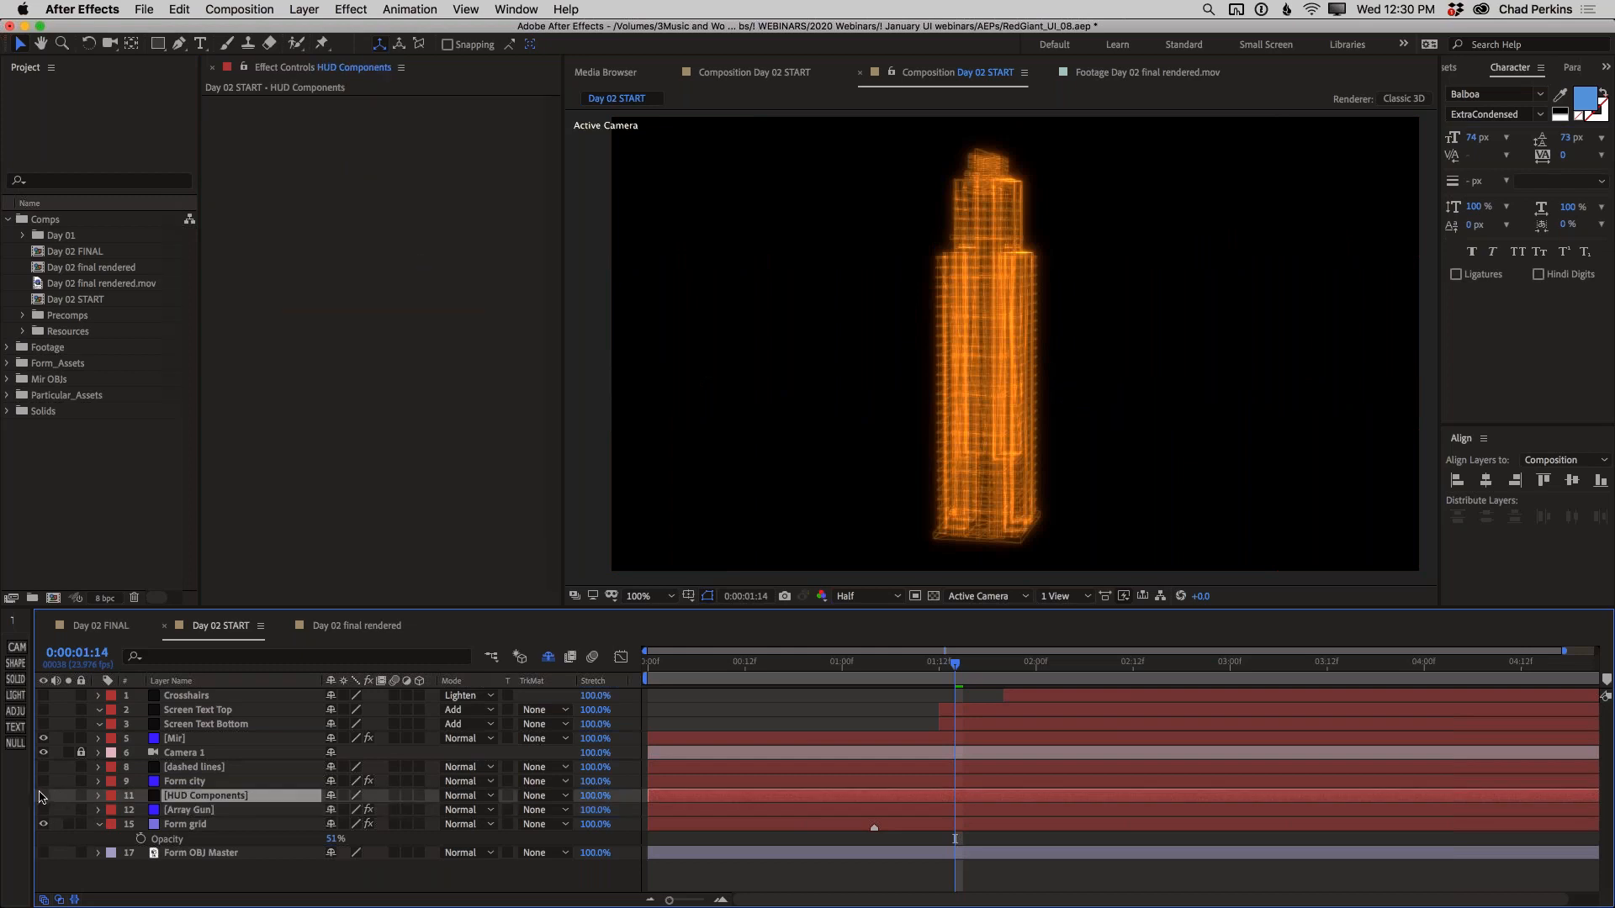
pyautogui.click(41, 796)
pyautogui.click(69, 797)
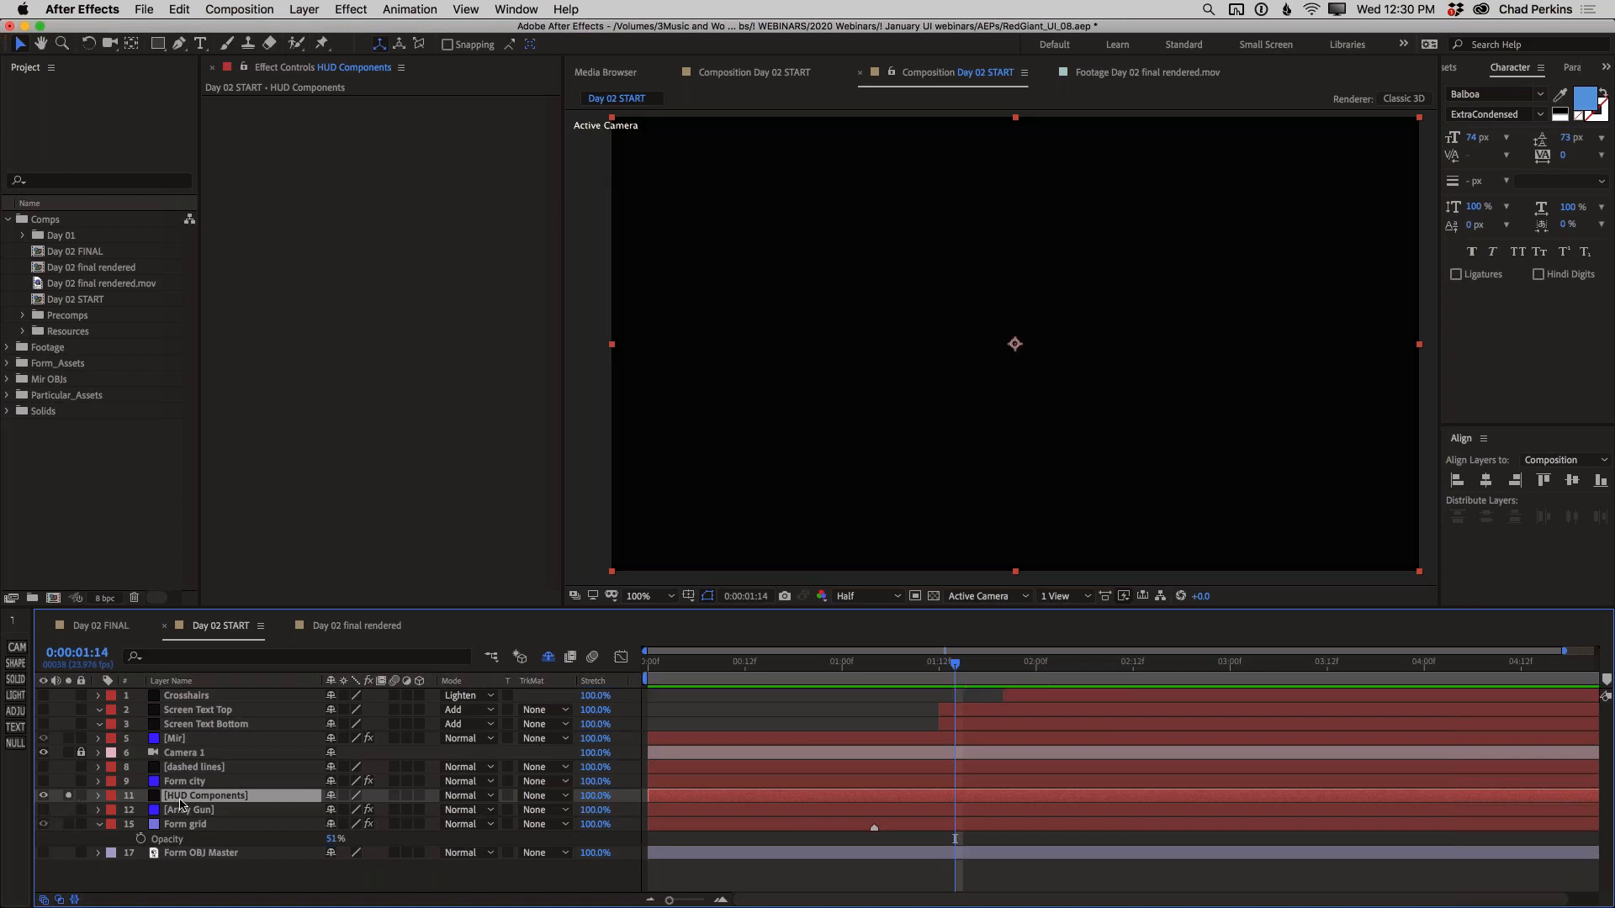
# Apply the uni.HUD Components effect to the HUD Components layer and expand its Glow settings
pyautogui.hotkey('ctrl', 'space')
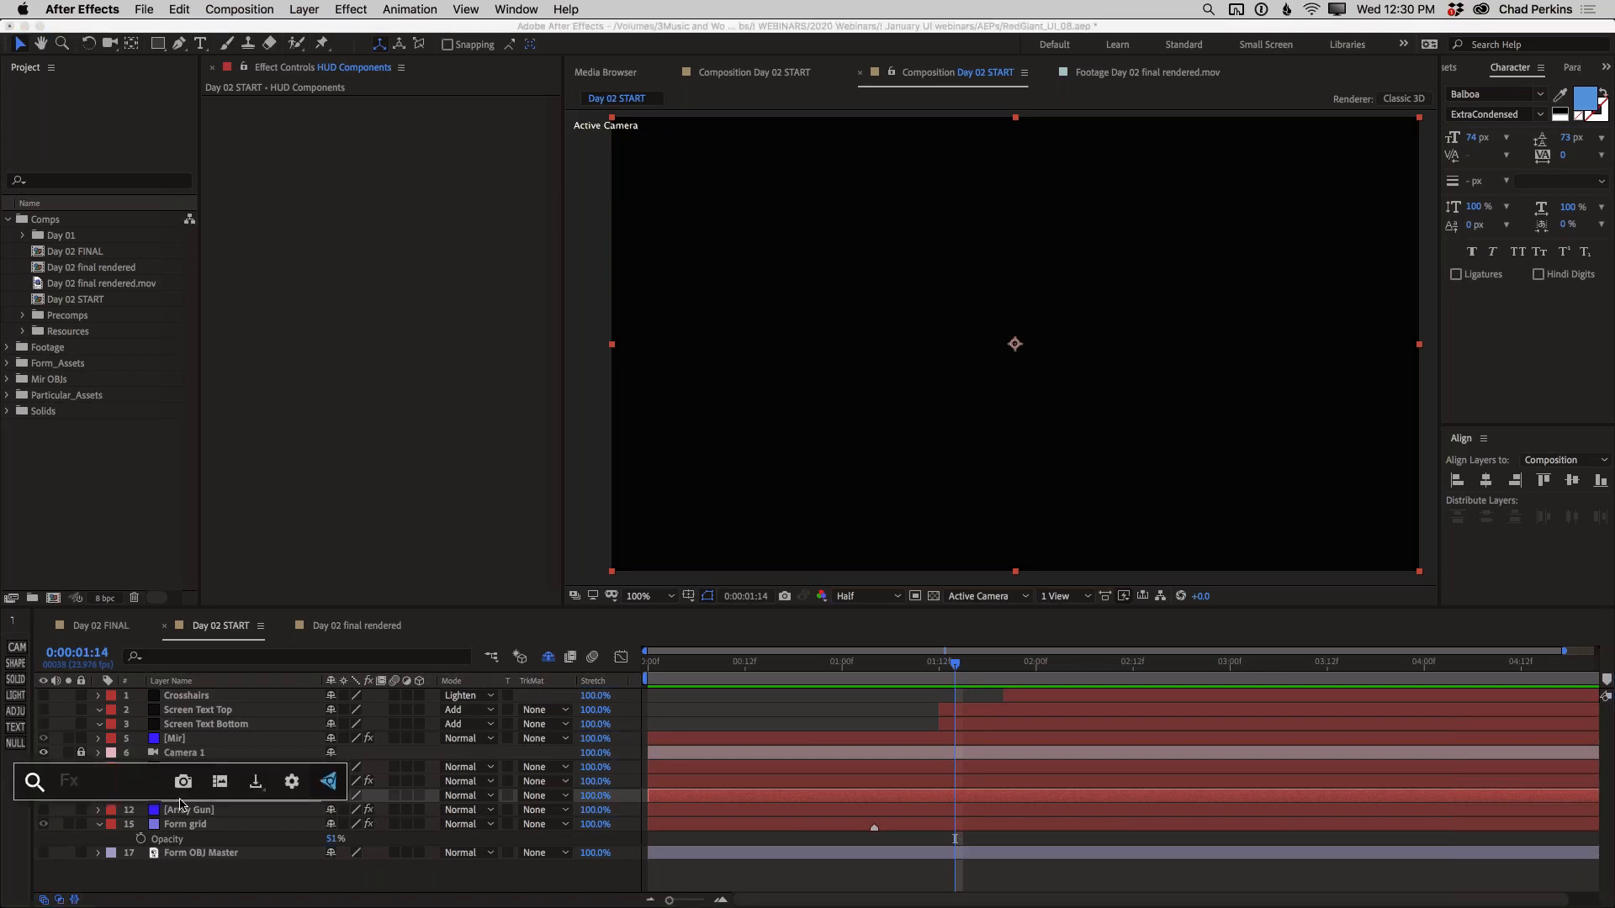
pyautogui.write('hud')
pyautogui.press('Return')
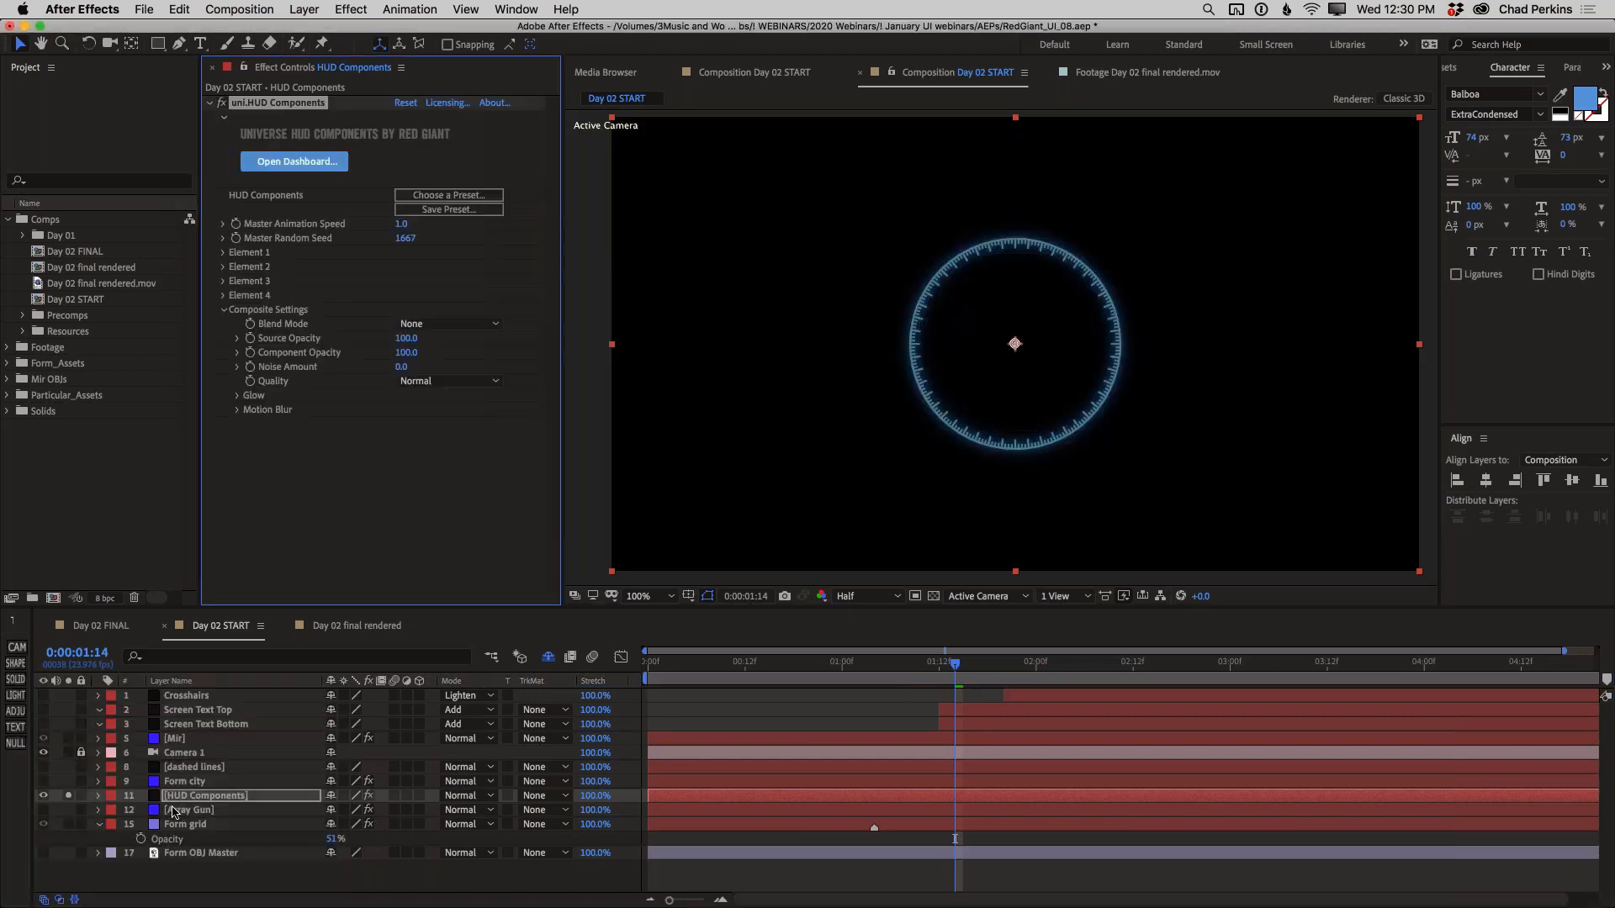
pyautogui.click(237, 396)
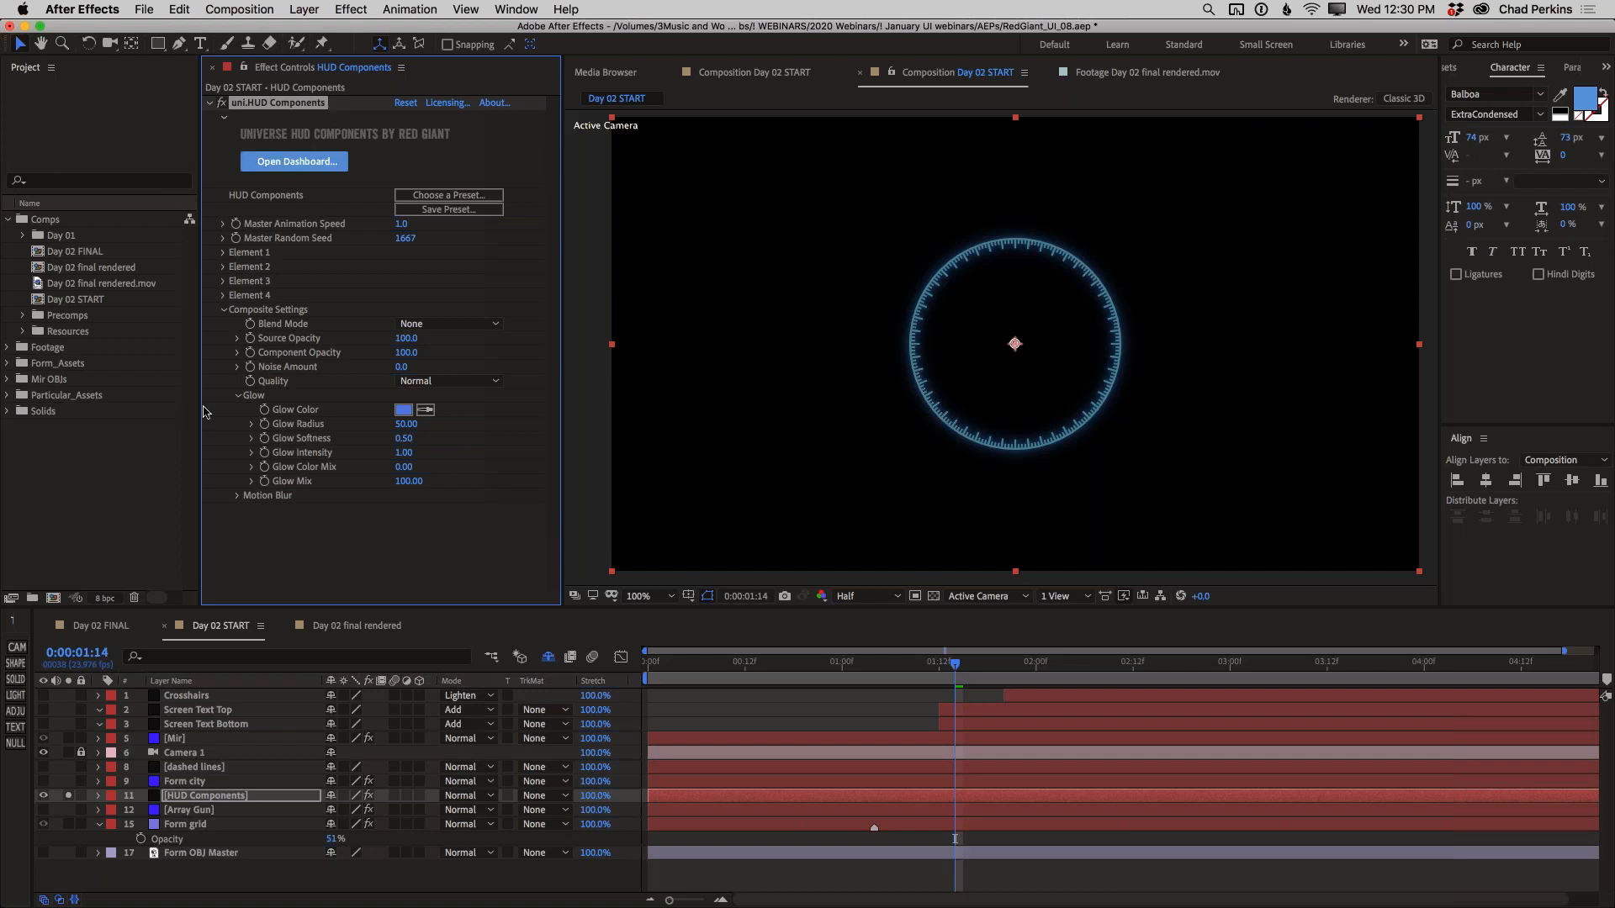
# Examine the HUD elements in the Day 02 final rendered composition up close and play back the rings behind the TARGET IDENTIFIED title
pyautogui.click(352, 630)
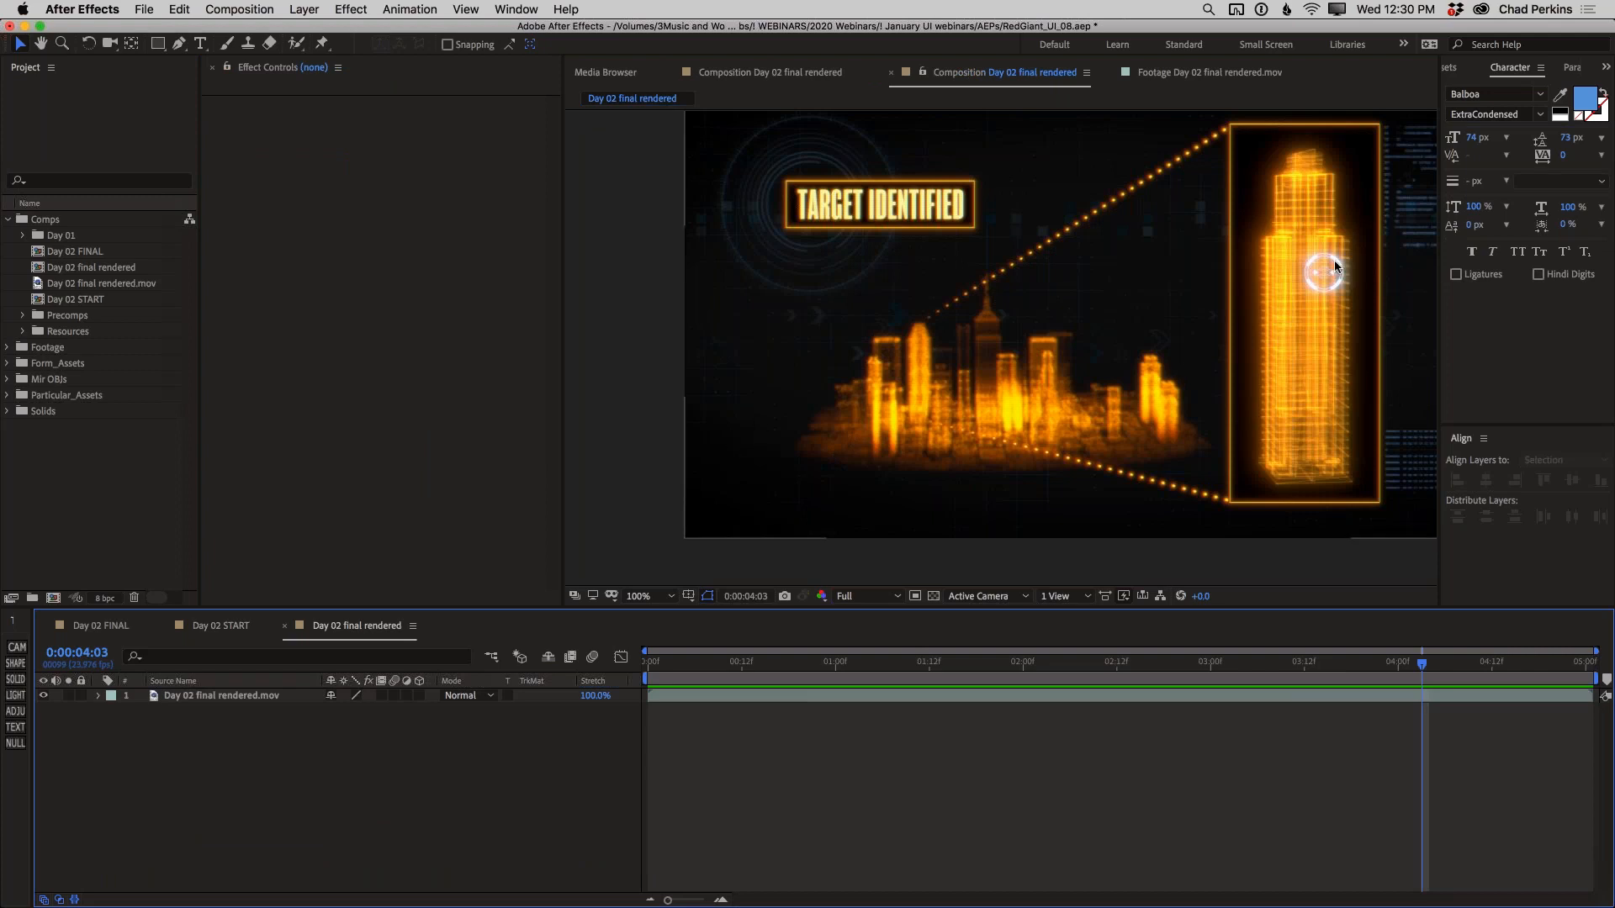
pyautogui.scroll(3, 1317, 266)
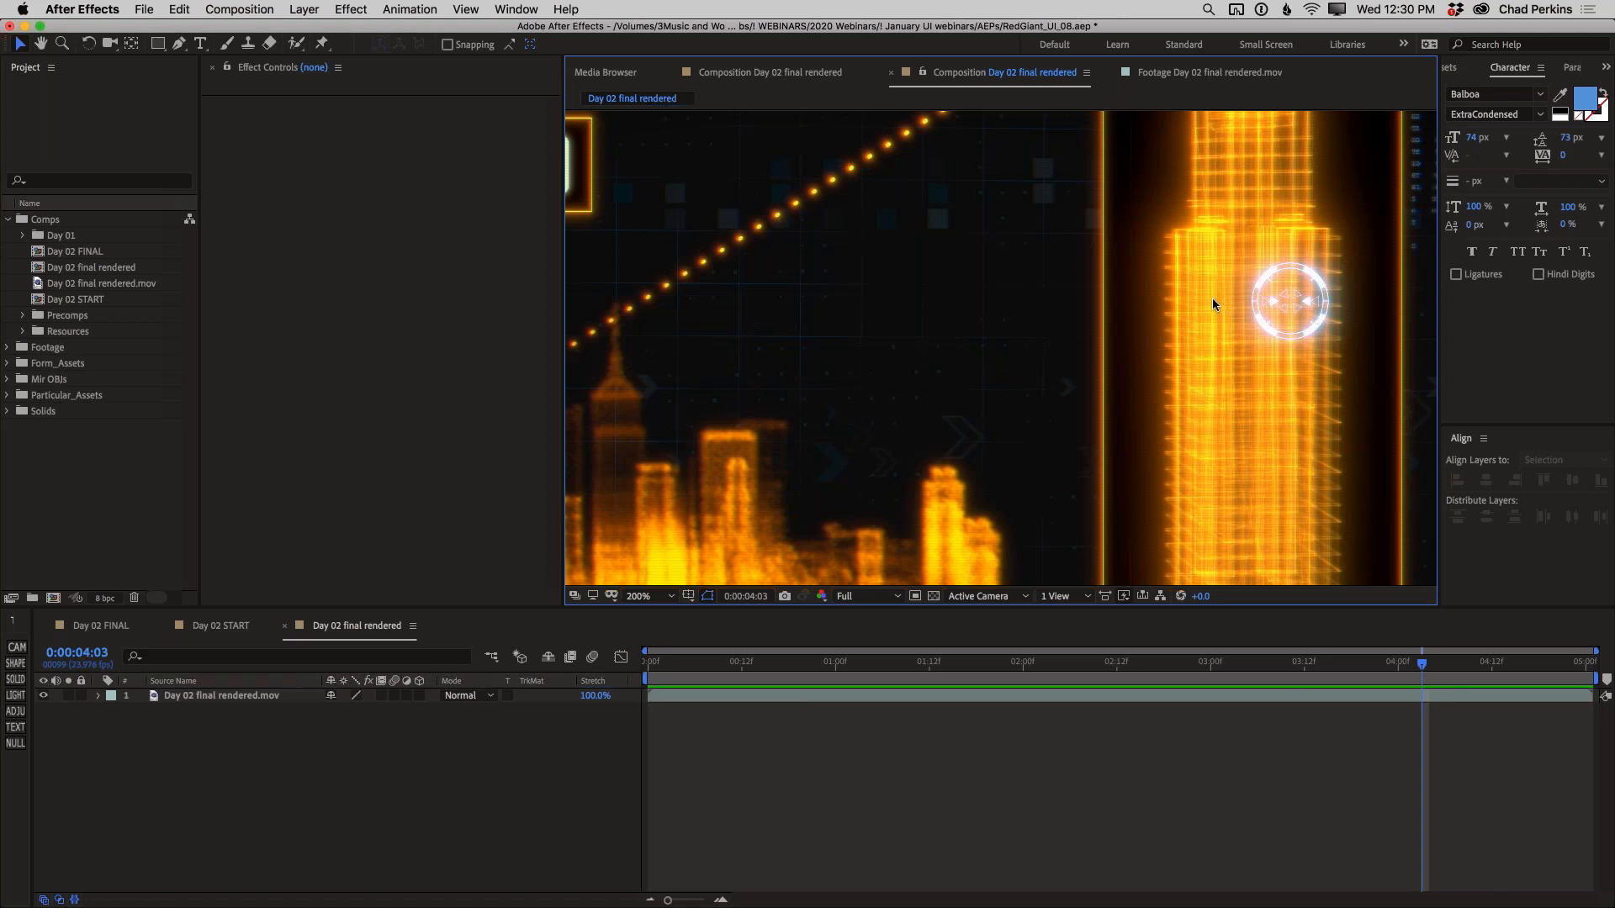
pyautogui.press(',')
pyautogui.moveTo(572, 241); pyautogui.dragTo(971, 338)
pyautogui.press('.')
pyautogui.moveTo(903, 223); pyautogui.dragTo(901, 260)
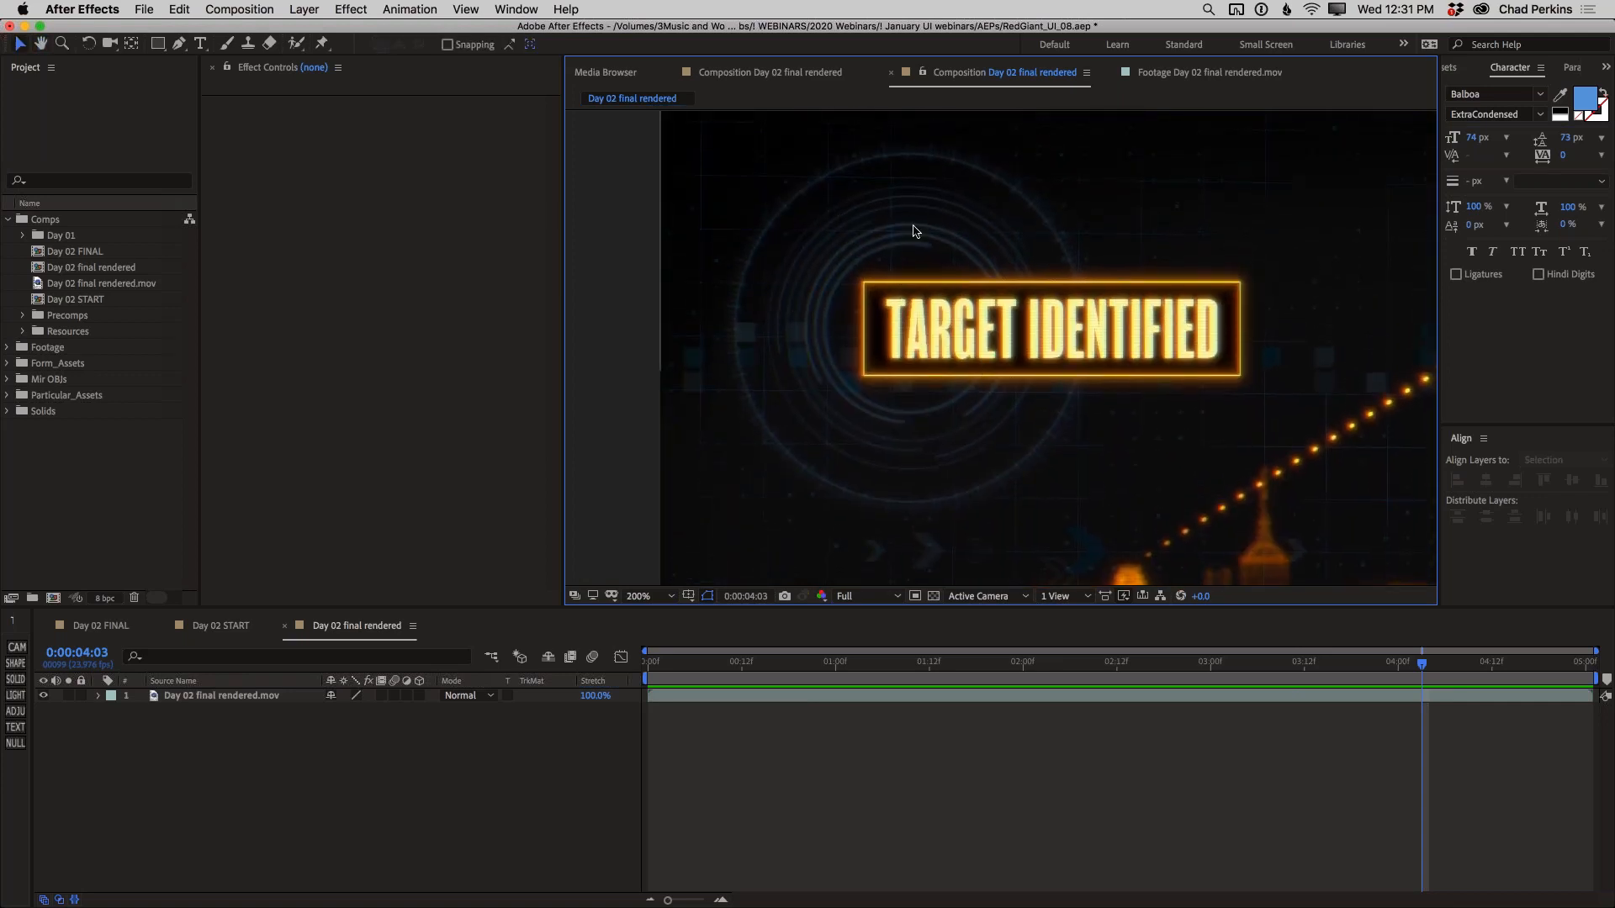
pyautogui.press('Home')
pyautogui.press('space')
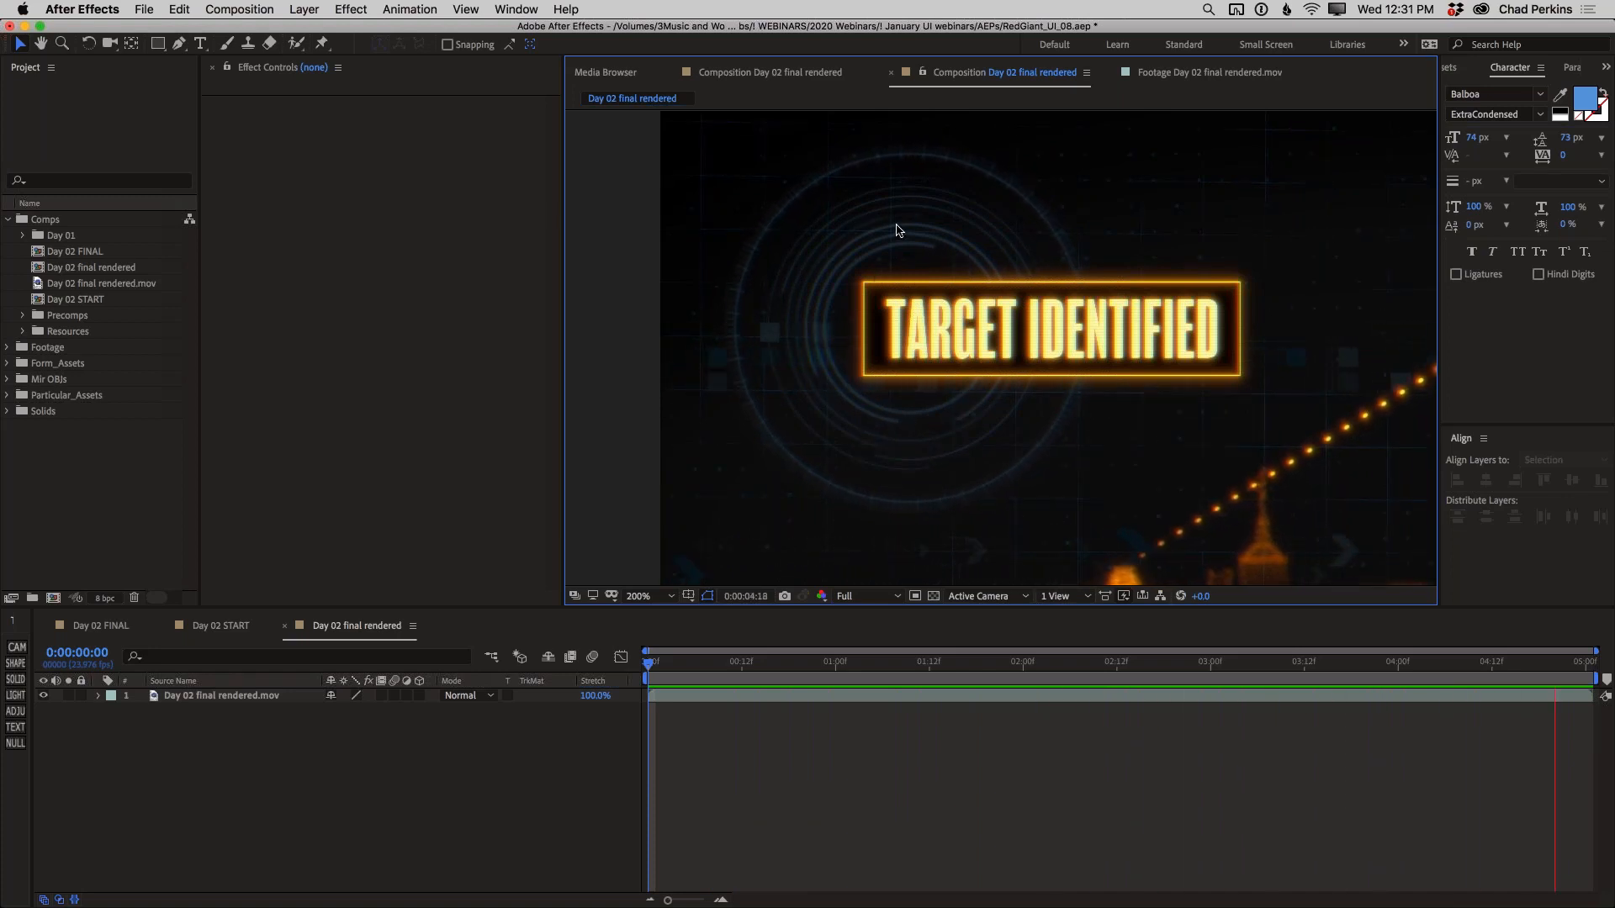
pyautogui.press('space')
# Return to the Day 02 START composition and open the preset library for the HUD Components effect
pyautogui.click(208, 629)
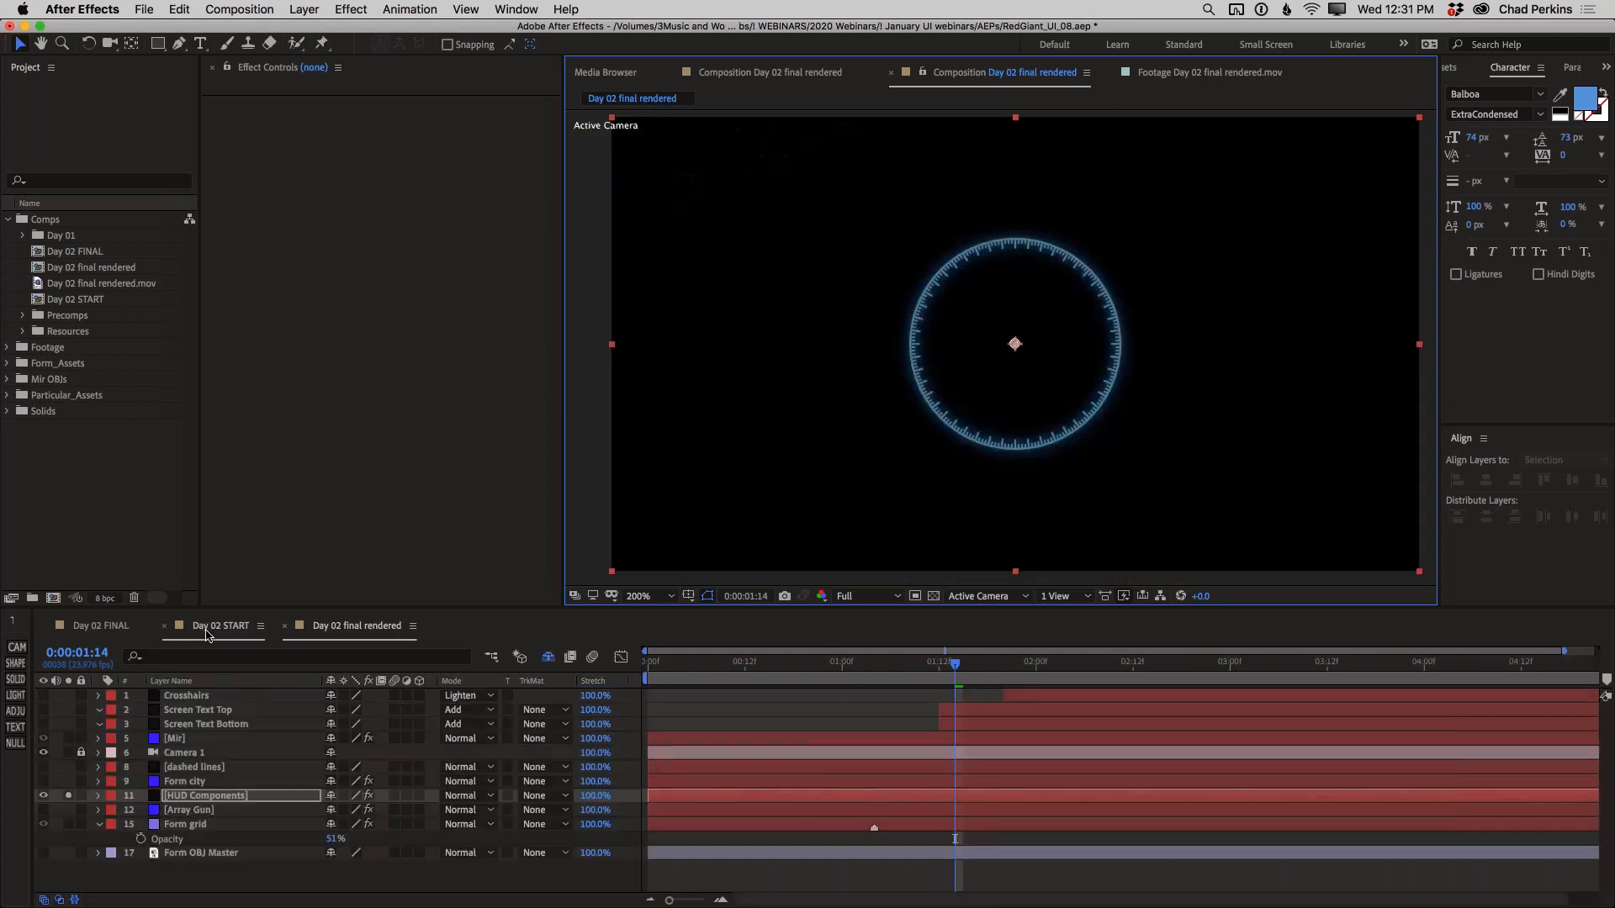
pyautogui.click(195, 796)
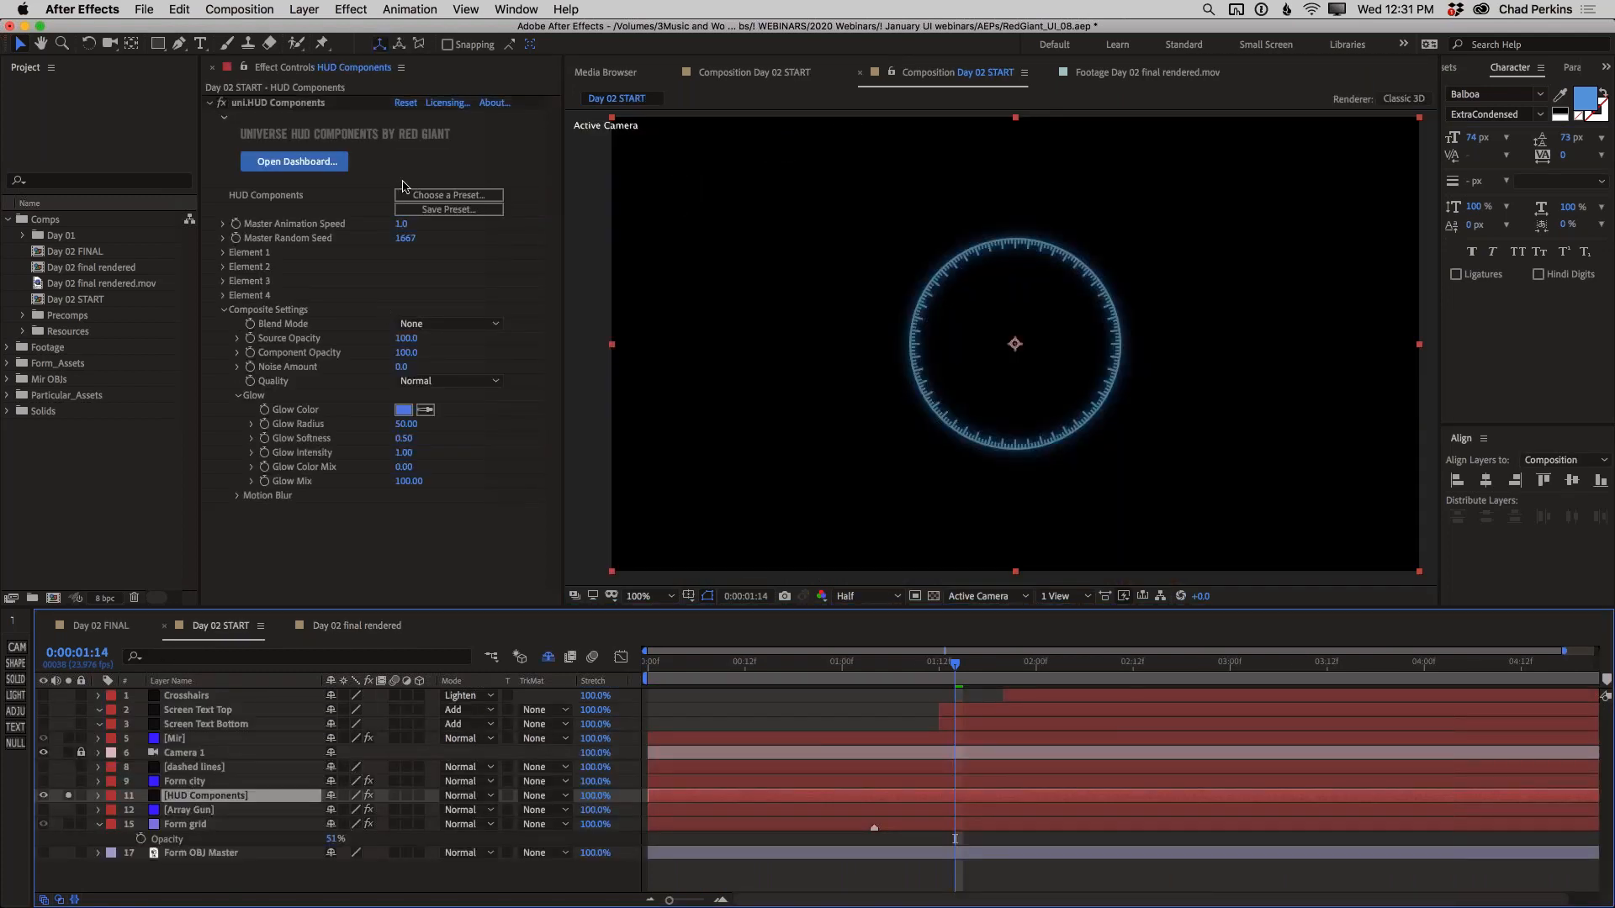
pyautogui.click(448, 195)
pyautogui.click(447, 196)
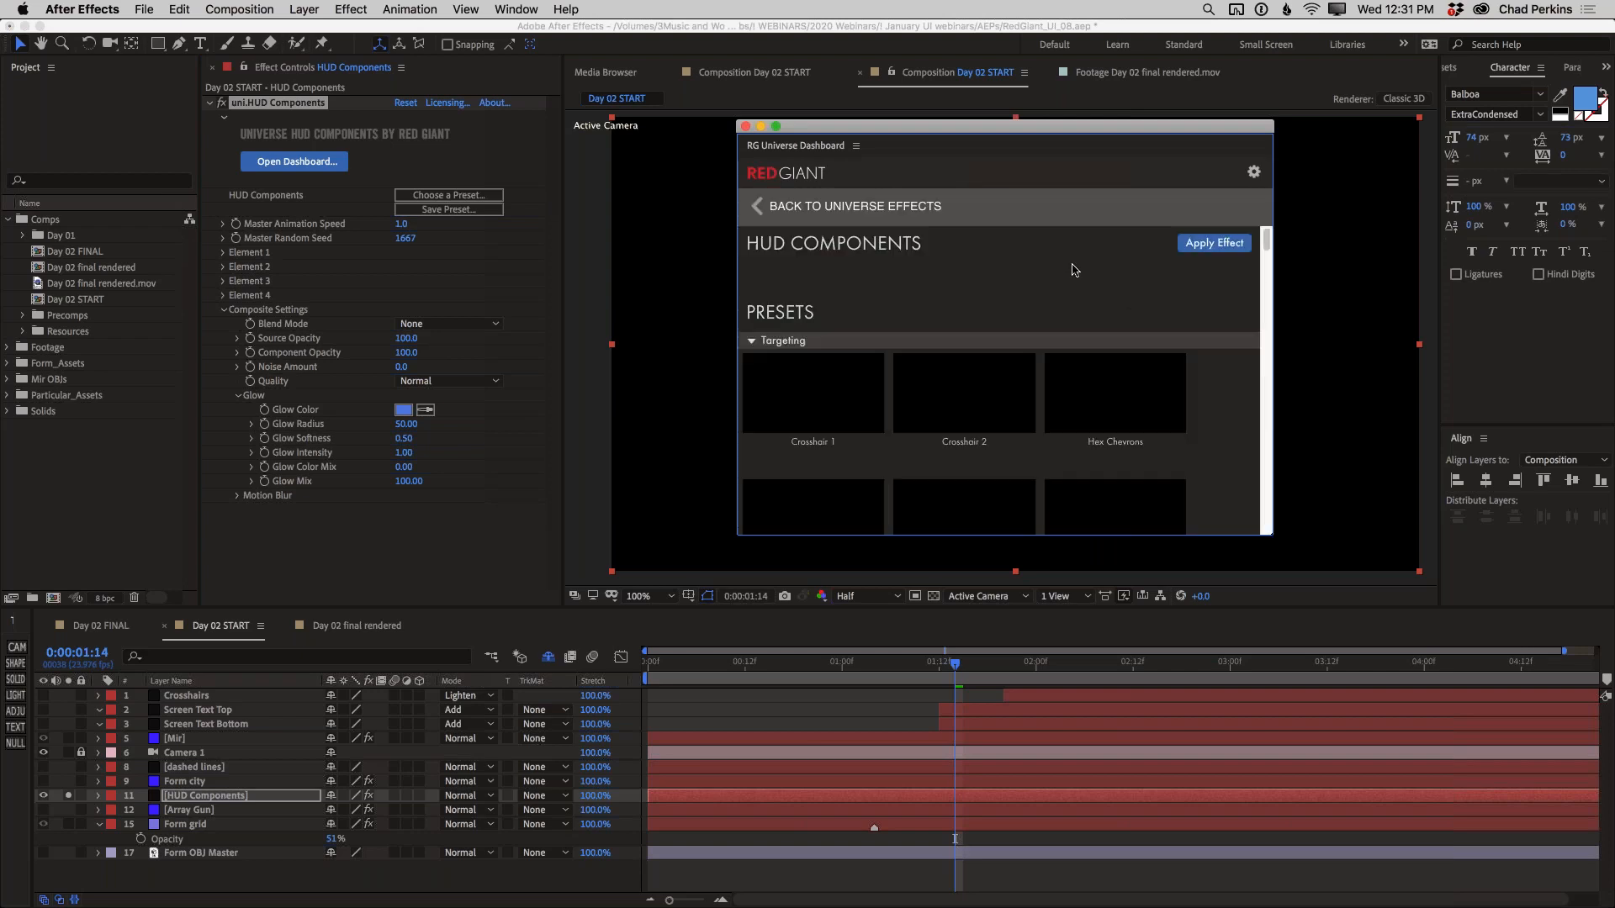
# Browse the HUD Components presets from Targeting through Analog, previewing the animated thumbnails
pyautogui.moveTo(1265, 242); pyautogui.dragTo(1265, 256)
pyautogui.moveTo(1153, 337)
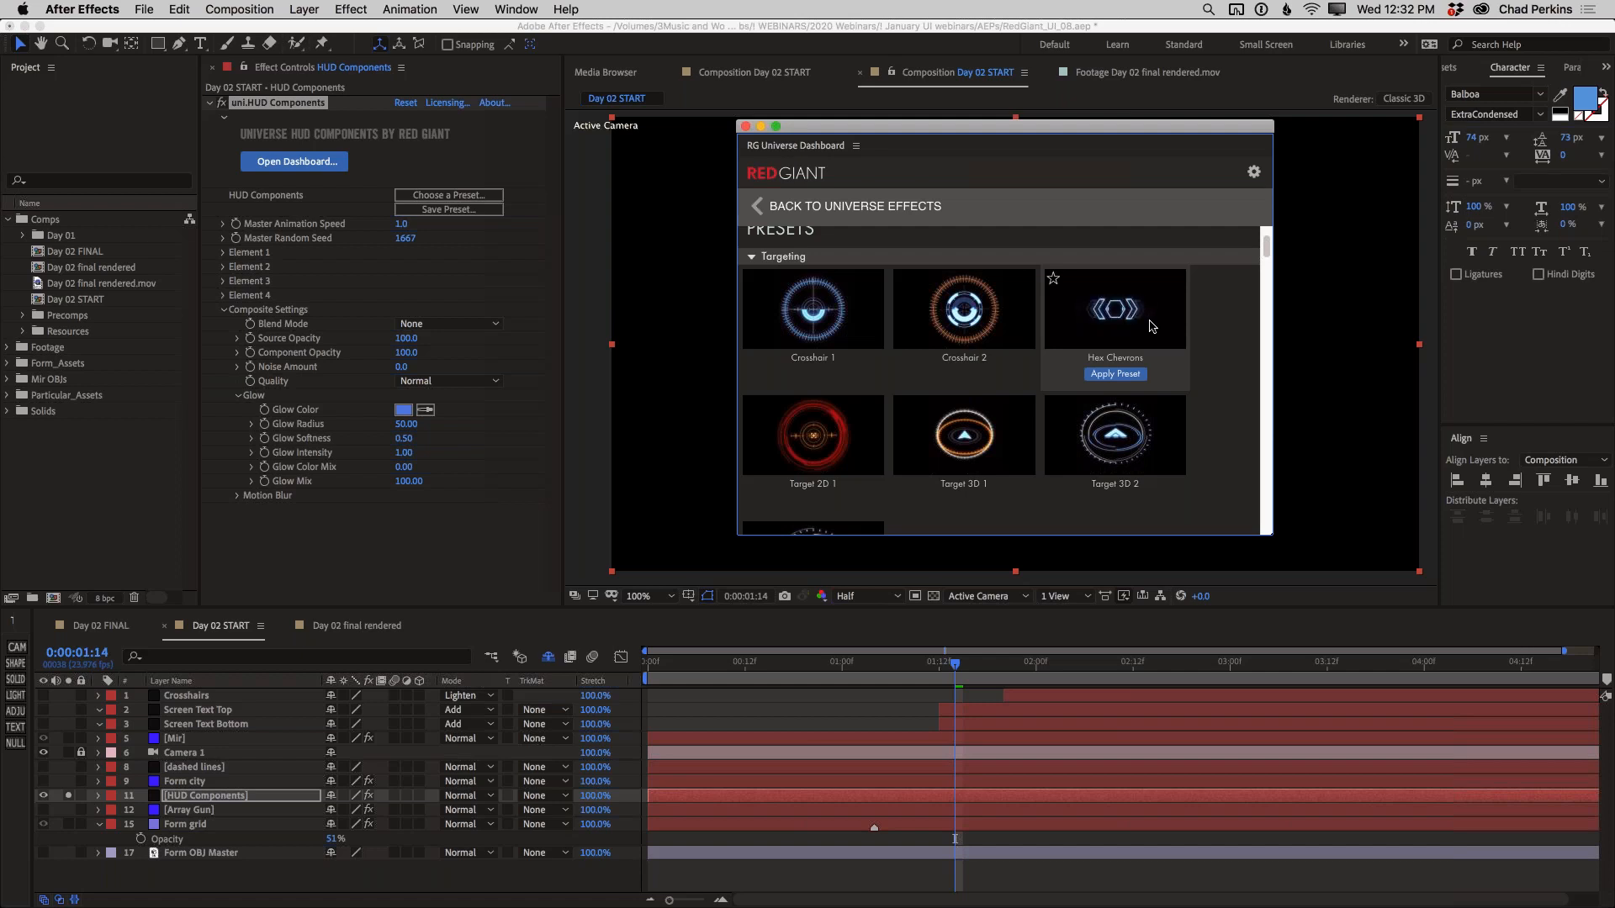
pyautogui.moveTo(1135, 444)
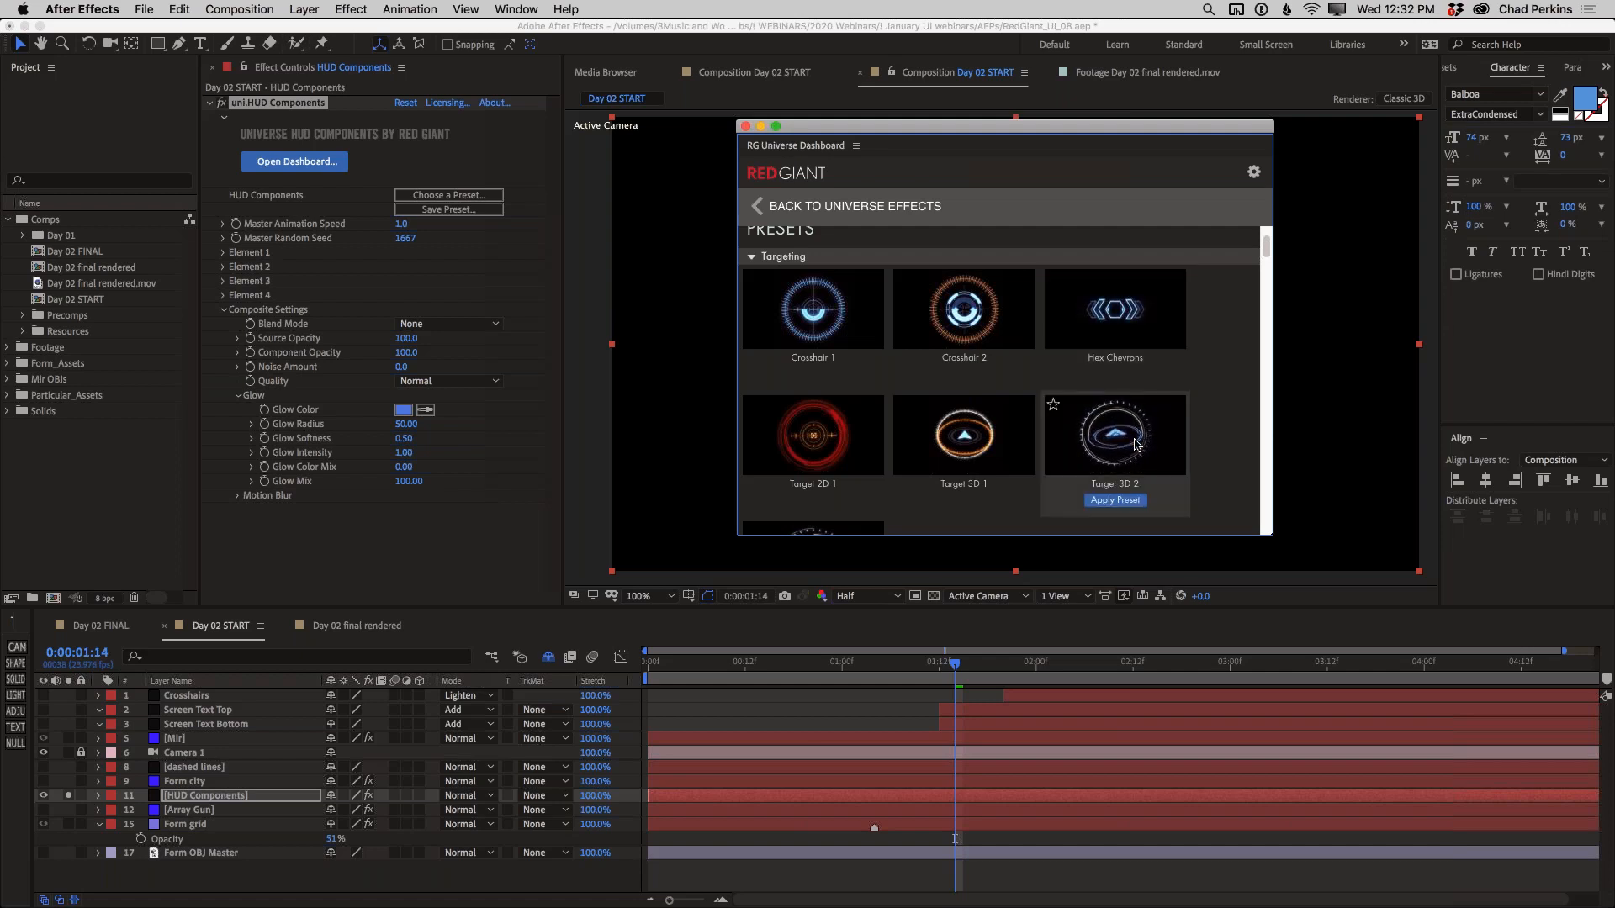
pyautogui.moveTo(965, 461)
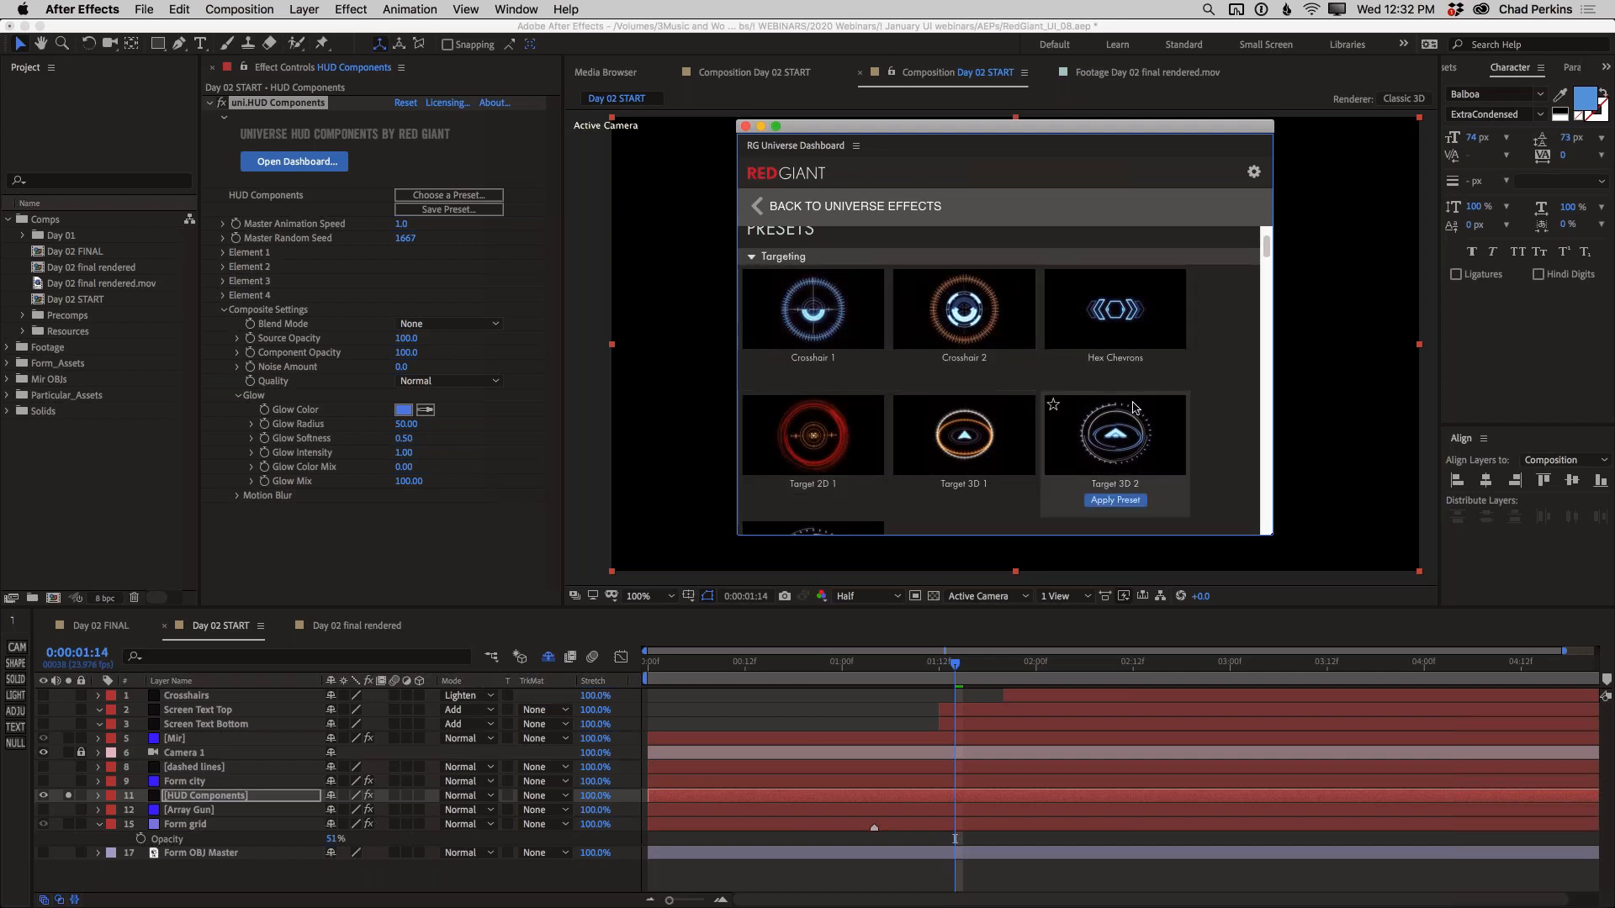
pyautogui.scroll(-5, 1132, 407)
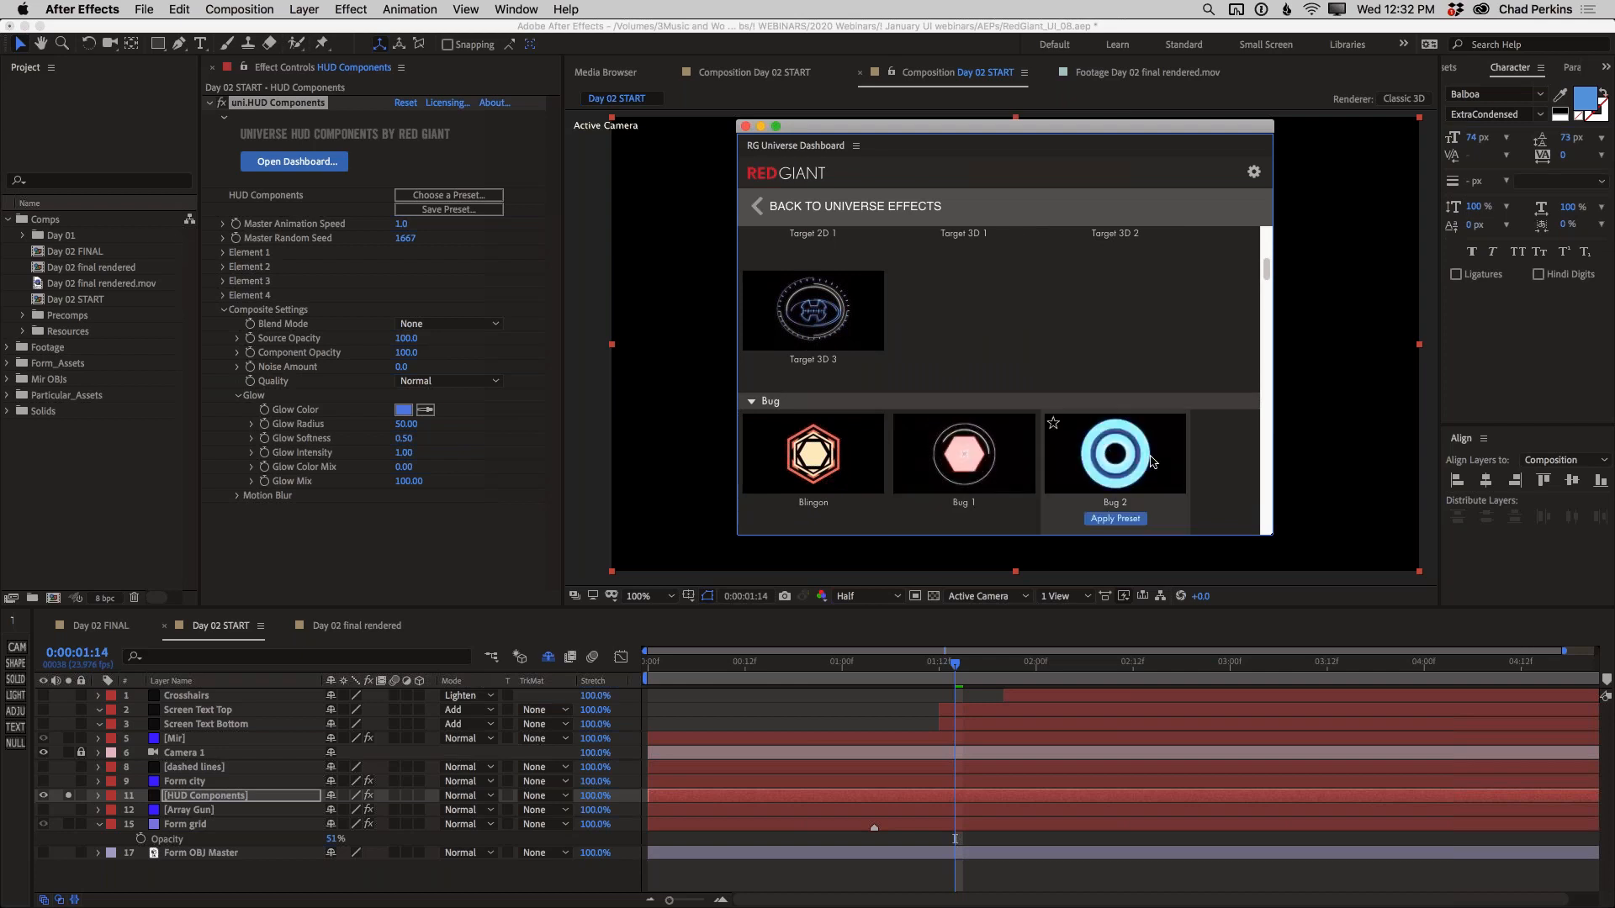
pyautogui.scroll(-7, 1211, 469)
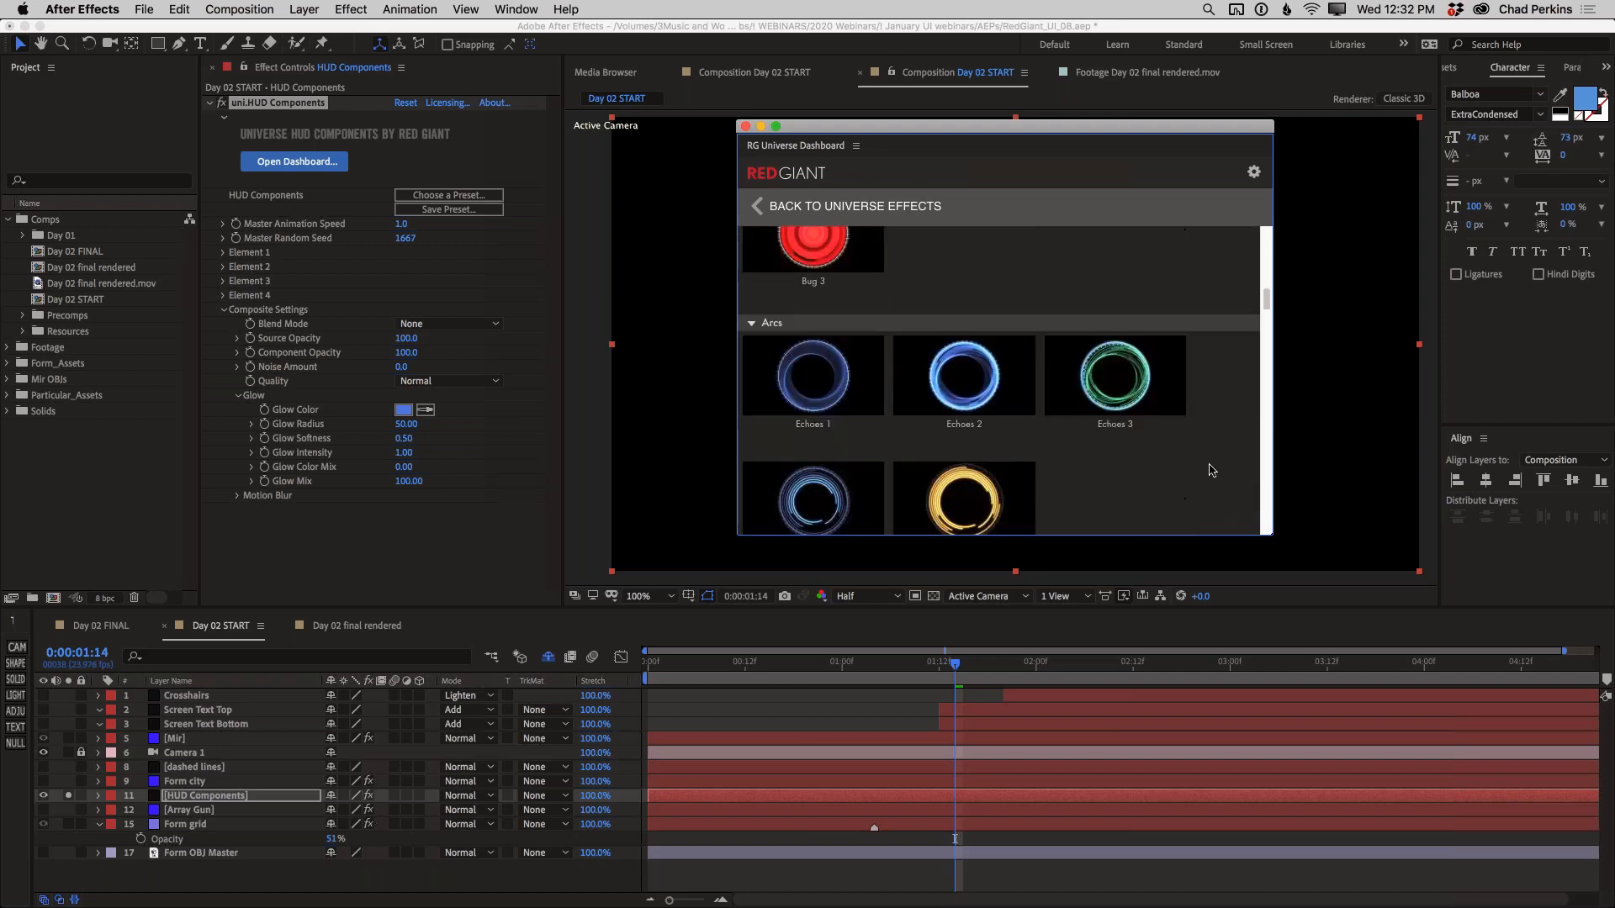
pyautogui.scroll(-5, 1211, 469)
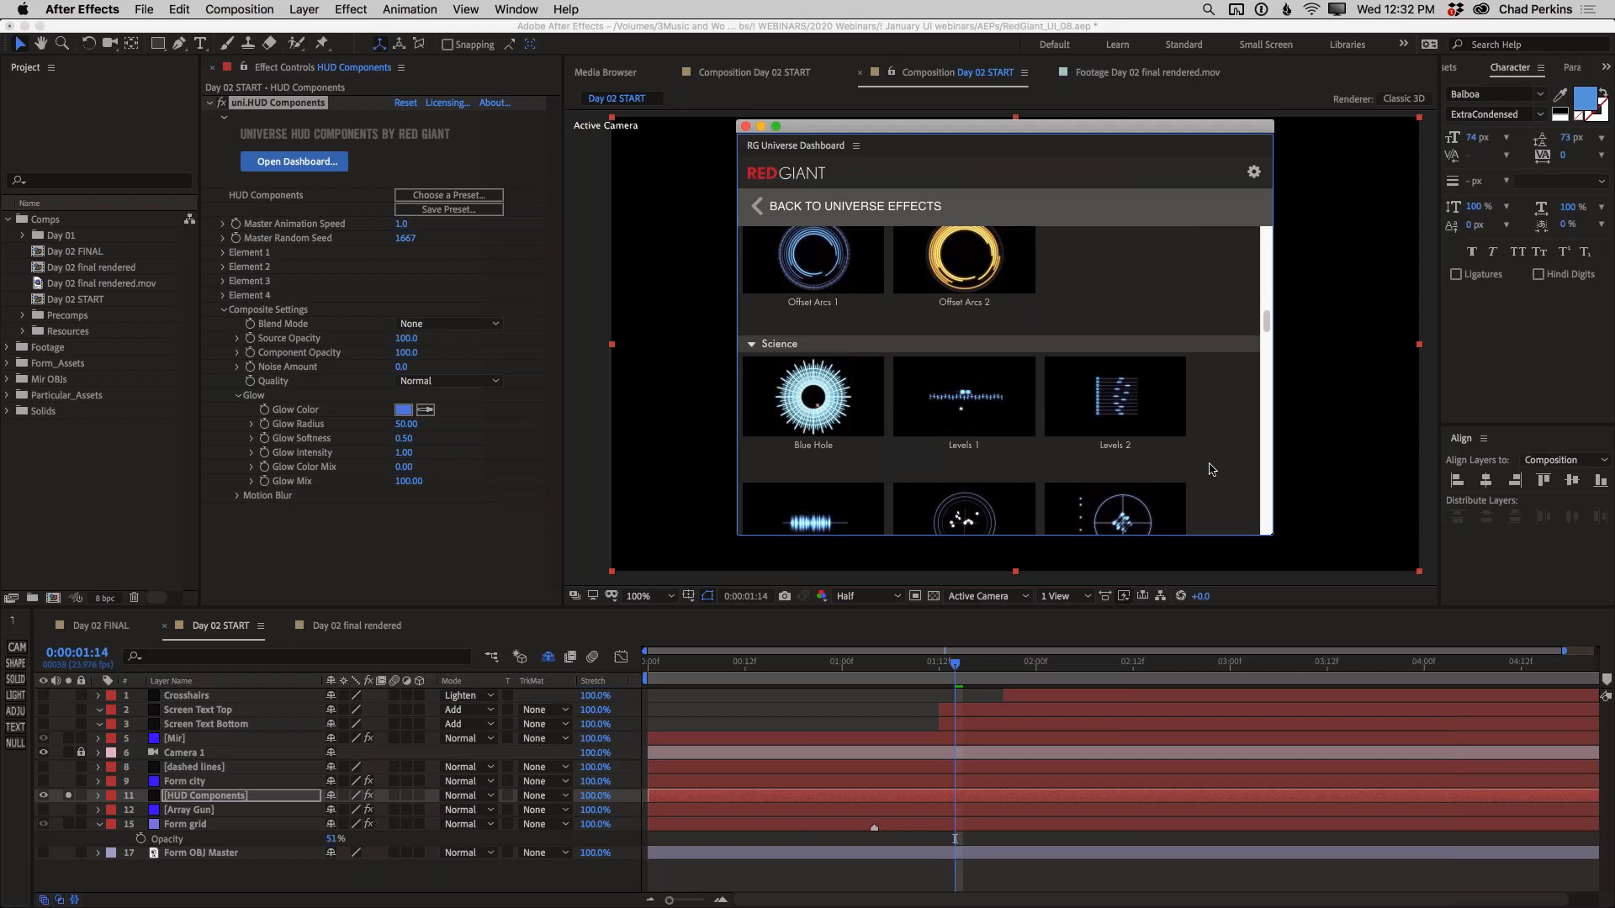
pyautogui.scroll(-1, 1211, 469)
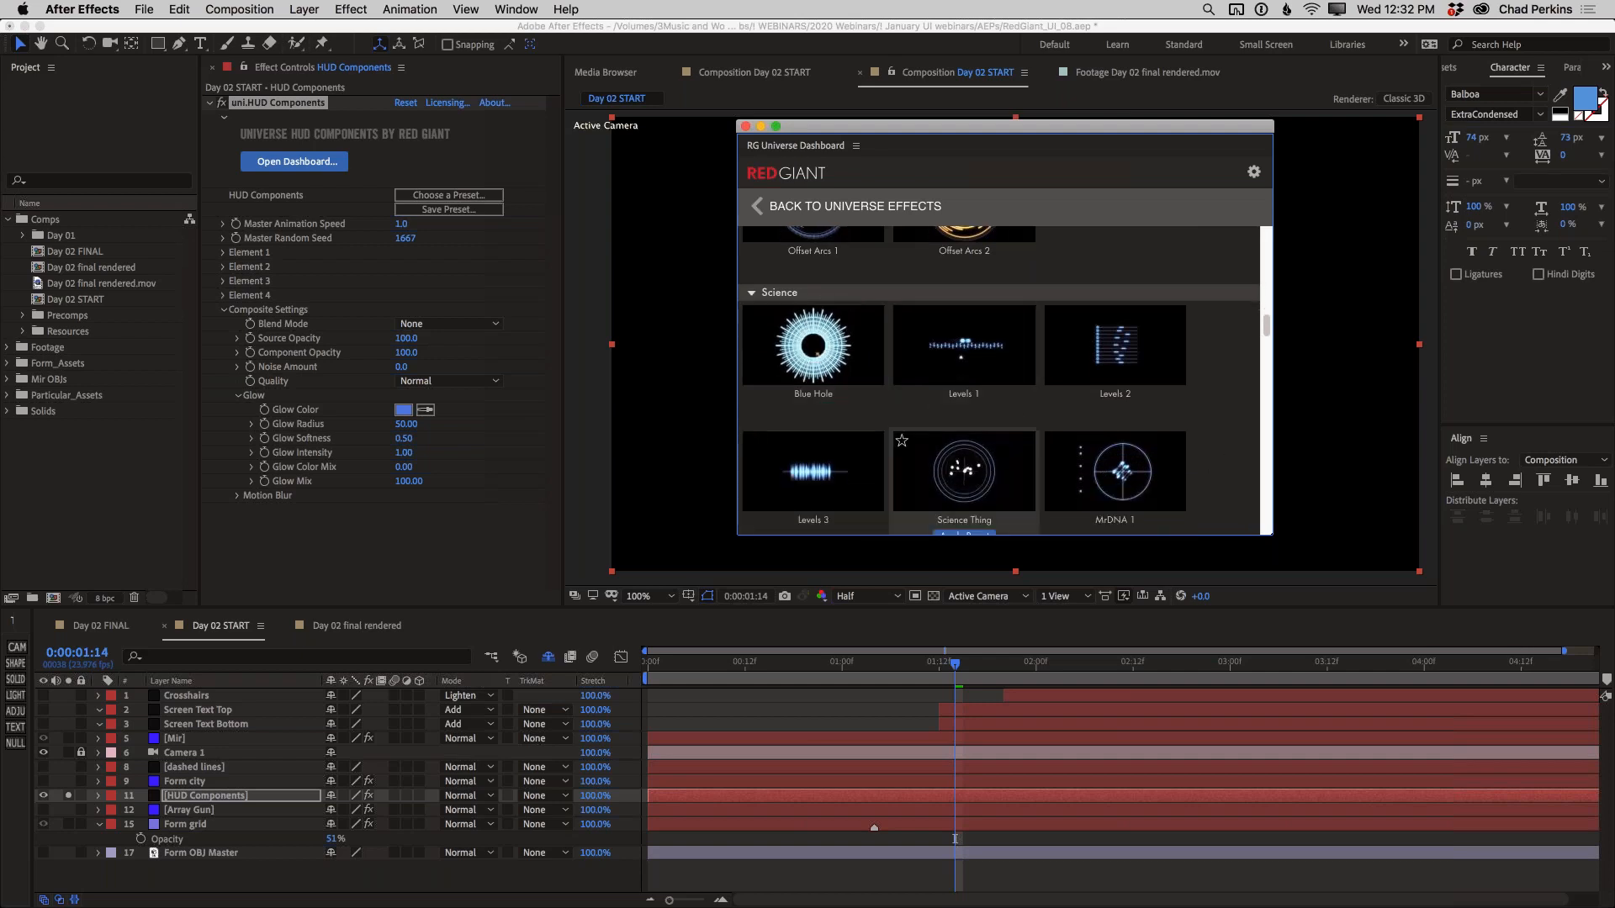
pyautogui.scroll(-2, 964, 420)
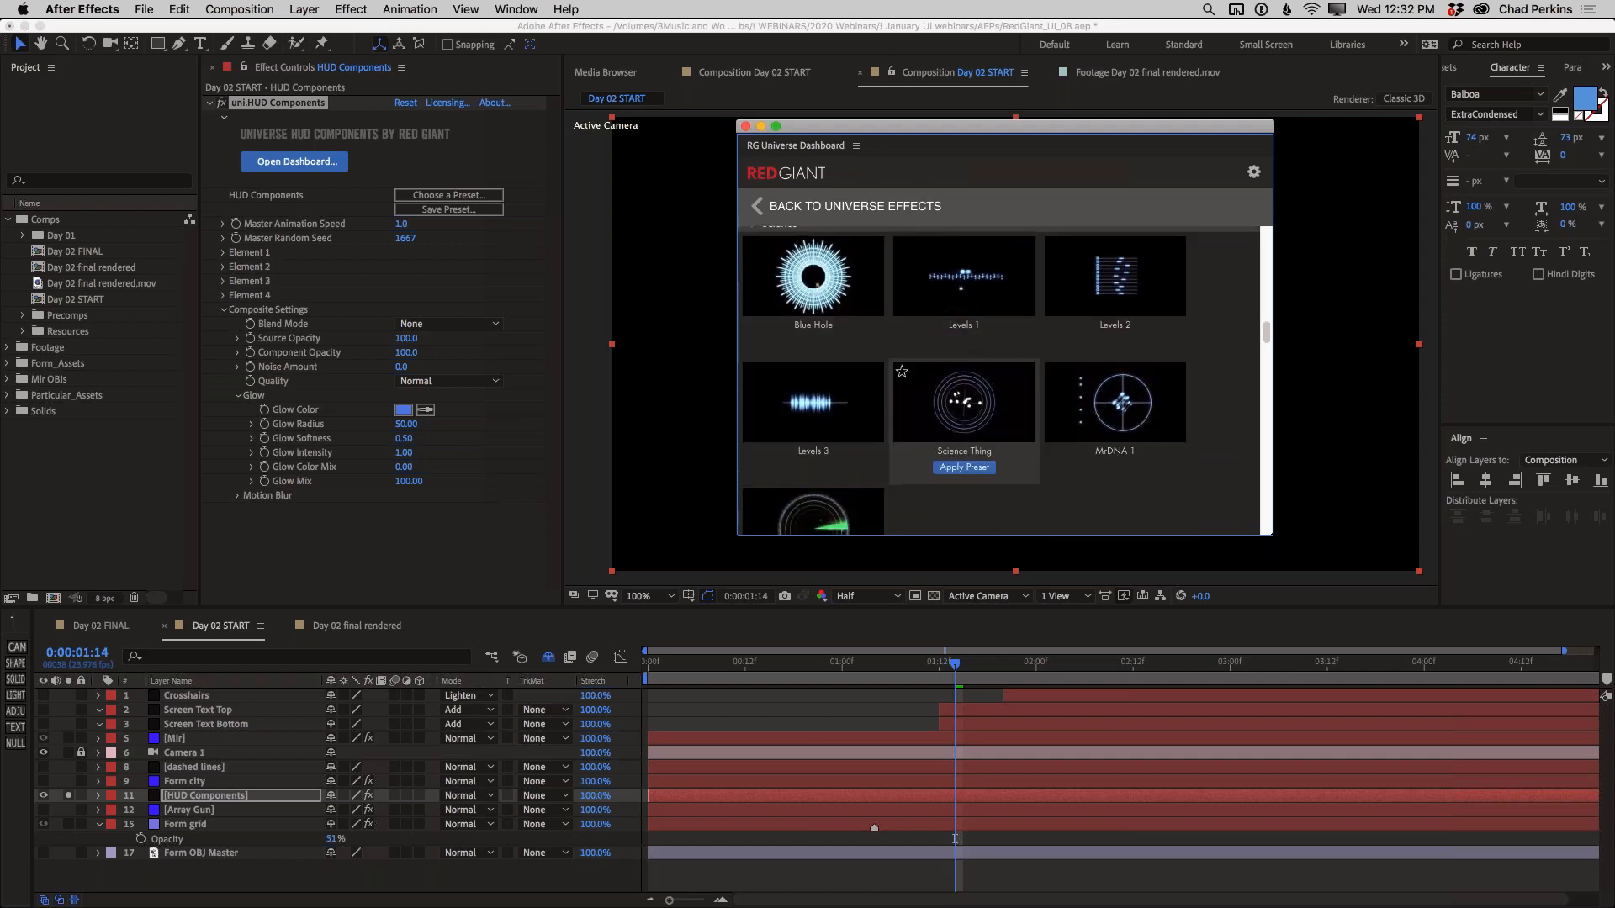
pyautogui.scroll(-1, 964, 420)
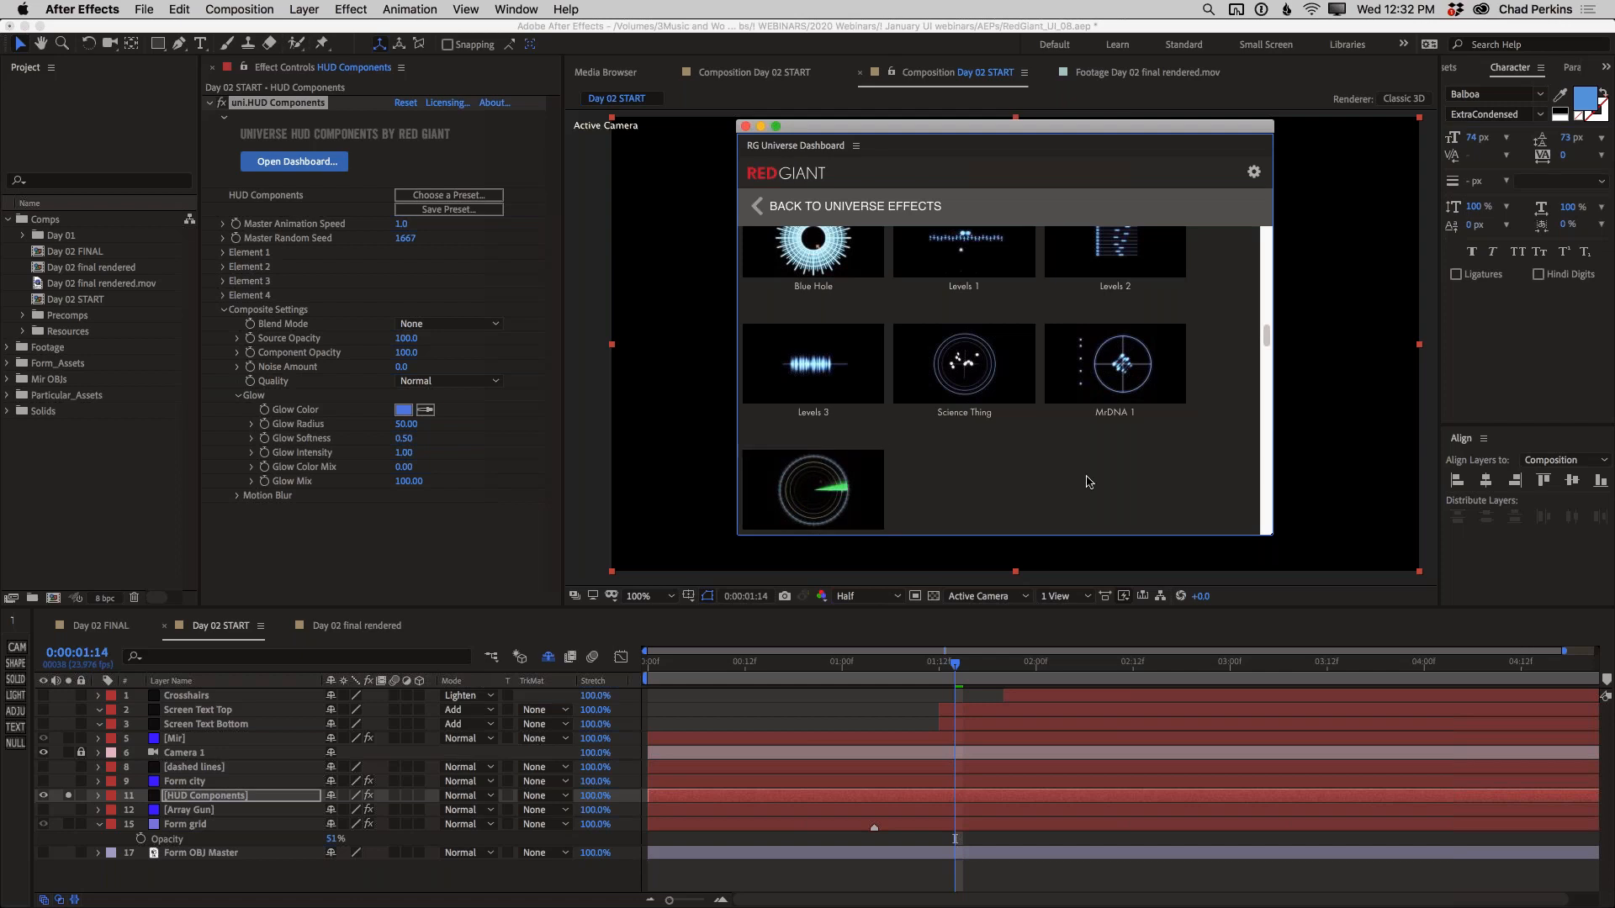
pyautogui.scroll(-6, 1088, 481)
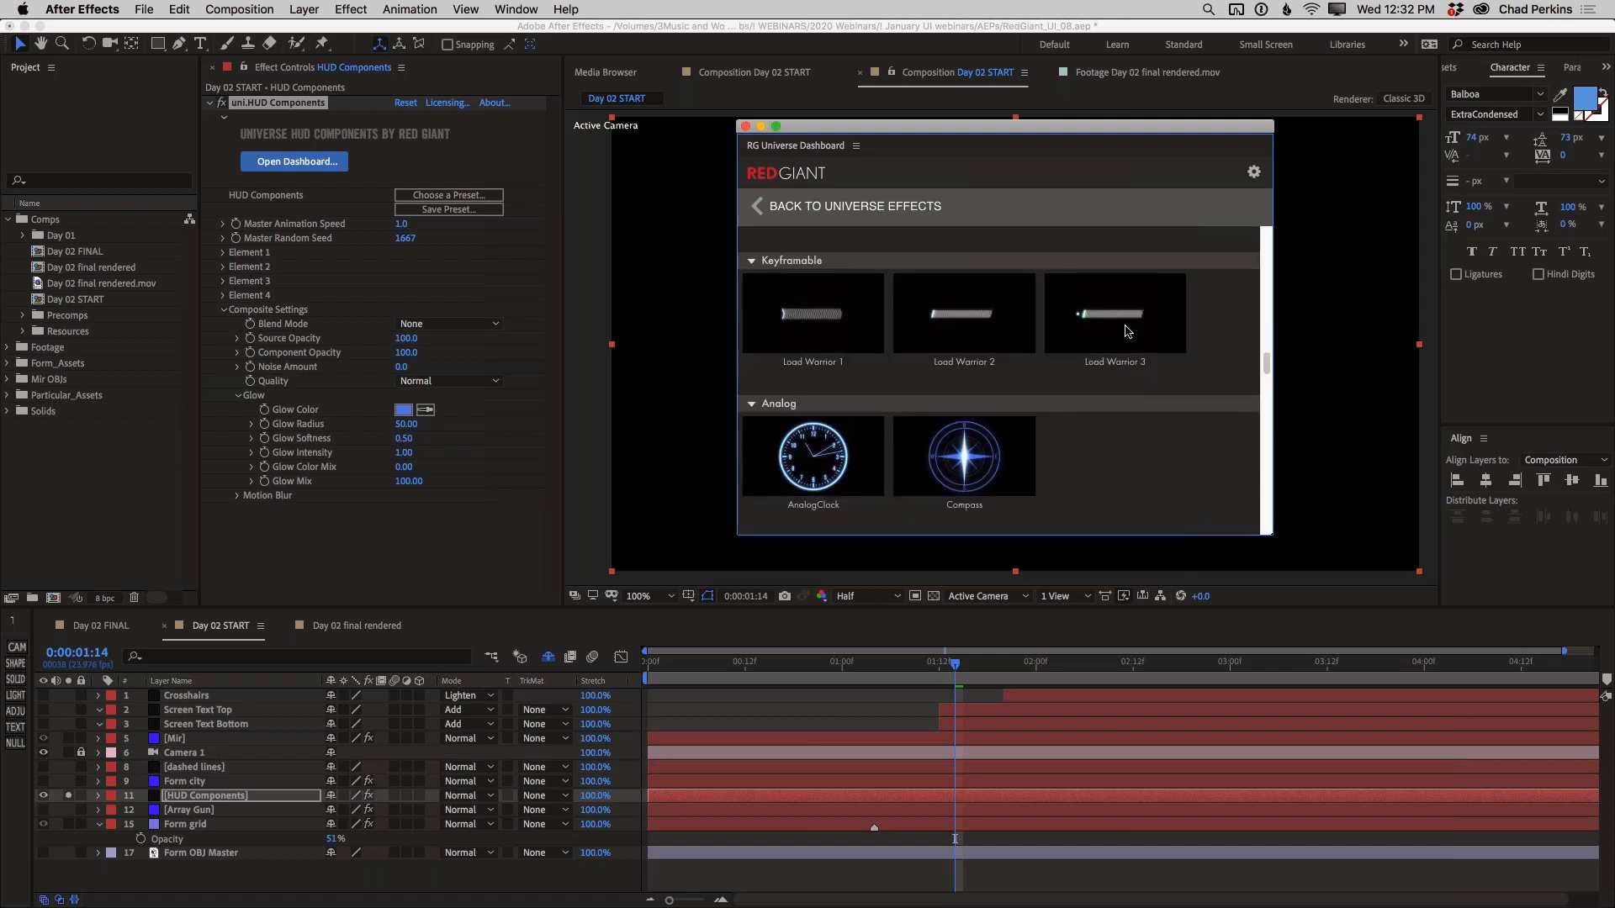
pyautogui.moveTo(1127, 330)
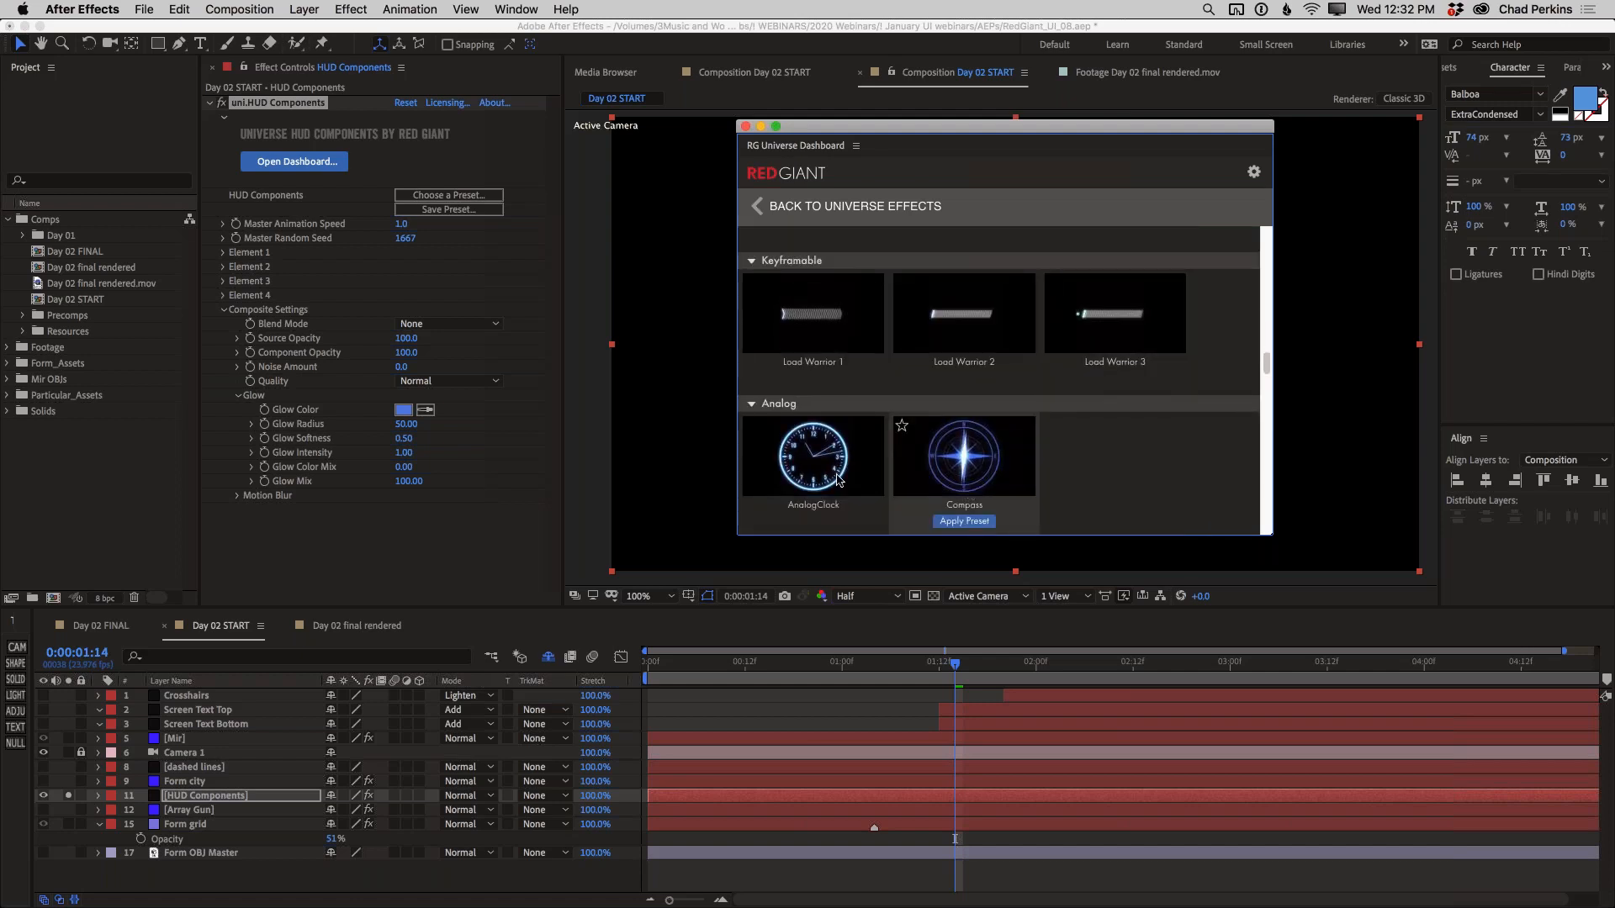
pyautogui.moveTo(820, 477)
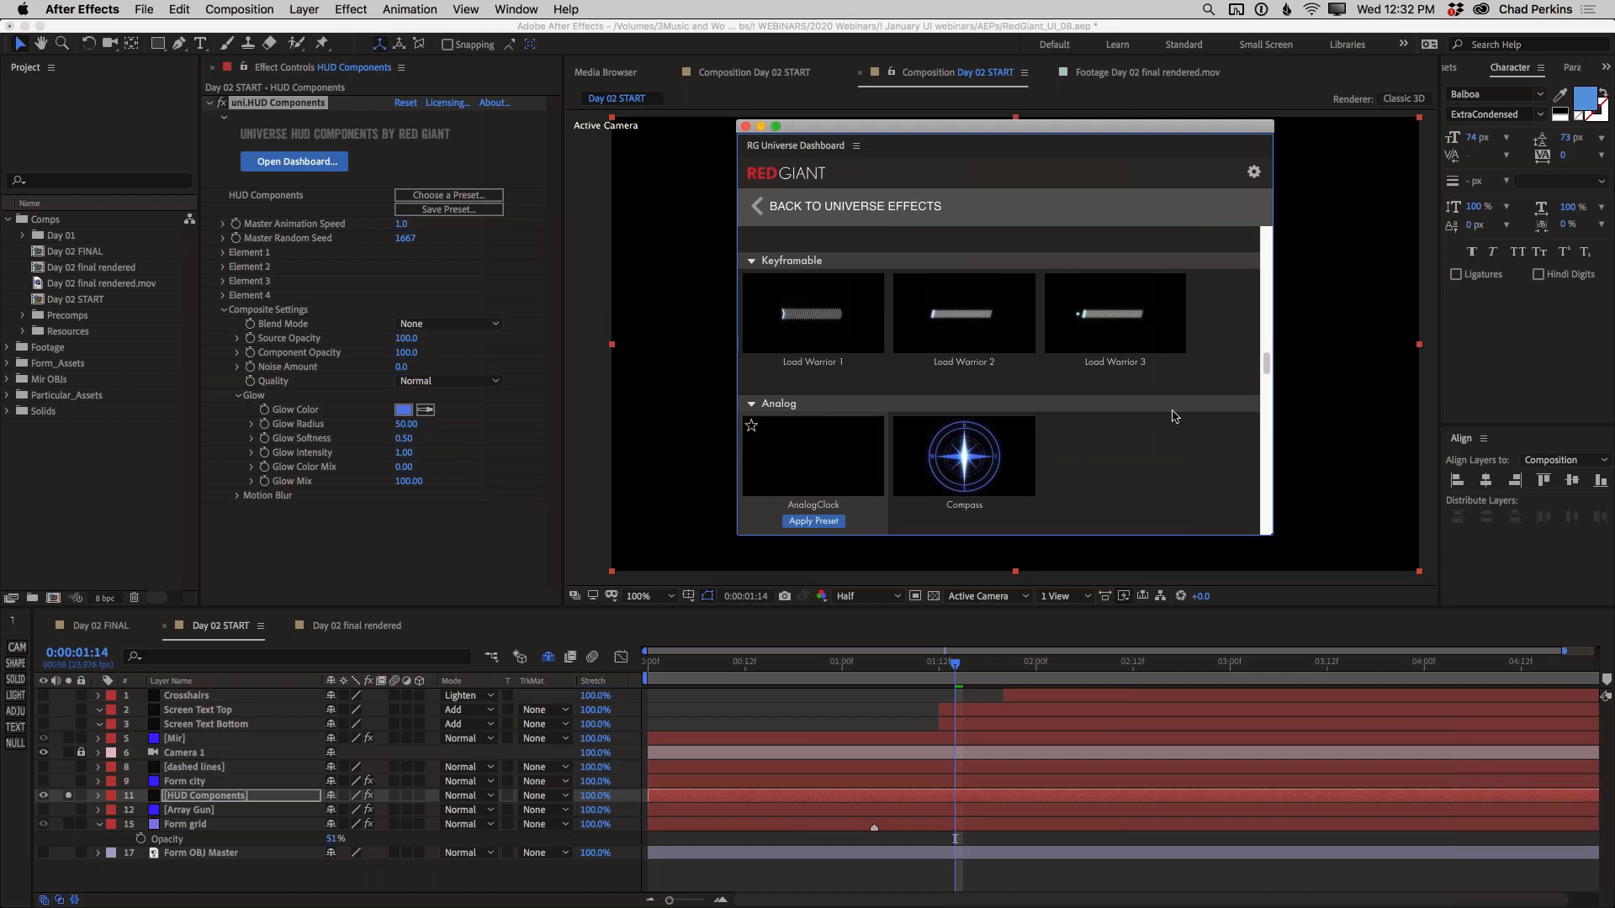
pyautogui.scroll(3, 1177, 370)
pyautogui.scroll(5, 1195, 366)
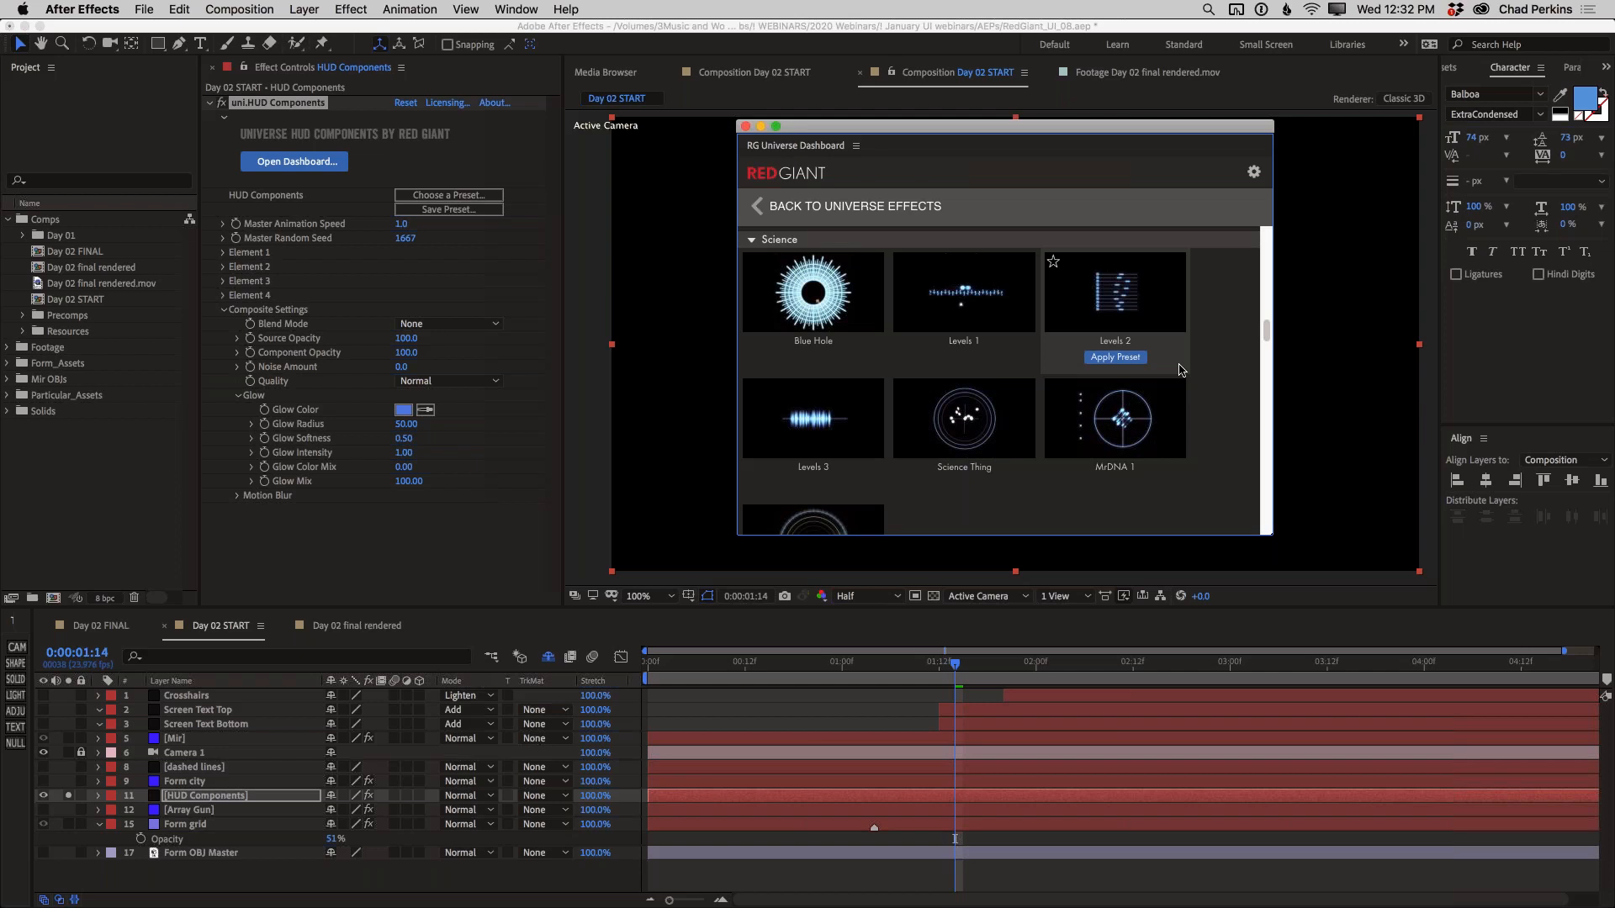
# Look through the Universe effect categories from Blur to Motion Graphics in the dashboard, and close it
pyautogui.click(770, 212)
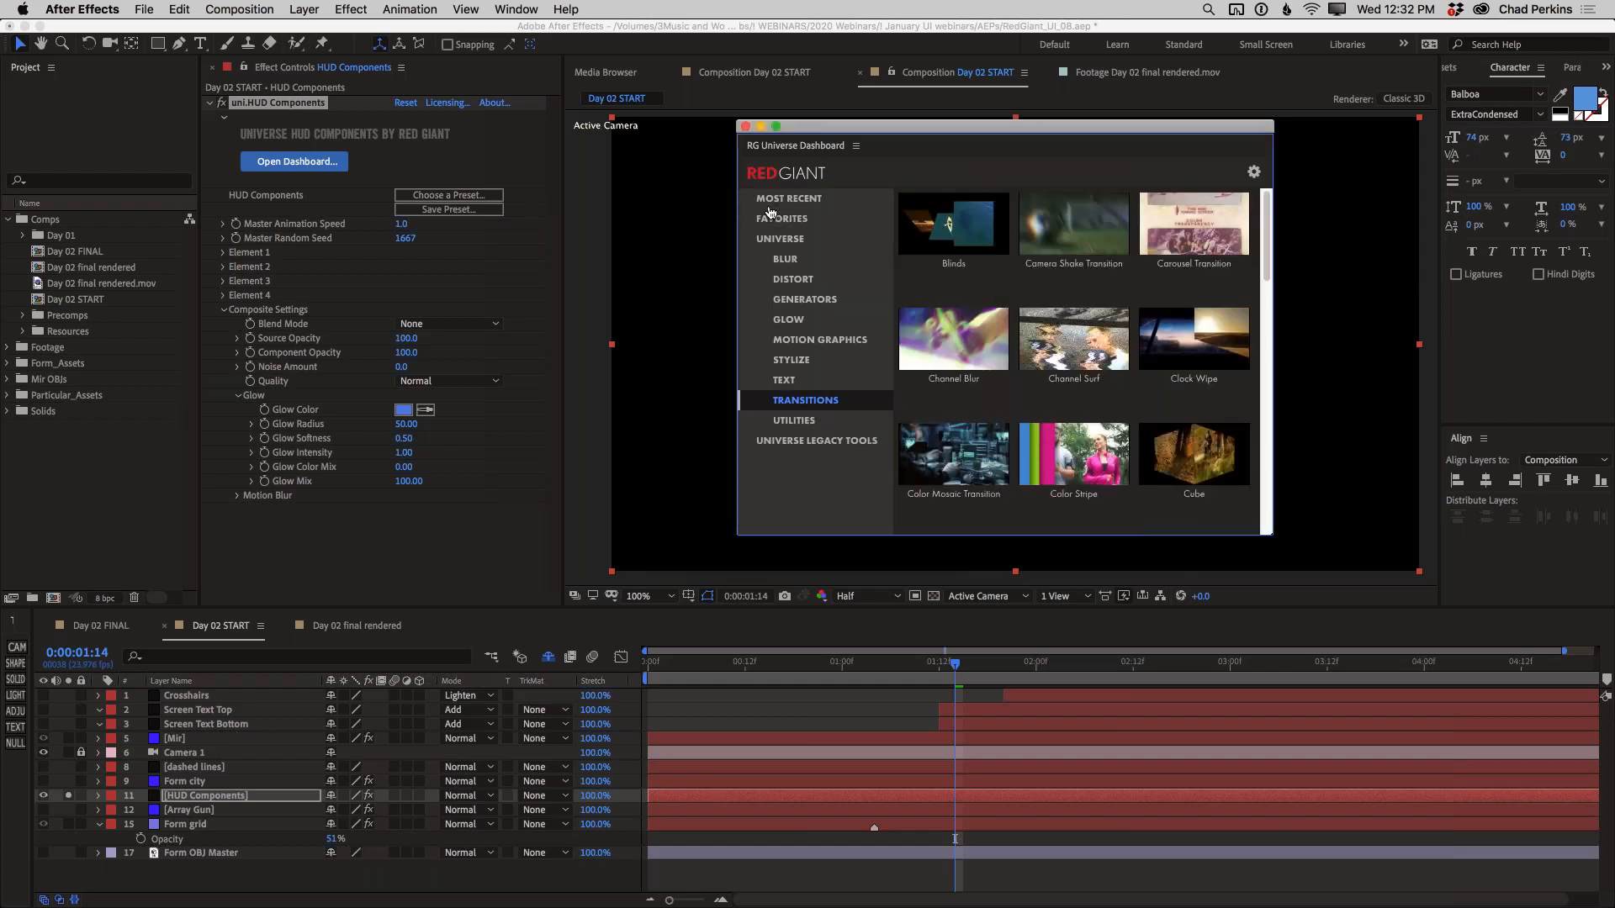
pyautogui.click(784, 260)
pyautogui.click(792, 281)
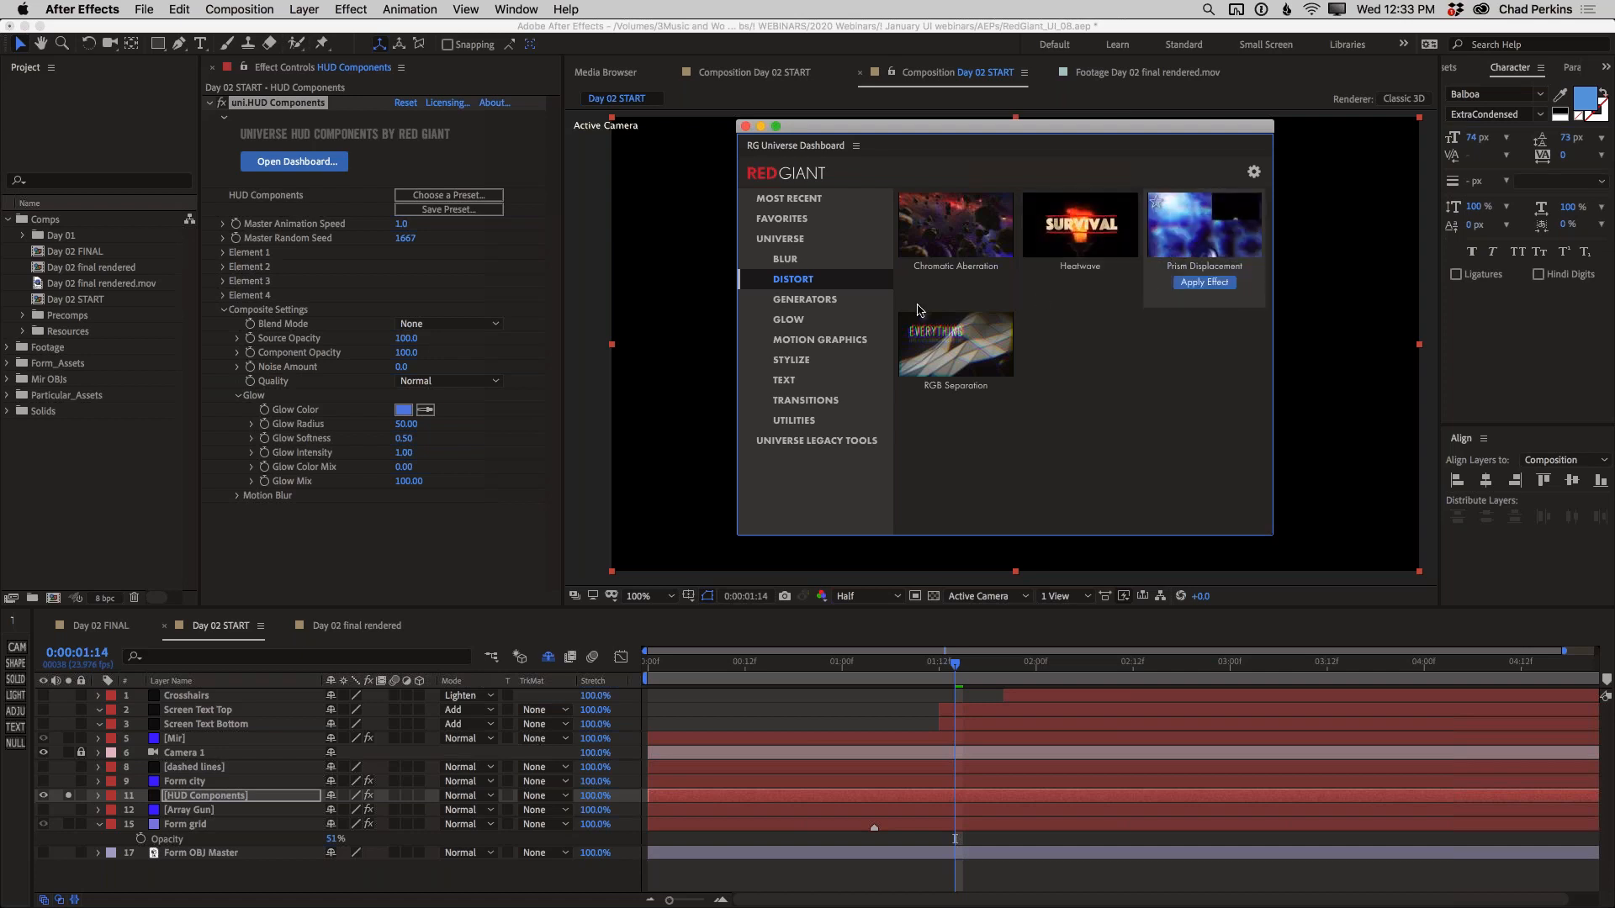
pyautogui.click(805, 301)
pyautogui.click(794, 321)
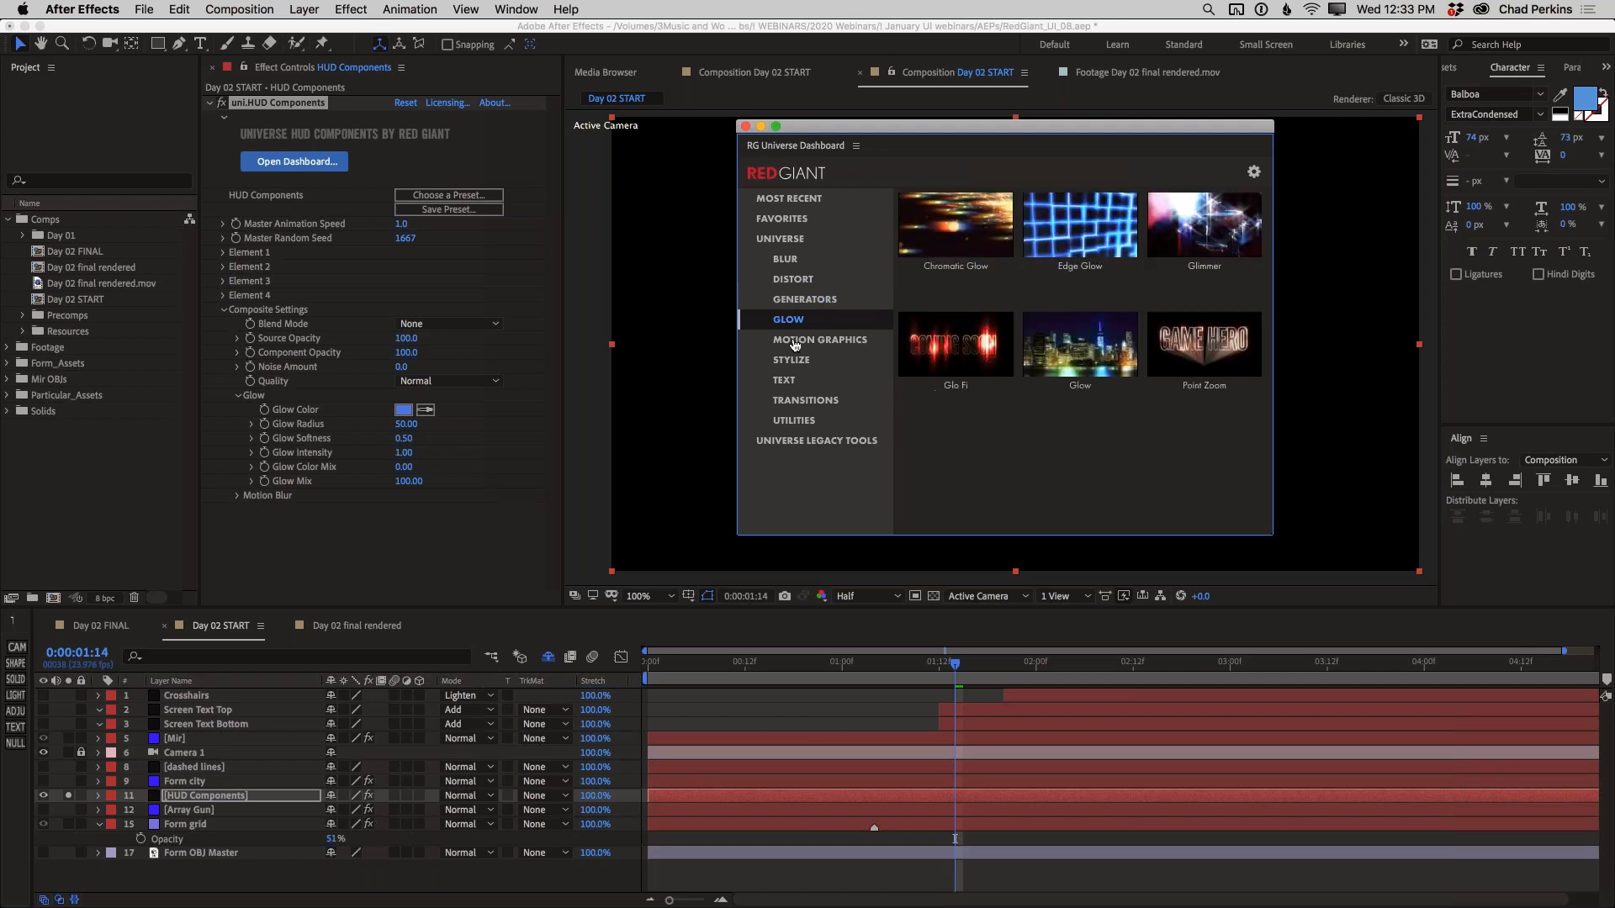
pyautogui.click(795, 341)
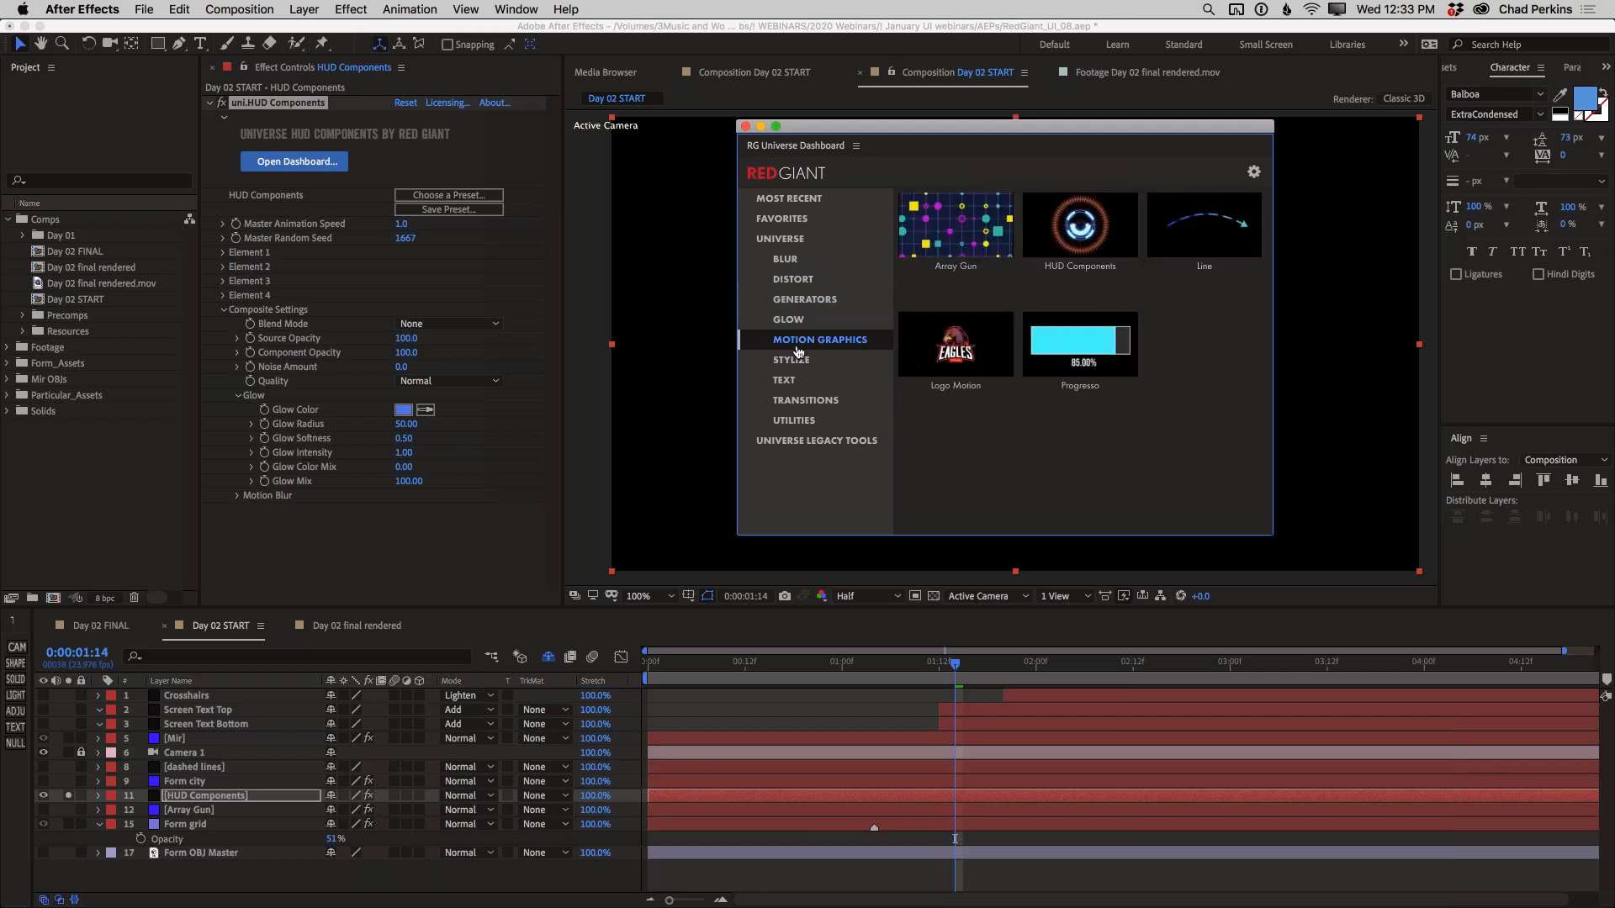
pyautogui.moveTo(932, 242)
pyautogui.click(745, 126)
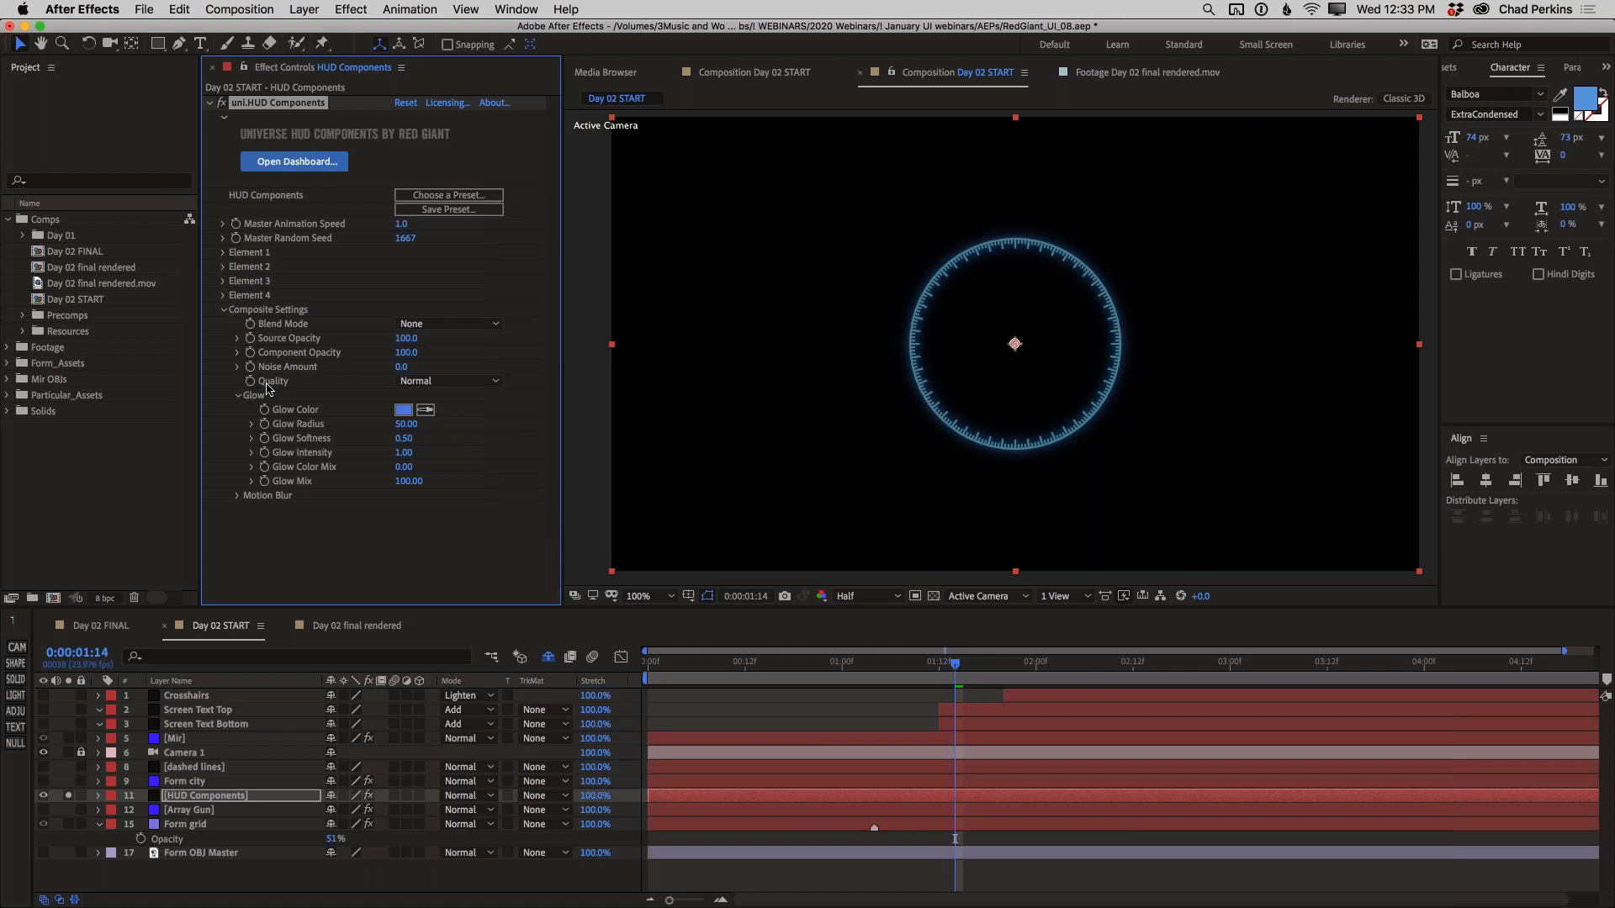
# Set the HUD Components Glow Intensity to 0 and collapse the Composite Settings
pyautogui.click(404, 453)
pyautogui.press('Return')
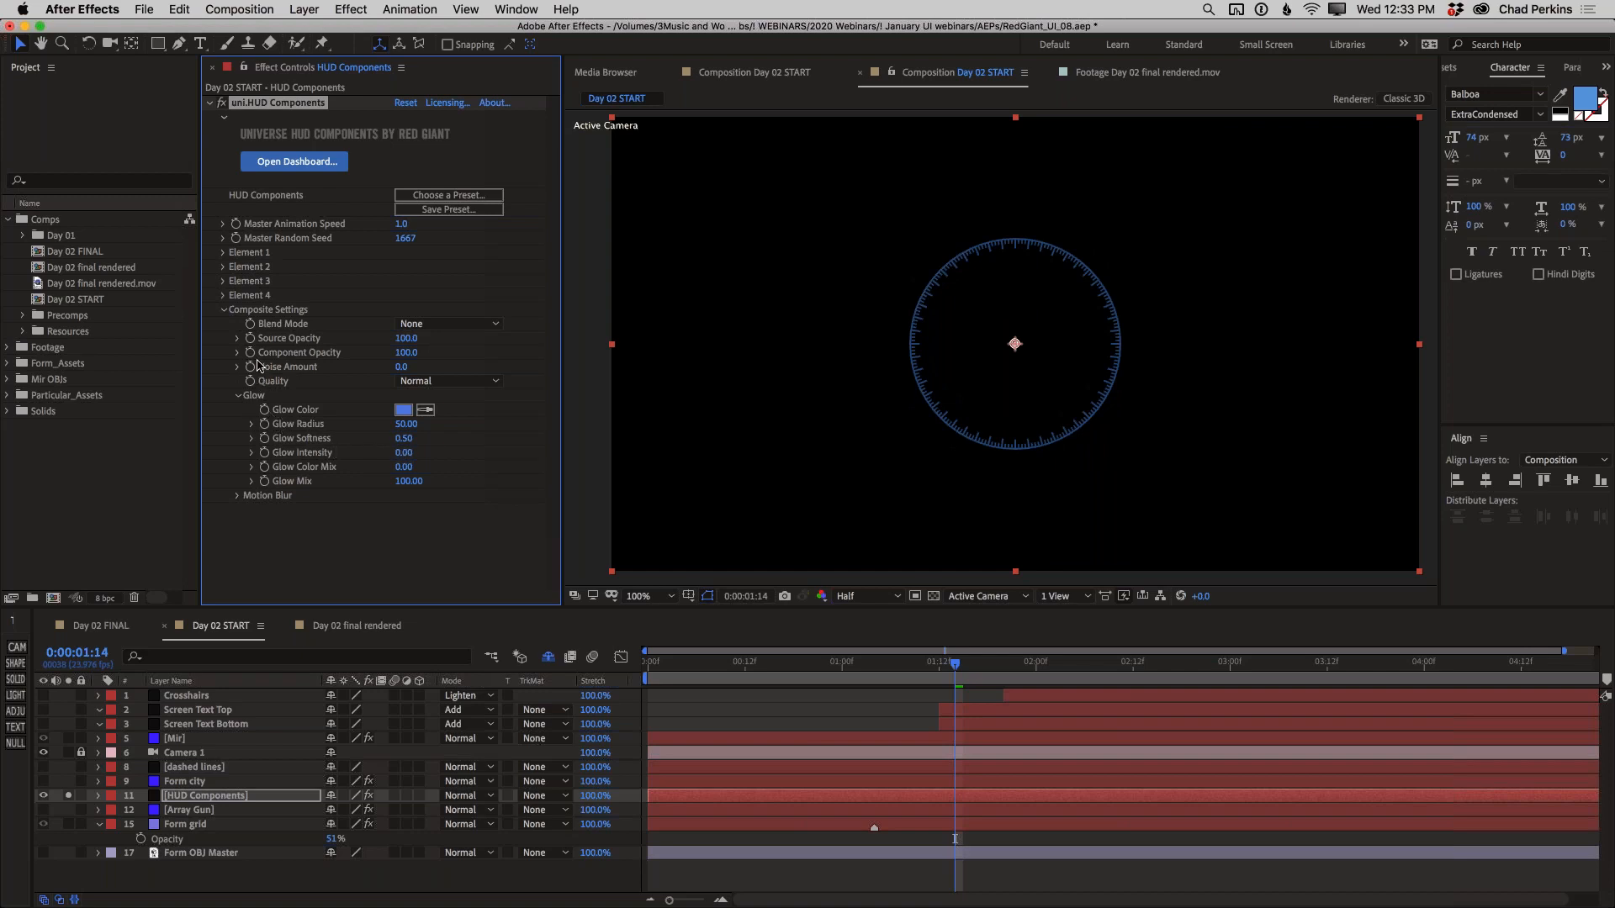
pyautogui.click(223, 312)
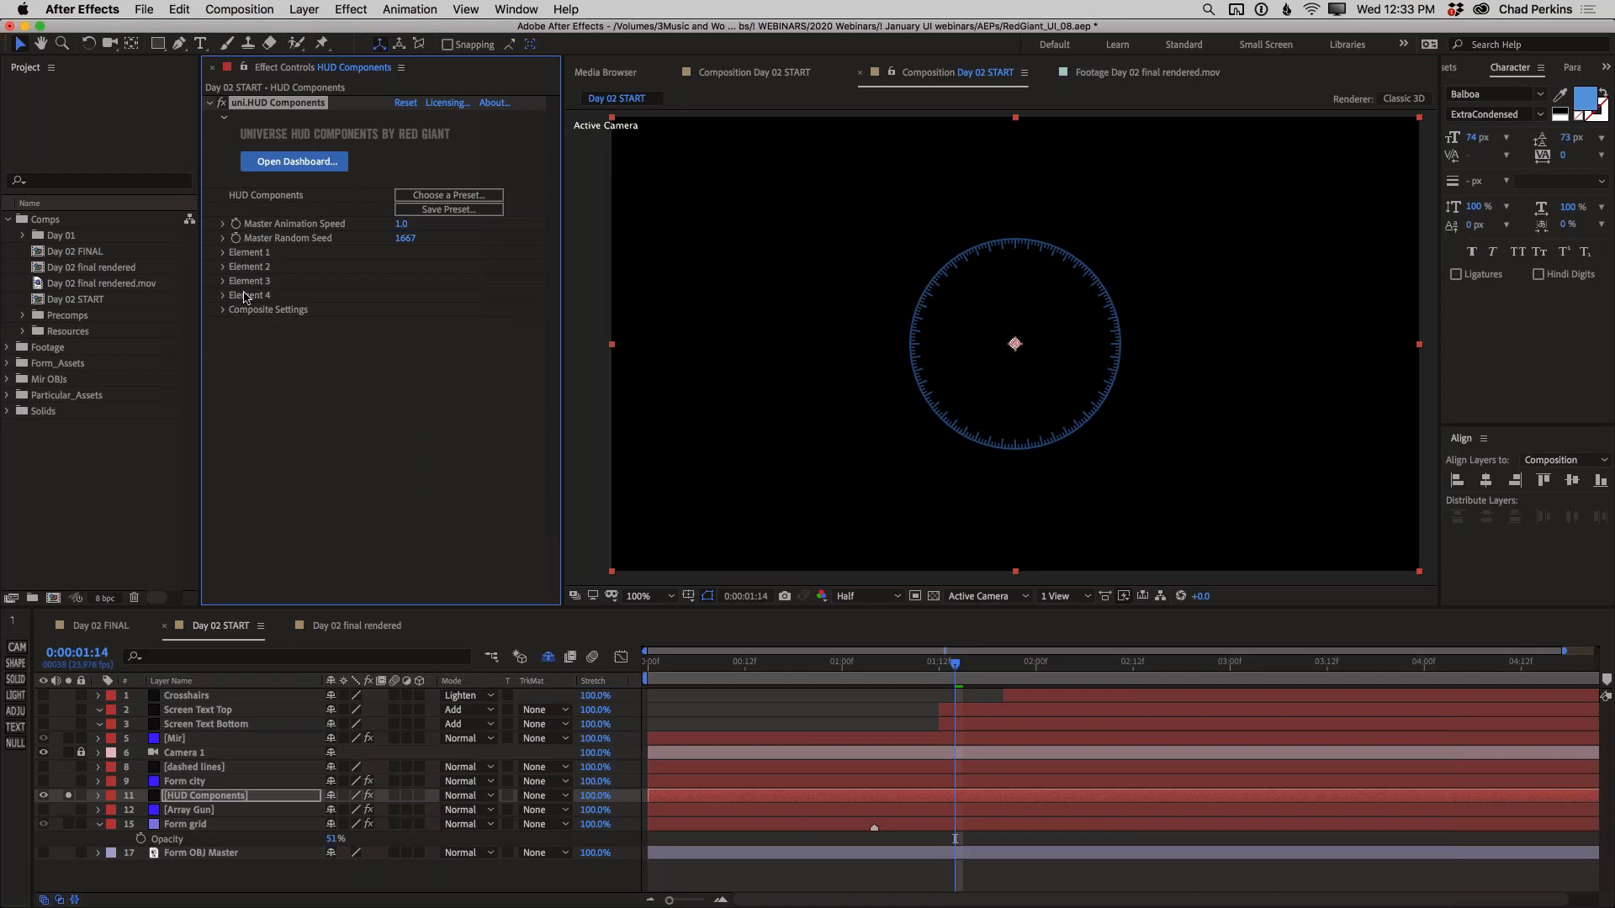
# Change the Element 1 type to Arc and briefly check the options of Element 2
pyautogui.click(224, 254)
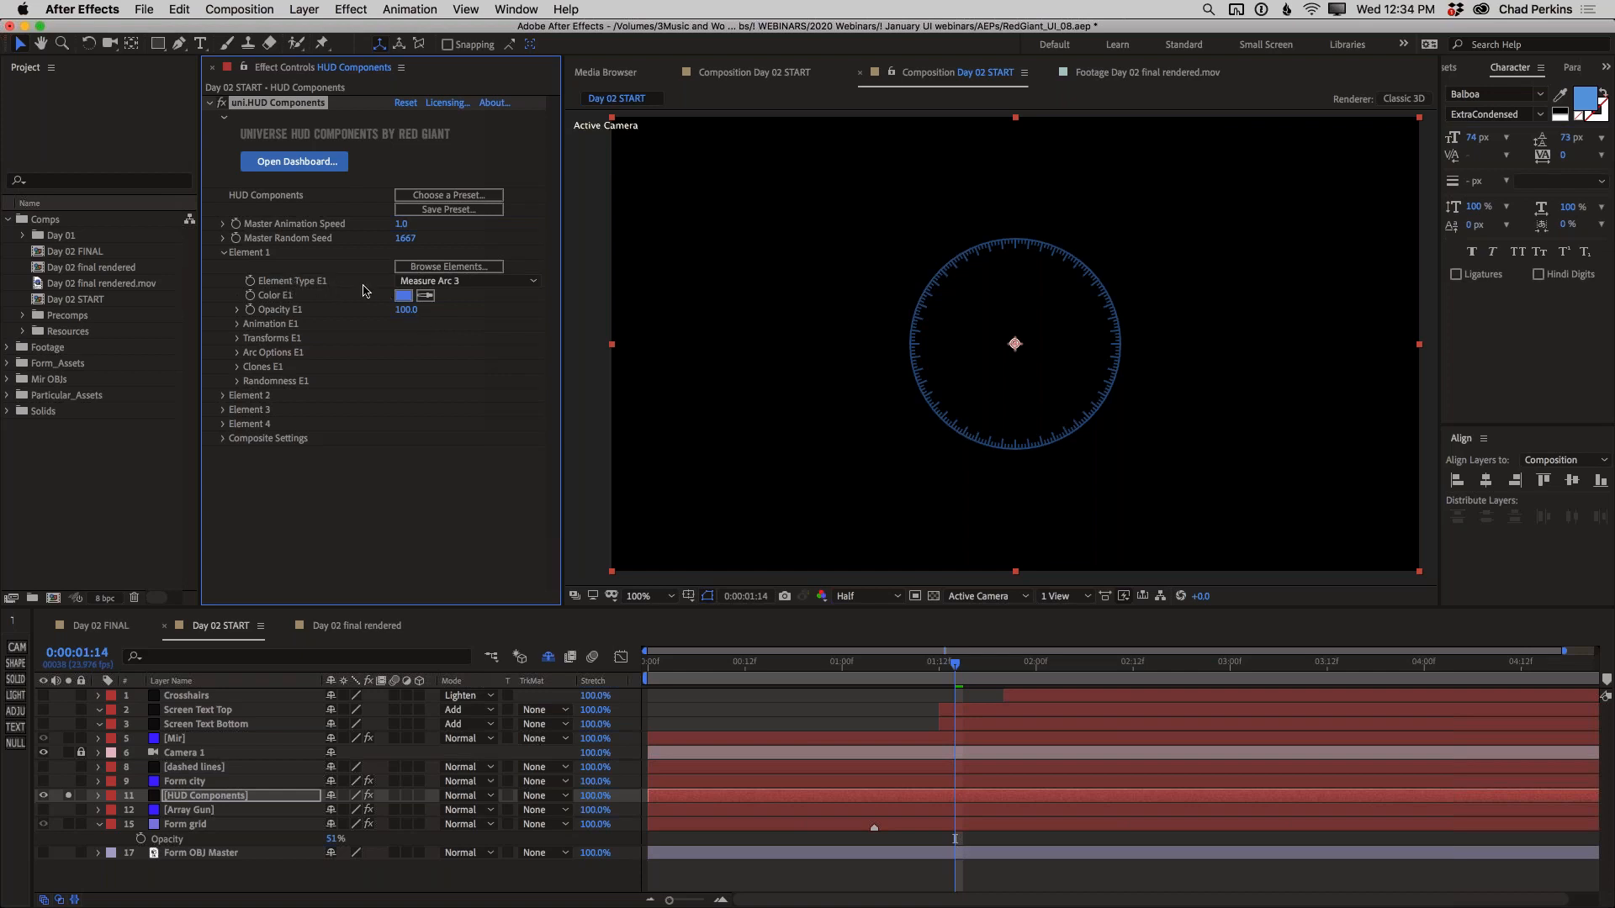
pyautogui.click(454, 281)
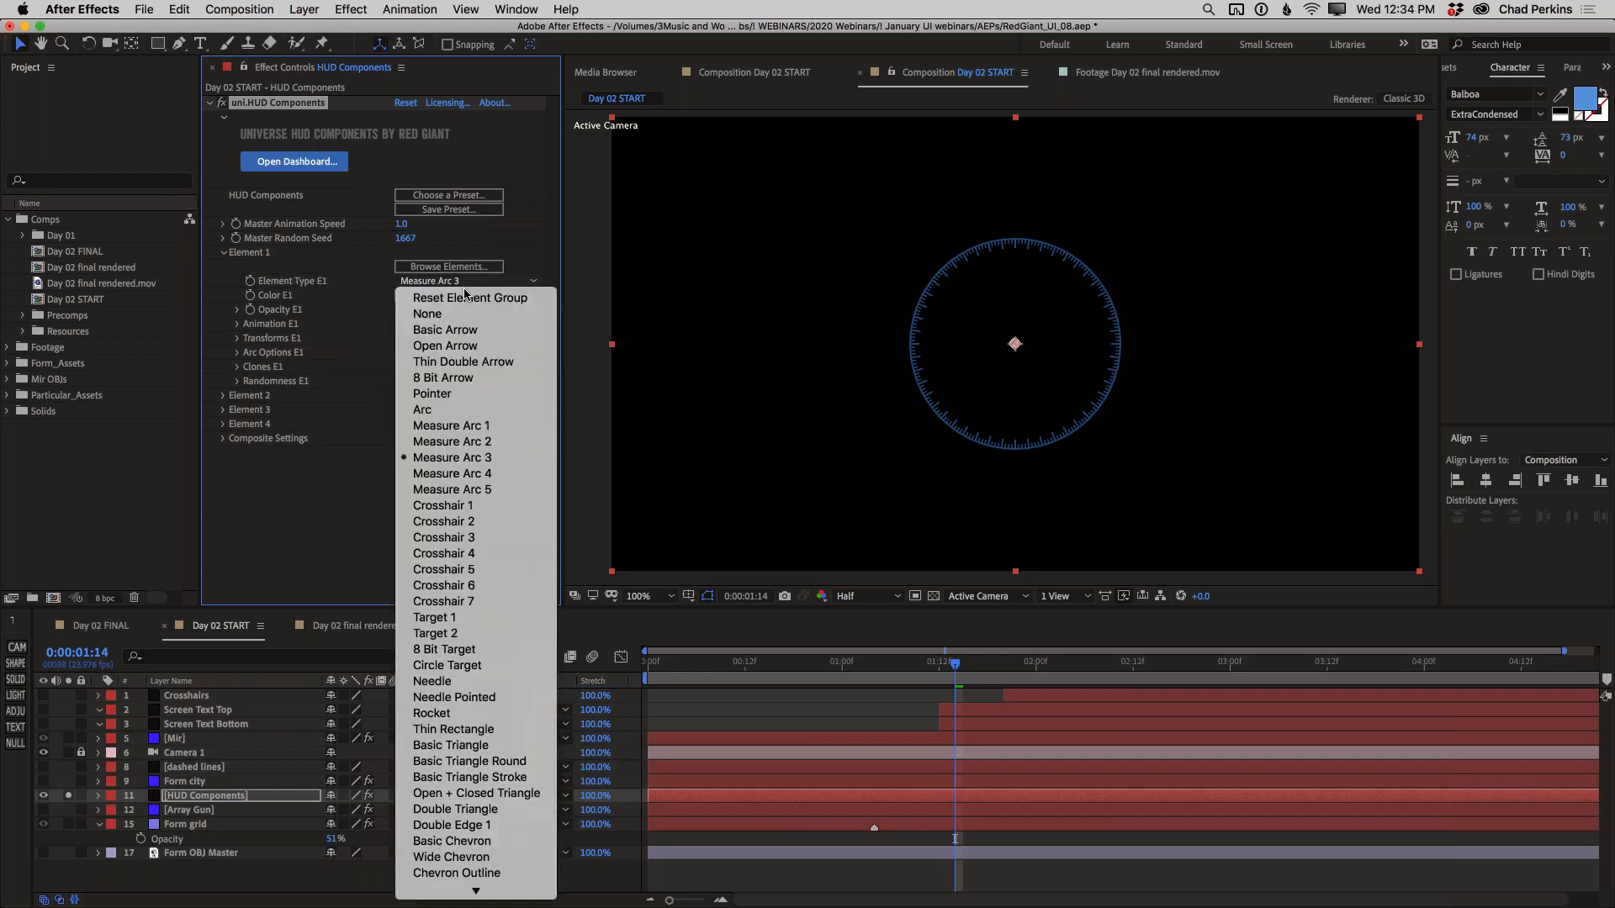
pyautogui.click(465, 411)
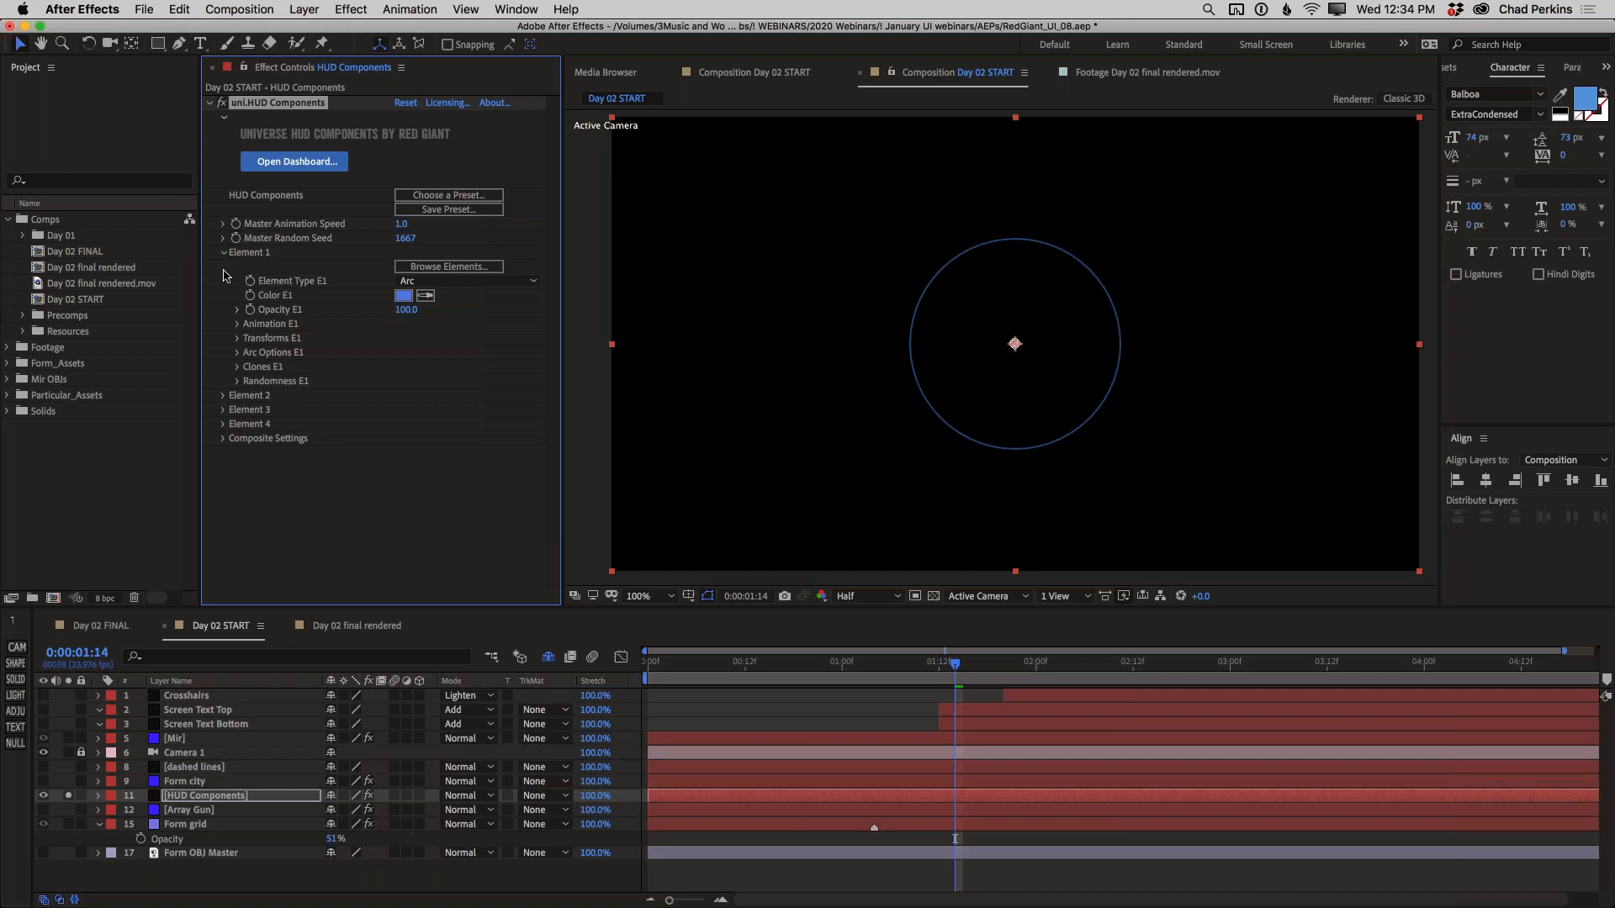
pyautogui.click(224, 396)
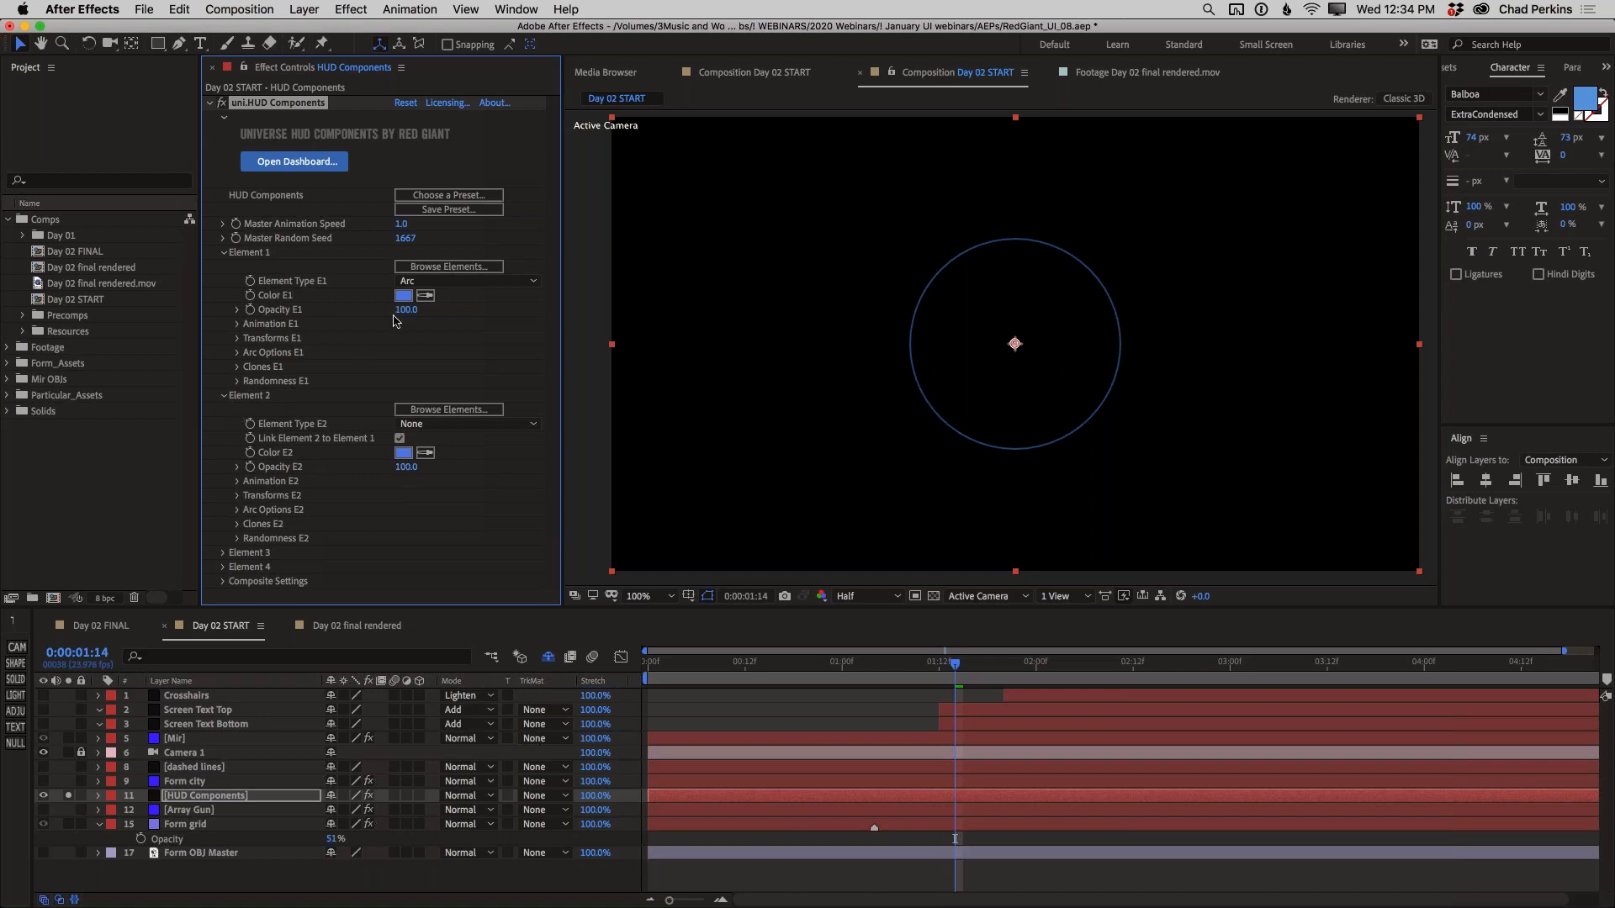
pyautogui.click(223, 395)
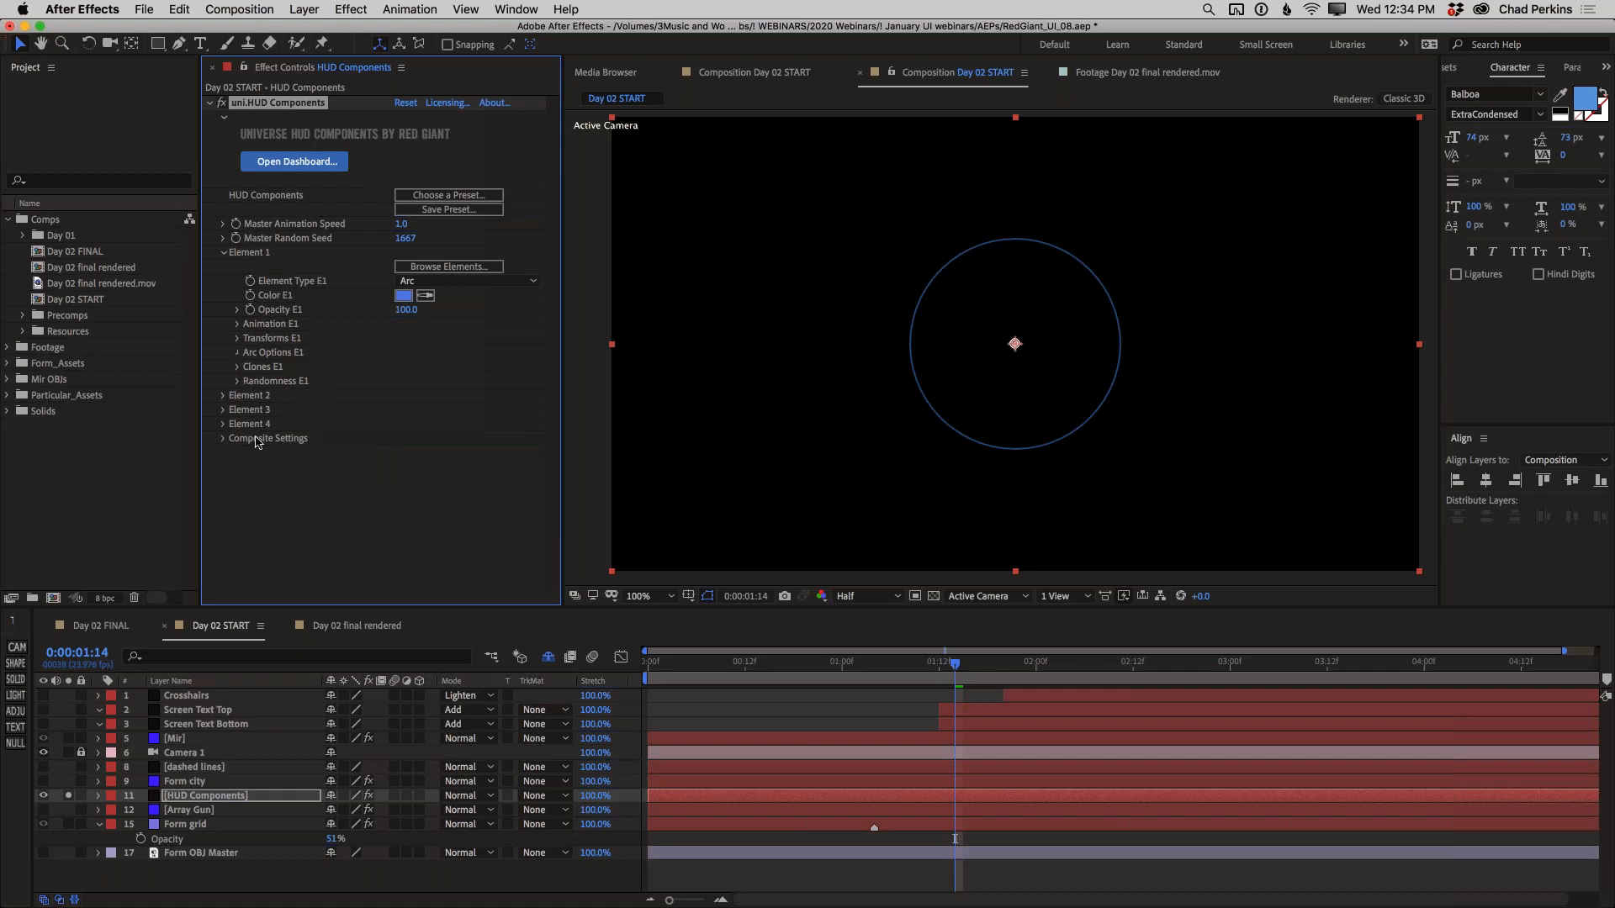
# Set Element 1's arc Segment Angle to 270 and its Stroke Width to 8
pyautogui.click(408, 367)
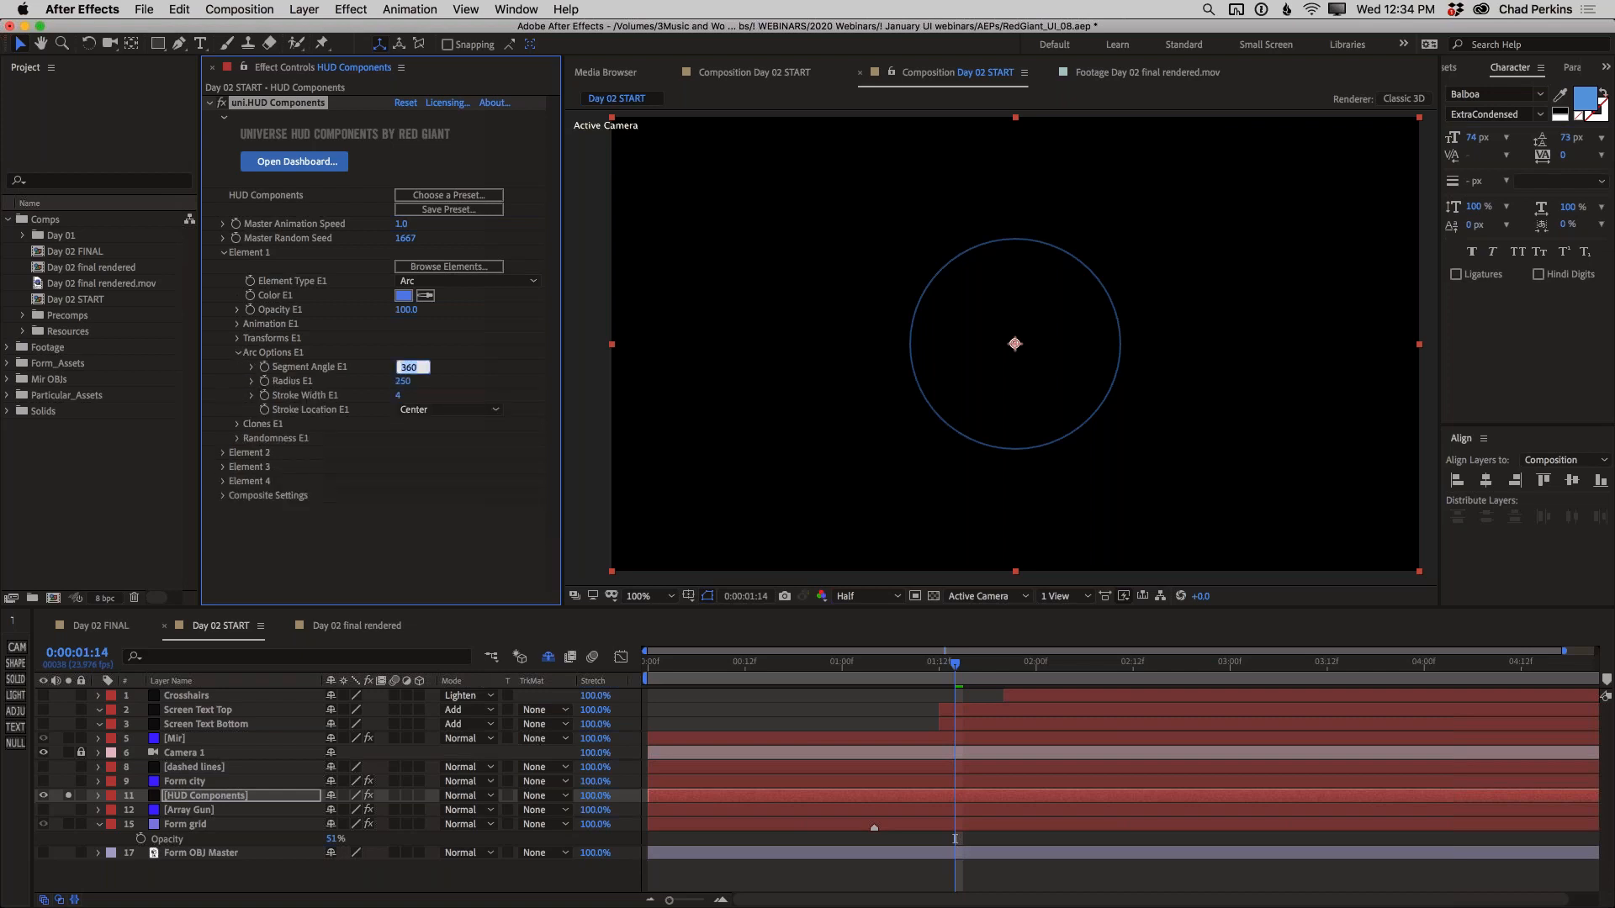
pyautogui.write('270')
pyautogui.press('Return')
pyautogui.click(400, 396)
pyautogui.write('8')
pyautogui.press('Return')
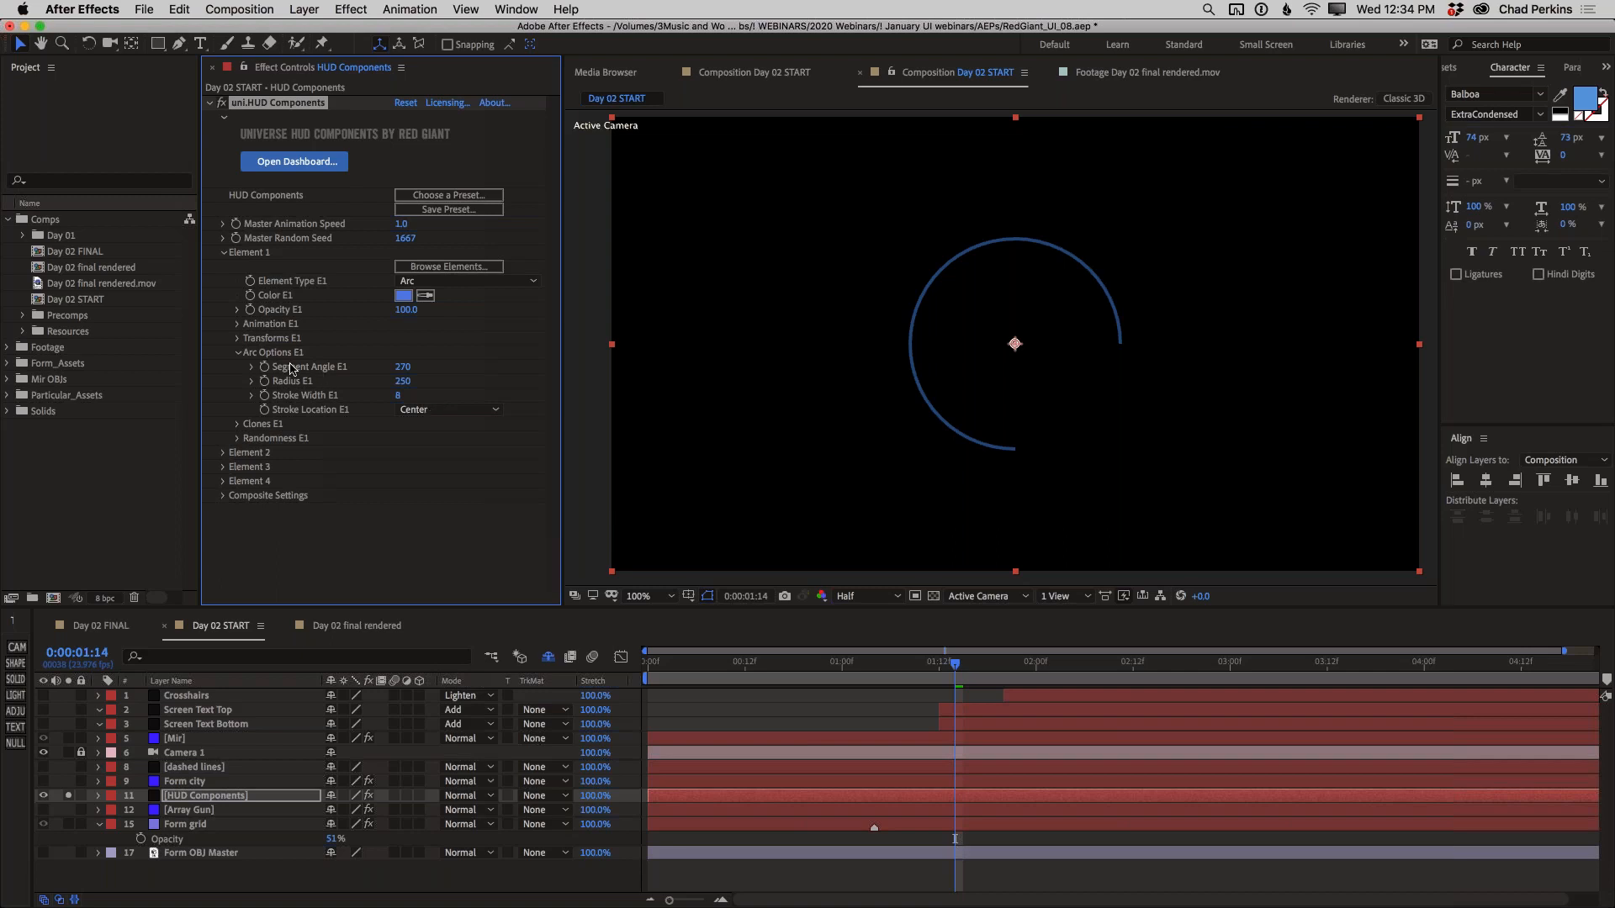
pyautogui.click(238, 354)
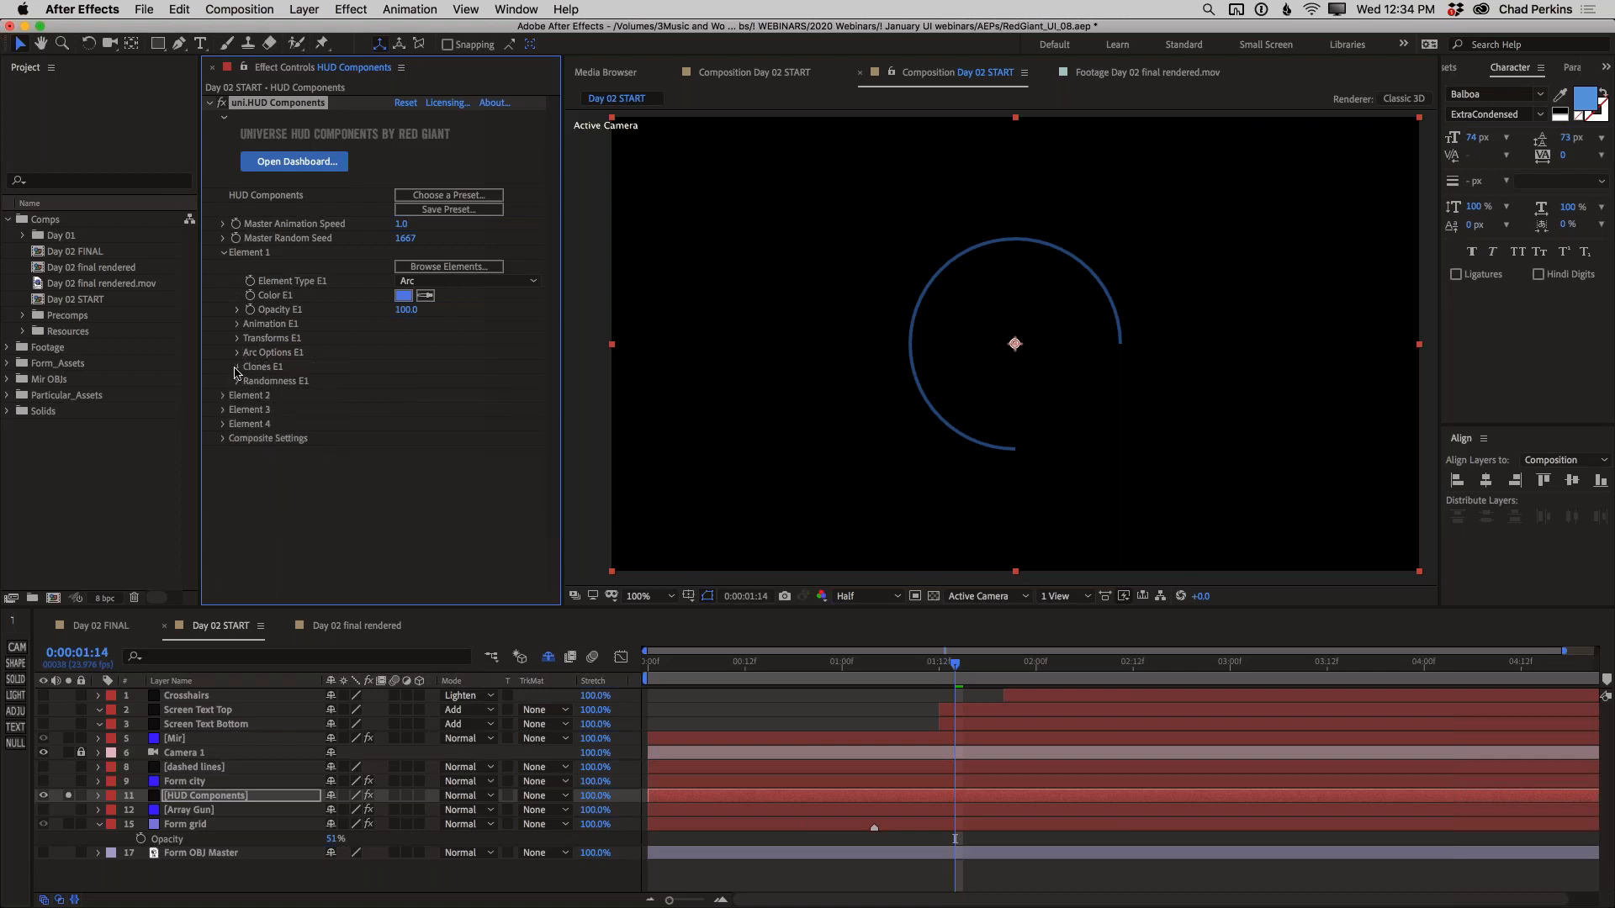
# Give Element 1 8 clones with the rotate and scale behavior In Unison with Element 1
pyautogui.click(236, 369)
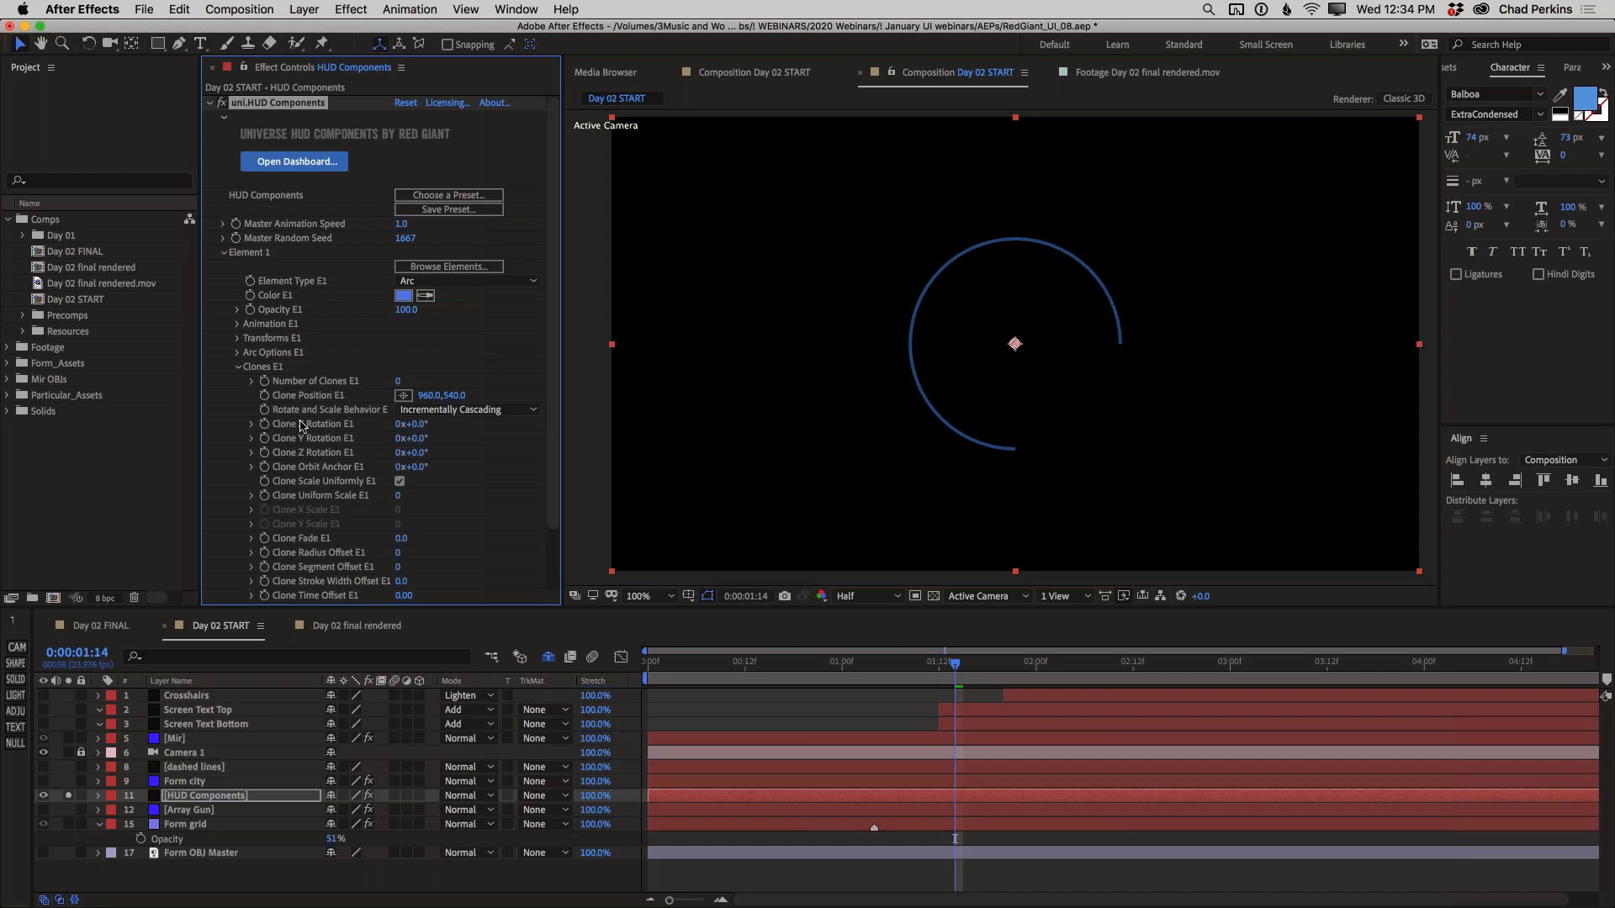
pyautogui.click(471, 411)
pyautogui.click(473, 431)
pyautogui.click(399, 381)
pyautogui.press('Return')
# Space the Element 1 clones into concentric arcs with a Clone Radius Offset of 20
pyautogui.scroll(-3, 557, 460)
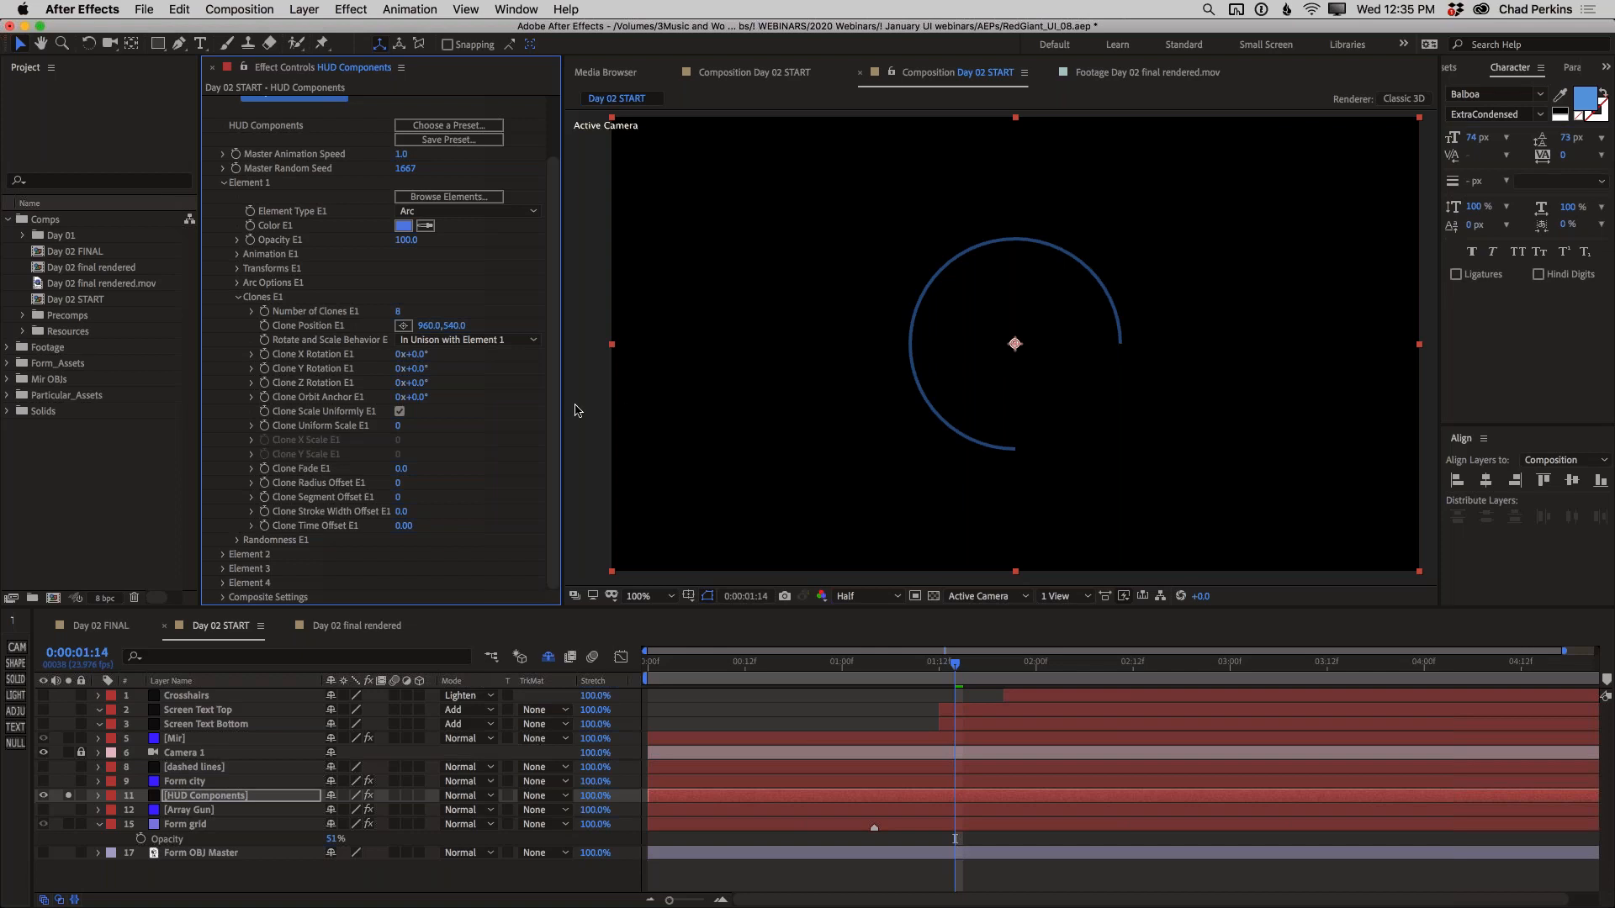
pyautogui.click(400, 482)
pyautogui.press('Return')
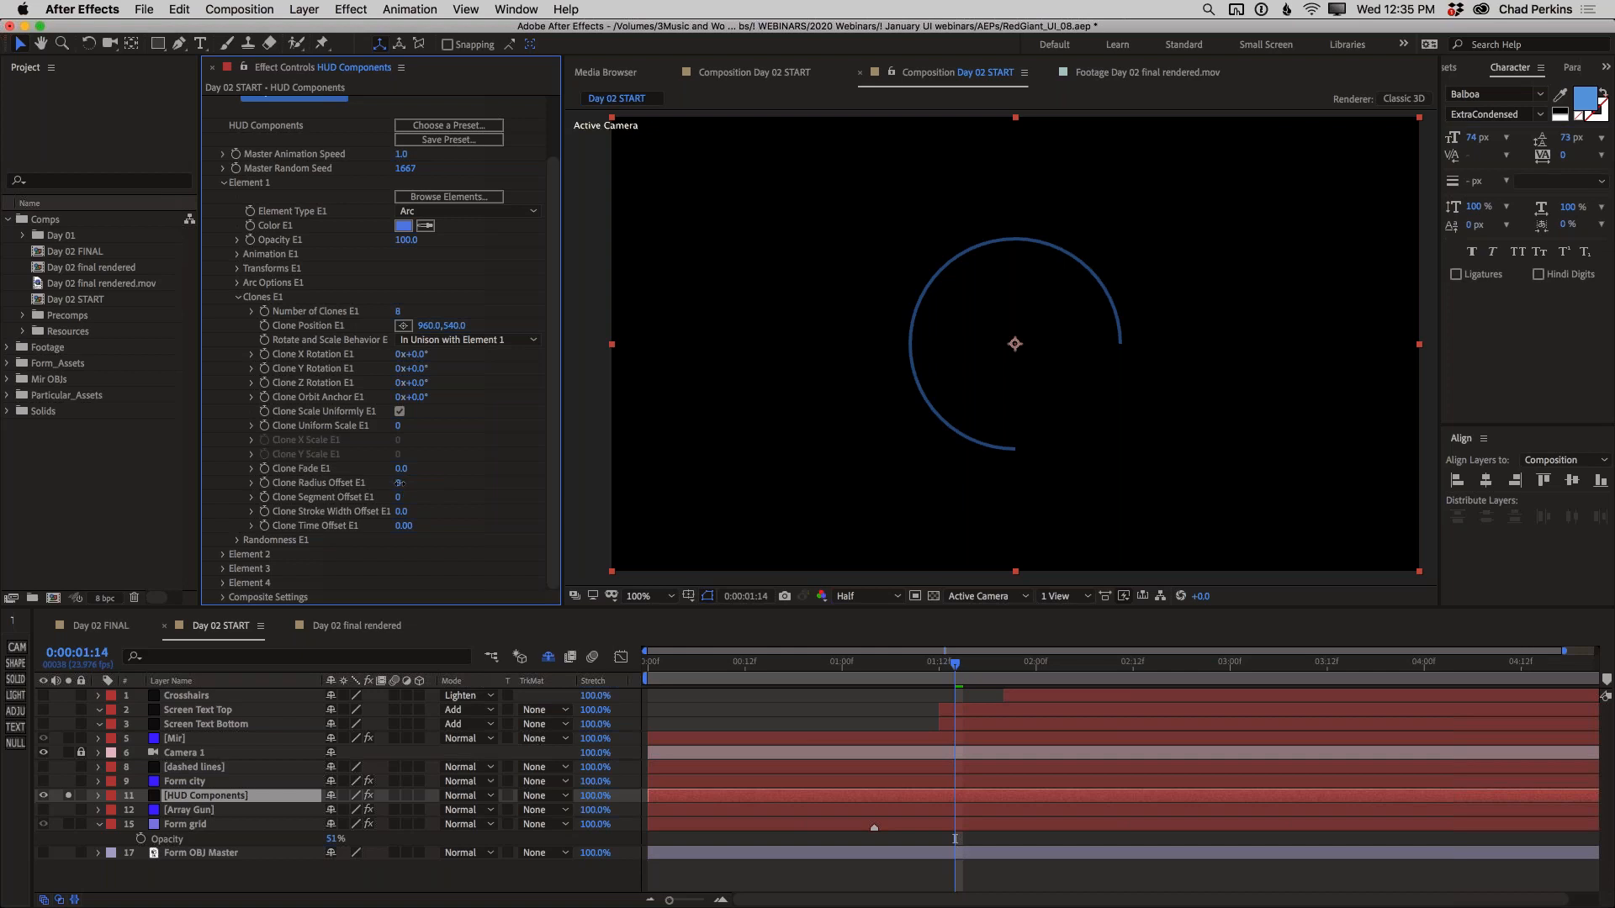
pyautogui.moveTo(401, 483); pyautogui.dragTo(401, 483)
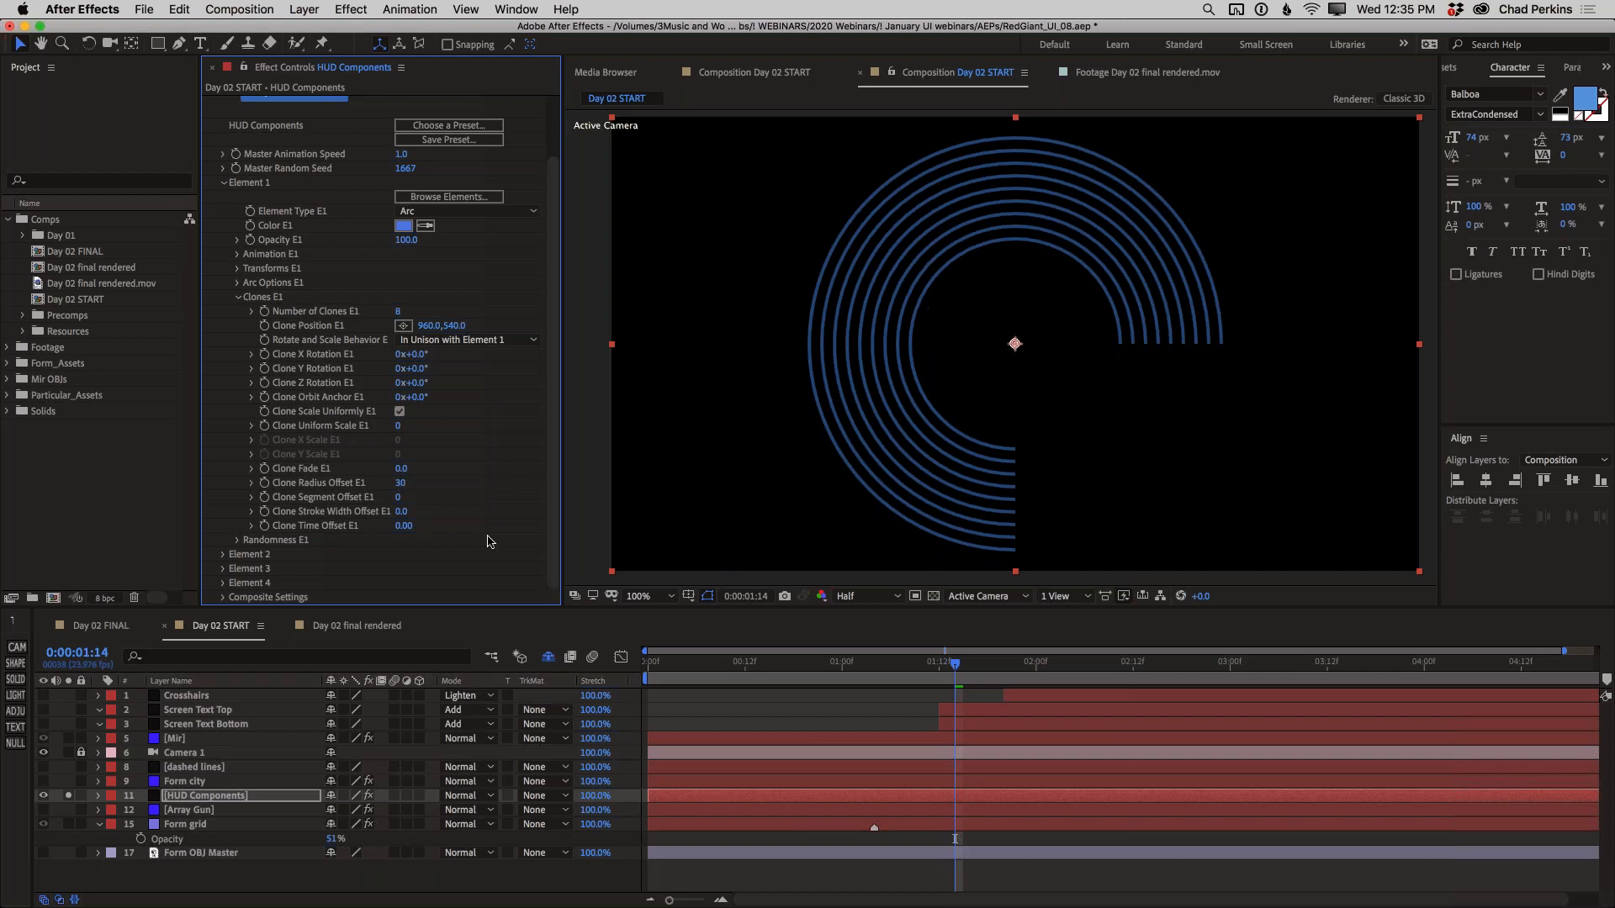
pyautogui.click(401, 483)
pyautogui.write('20')
pyautogui.press('Return')
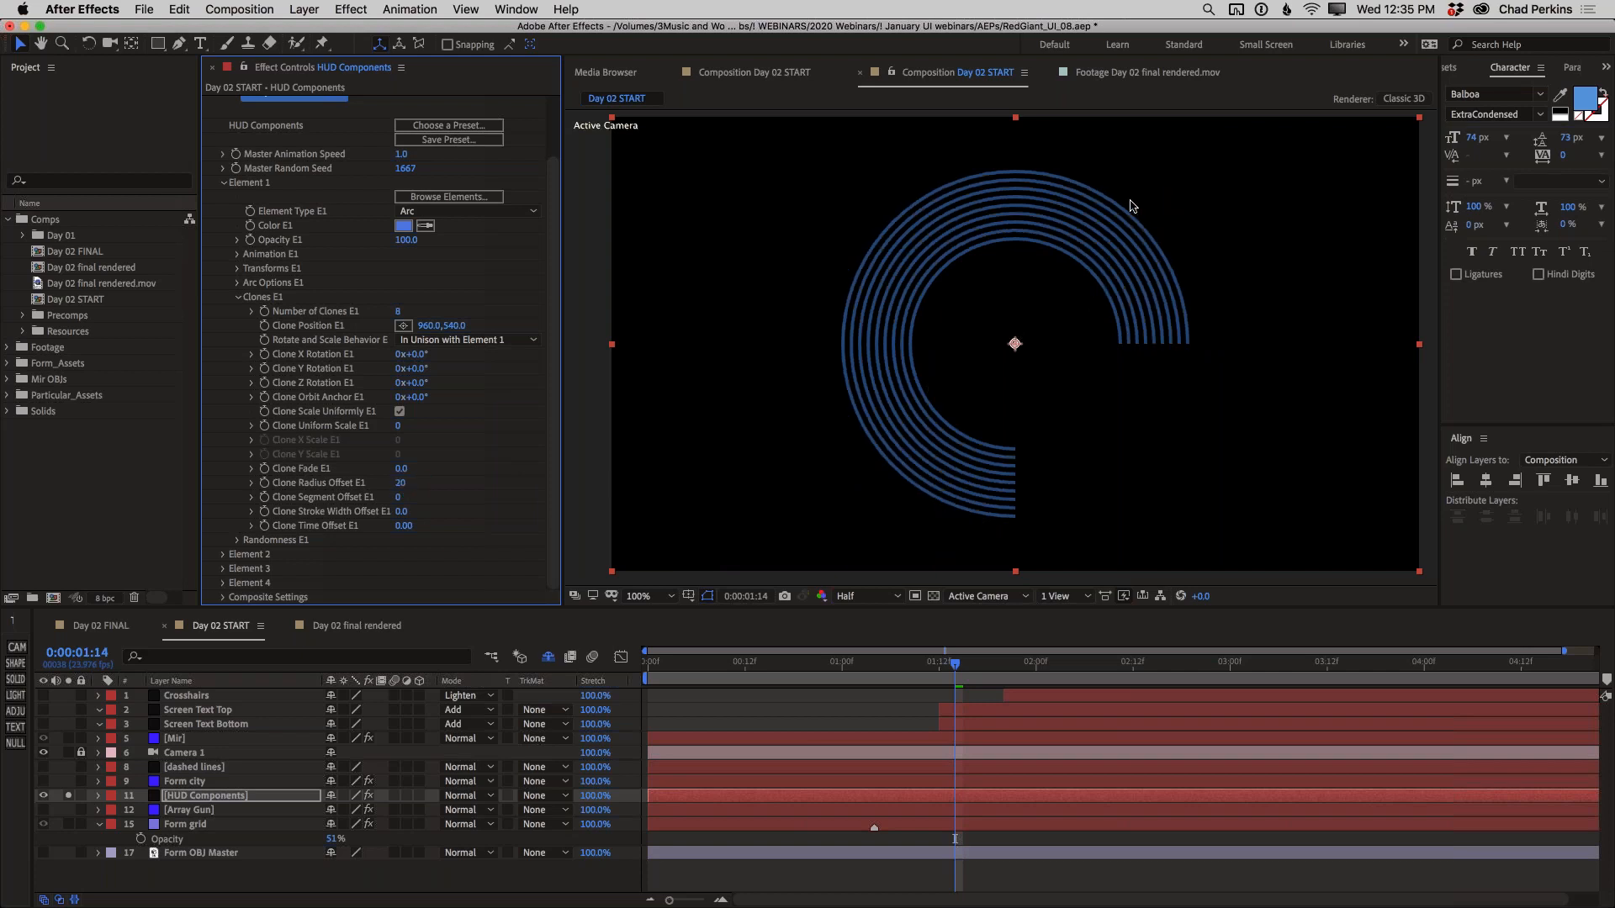
# Set Element 1's Clone Stroke Width Offset to -1 and its Clone Time Offset to 0.10
pyautogui.click(401, 511)
pyautogui.write('-1')
pyautogui.press('Return')
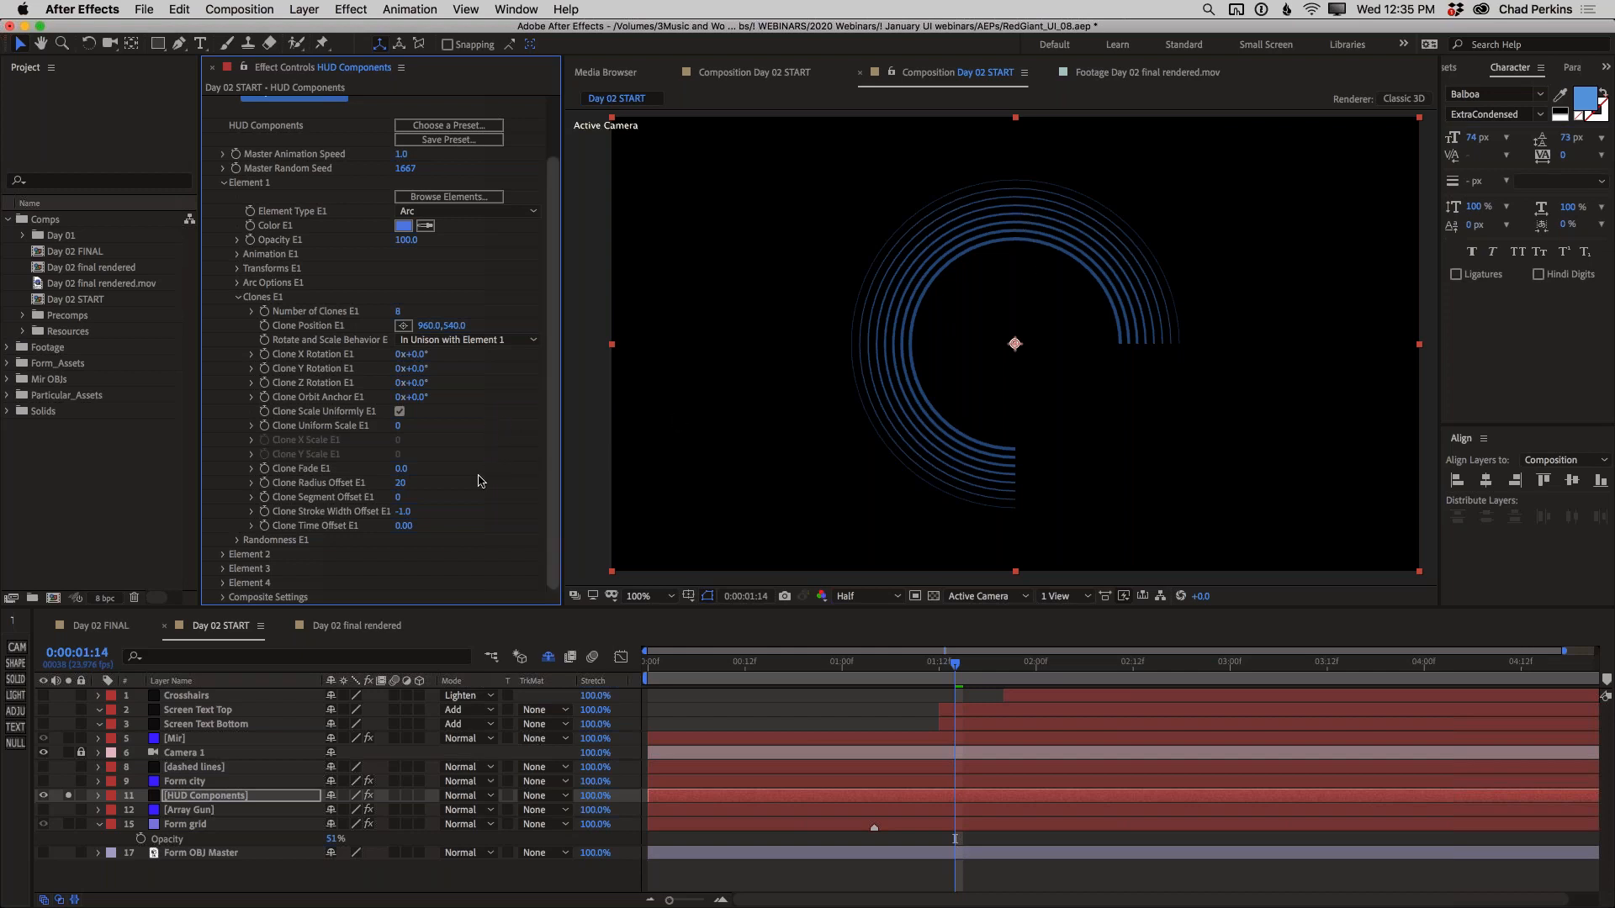
pyautogui.click(403, 526)
pyautogui.press('Return')
# Randomize the Element 1 clones with 68% Random Z Rotation and 70% Random Opacity
pyautogui.click(236, 540)
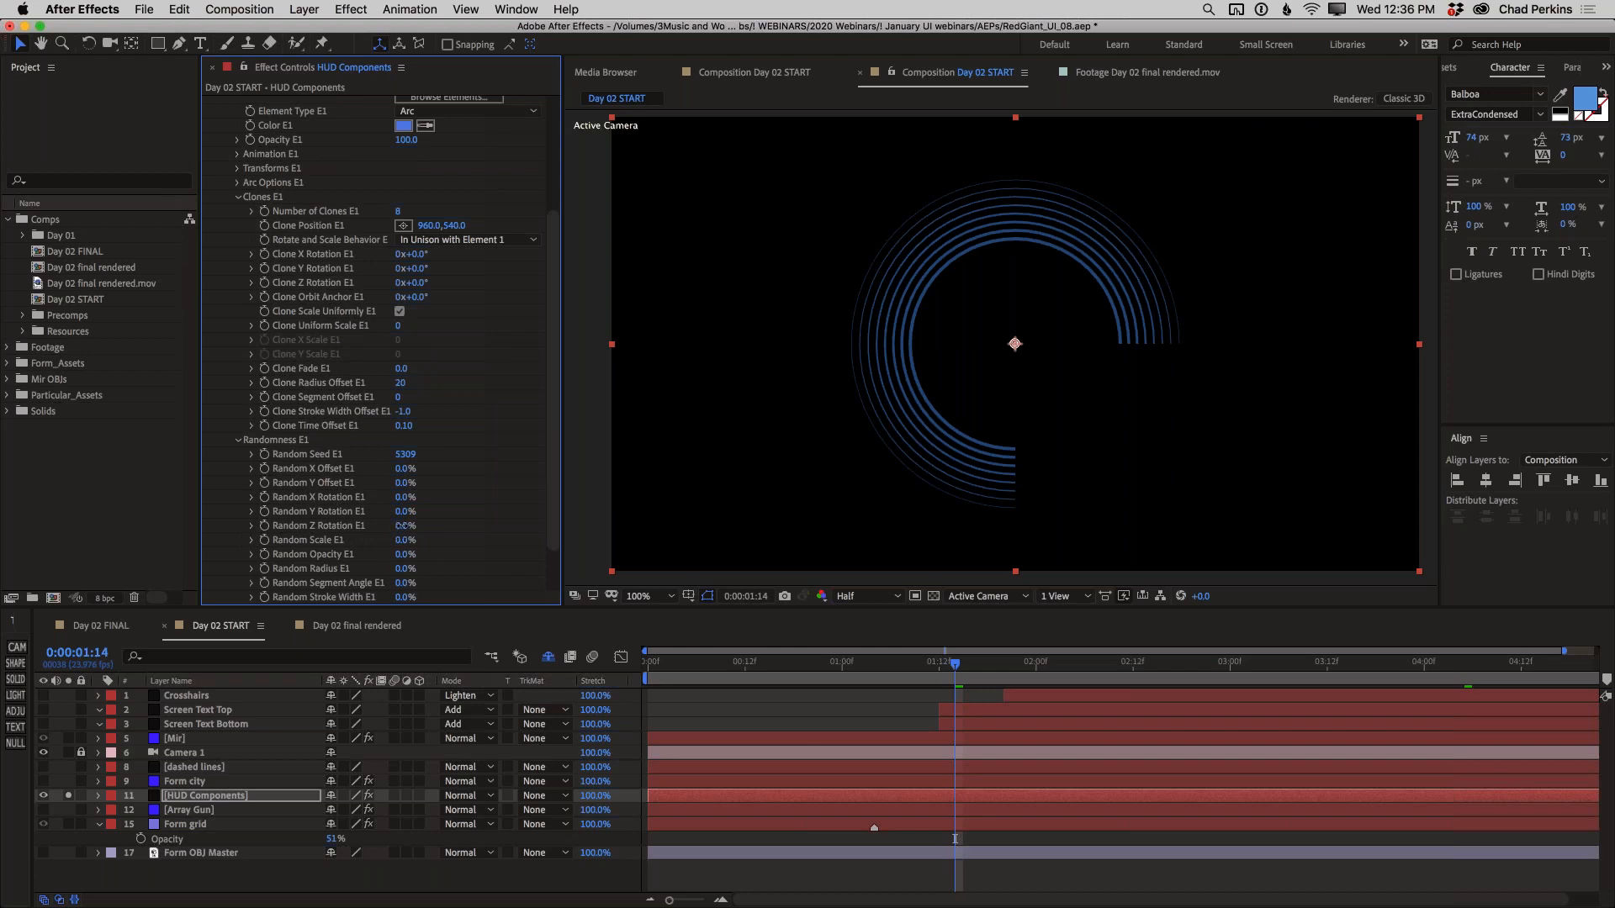
pyautogui.moveTo(402, 525); pyautogui.dragTo(457, 527)
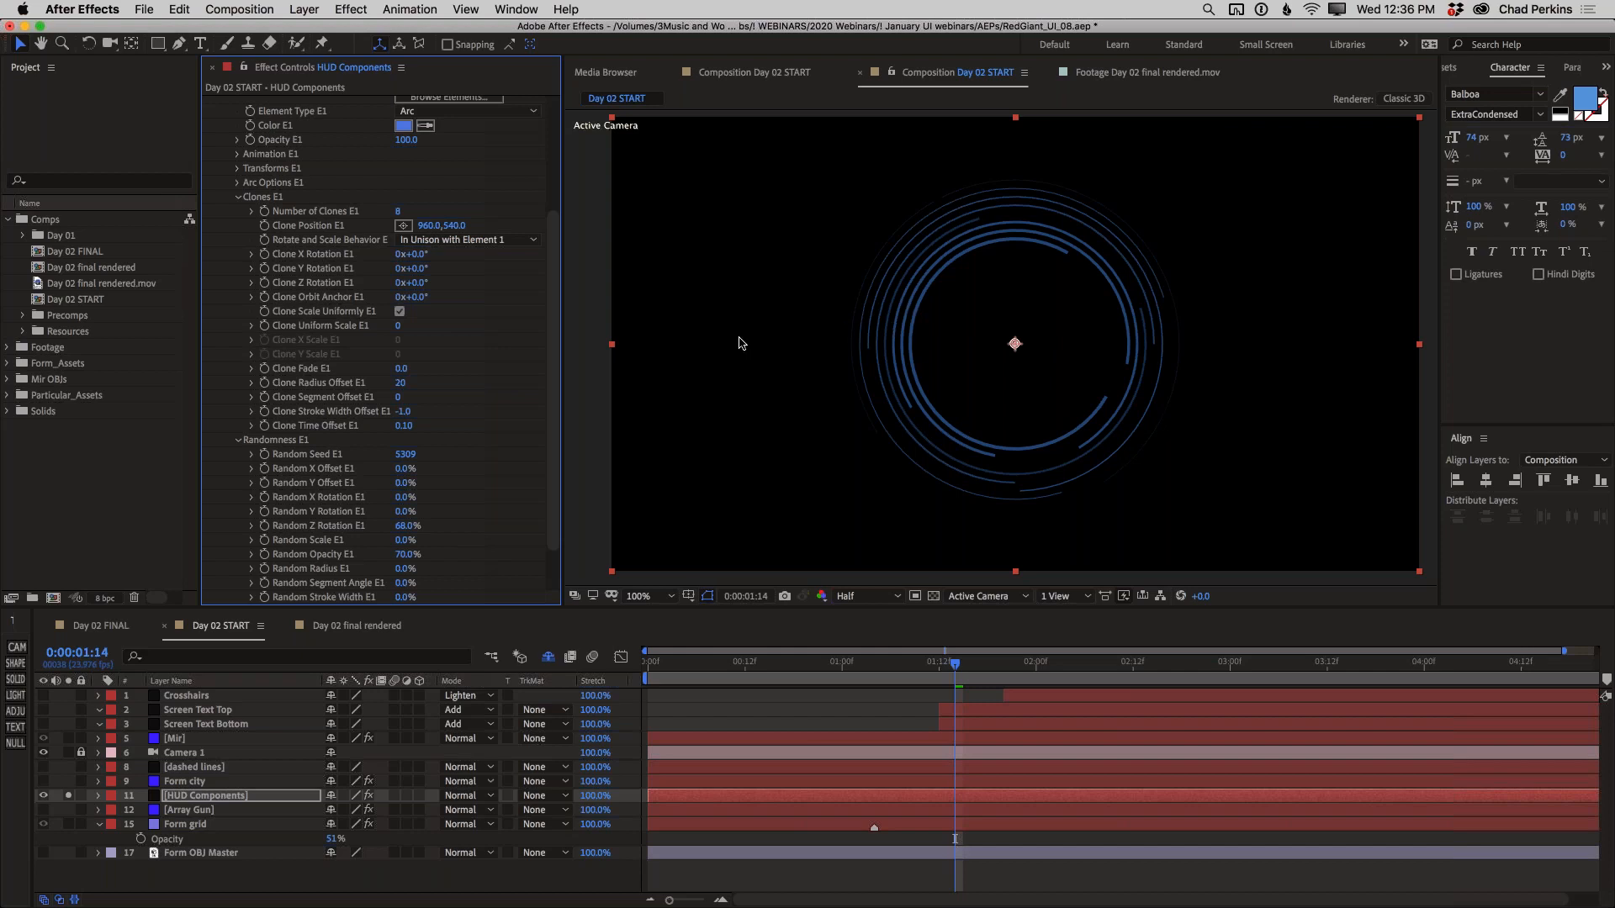
pyautogui.click(238, 196)
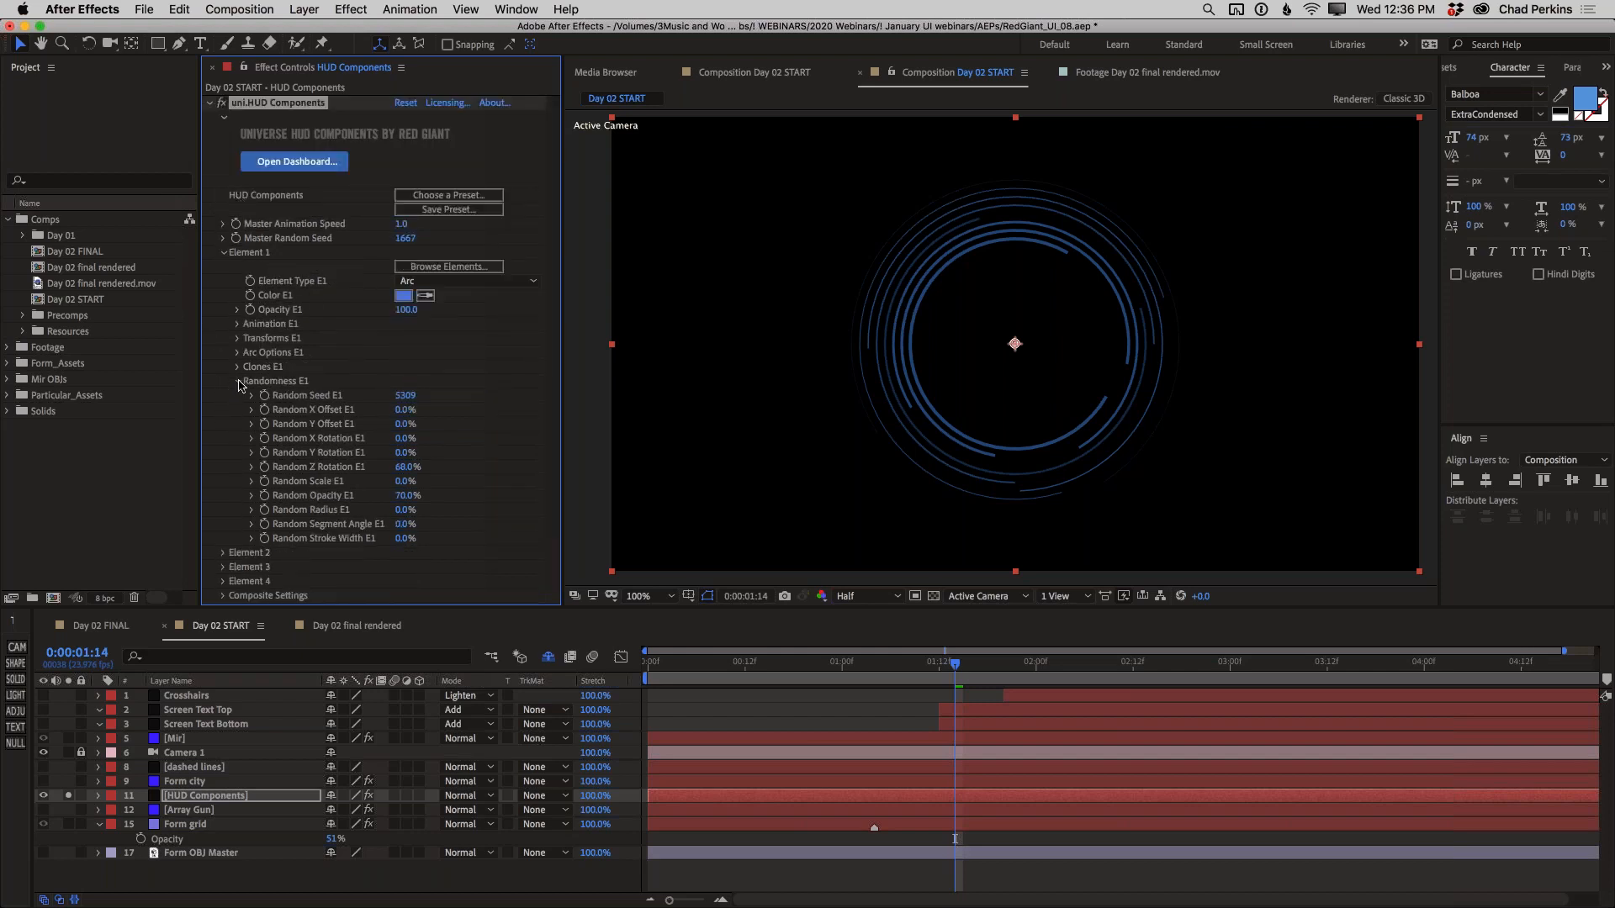
pyautogui.click(238, 382)
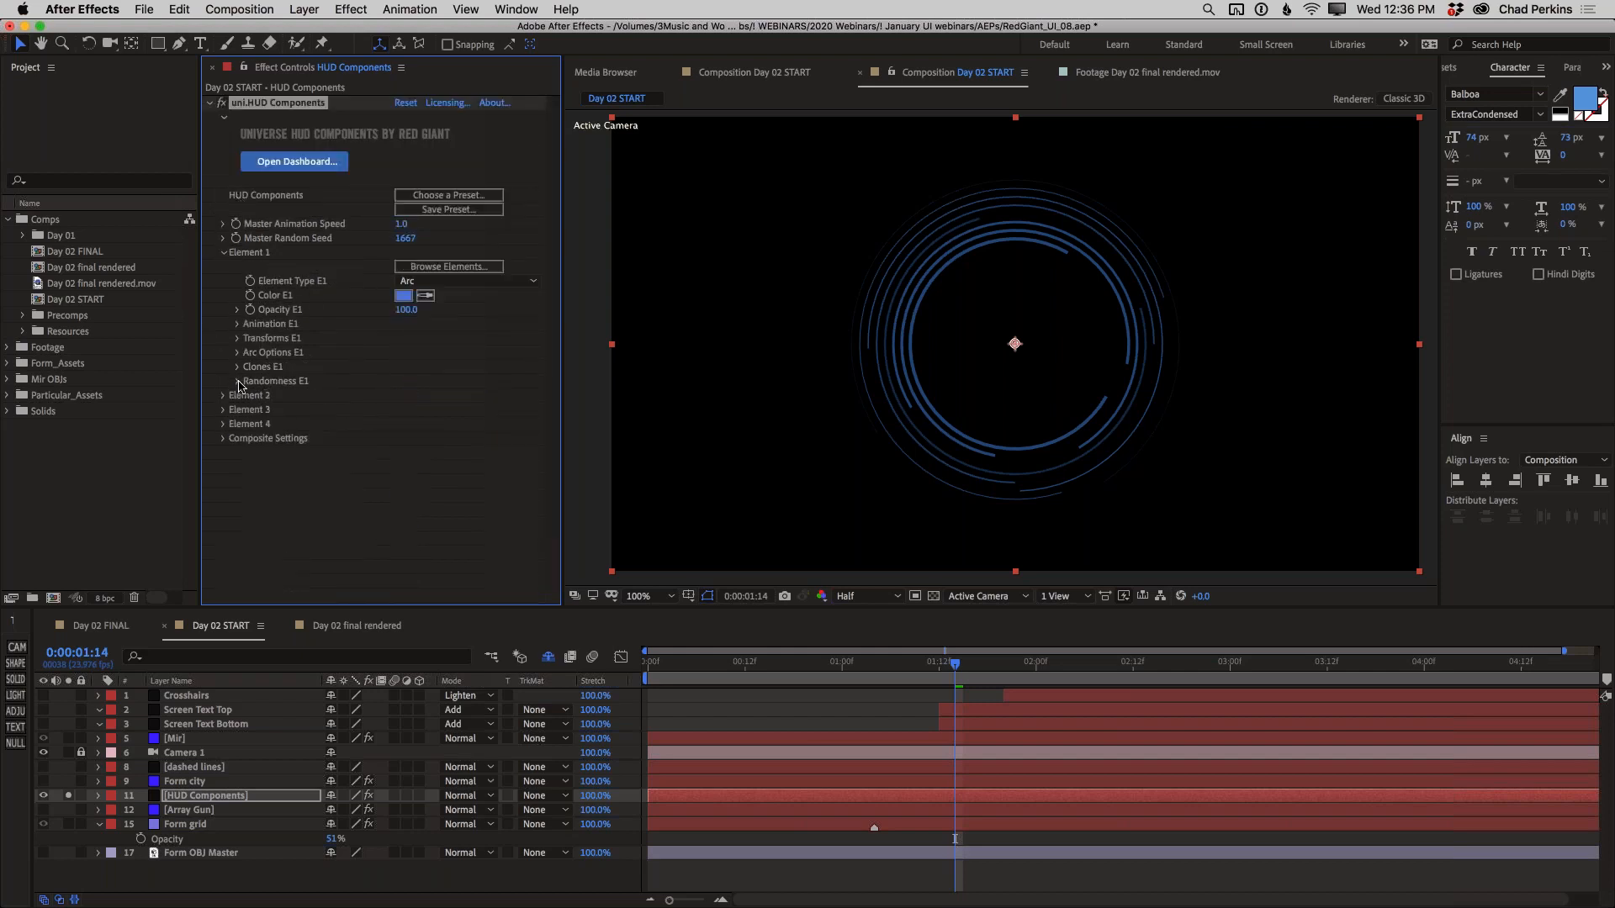
# Set Element 1's Animation Type to Wiggle Rotate 2D and preview the rotating arcs
pyautogui.click(238, 324)
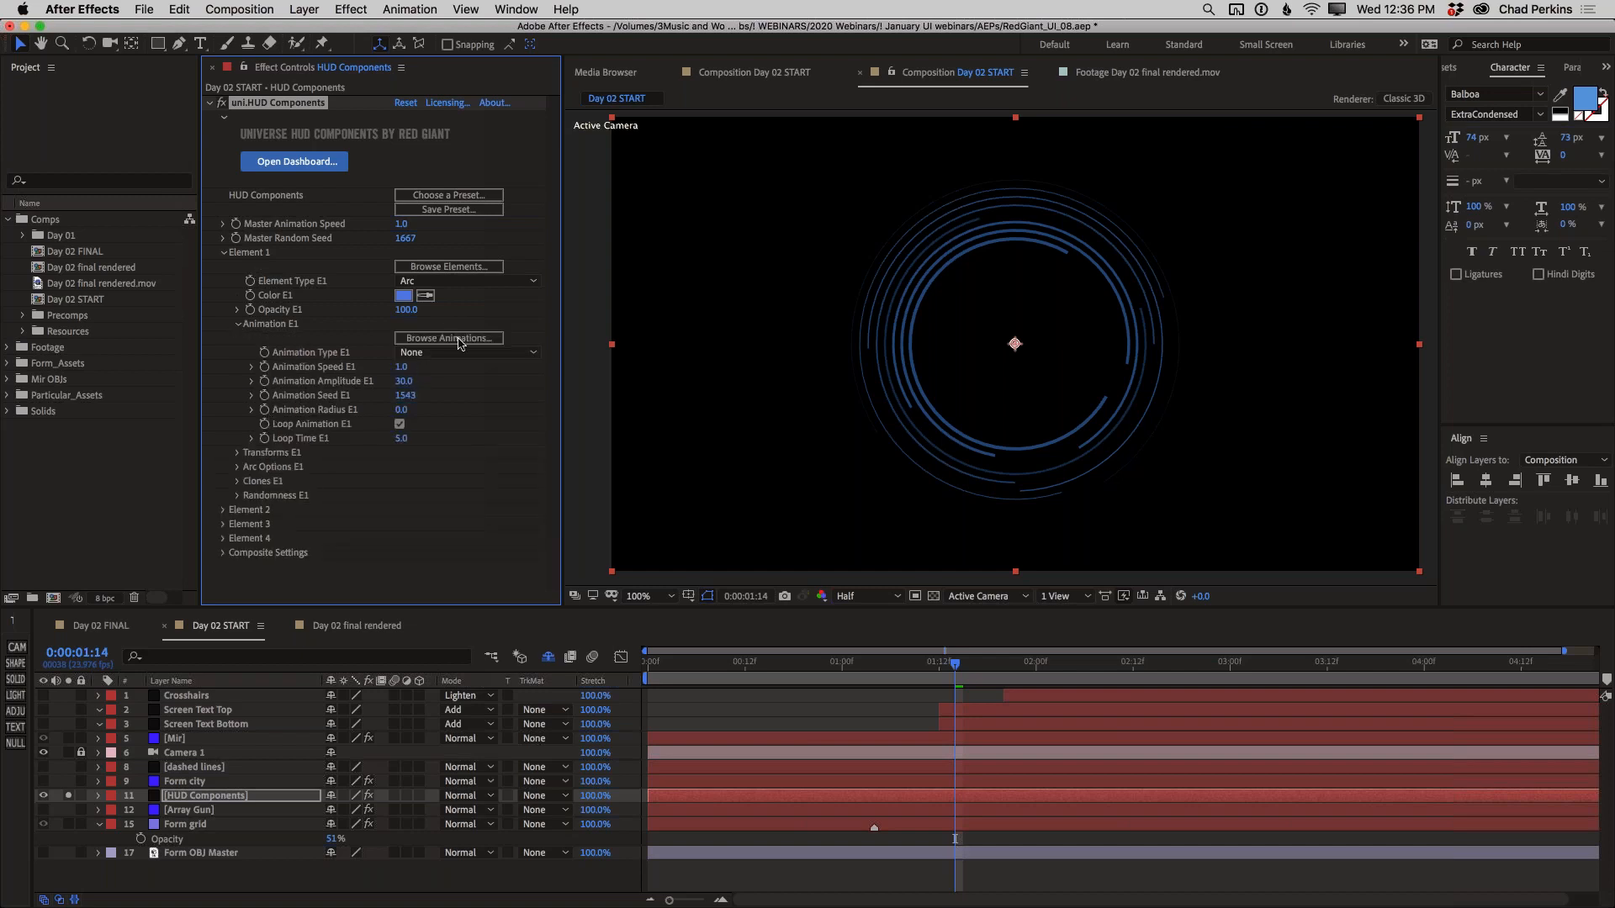
pyautogui.click(498, 352)
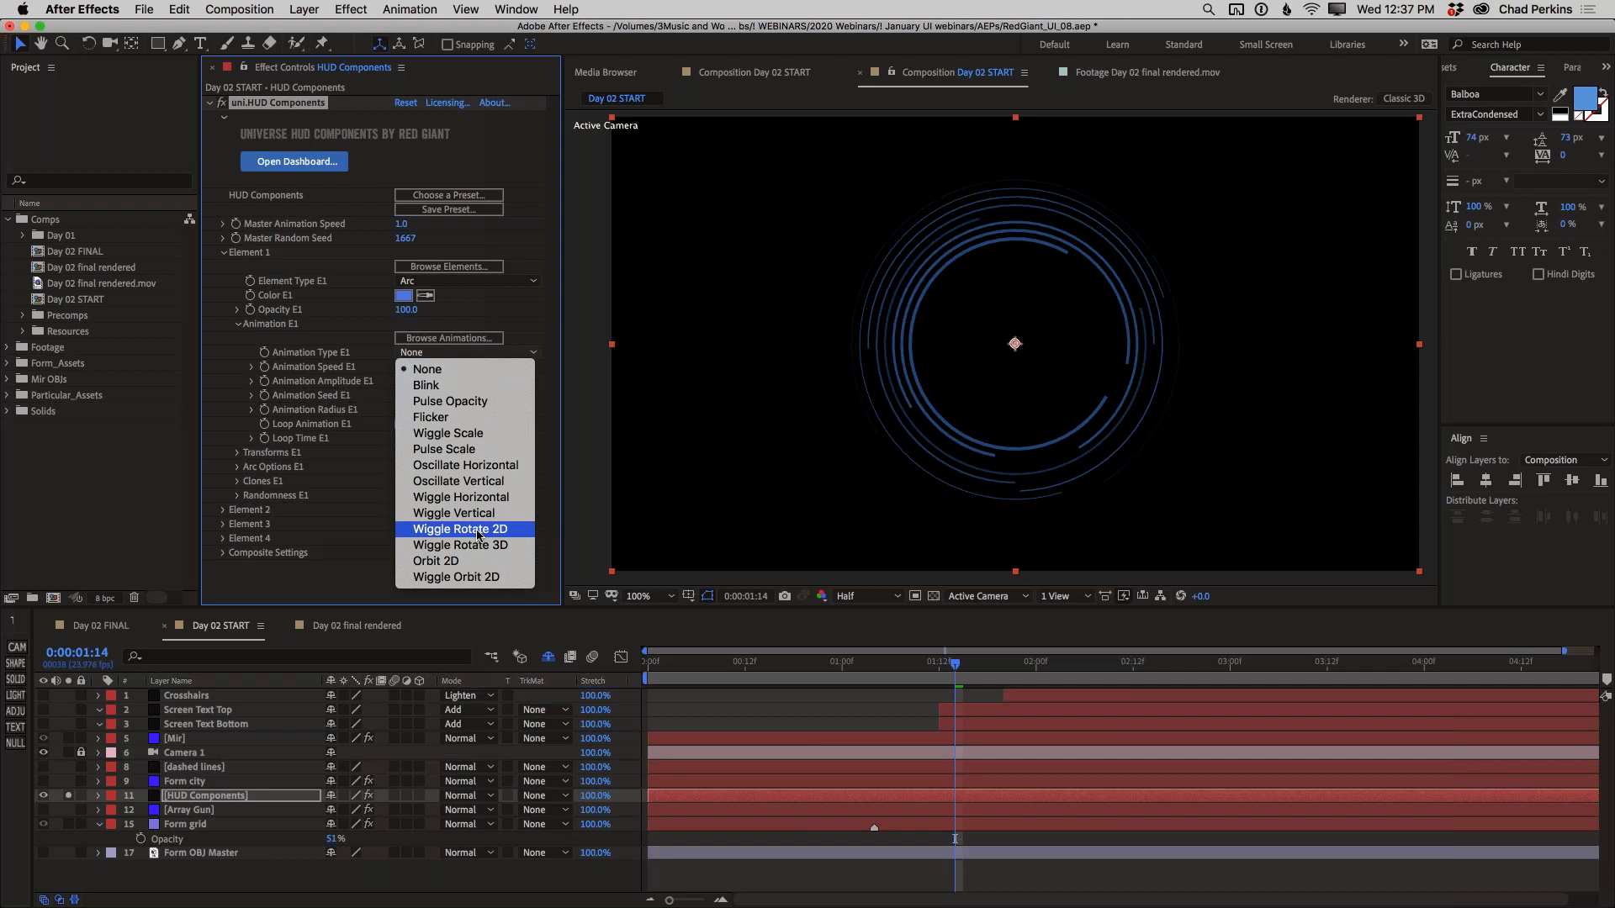
pyautogui.click(476, 530)
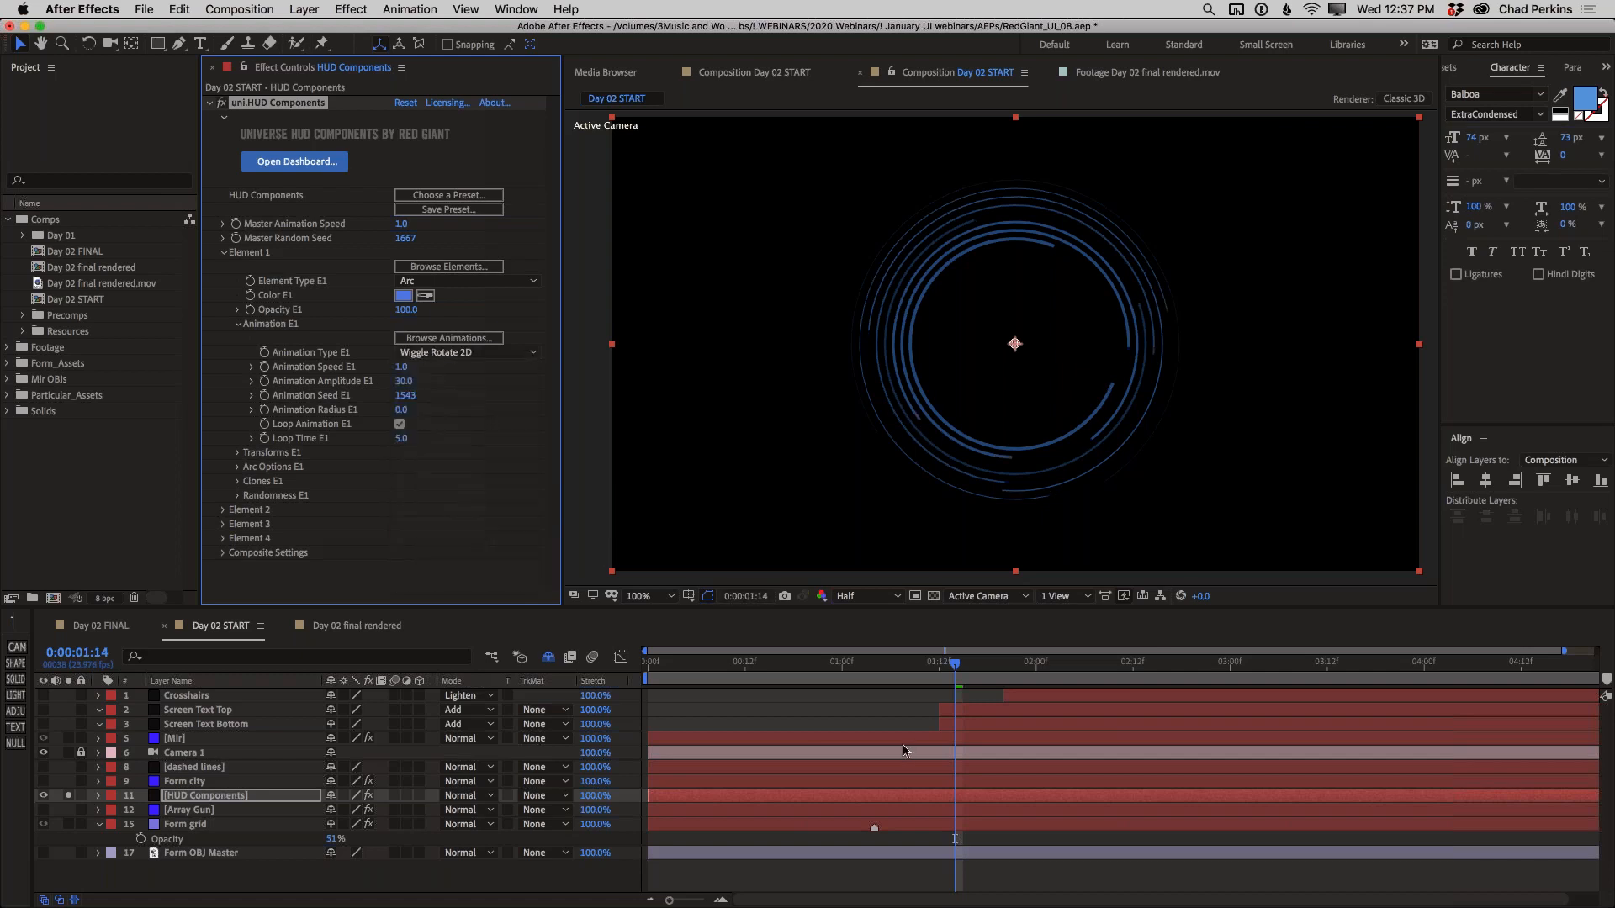
pyautogui.click(815, 667)
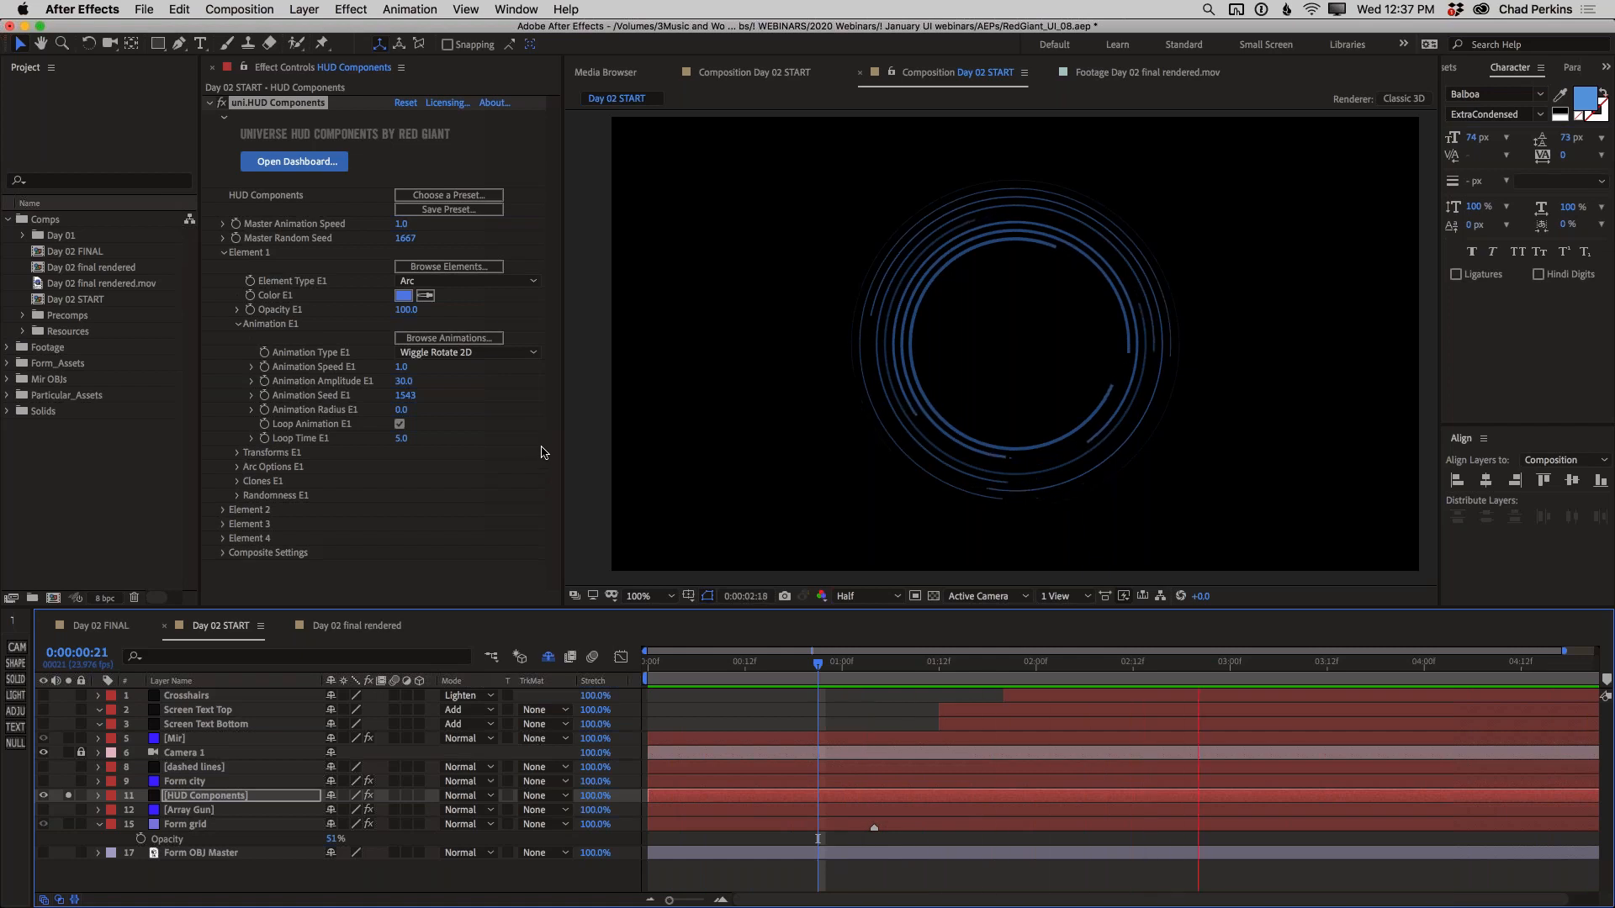
pyautogui.press('space')
# At 0:00:00:01, set Element 1's Segment Angle to 0 and start keyframing it
pyautogui.moveTo(944, 666); pyautogui.dragTo(655, 665)
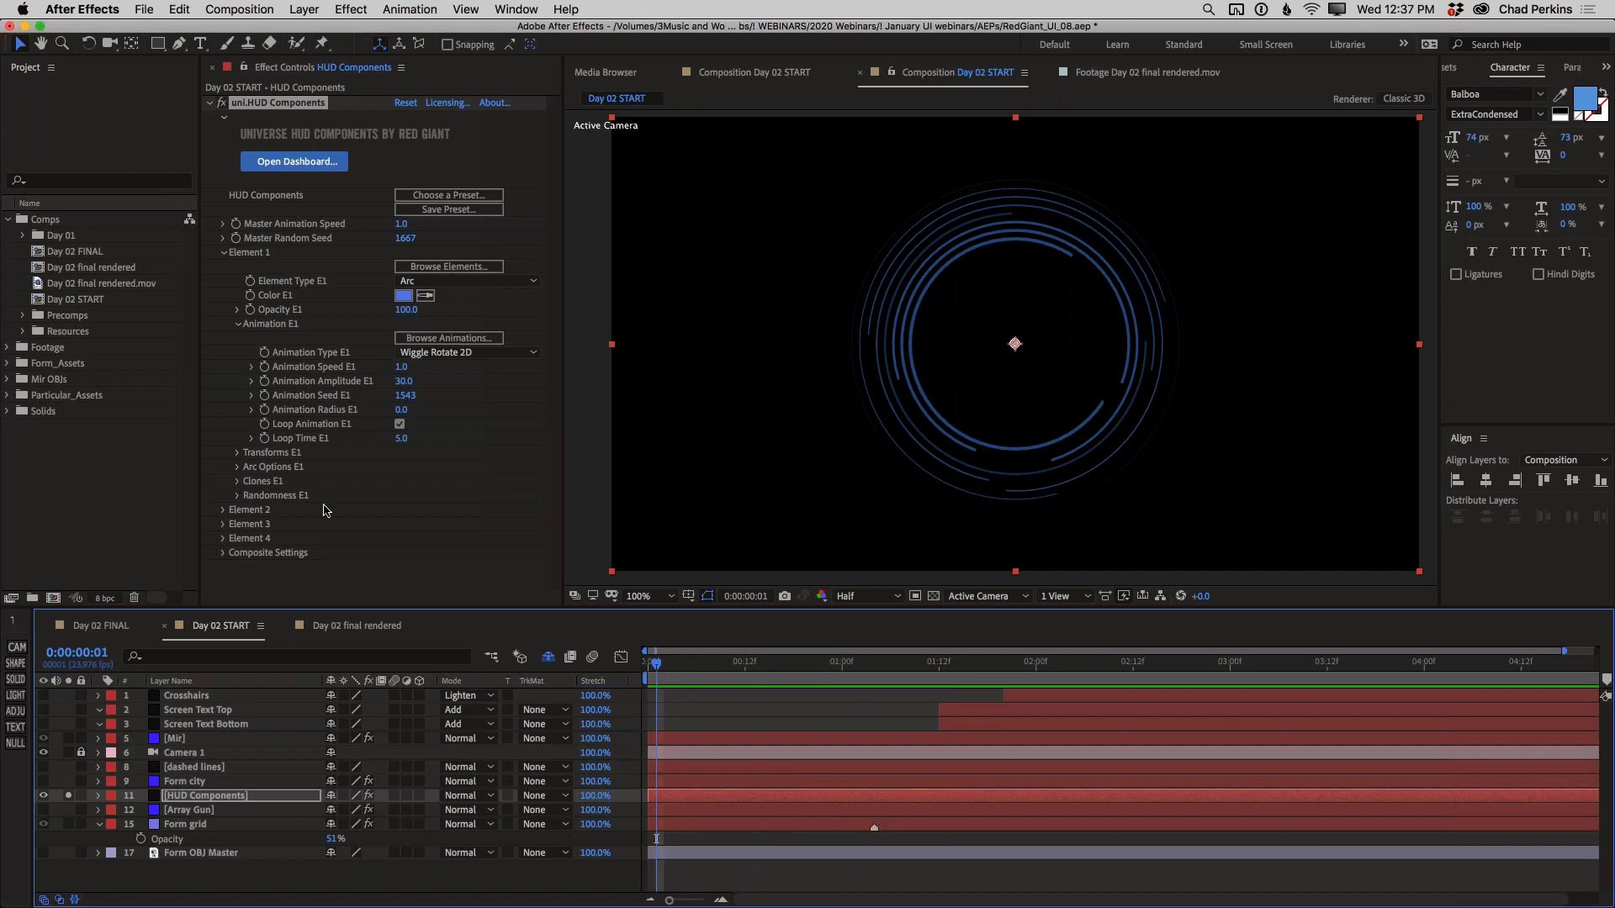
pyautogui.click(238, 467)
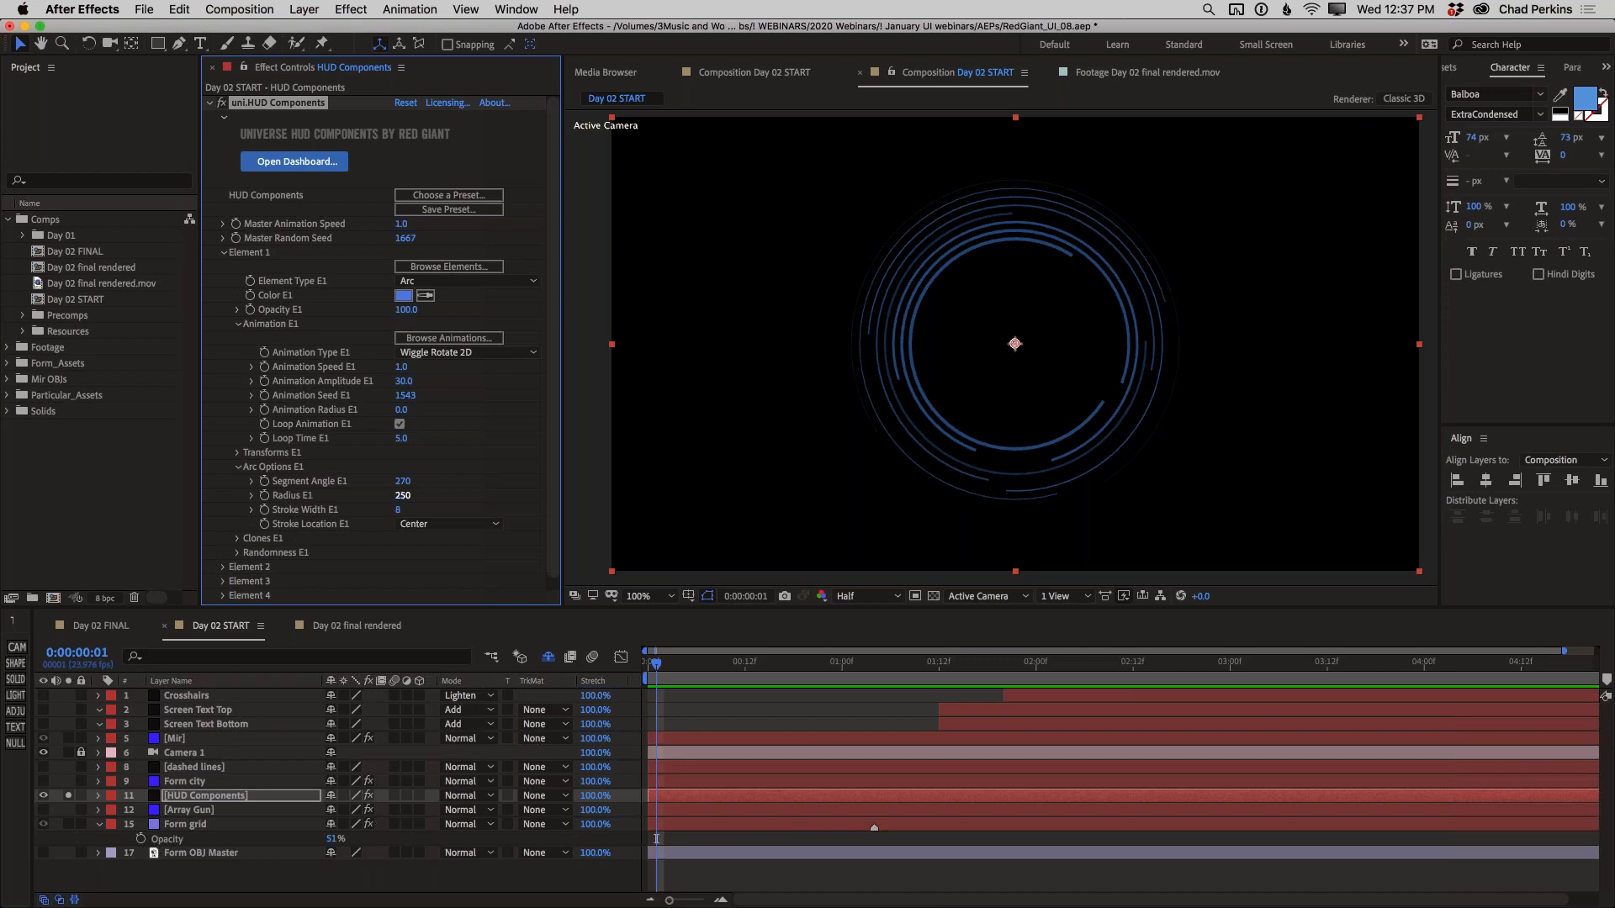
pyautogui.moveTo(400, 481); pyautogui.dragTo(269, 477)
pyautogui.click(400, 486)
pyautogui.write('0')
pyautogui.press('Return')
pyautogui.click(266, 481)
# Add a Segment Angle keyframe of 270 for Element 1 at 0:00:00:22
pyautogui.click(829, 673)
pyautogui.click(399, 481)
pyautogui.write('270')
pyautogui.press('Return')
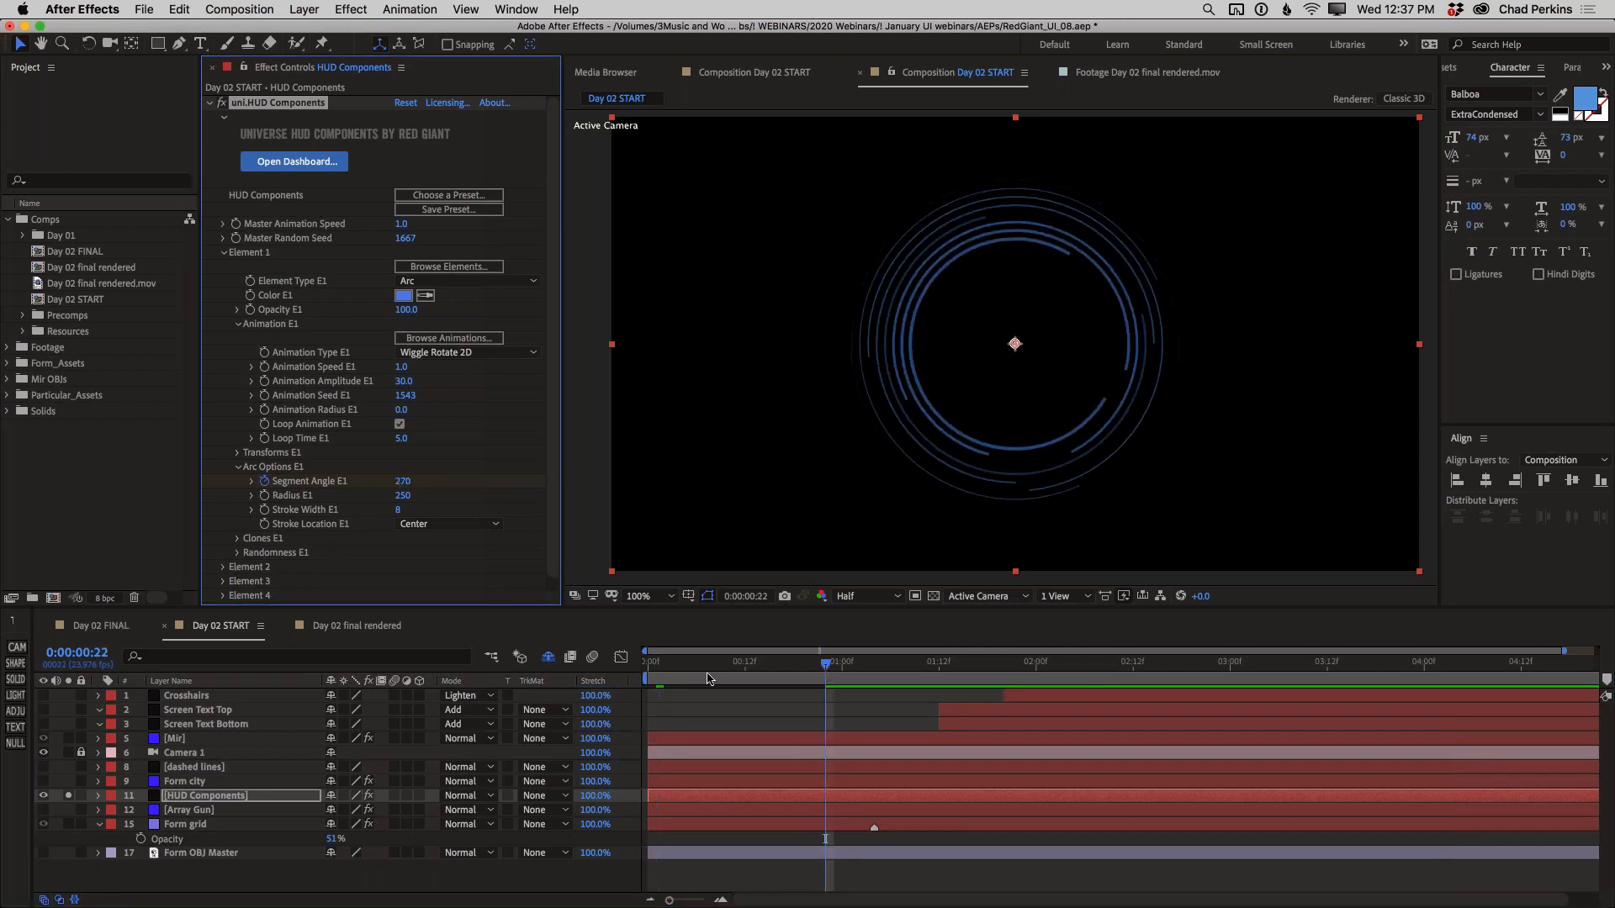
# Play back the composition from its first frame to check how the arcs draw on
pyautogui.click(644, 669)
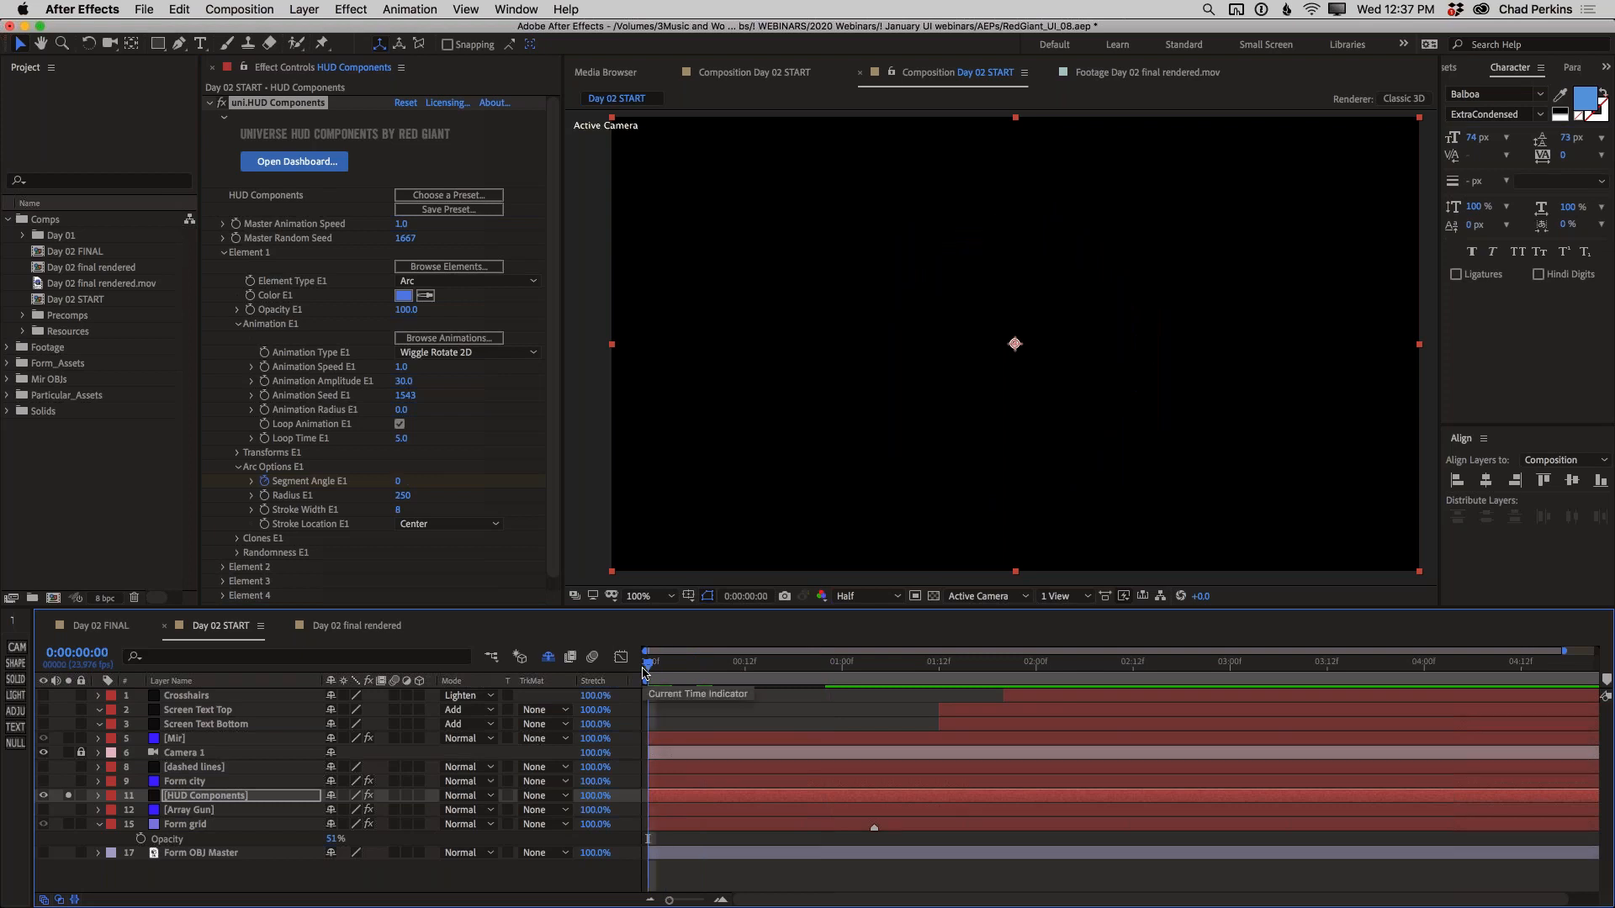
pyautogui.press('space')
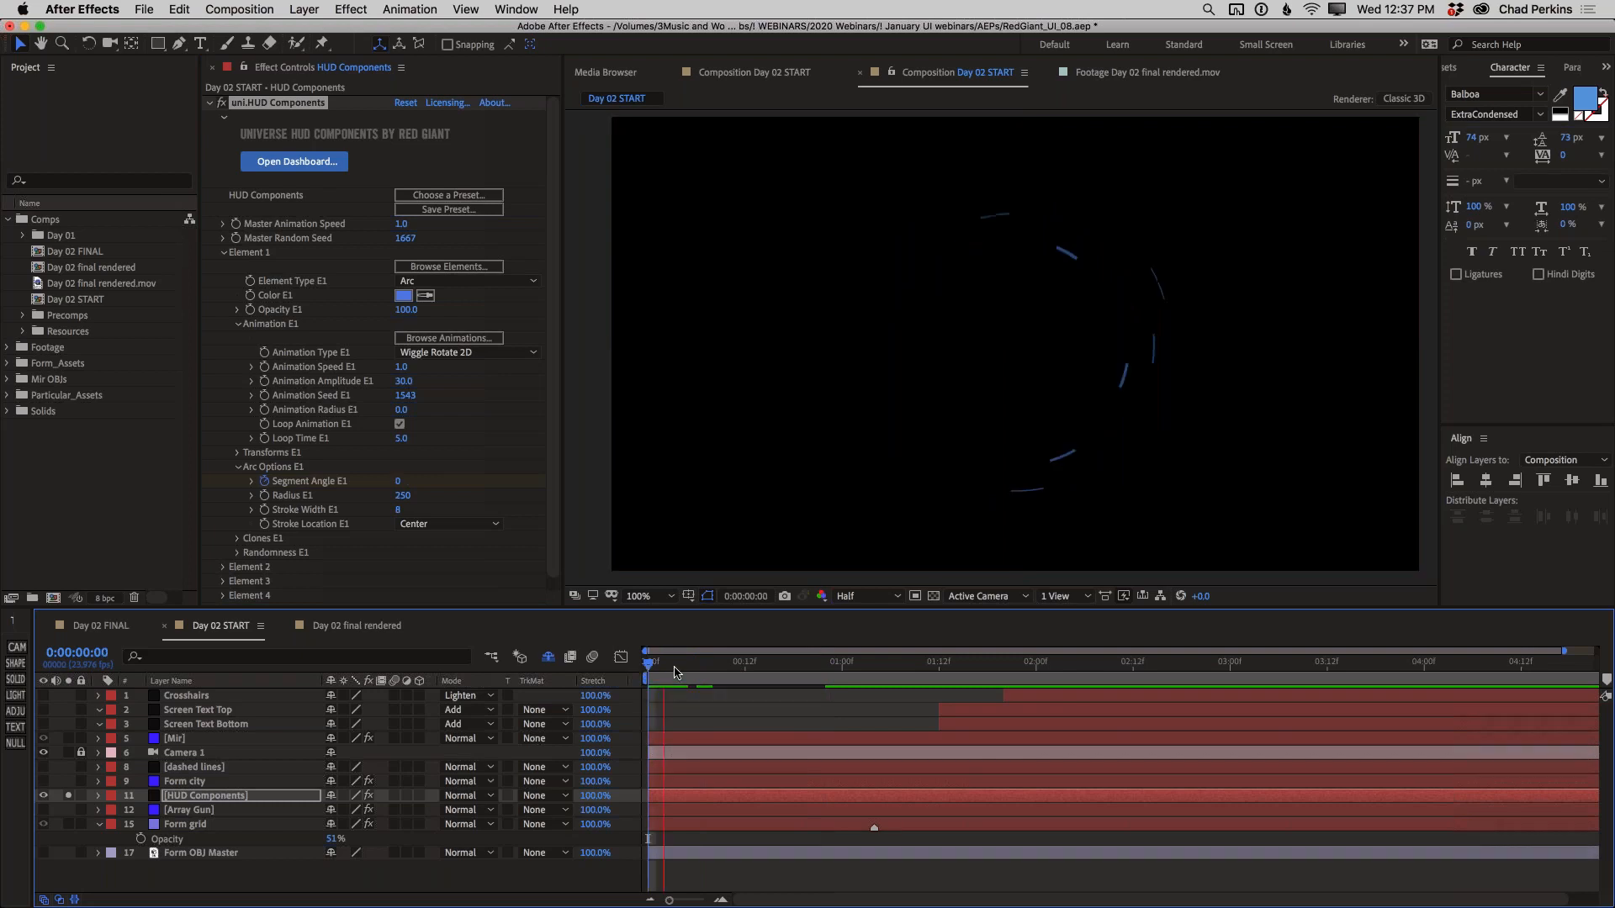
pyautogui.press('space')
pyautogui.moveTo(687, 665); pyautogui.dragTo(641, 663)
pyautogui.press('space')
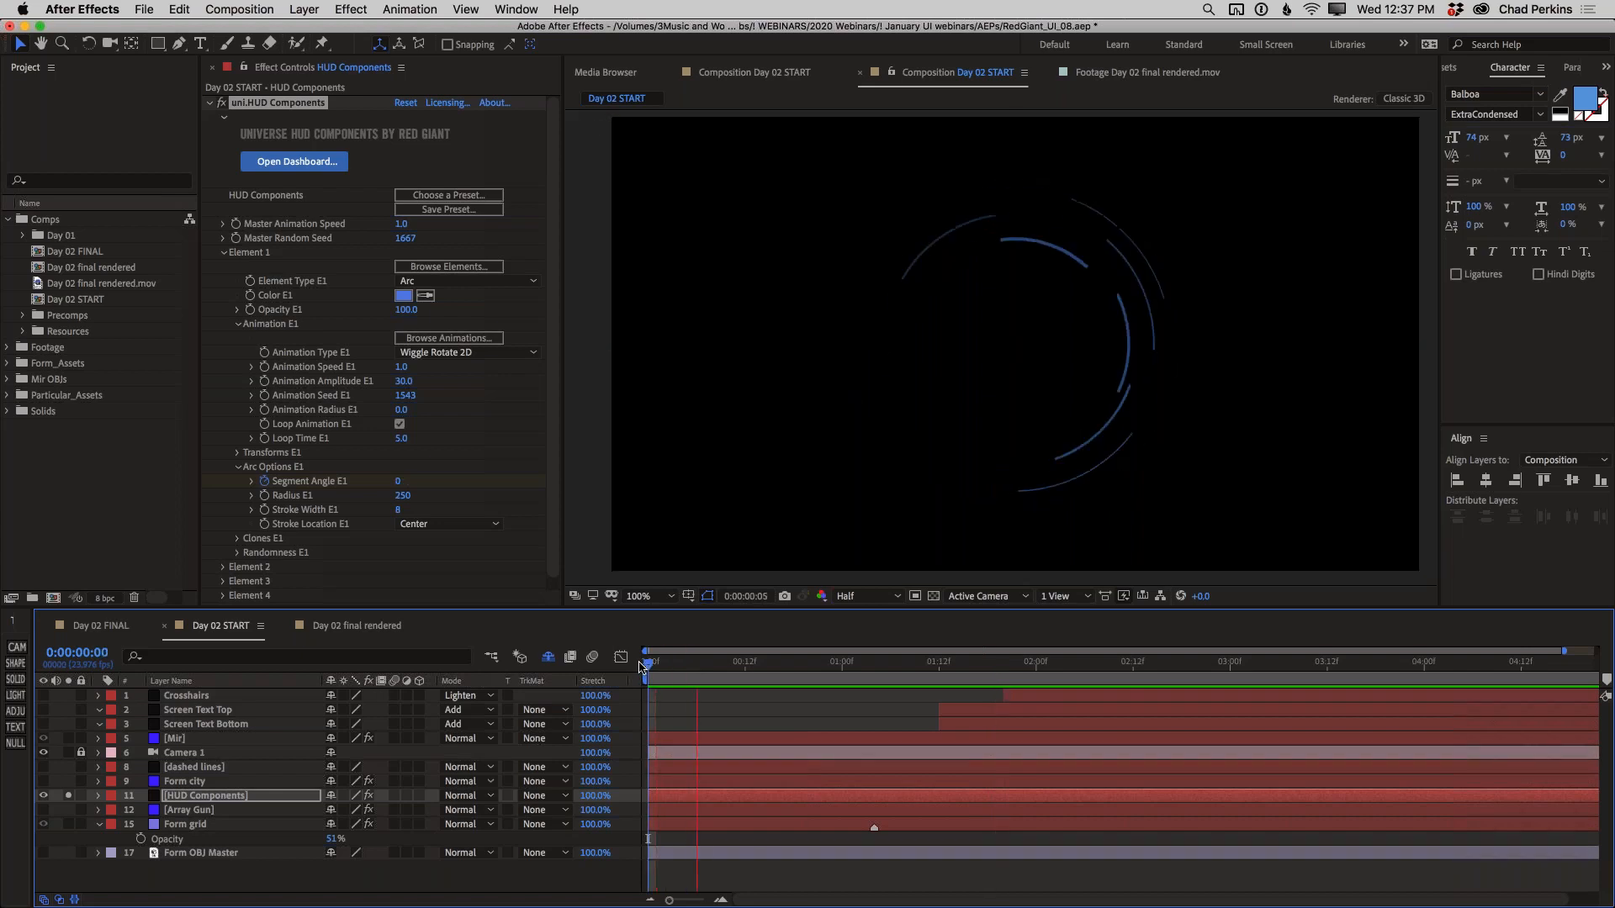
# Replay the composition from its first frame to check the arcs' draw-on animation
pyautogui.press('space')
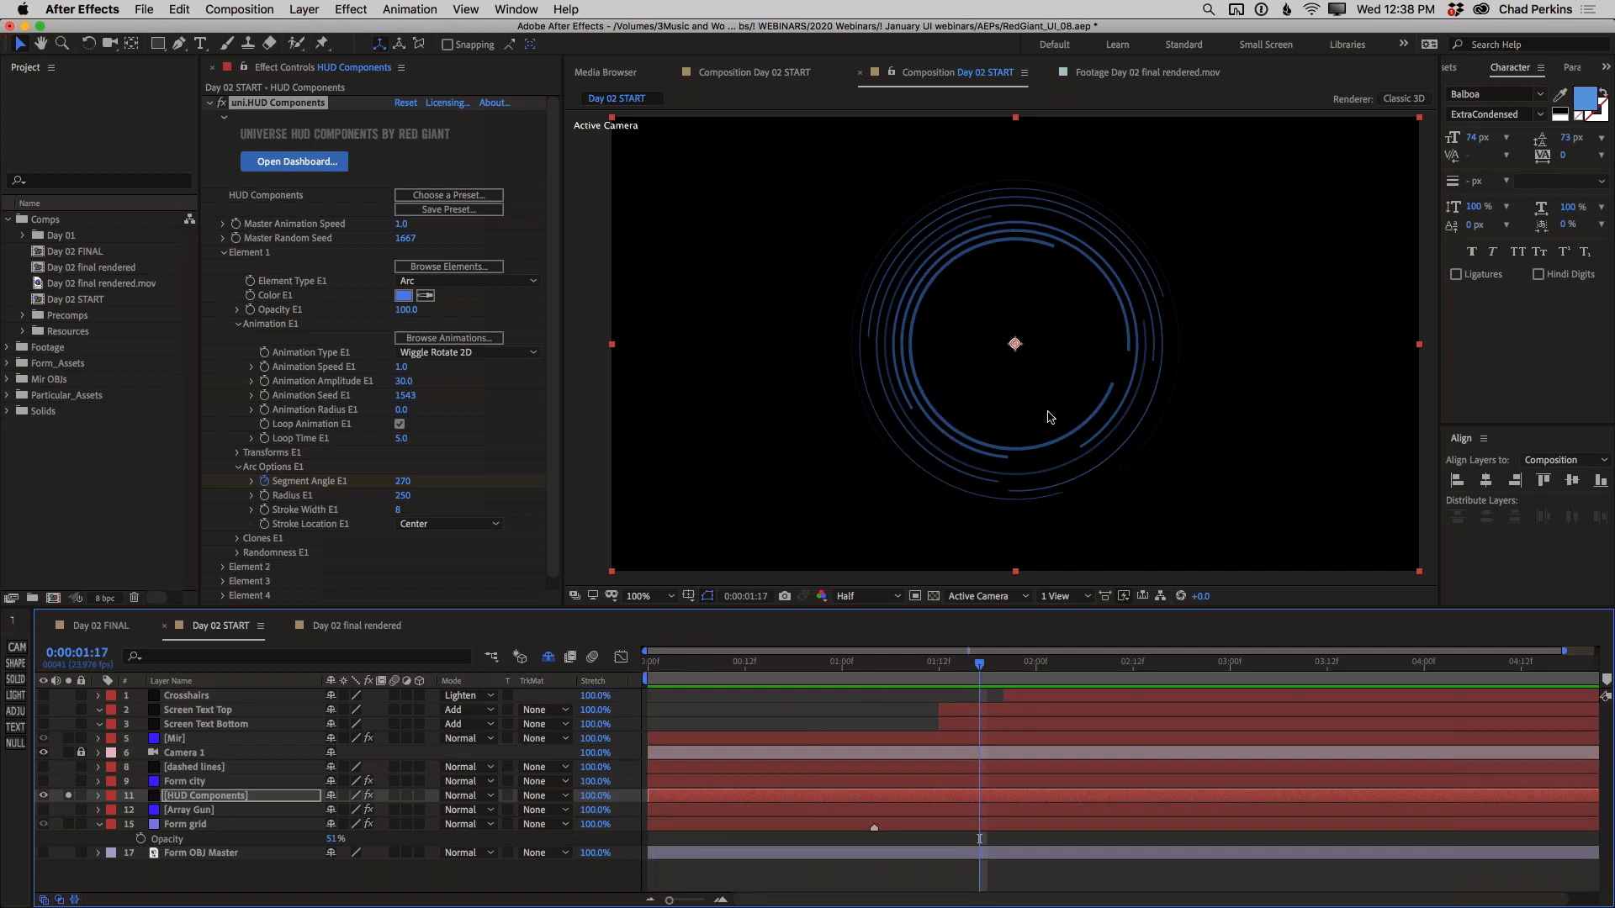
pyautogui.moveTo(693, 663); pyautogui.dragTo(648, 663)
pyautogui.press('space')
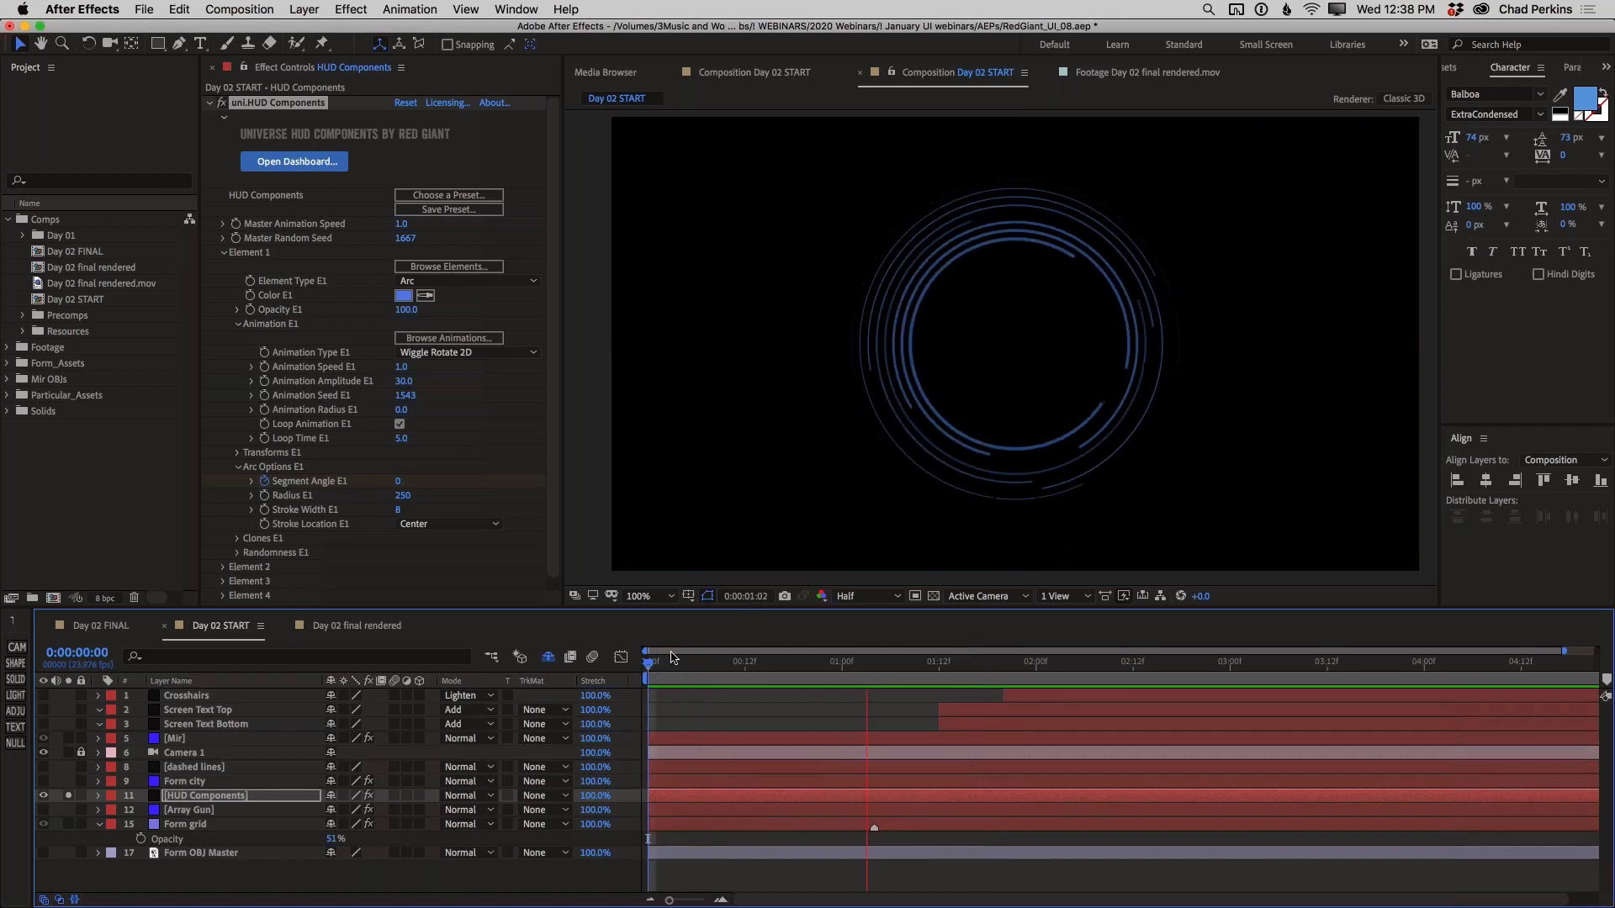
pyautogui.press('space')
# Set Element 2's Element Type to Measure Arc 4
pyautogui.click(225, 254)
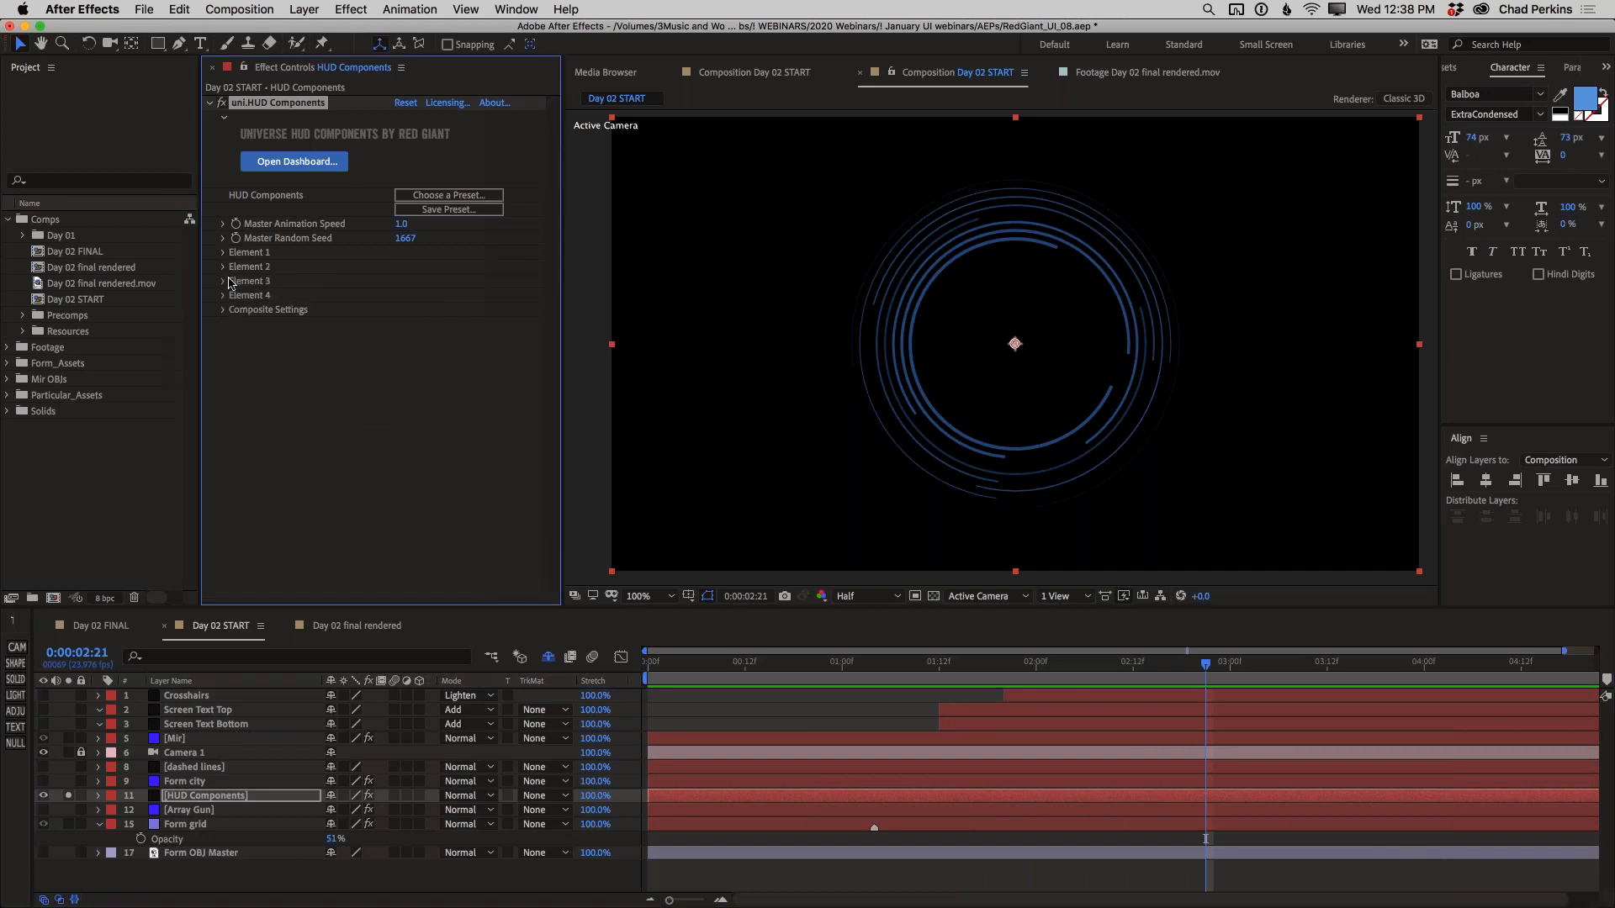
pyautogui.click(224, 266)
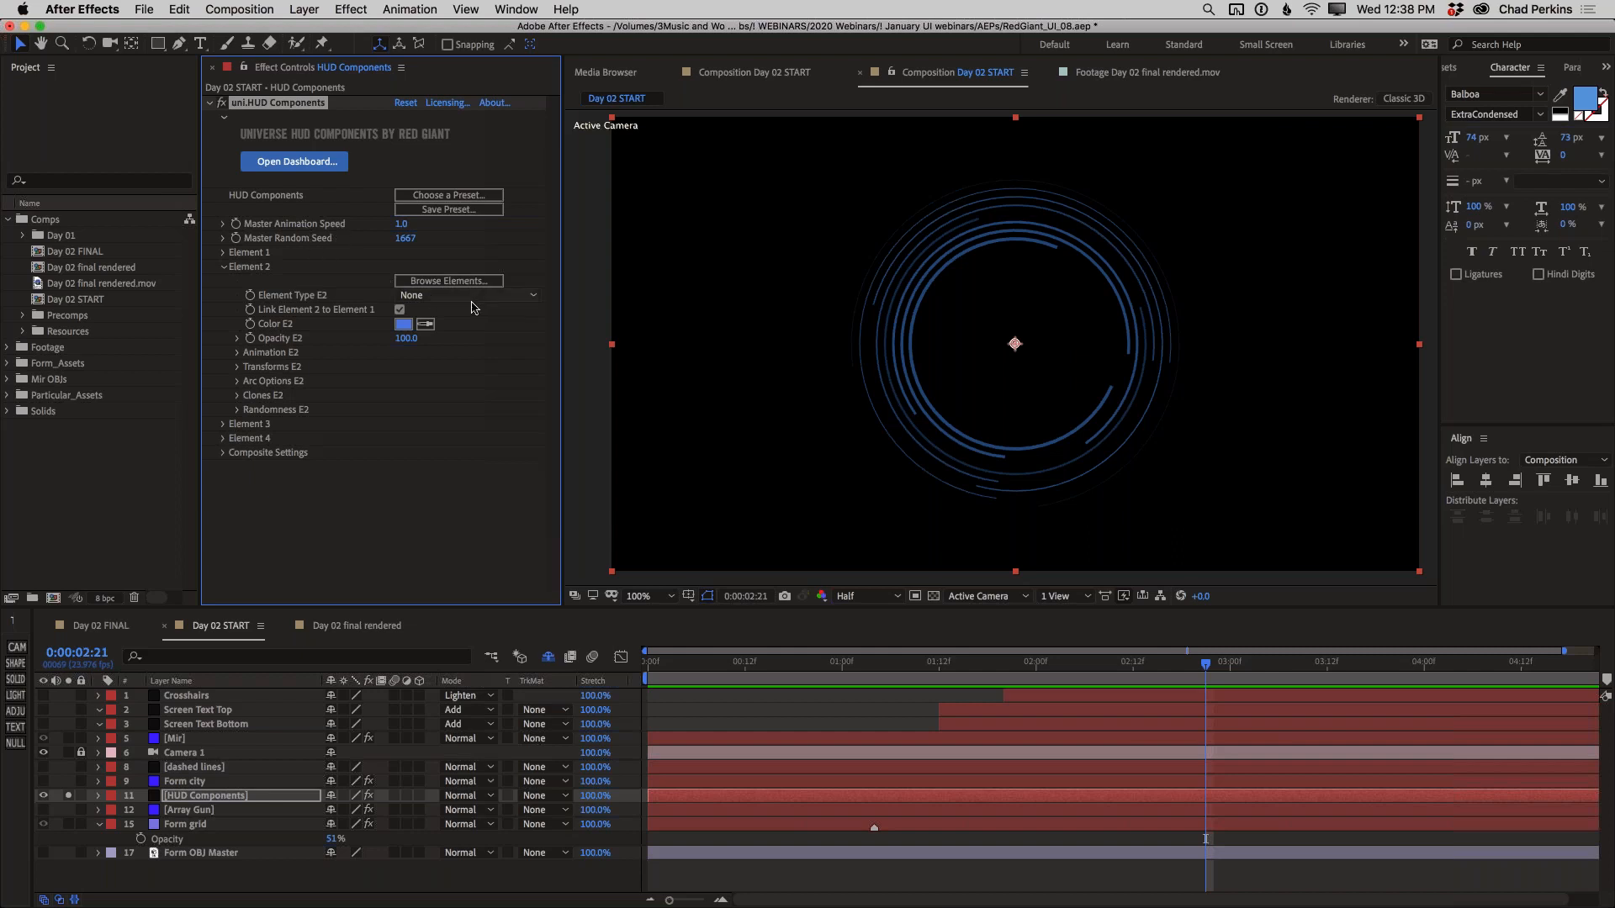
pyautogui.click(445, 295)
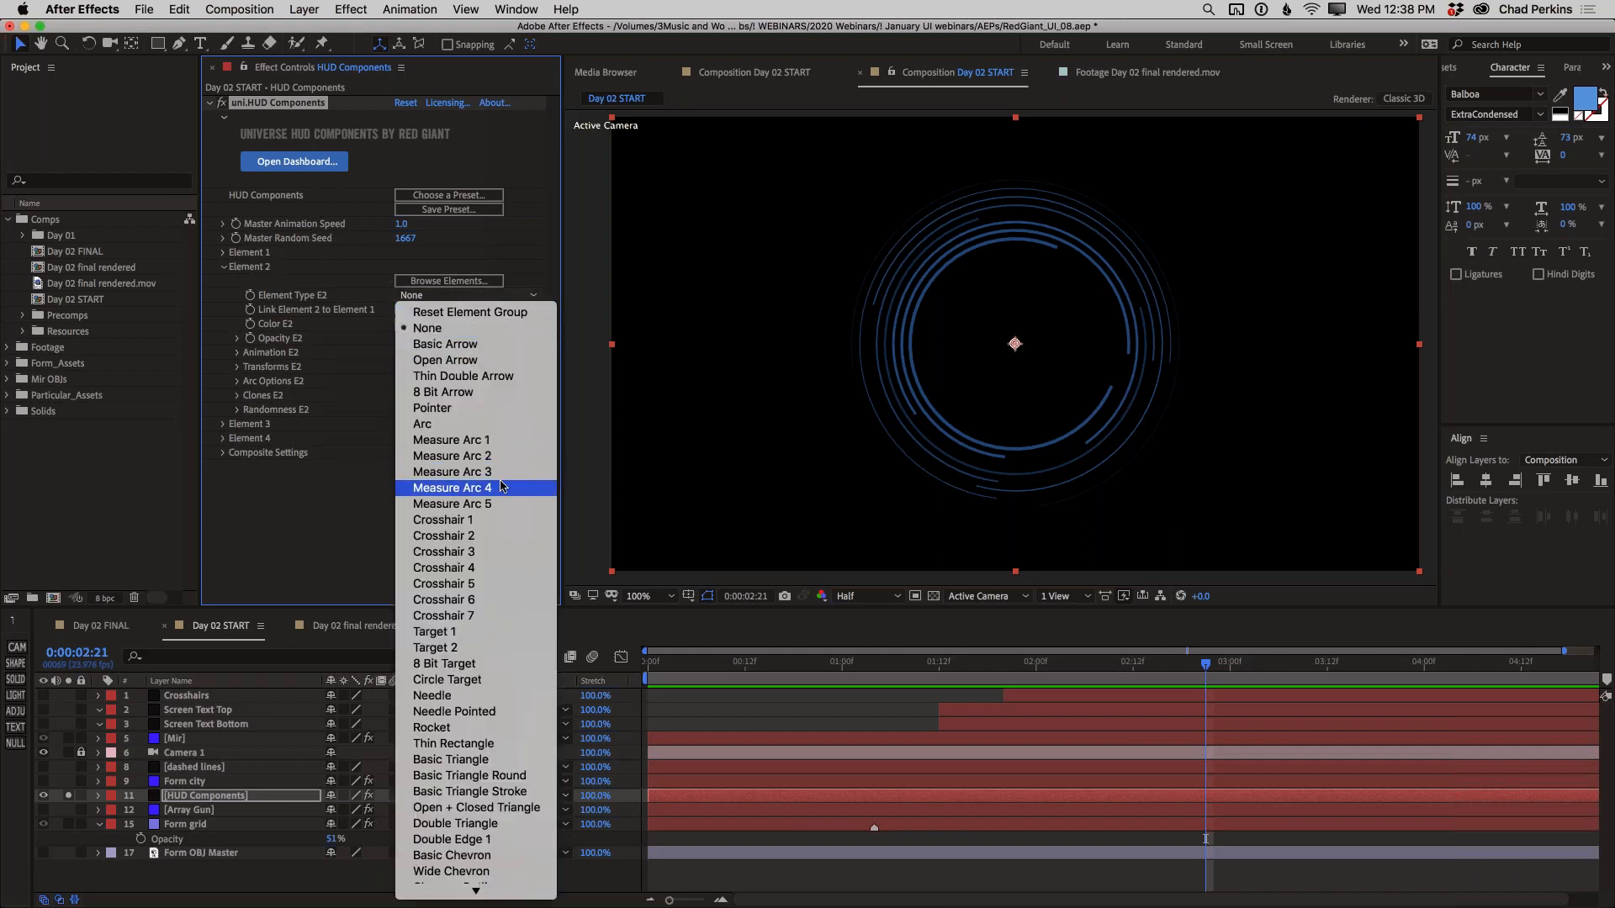
pyautogui.click(506, 487)
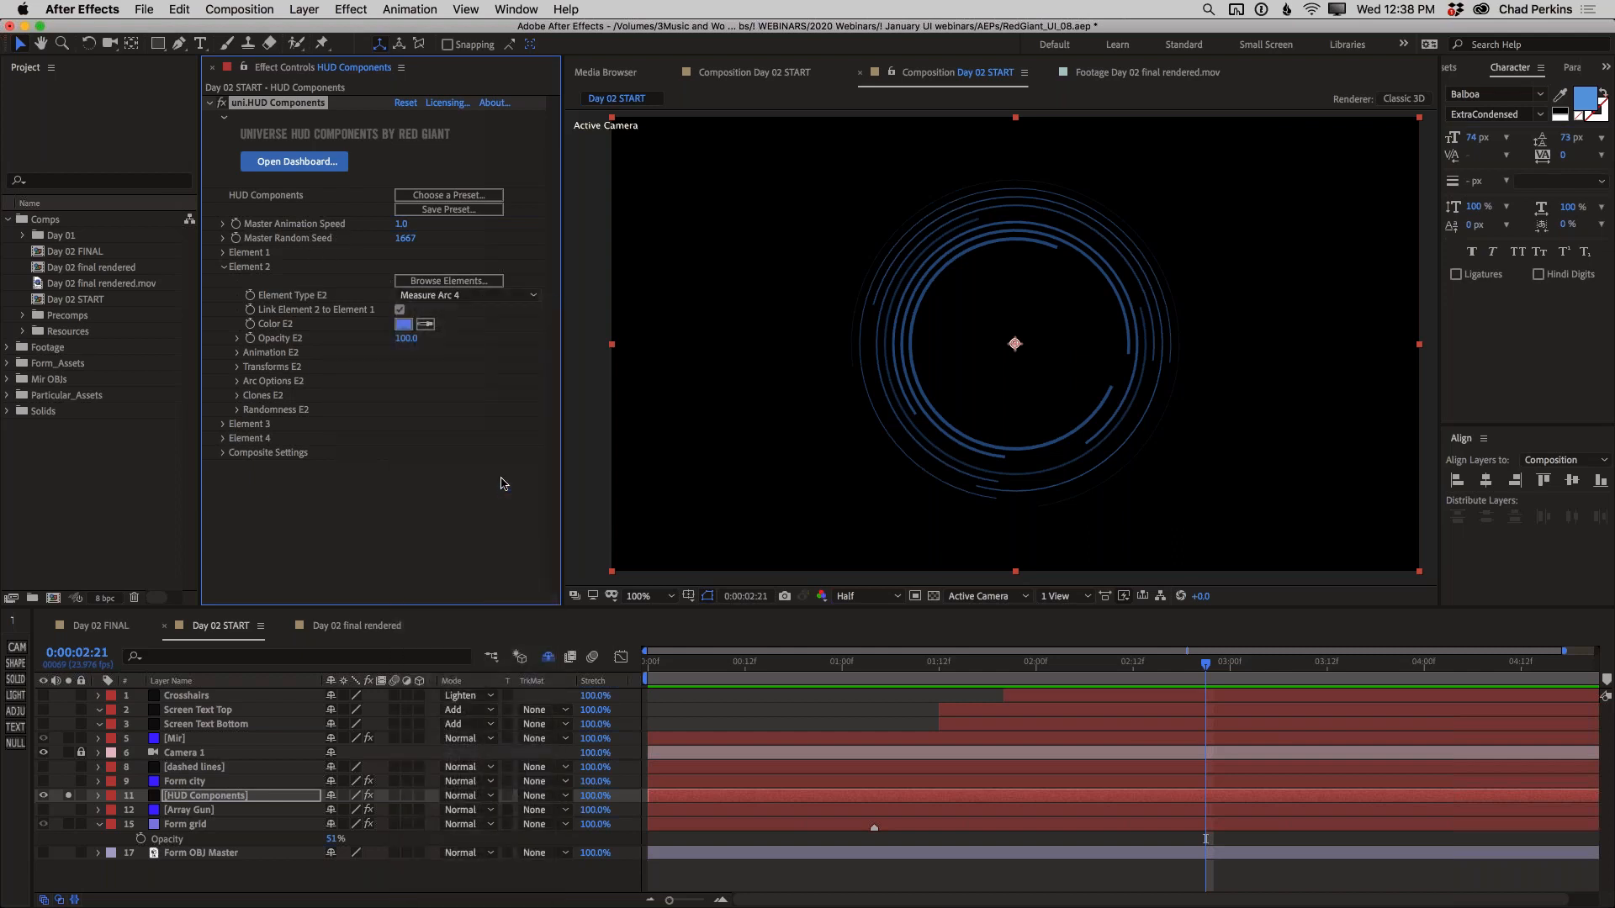
# Set Element 2's Uniform Scale to 168 so the measure arc surrounds the other rings
pyautogui.click(237, 367)
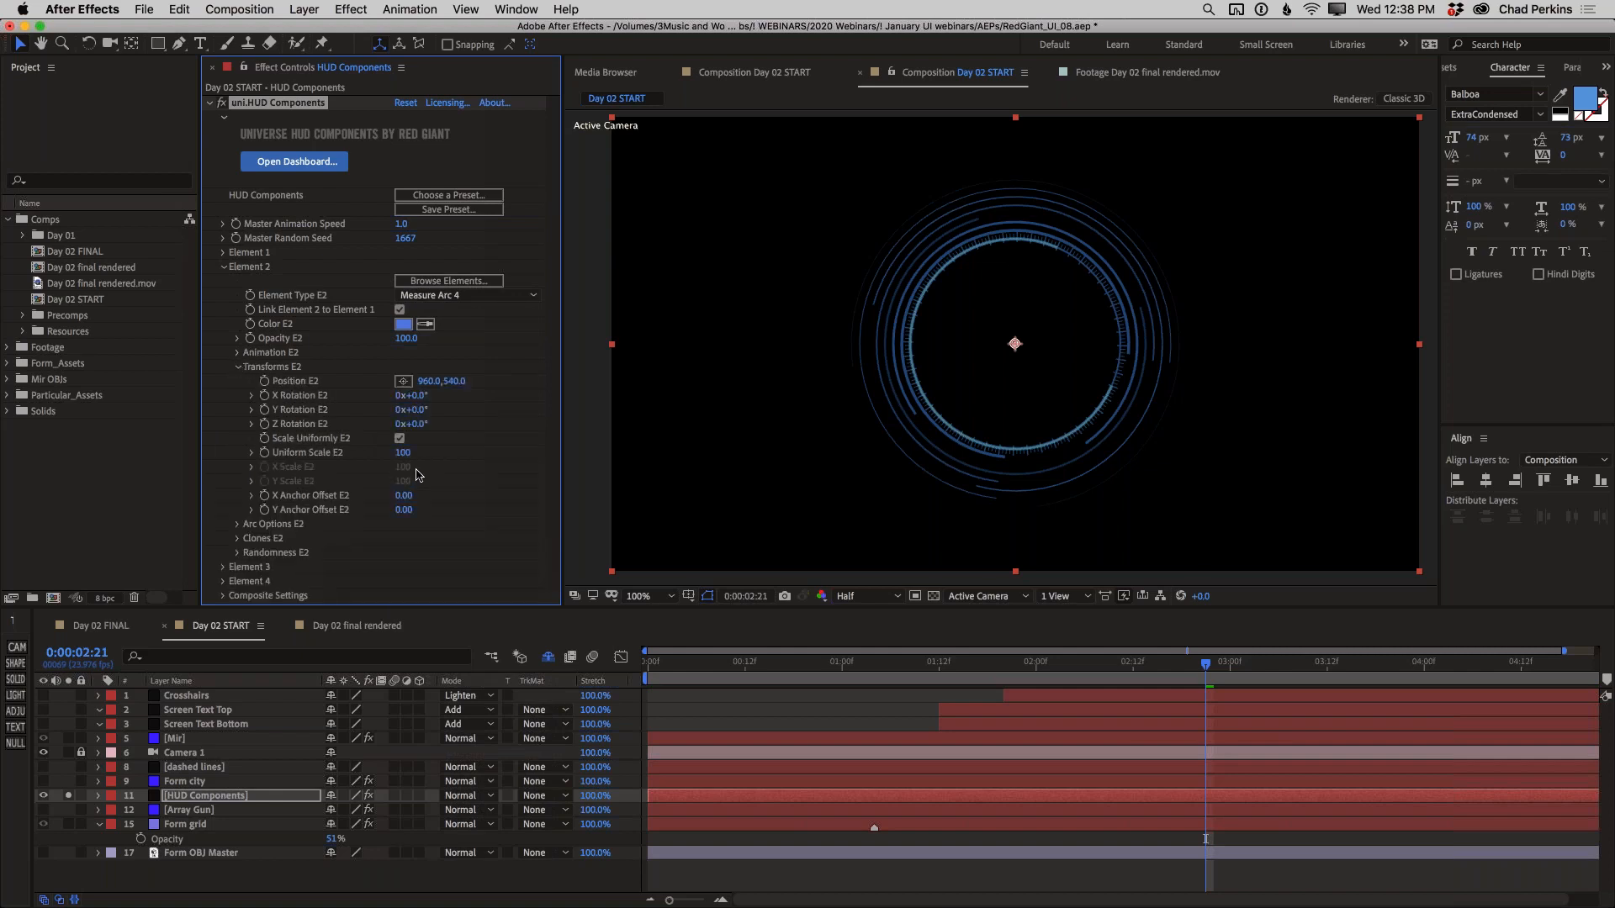
pyautogui.moveTo(412, 451); pyautogui.dragTo(459, 448)
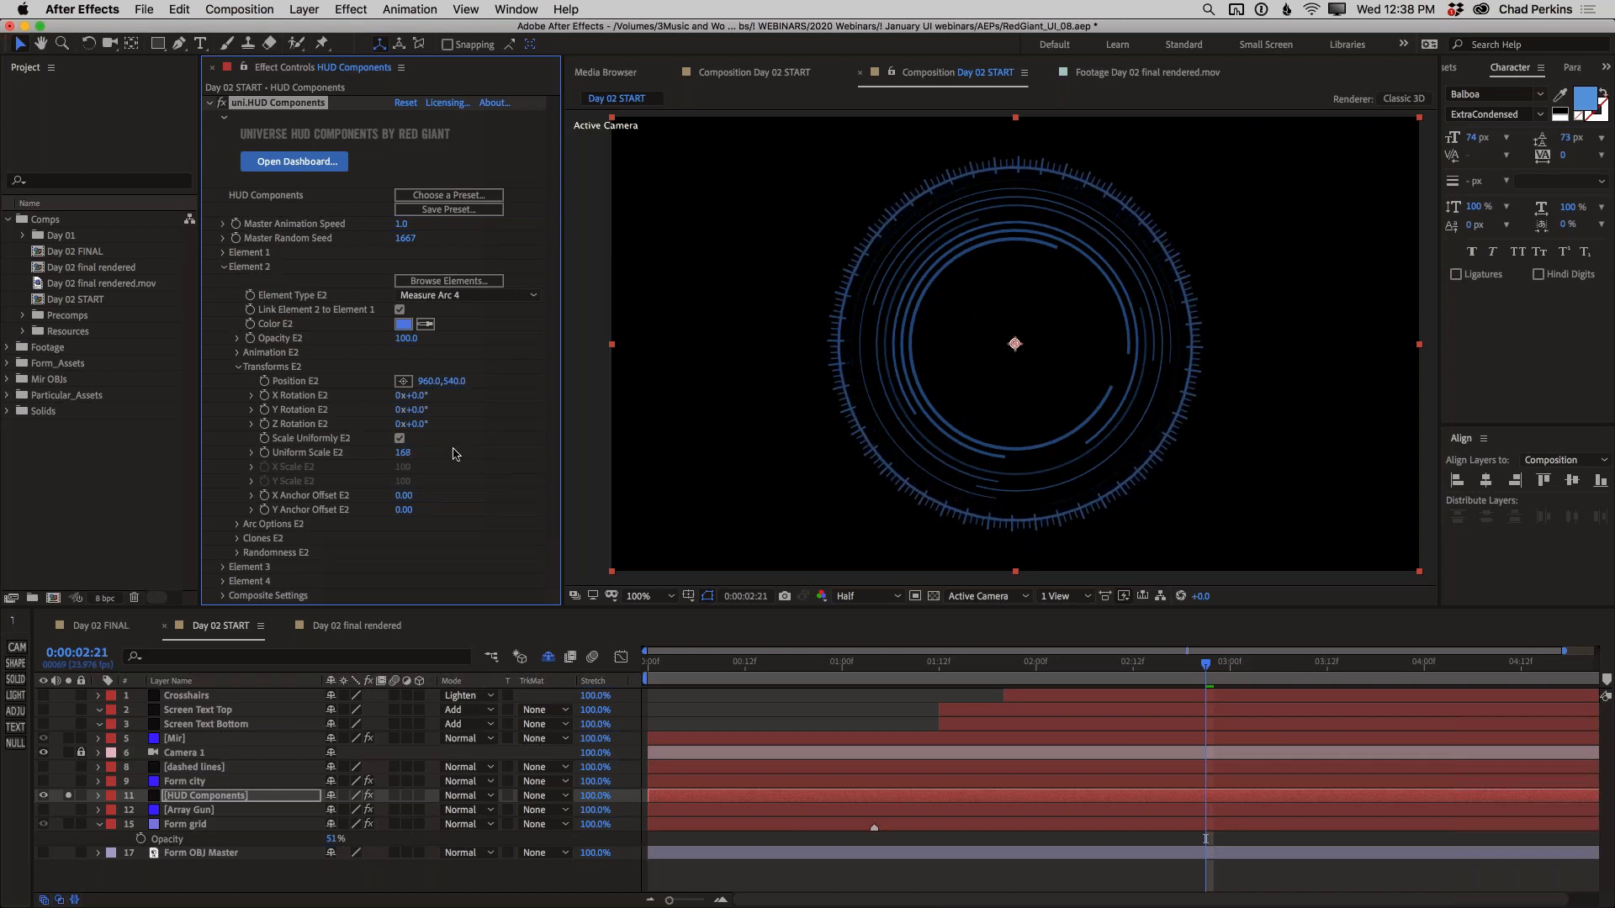
pyautogui.click(237, 367)
# Set Element 2's Segment Angle to 344 in its arc options to leave a gap in the outer ring
pyautogui.click(238, 381)
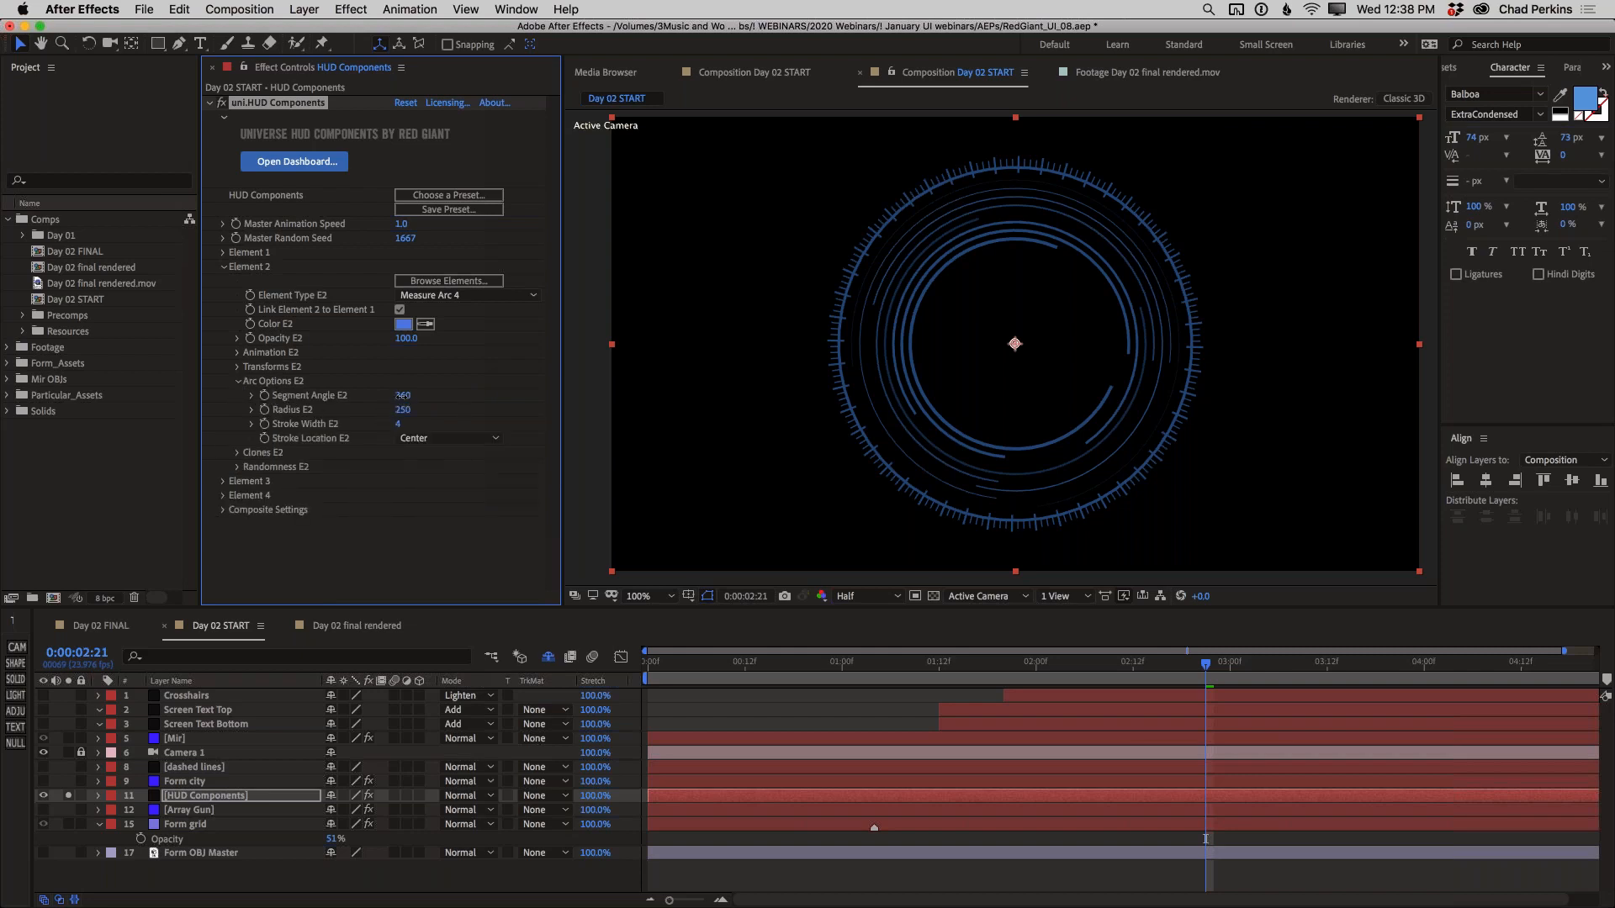
pyautogui.moveTo(386, 398); pyautogui.dragTo(176, 414)
pyautogui.moveTo(397, 397); pyautogui.dragTo(513, 406)
pyautogui.moveTo(583, 398); pyautogui.dragTo(601, 402)
# Examine the animation types available for Element 2
pyautogui.click(237, 352)
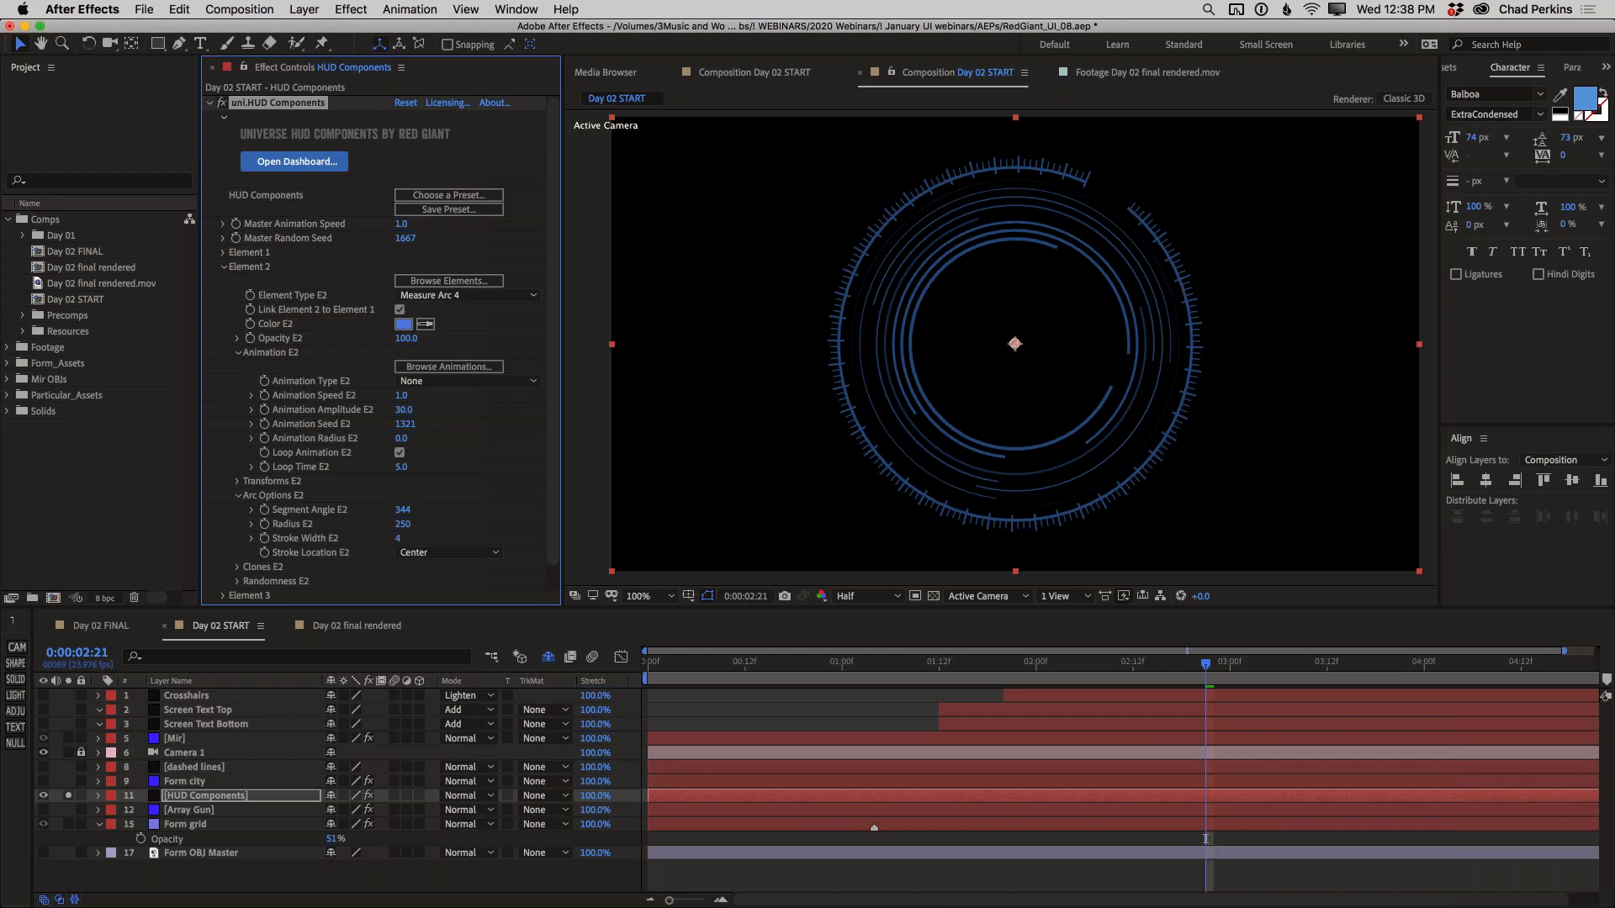
pyautogui.click(470, 381)
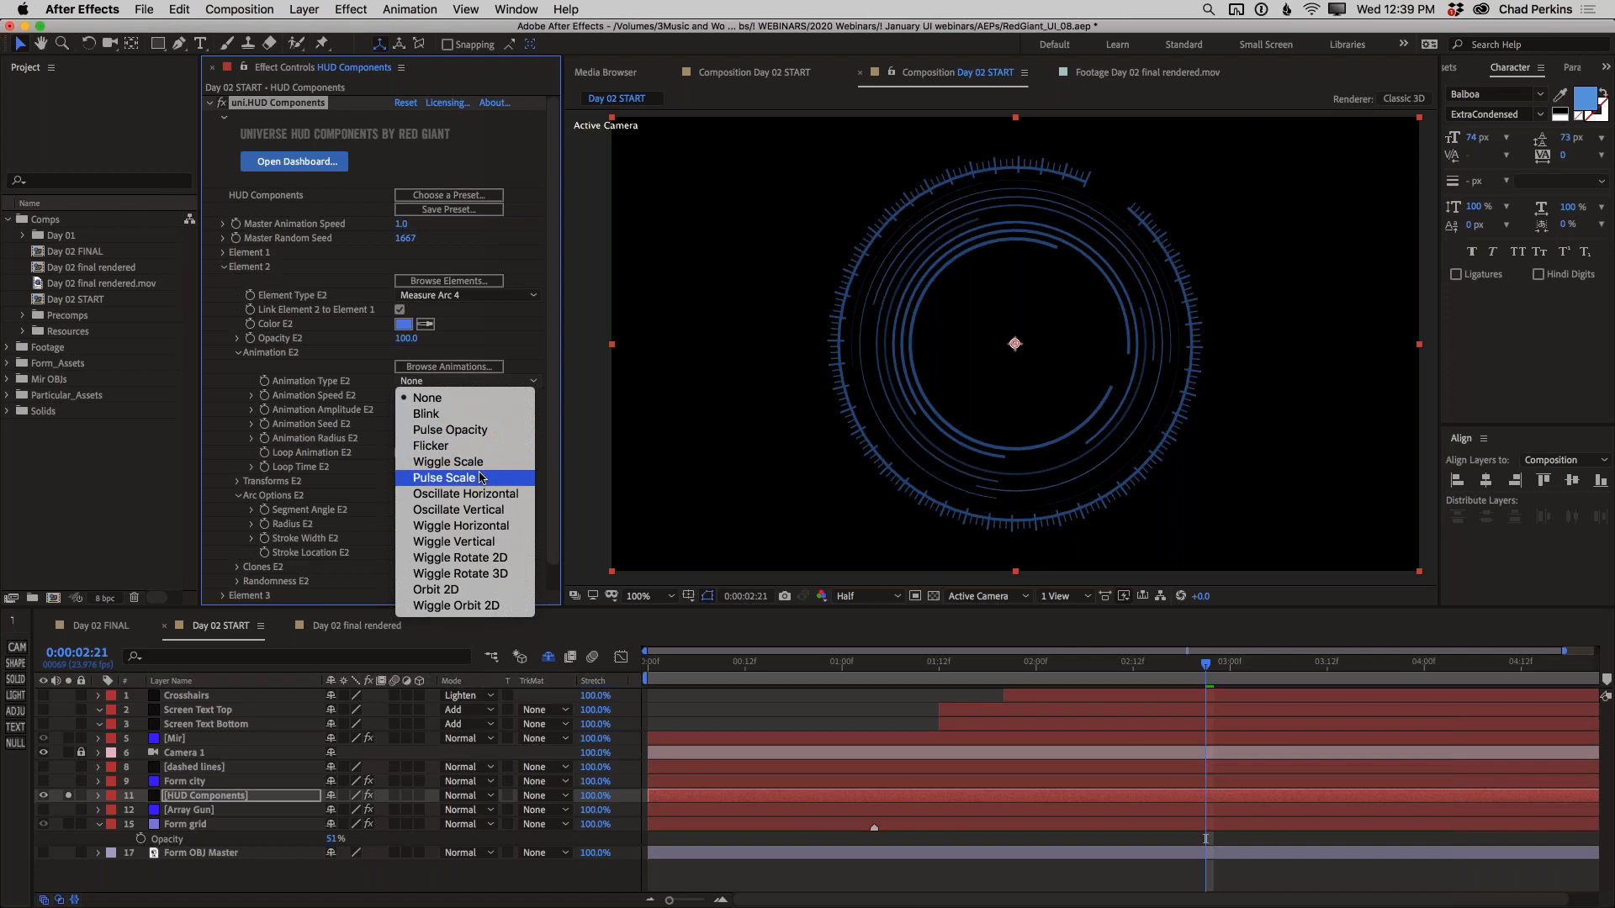
pyautogui.click(331, 346)
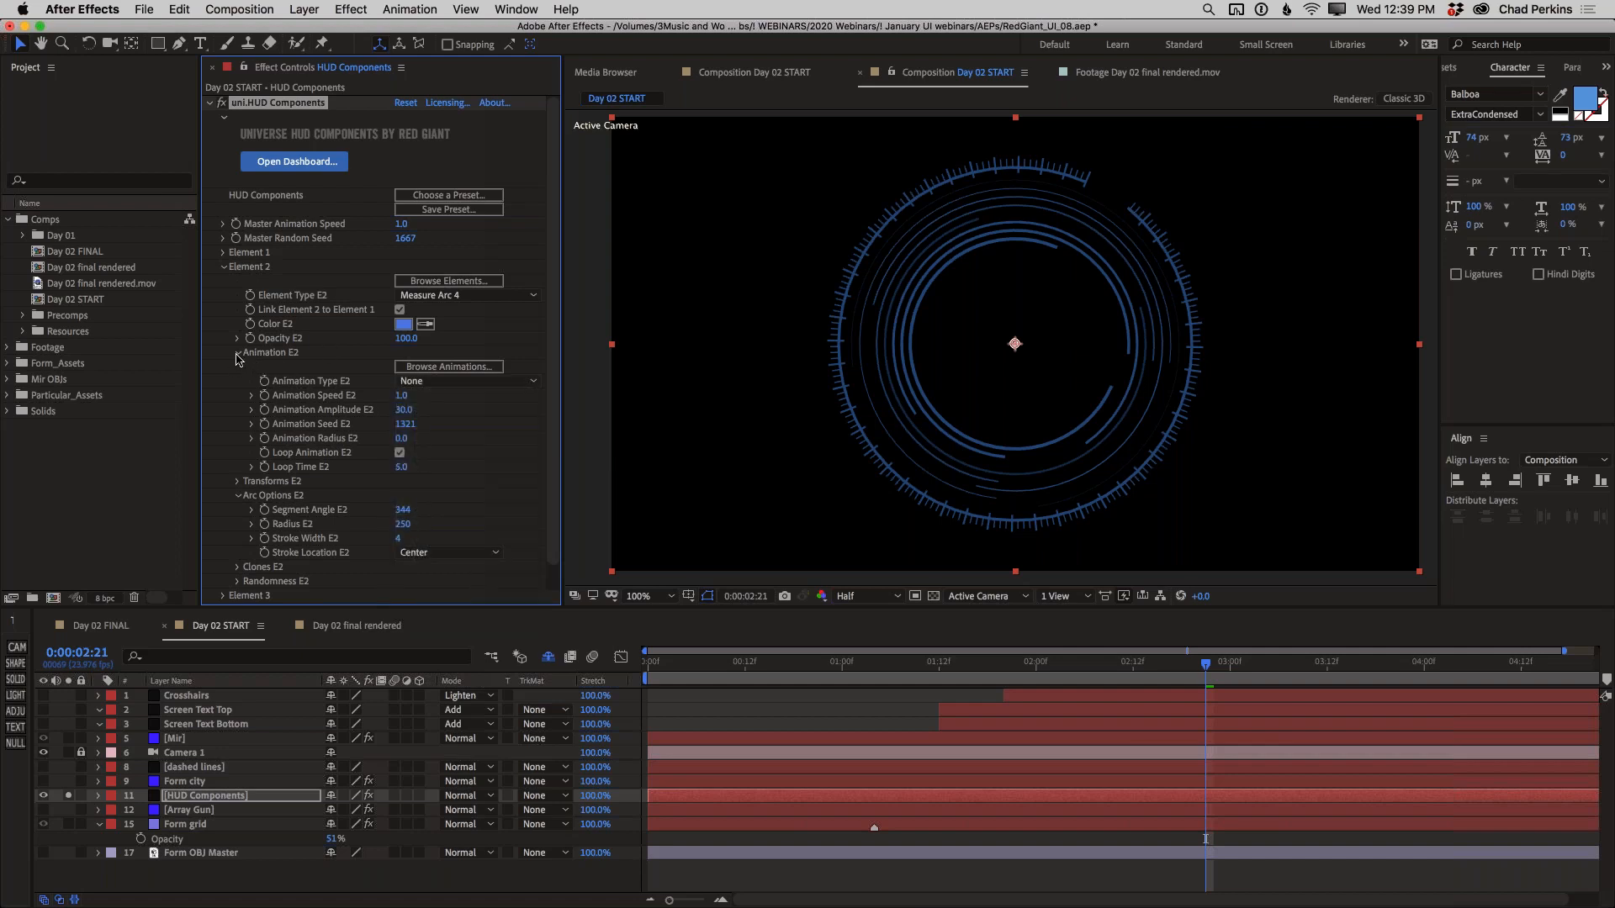
pyautogui.click(237, 353)
pyautogui.click(224, 267)
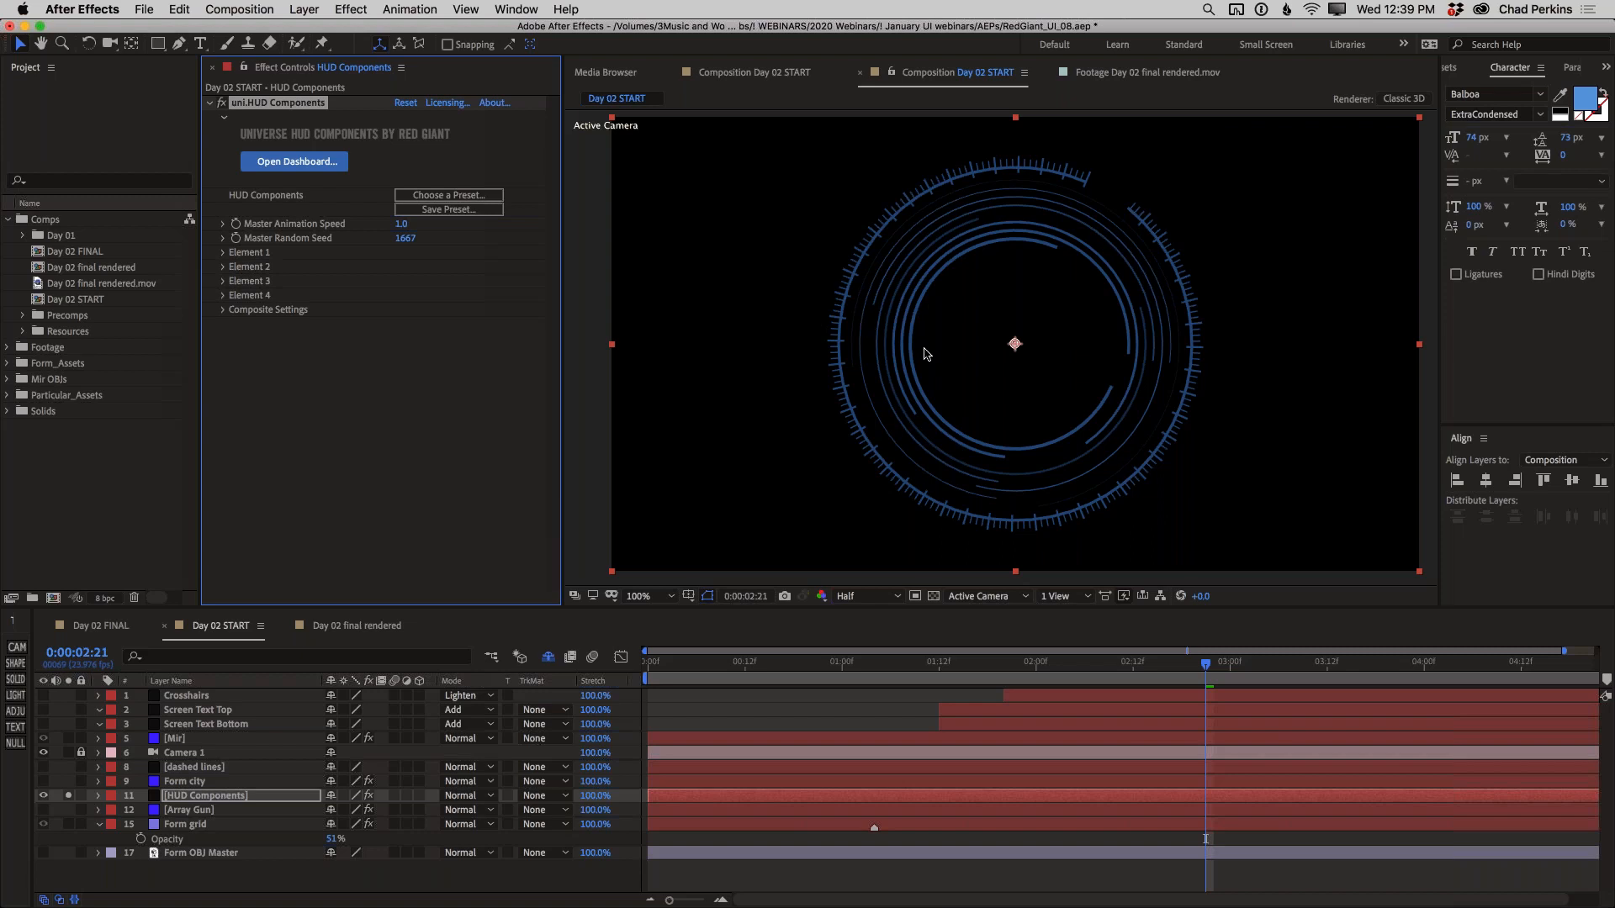
# Examine the Day 02 final rendered composition at 0:00:02:06, with the whole frame in view
pyautogui.click(356, 629)
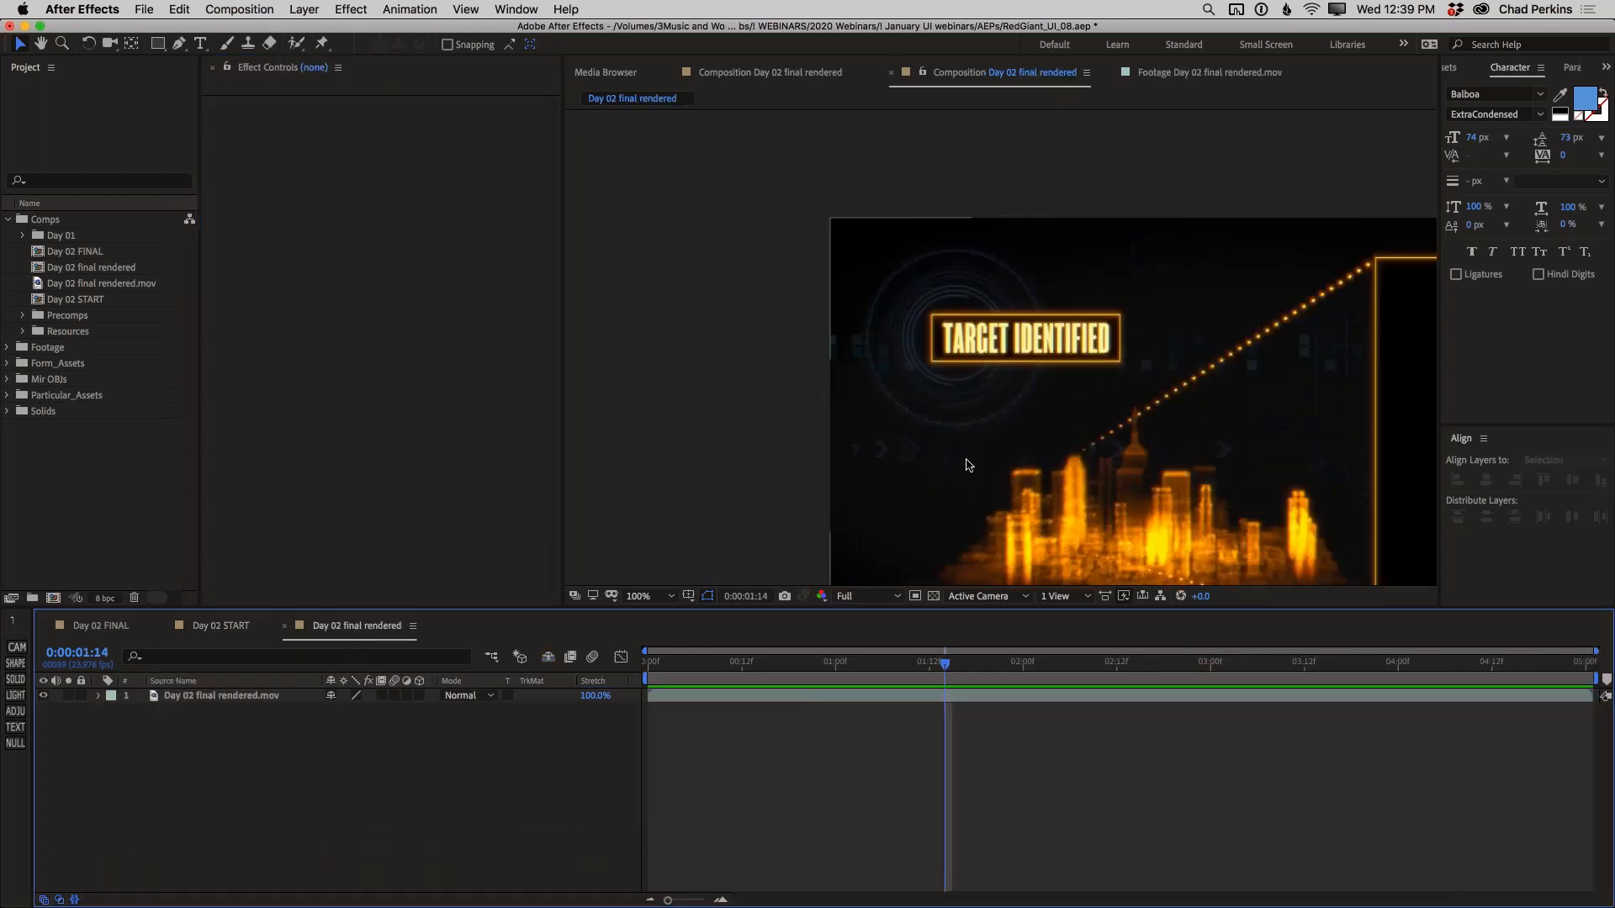
pyautogui.moveTo(1013, 429); pyautogui.dragTo(630, 350)
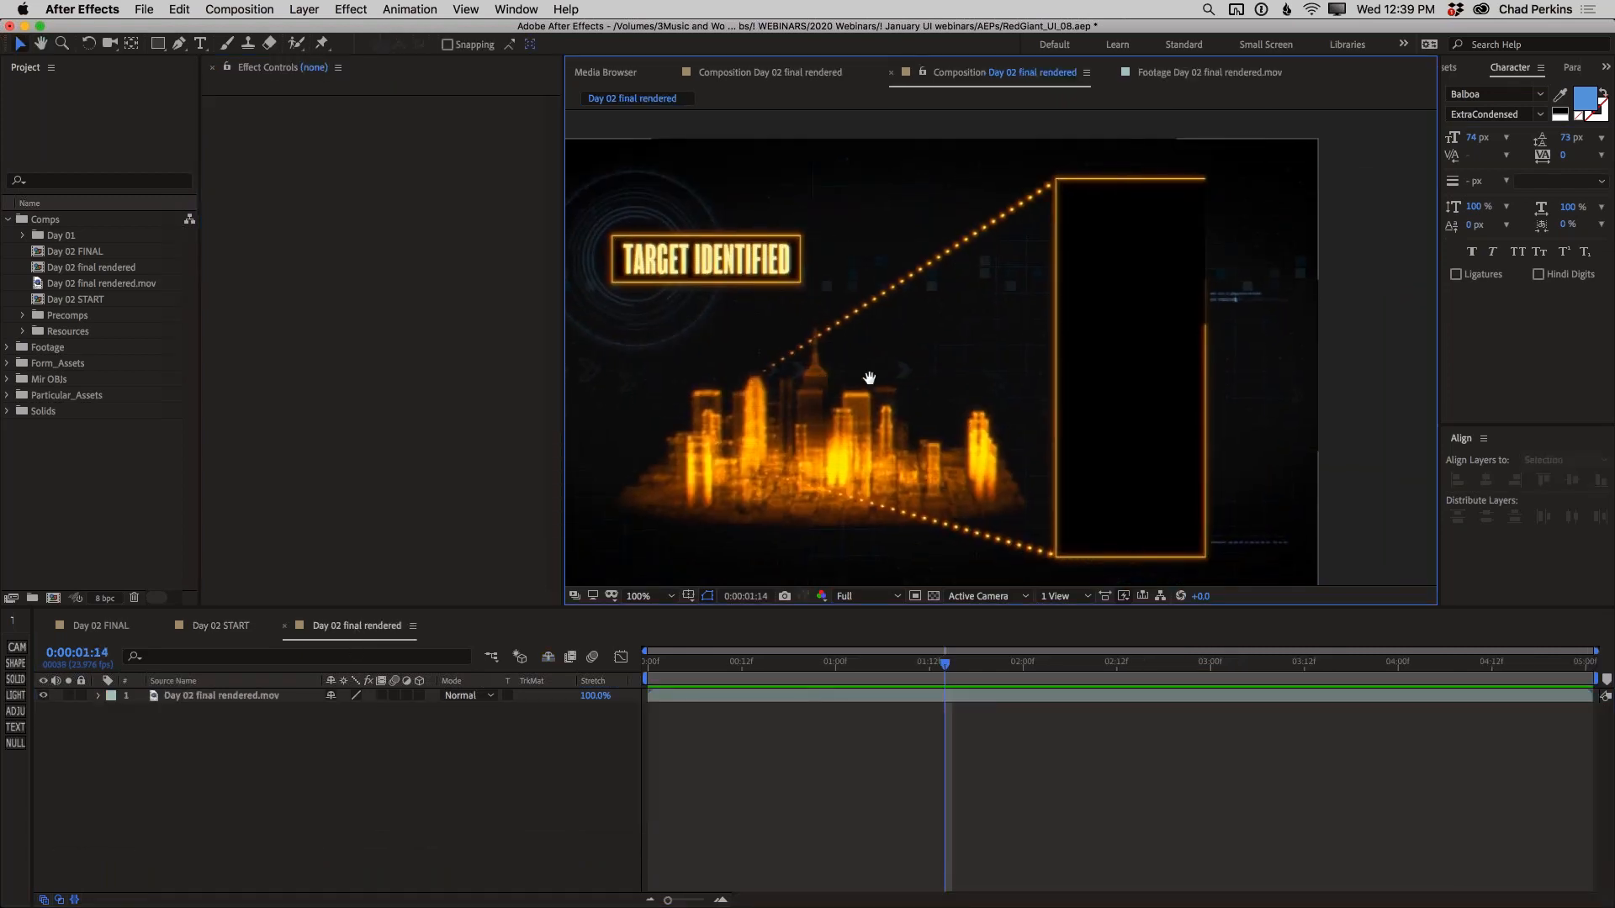
pyautogui.moveTo(865, 377); pyautogui.dragTo(935, 377)
pyautogui.moveTo(871, 661); pyautogui.dragTo(1070, 664)
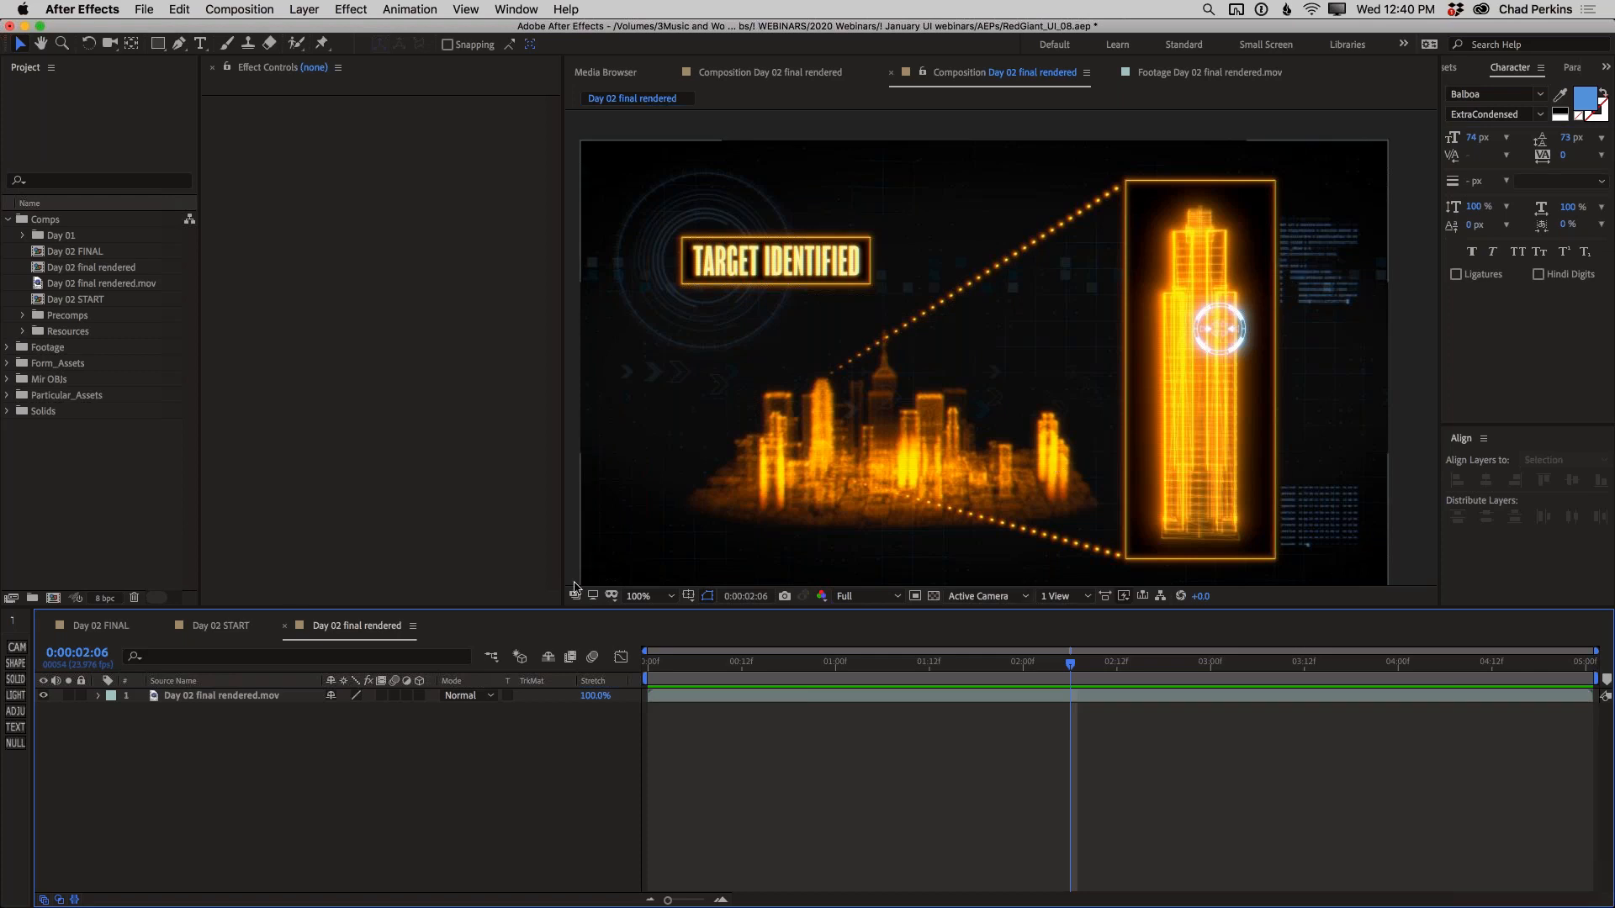
# In Day 02 START, unsolo and hide the HUD Components layer and show only the Screen Text Top layer by soloing it
pyautogui.click(217, 626)
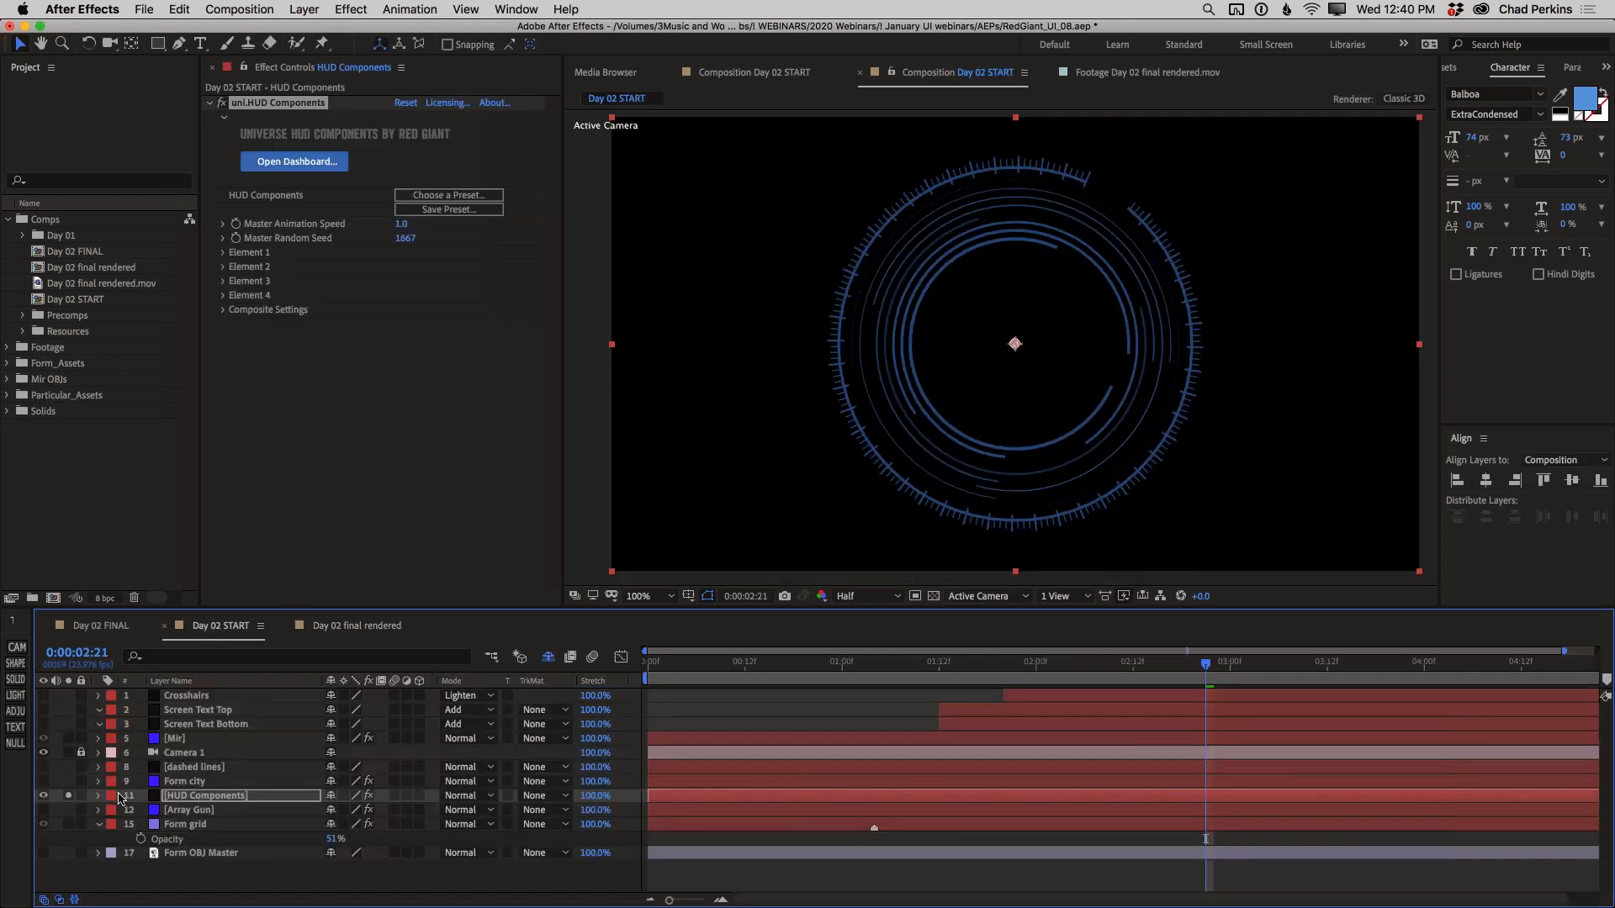
pyautogui.click(43, 795)
pyautogui.click(68, 795)
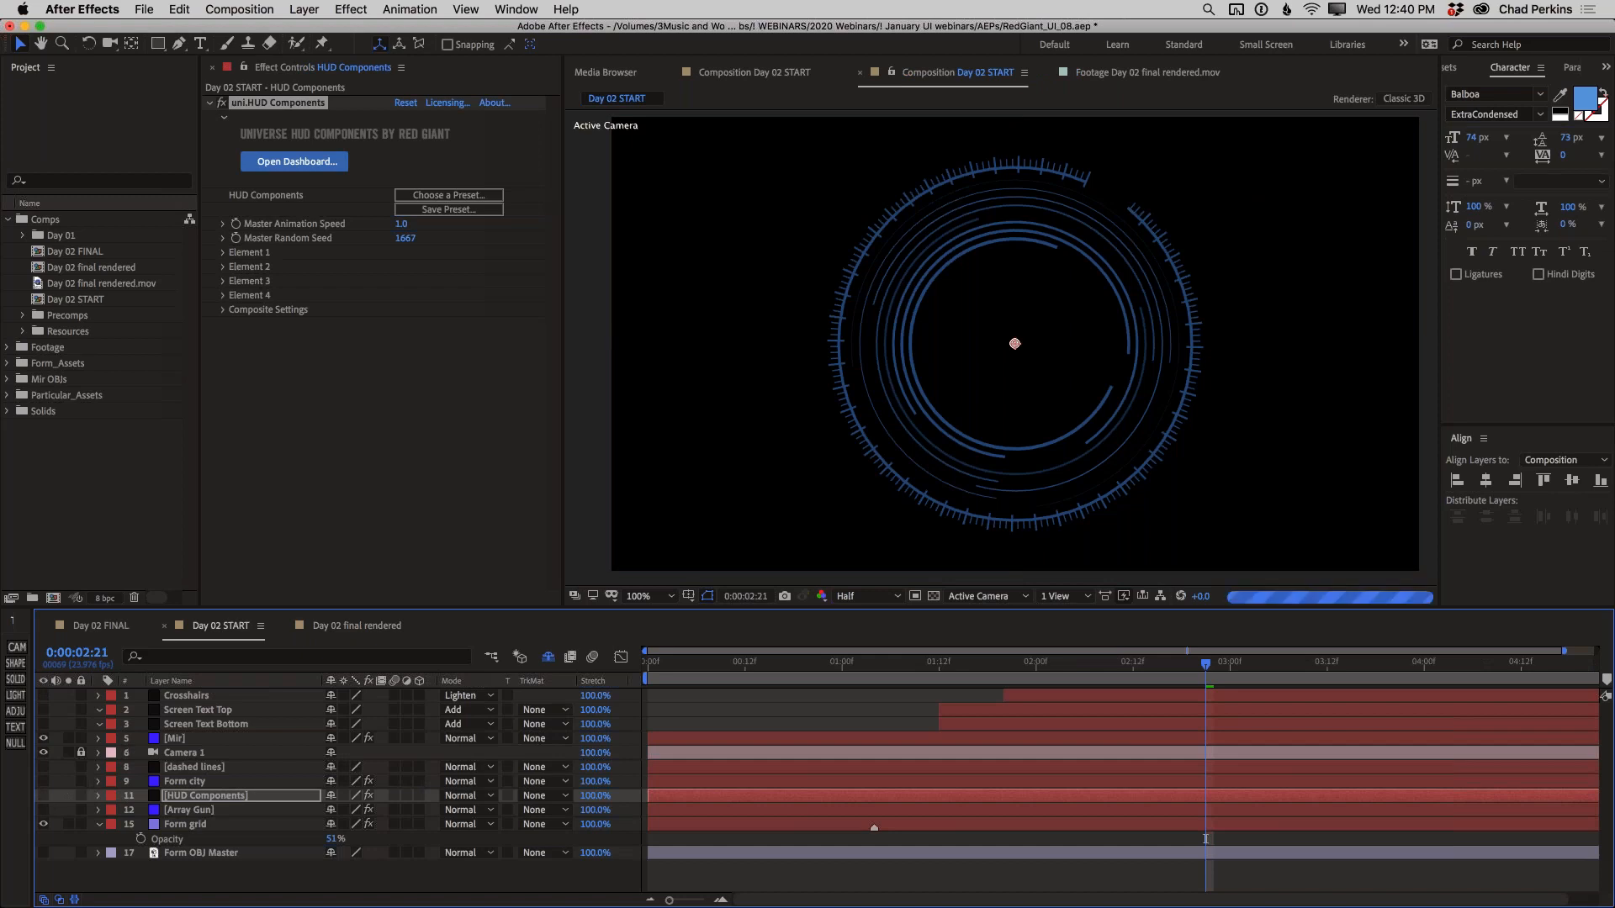
pyautogui.click(43, 710)
pyautogui.click(69, 709)
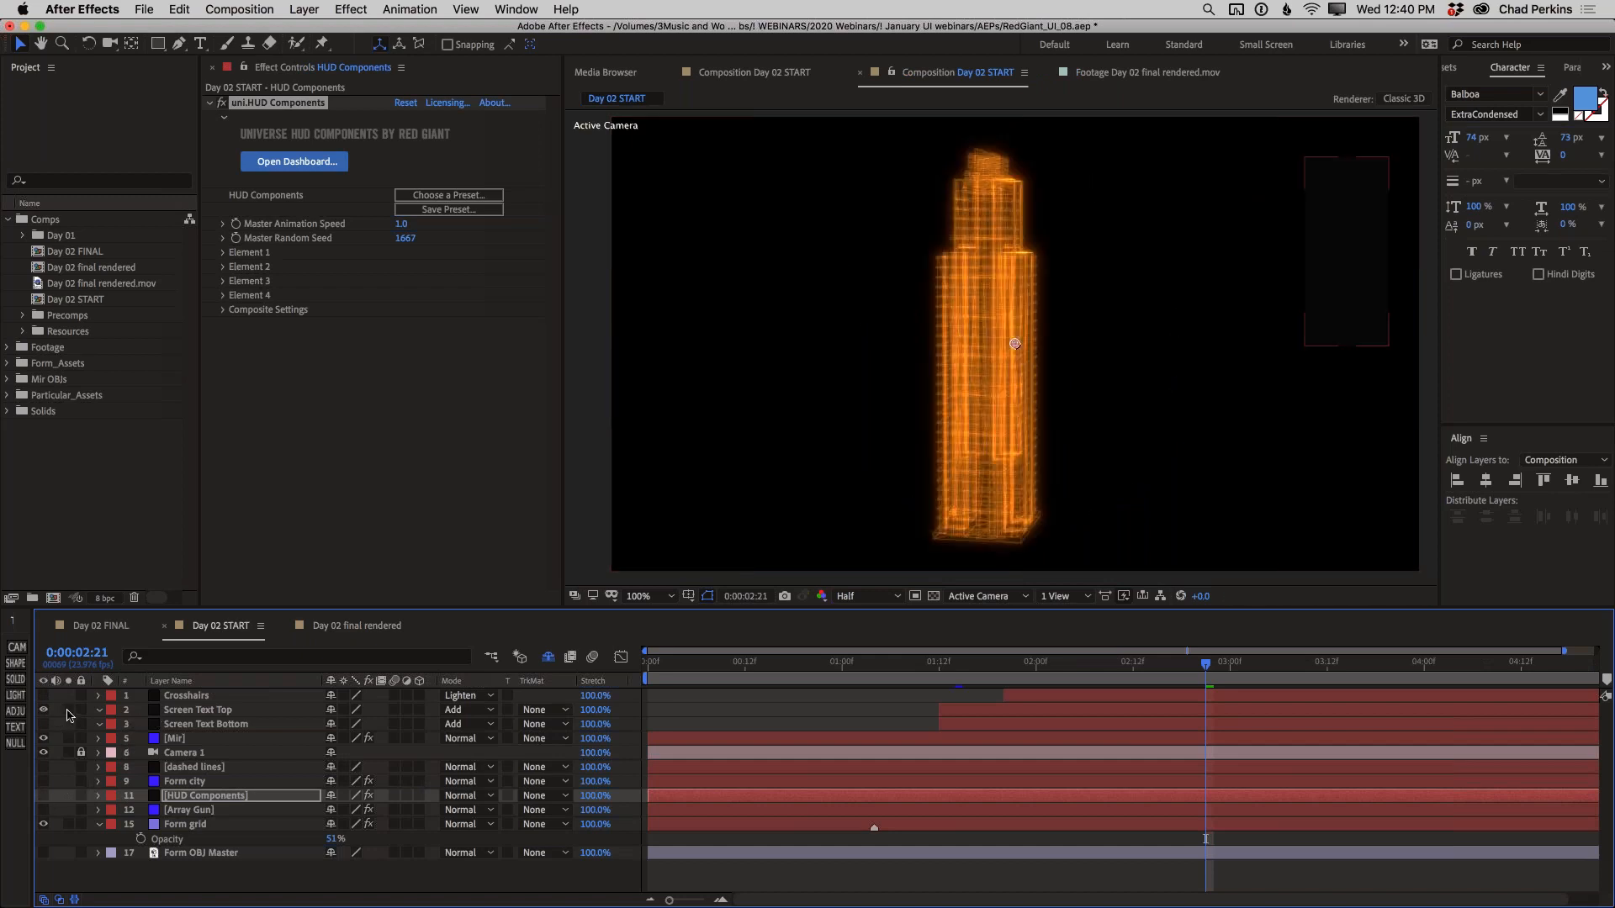
# Apply the uni.Screen Text effect to the Screen Text Top layer and move its text position to 8.0, 225.0
pyautogui.click(169, 711)
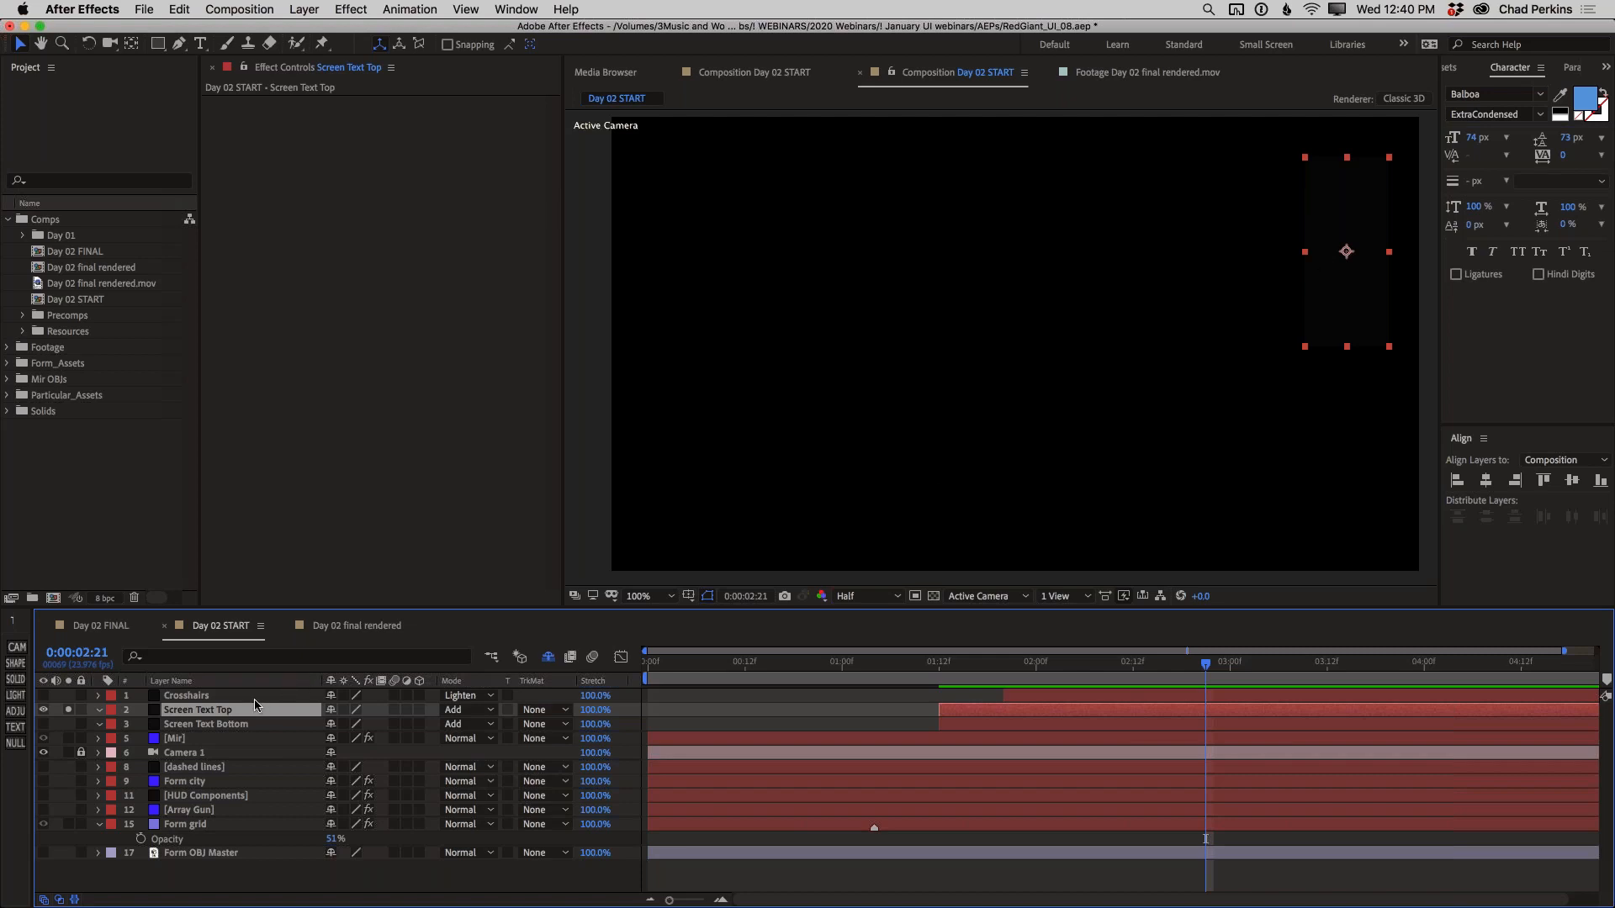
pyautogui.hotkey('ctrl', 'space')
pyautogui.write('scree')
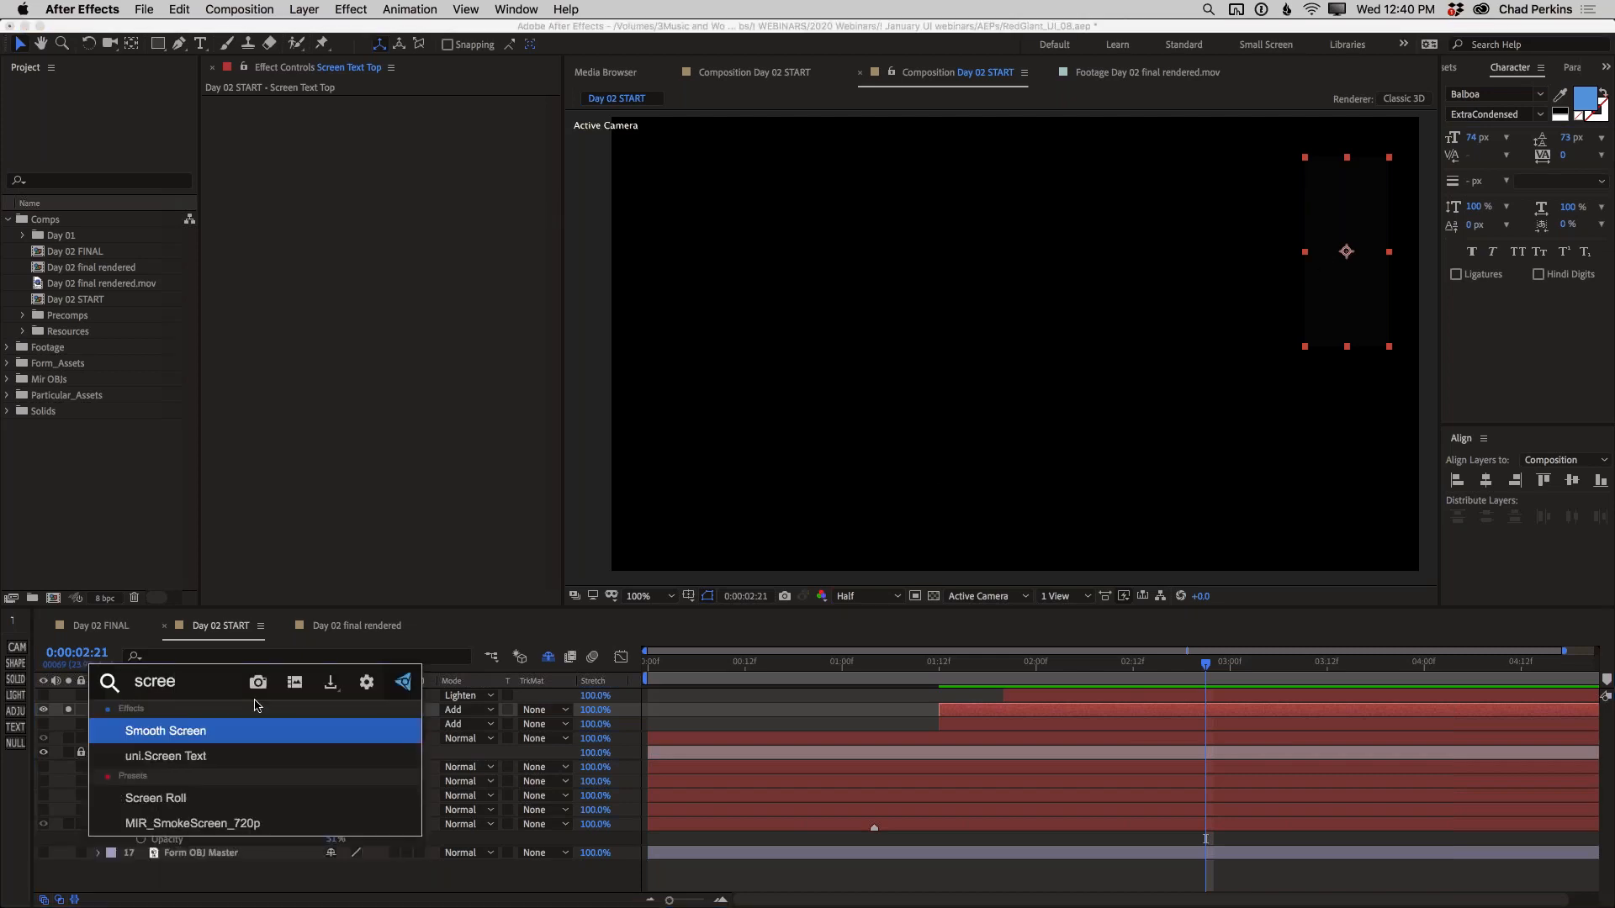
pyautogui.press('Down')
pyautogui.press('Return')
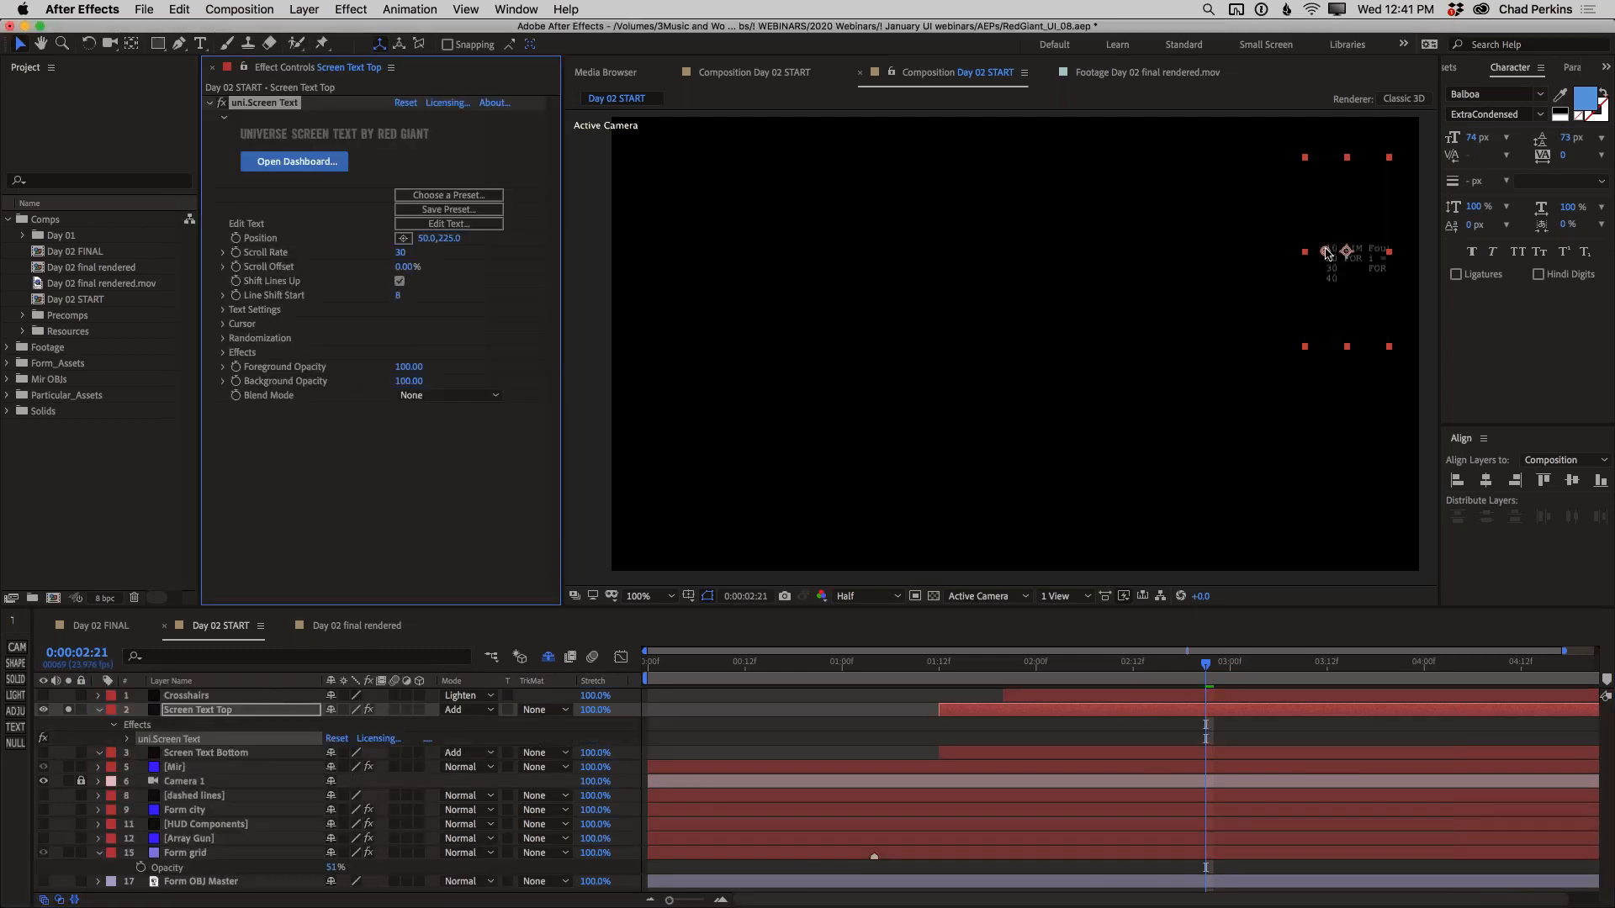
pyautogui.moveTo(1326, 252); pyautogui.dragTo(1308, 252)
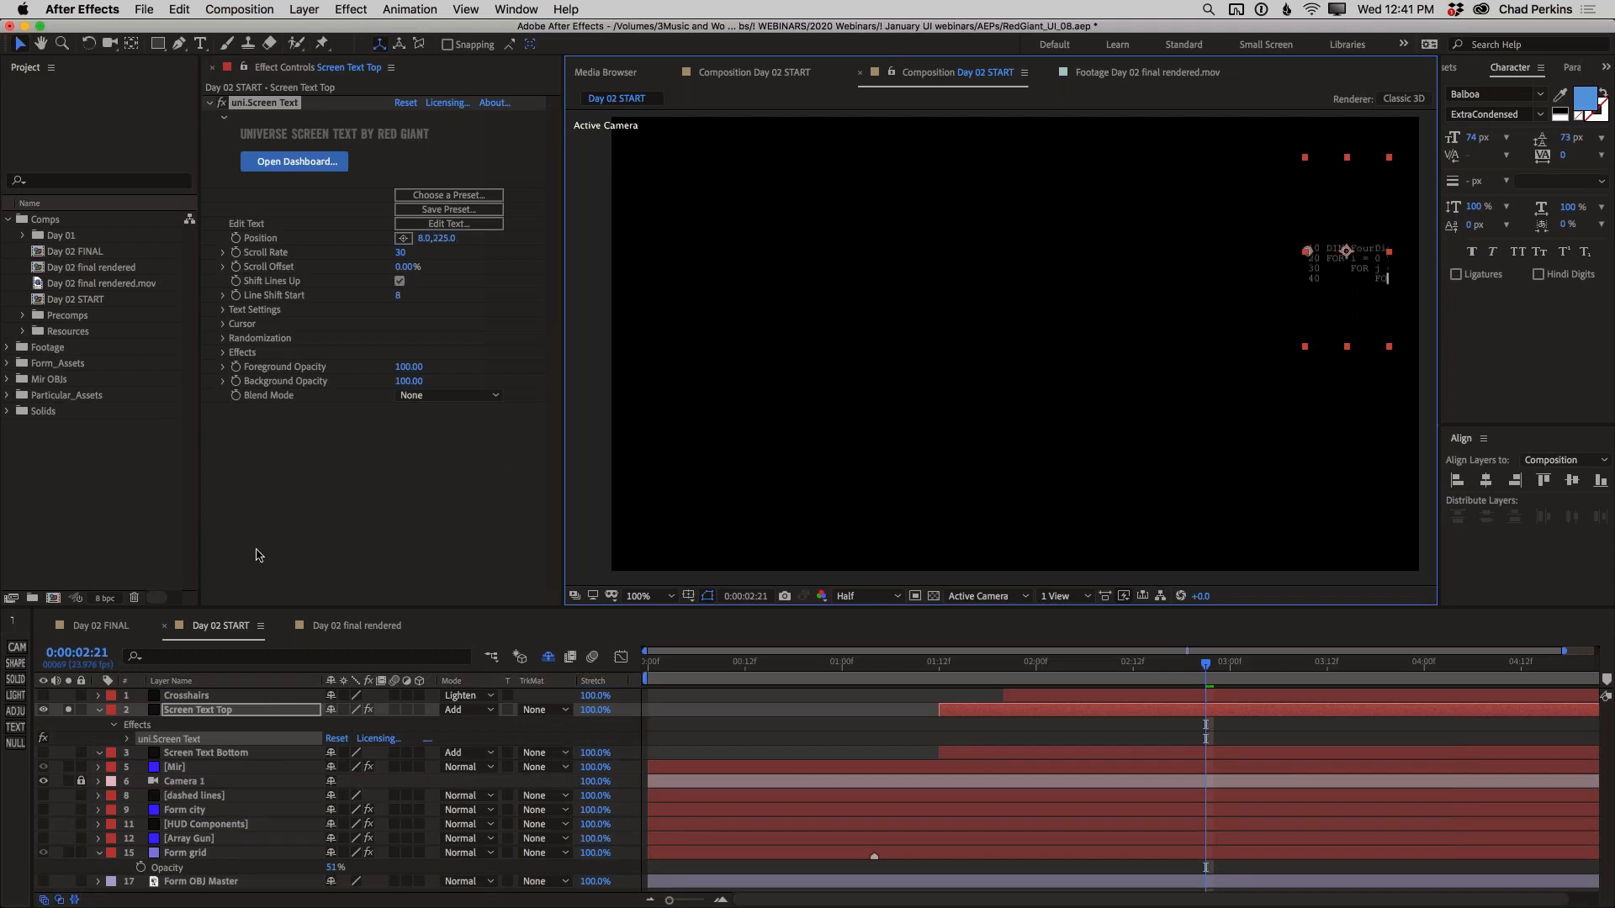
# Examine the Text Samples presets available for the Screen Text effect
pyautogui.click(456, 196)
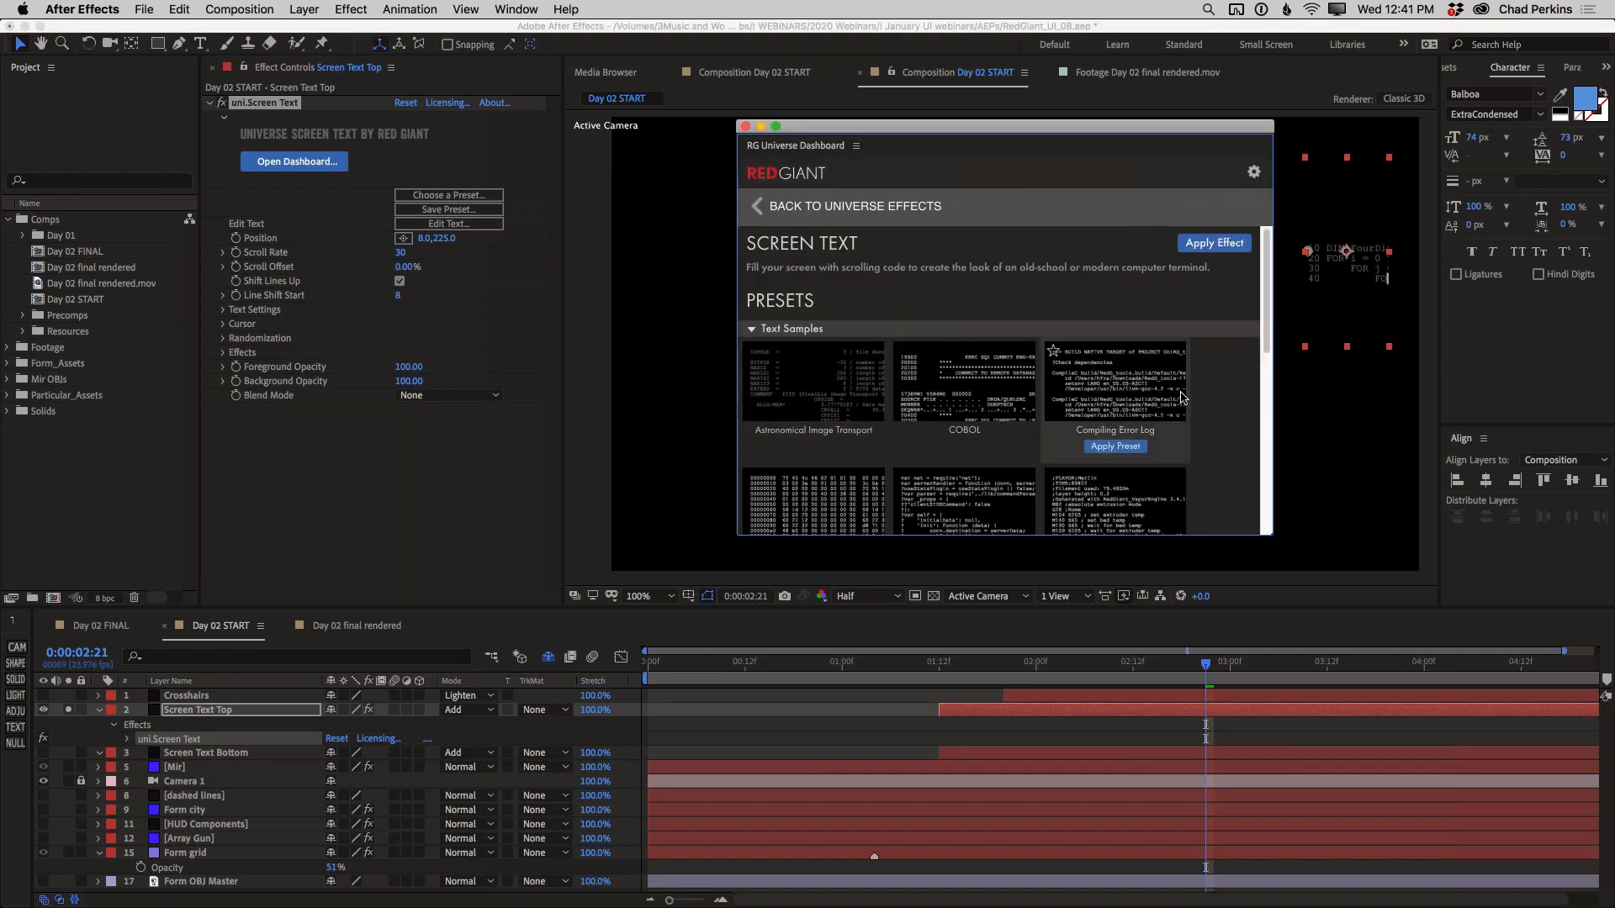
pyautogui.scroll(-1, 1181, 398)
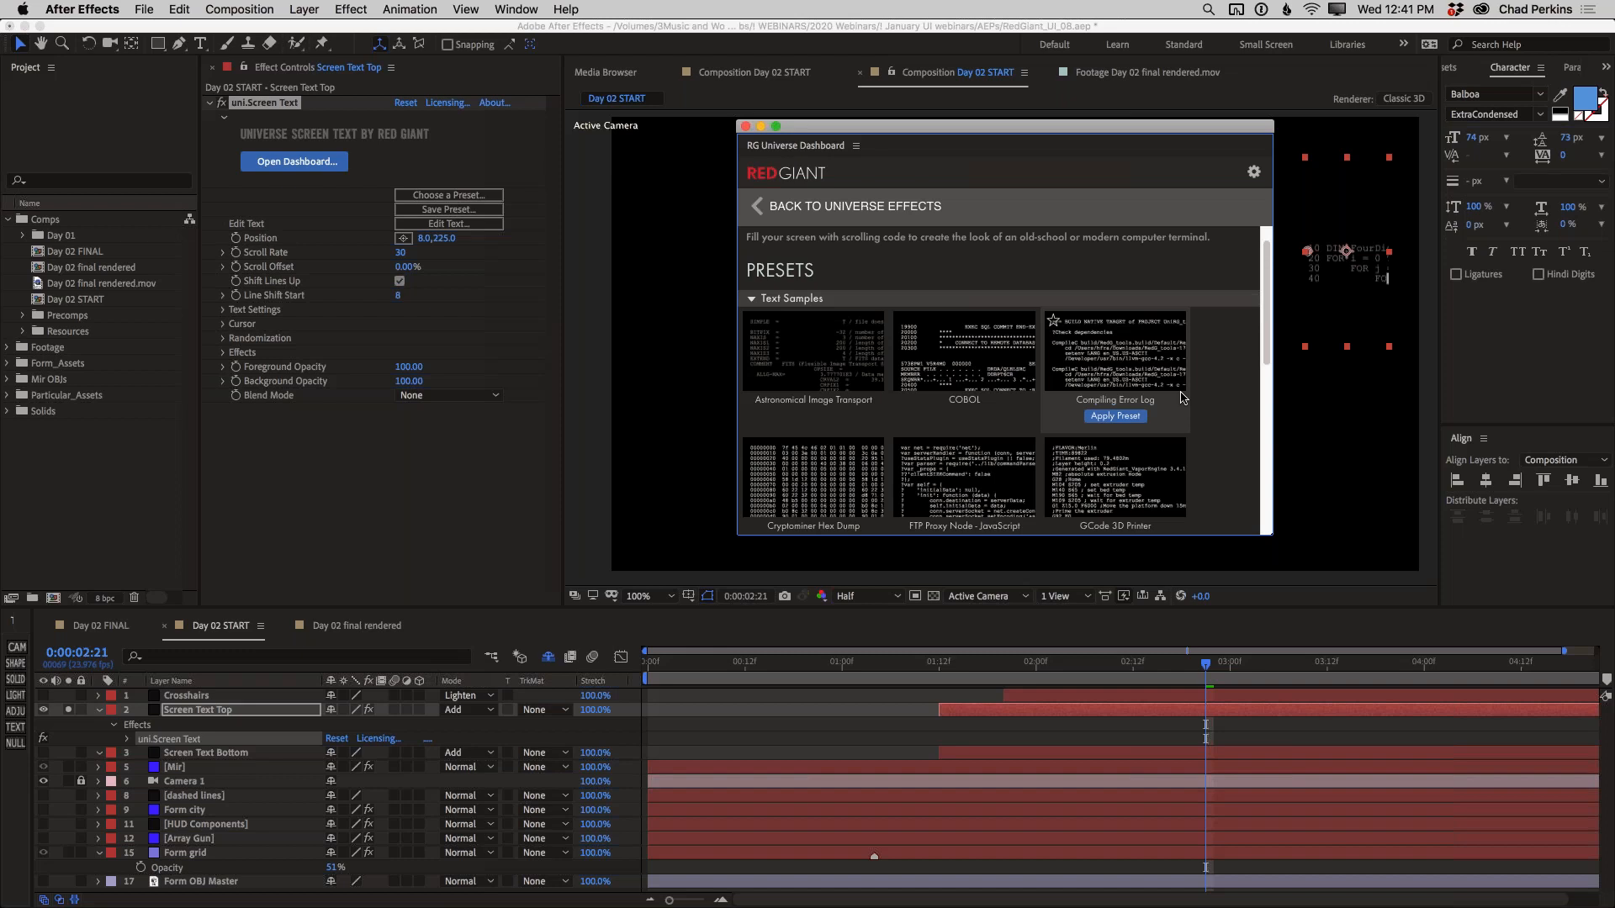
pyautogui.scroll(-2, 1210, 395)
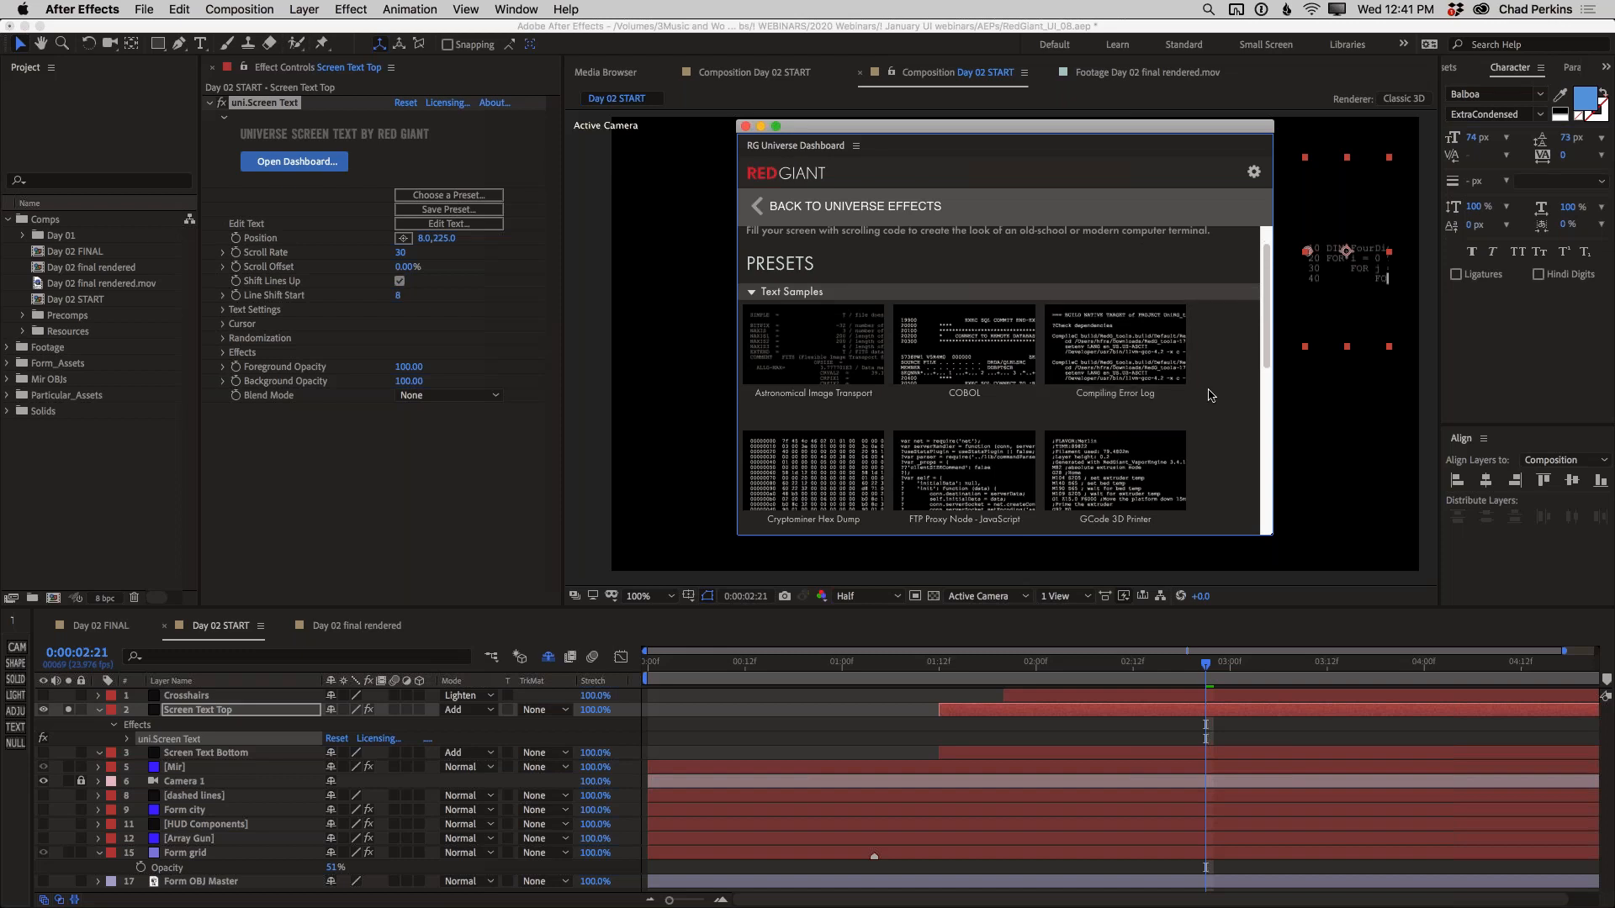
pyautogui.scroll(-1, 1212, 395)
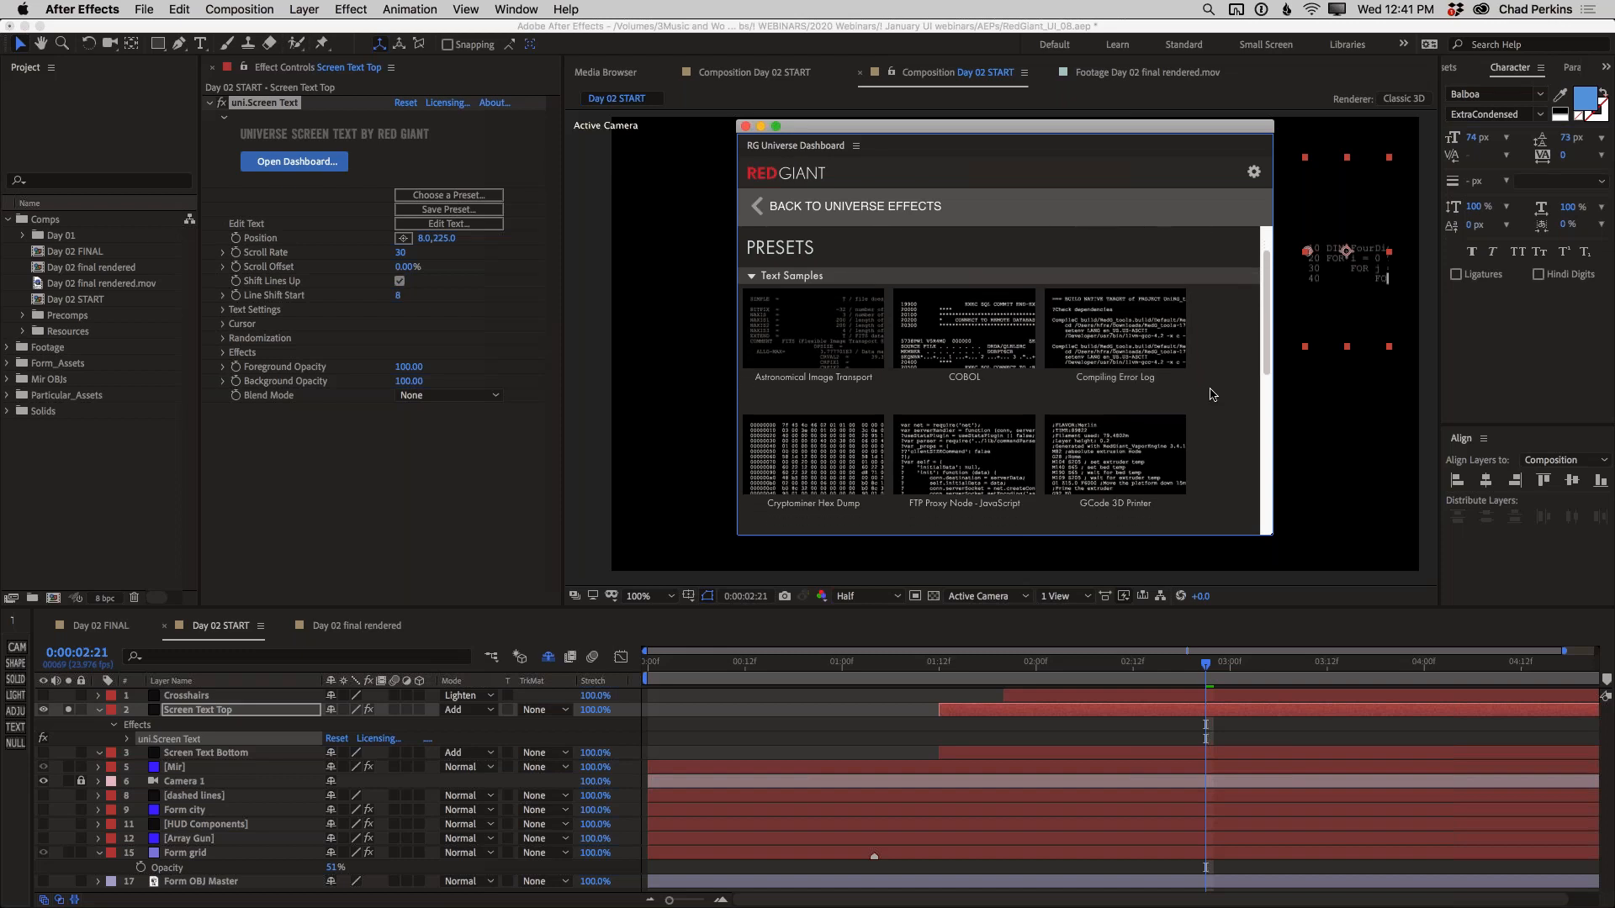
pyautogui.scroll(-1, 1212, 394)
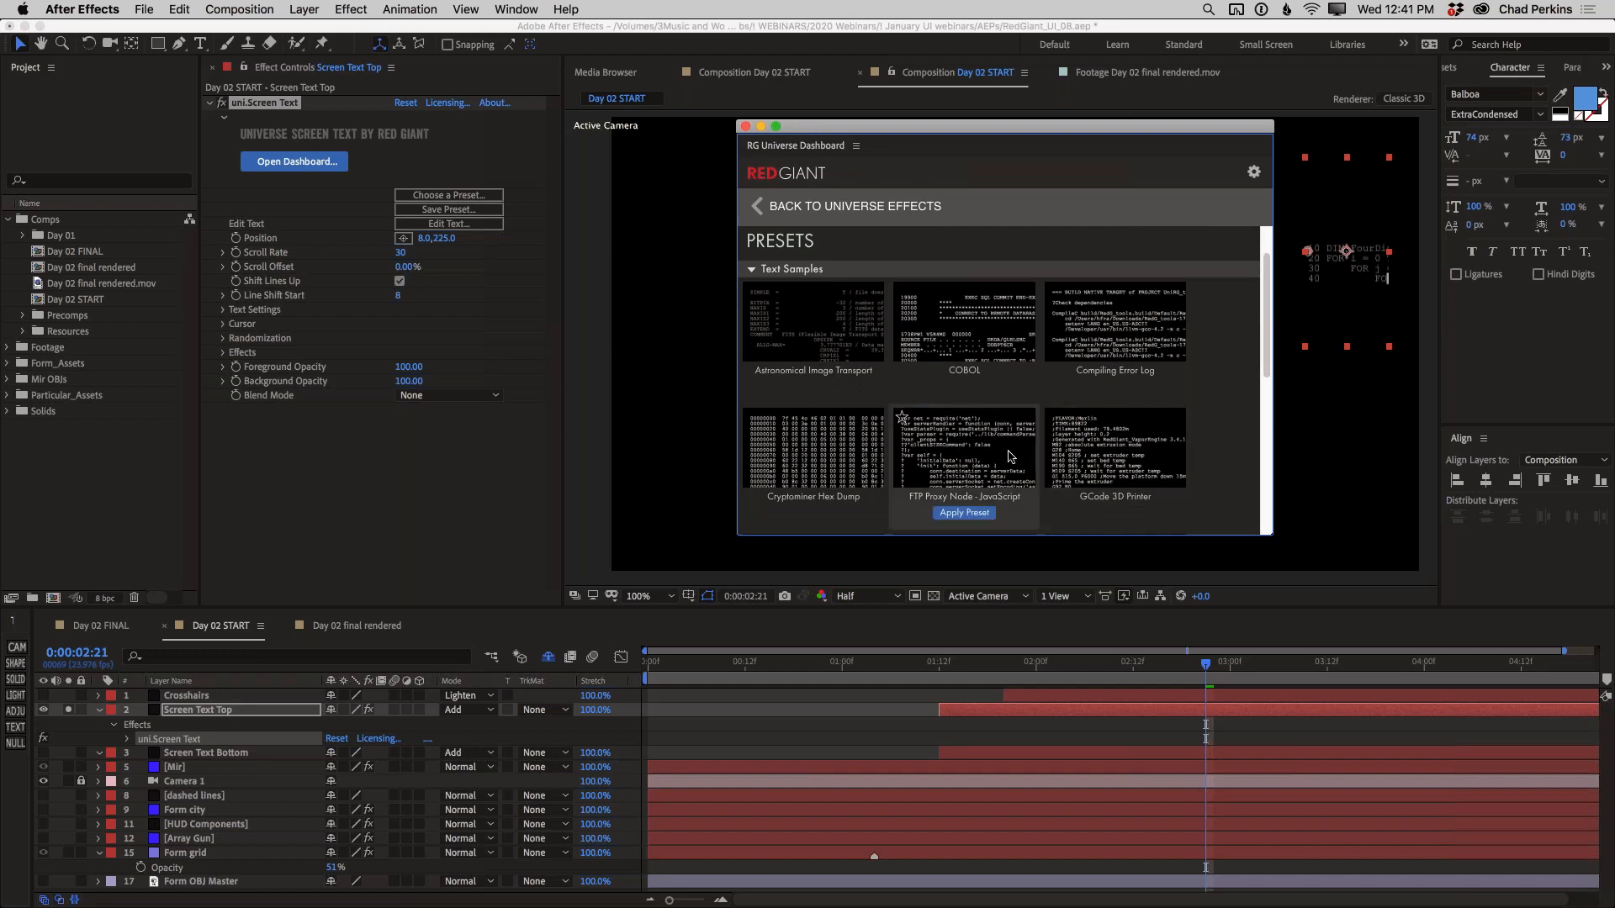
pyautogui.moveTo(858, 454)
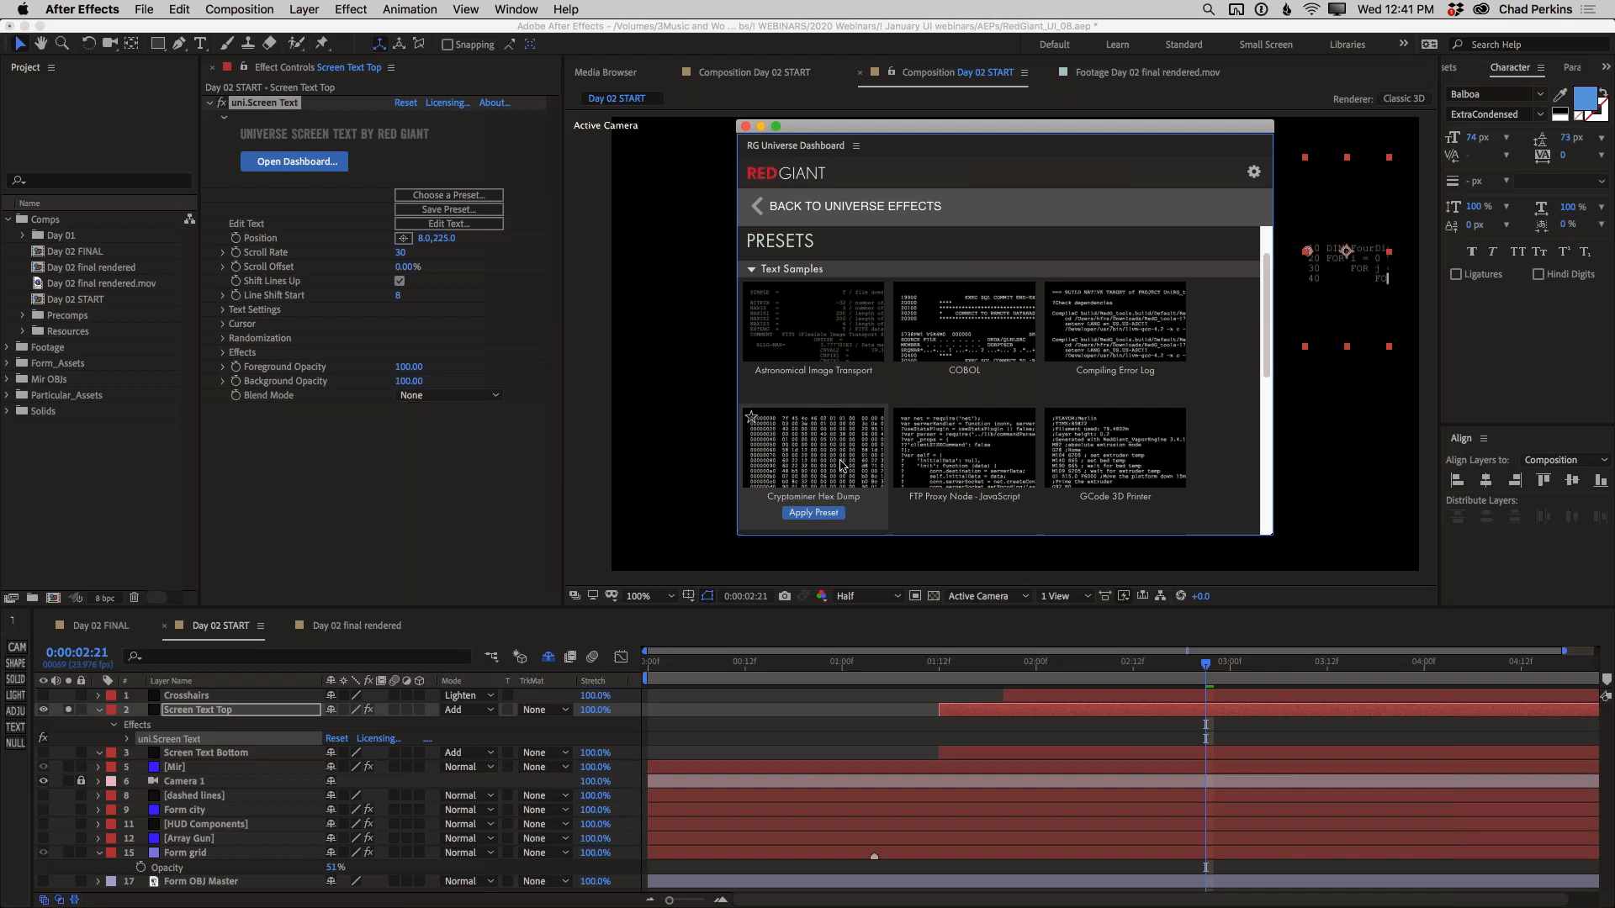
pyautogui.moveTo(972, 465)
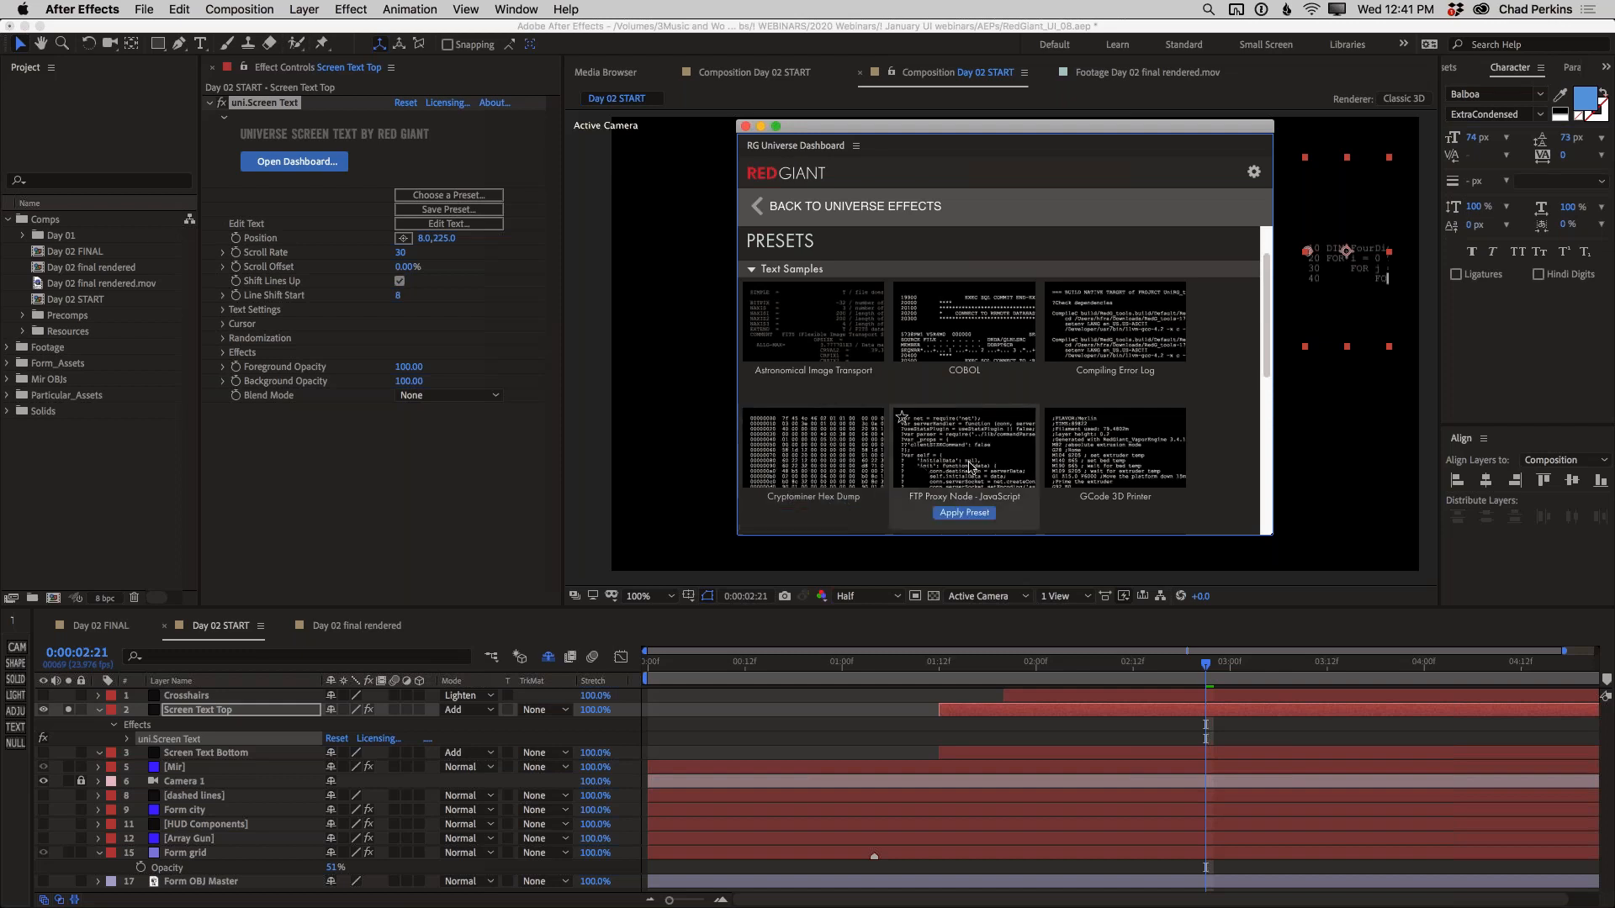
pyautogui.scroll(-3, 972, 465)
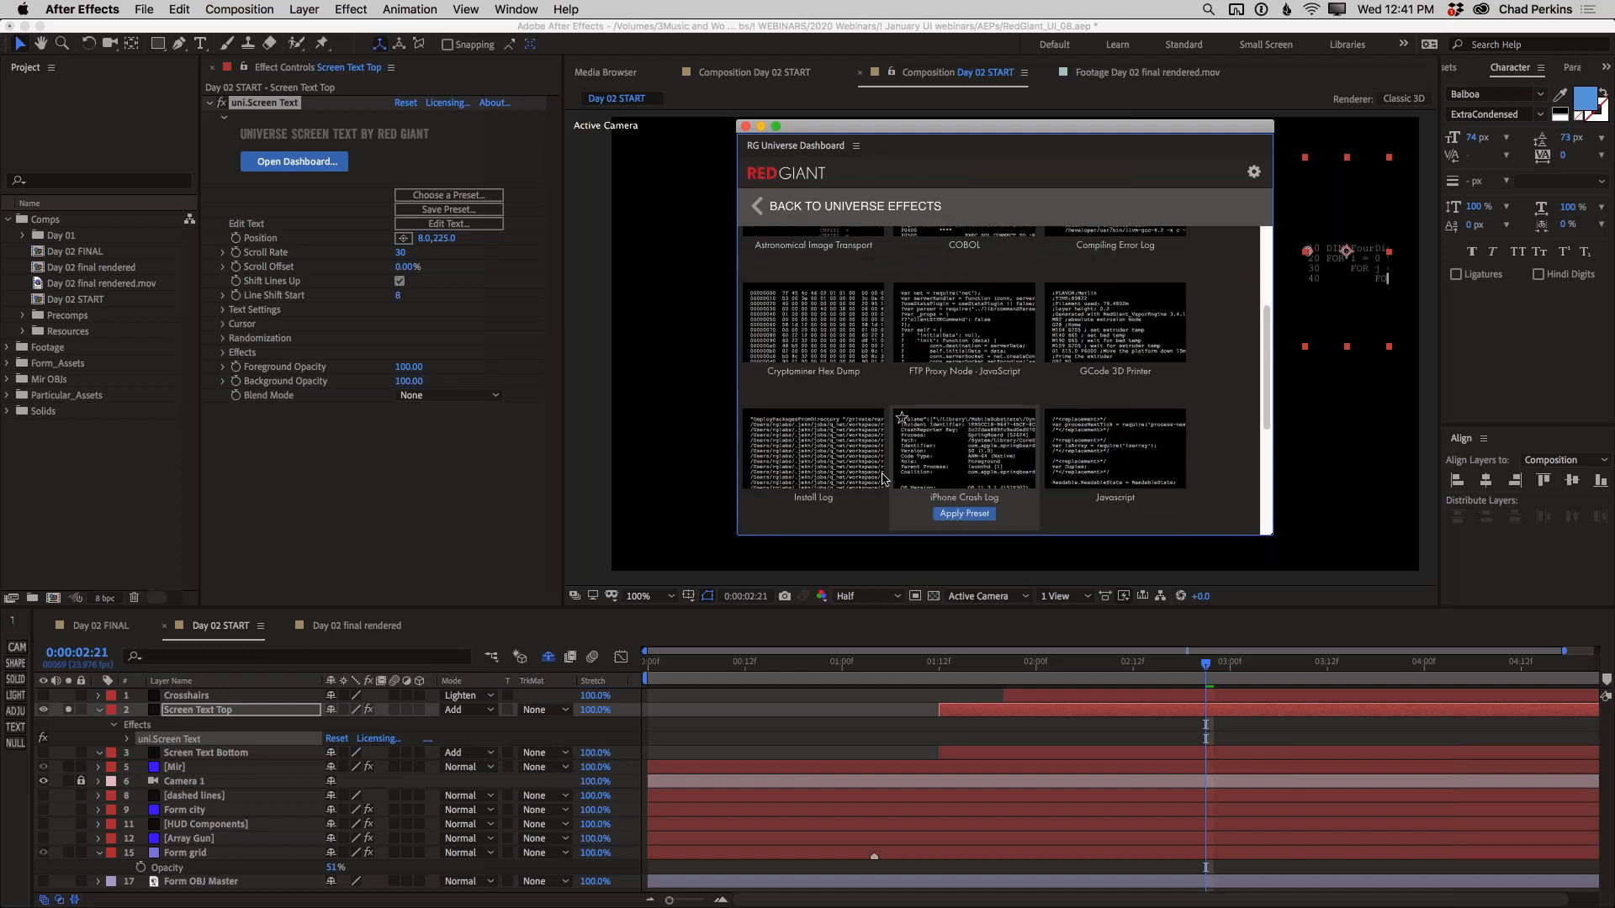
pyautogui.moveTo(798, 362)
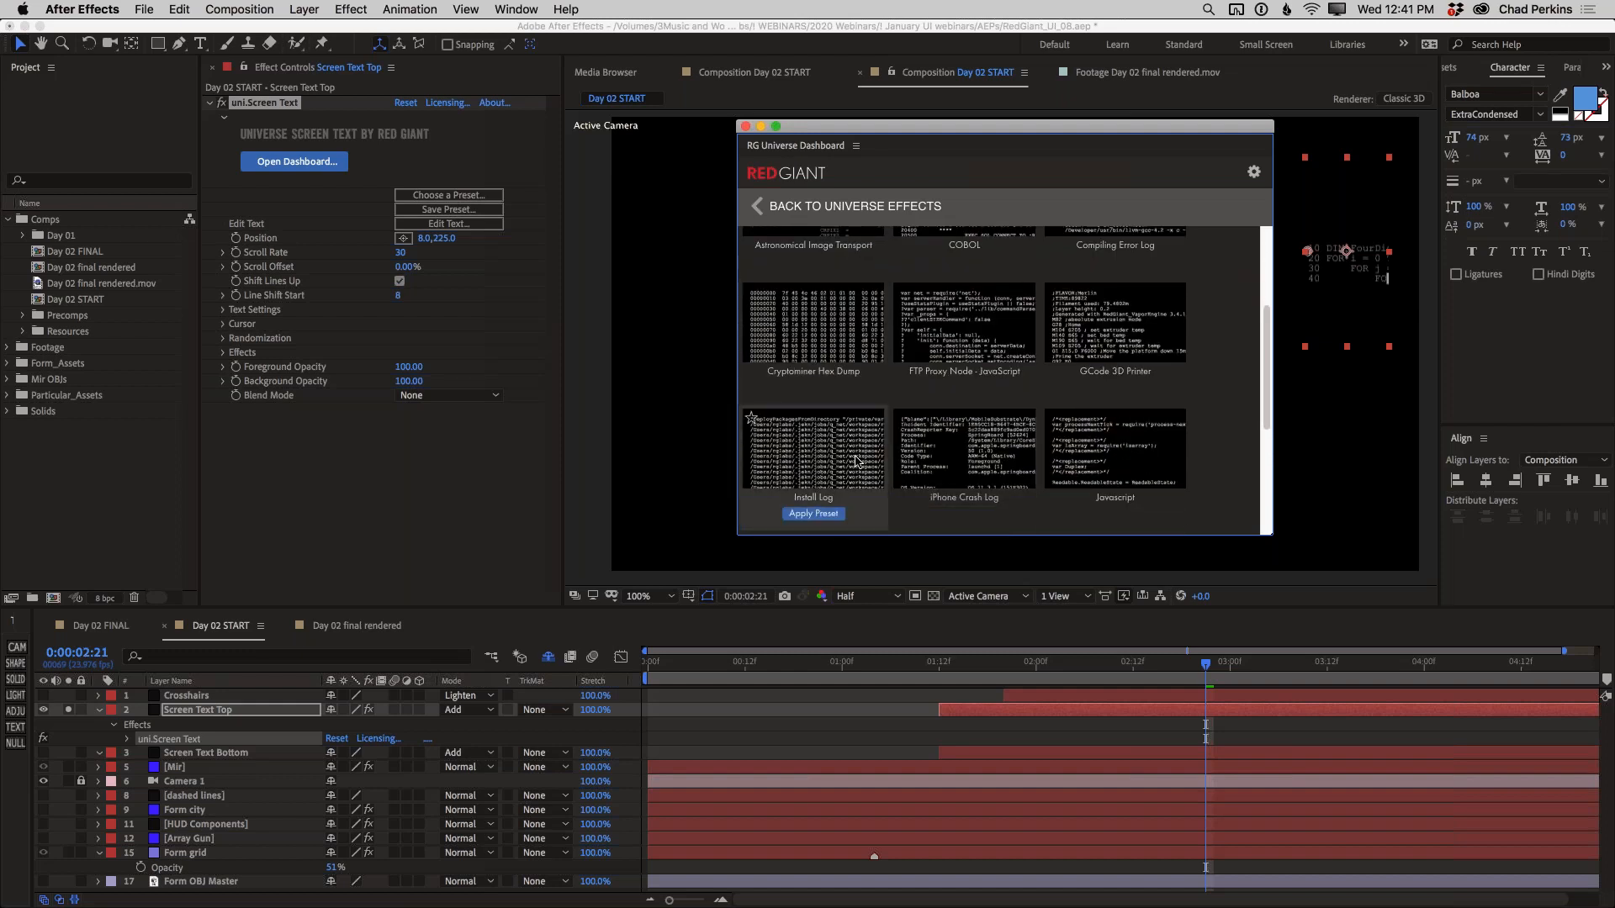
pyautogui.scroll(-1, 851, 458)
pyautogui.moveTo(1009, 446)
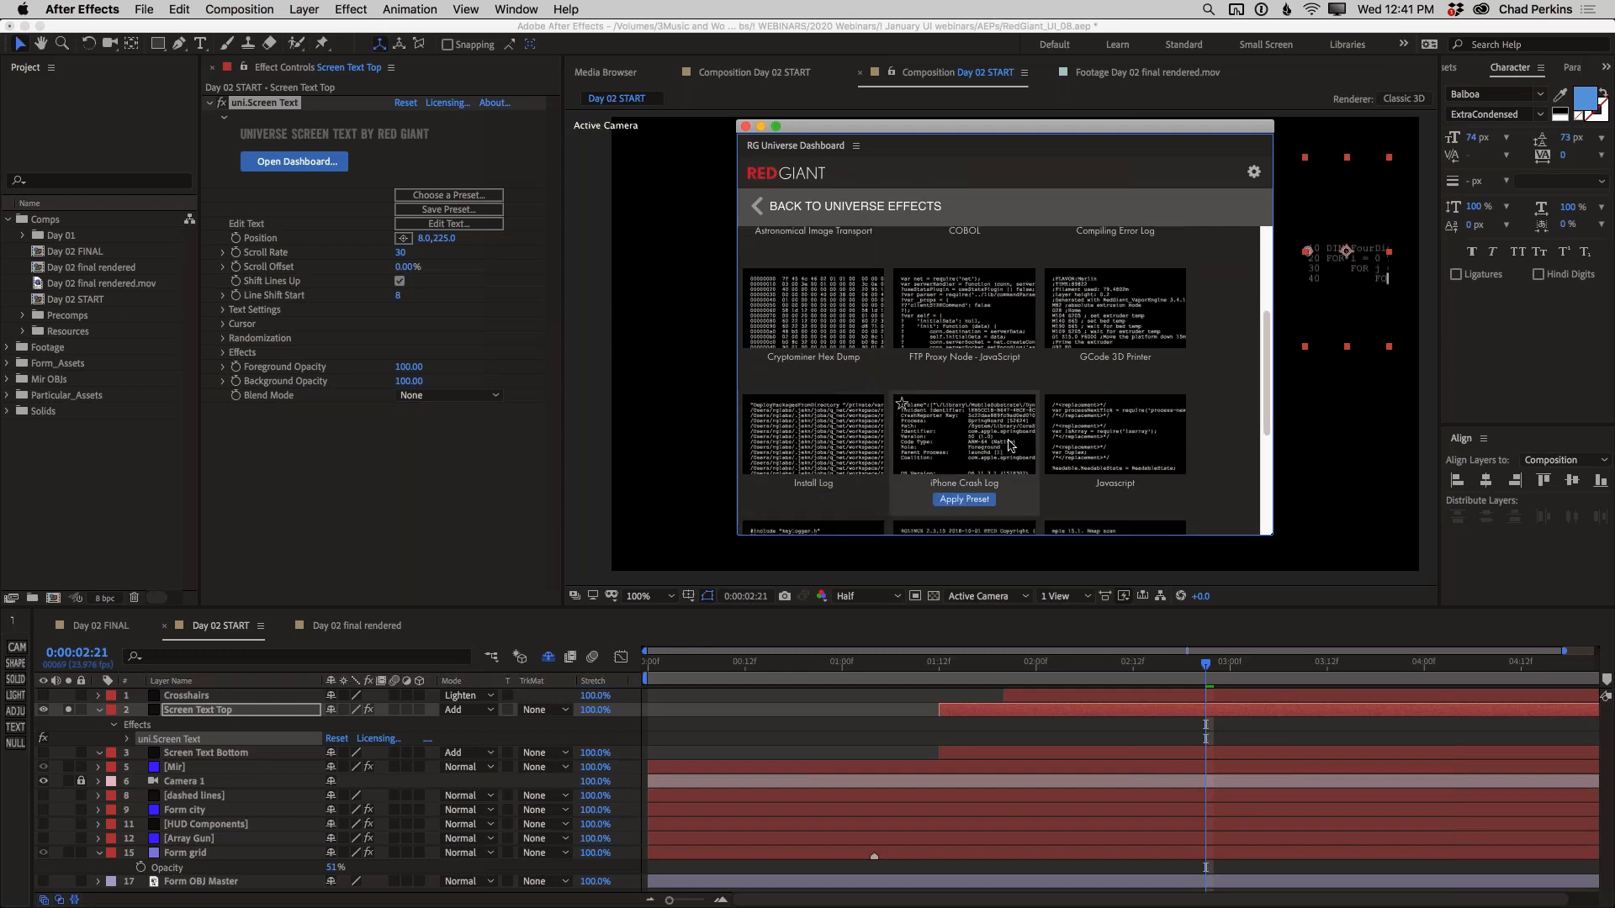
pyautogui.scroll(-1, 1001, 443)
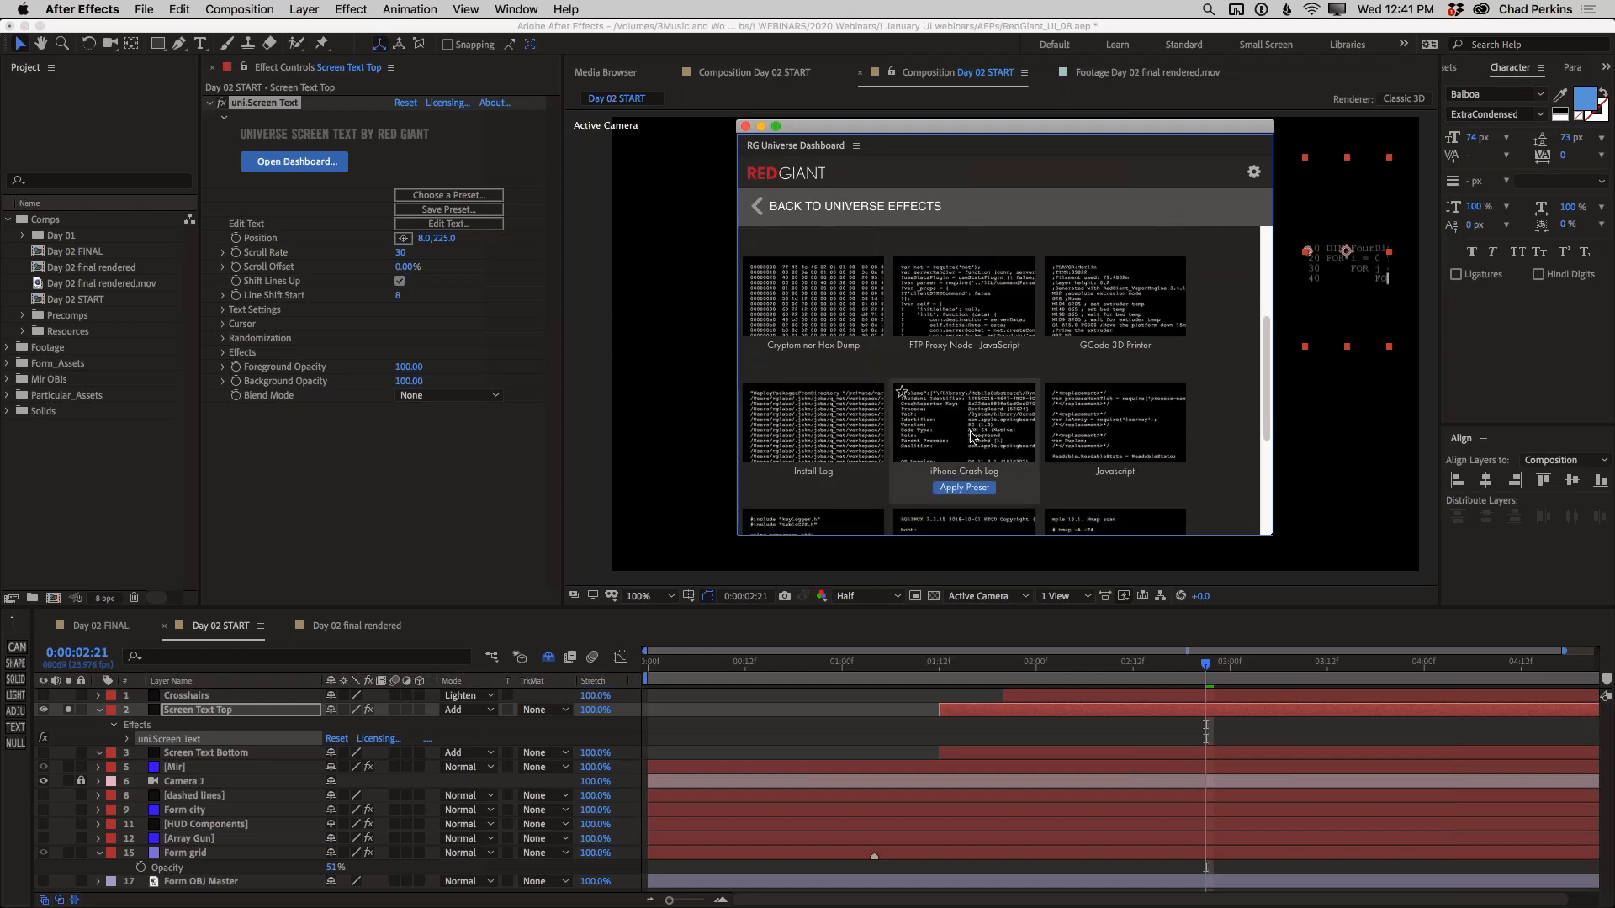
pyautogui.moveTo(1115, 425)
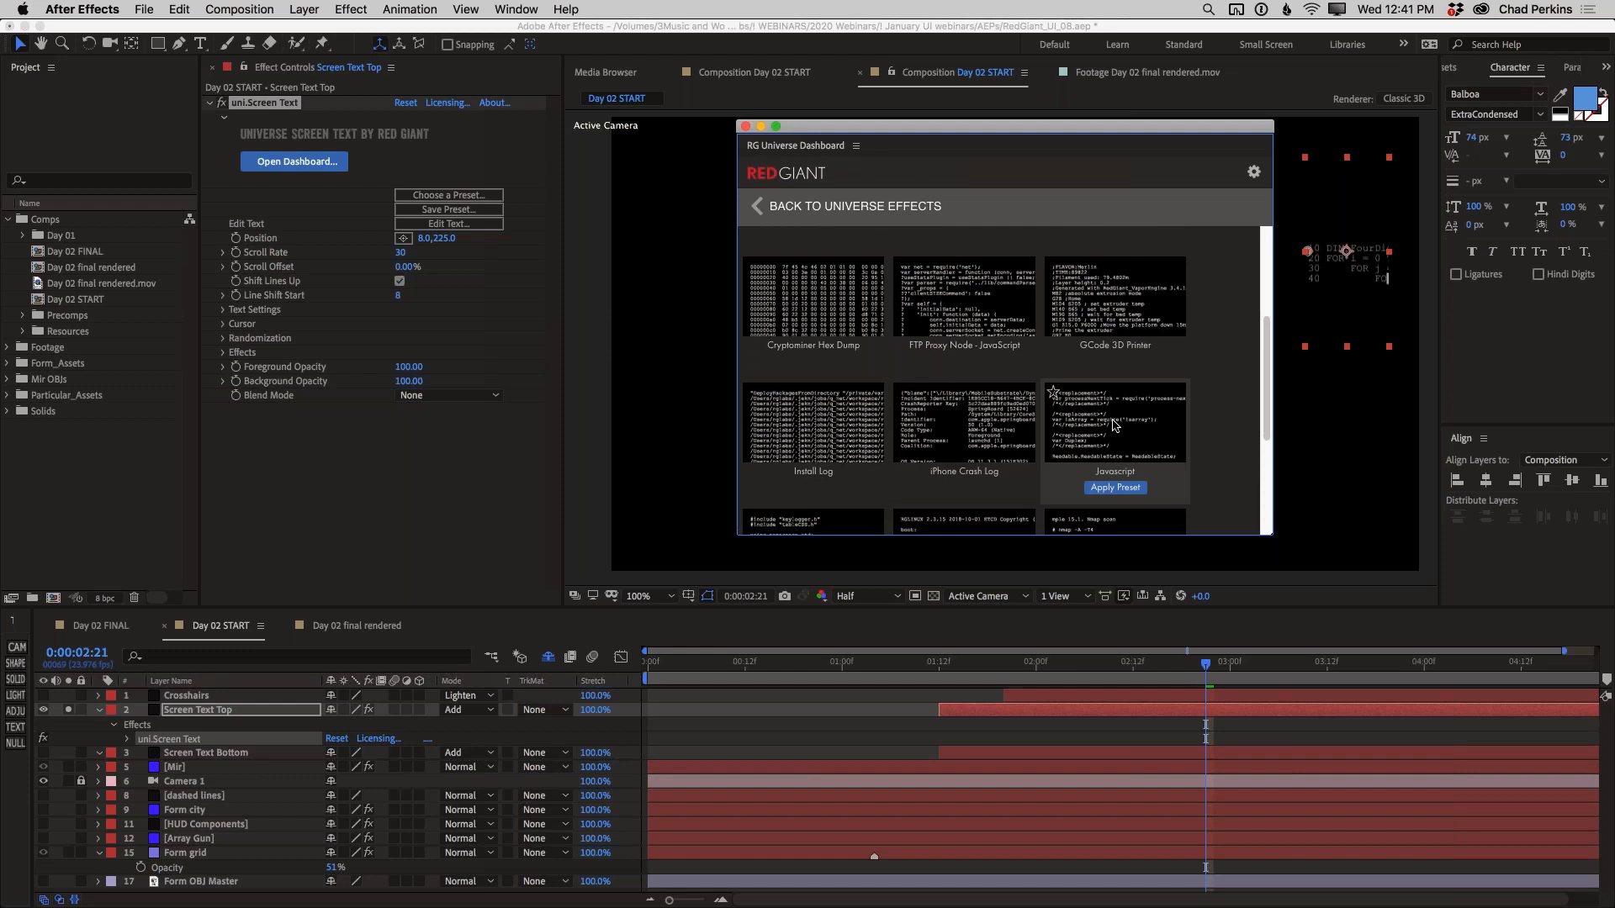
pyautogui.scroll(-6, 1112, 424)
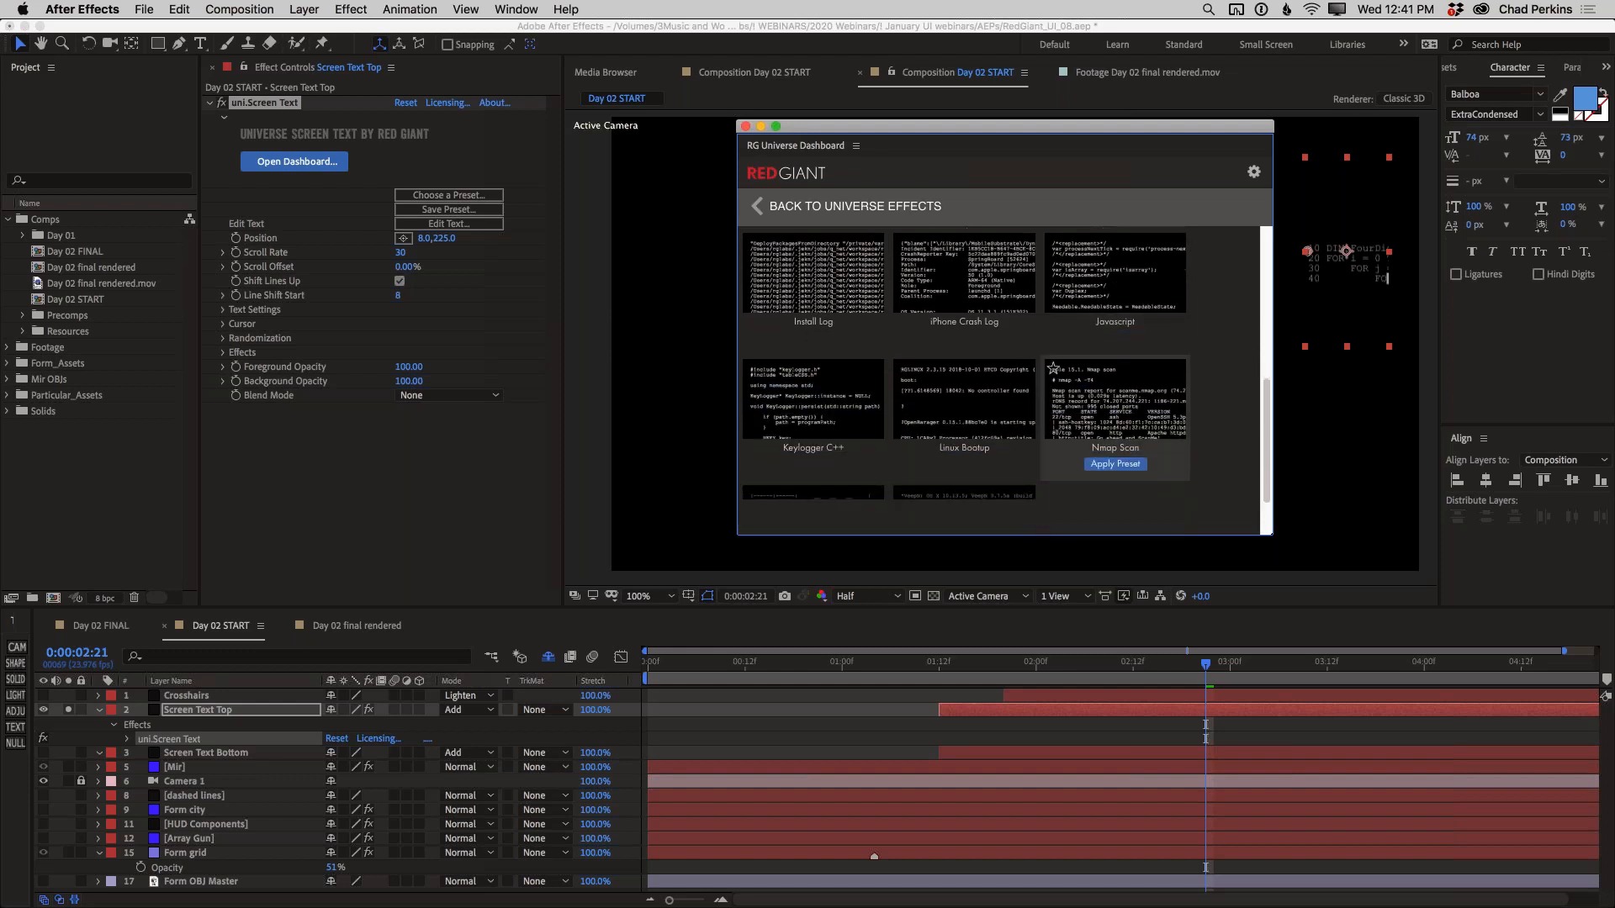
pyautogui.scroll(-3, 1113, 425)
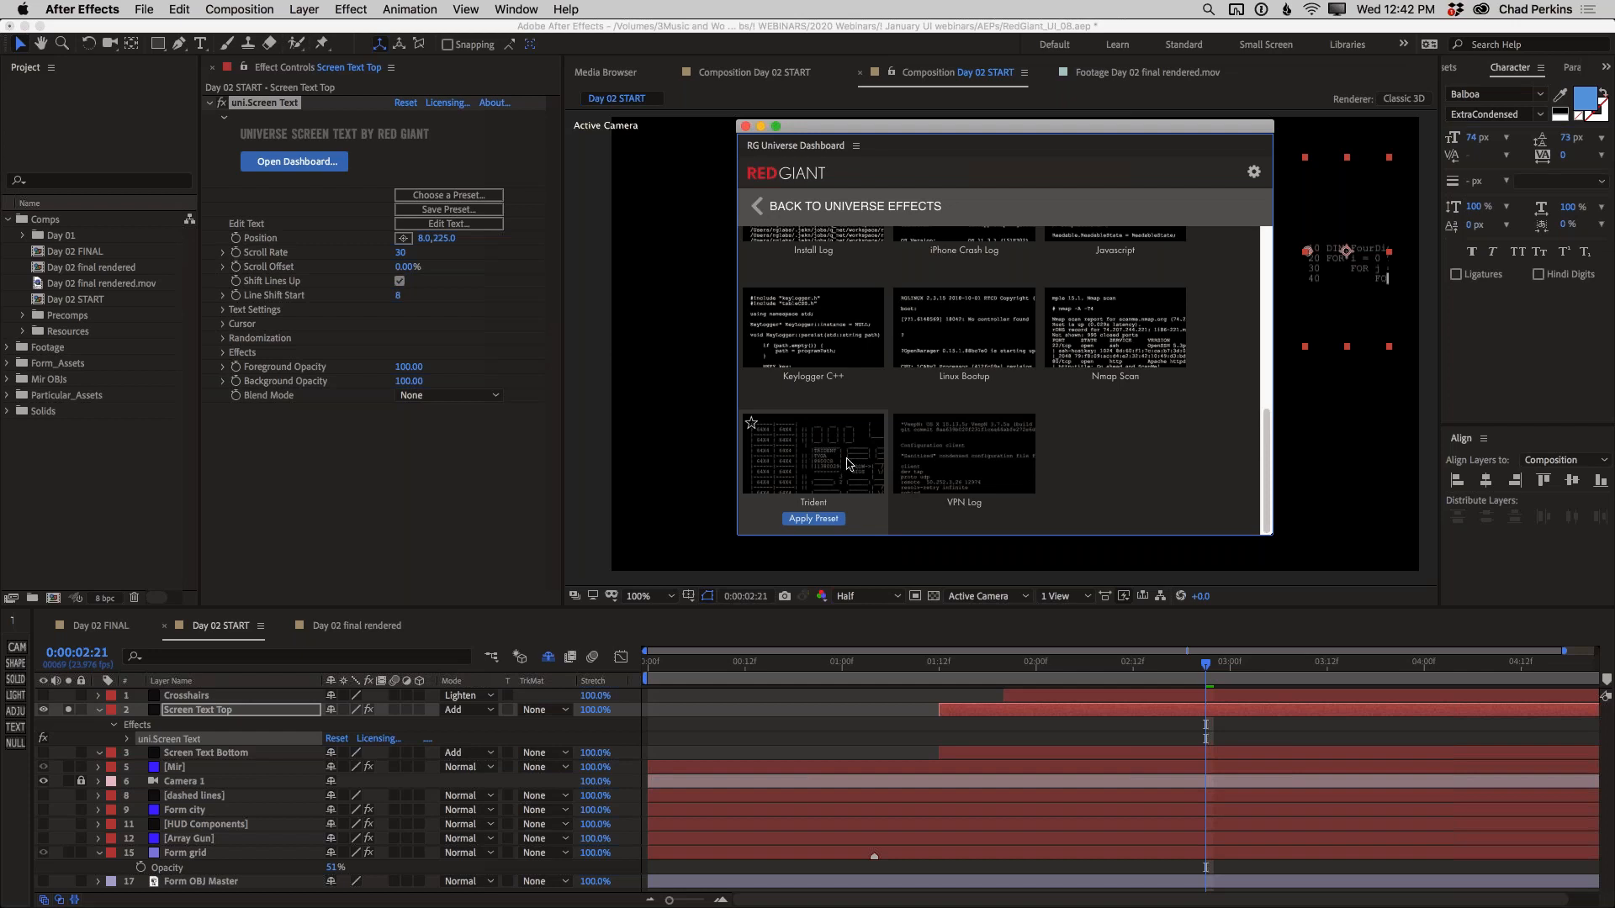
# Apply the FTP Proxy Node - JavaScript preset to the Screen Text effect and close the preset browser
pyautogui.scroll(3, 999, 446)
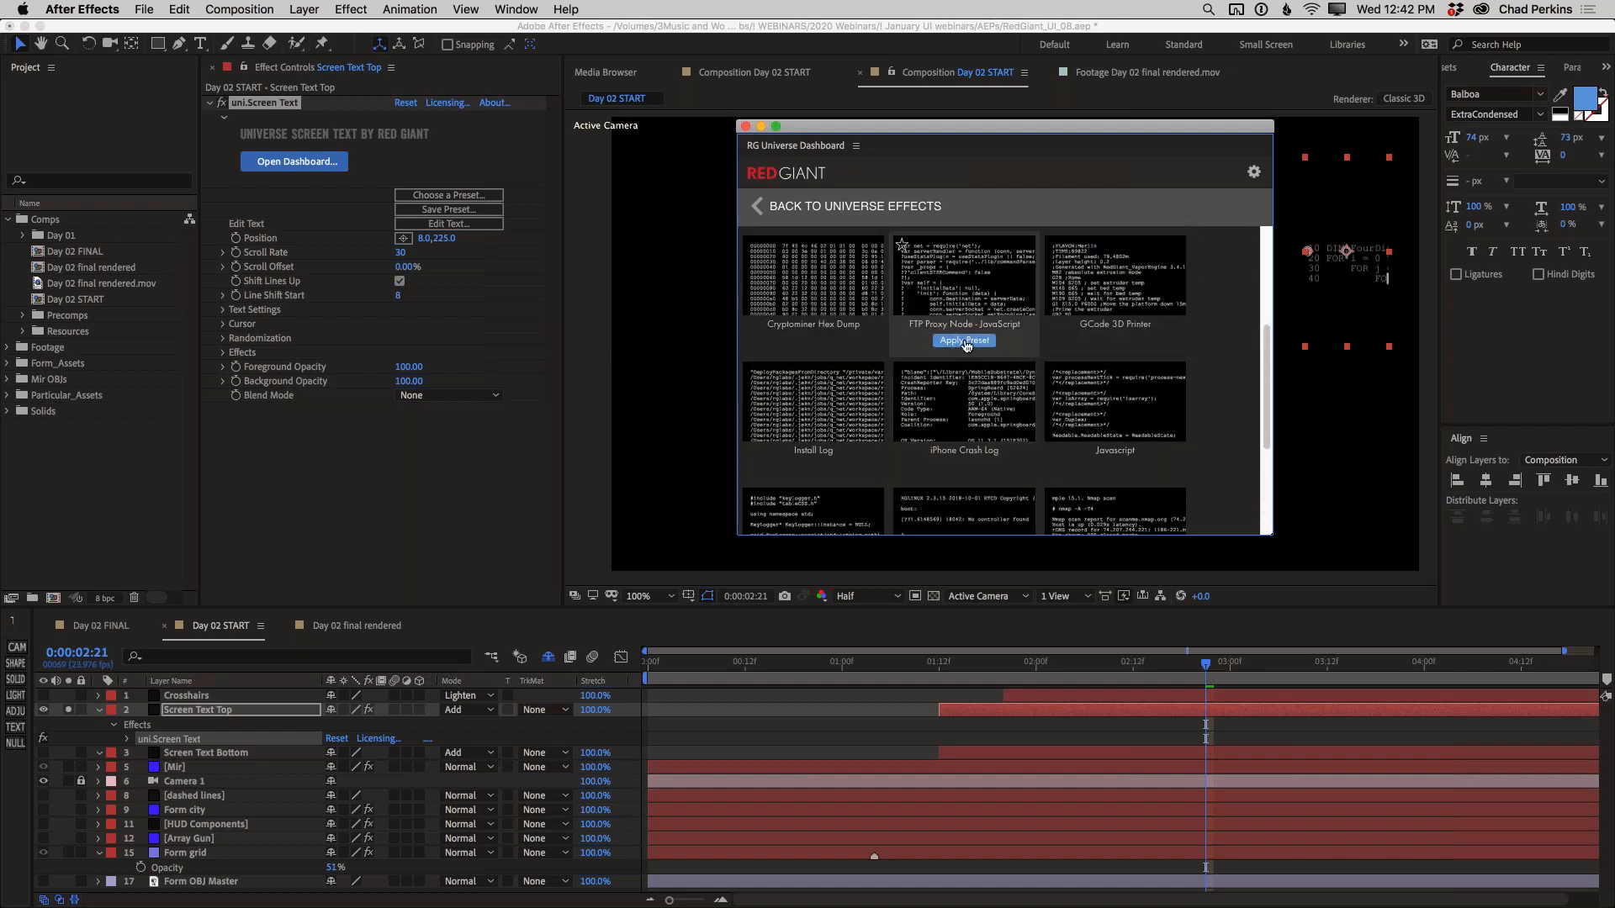
pyautogui.click(968, 341)
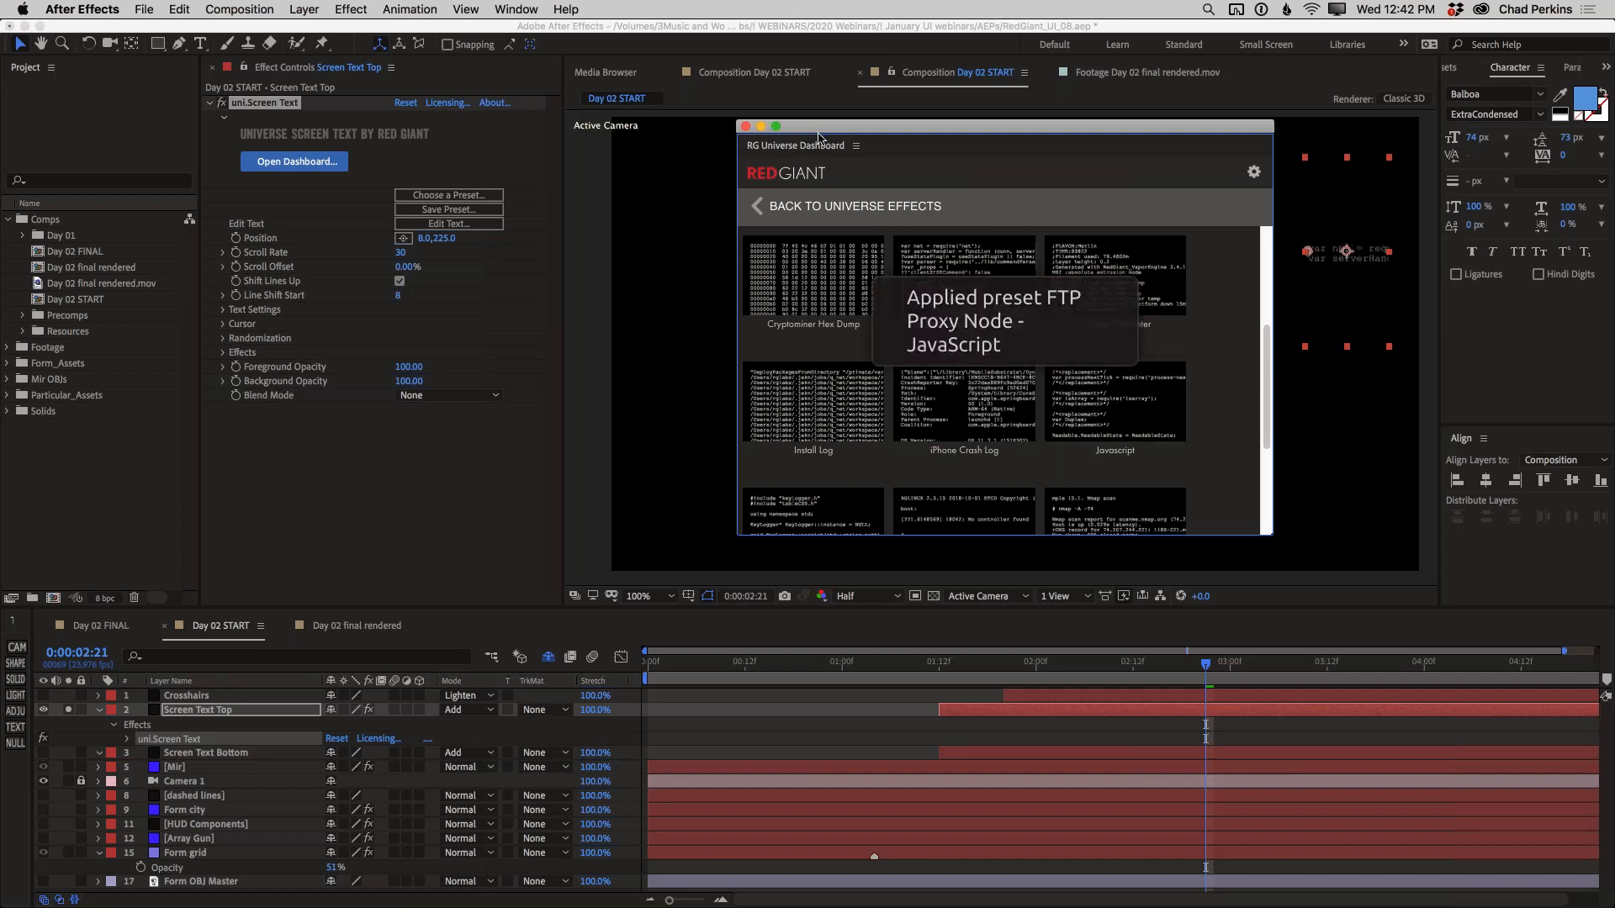
pyautogui.click(745, 127)
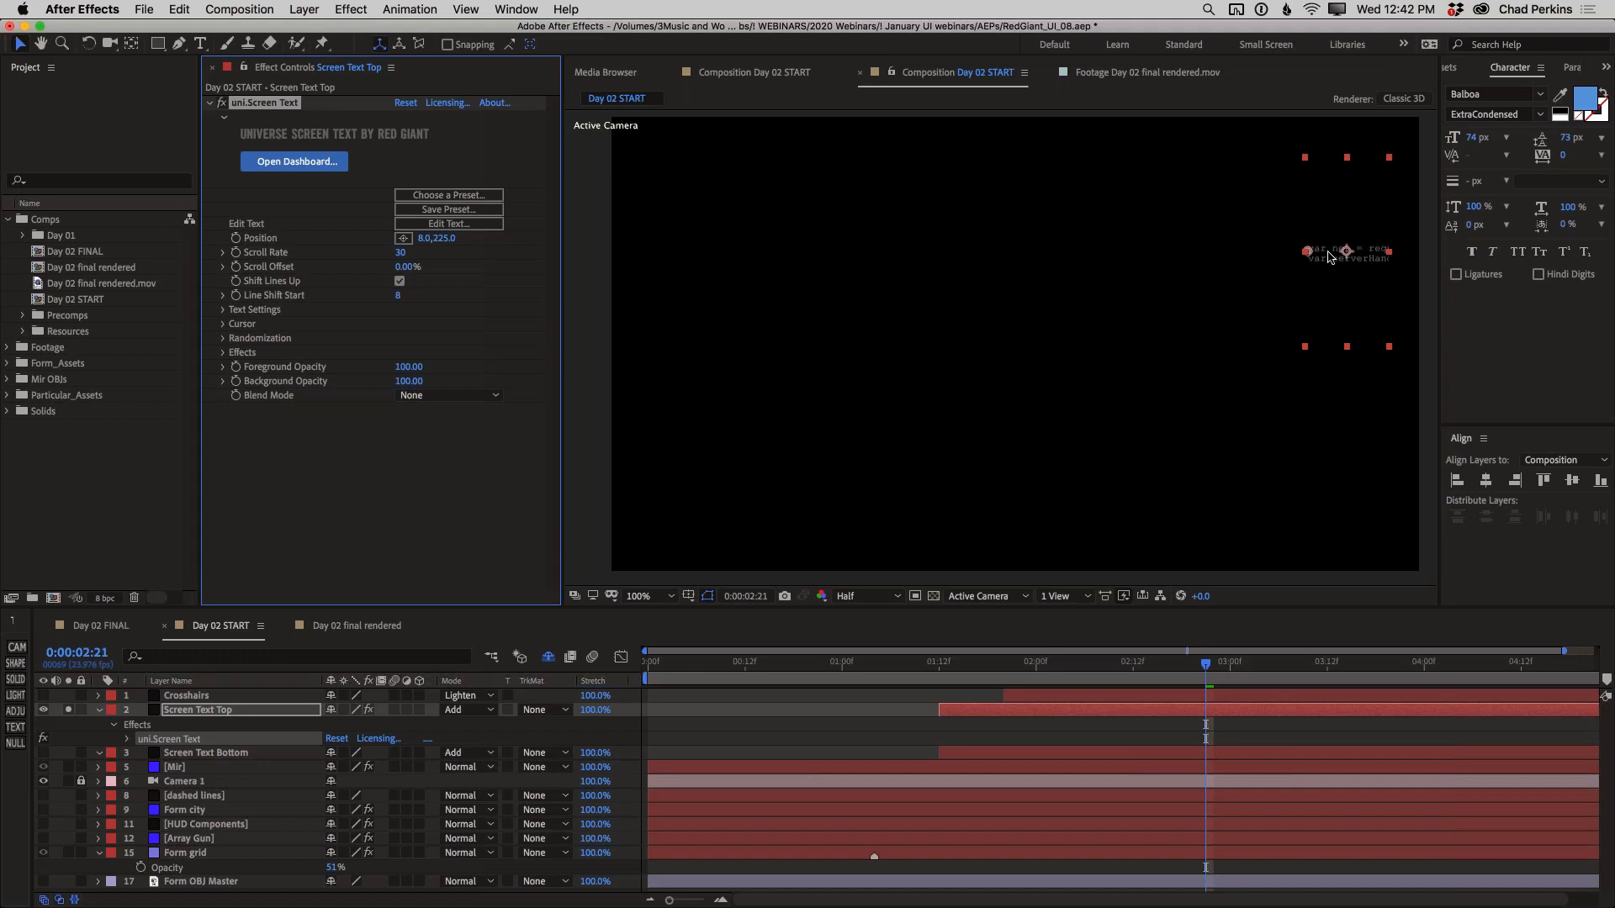
# Set the screen text's font size to 8 and its Scroll Offset to 18%
pyautogui.click(224, 310)
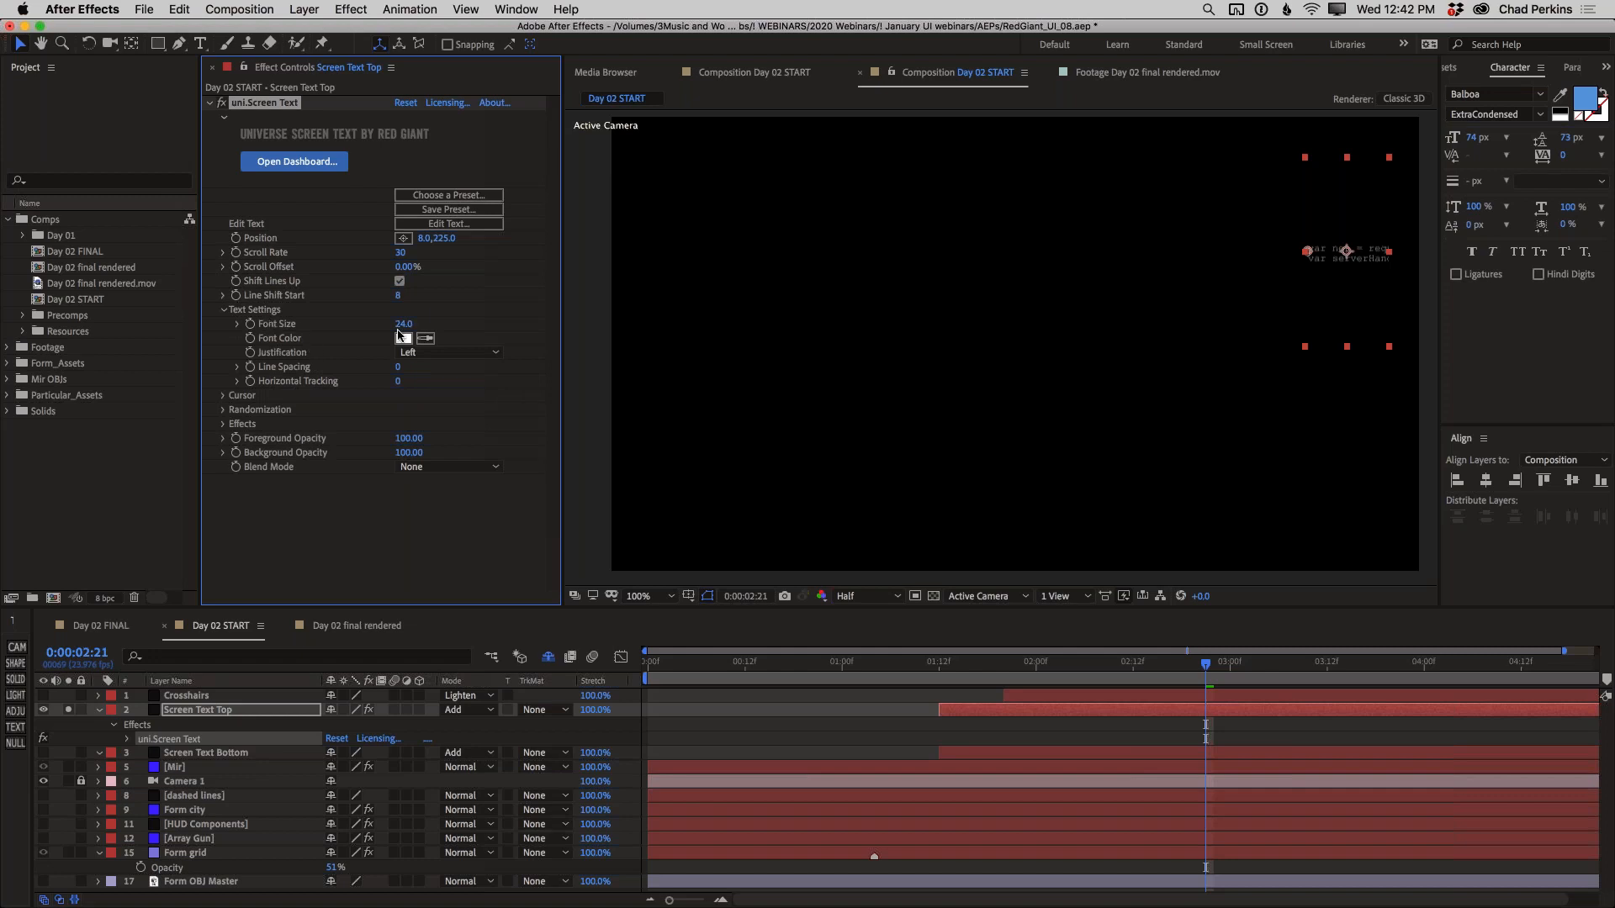
pyautogui.click(404, 325)
pyautogui.press('Return')
pyautogui.click(402, 325)
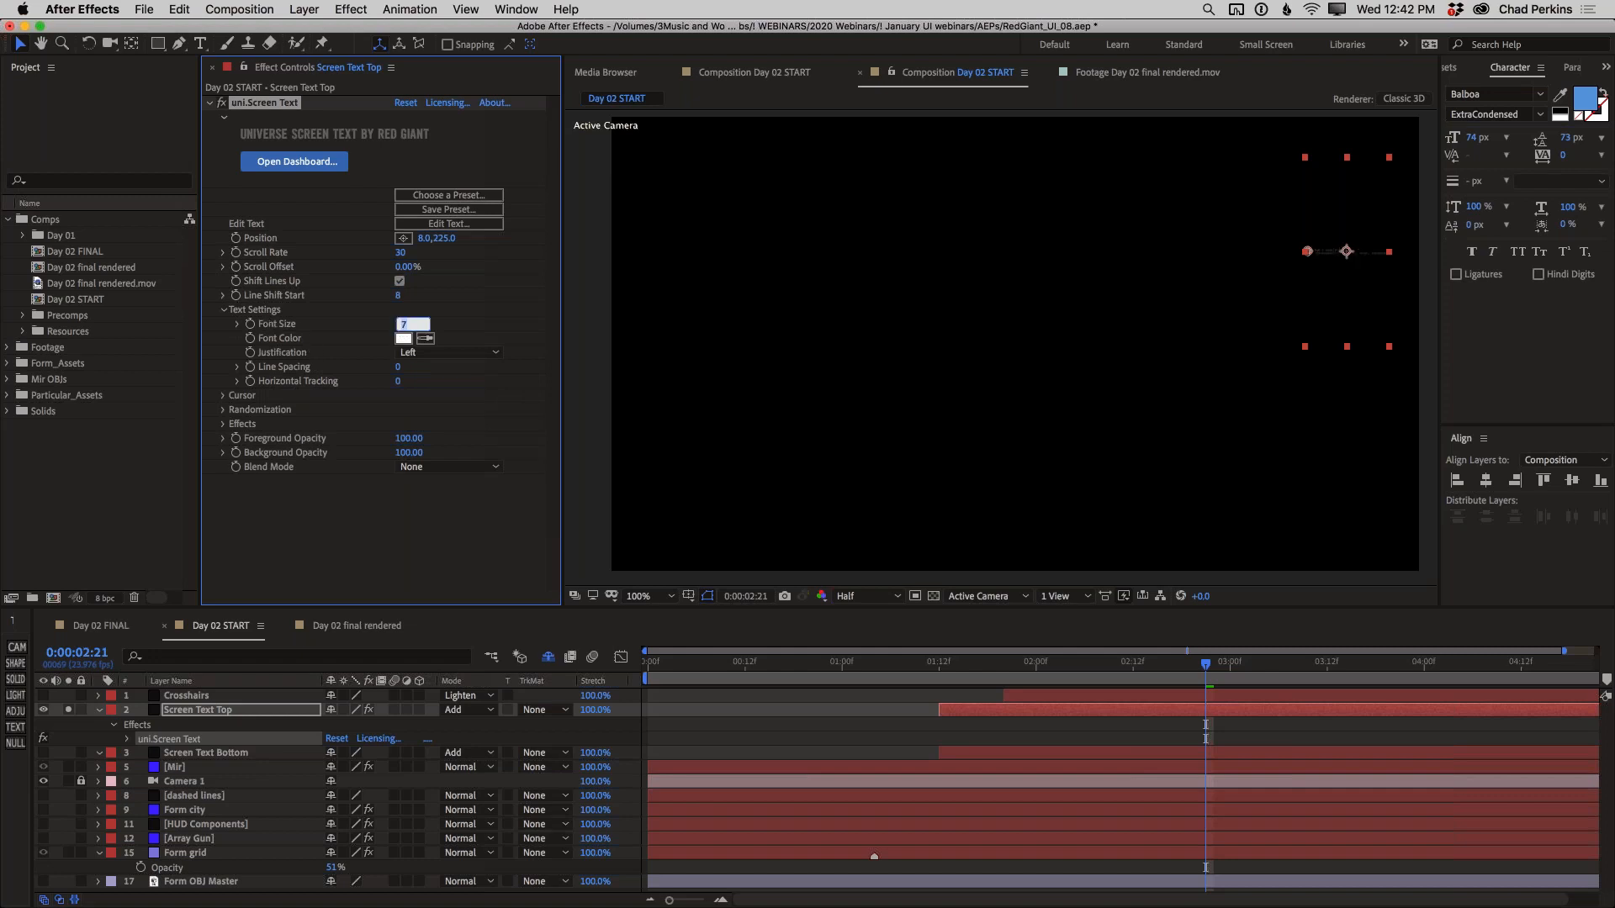
pyautogui.write('8')
pyautogui.press('Return')
pyautogui.moveTo(391, 267); pyautogui.dragTo(419, 267)
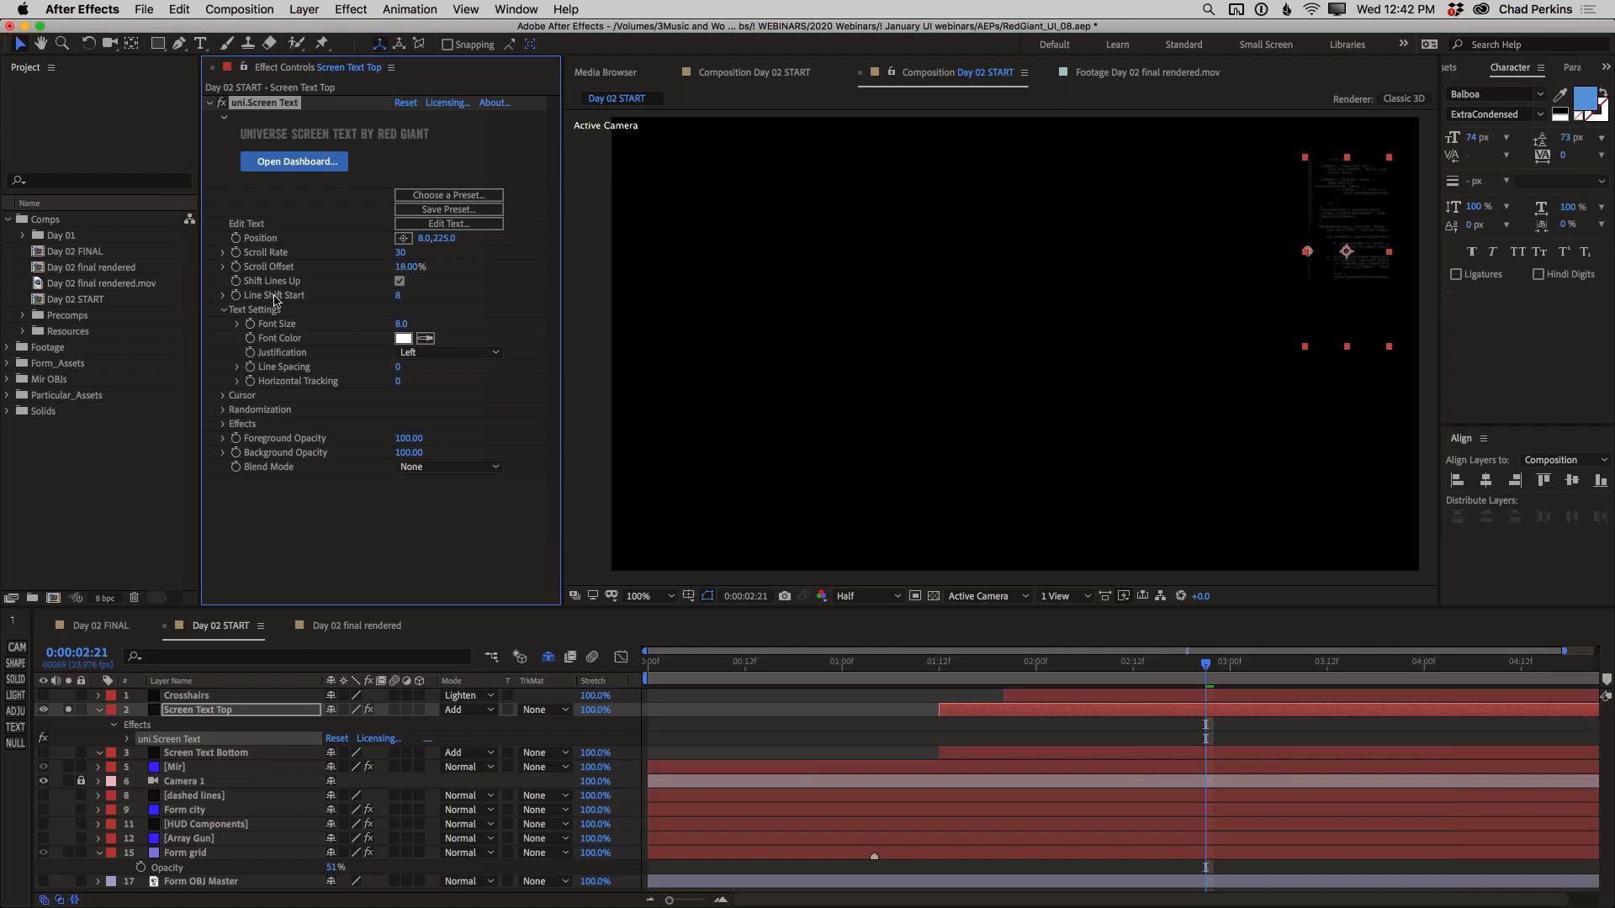
# Try a Line Shift Start of 39 and preview the scrolling text from the start of the composition
pyautogui.moveTo(402, 296); pyautogui.dragTo(429, 302)
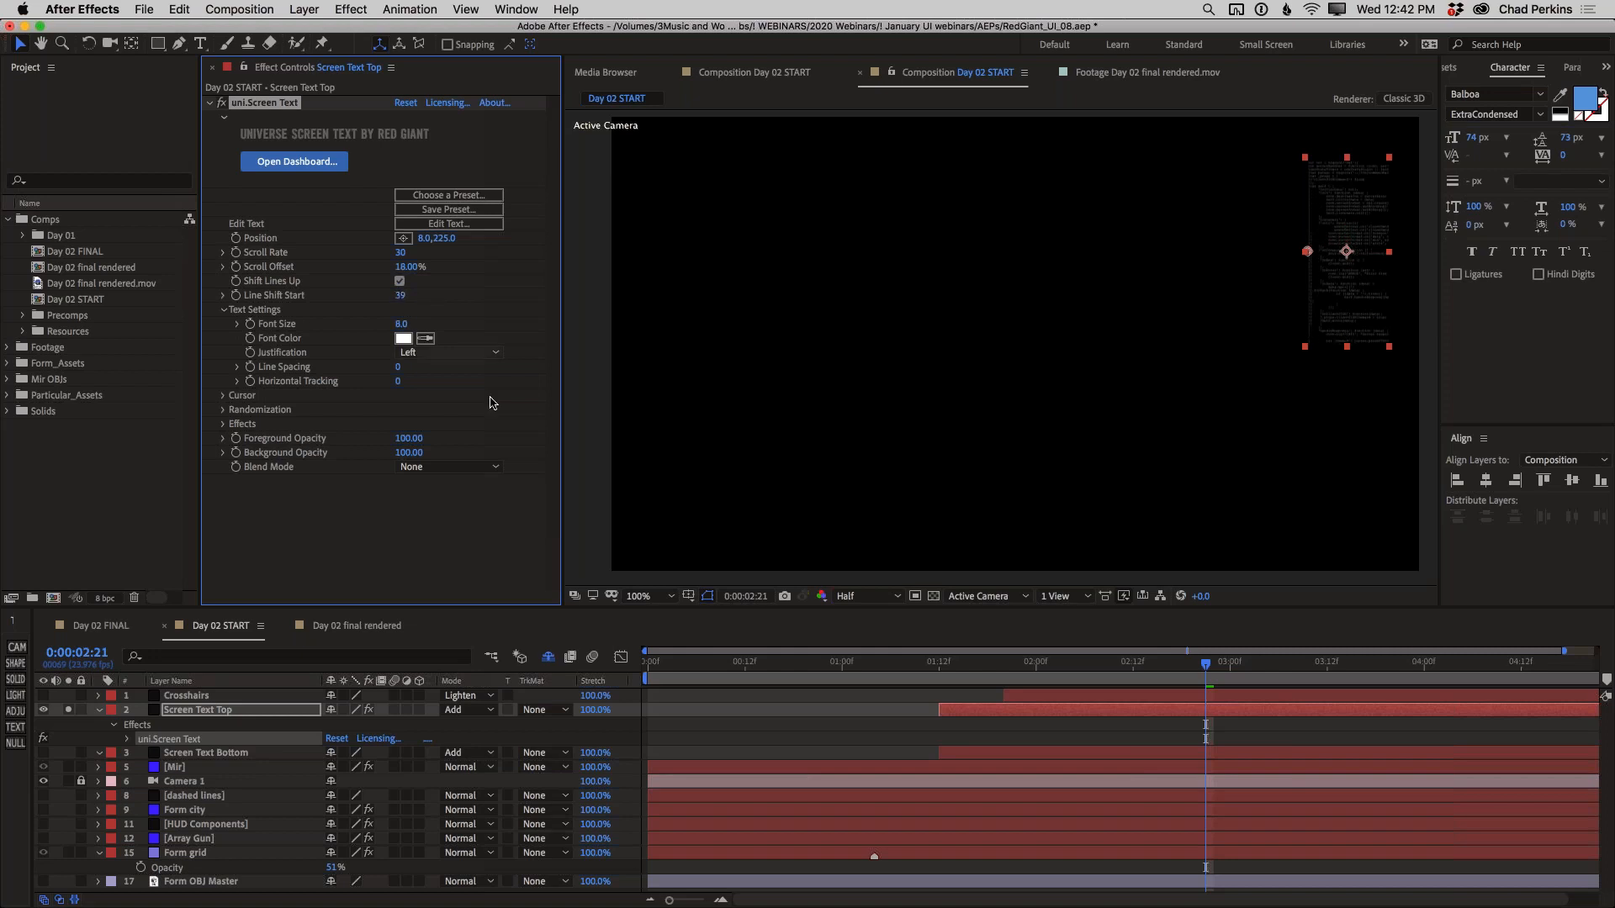
pyautogui.click(950, 666)
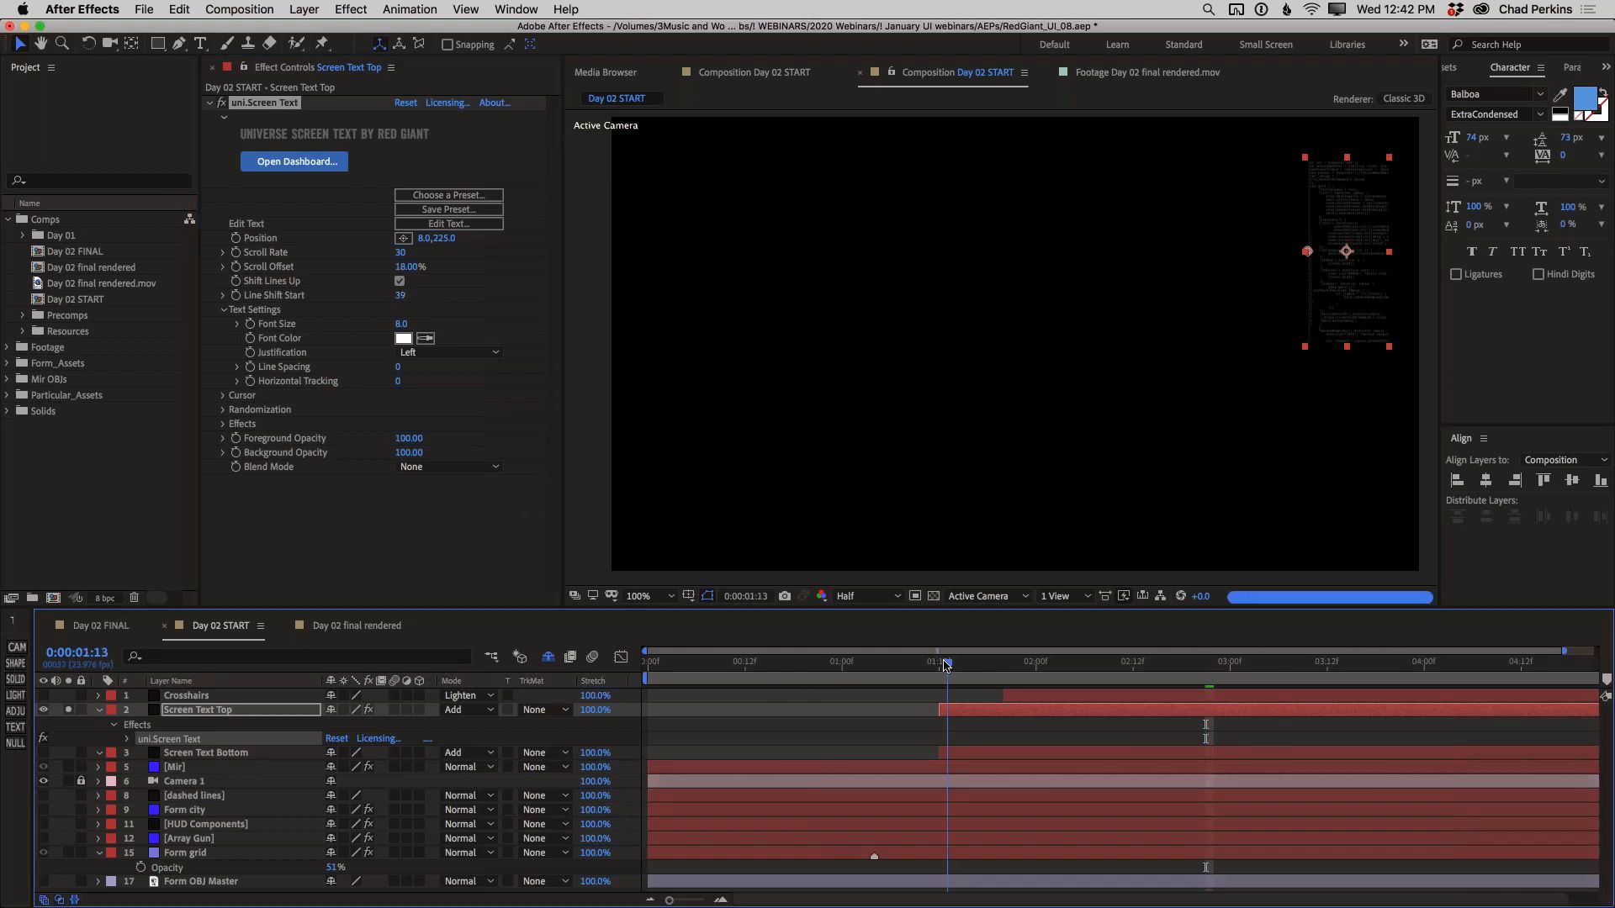
pyautogui.moveTo(905, 672); pyautogui.dragTo(620, 669)
pyautogui.press('space')
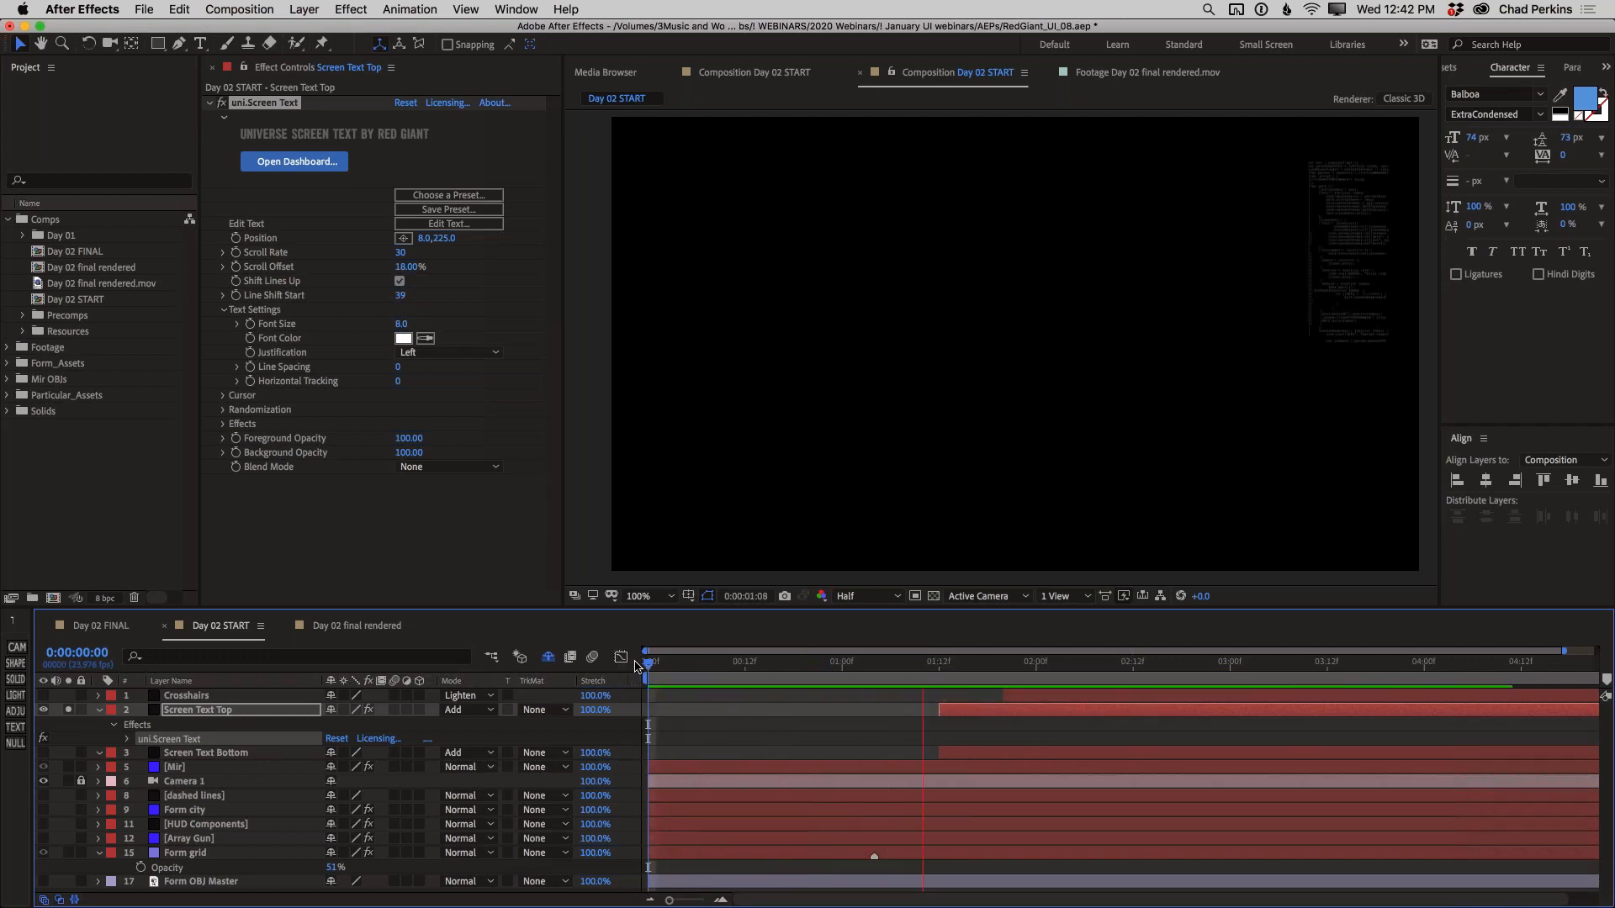
# At 0:00:01:14, set Line Shift Start to 0 and lower the screen text's position to 8.0, 429.0
pyautogui.moveTo(943, 670)
pyautogui.mouseDown()
pyautogui.moveTo(970, 670)
pyautogui.moveTo(954, 670)
pyautogui.mouseUp()
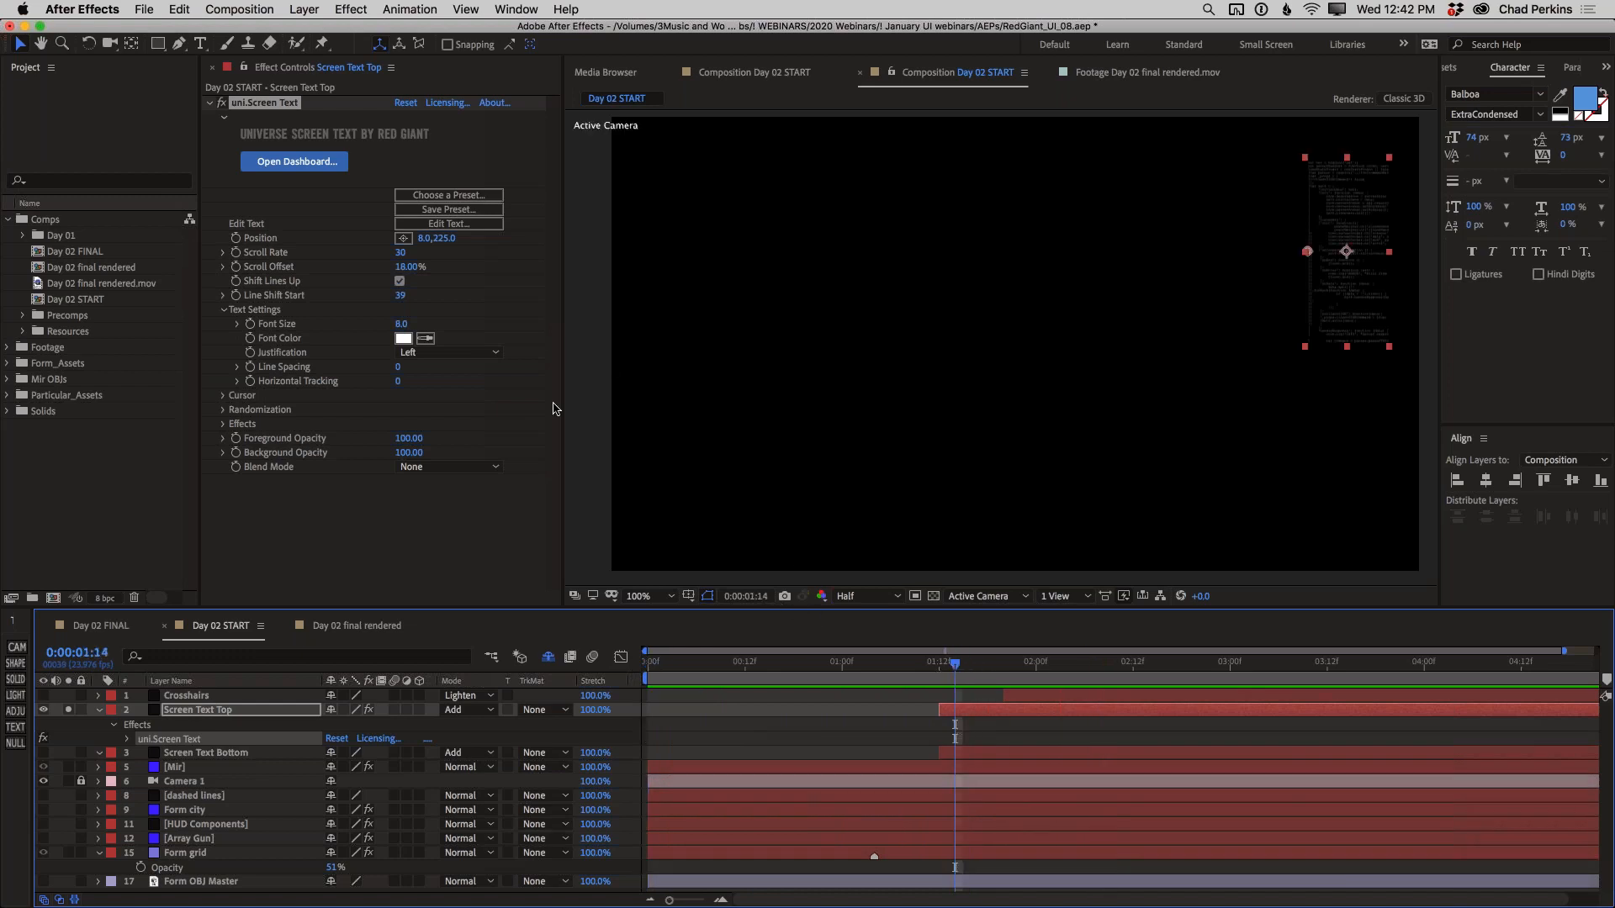
pyautogui.click(400, 297)
pyautogui.write('0')
pyautogui.press('Return')
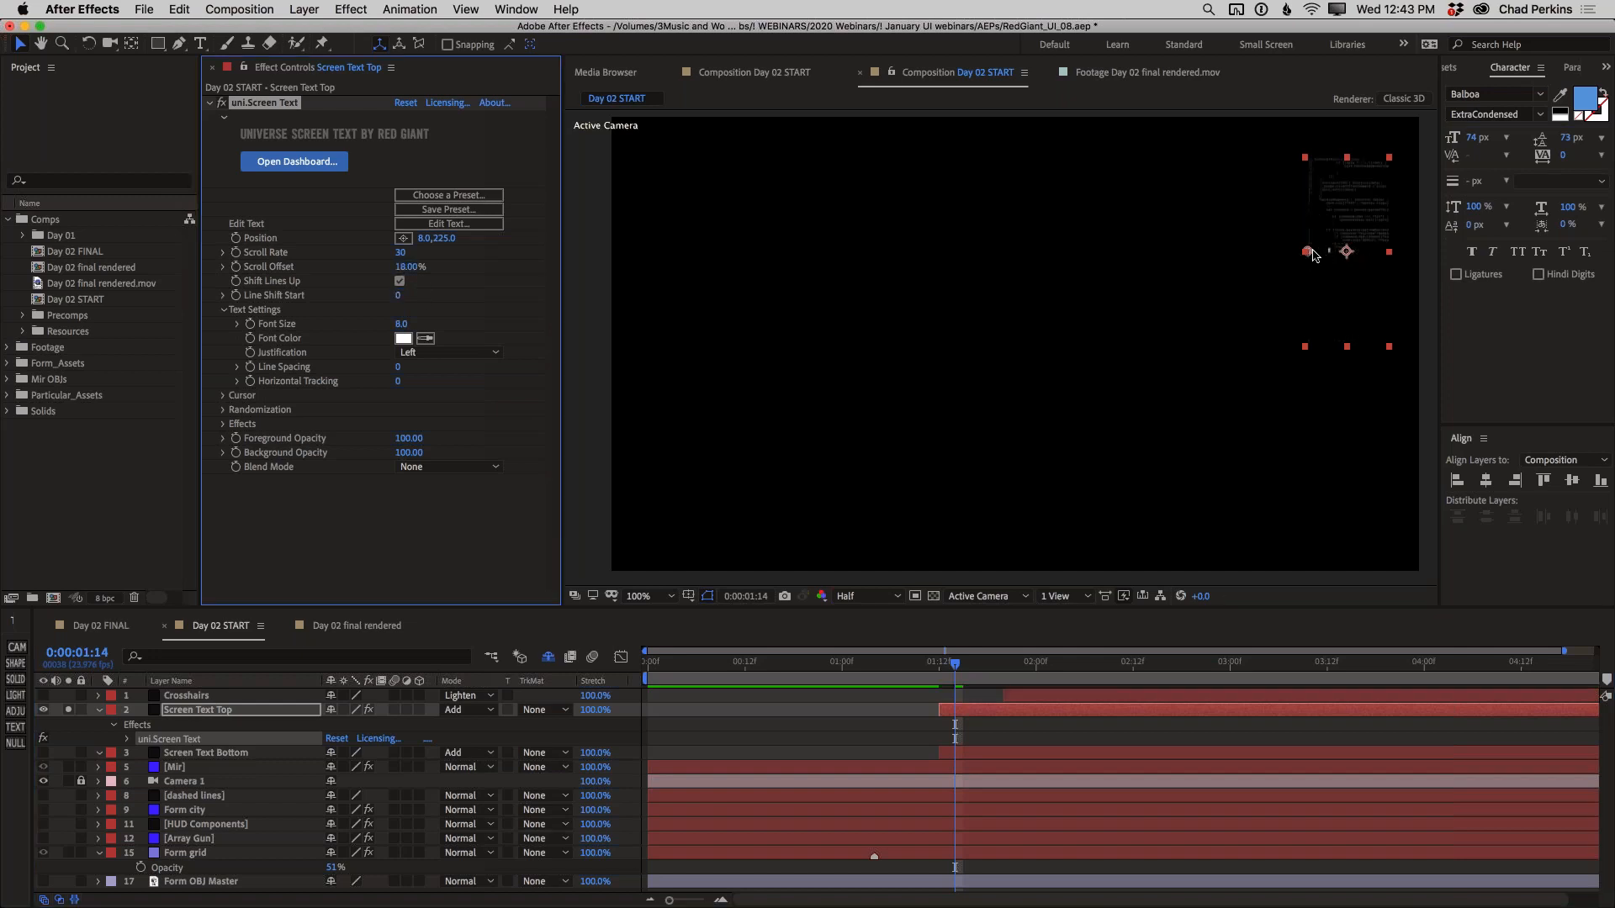
pyautogui.moveTo(1308, 257); pyautogui.dragTo(1307, 344)
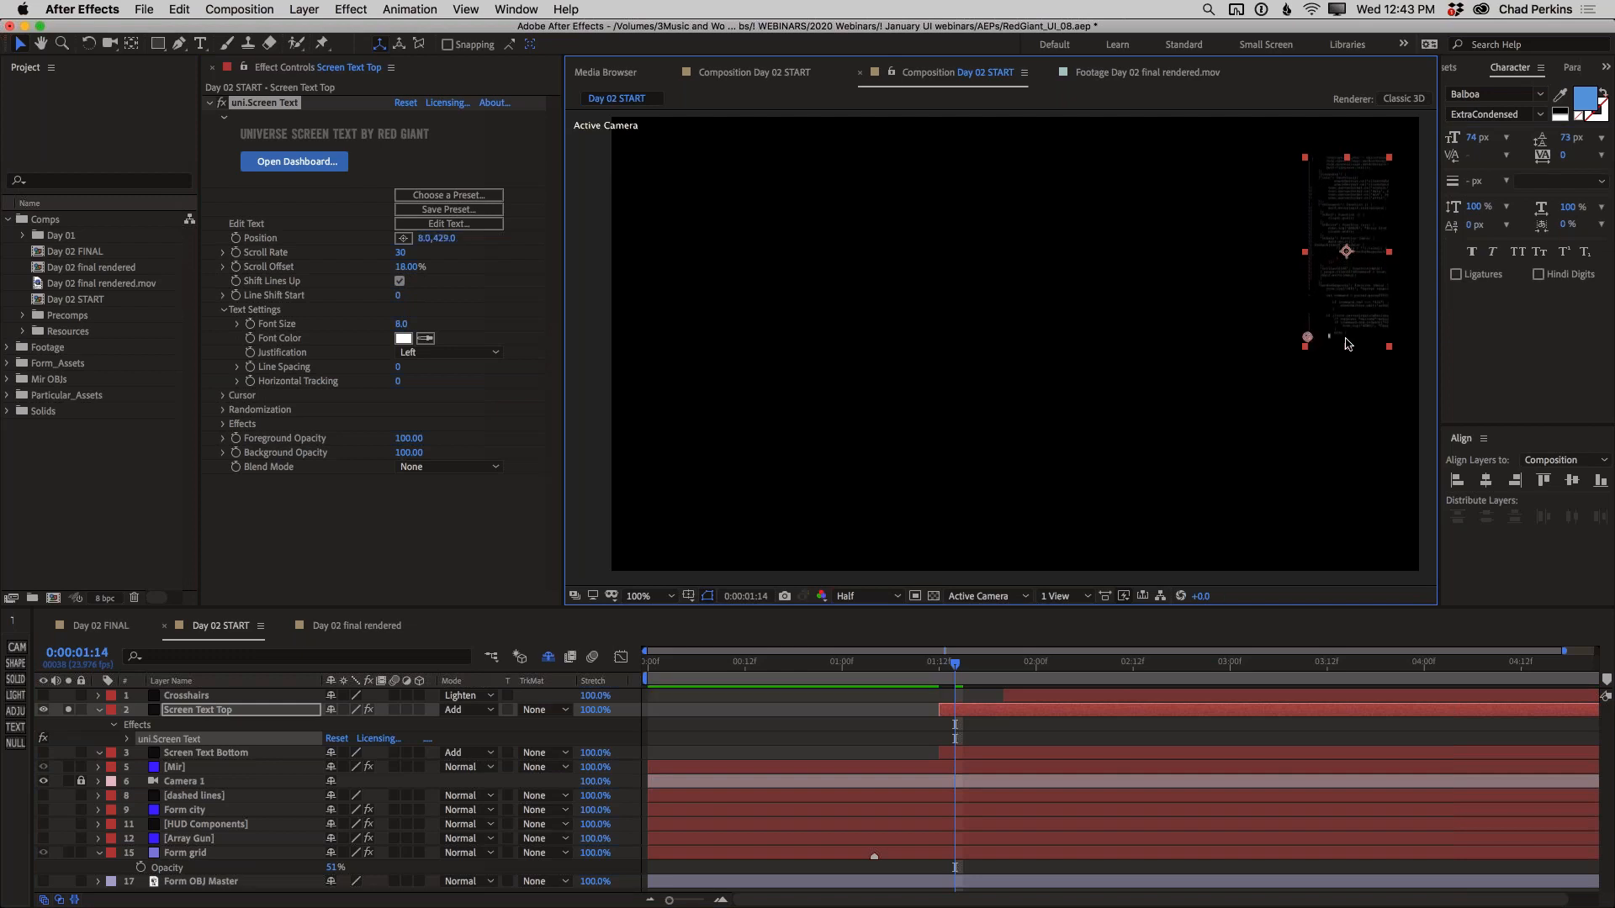
# Examine the screen text's cursor settings and preview the scrolling code animation
pyautogui.click(223, 396)
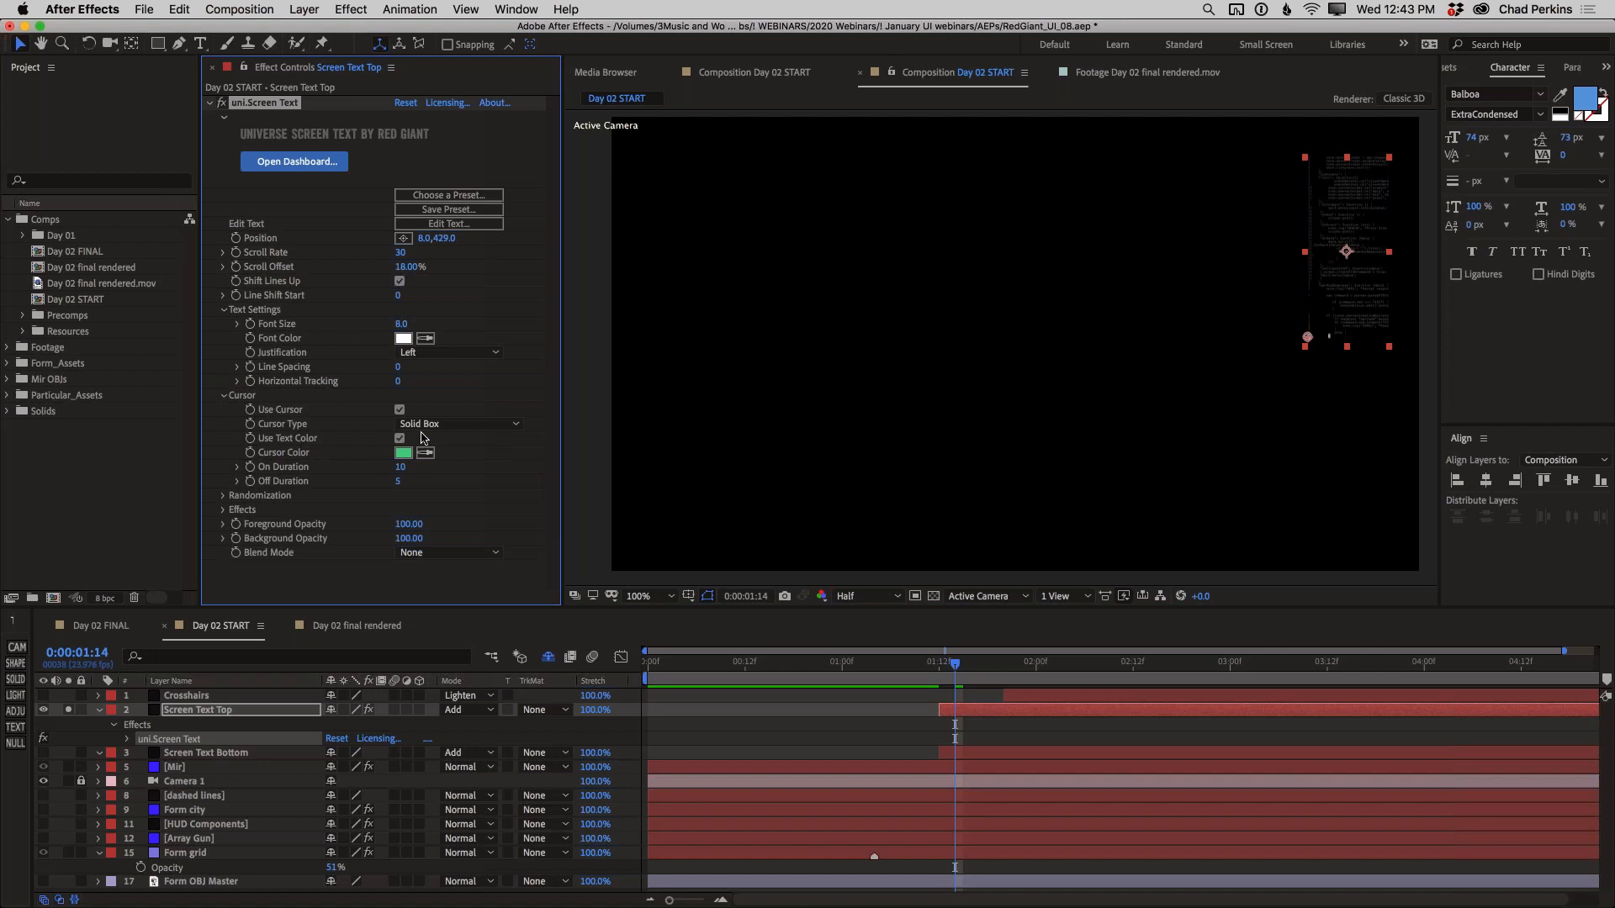
pyautogui.click(223, 395)
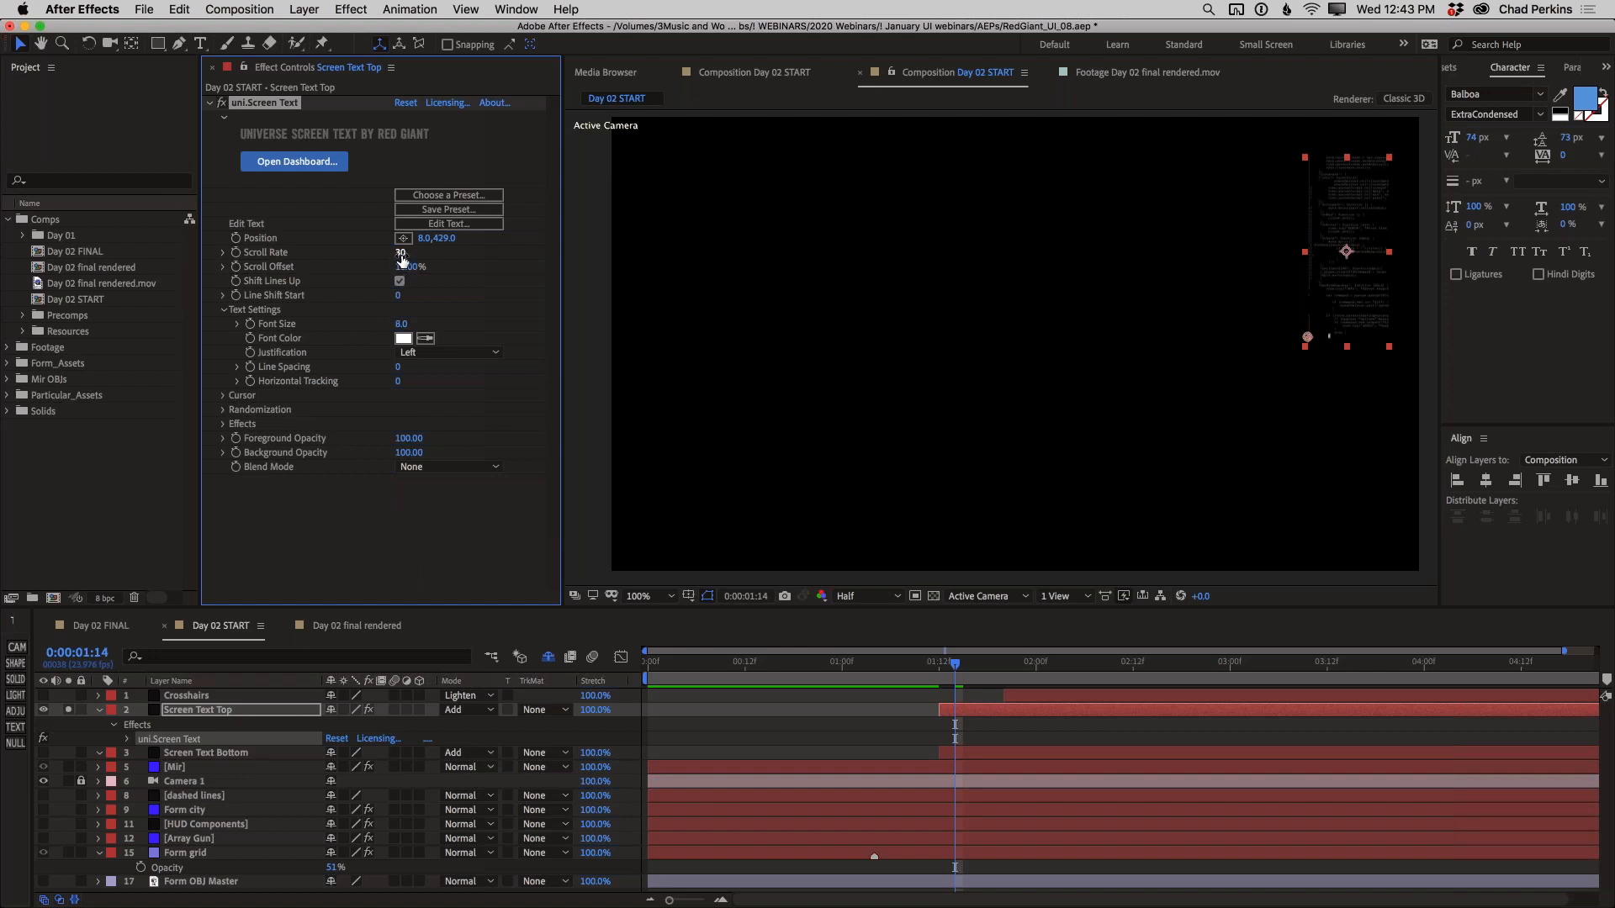
pyautogui.press('space')
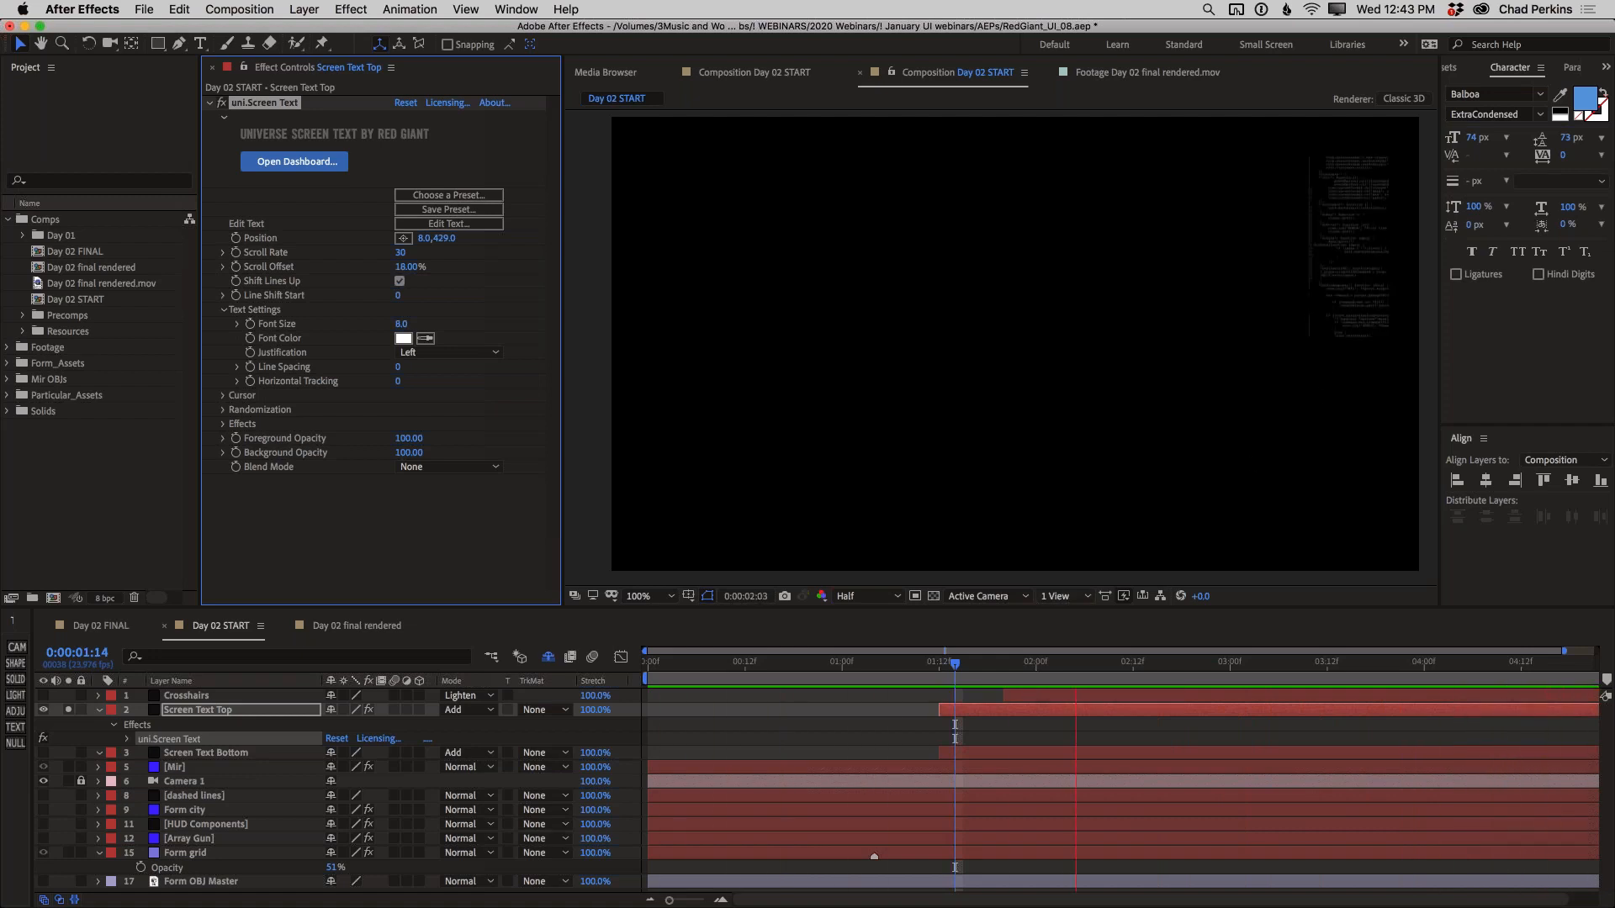
pyautogui.press('space')
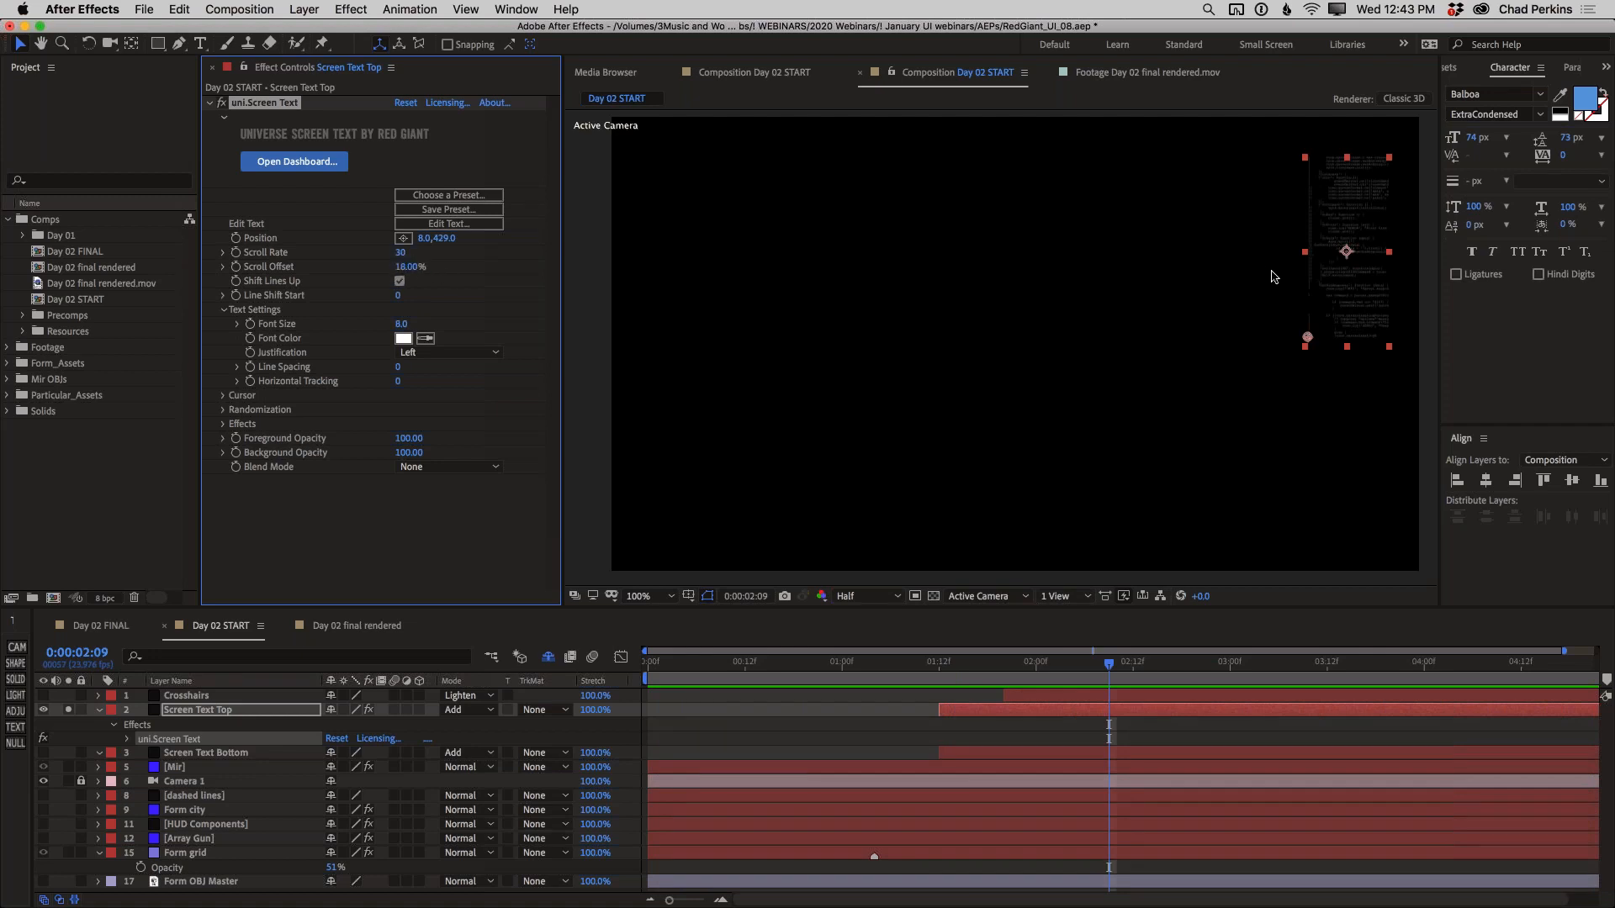
# Play the Day 02 final rendered composition to examine how its scrolling code appears
pyautogui.click(362, 627)
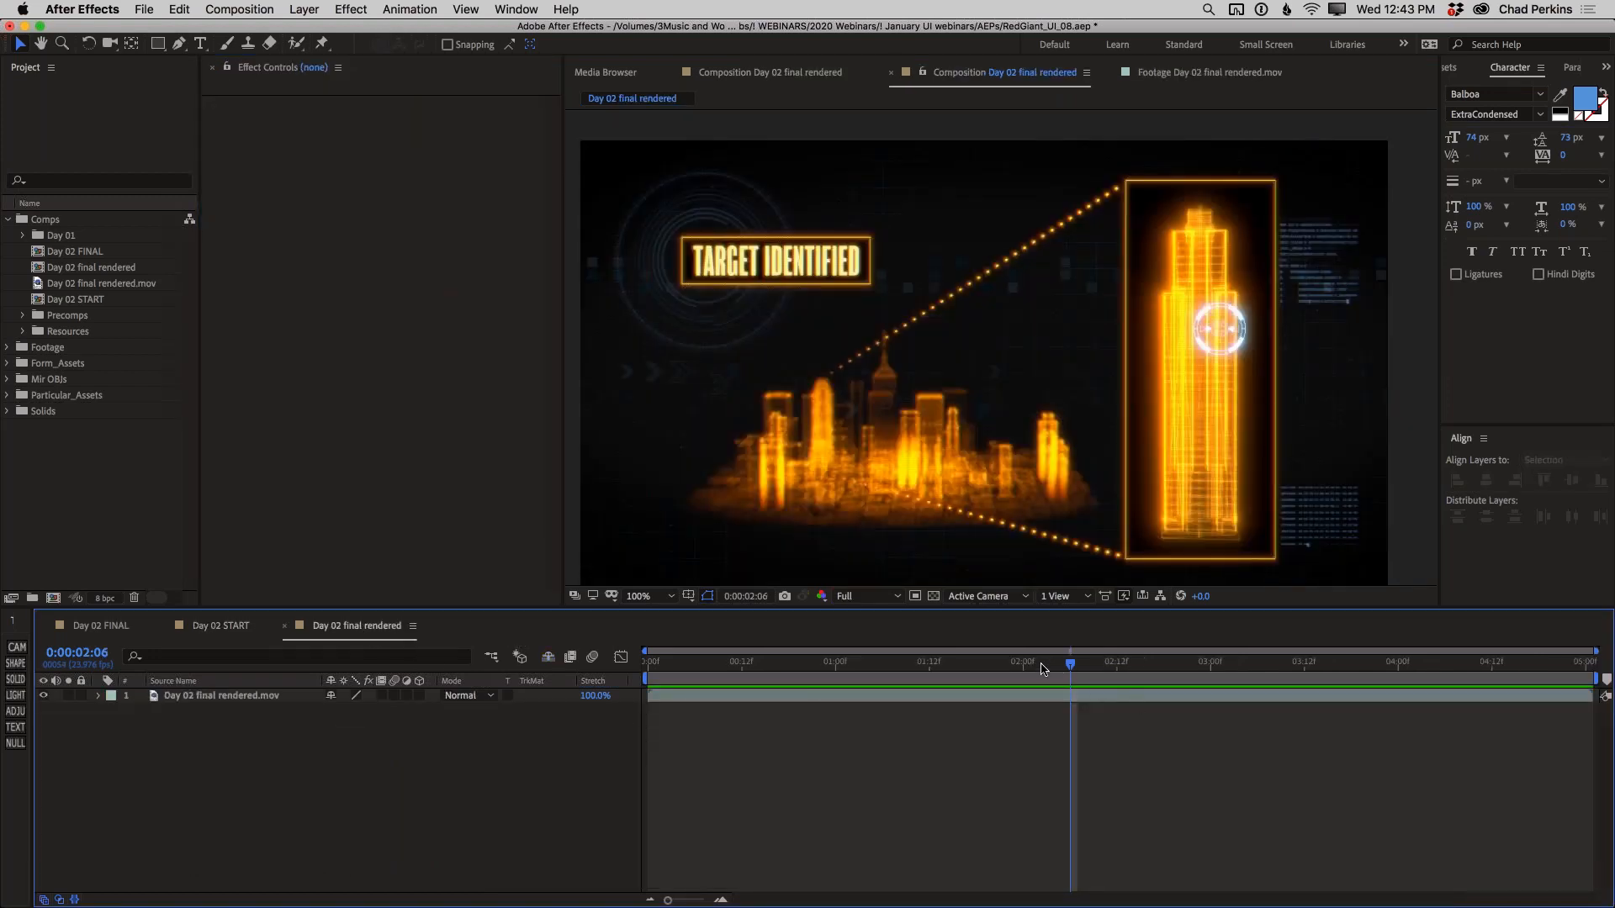
pyautogui.click(898, 663)
pyautogui.press('space')
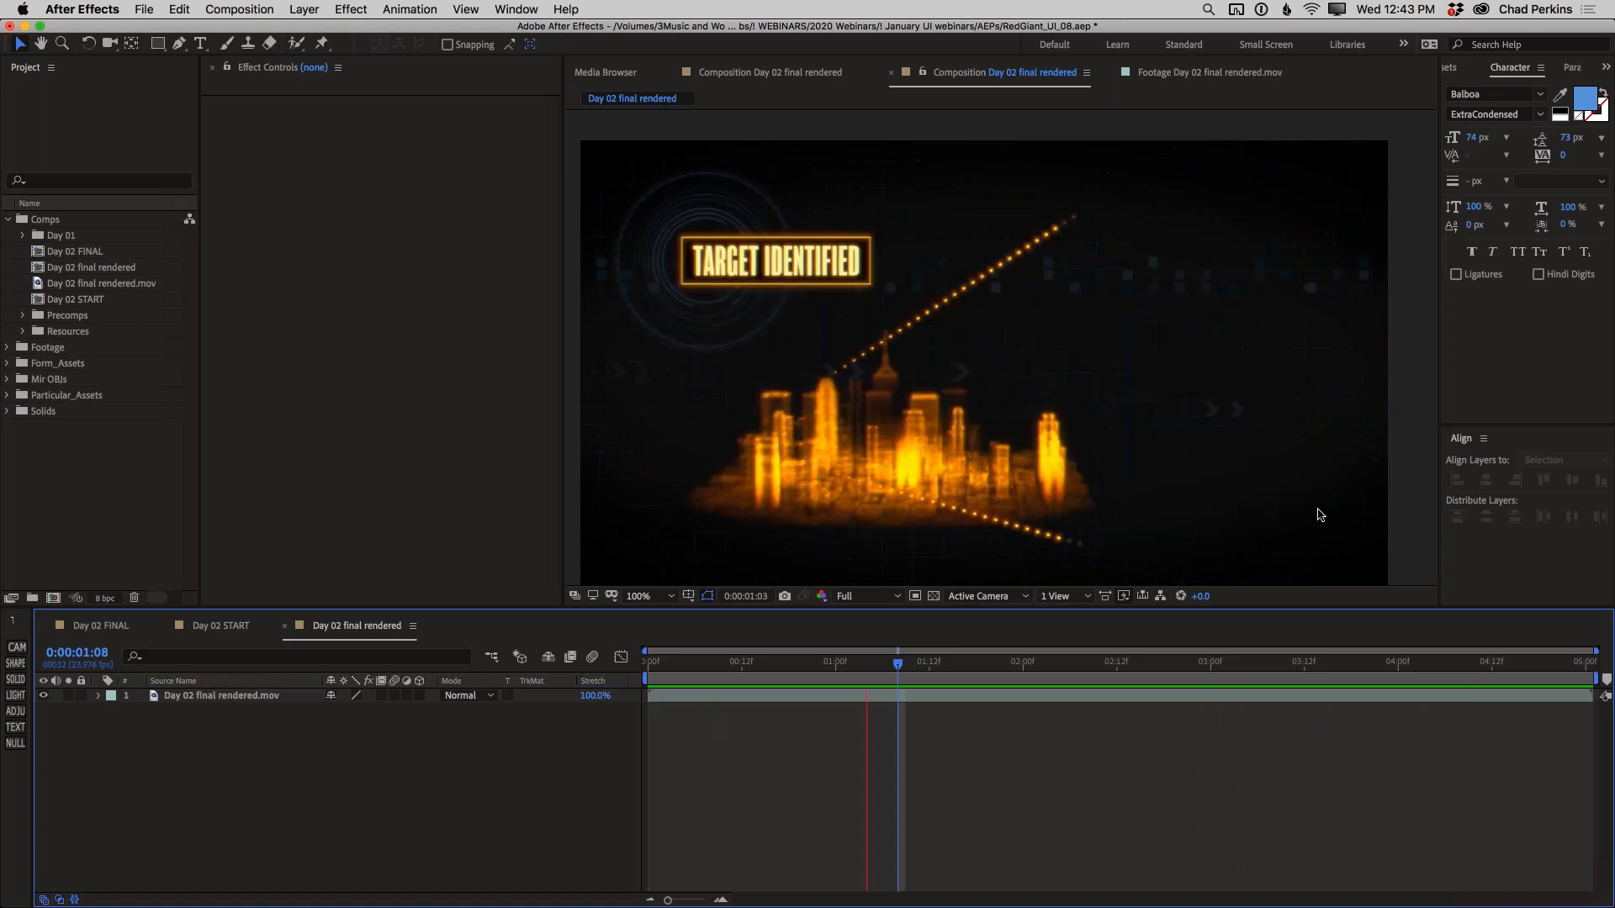
pyautogui.press('space')
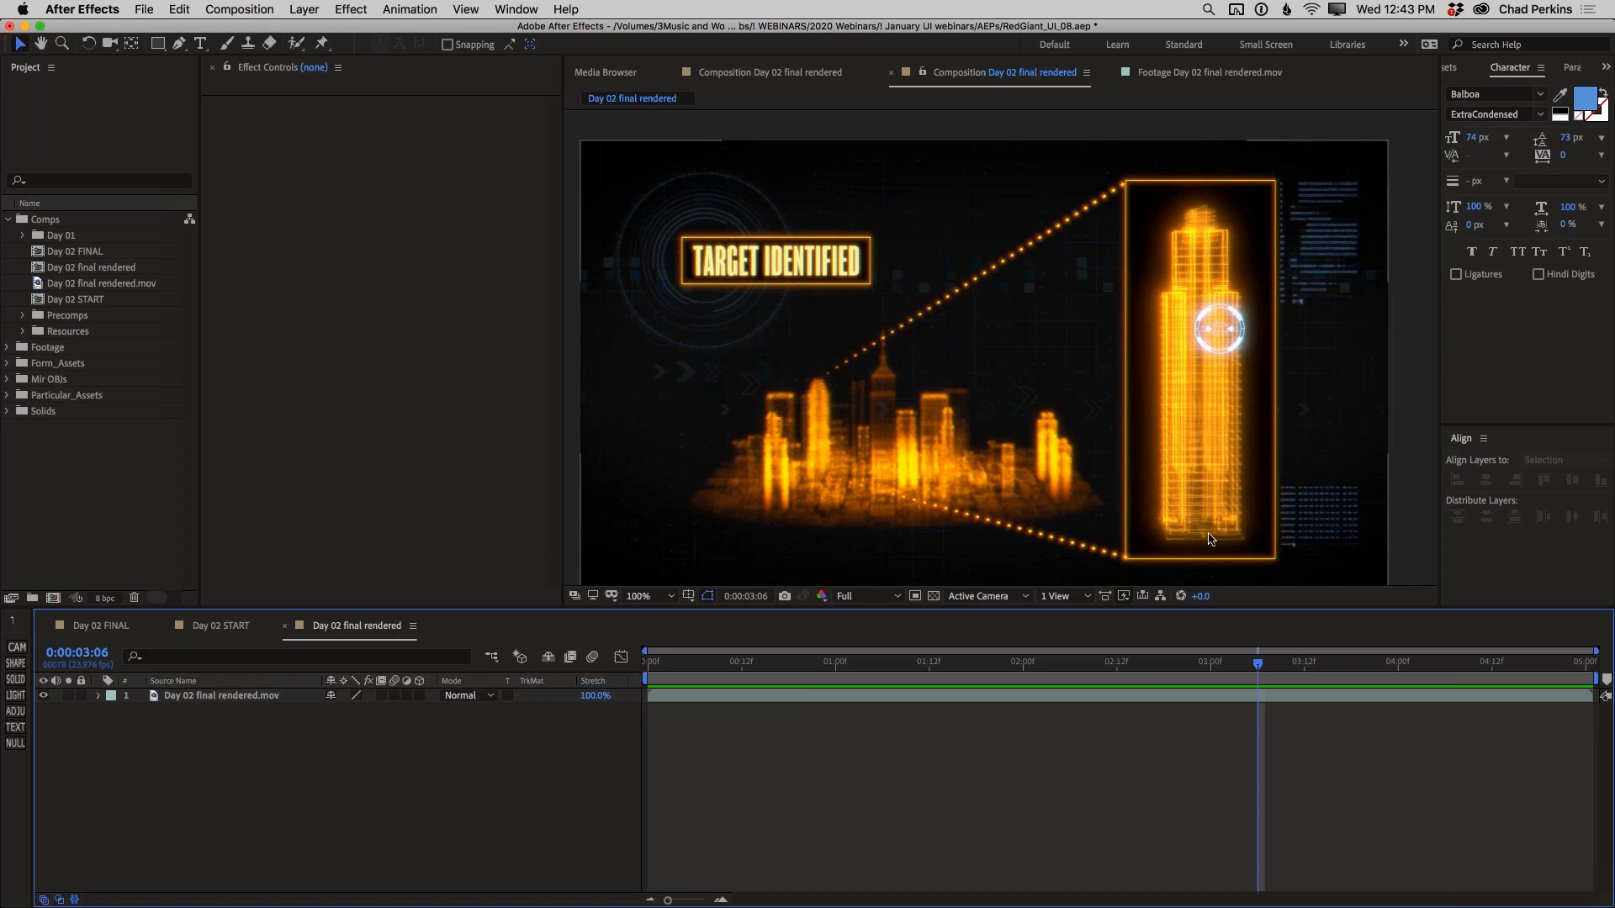
# Return to the Day 02 START composition and hide the Screen Text Top layer
pyautogui.click(232, 626)
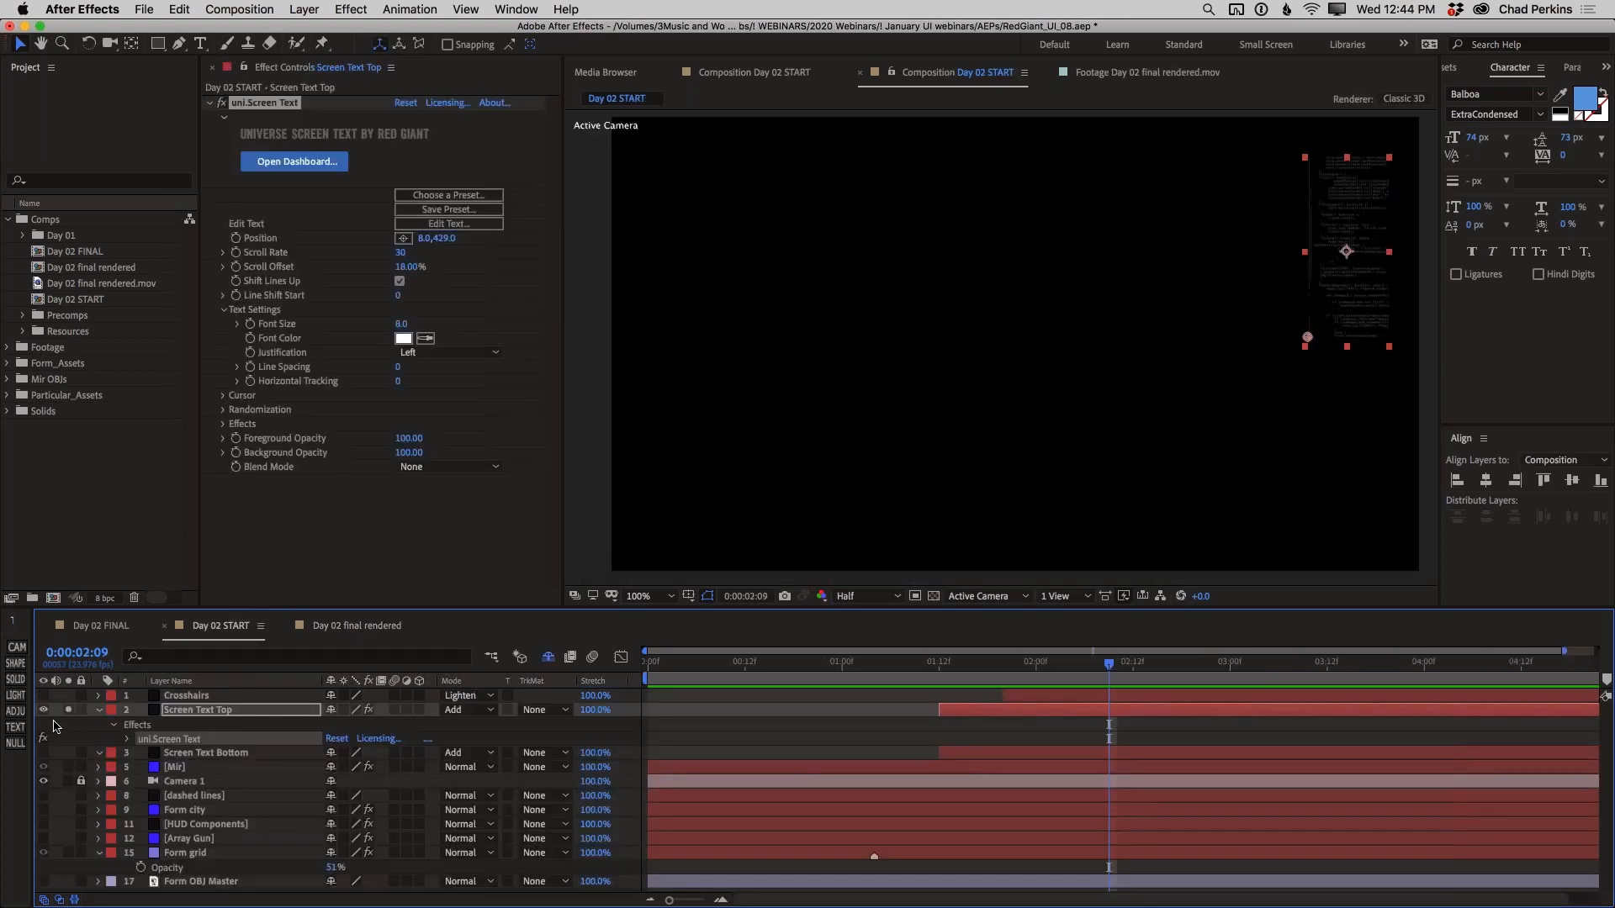
pyautogui.click(43, 711)
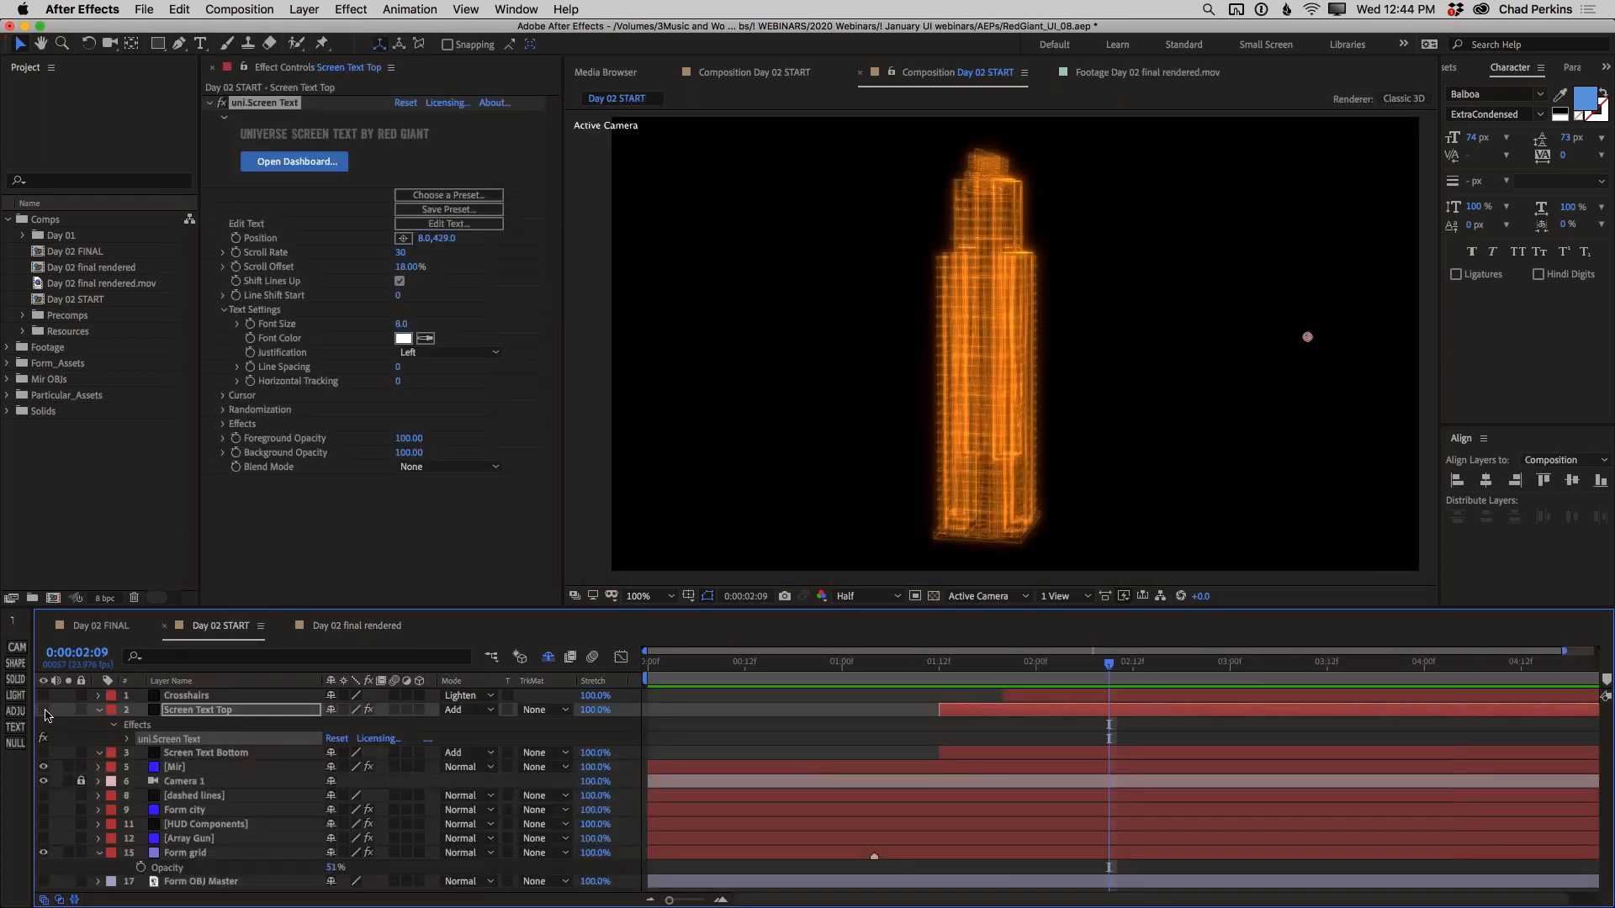
# Make the dashed lines layer visible and solo it
pyautogui.click(229, 797)
pyautogui.click(43, 796)
pyautogui.click(68, 795)
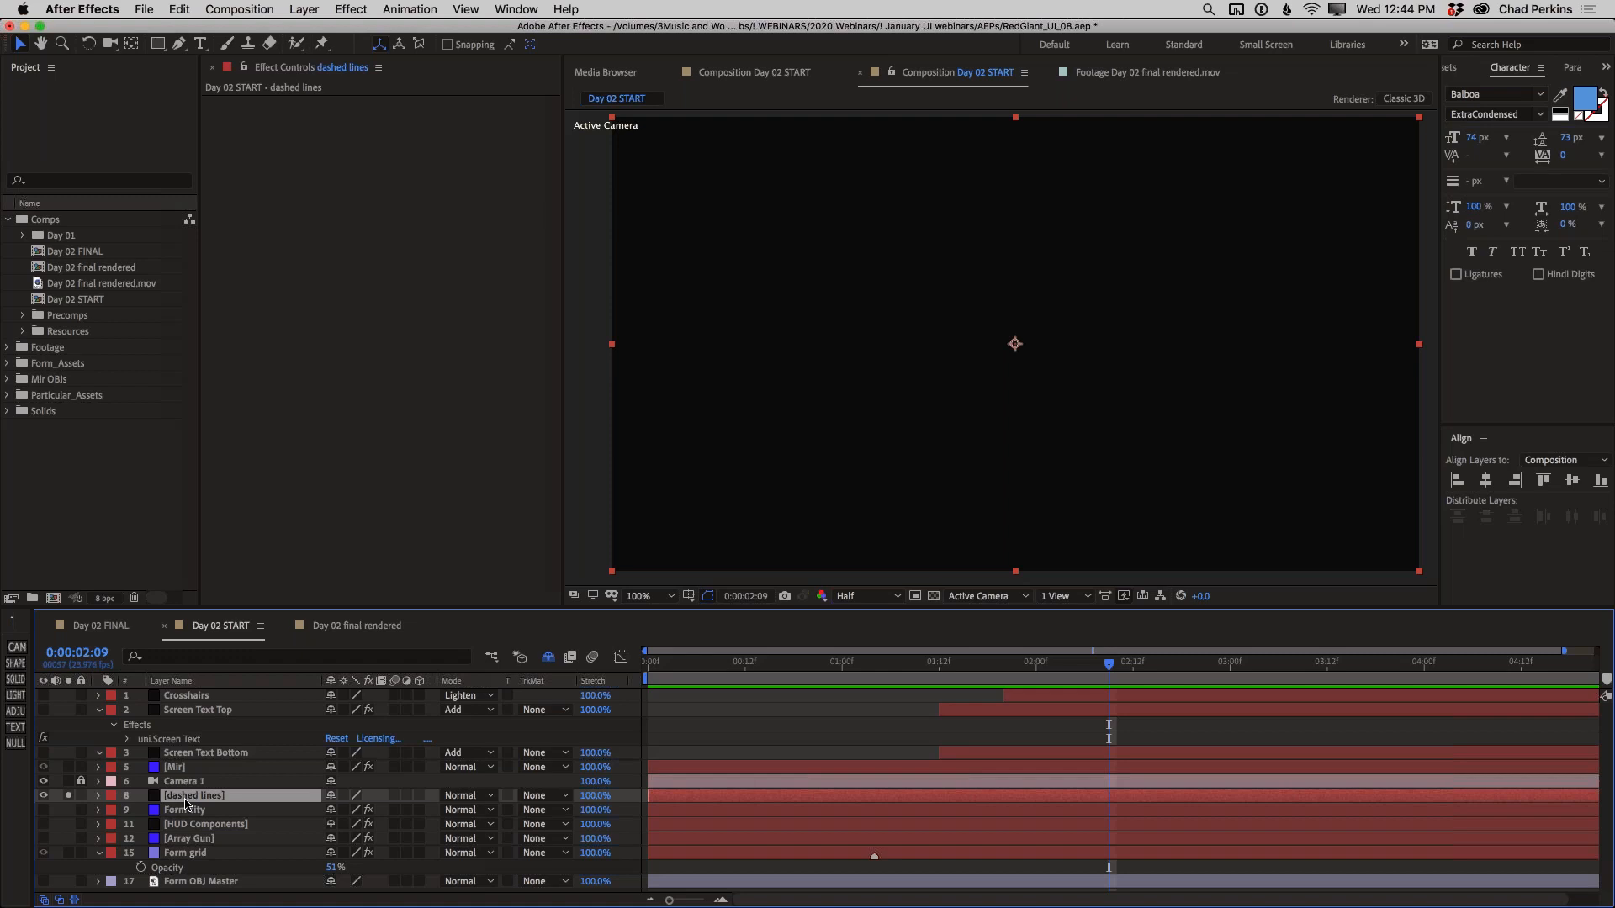
# Apply the uni.Line effect to the dashed lines layer
pyautogui.hotkey('ctrl', 'space')
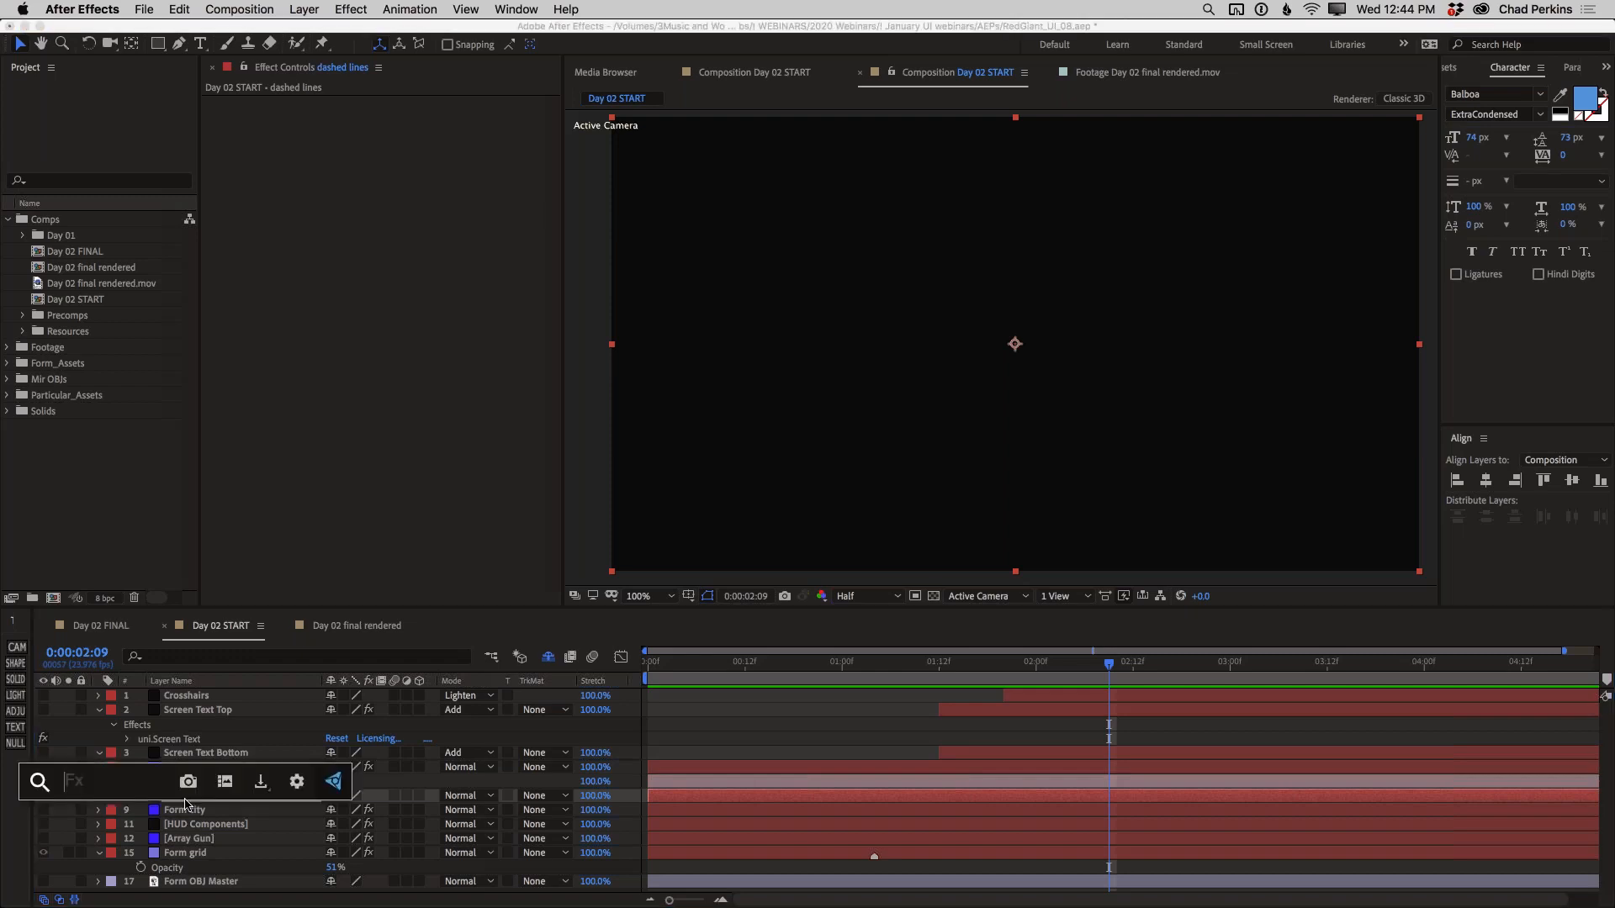
pyautogui.write('line')
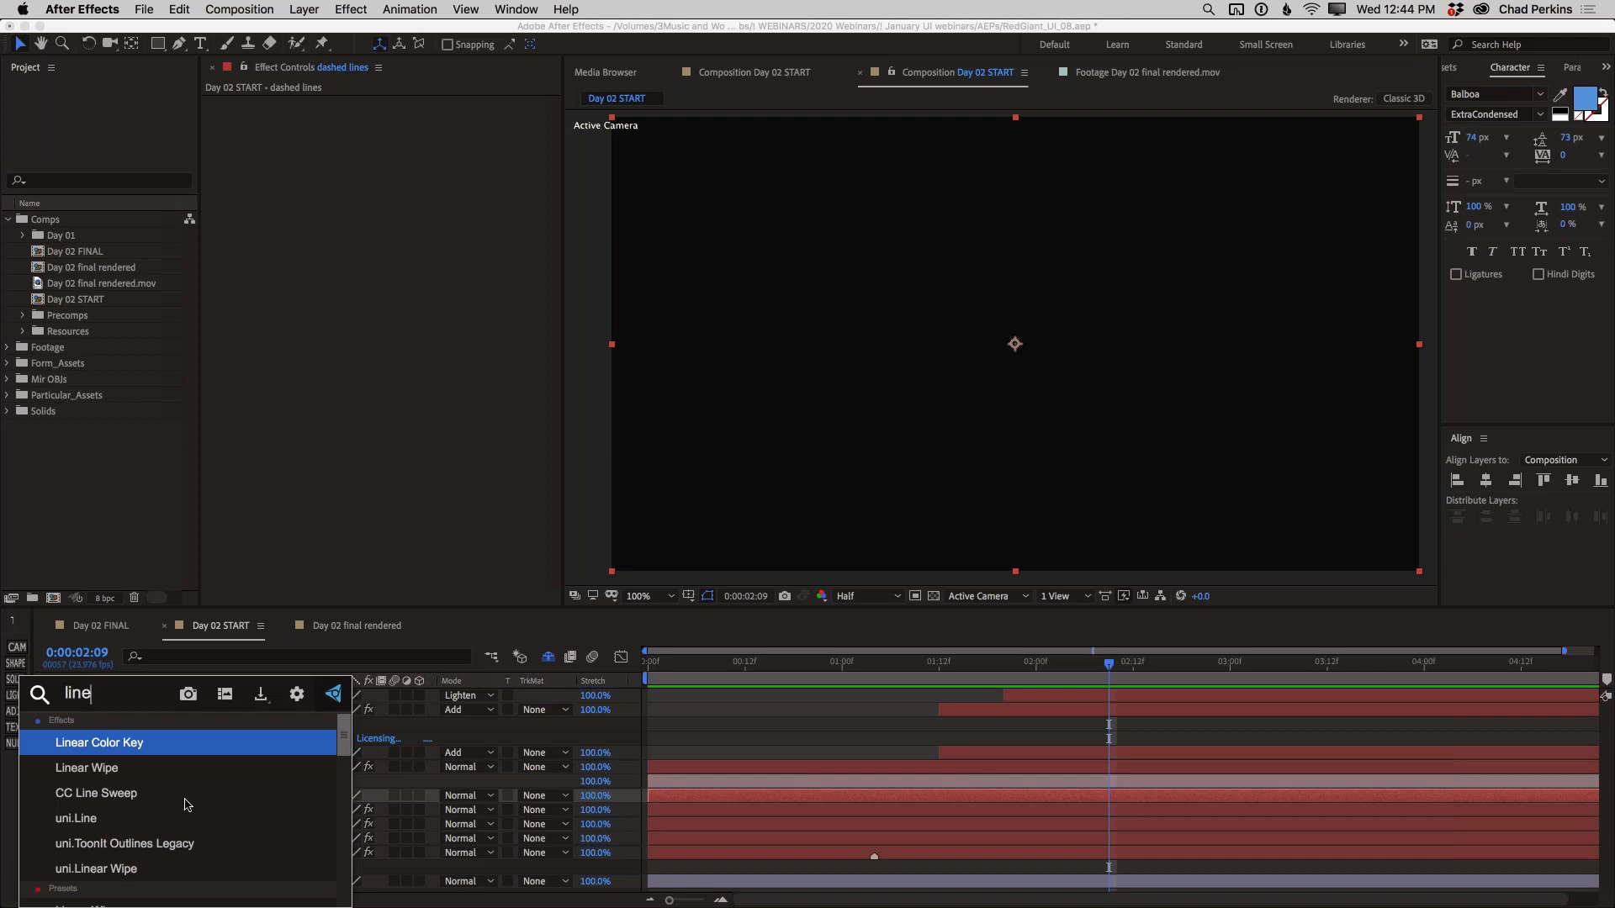
pyautogui.press('Down')
pyautogui.press('Down')
pyautogui.press('Down')
pyautogui.press('Return')
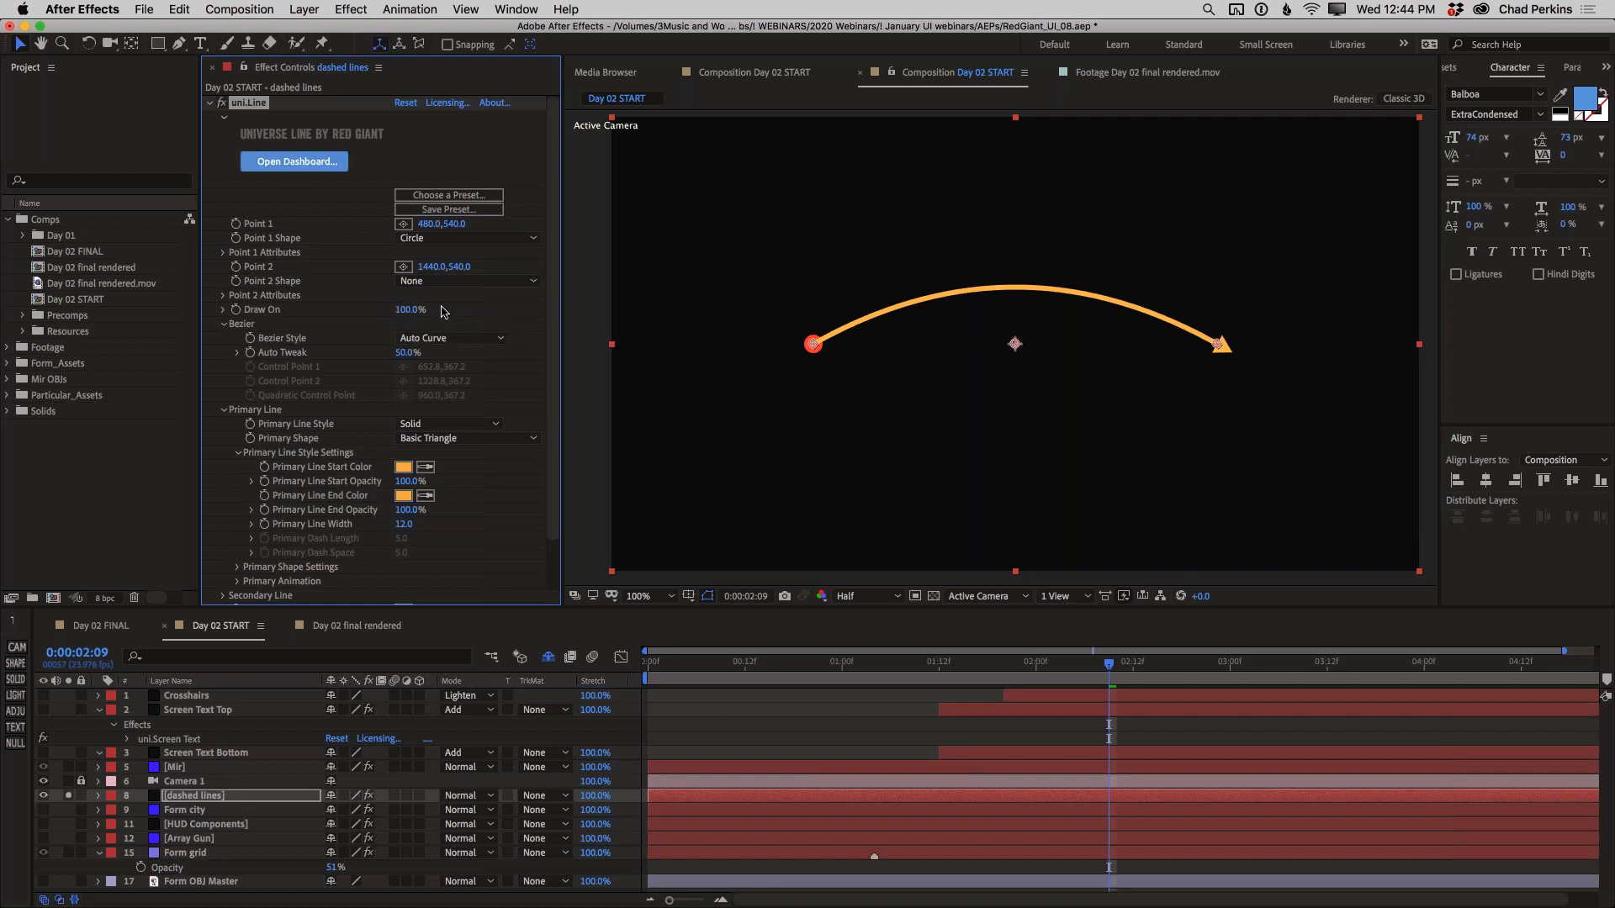
# Move the line's Point 1 to about 456, 576 and reduce Draw On to 73%
pyautogui.moveTo(405, 310)
pyautogui.mouseDown()
pyautogui.moveTo(313, 319)
pyautogui.moveTo(456, 317)
pyautogui.mouseUp()
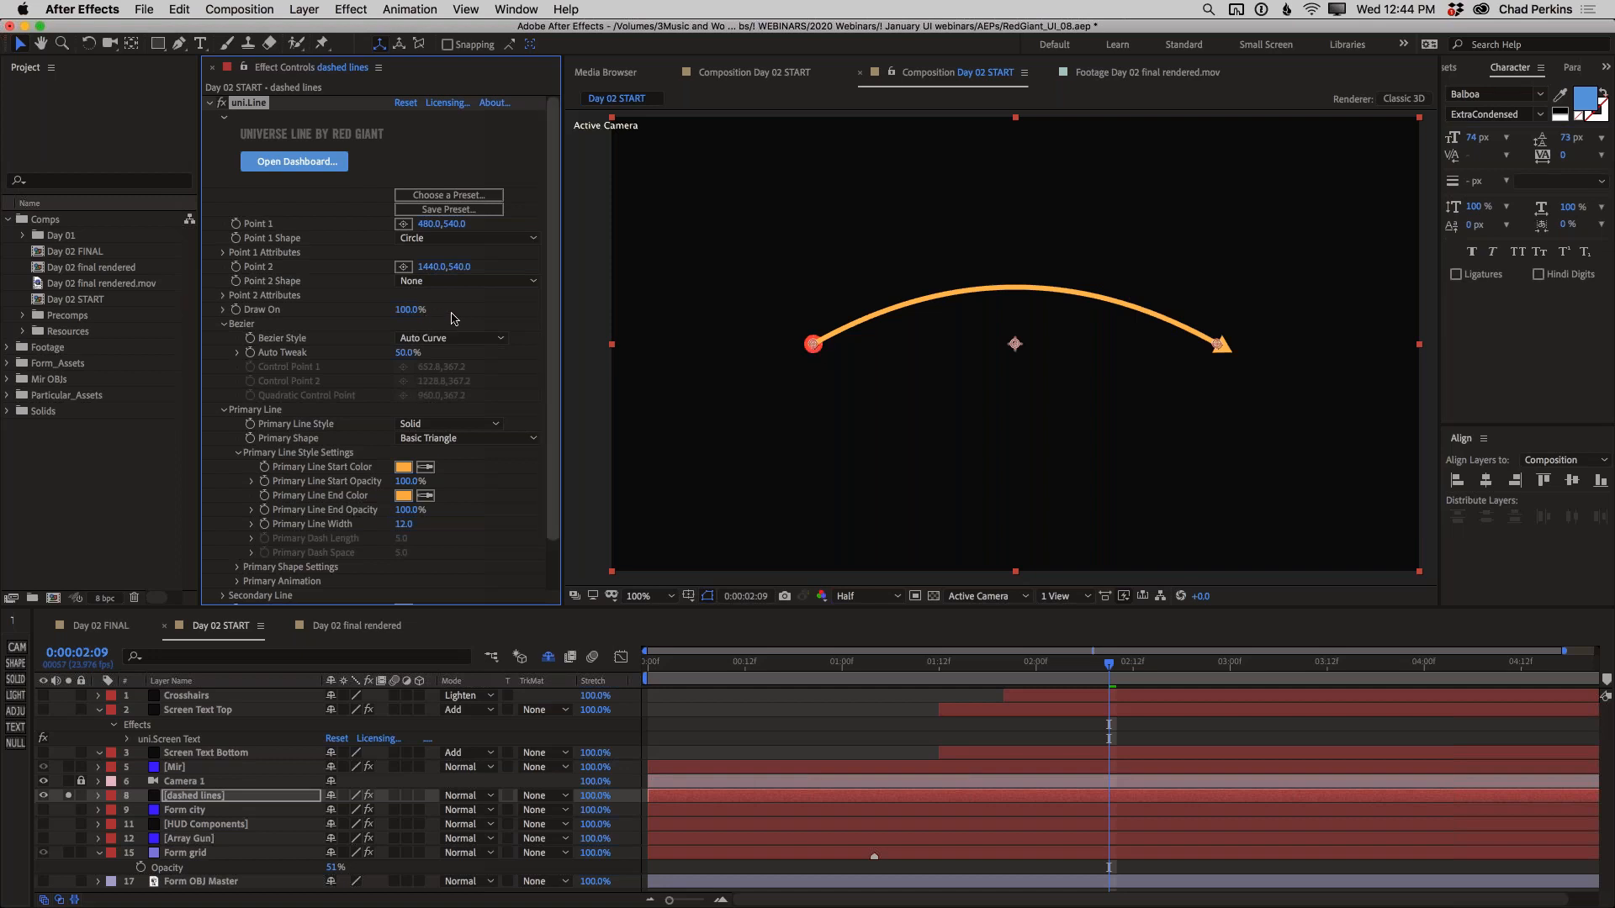
pyautogui.moveTo(811, 347); pyautogui.dragTo(801, 362)
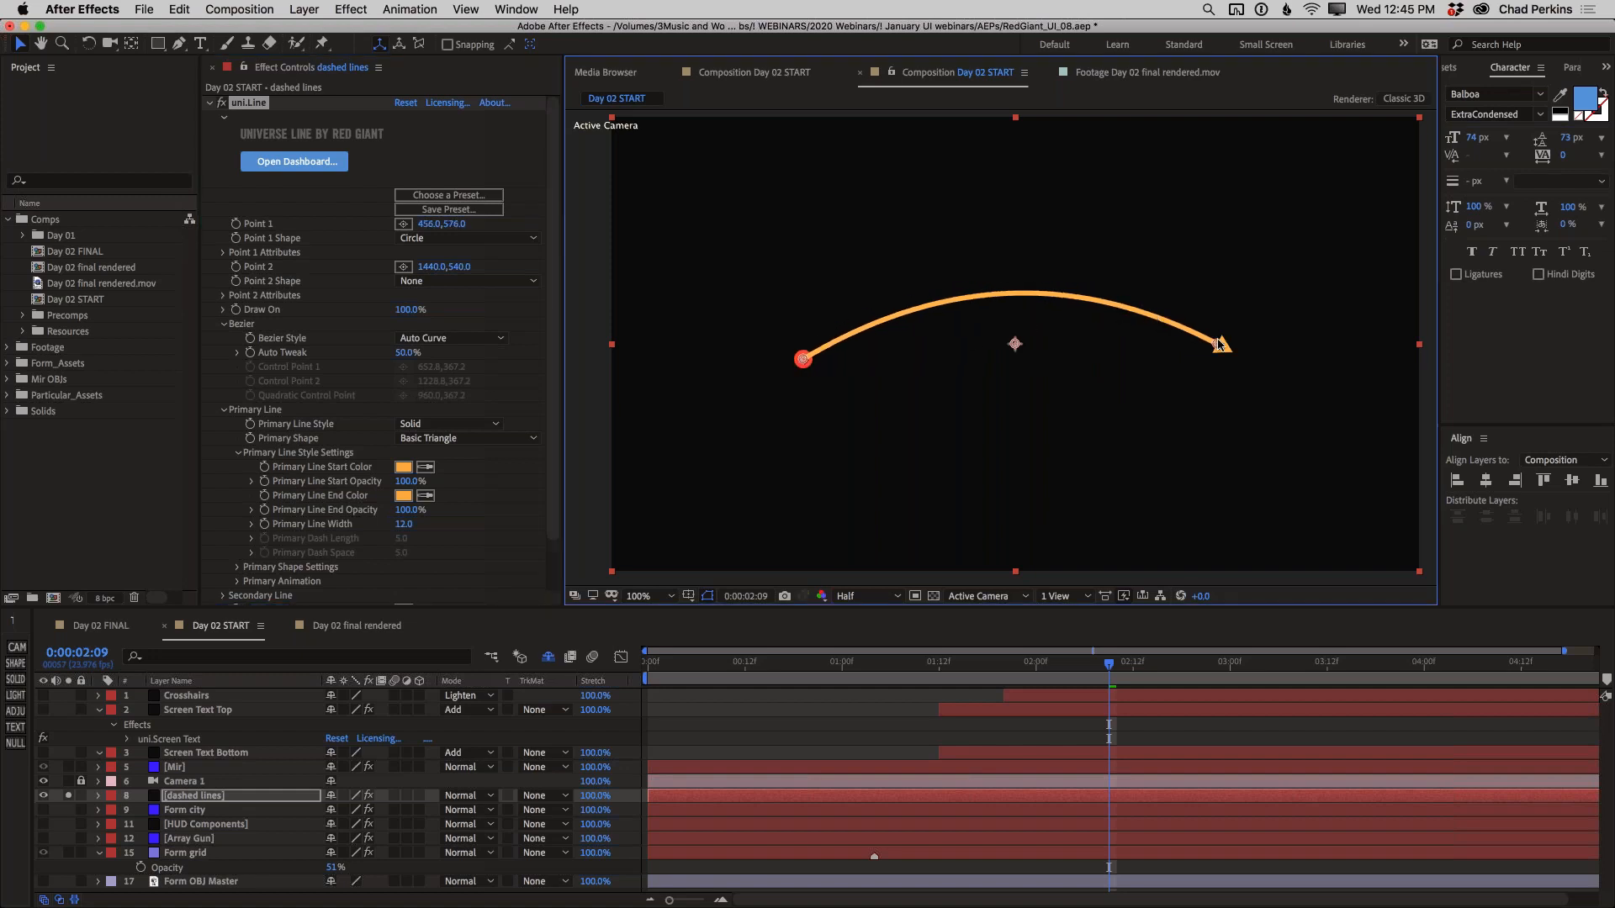
pyautogui.moveTo(410, 309)
pyautogui.mouseDown()
pyautogui.moveTo(307, 310)
pyautogui.moveTo(365, 301)
pyautogui.mouseUp()
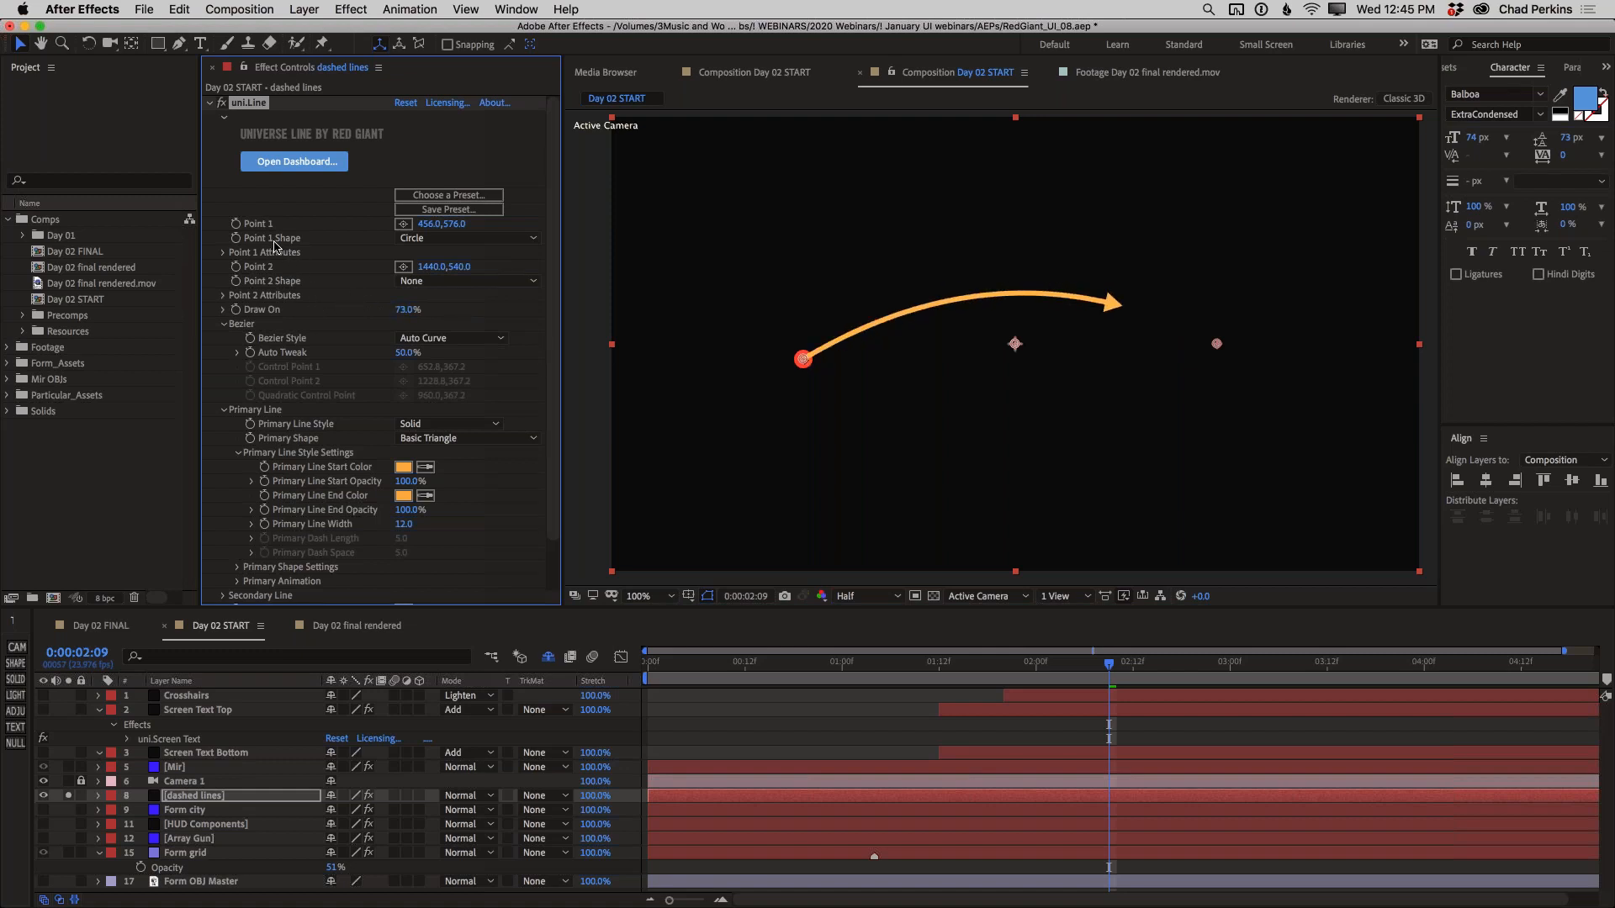
# Set Point 1 Shape to None and reposition Point 1 to about 730, 198 and Point 2 to about 1434, 542
pyautogui.click(418, 243)
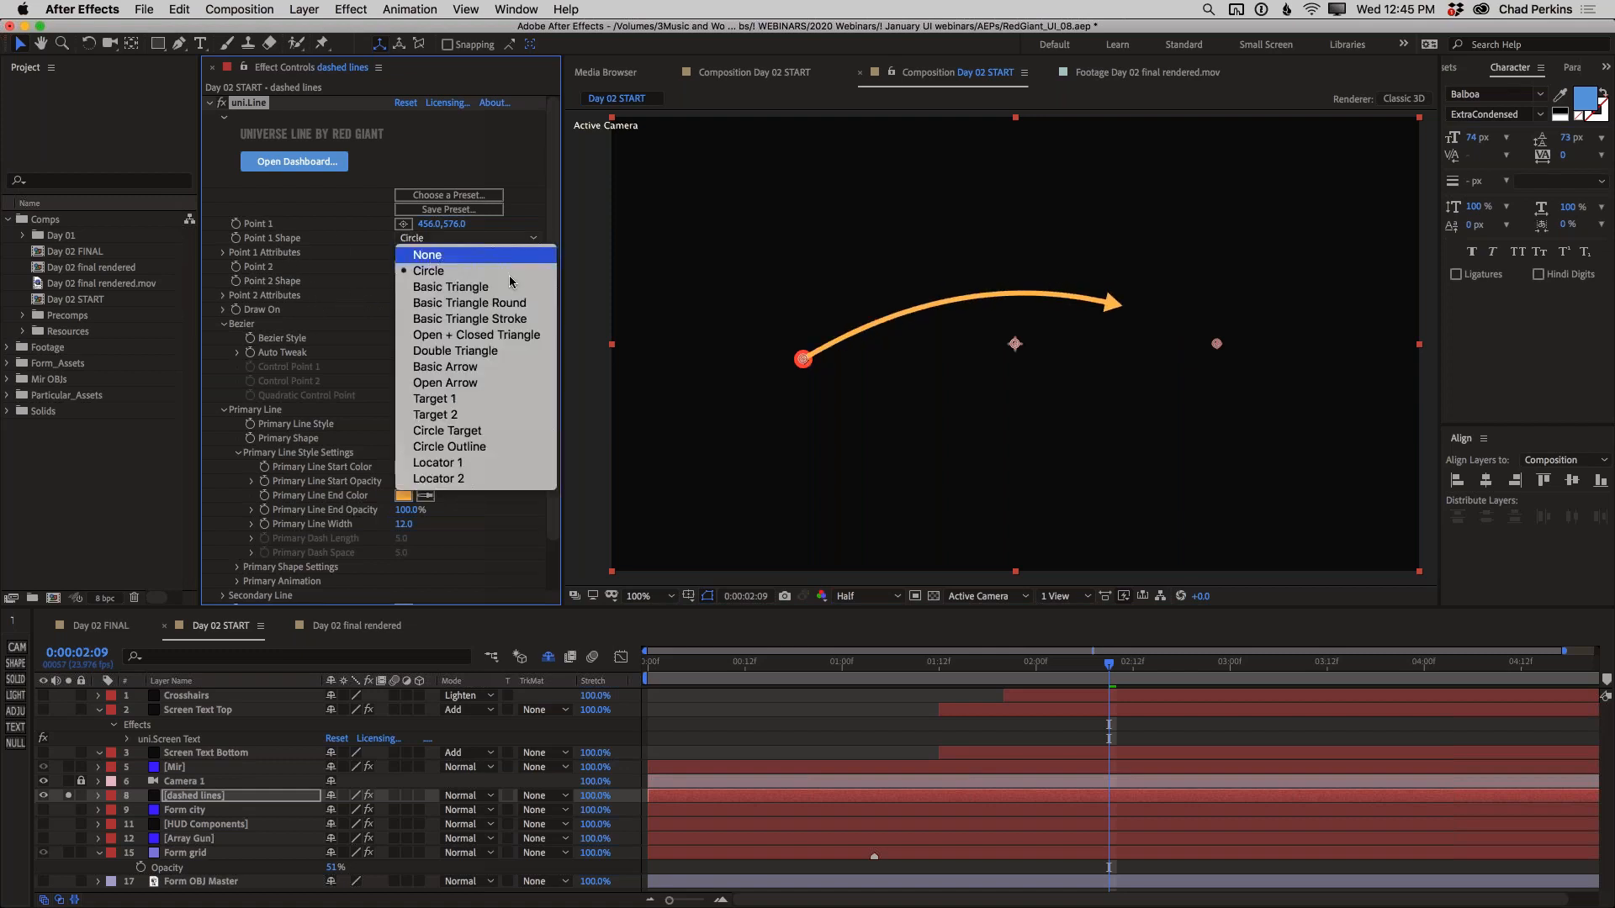
pyautogui.click(433, 252)
pyautogui.moveTo(802, 359); pyautogui.dragTo(887, 266)
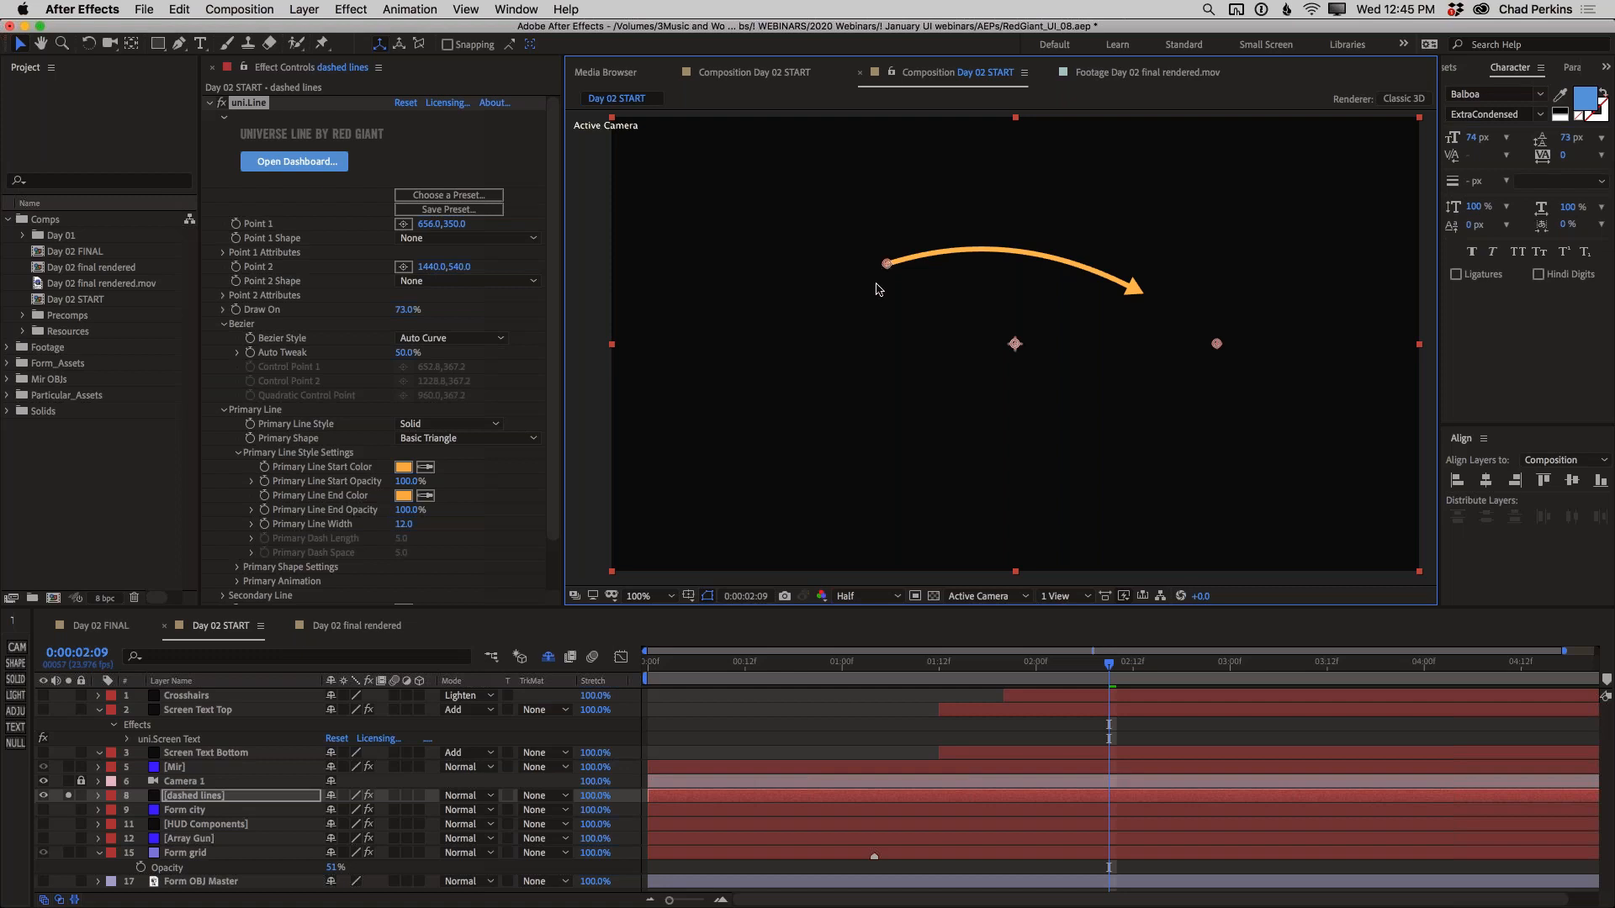
pyautogui.moveTo(891, 303); pyautogui.dragTo(920, 200)
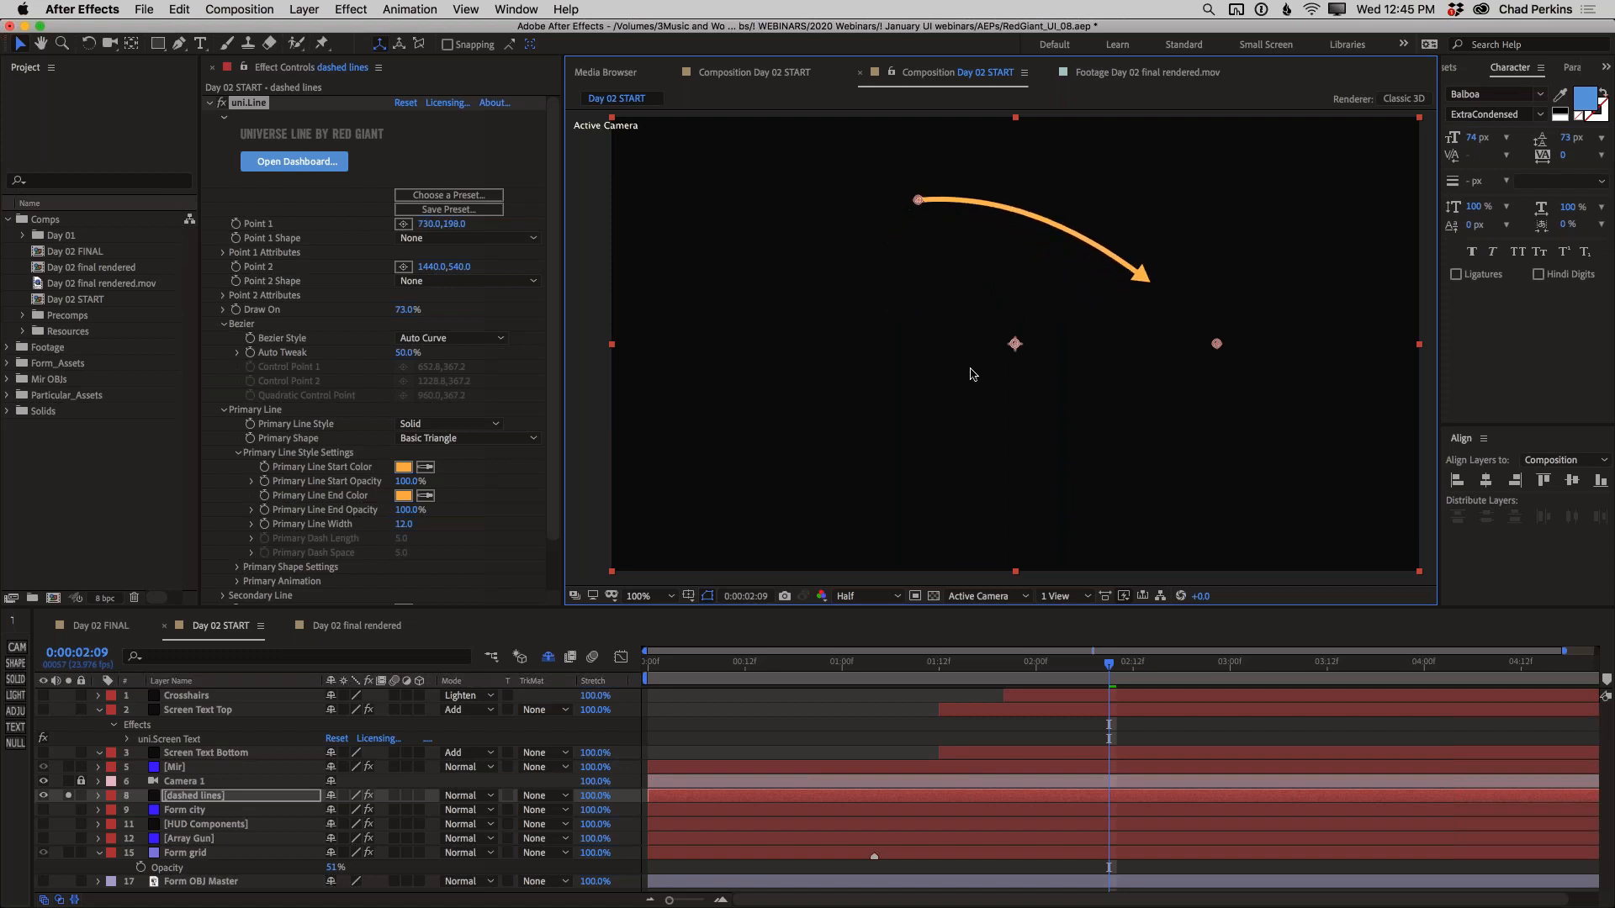
pyautogui.moveTo(1216, 345)
pyautogui.mouseDown()
pyautogui.moveTo(1107, 328)
pyautogui.moveTo(1182, 346)
pyautogui.moveTo(1258, 435)
pyautogui.moveTo(1216, 346)
pyautogui.mouseUp()
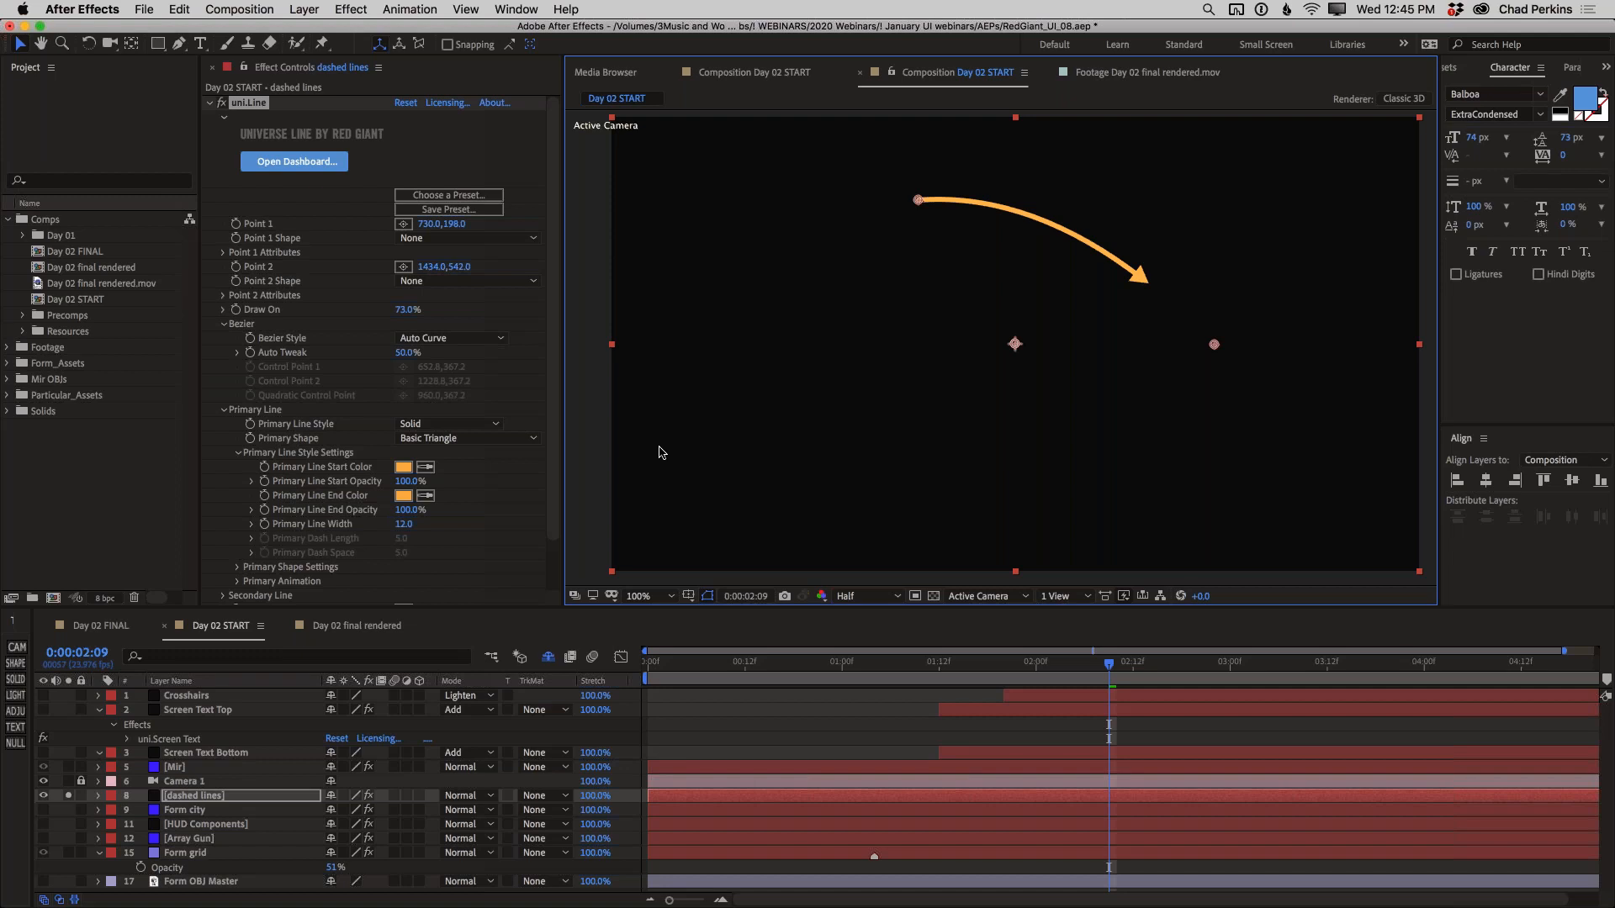
# Bend the line as a 3-Point Bezier with its control point at about 276, 443 and Point 2 at about 1404, 416
pyautogui.click(430, 339)
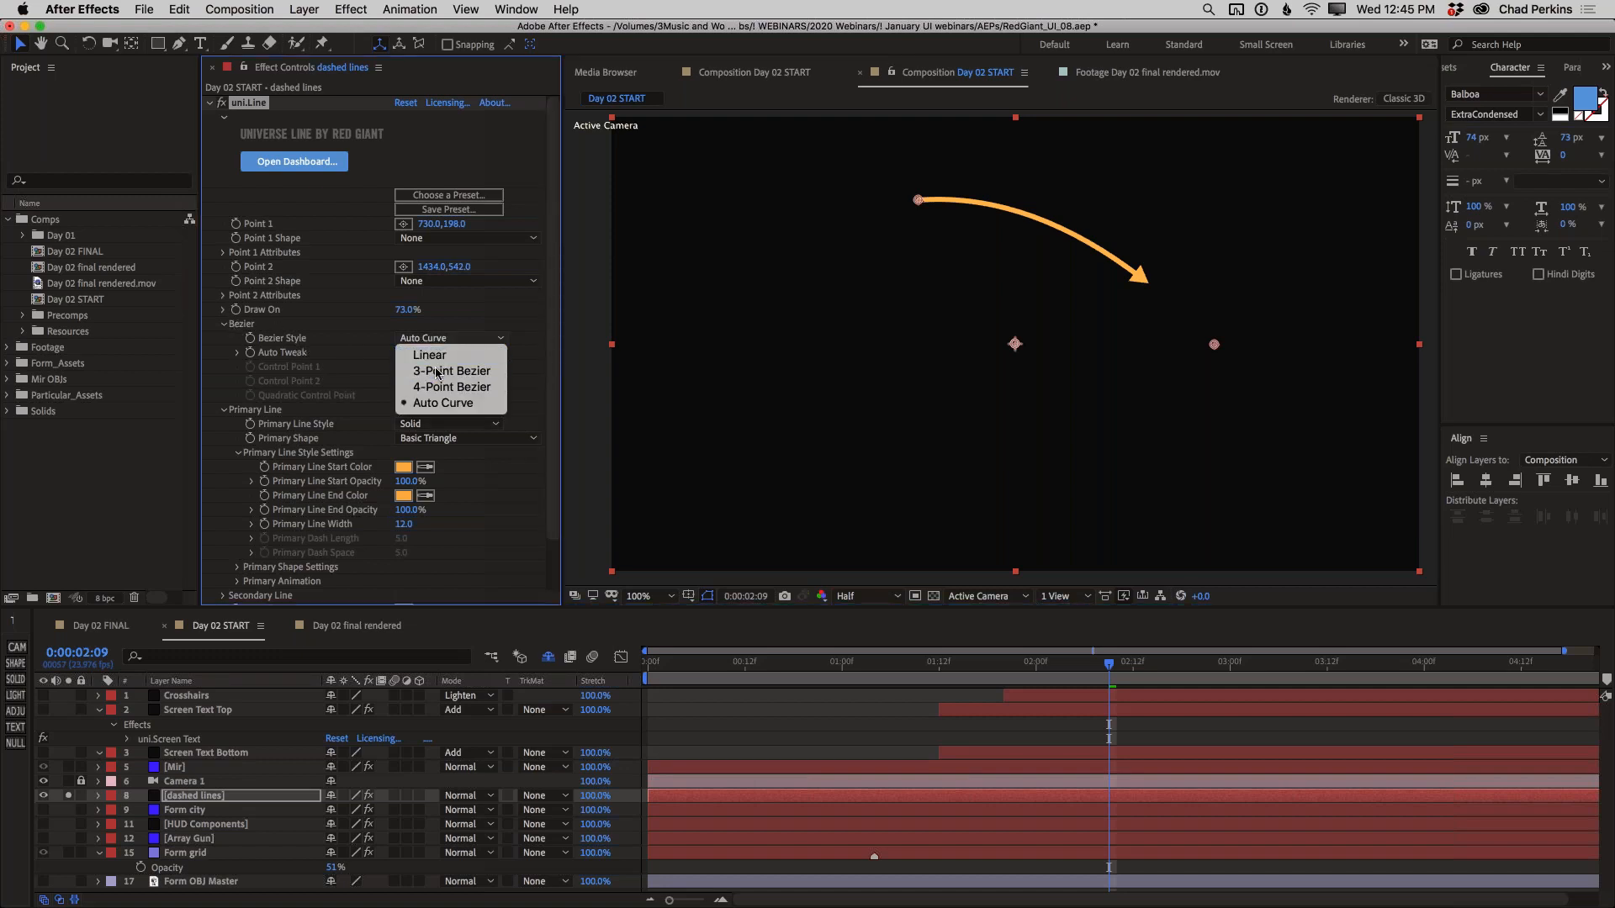
pyautogui.click(436, 372)
pyautogui.click(1015, 272)
pyautogui.moveTo(987, 312); pyautogui.dragTo(729, 304)
pyautogui.moveTo(1215, 348); pyautogui.dragTo(1202, 295)
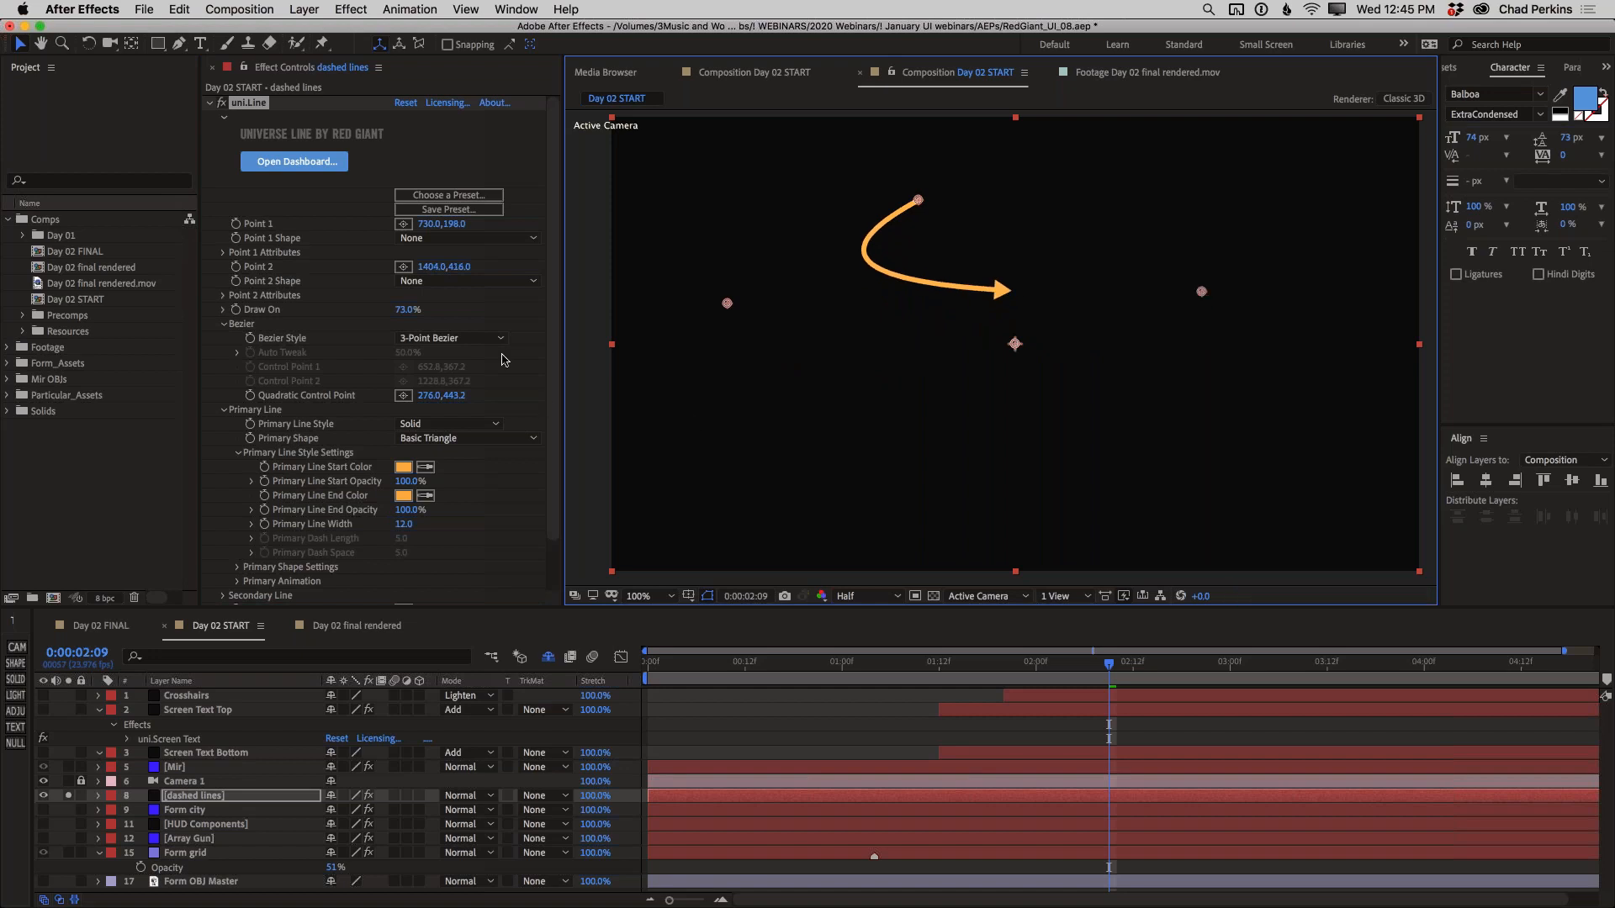
# Set Draw On to 100% and make the line Linear, running from about 580, 448 to about 1402, 476
pyautogui.moveTo(381, 314)
pyautogui.mouseDown()
pyautogui.moveTo(336, 315)
pyautogui.moveTo(425, 314)
pyautogui.mouseUp()
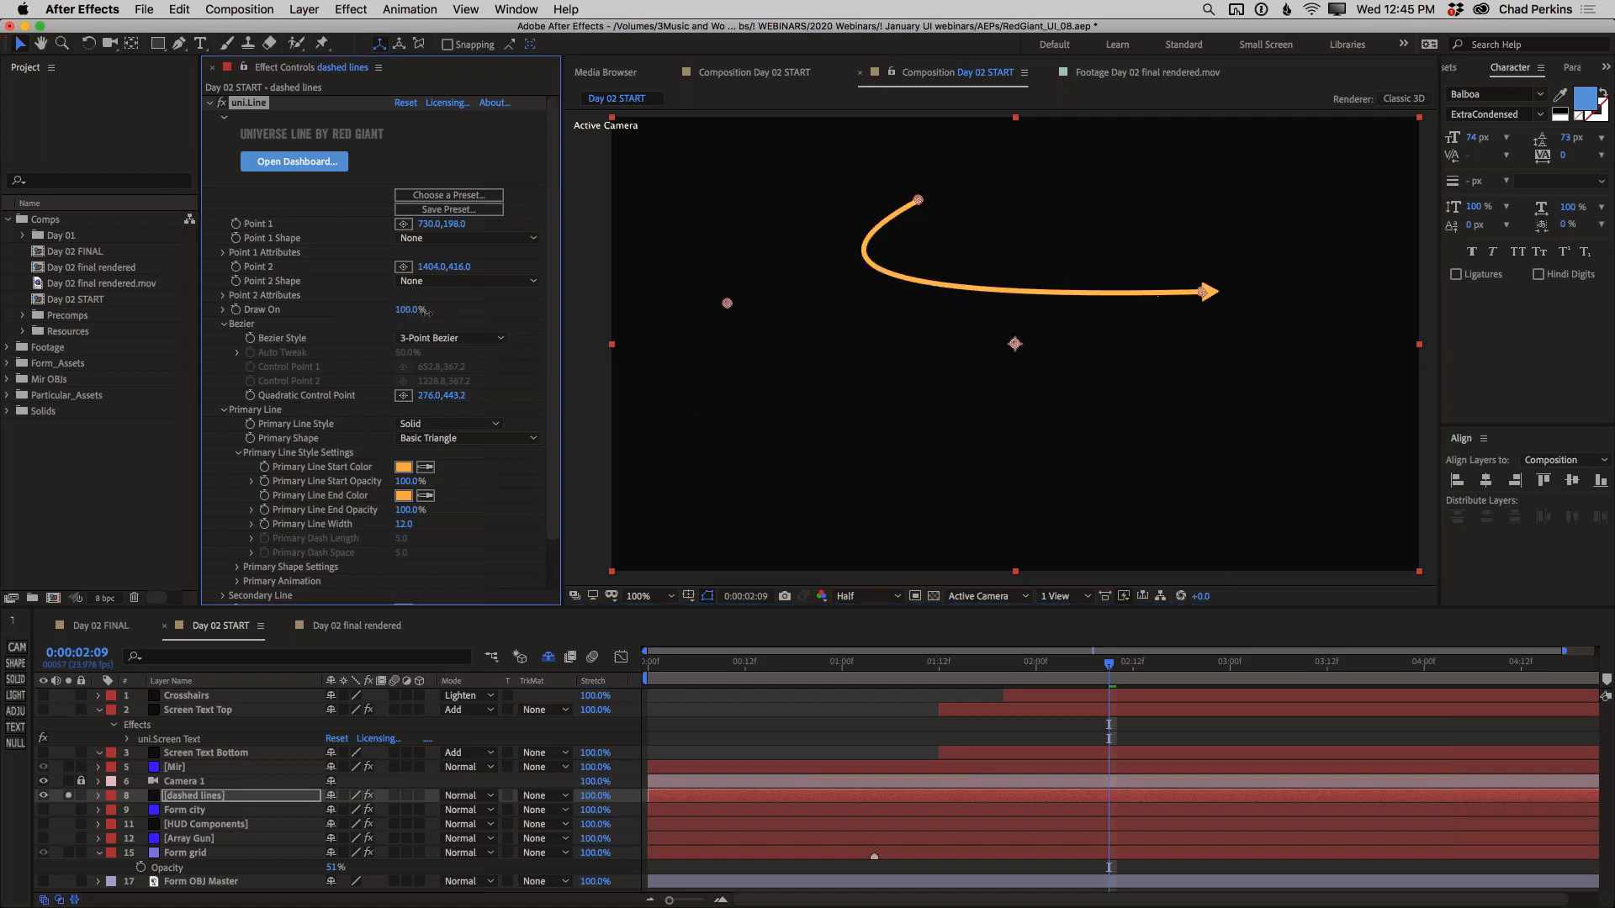
pyautogui.click(438, 341)
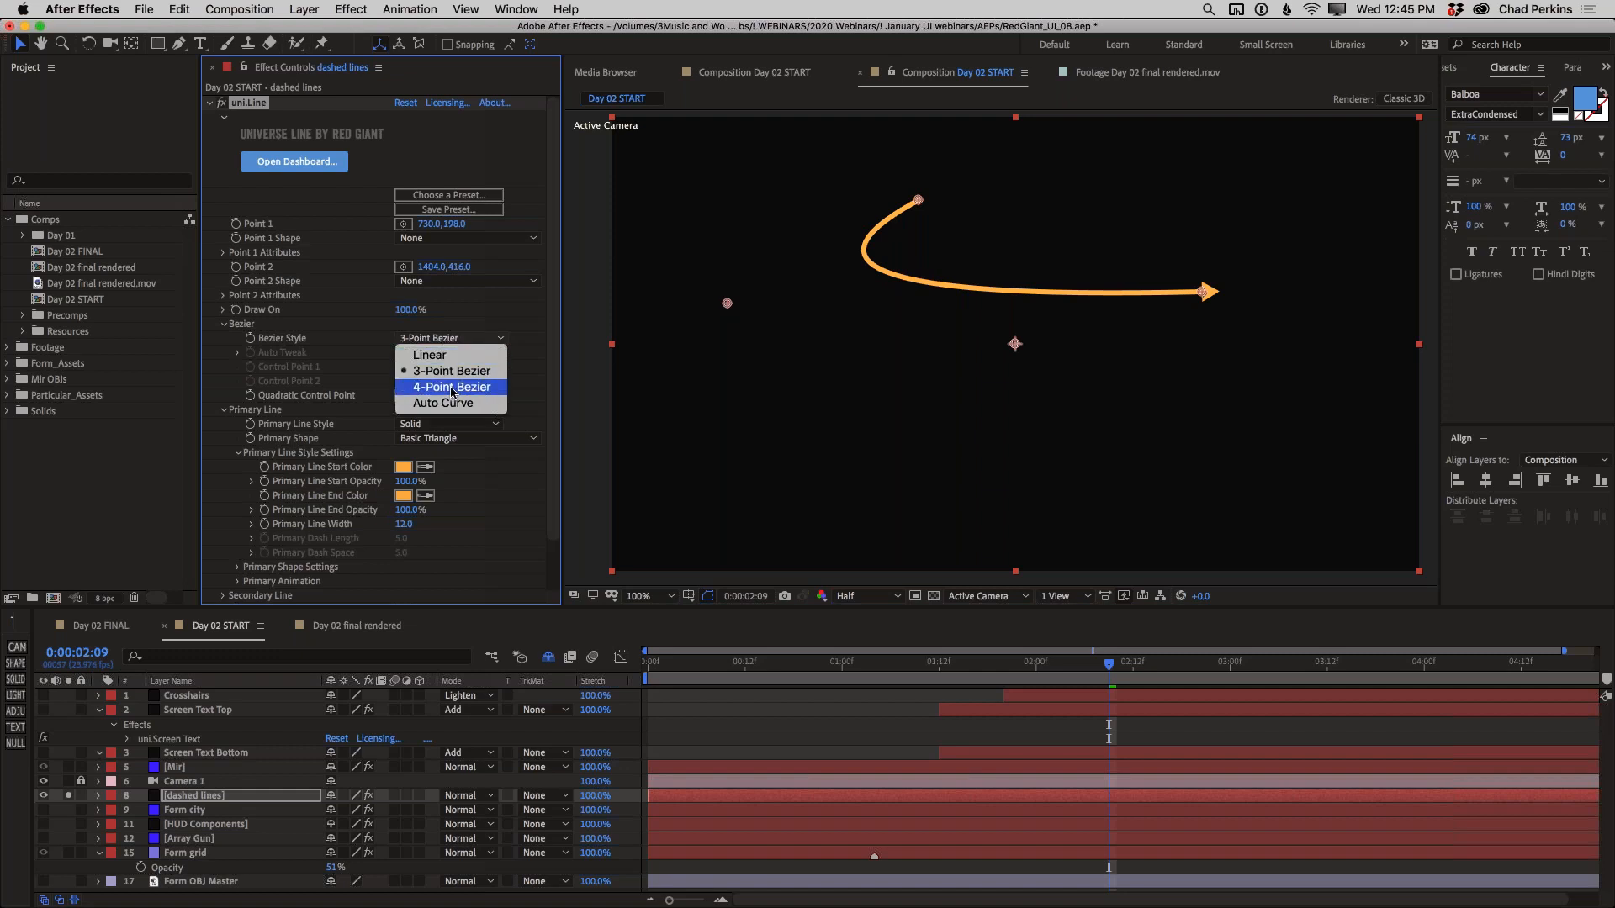
pyautogui.click(430, 355)
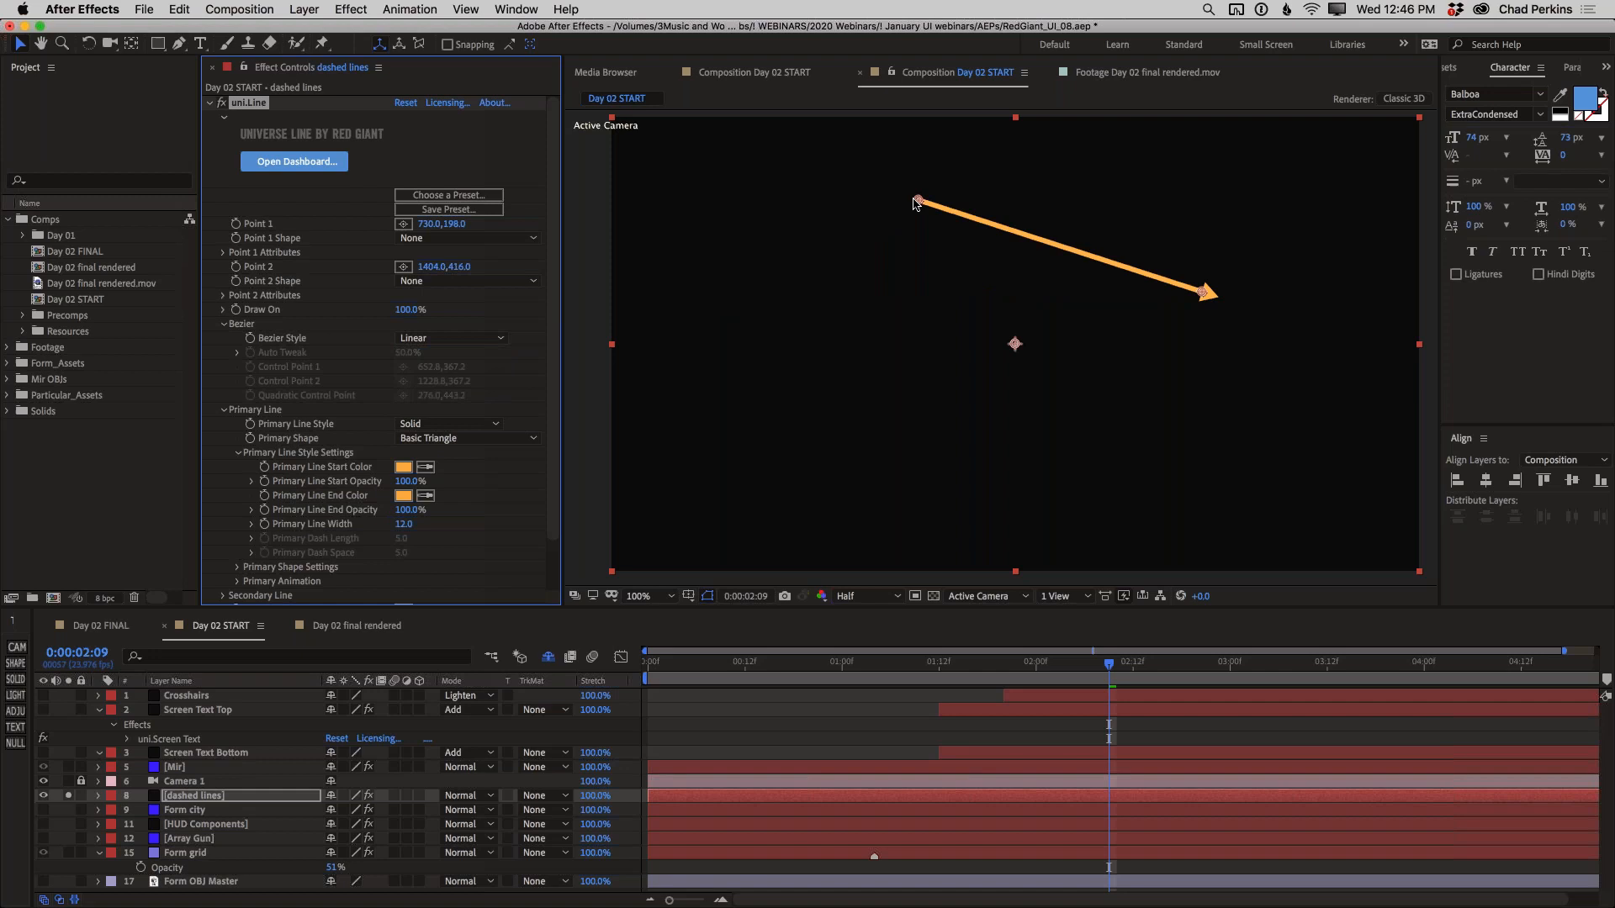
pyautogui.moveTo(916, 202); pyautogui.dragTo(855, 305)
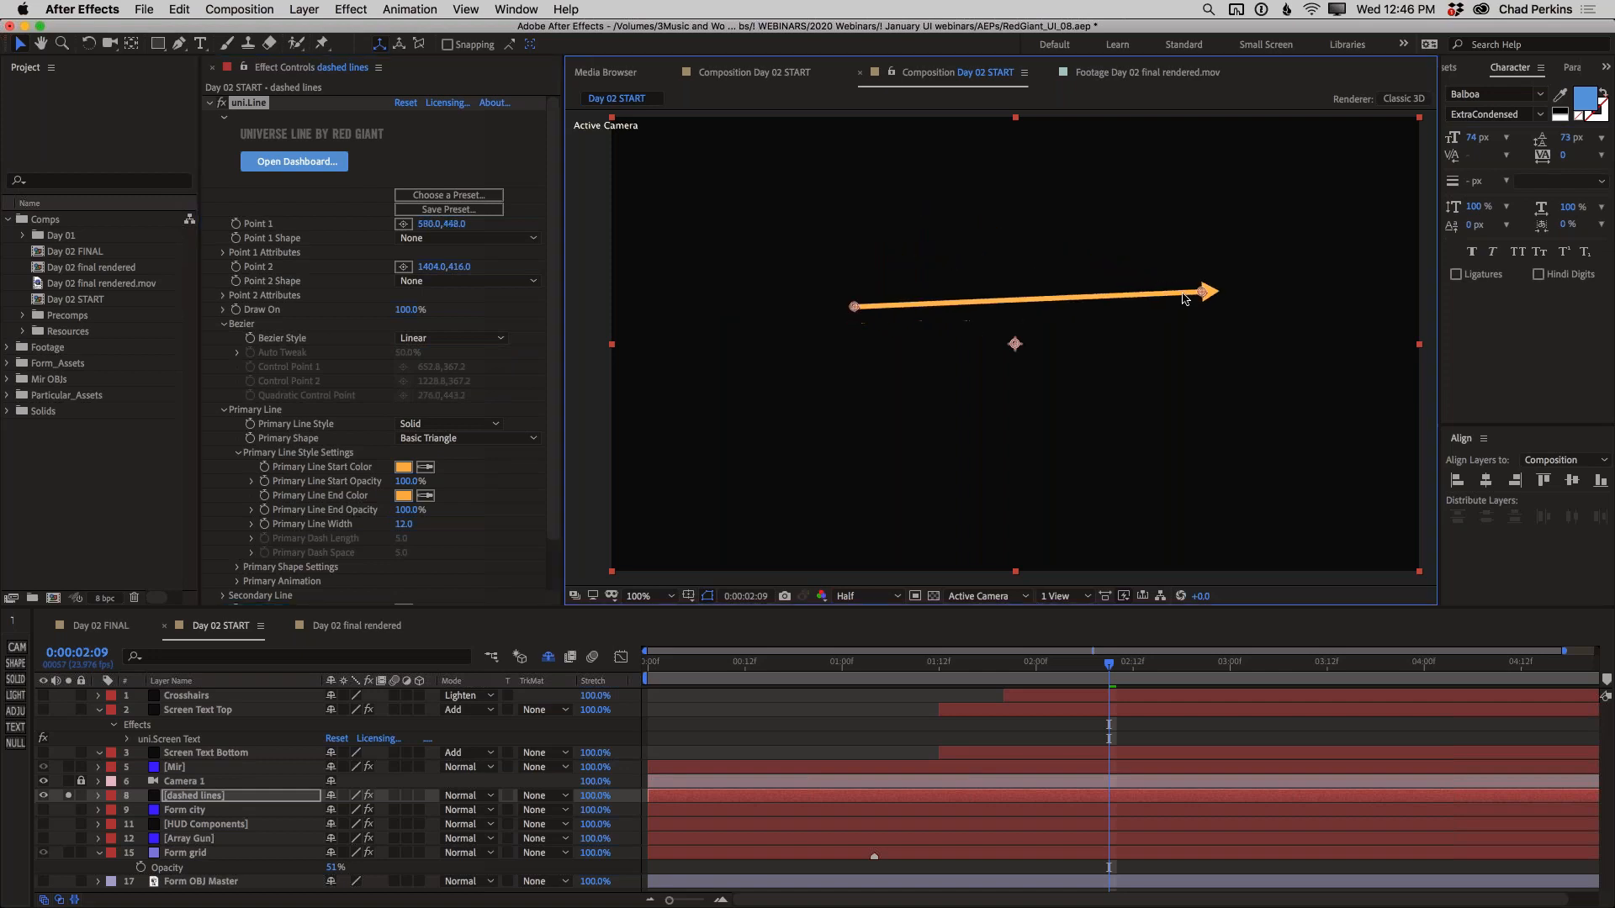
pyautogui.moveTo(1205, 292); pyautogui.dragTo(1206, 317)
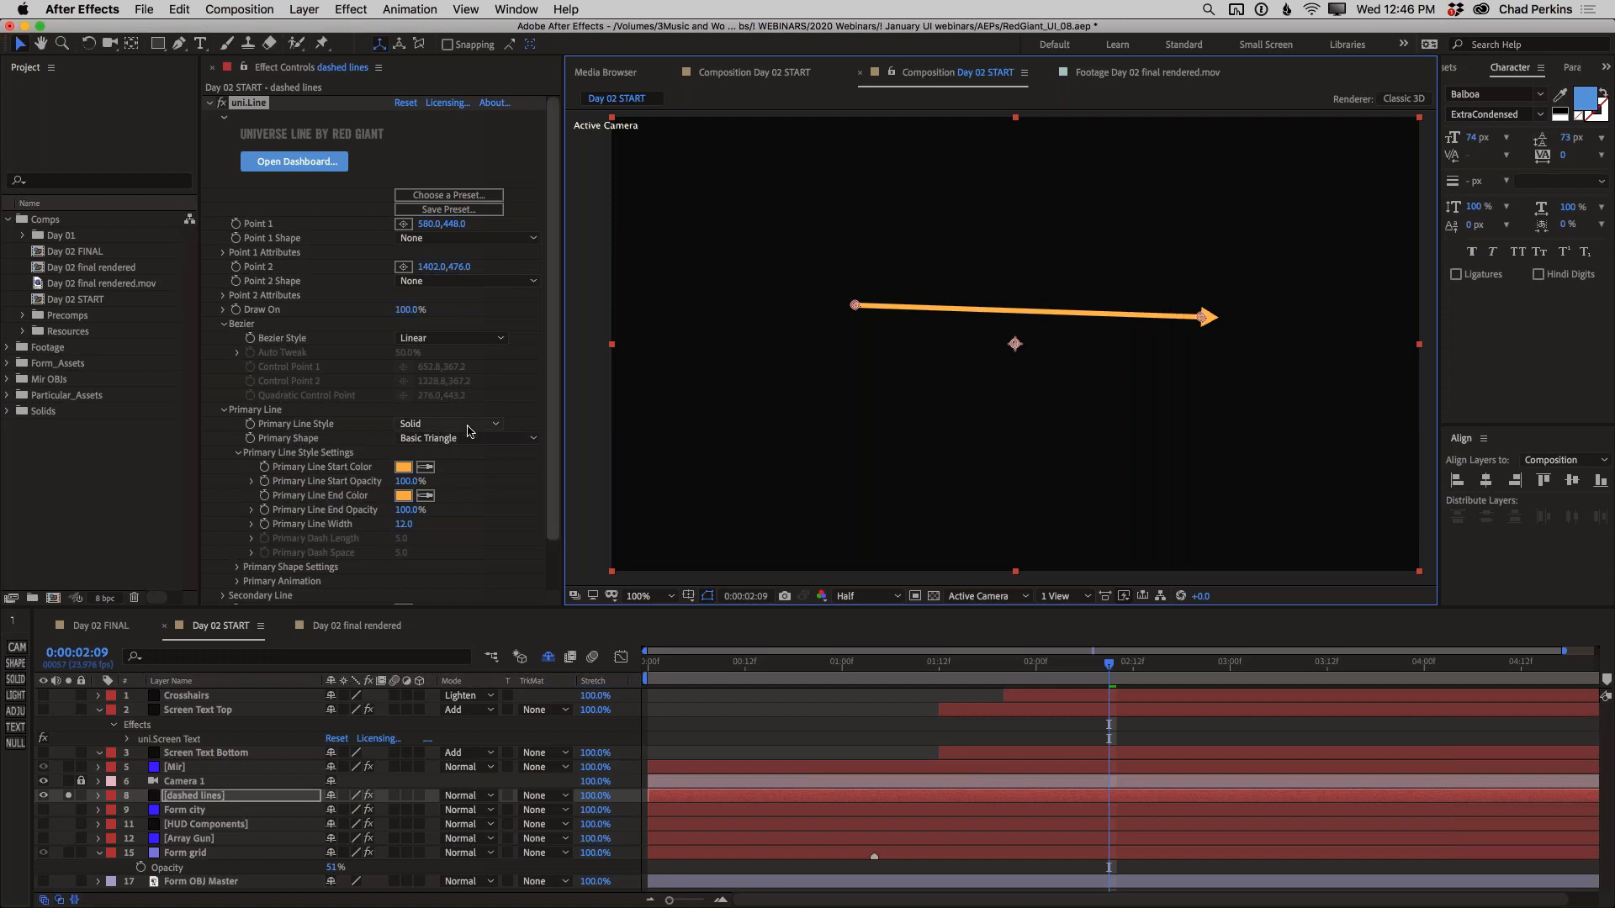
# Set the line's Primary Shape to Locator 1 with a Primary Shape Size of 21
pyautogui.click(238, 567)
pyautogui.scroll(-4, 309, 561)
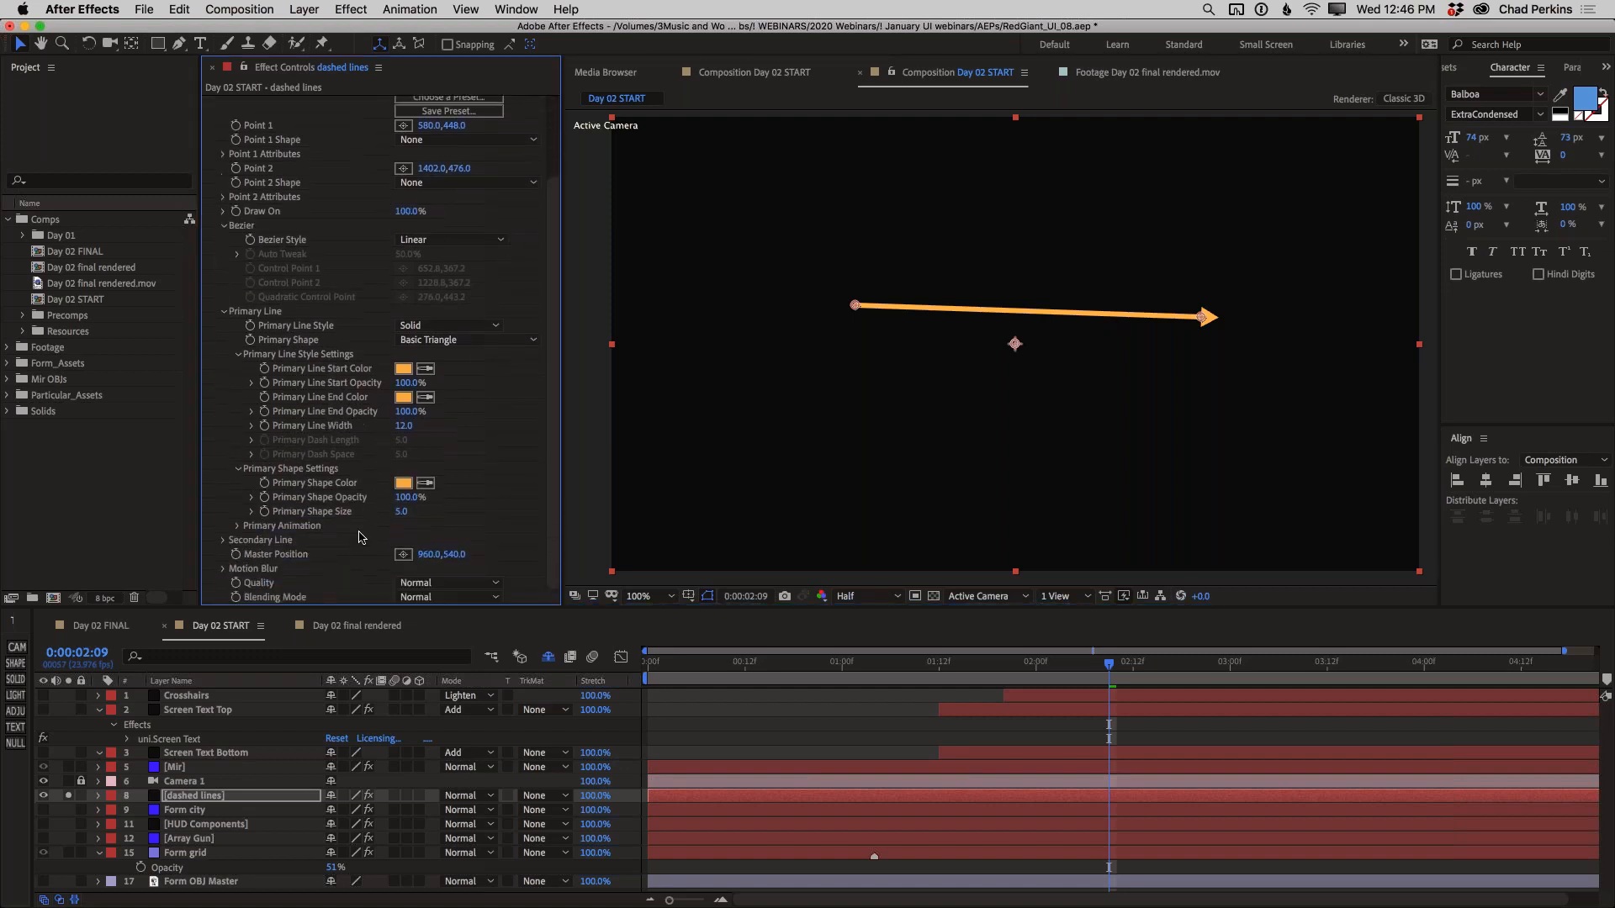
pyautogui.moveTo(414, 510)
pyautogui.mouseDown()
pyautogui.moveTo(446, 511)
pyautogui.moveTo(402, 513)
pyautogui.mouseUp()
pyautogui.click(435, 340)
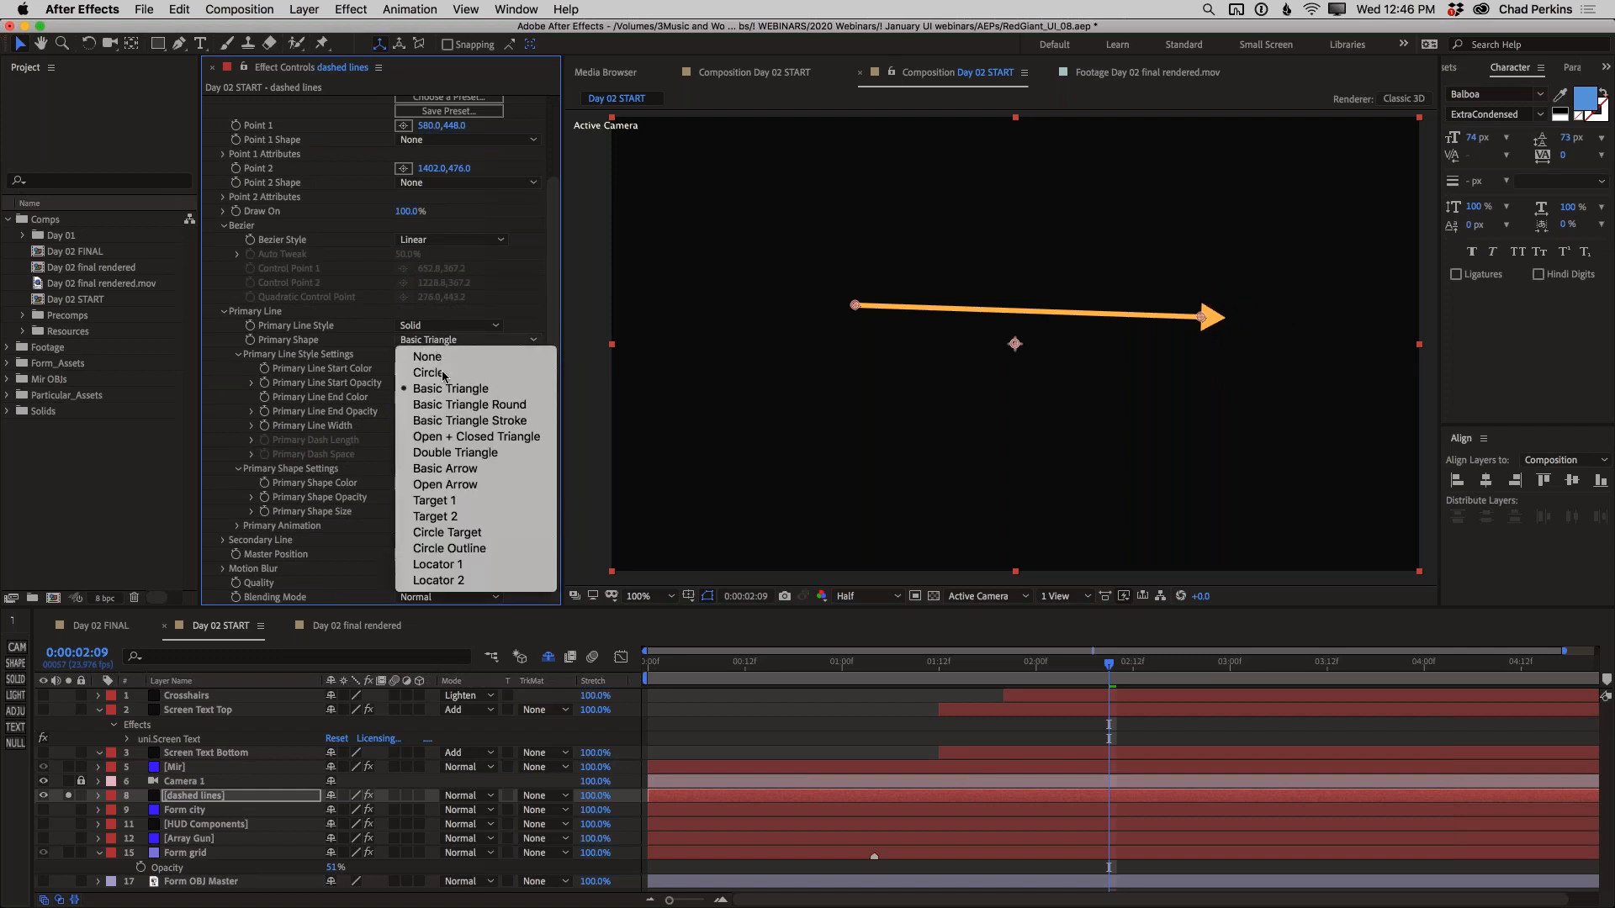
pyautogui.click(459, 340)
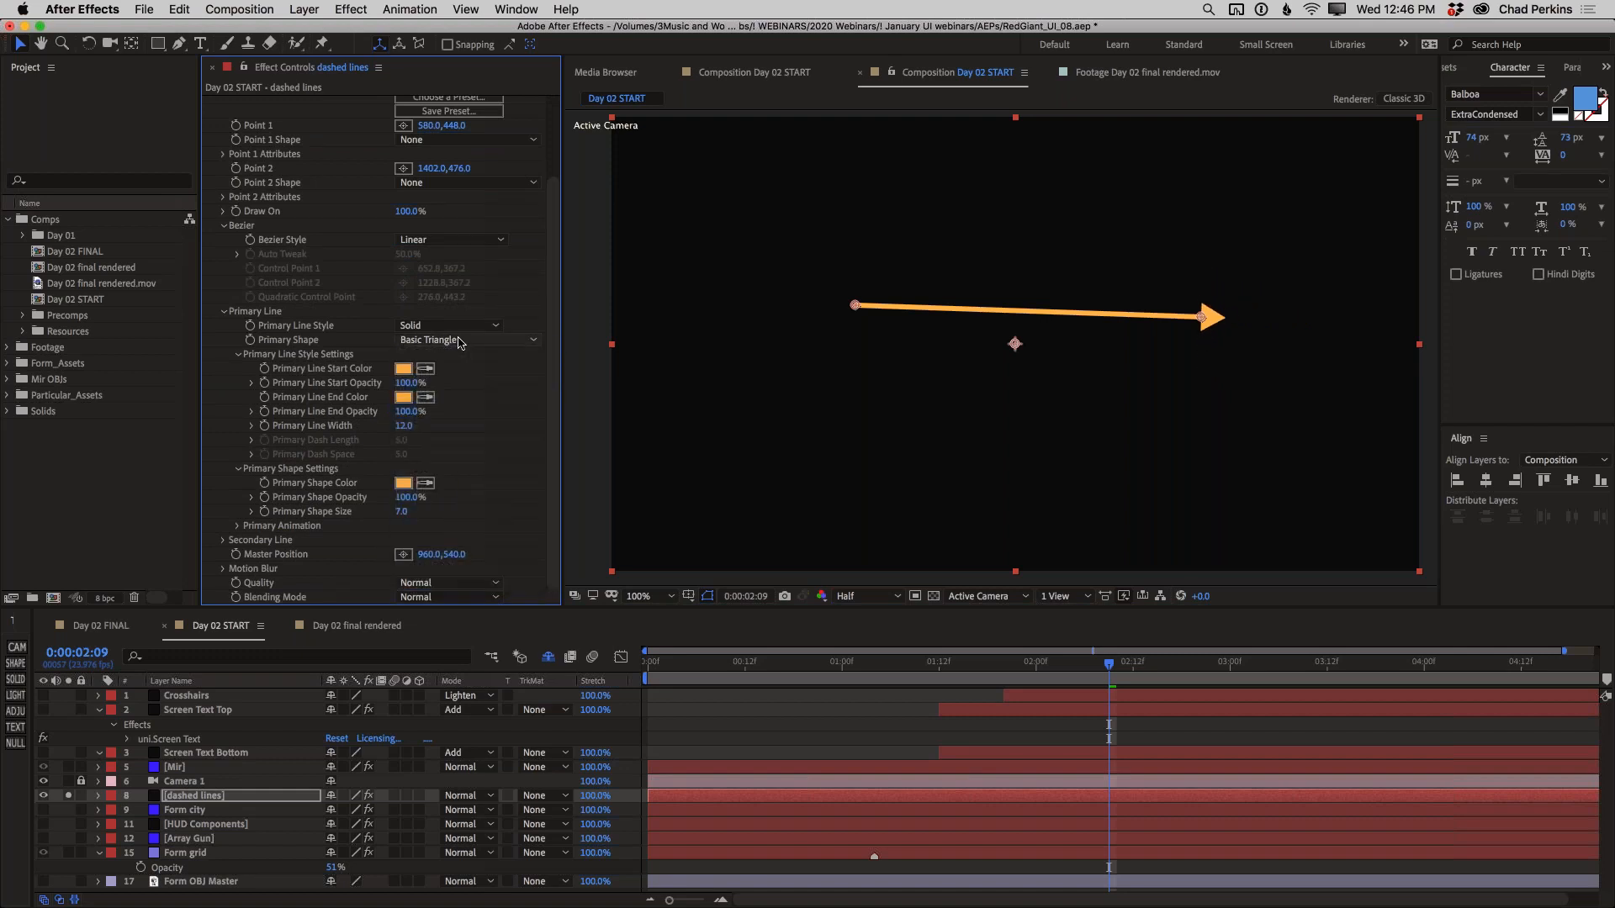
pyautogui.click(461, 341)
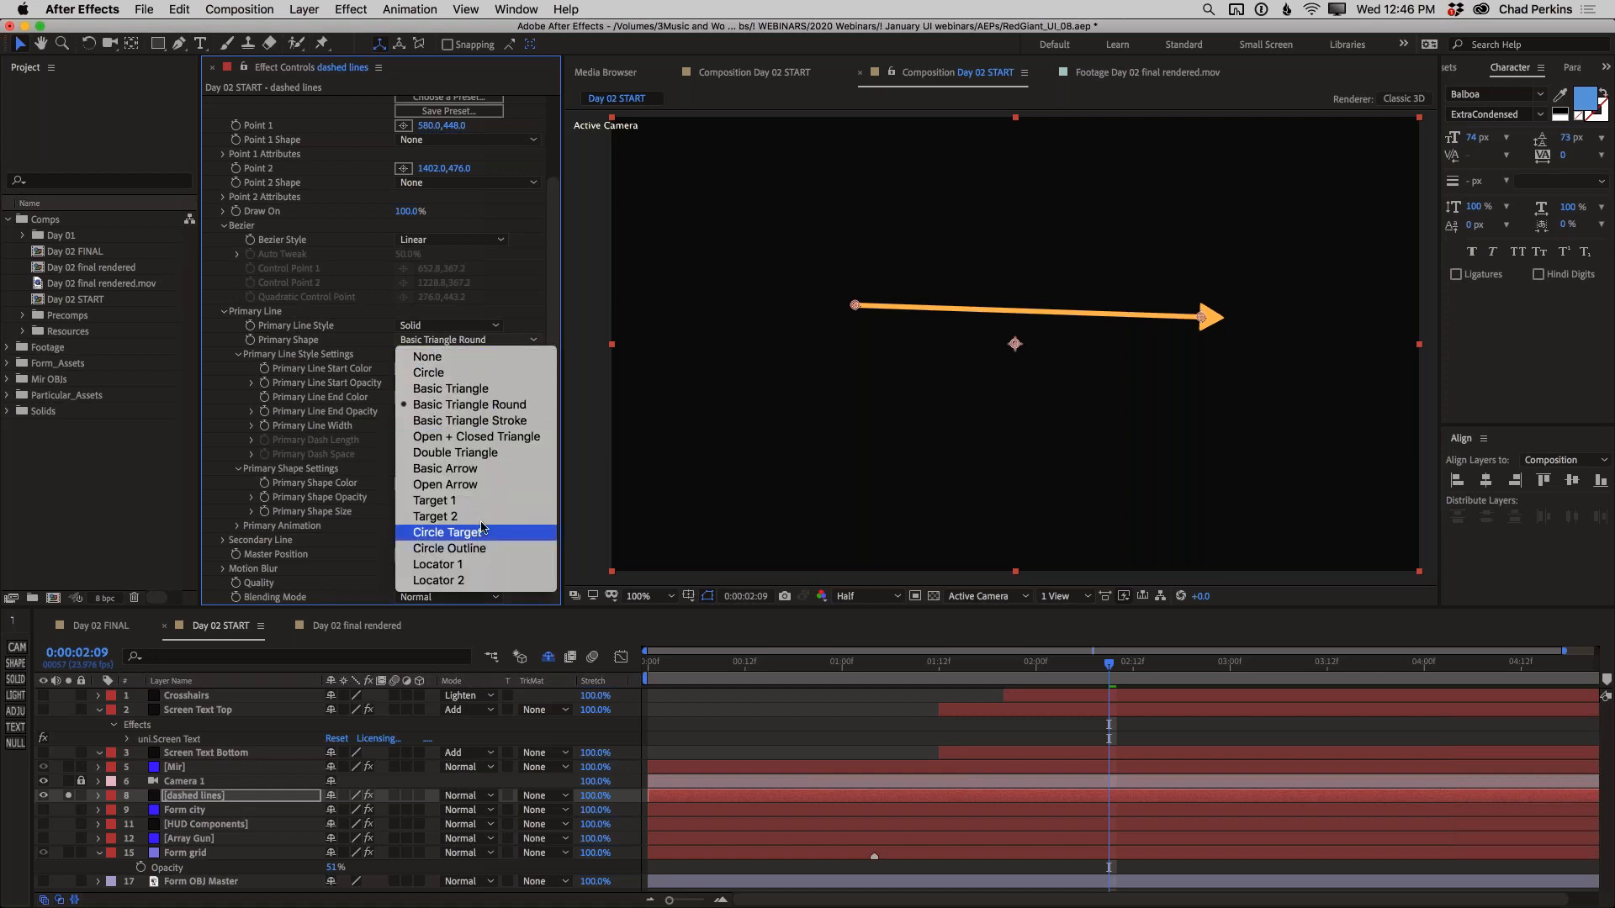
pyautogui.click(479, 564)
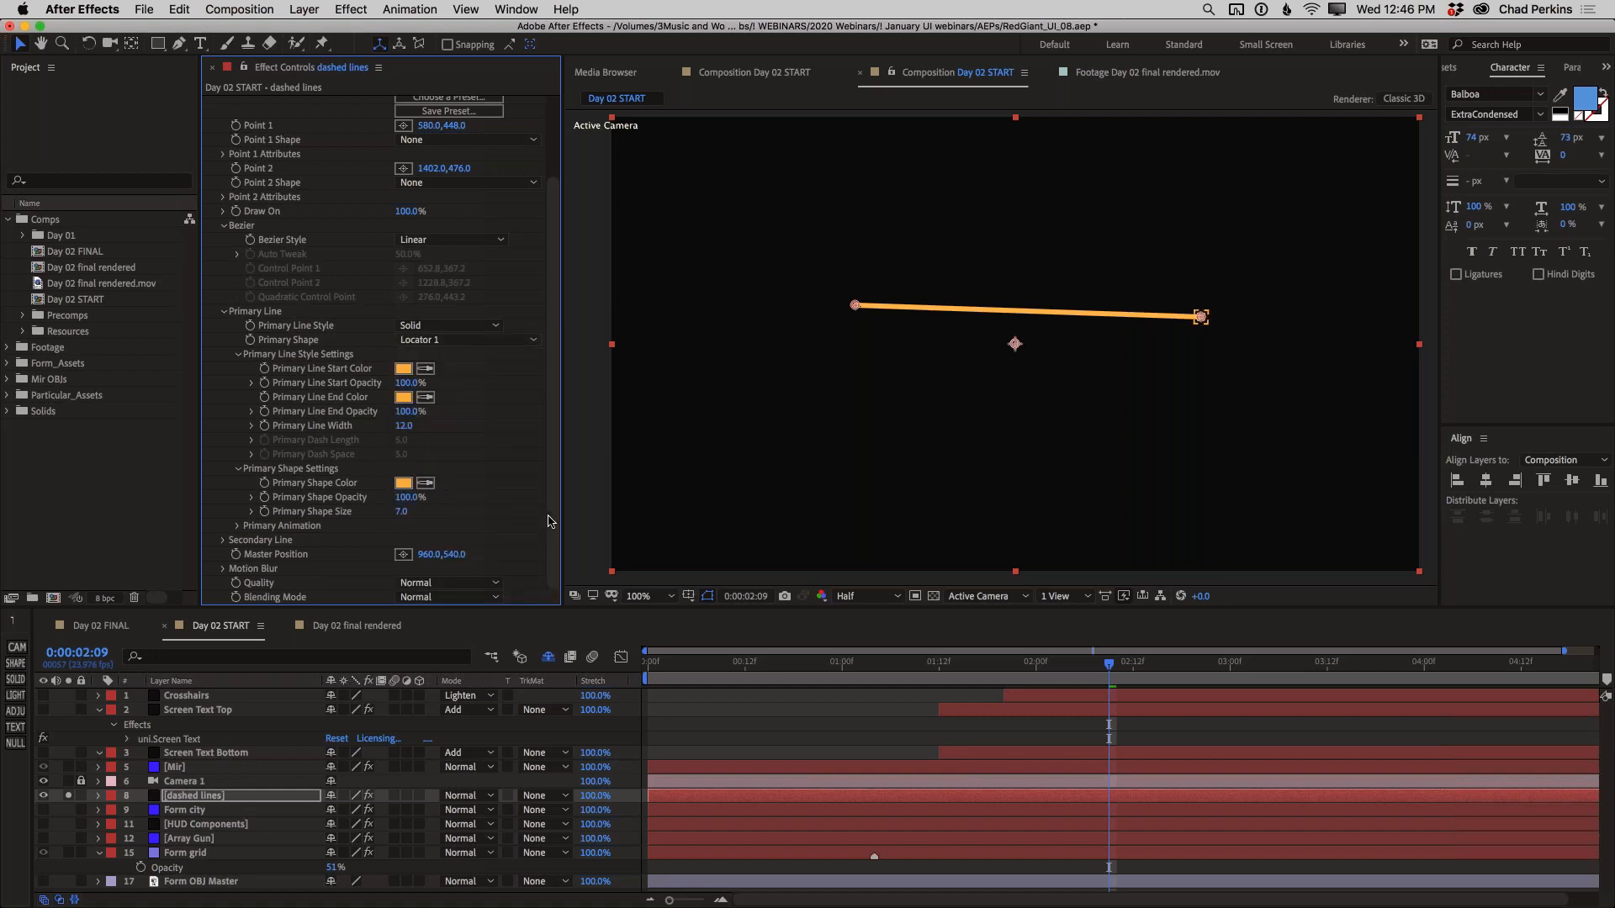
pyautogui.moveTo(401, 517); pyautogui.dragTo(412, 513)
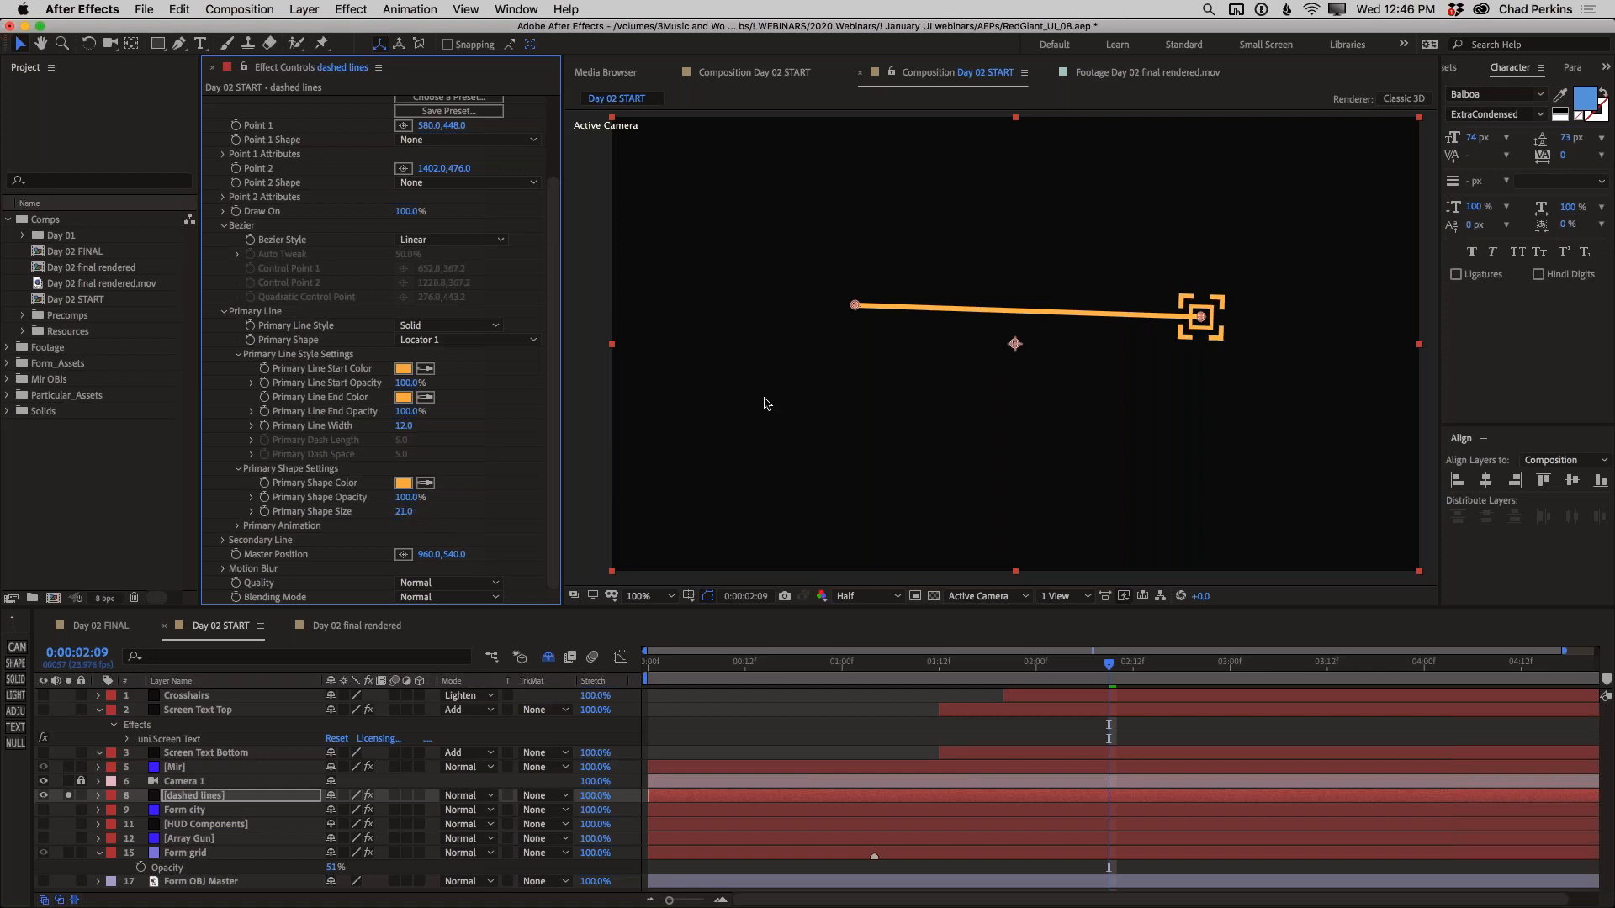
# Set Primary Shape to None and make the line Dashed with a Primary Line Width of 7.8 and Dash Length of 0.7
pyautogui.click(490, 346)
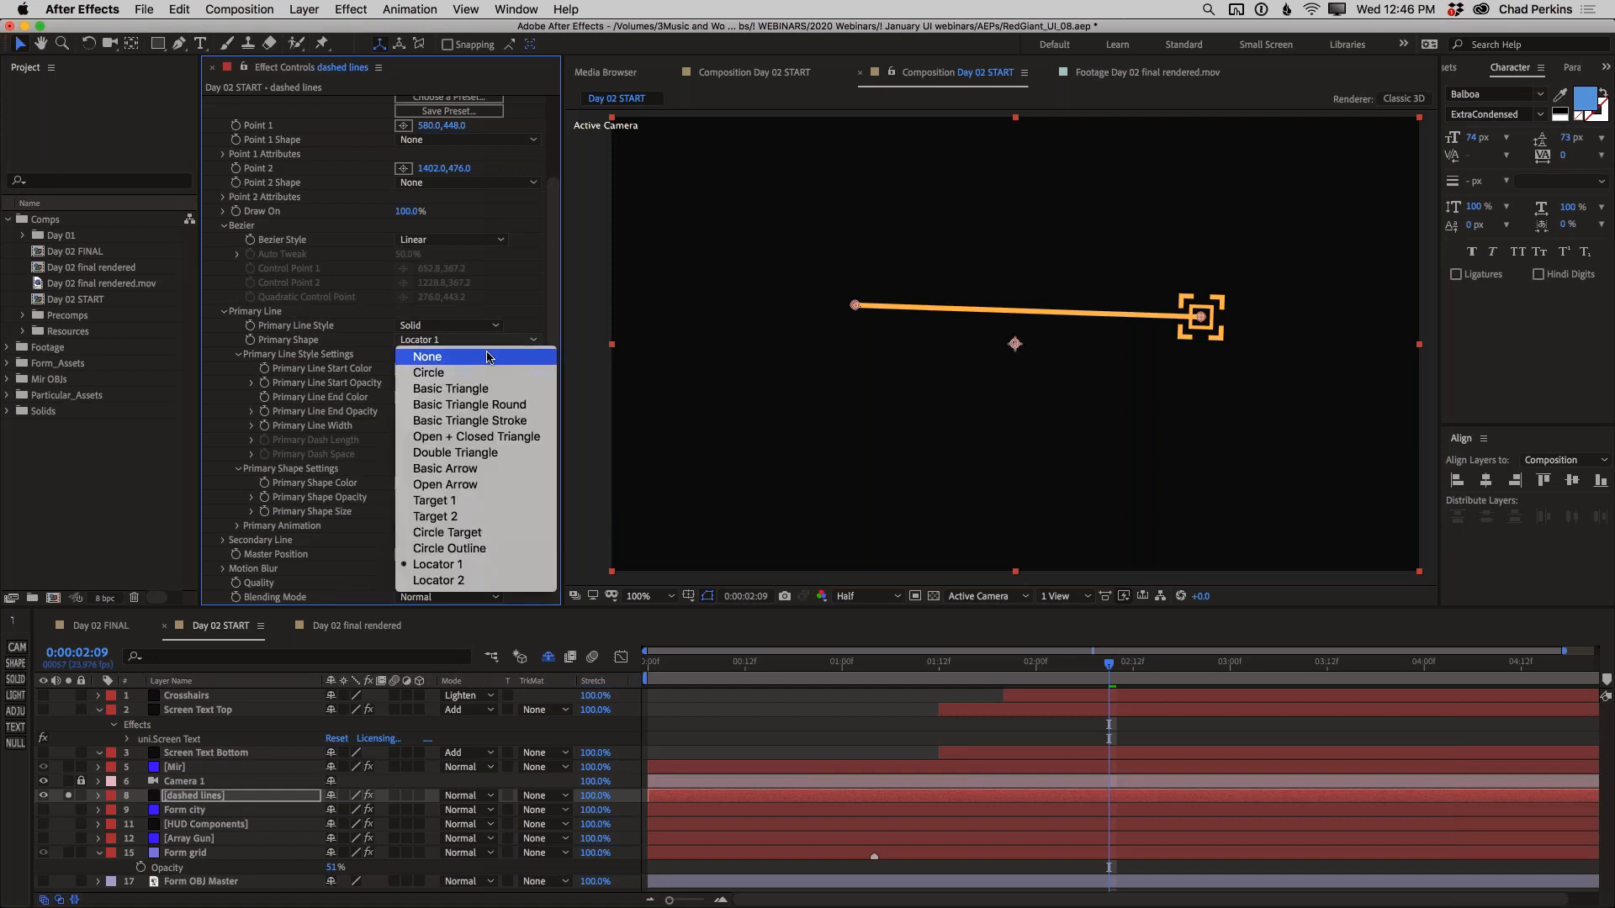
pyautogui.click(489, 357)
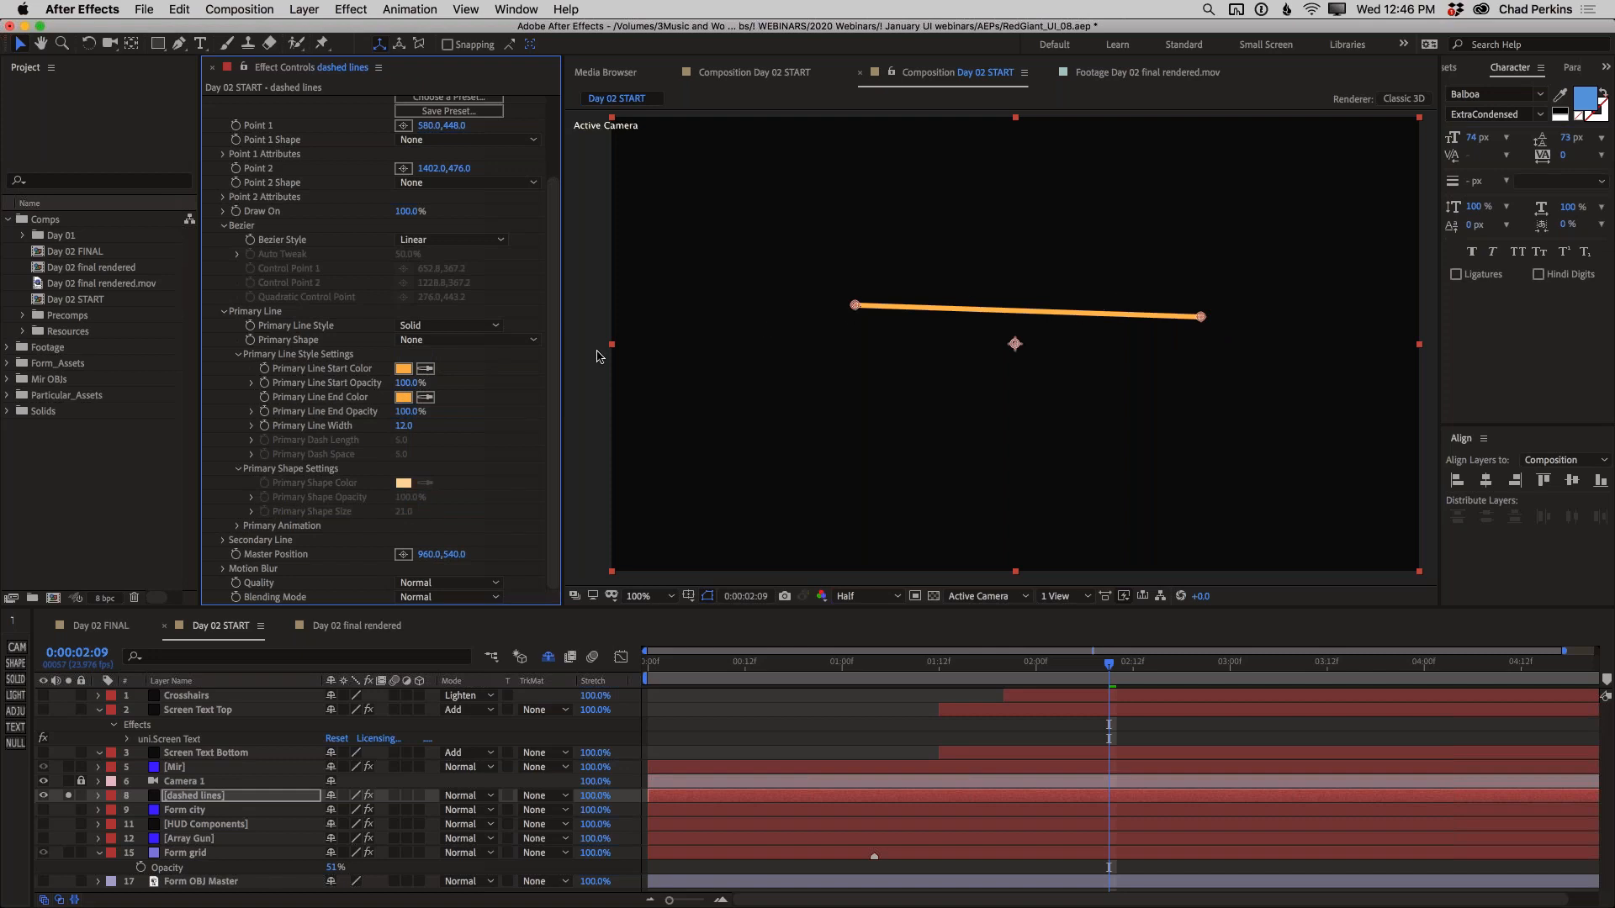
pyautogui.click(447, 329)
pyautogui.click(442, 375)
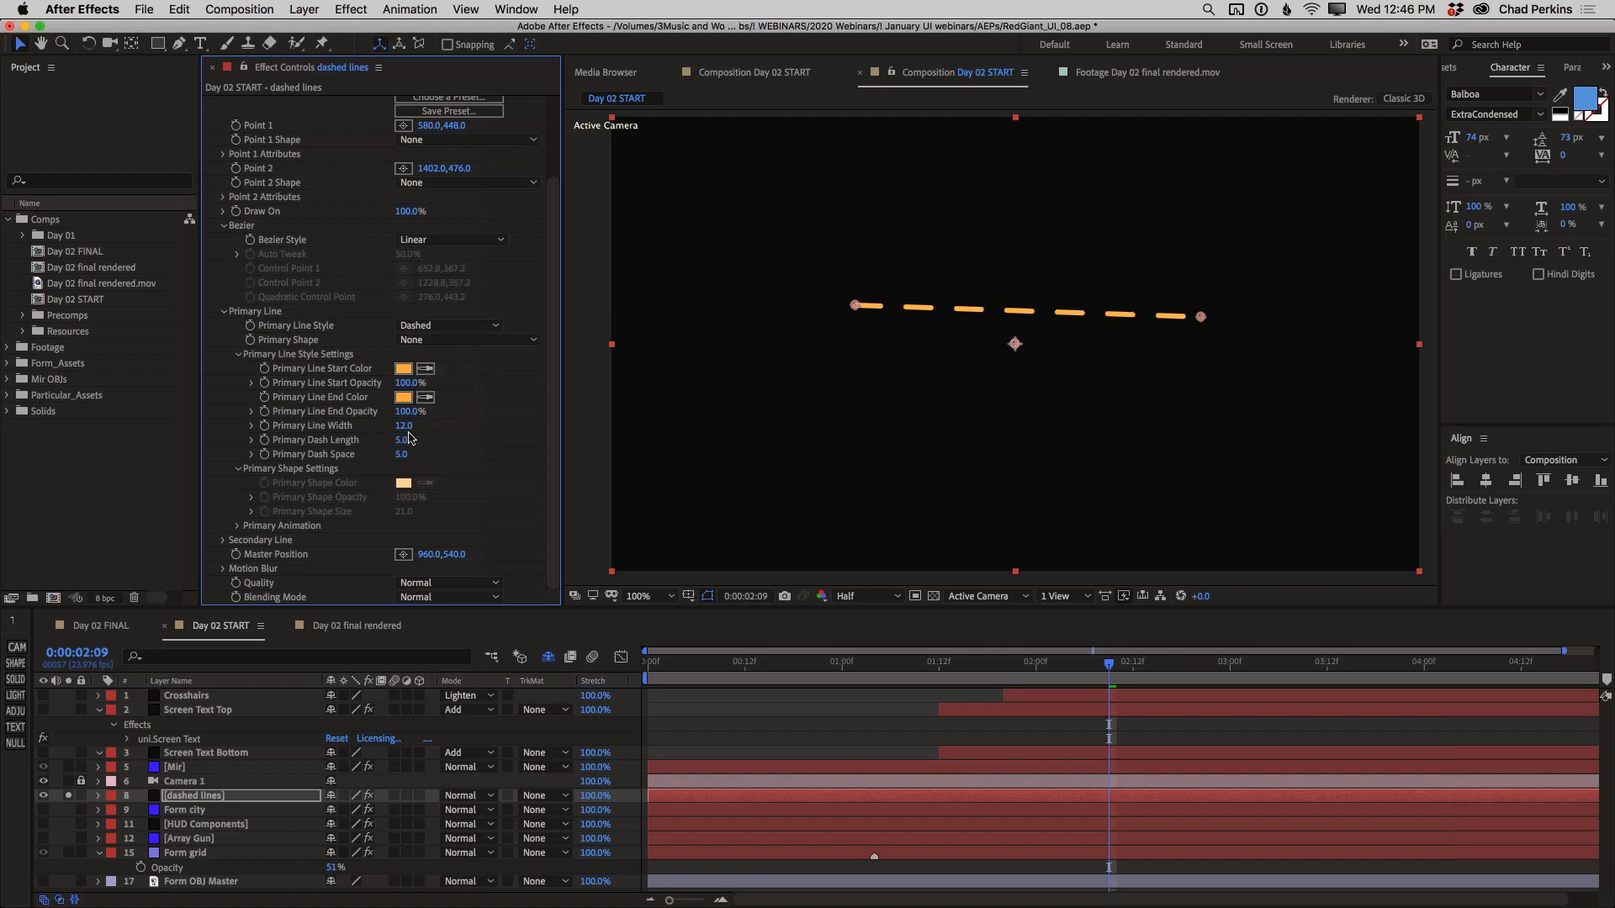
pyautogui.moveTo(404, 426); pyautogui.dragTo(381, 436)
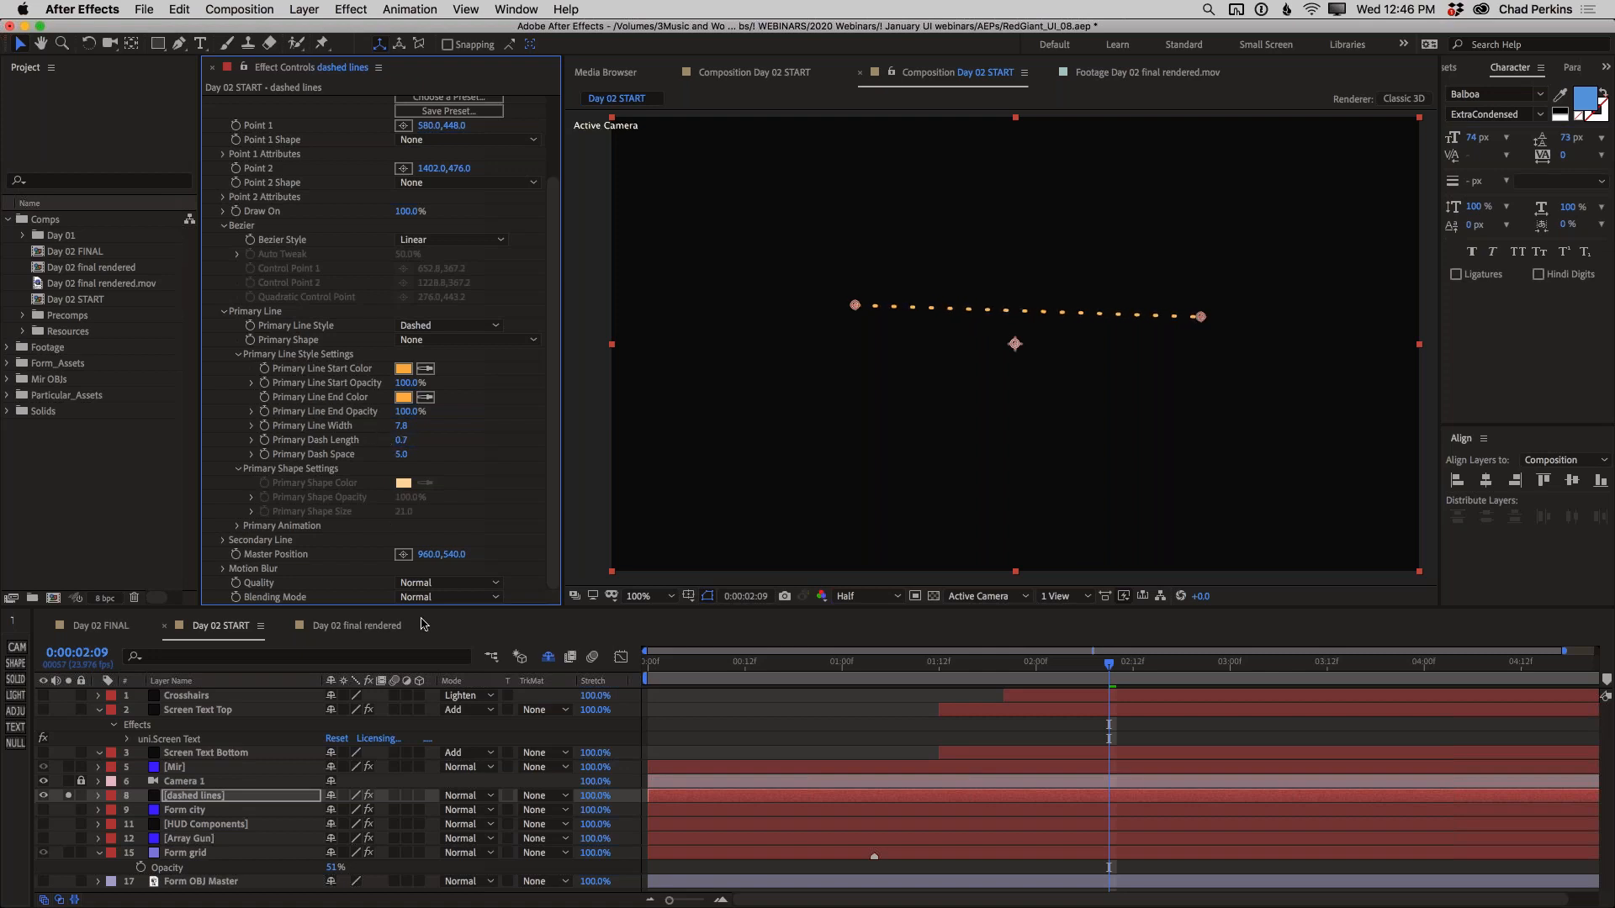
# Play the Day 02 final rendered composition from 0:00:00:19 to examine how its dotted lines draw on
pyautogui.click(356, 626)
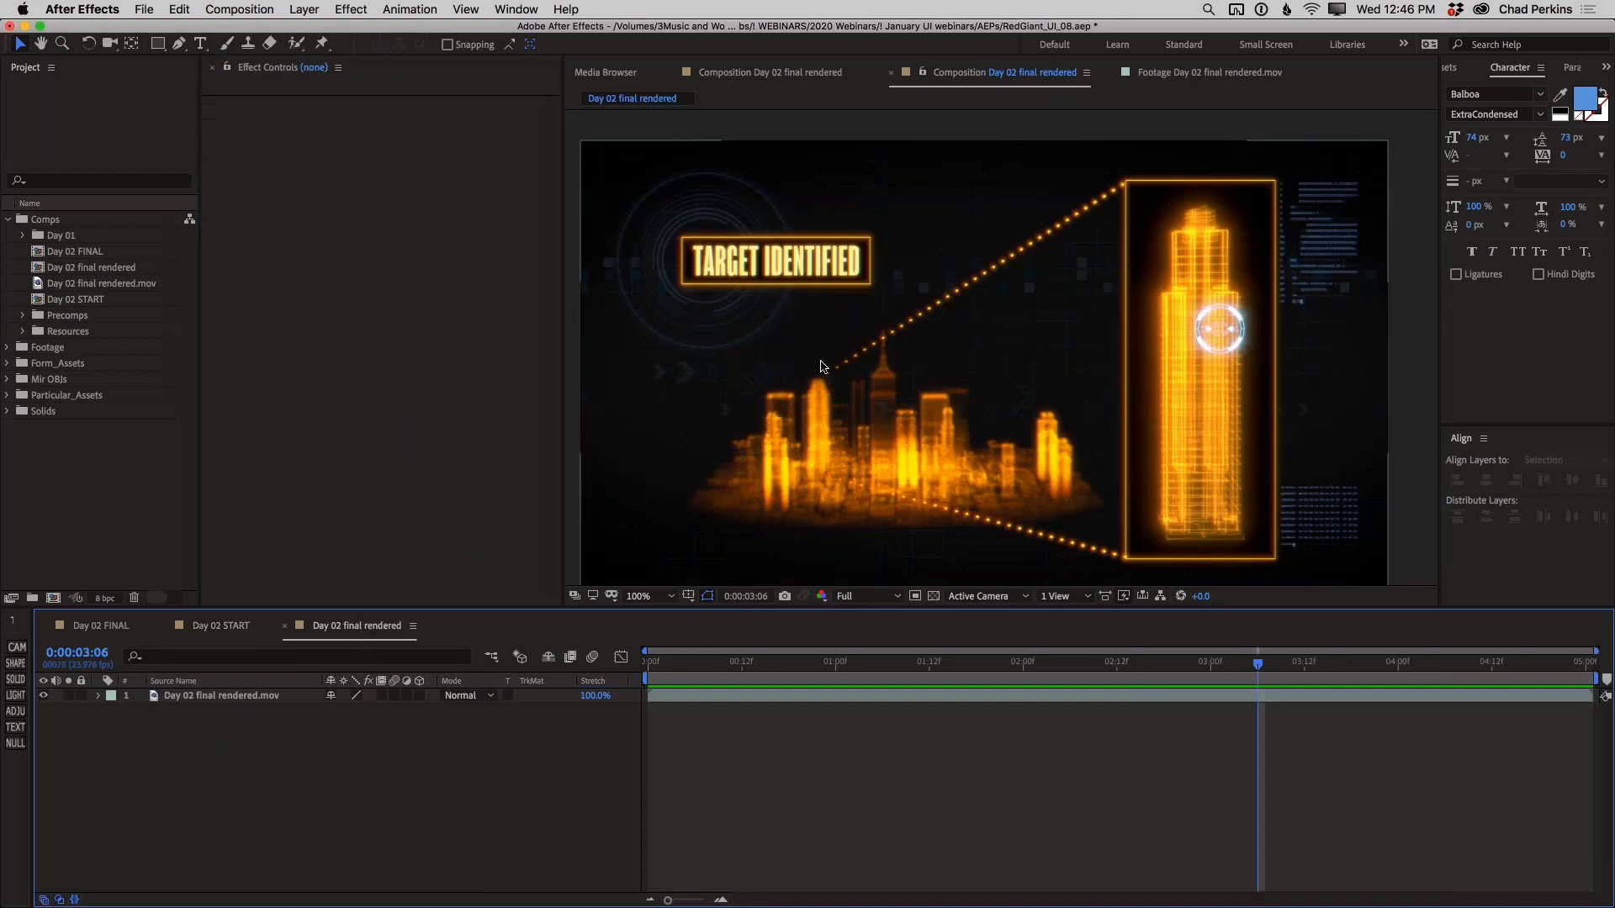
pyautogui.click(797, 662)
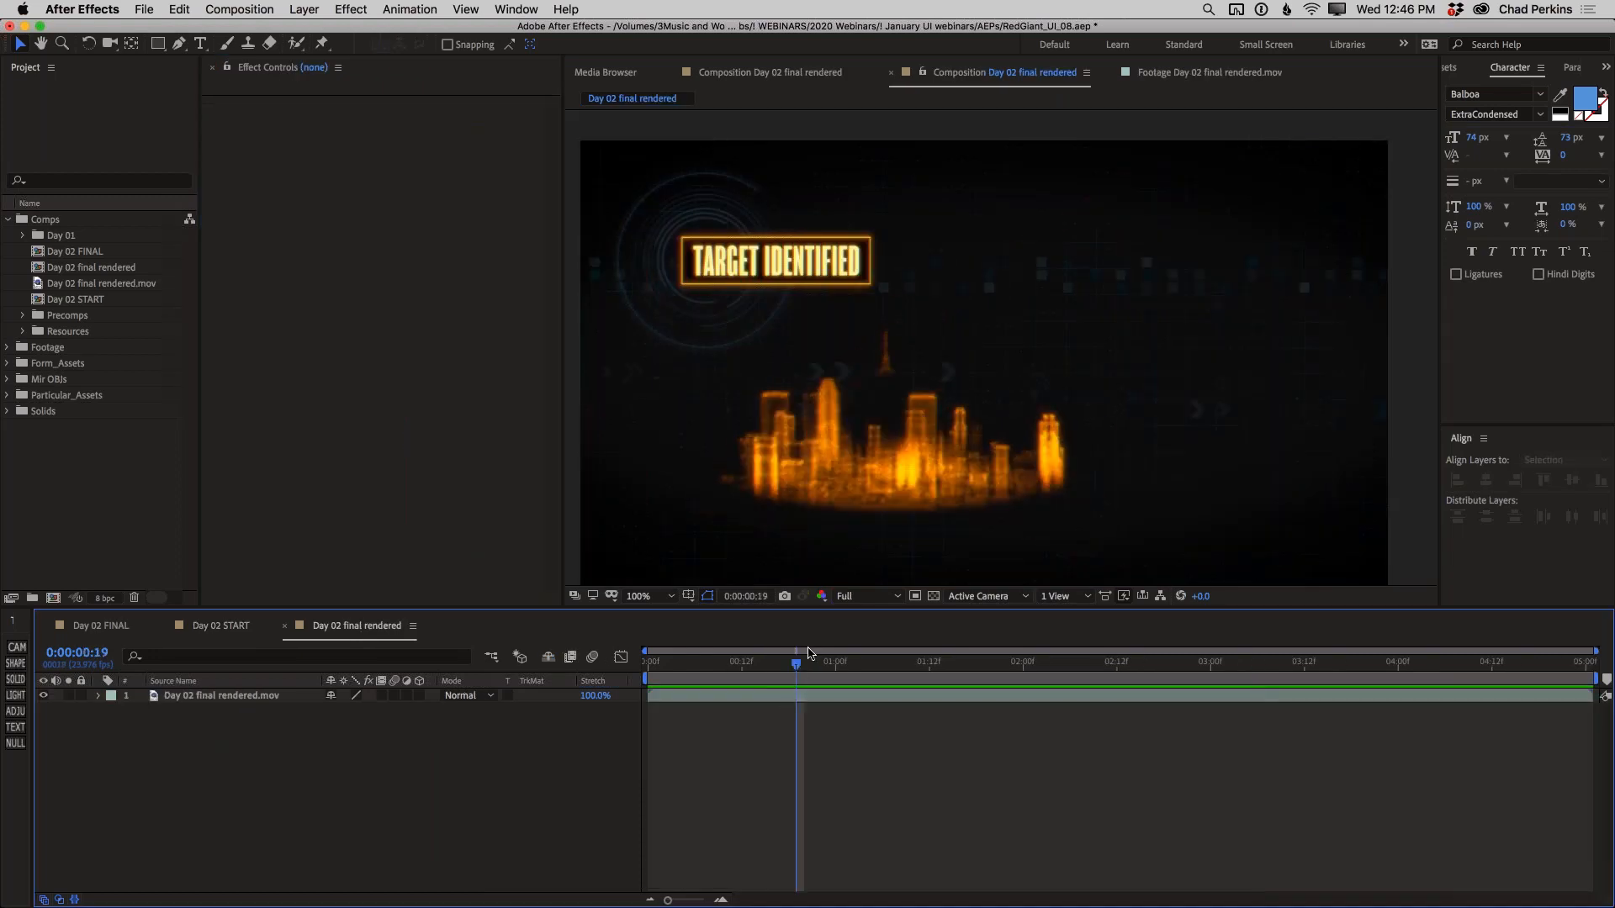
pyautogui.press('space')
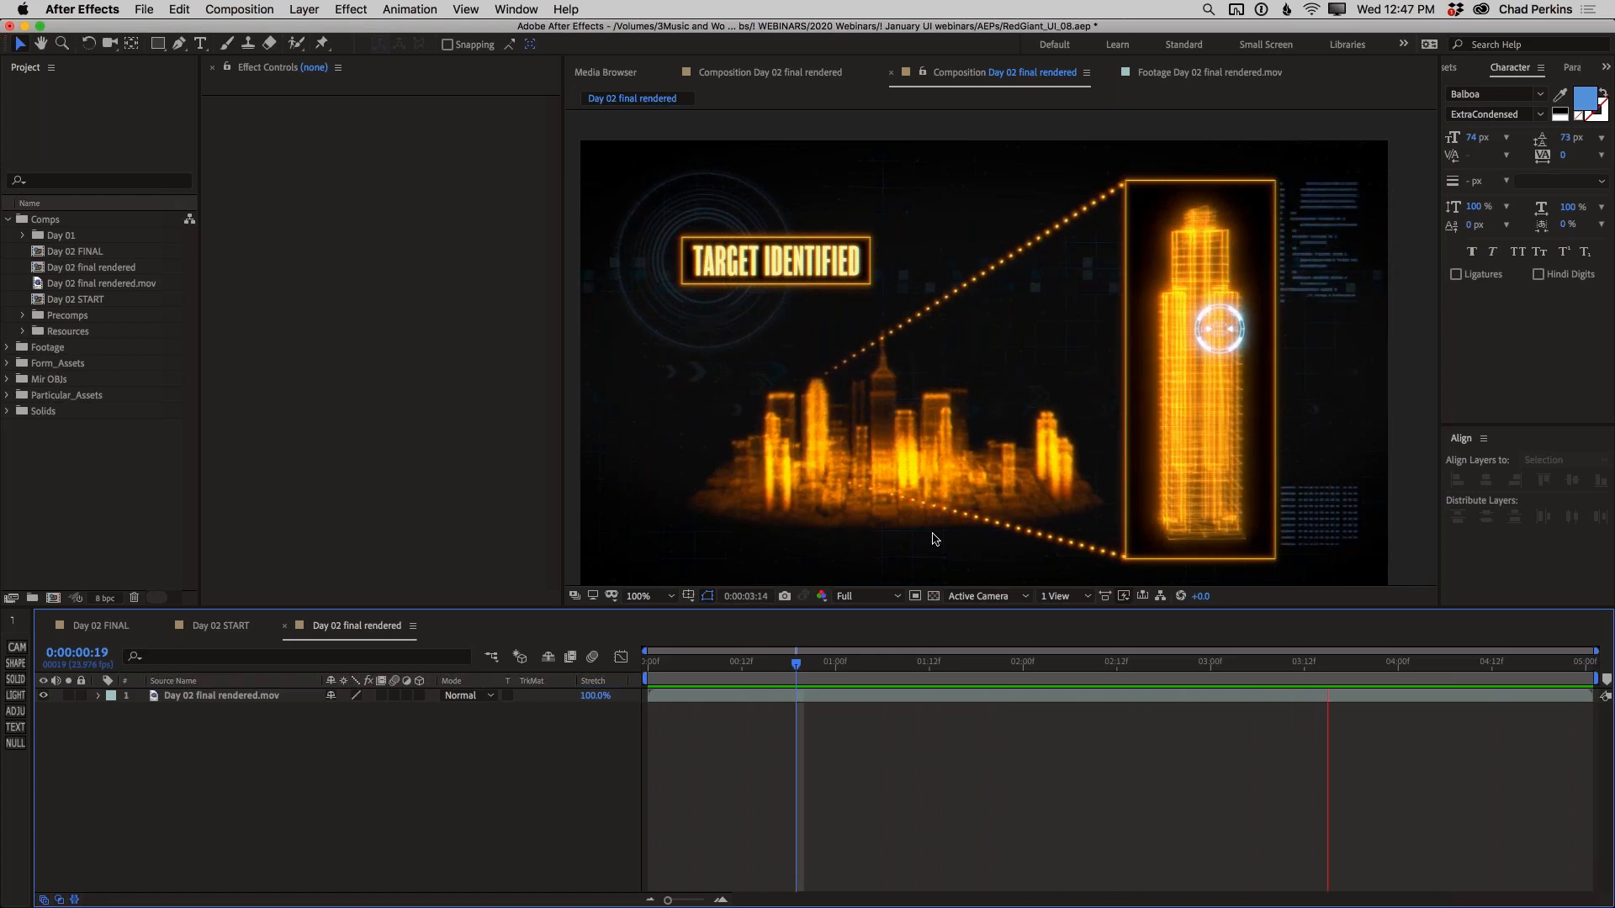
pyautogui.press('space')
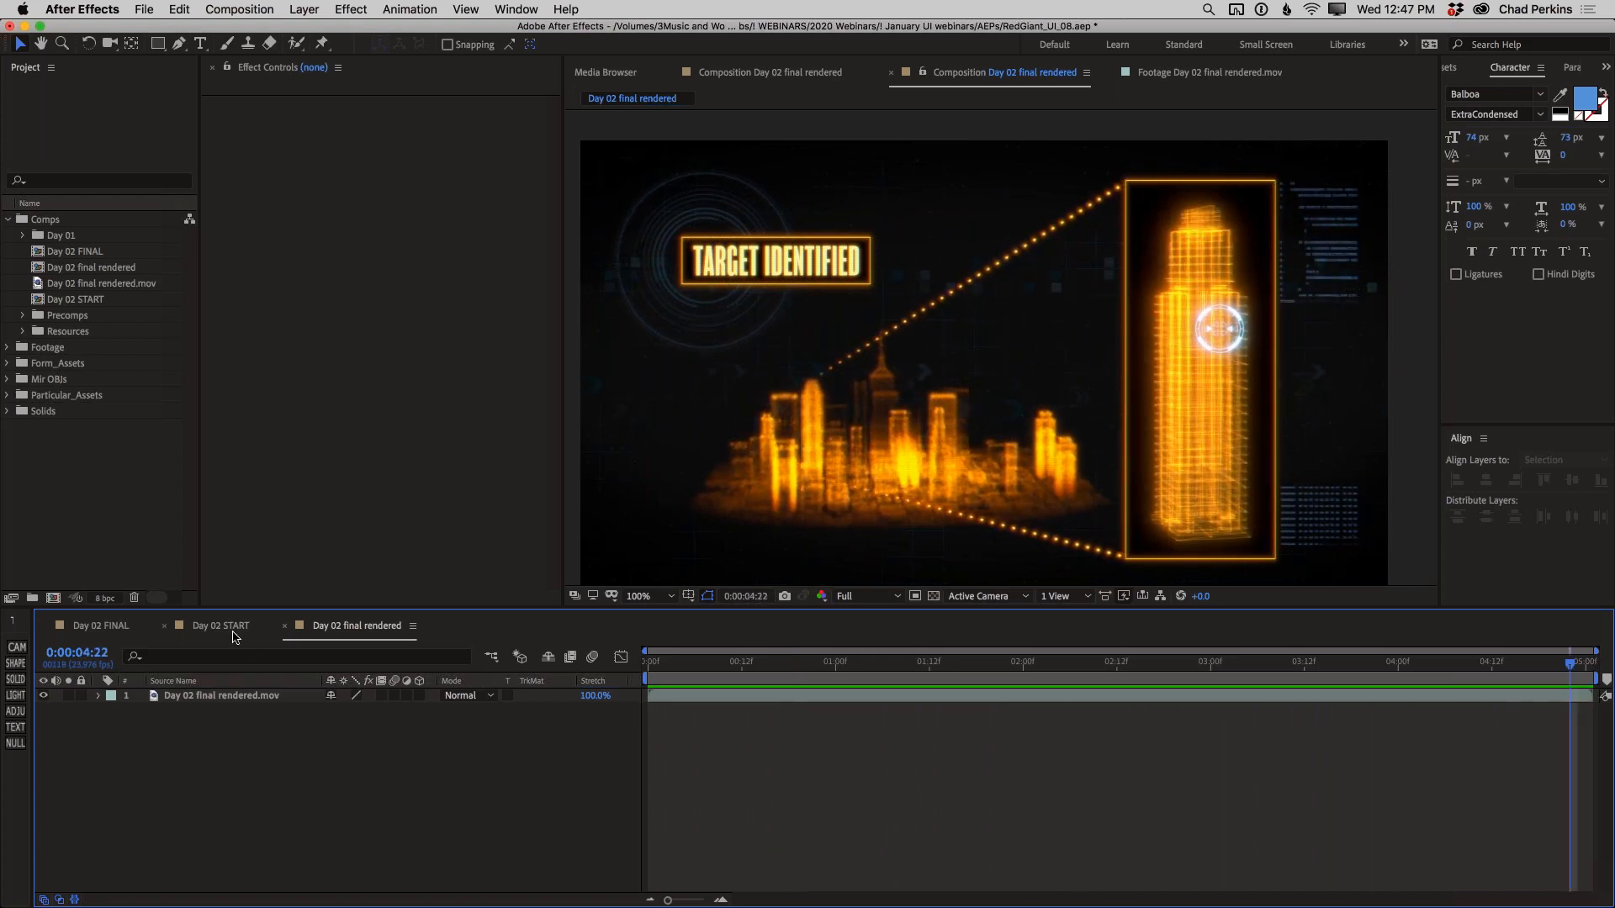
# Return to the Day 02 START composition and scrub the dashed line's Draw On to preview its reveal
pyautogui.click(232, 630)
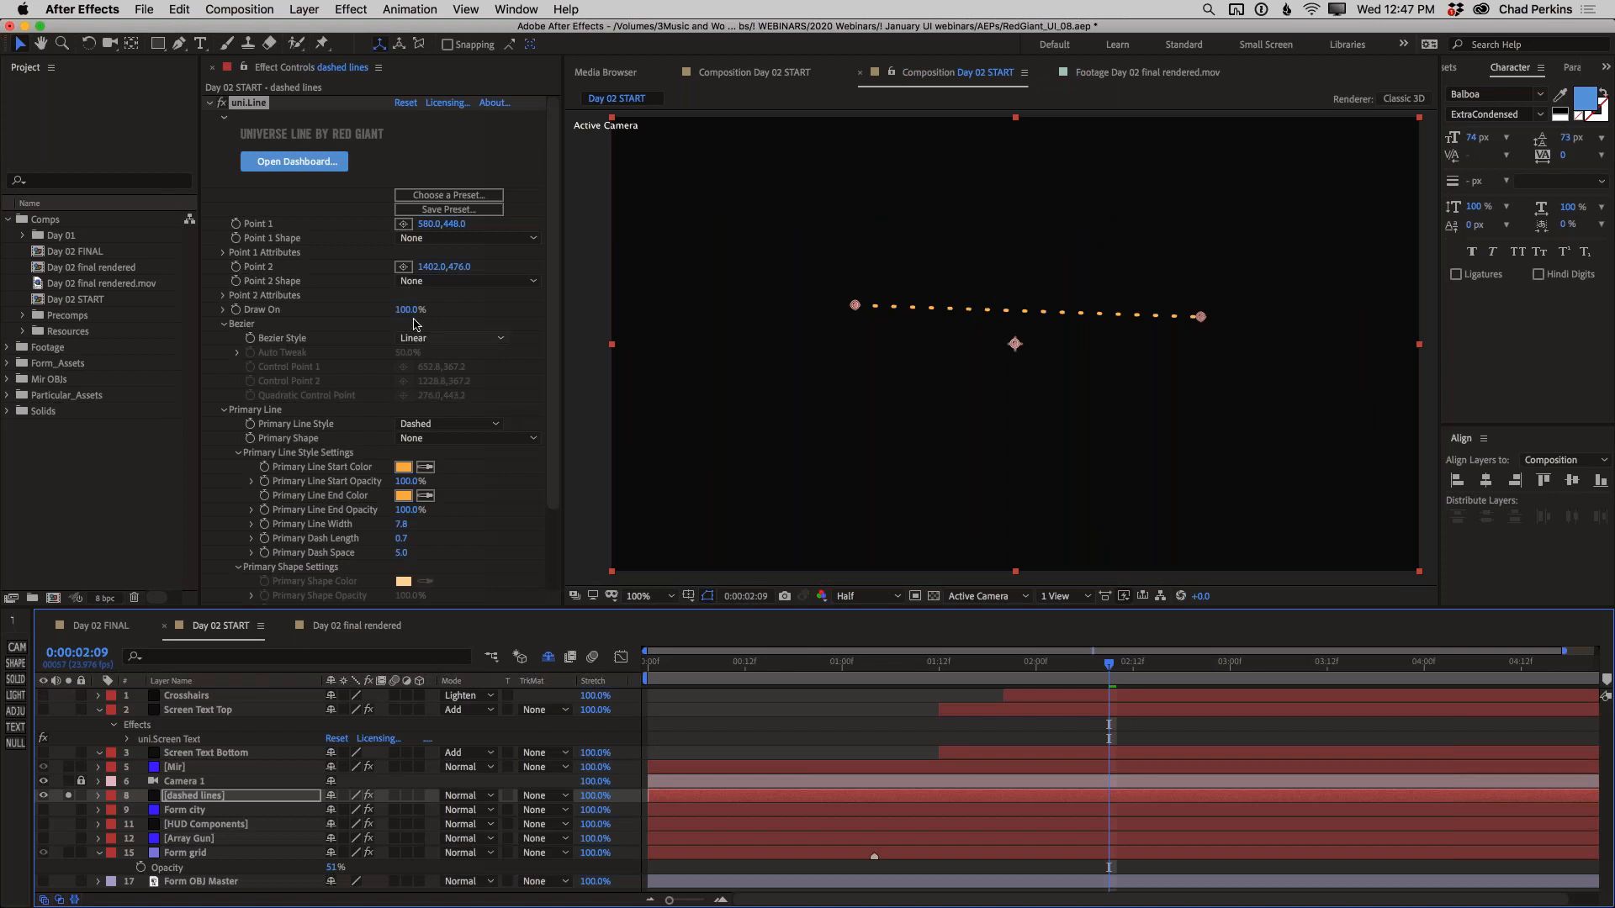
pyautogui.moveTo(406, 310); pyautogui.dragTo(371, 309)
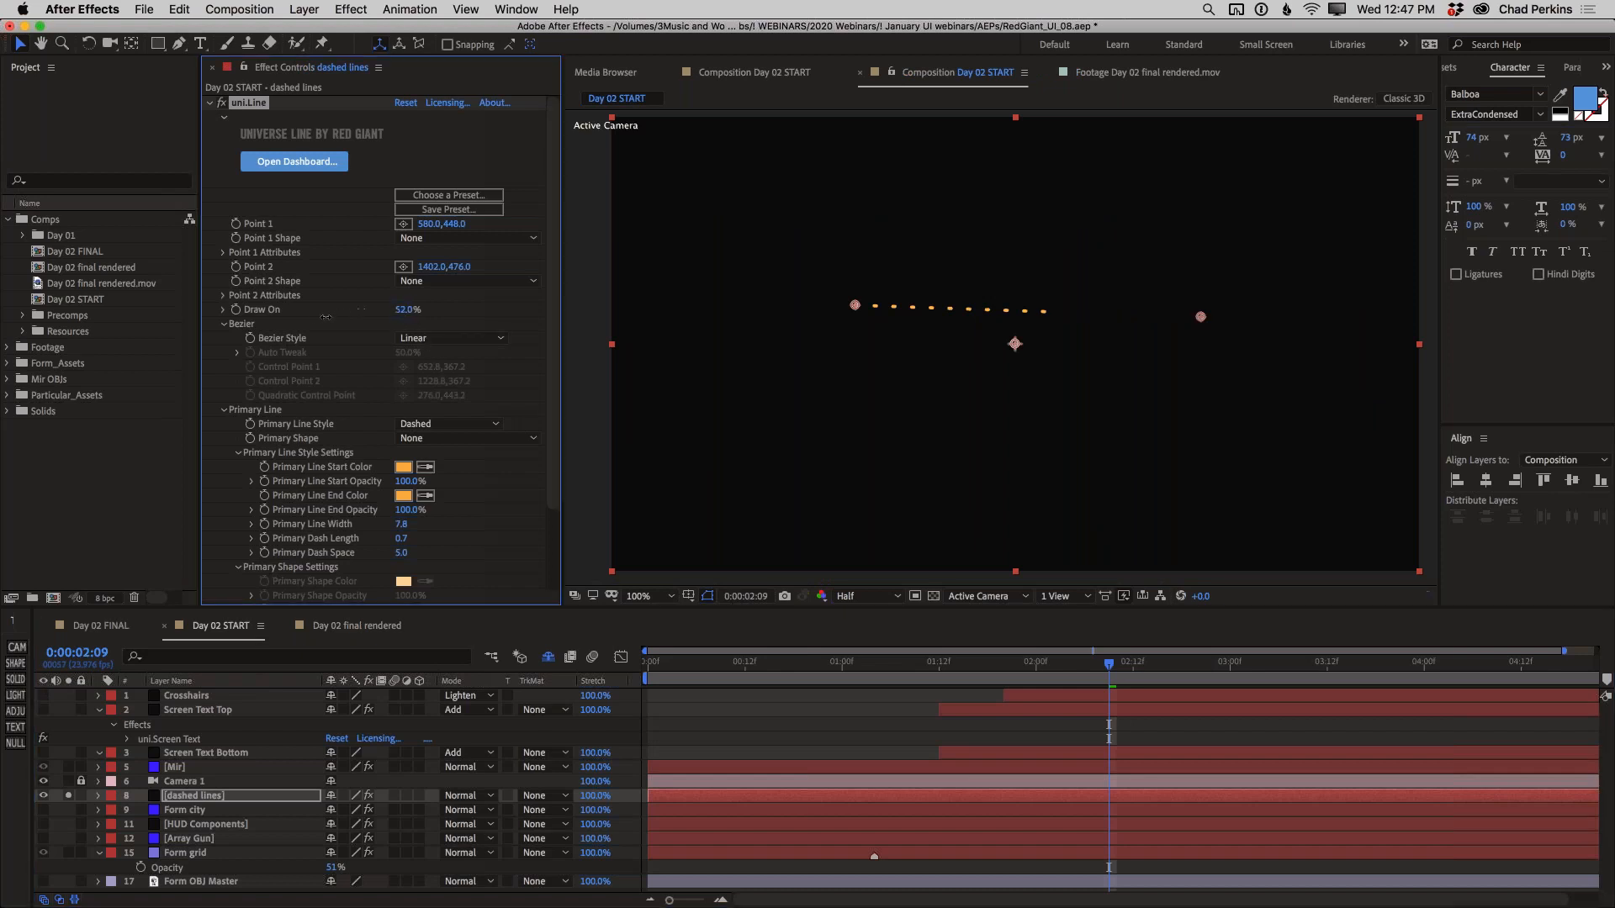
pyautogui.moveTo(404, 337); pyautogui.dragTo(421, 336)
# In the Day 02 FINAL composition, add a new adjustment layer on top and apply uni.Holomatrix II to it
pyautogui.click(97, 627)
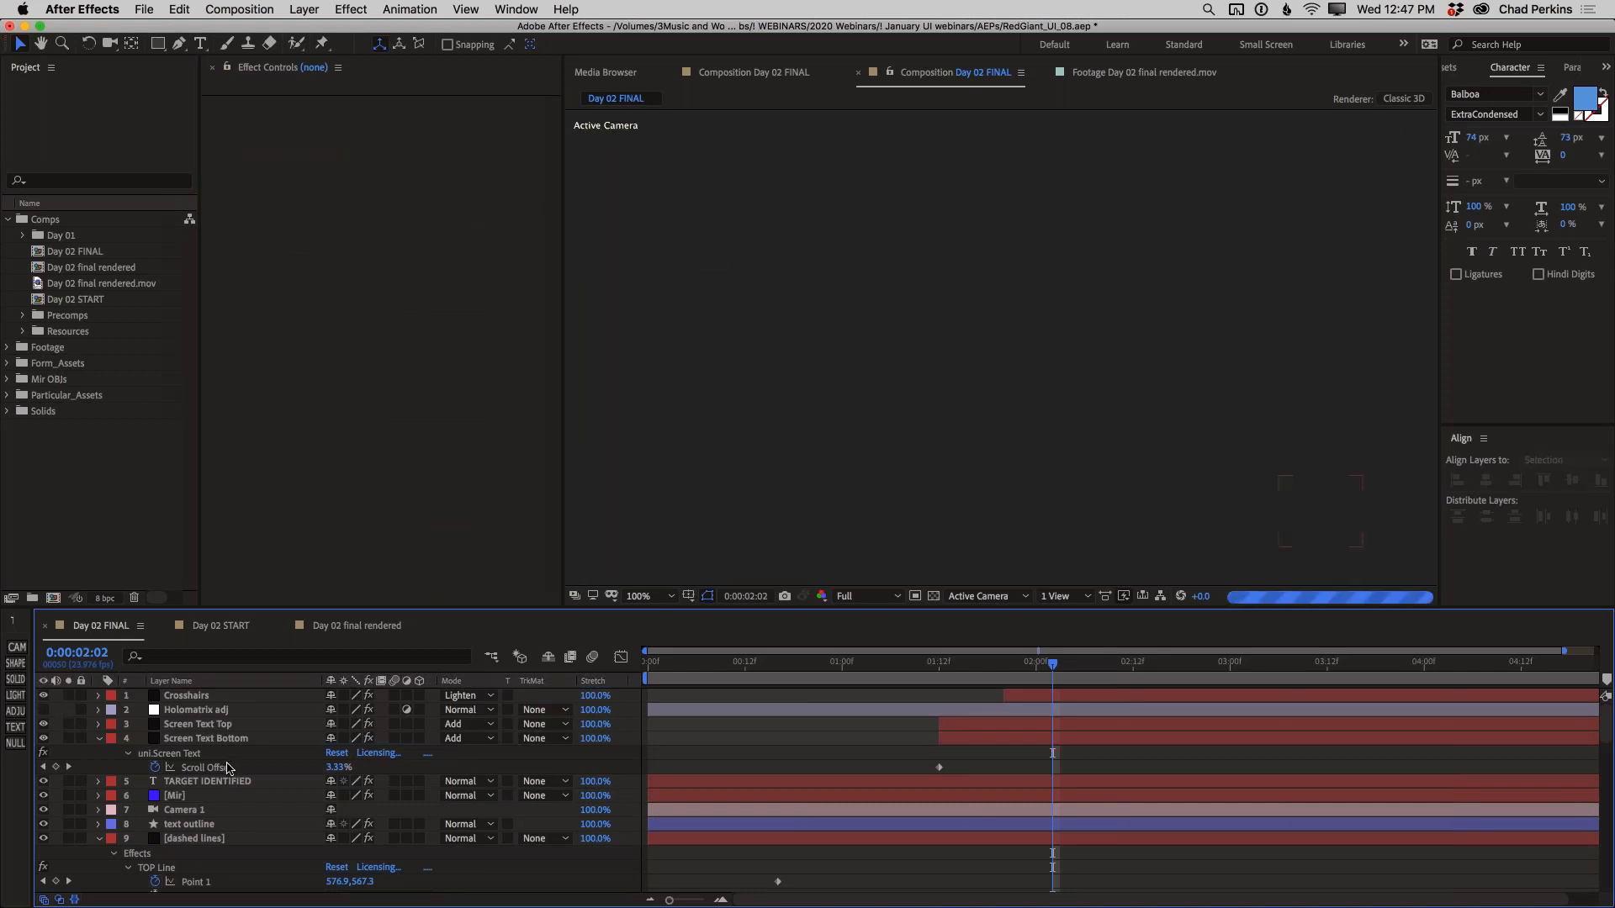
pyautogui.press('super+alt+y')
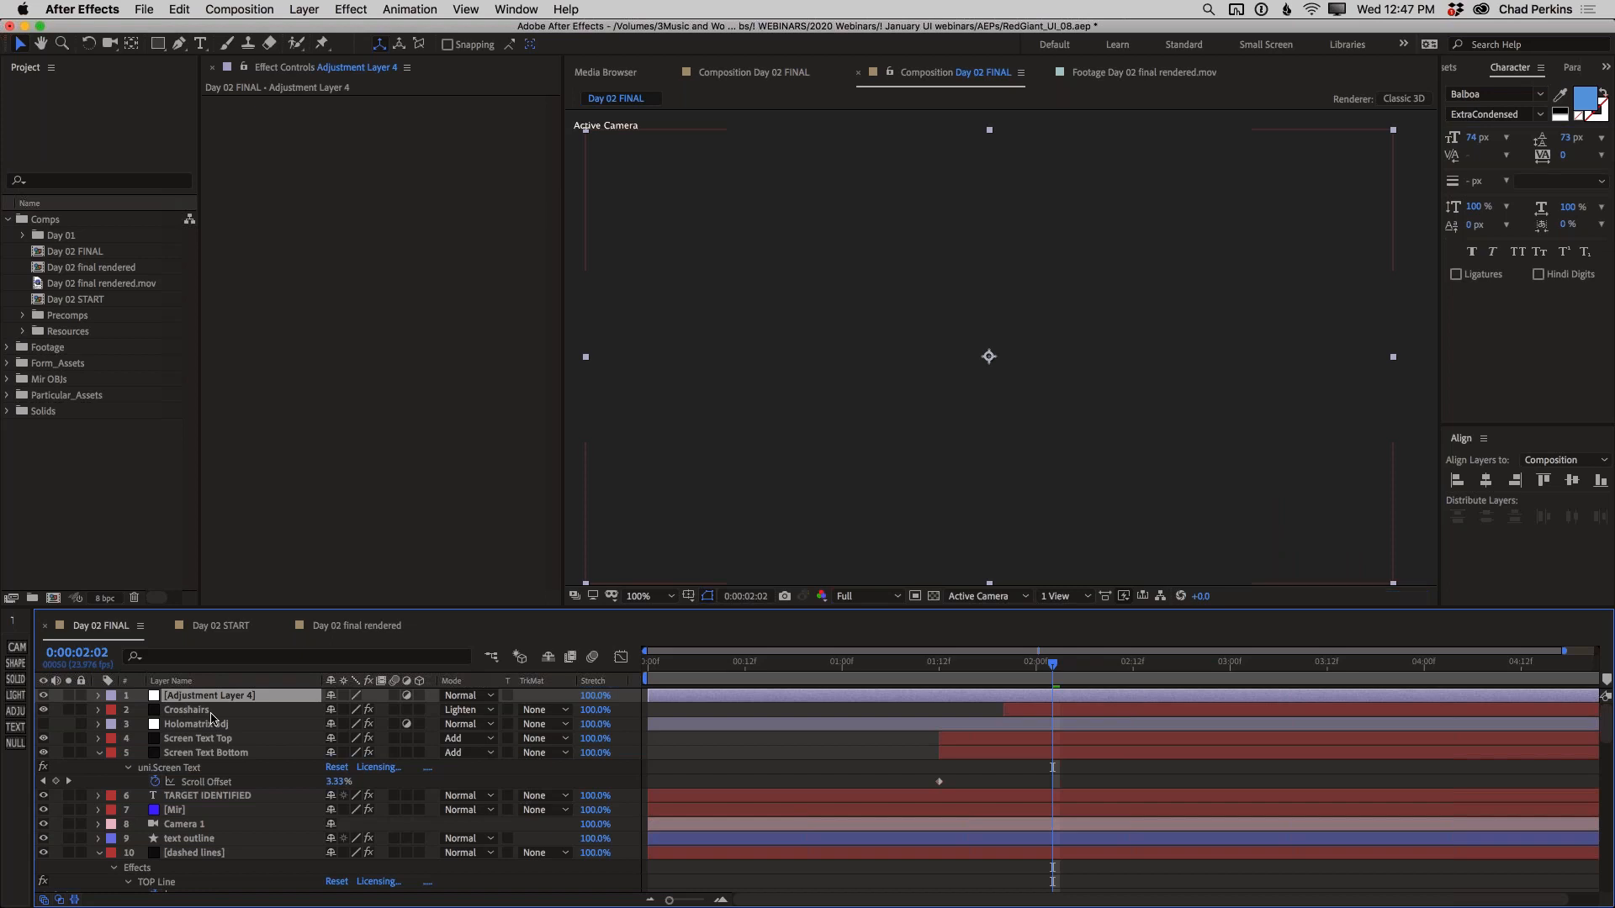
pyautogui.hotkey('ctrl', 'space')
pyautogui.write('holor')
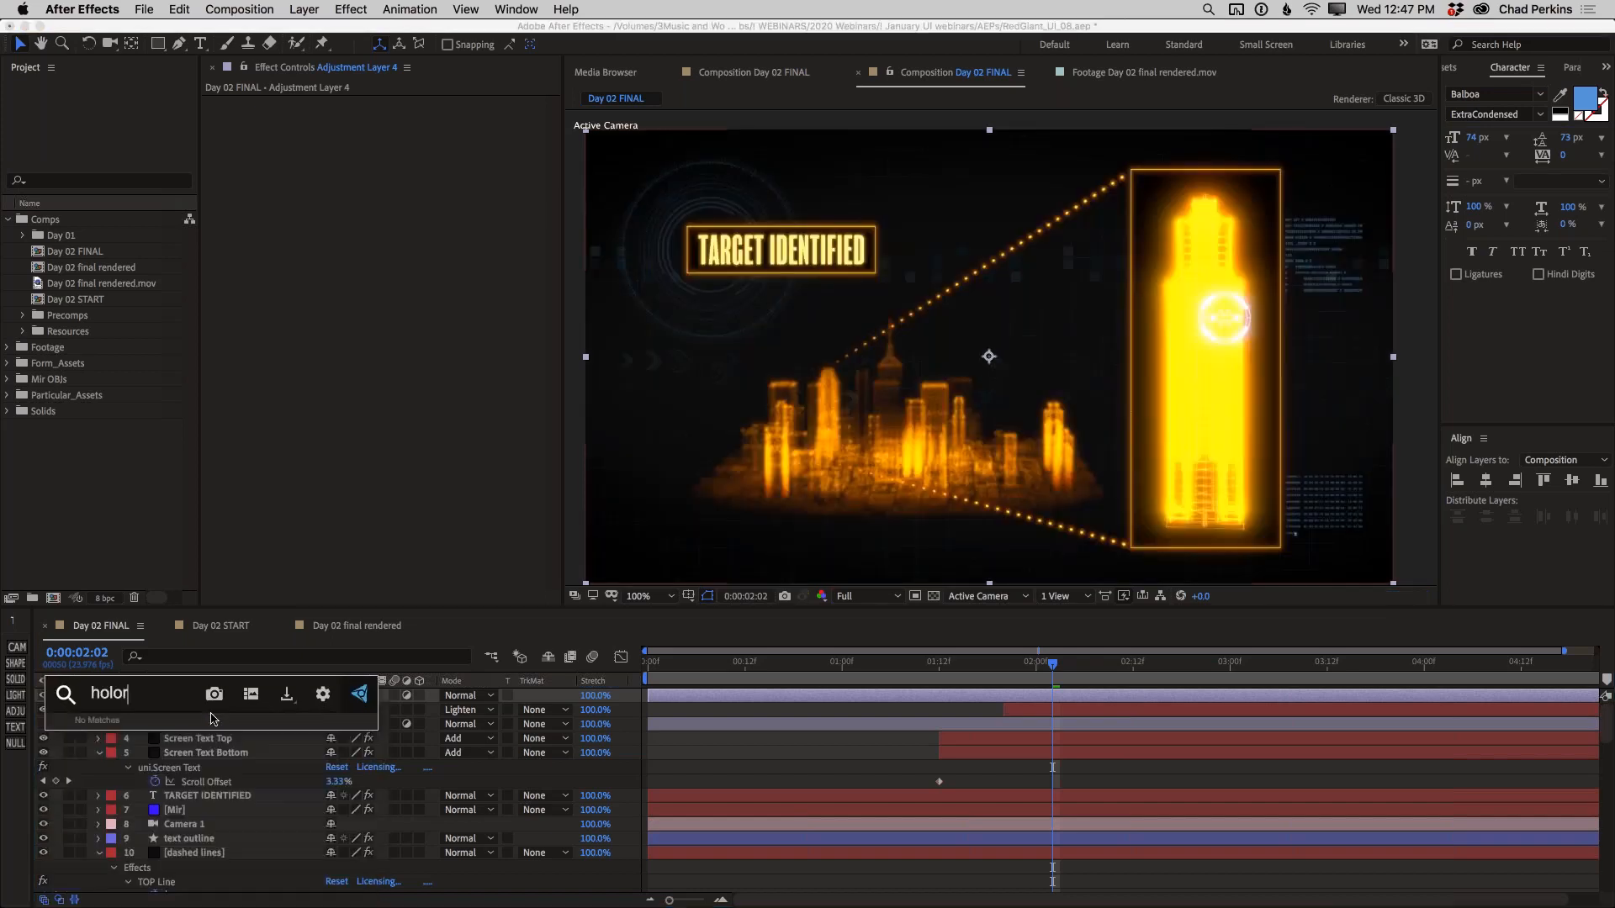
pyautogui.press('BackSpace')
pyautogui.write('m')
pyautogui.press('Return')
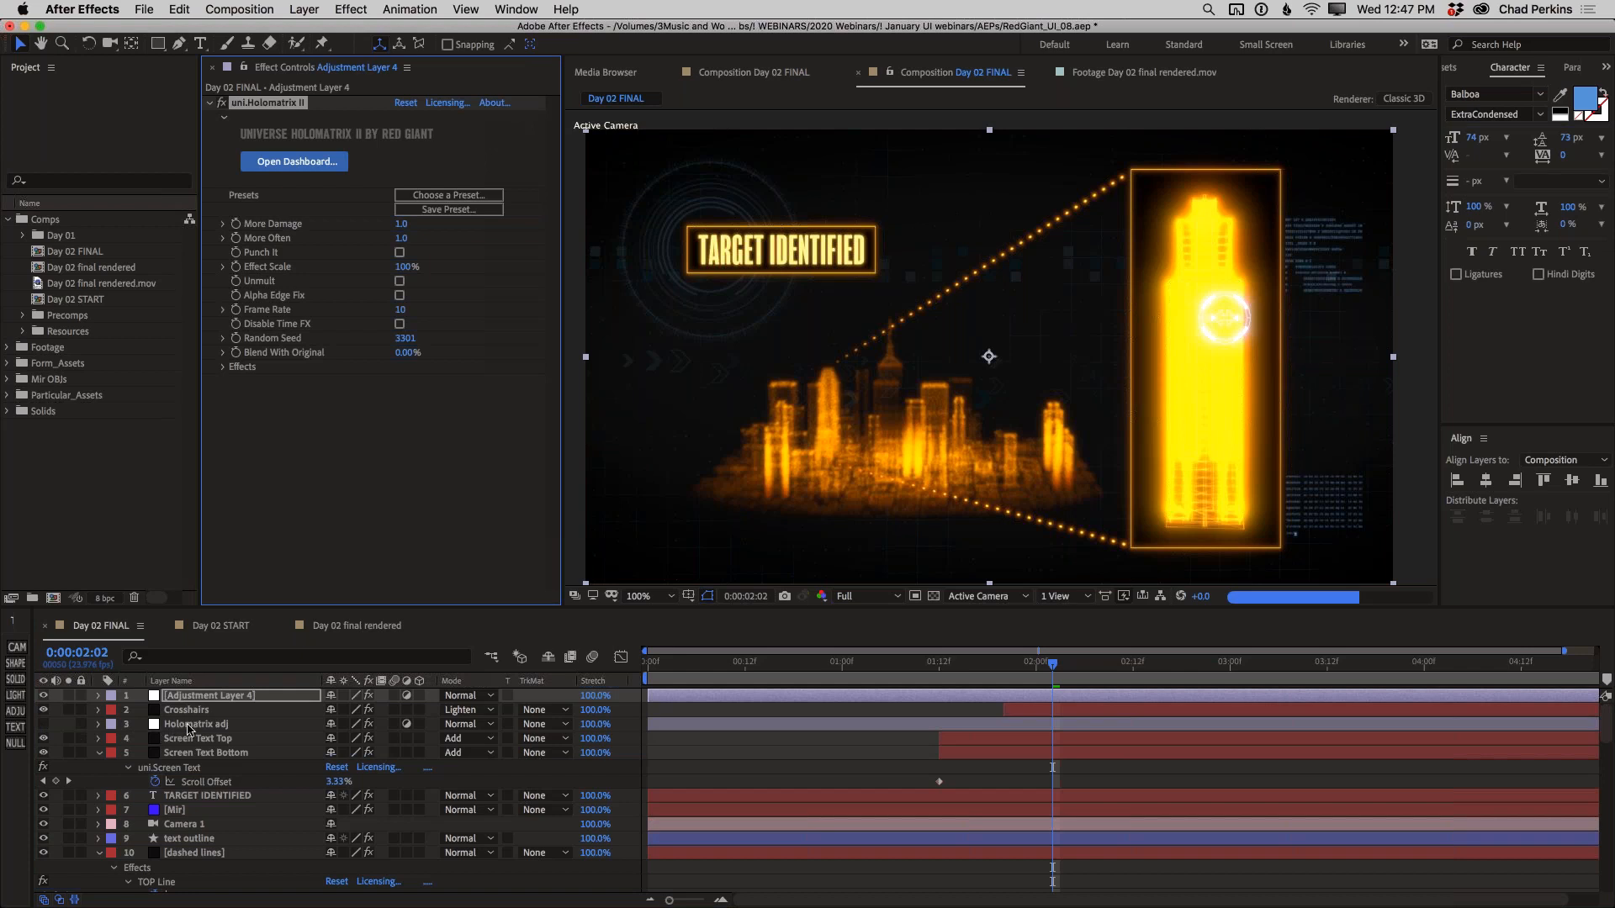
pyautogui.click(220, 699)
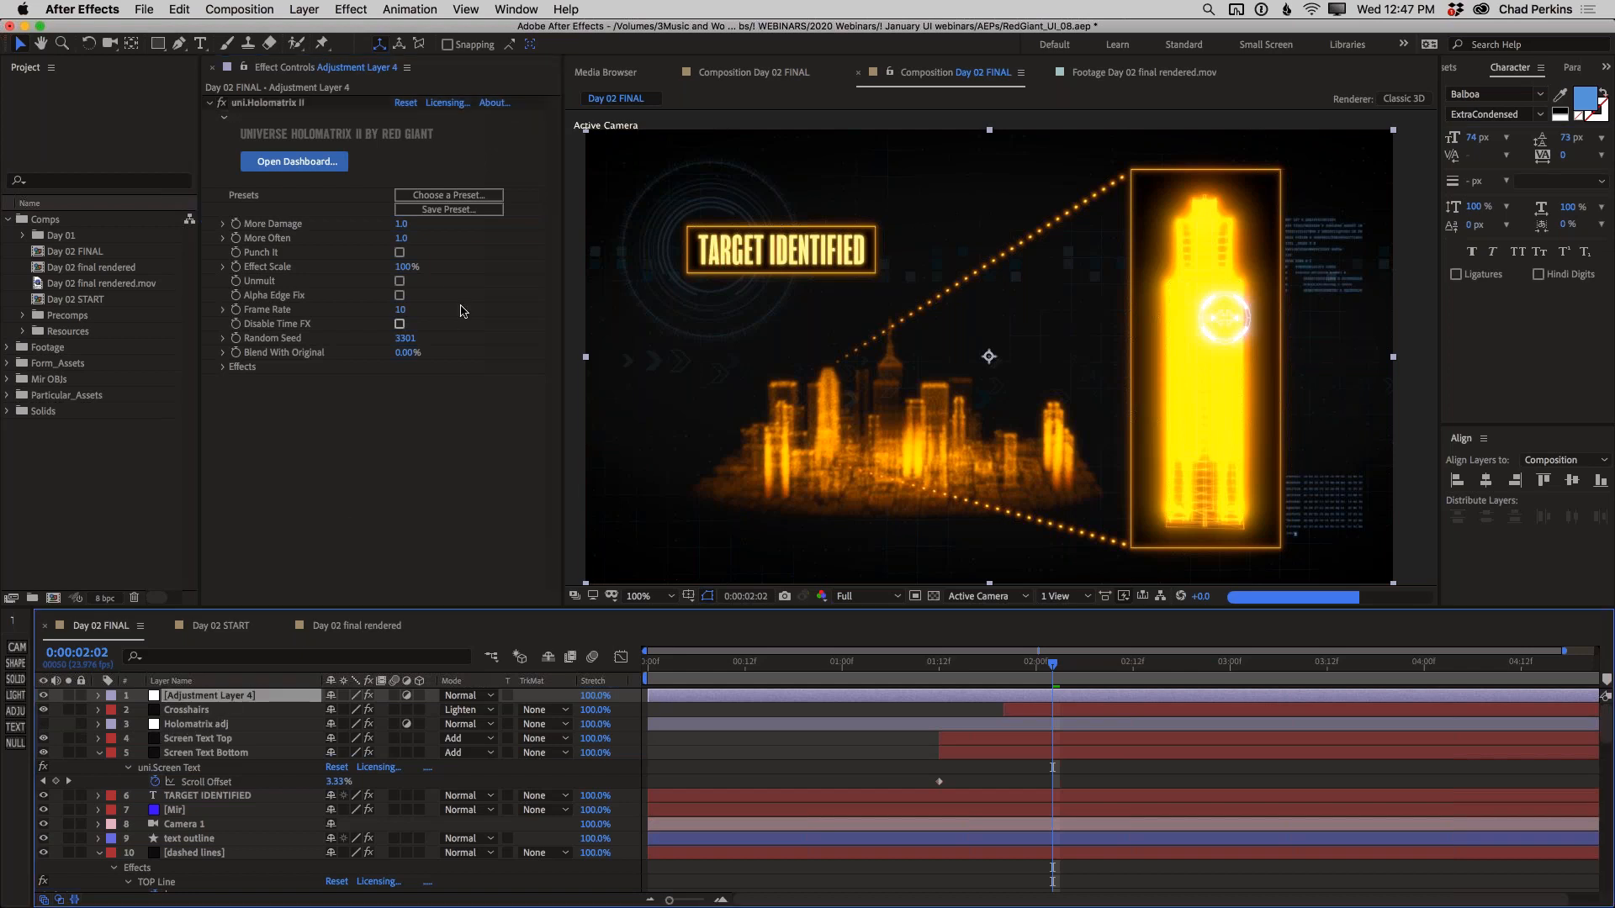
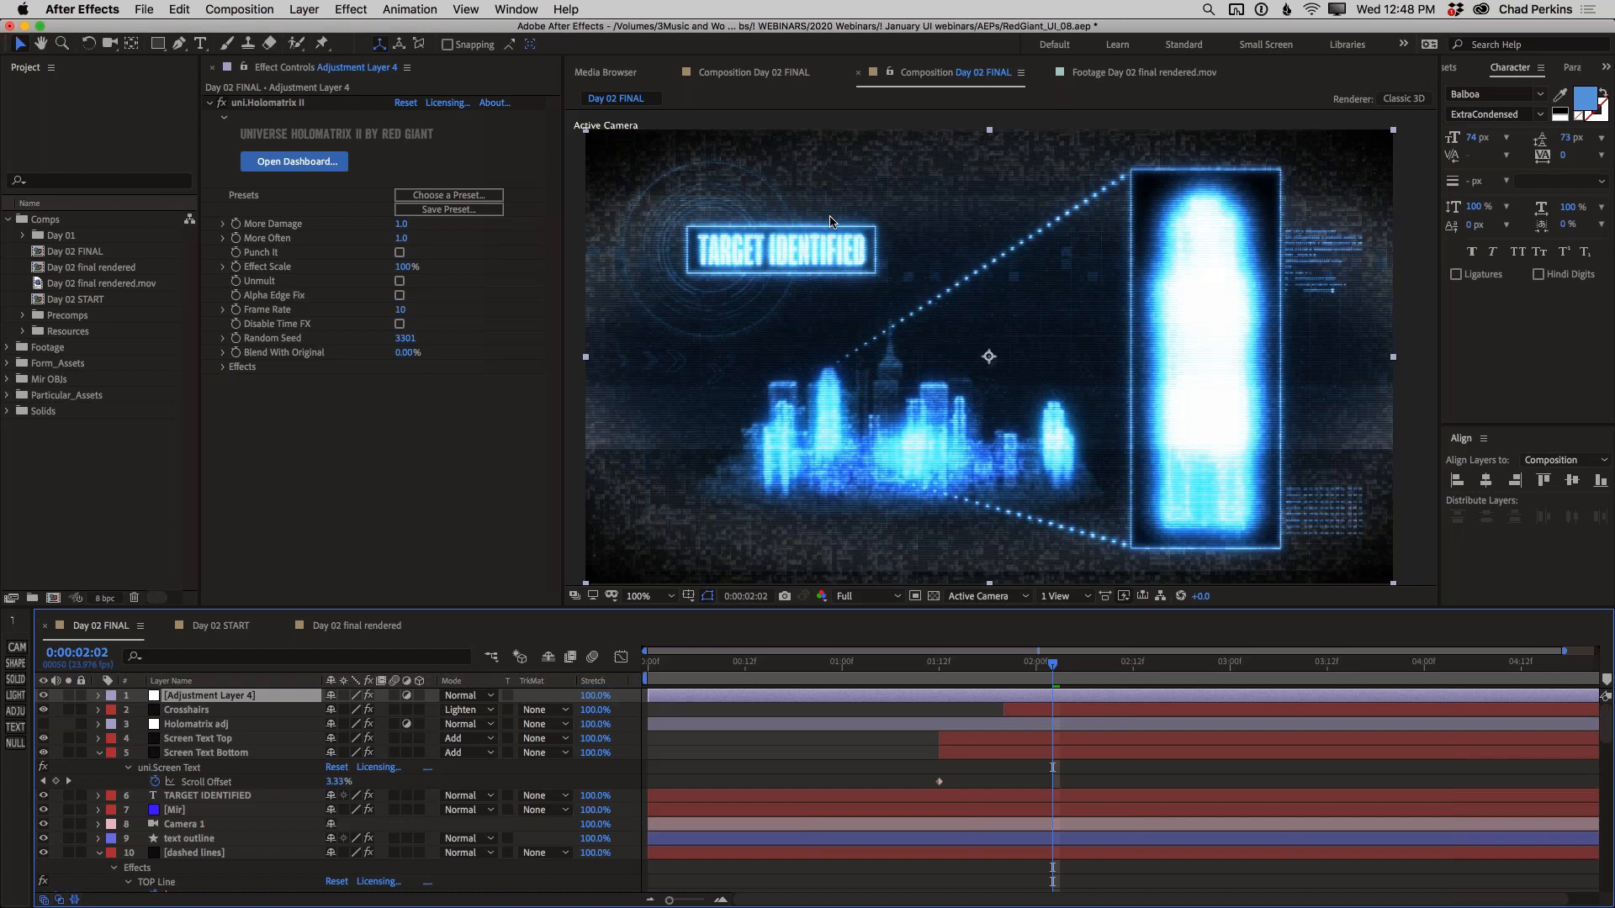
# Open the Holomatrix II preset browser for the new adjustment layer and examine the Hologram presets
pyautogui.click(452, 195)
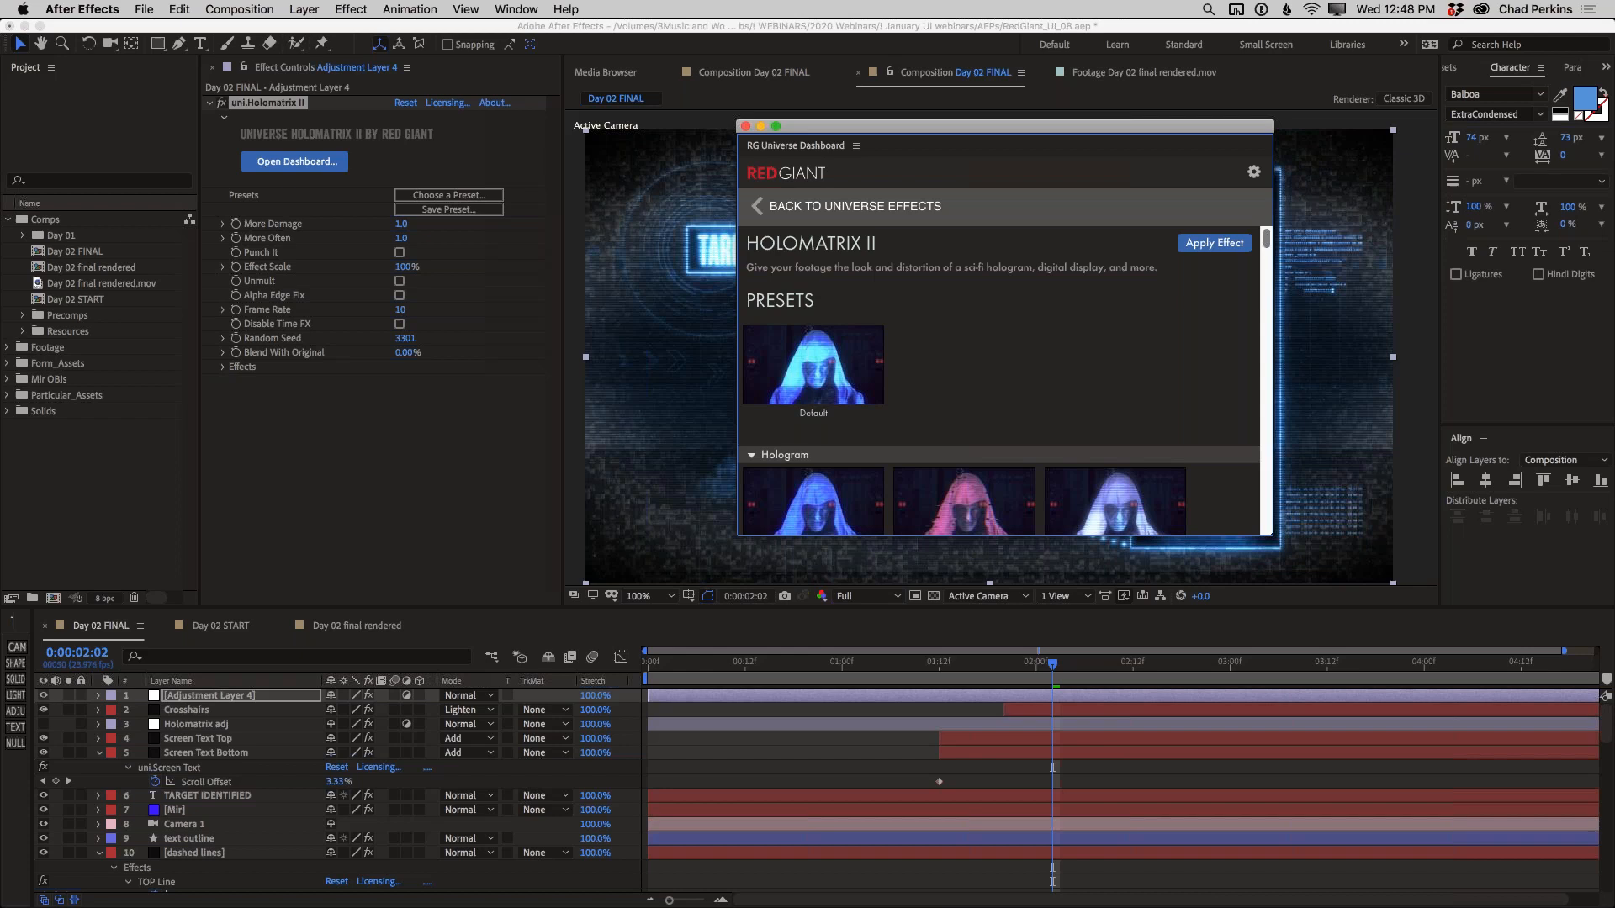
pyautogui.scroll(-4, 1121, 346)
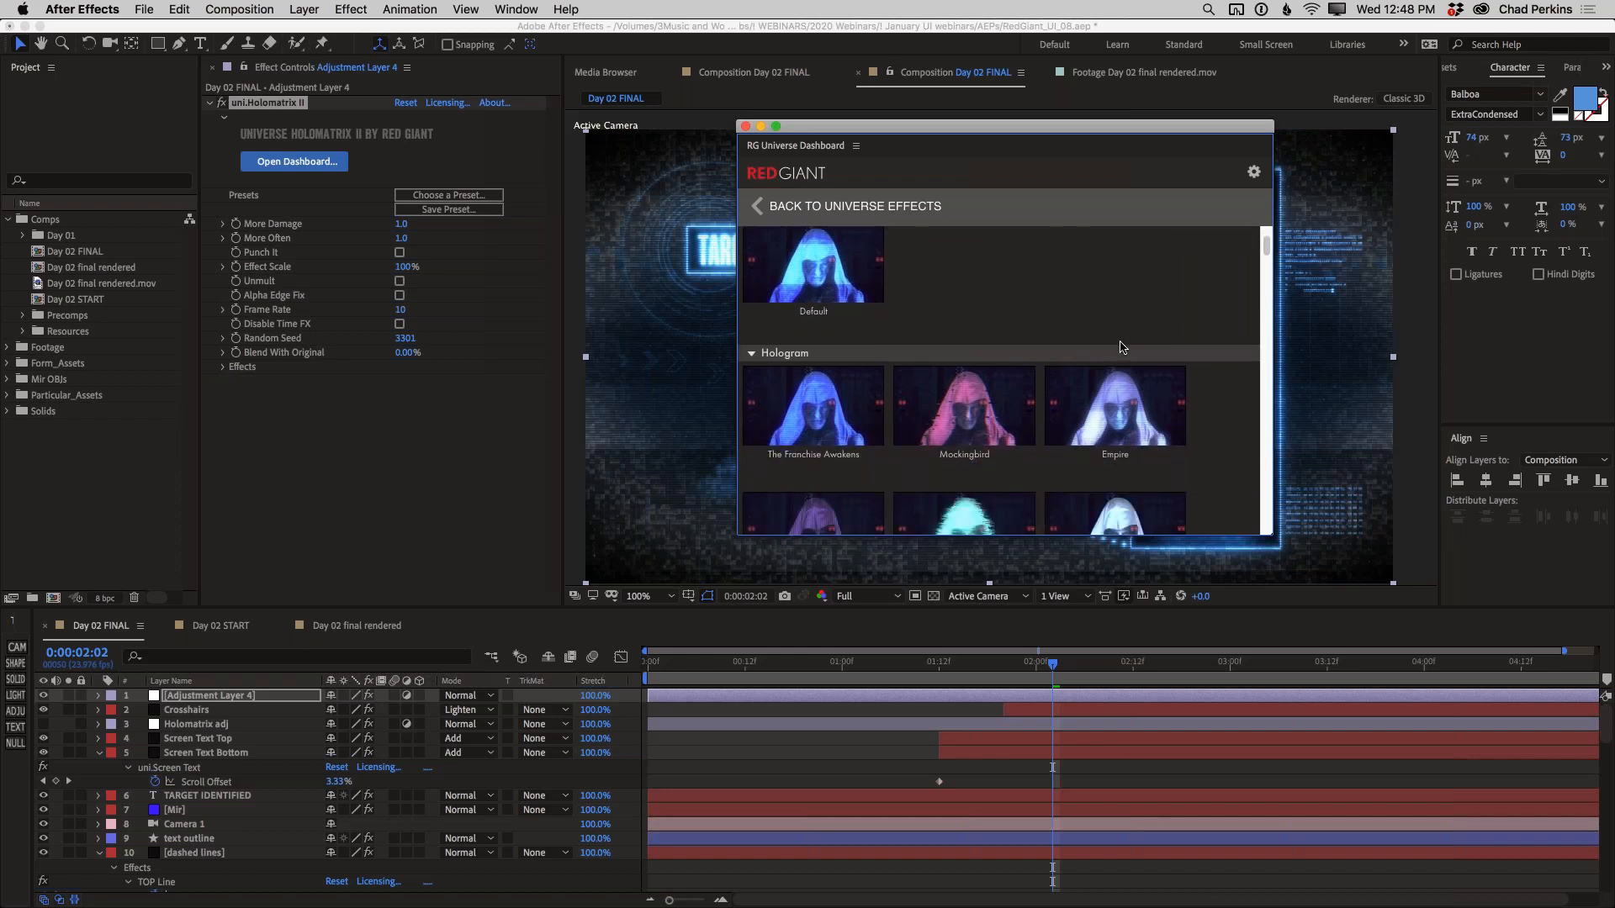
pyautogui.scroll(-1, 1093, 361)
pyautogui.moveTo(820, 416)
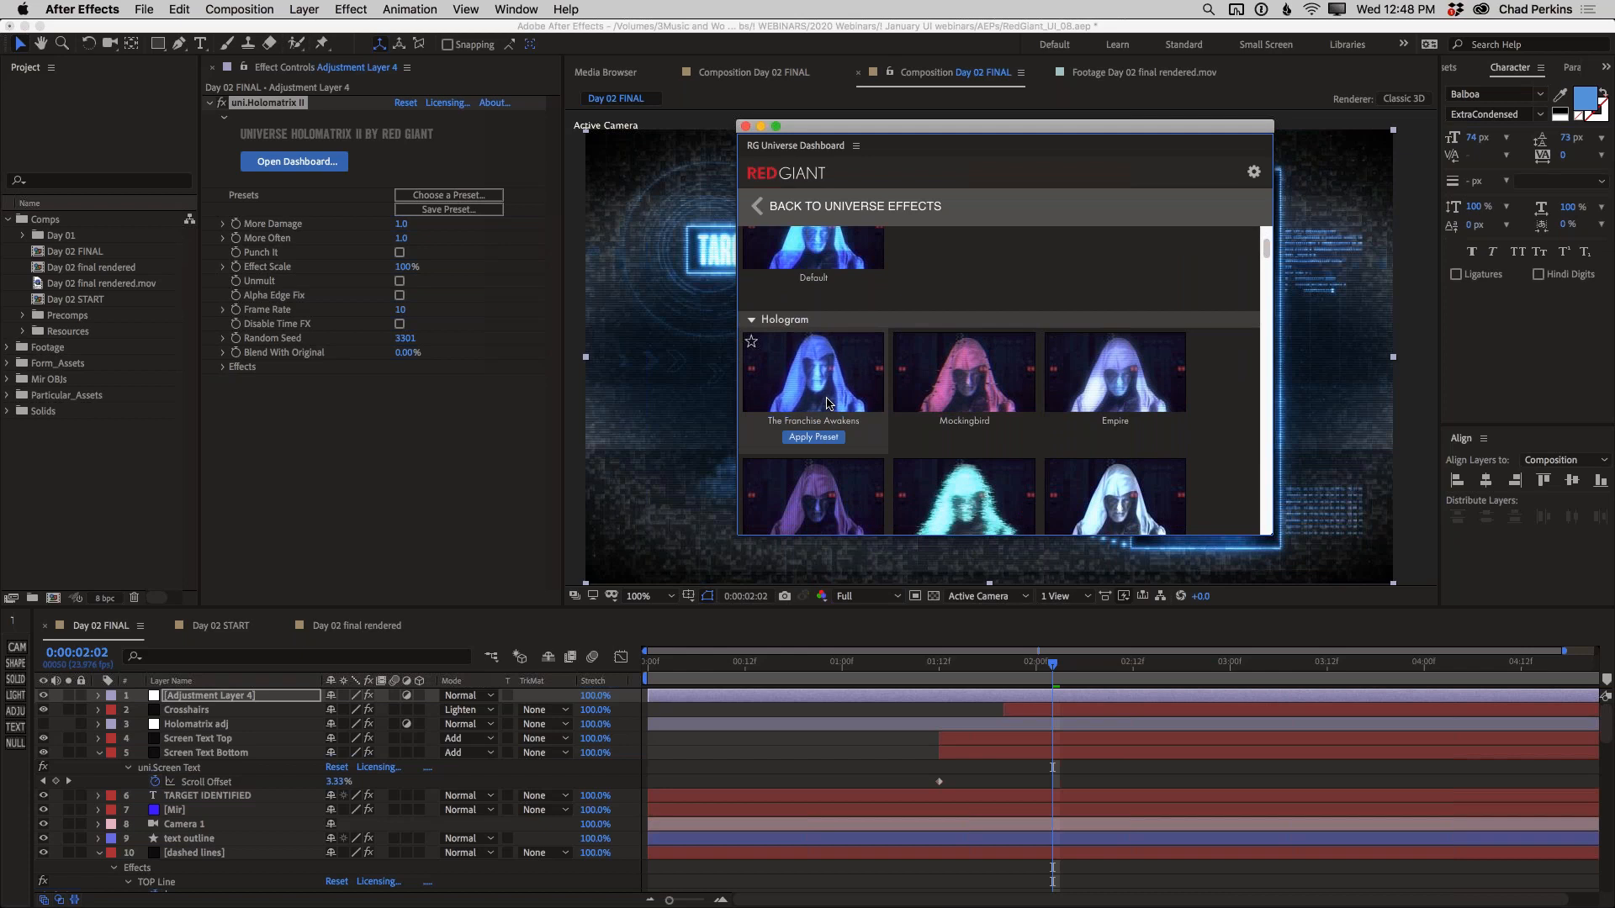
pyautogui.scroll(-1, 868, 402)
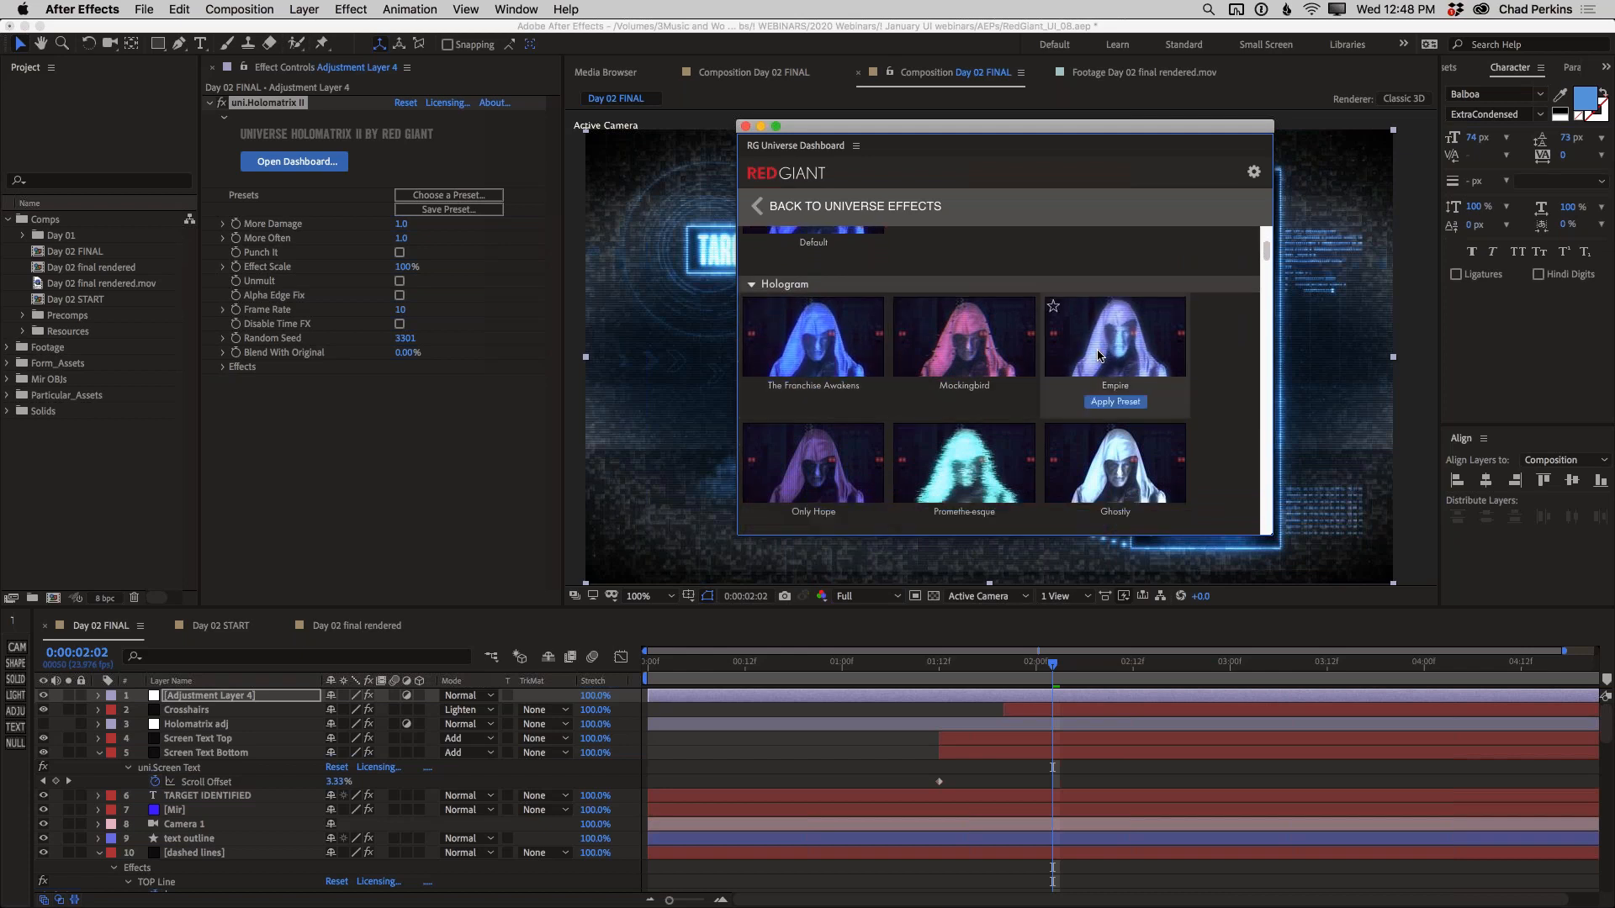
pyautogui.scroll(-1, 1097, 355)
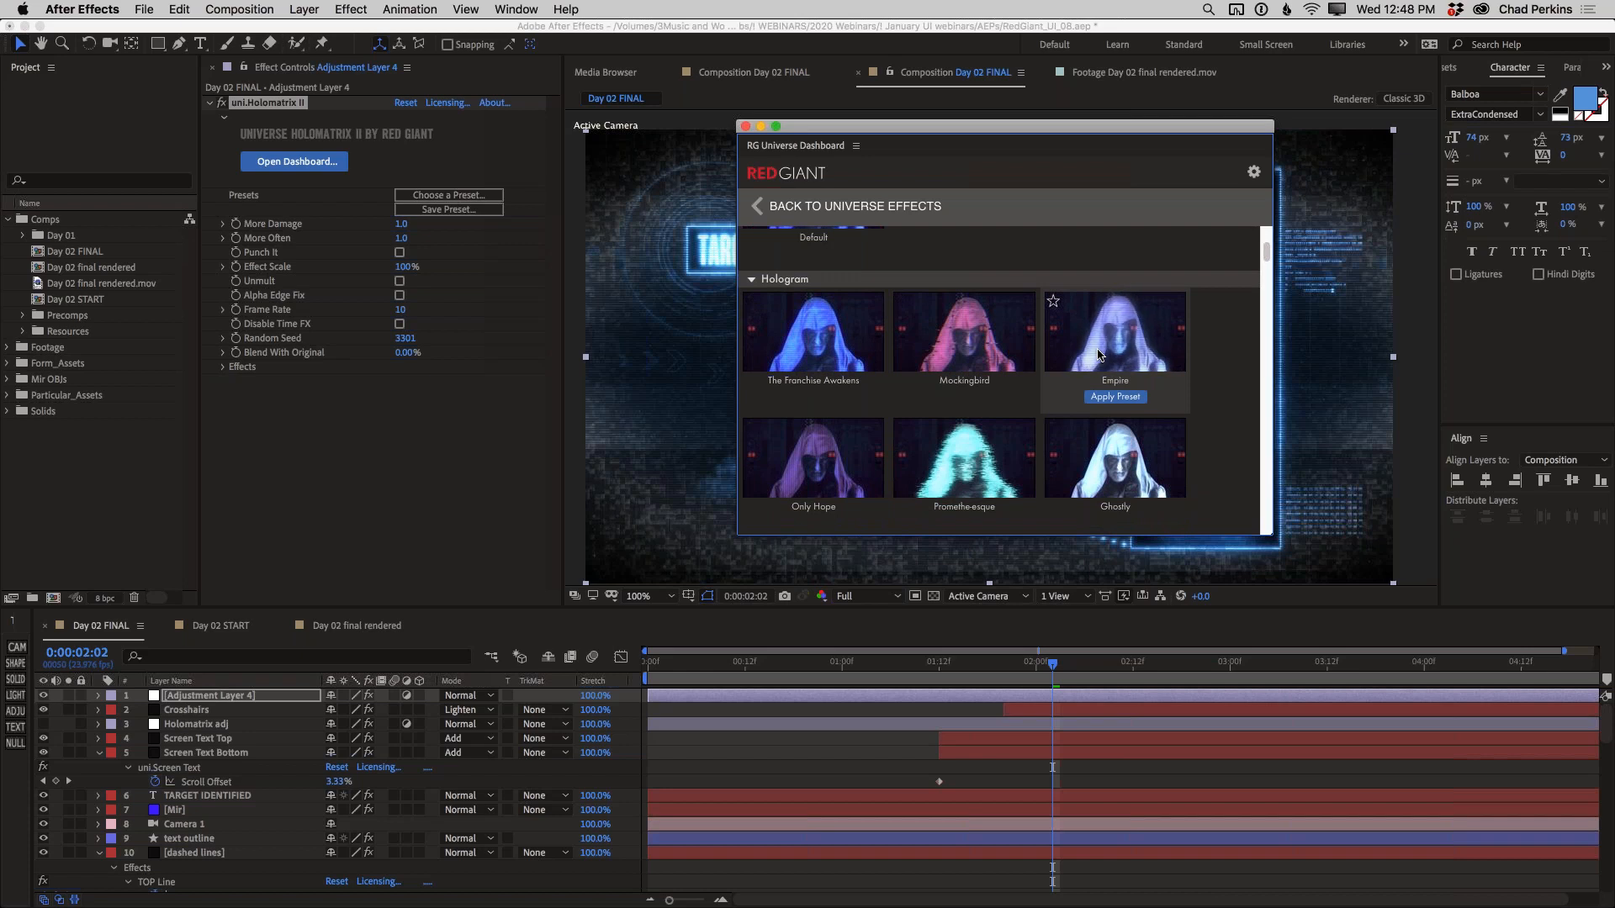
pyautogui.scroll(-1, 995, 458)
pyautogui.moveTo(996, 457)
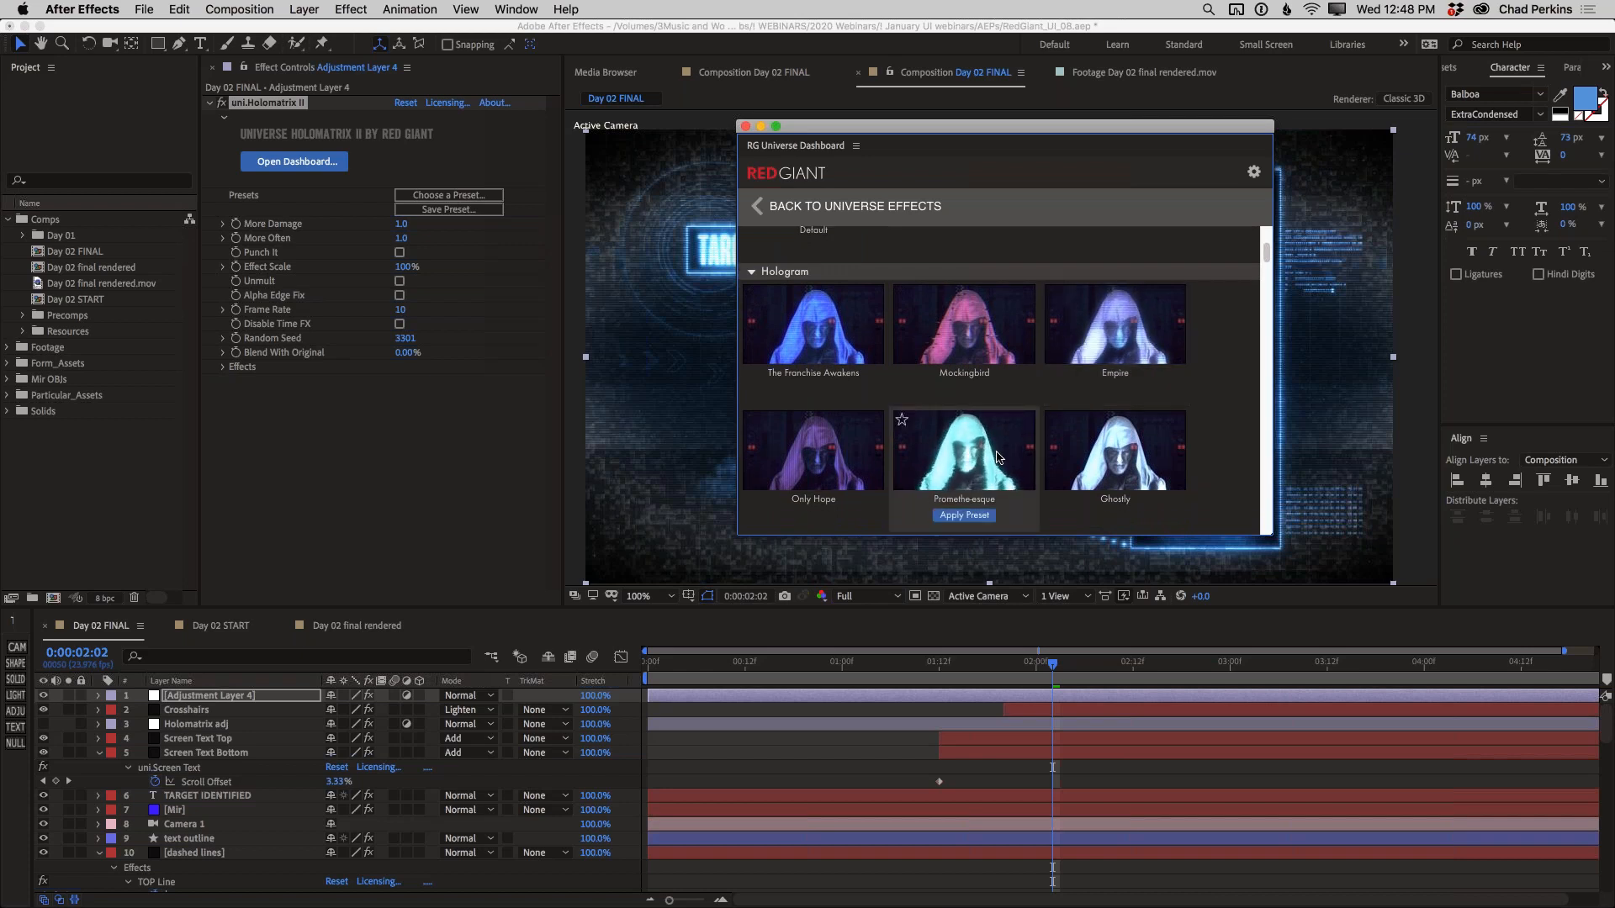
pyautogui.moveTo(845, 465)
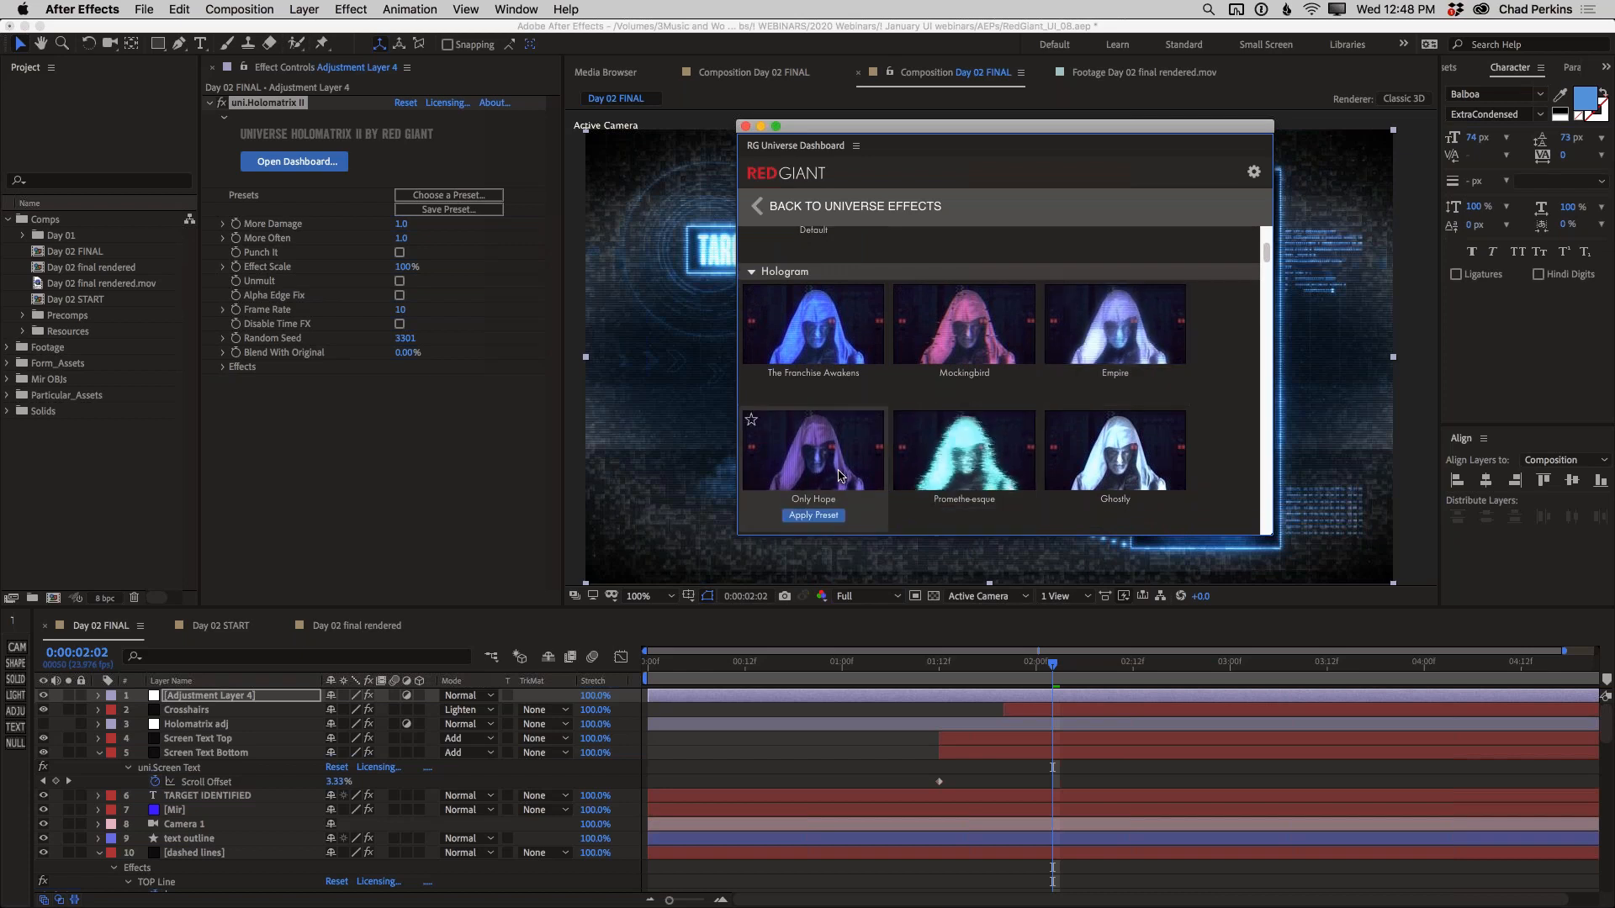
pyautogui.scroll(-3, 845, 464)
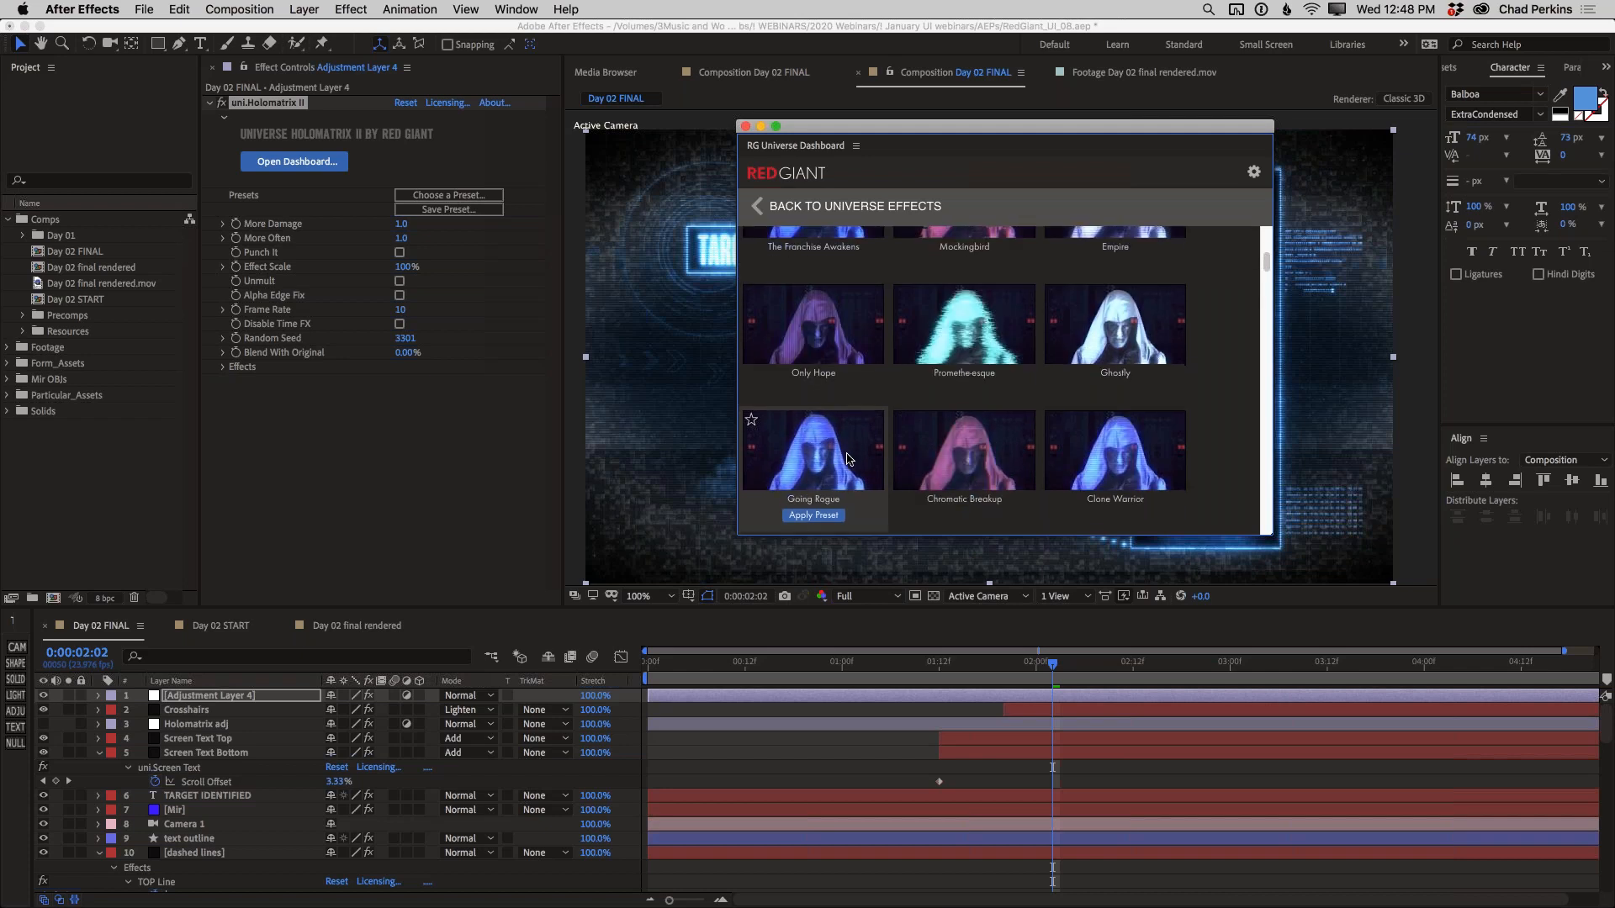
pyautogui.moveTo(1084, 461)
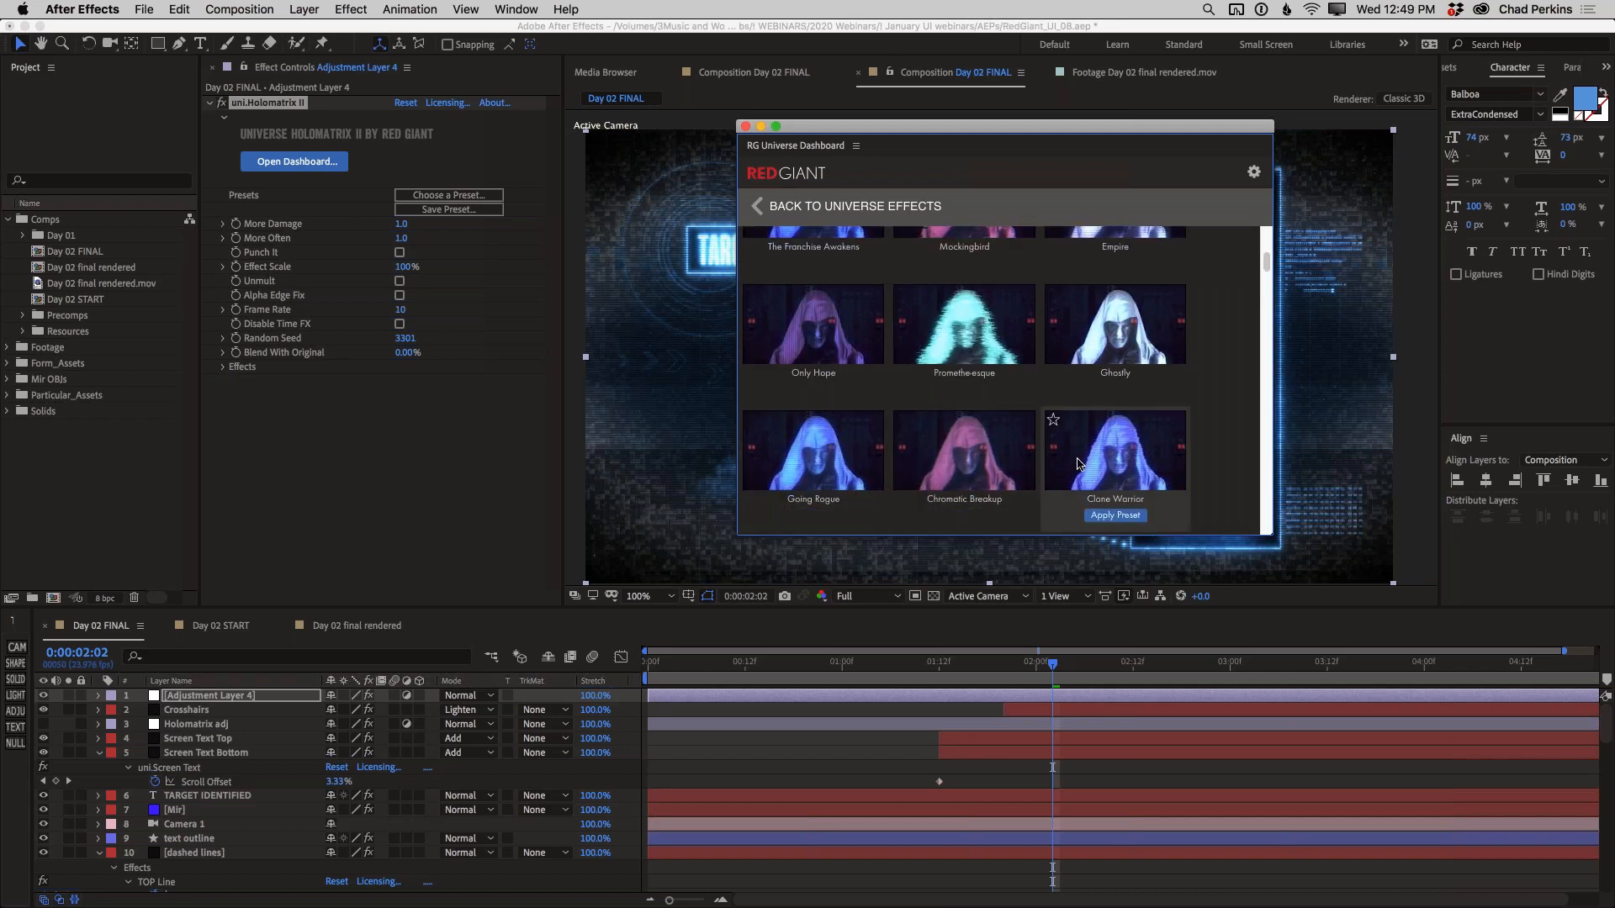
pyautogui.scroll(-2, 1084, 461)
pyautogui.scroll(-5, 1085, 461)
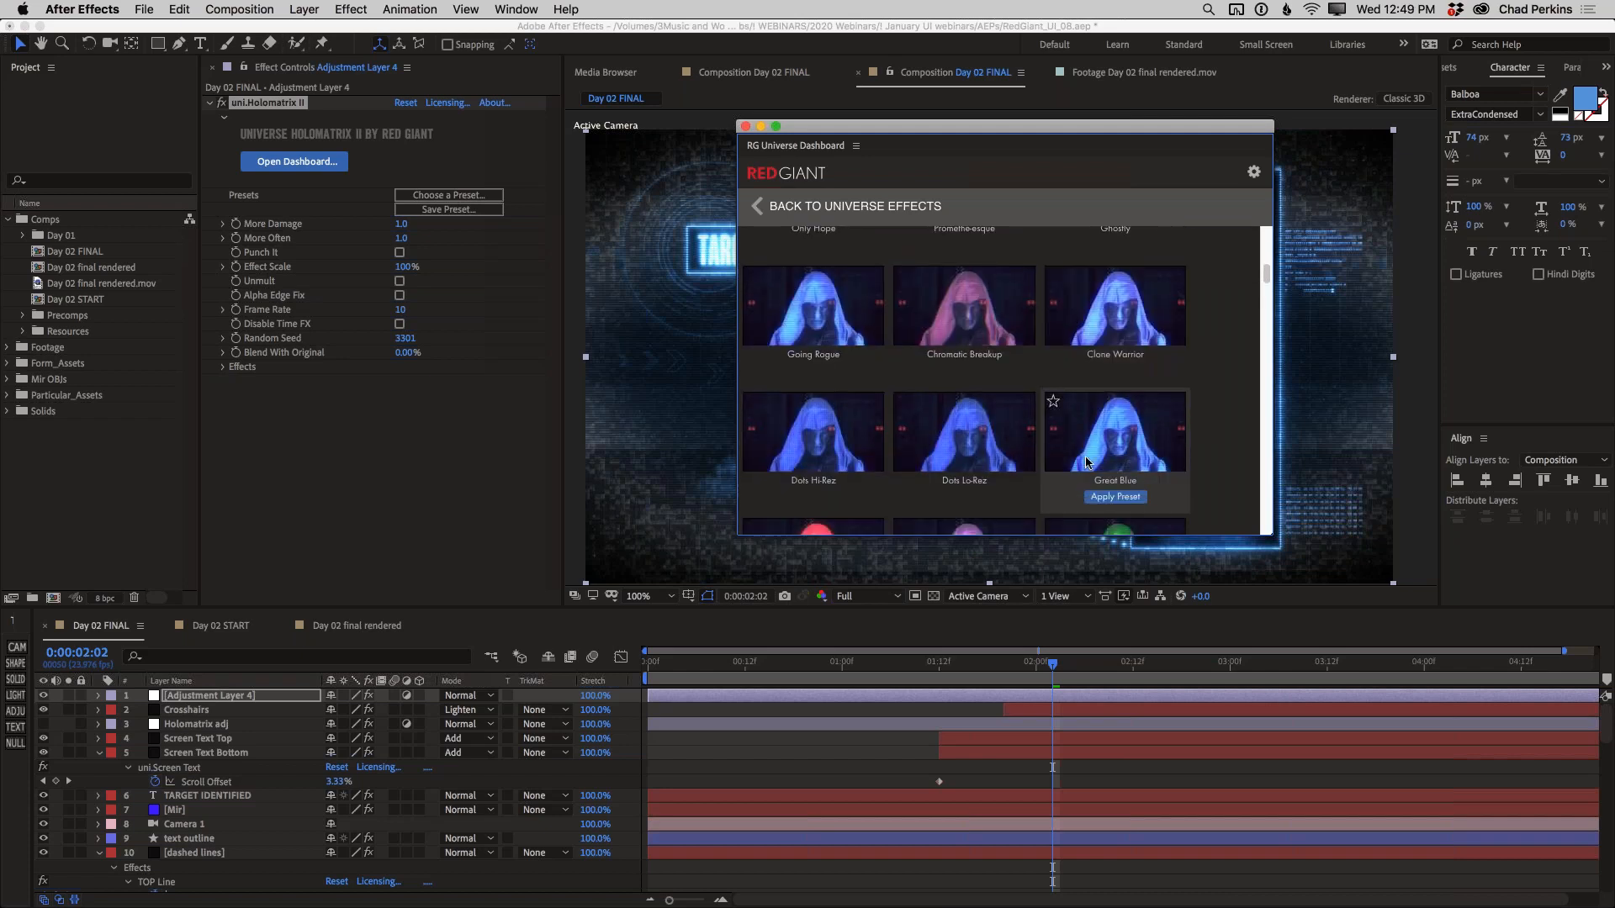
pyautogui.scroll(-8, 1087, 461)
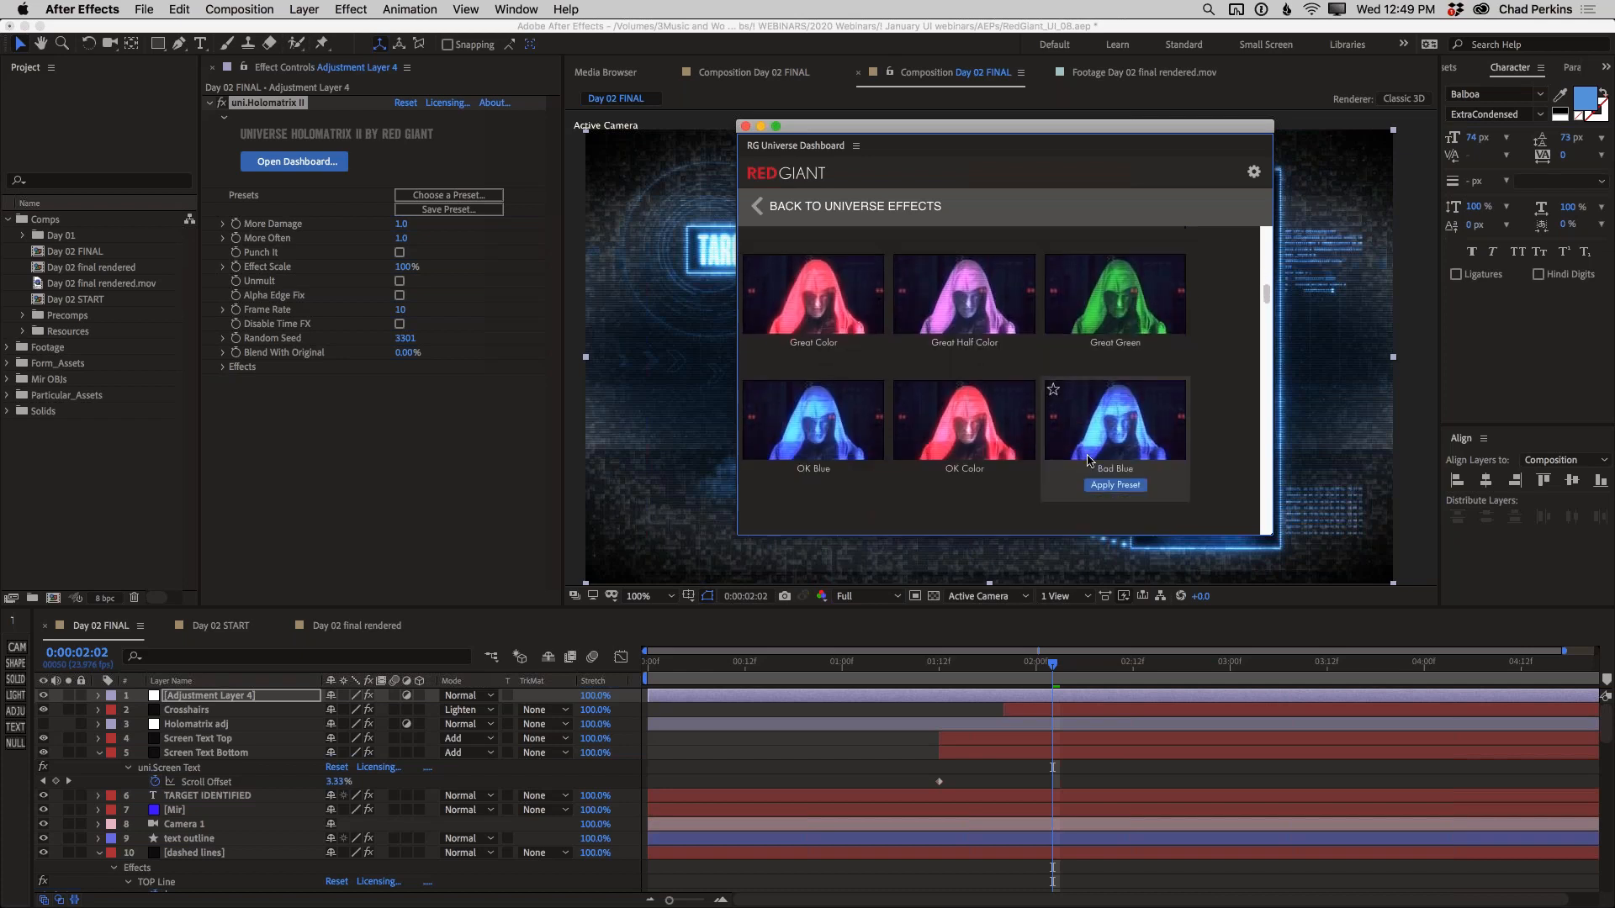
# Examine the Holomatrix II presets in the Screens category, down to the start of the Hud category
pyautogui.scroll(-8, 1088, 461)
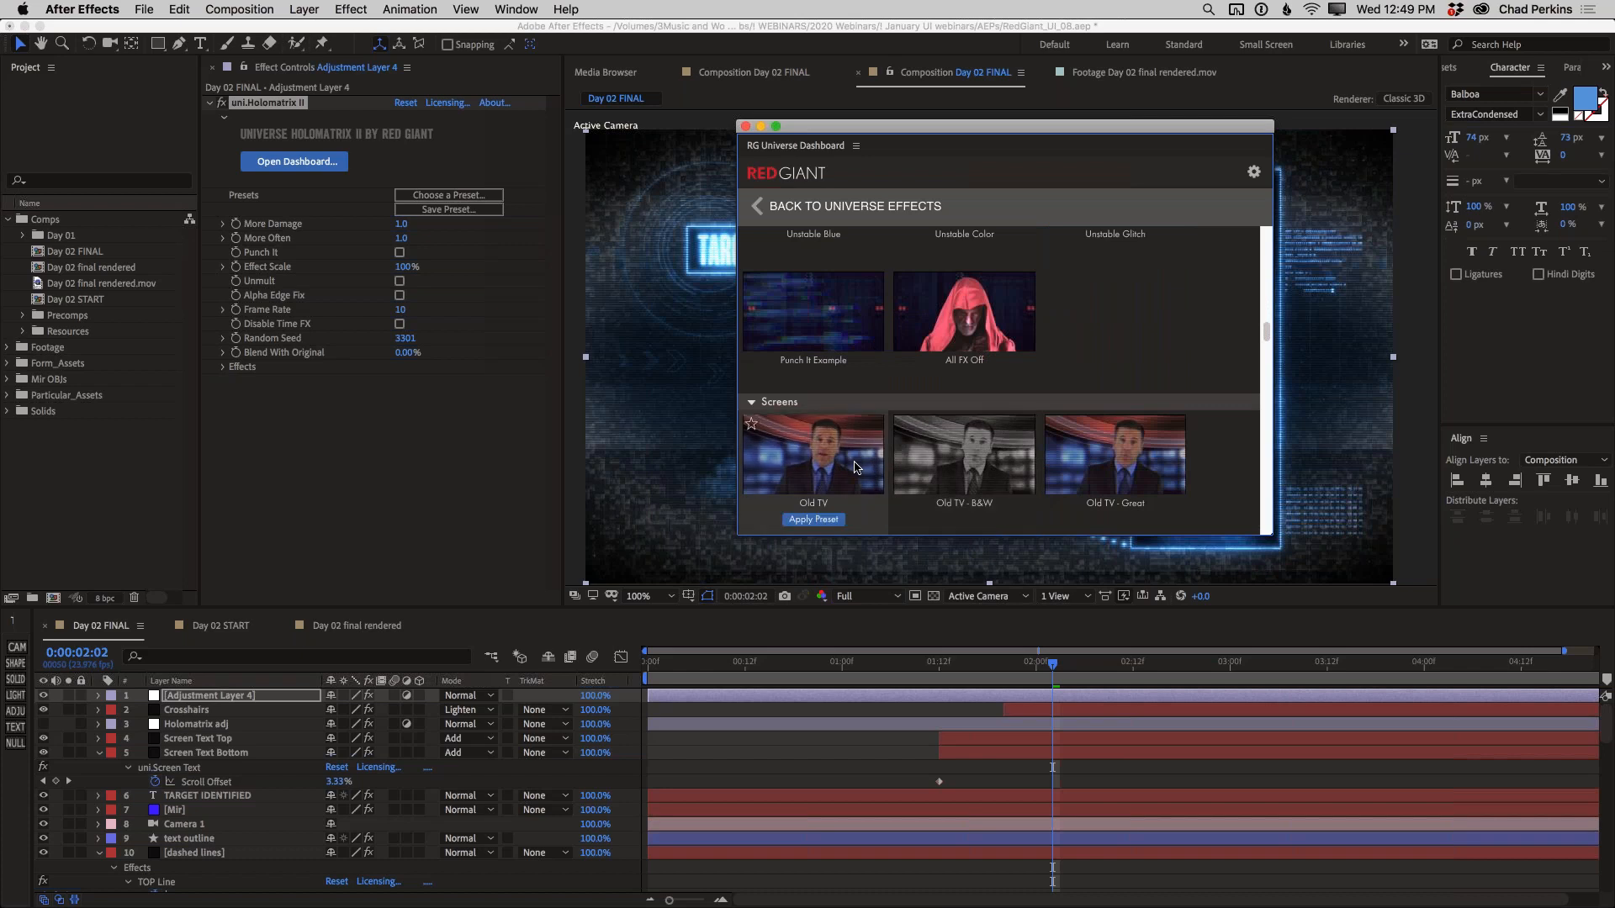
pyautogui.scroll(-3, 1041, 467)
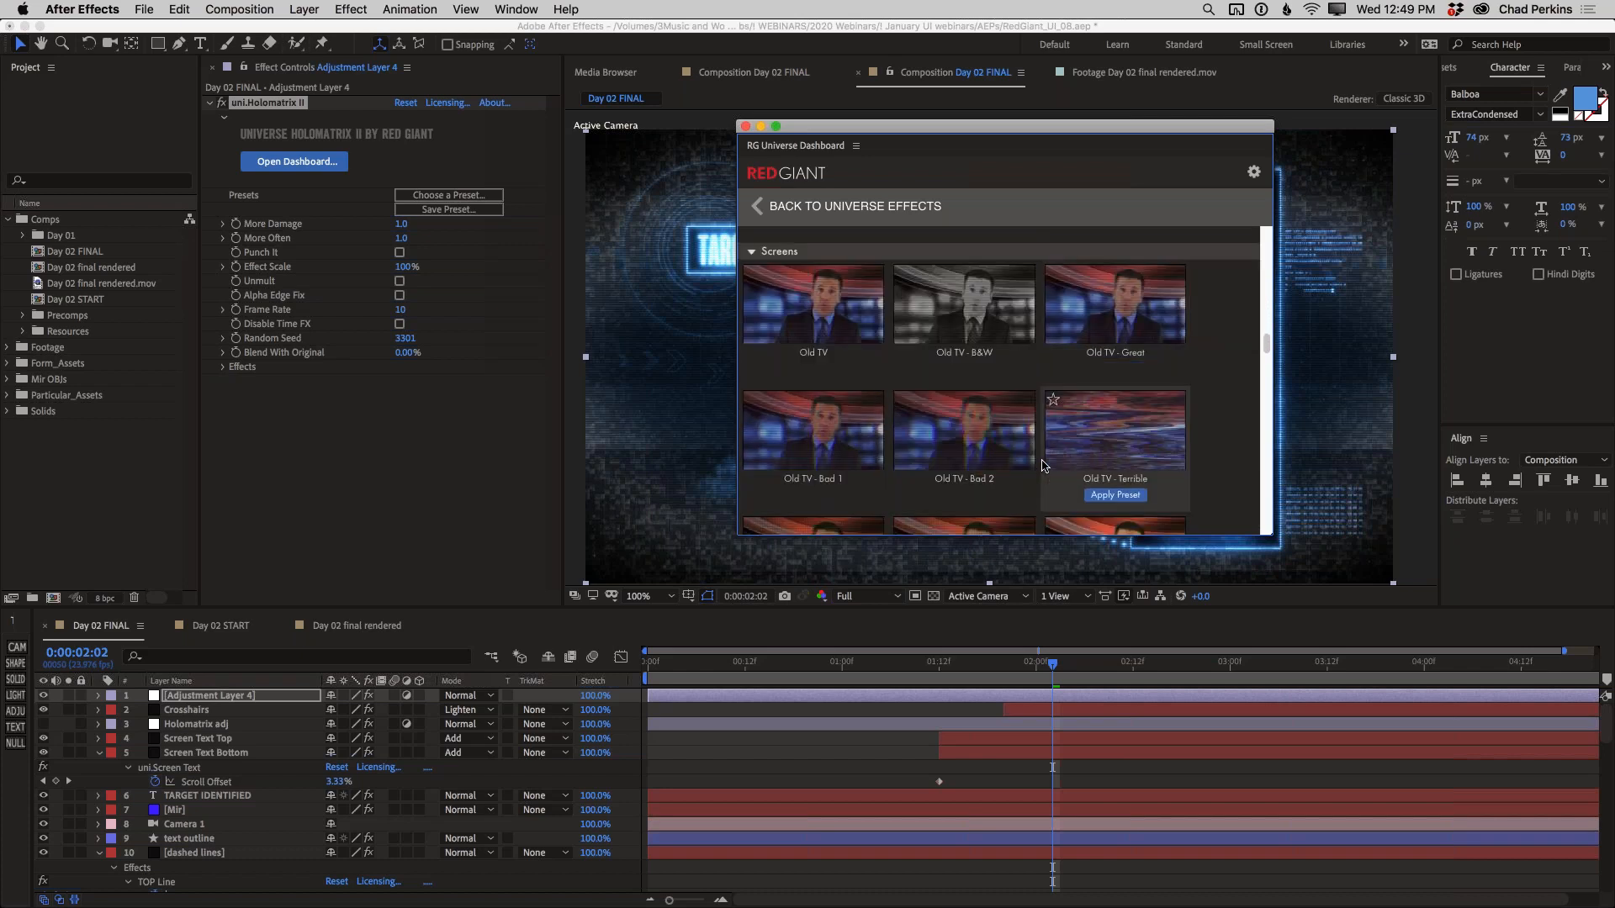
pyautogui.scroll(-4, 1072, 454)
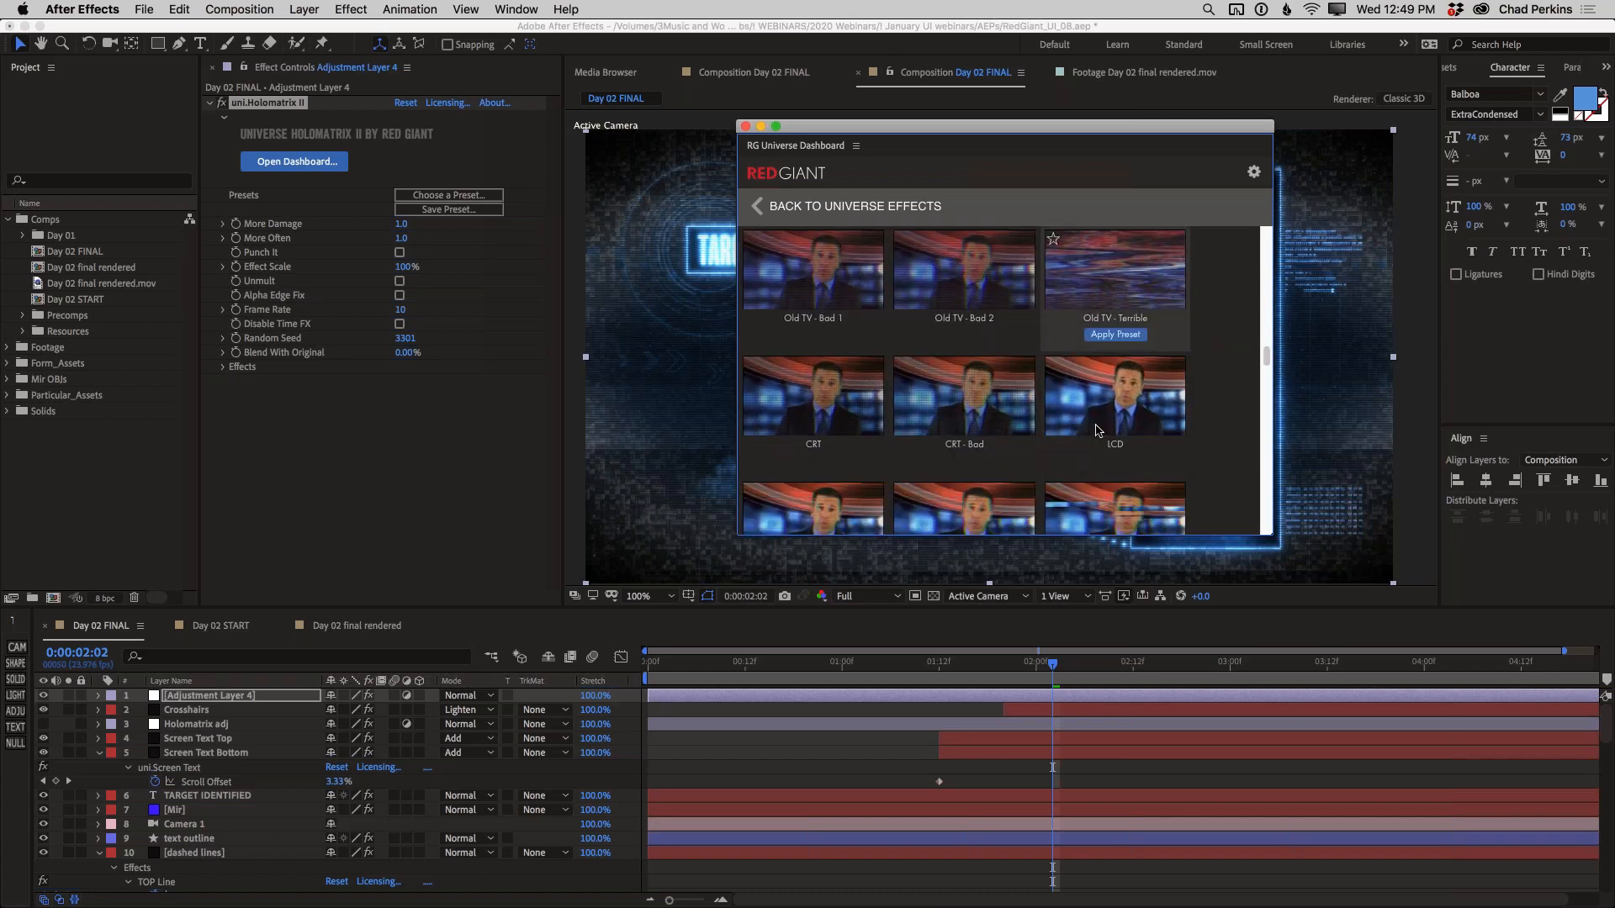
pyautogui.scroll(-3, 1100, 427)
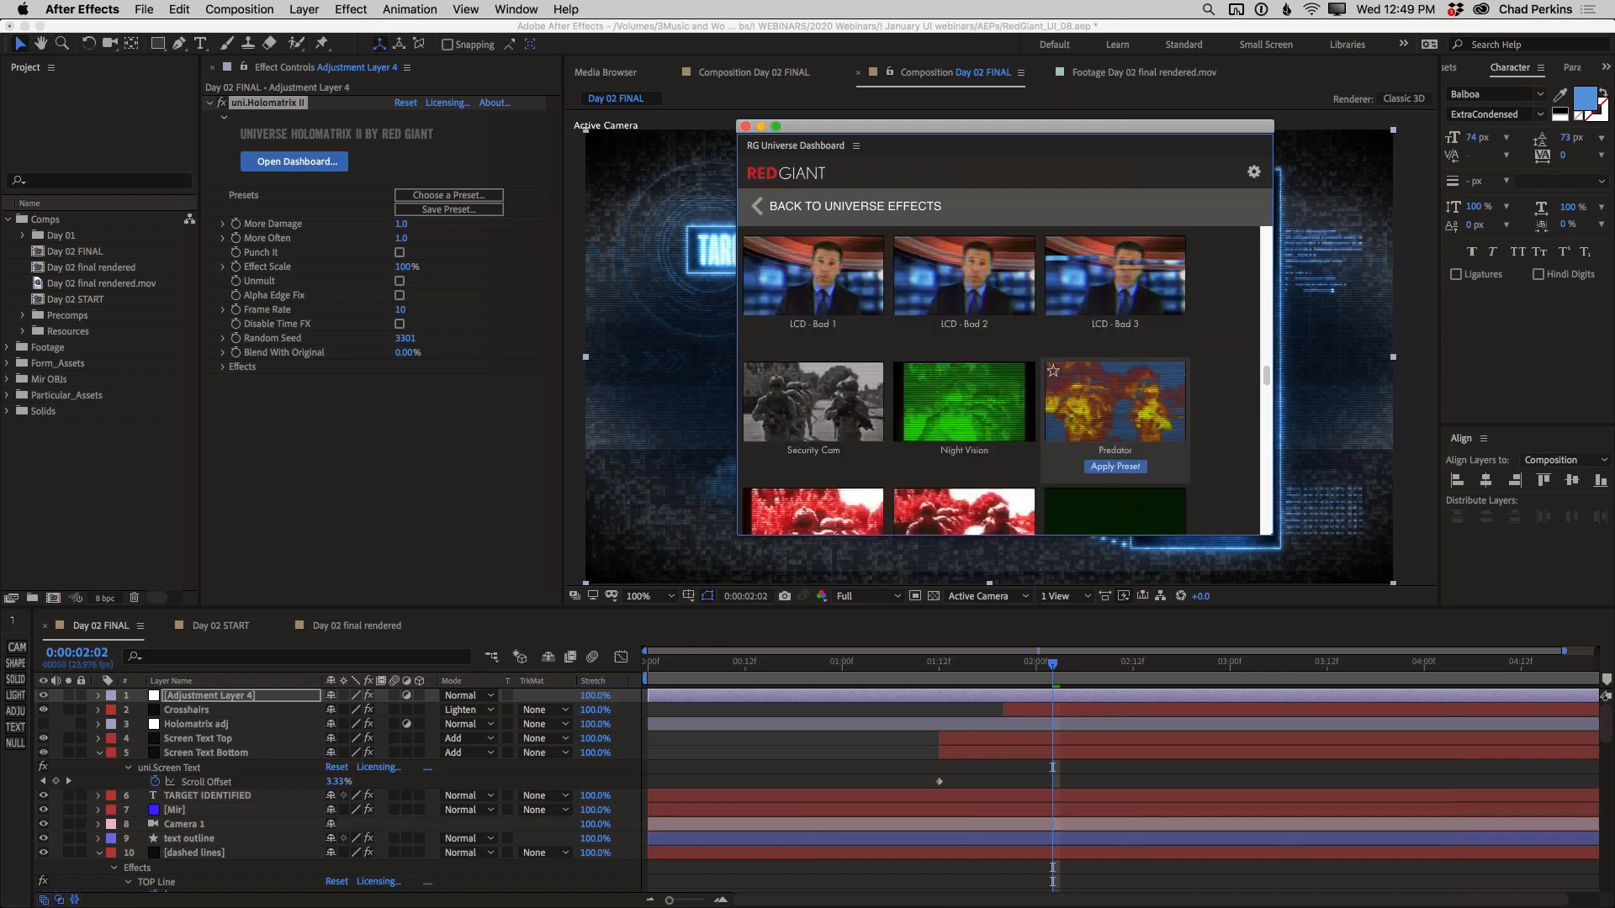
pyautogui.scroll(-2, 1115, 404)
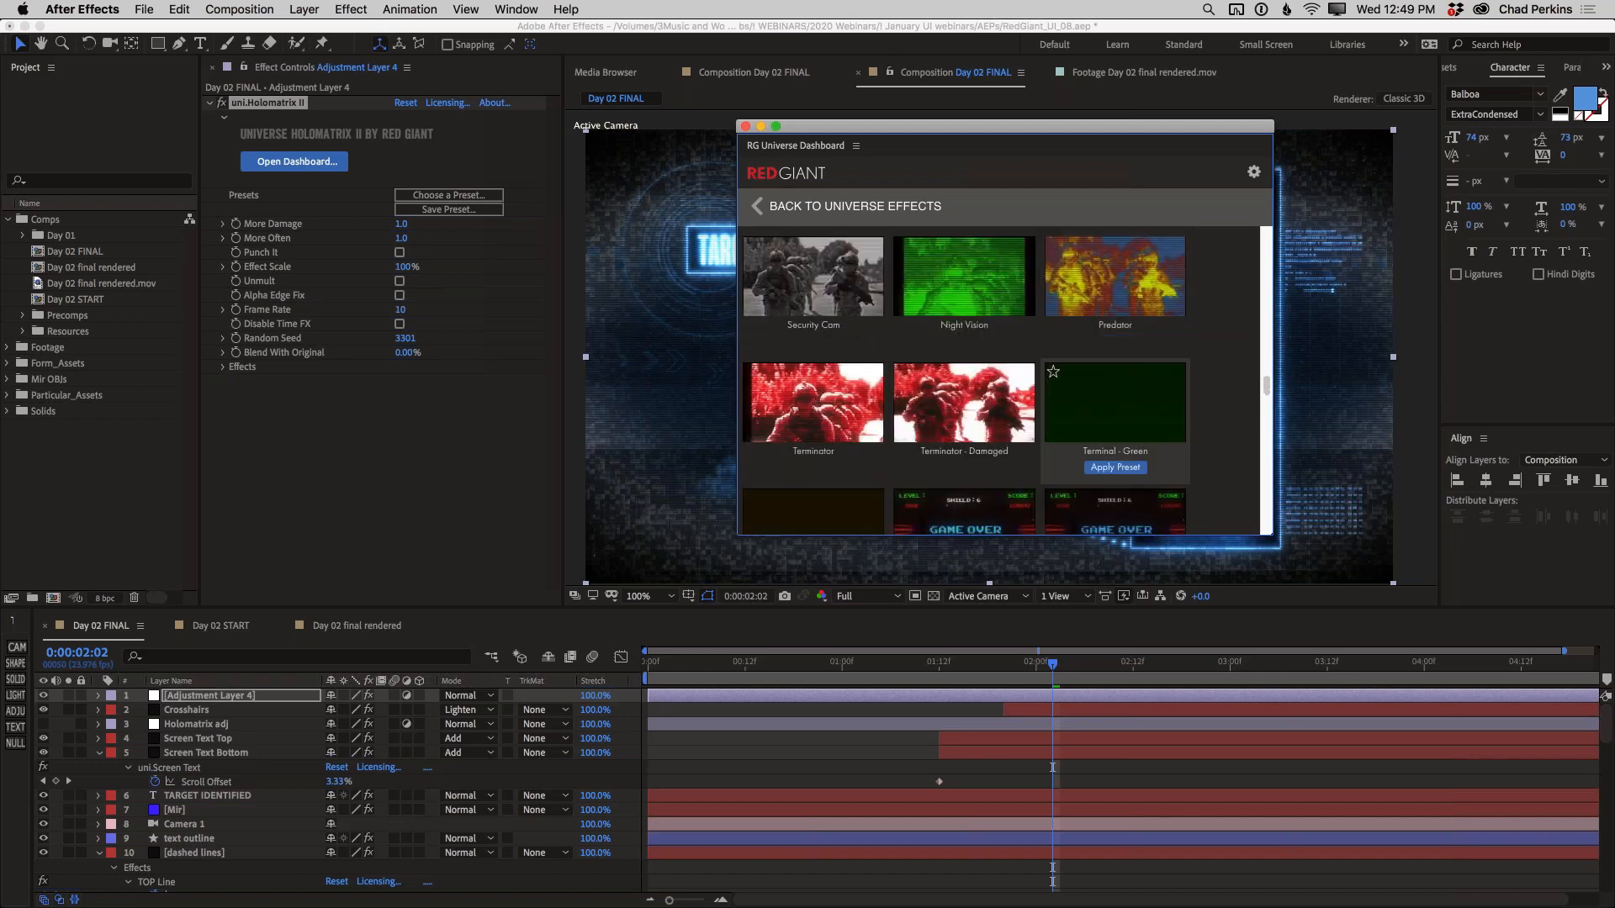
pyautogui.scroll(-1, 1066, 424)
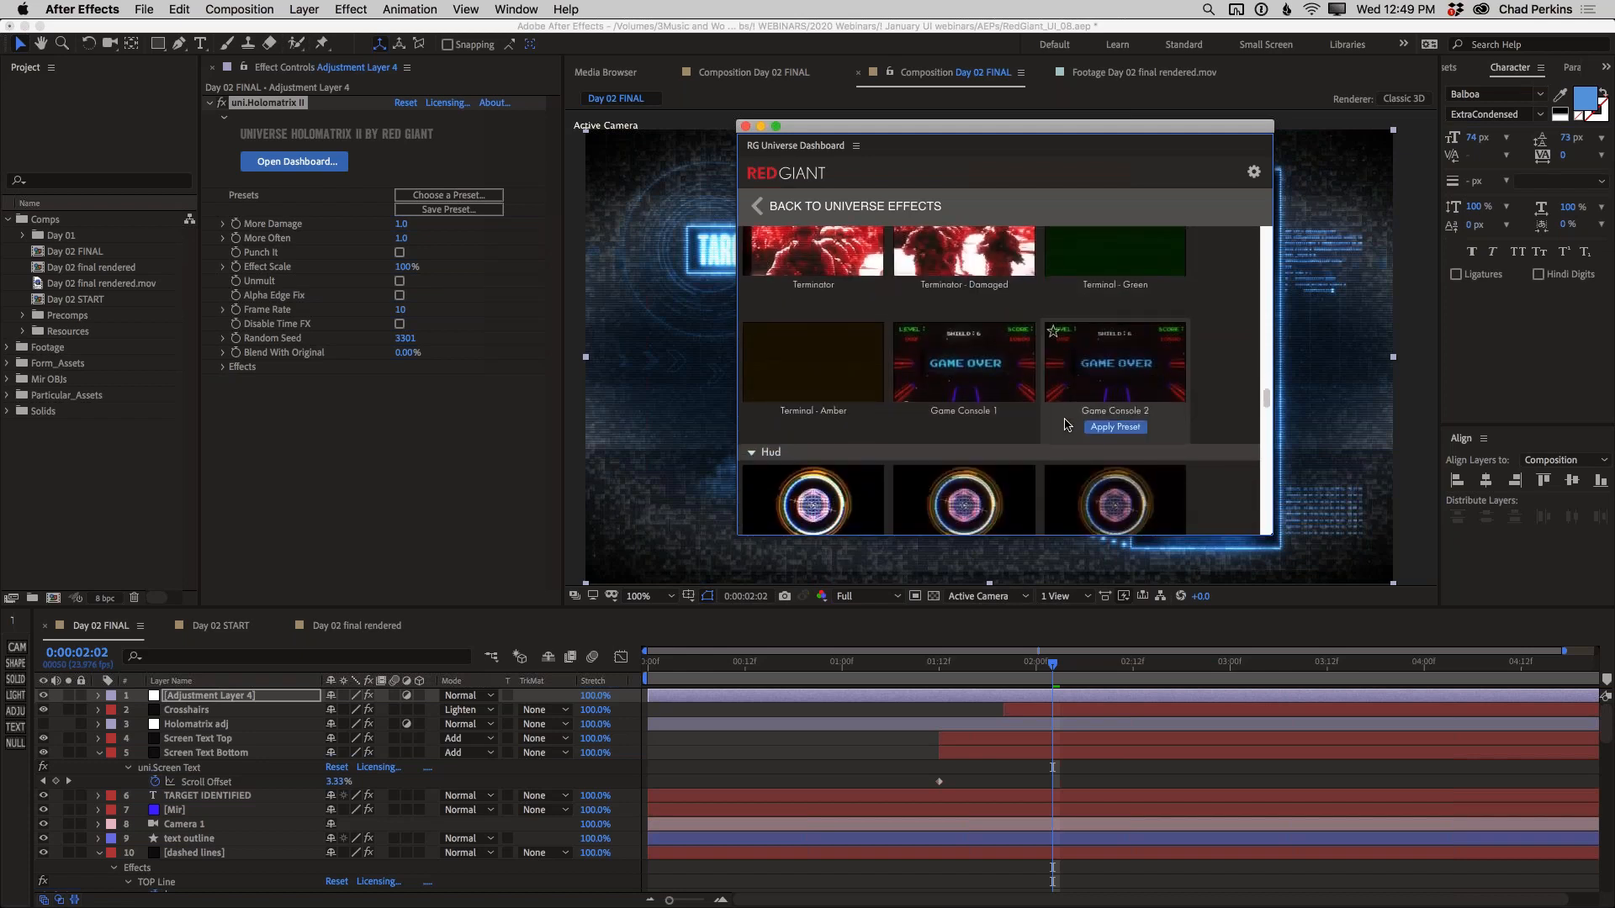
pyautogui.scroll(-1, 1066, 425)
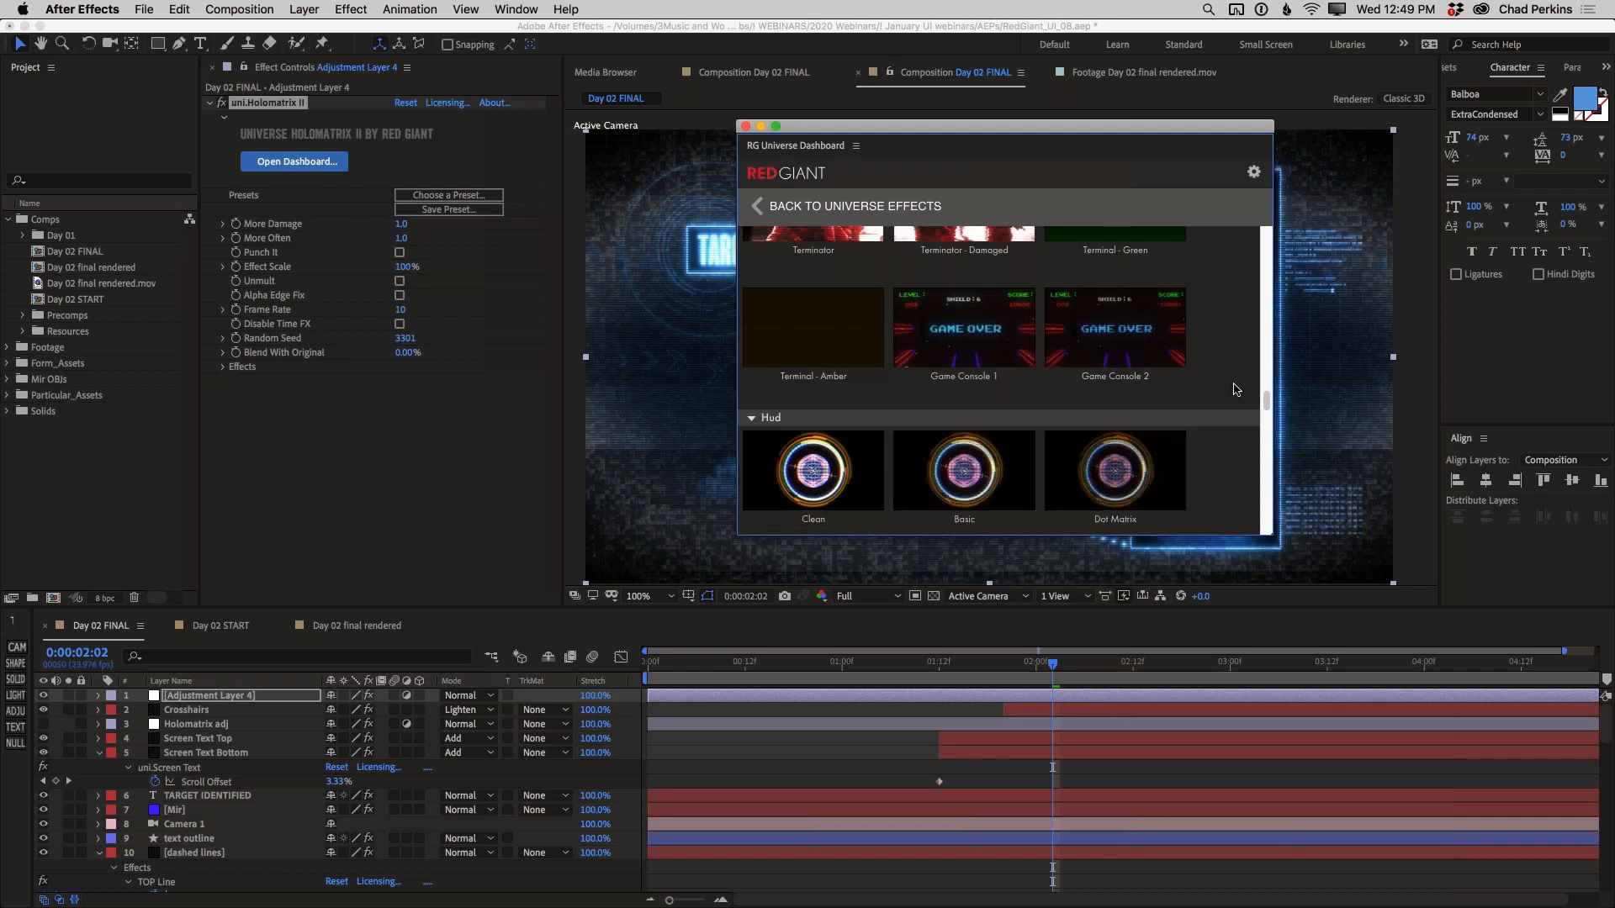
pyautogui.scroll(5, 1232, 388)
pyautogui.scroll(5, 1232, 389)
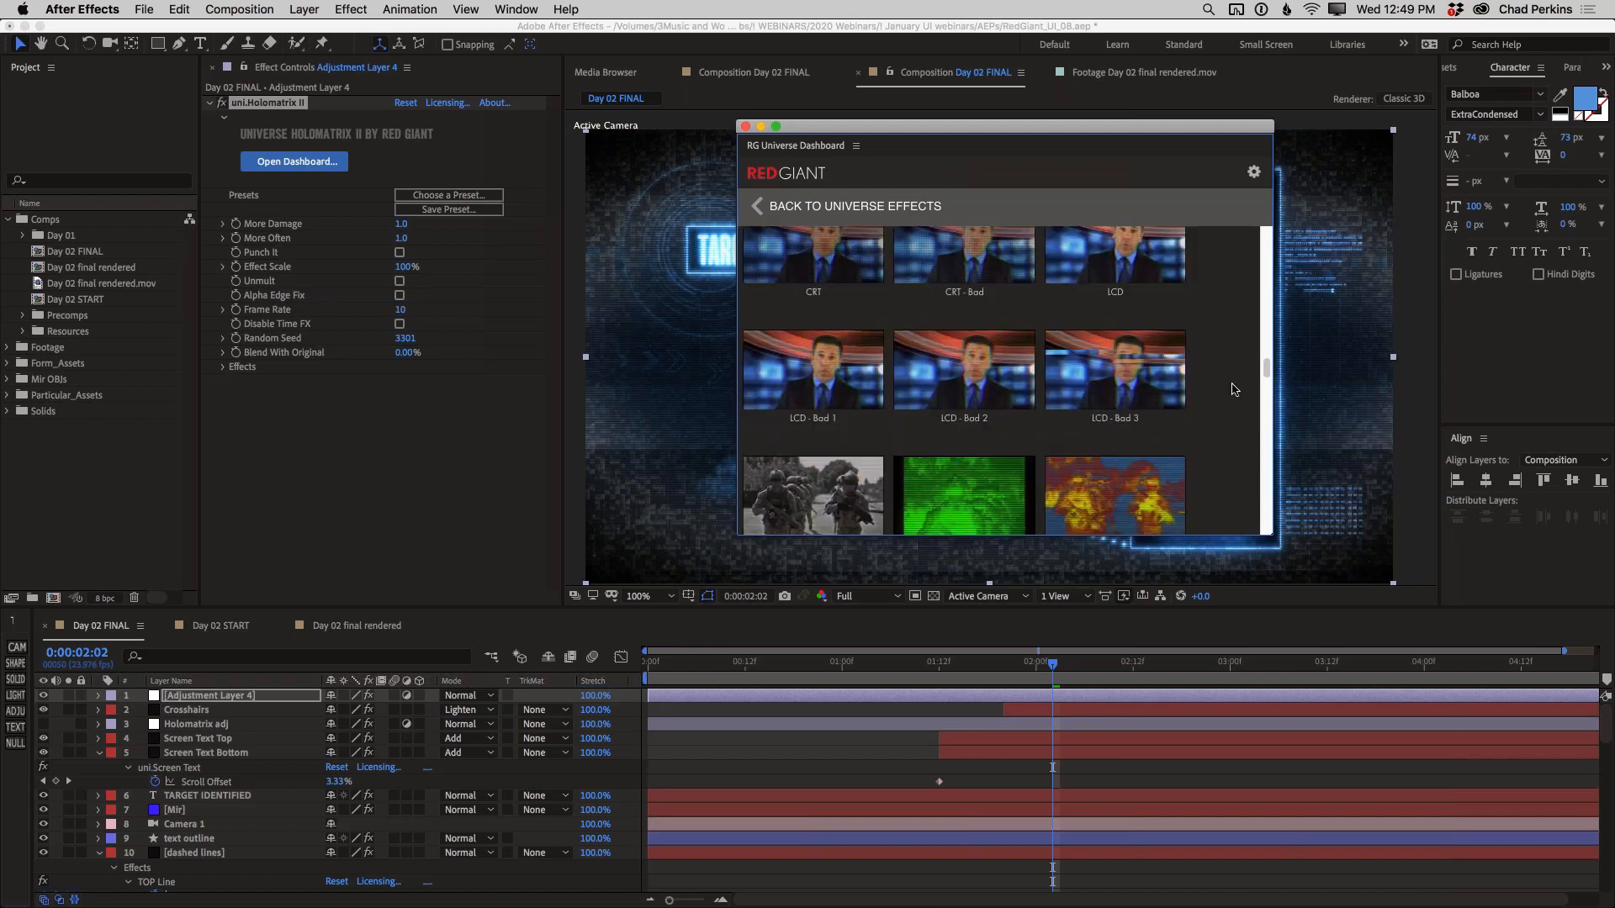
# Apply the LCD preset from the Screens category to Holomatrix II and close the Universe Dashboard
pyautogui.moveTo(1116, 400)
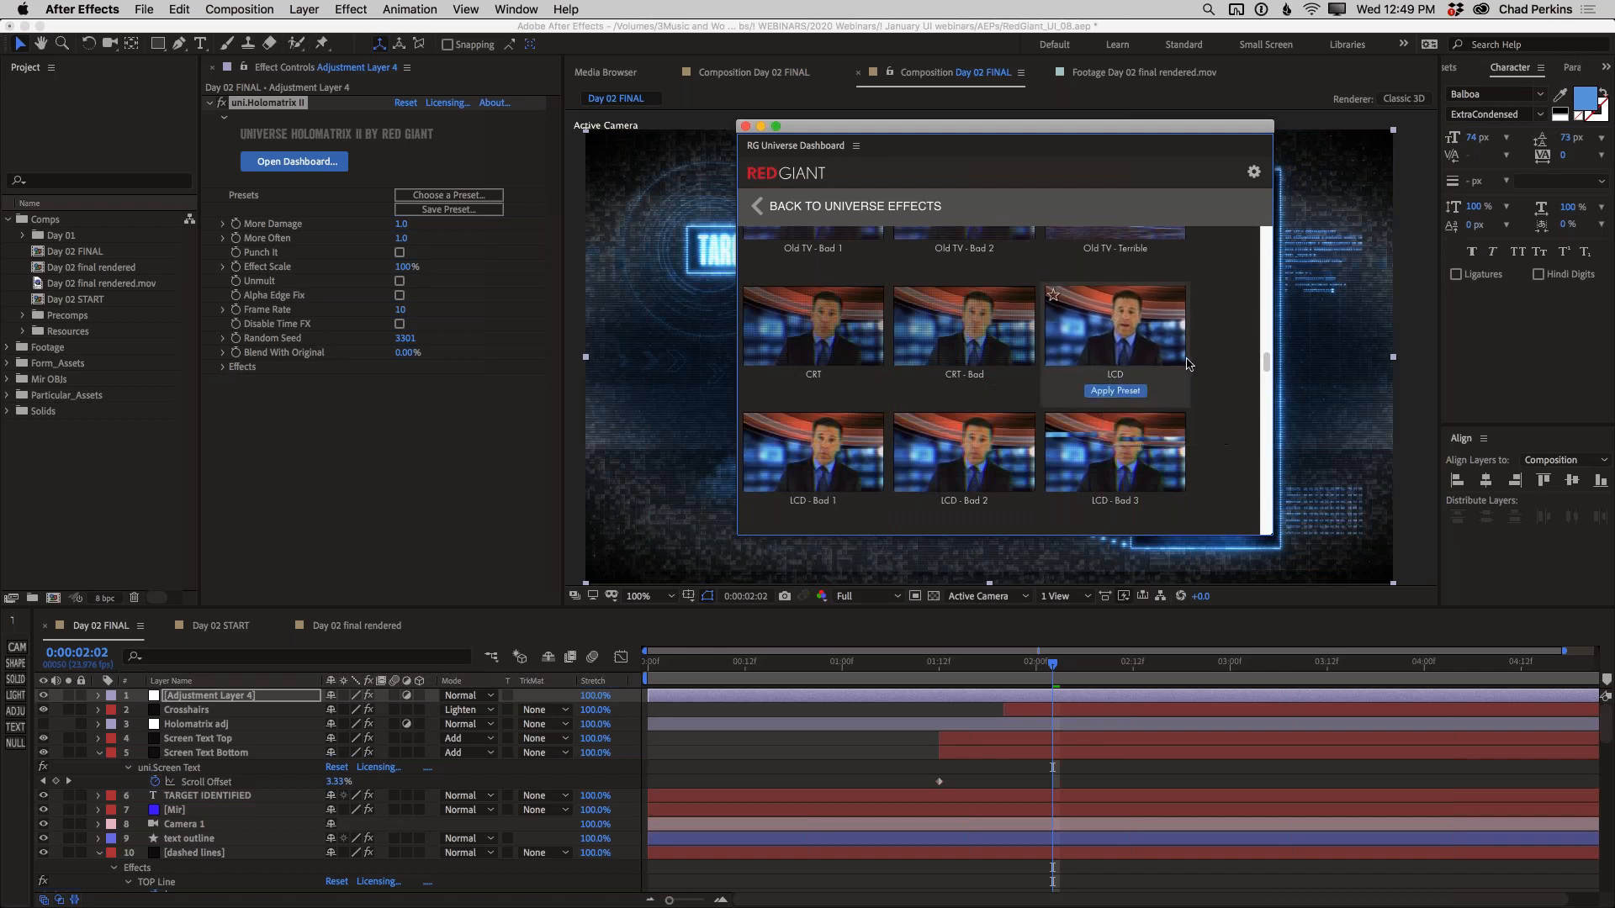
pyautogui.scroll(2, 1185, 366)
pyautogui.scroll(6, 1187, 364)
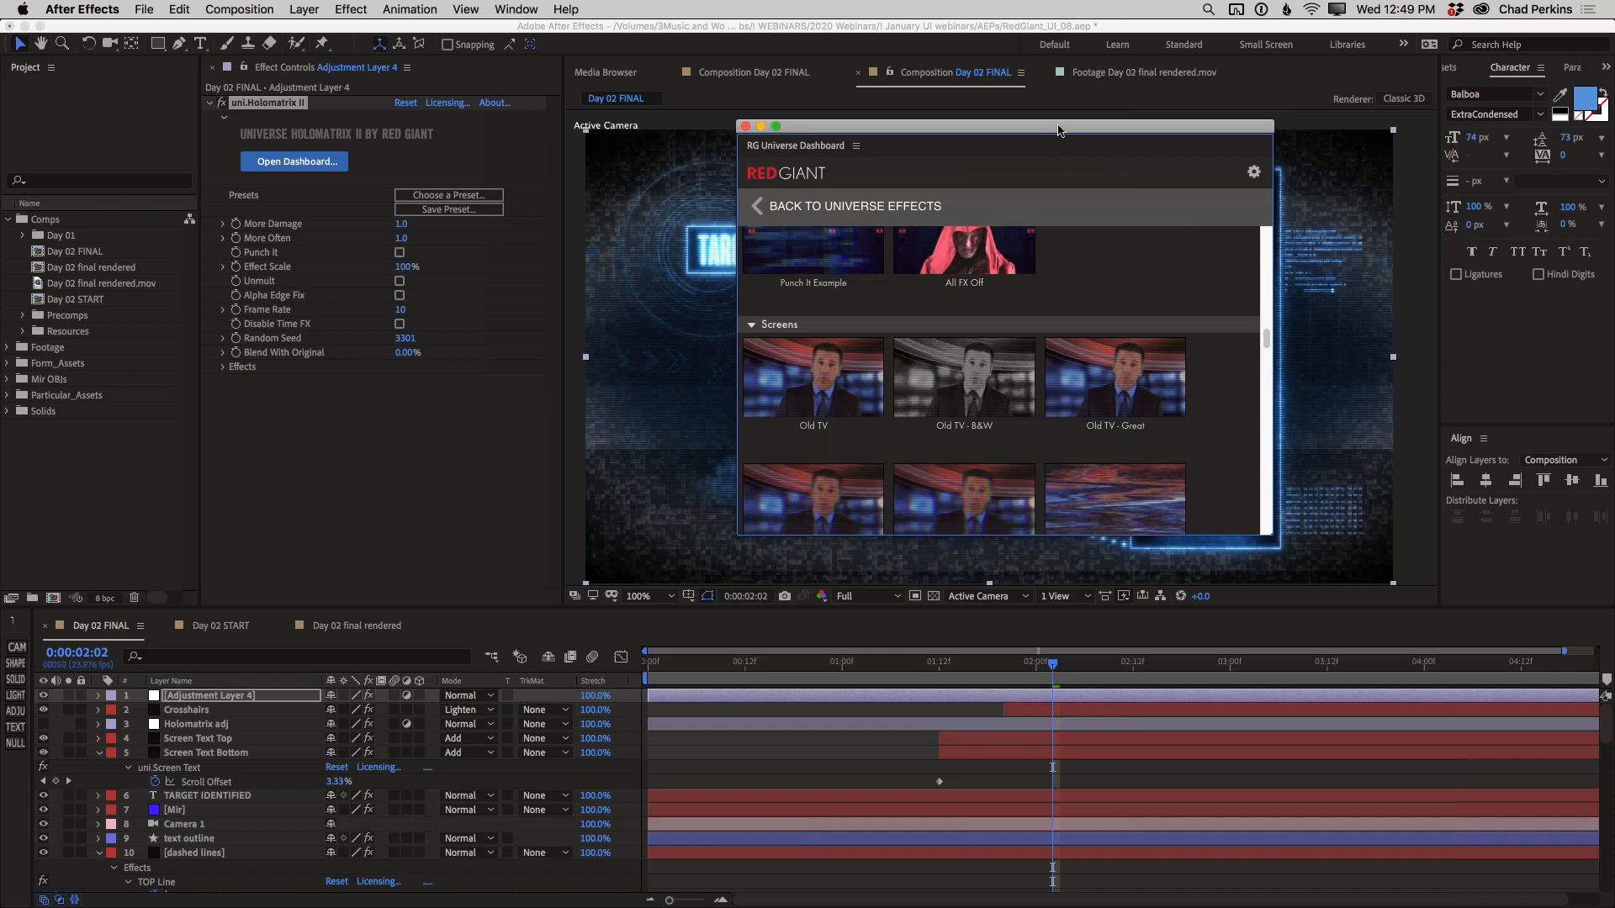
pyautogui.moveTo(1073, 139)
pyautogui.mouseDown()
pyautogui.moveTo(1342, 527)
pyautogui.moveTo(1074, 141)
pyautogui.mouseUp()
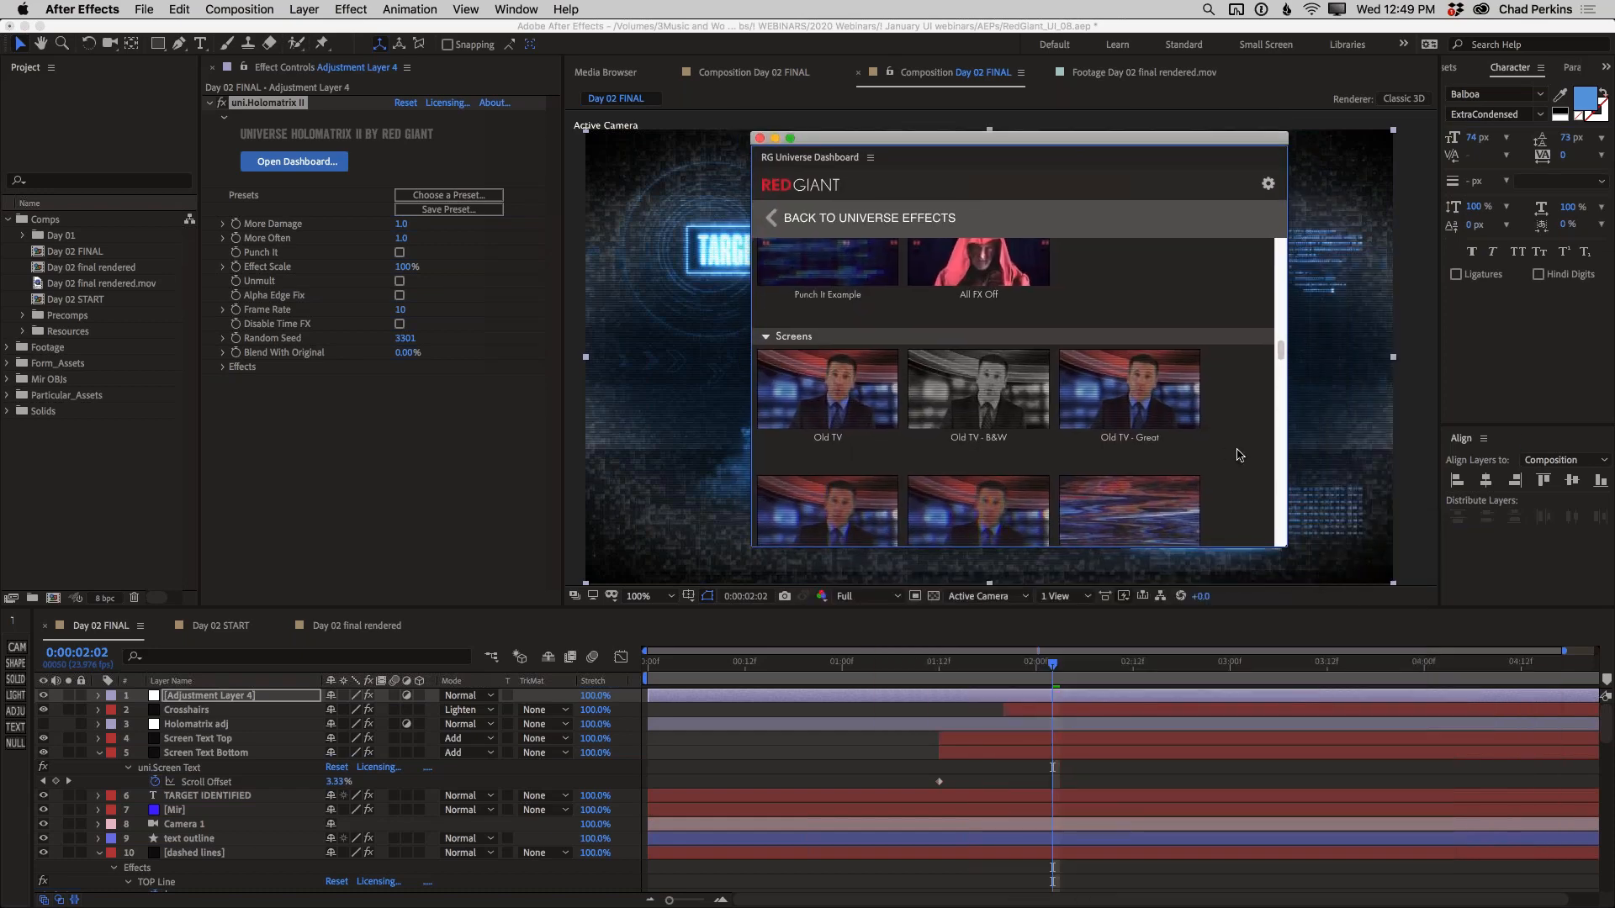
pyautogui.scroll(-6, 1234, 450)
pyautogui.moveTo(1132, 444)
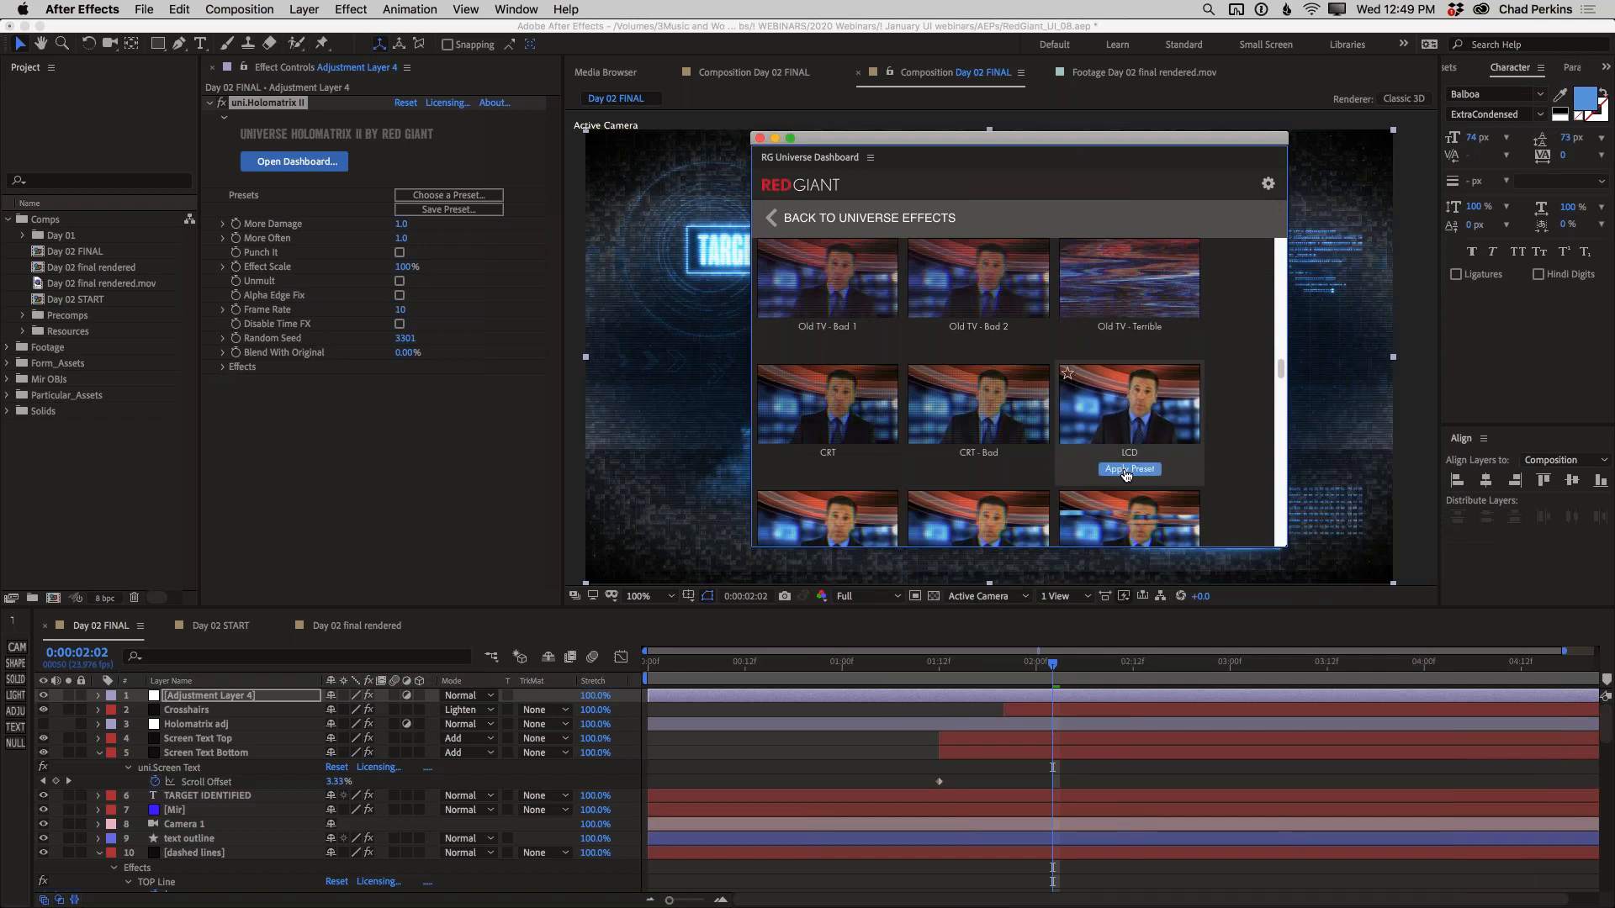
pyautogui.click(1127, 470)
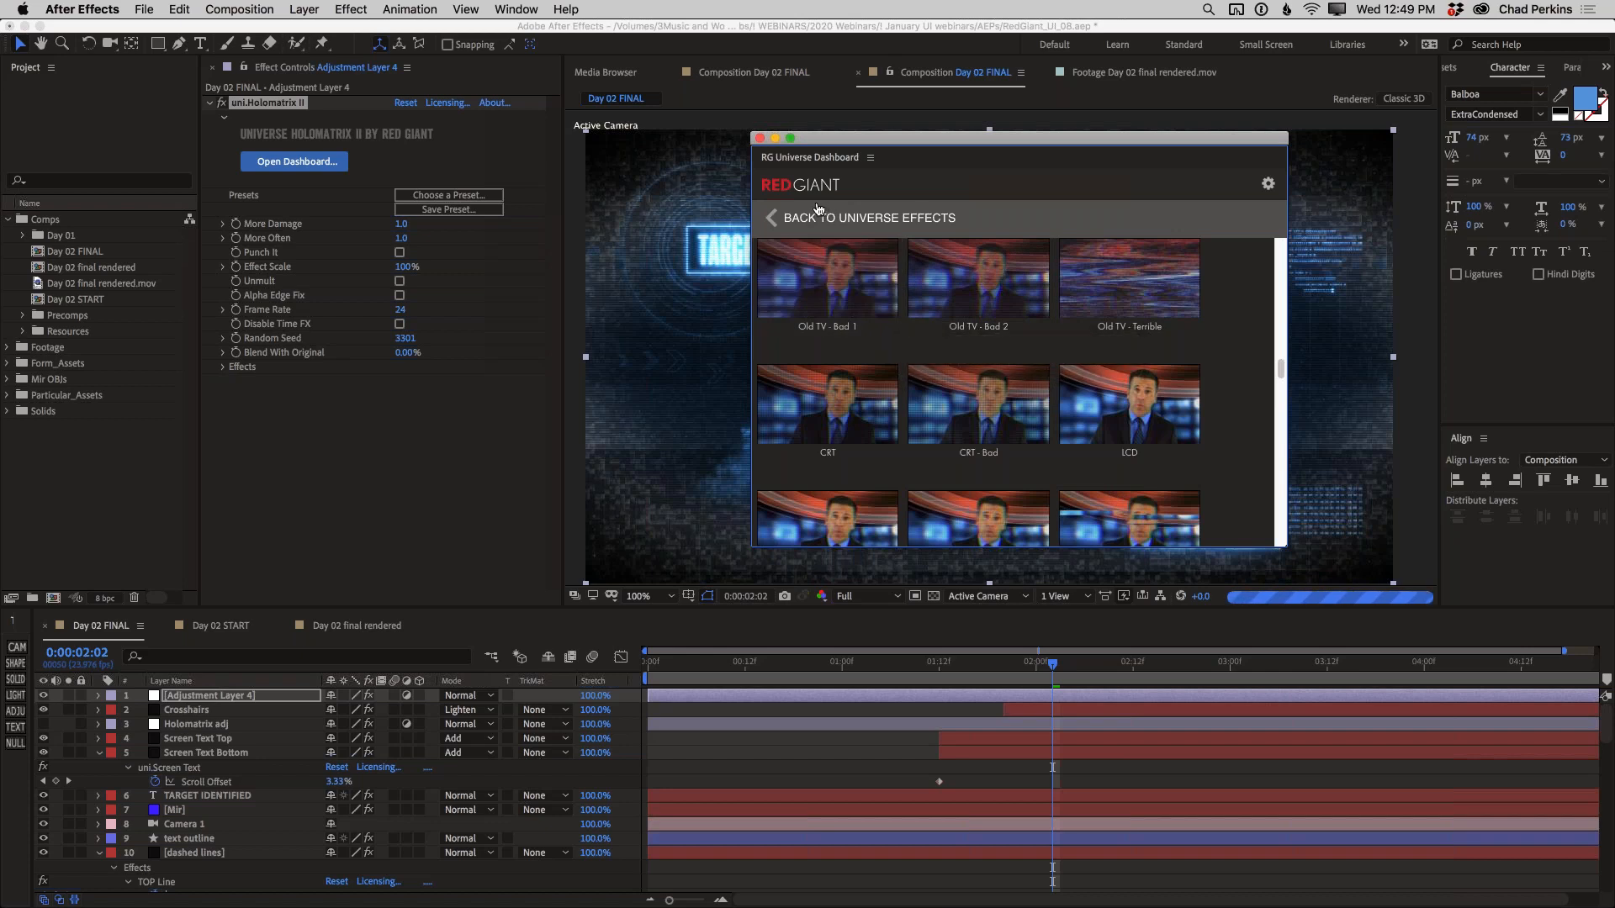
pyautogui.click(759, 139)
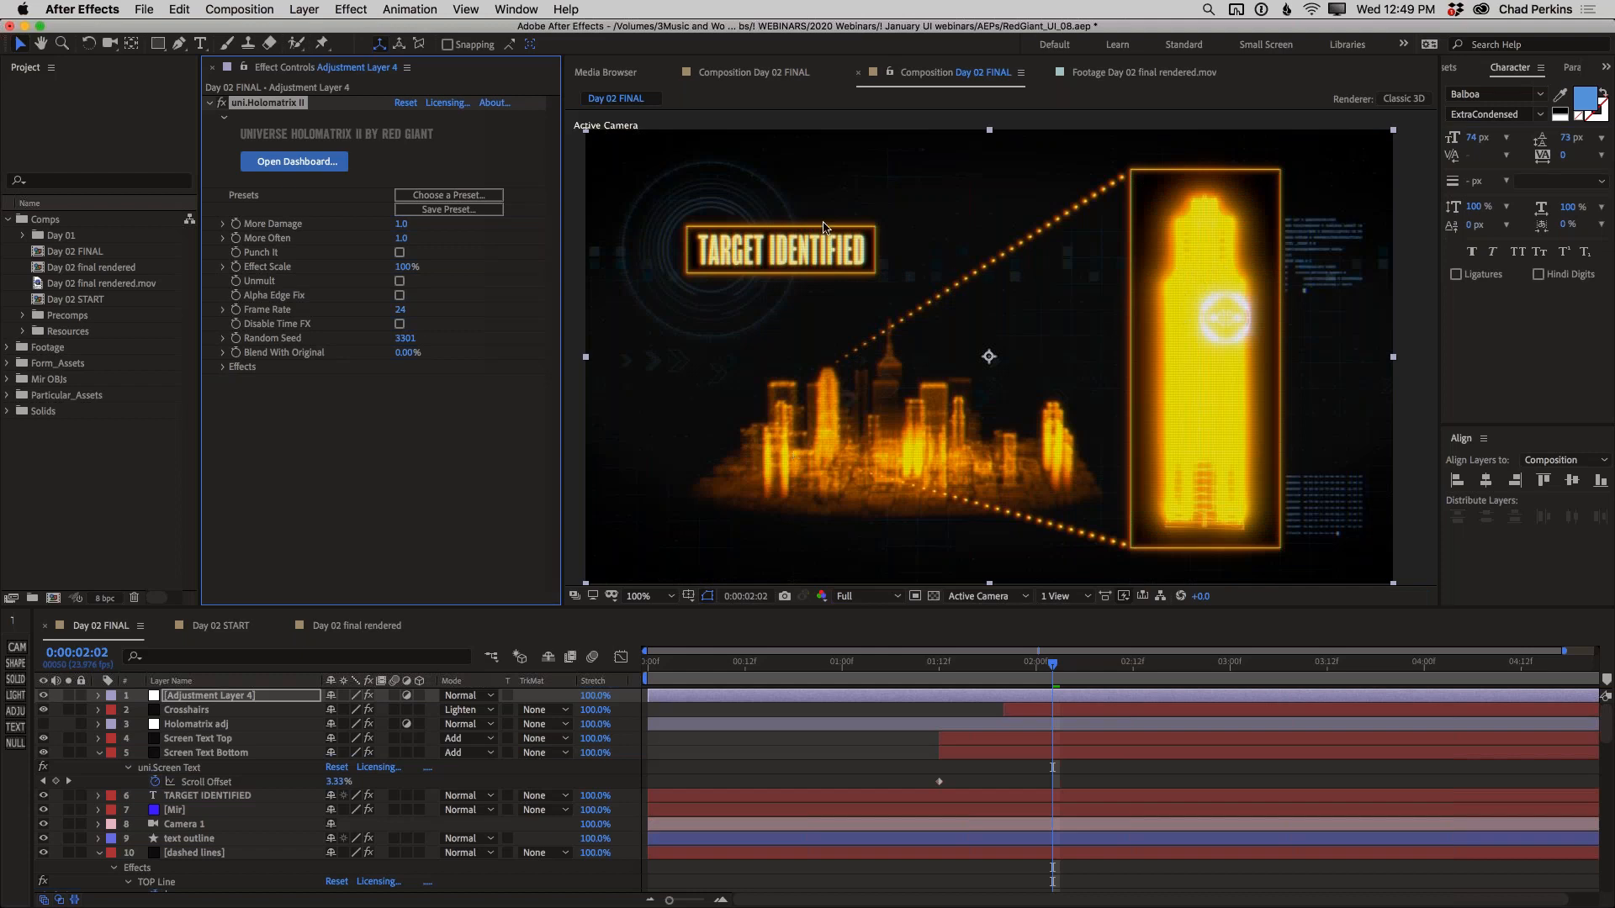
# In the Holomatrix II Scan Line Settings, set the Scan Line Distance to 2
pyautogui.scroll(2, 812, 263)
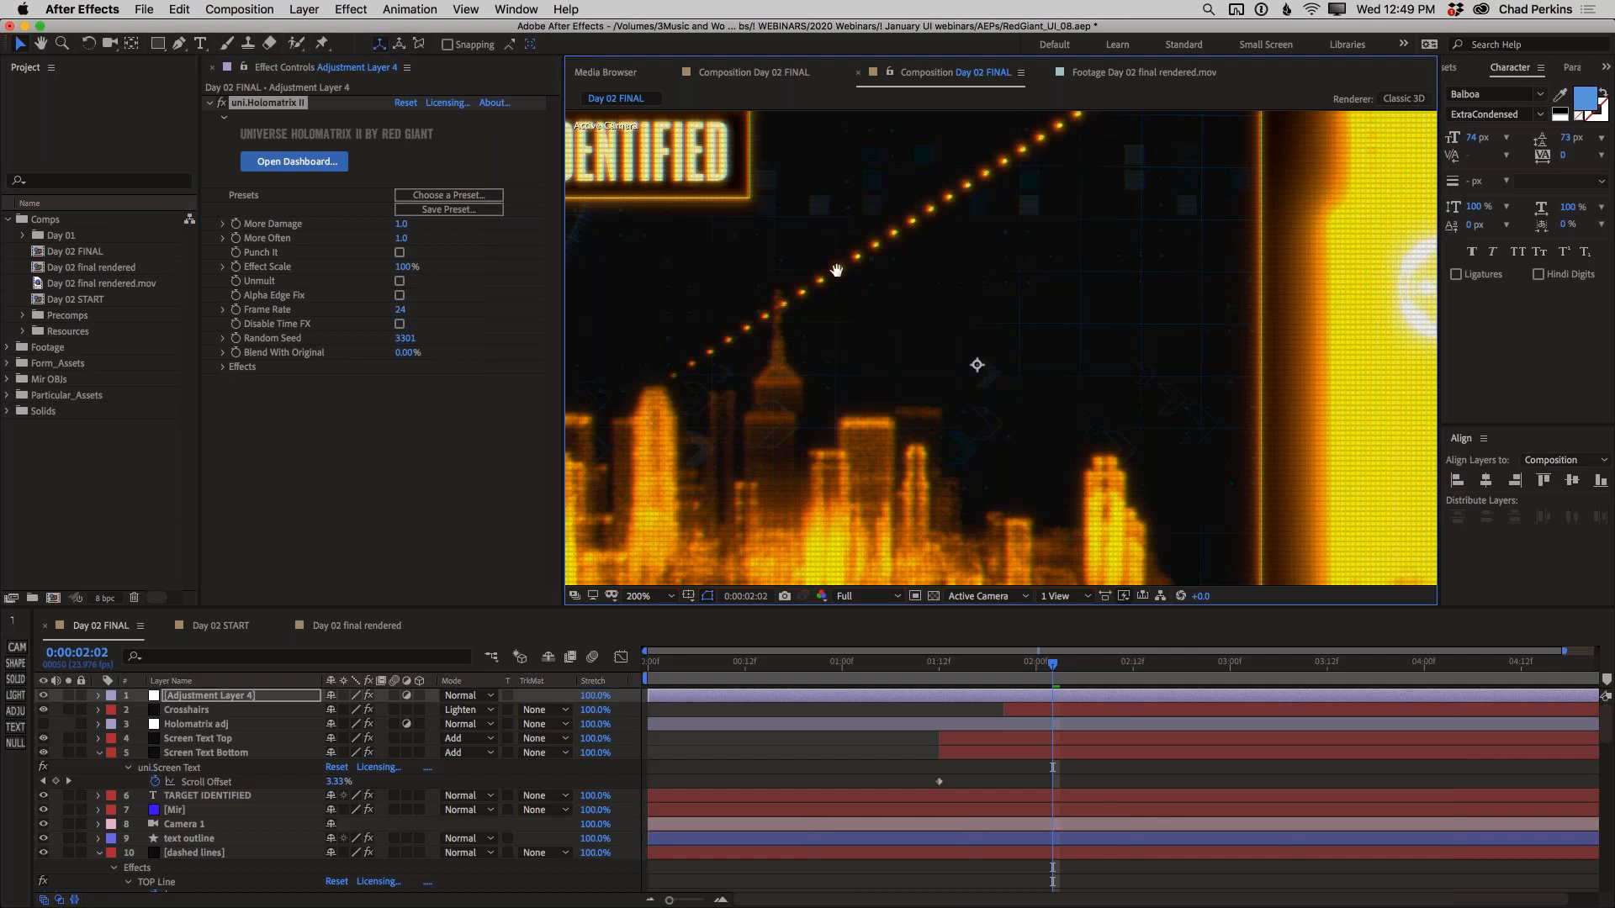
pyautogui.scroll(-1, 819, 273)
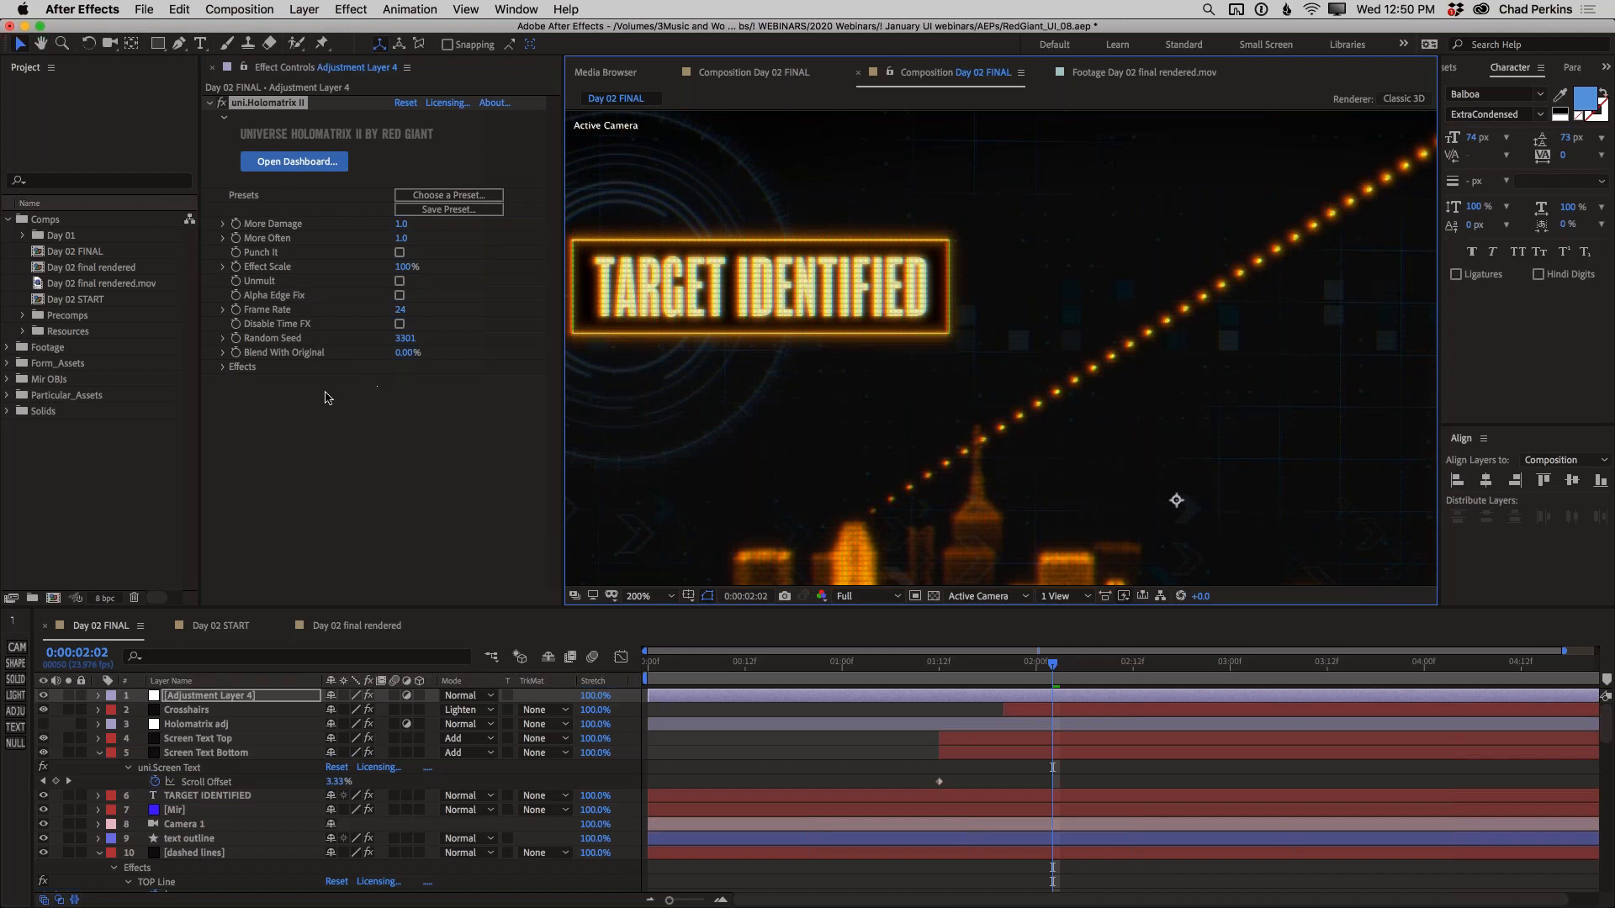
pyautogui.click(223, 367)
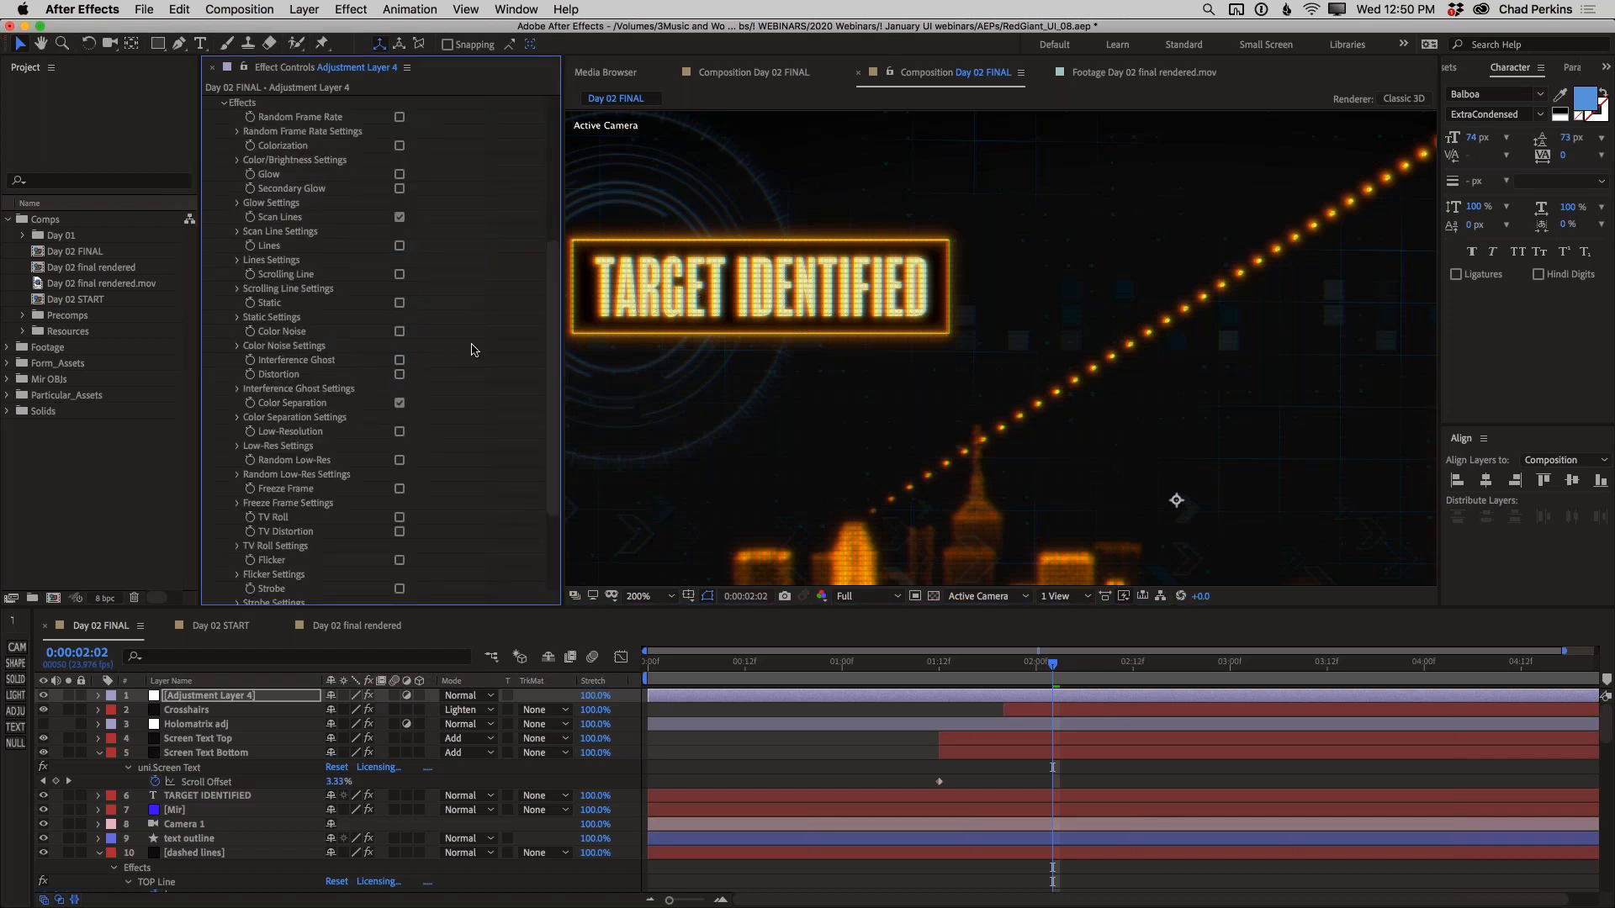
pyautogui.scroll(6, 504, 368)
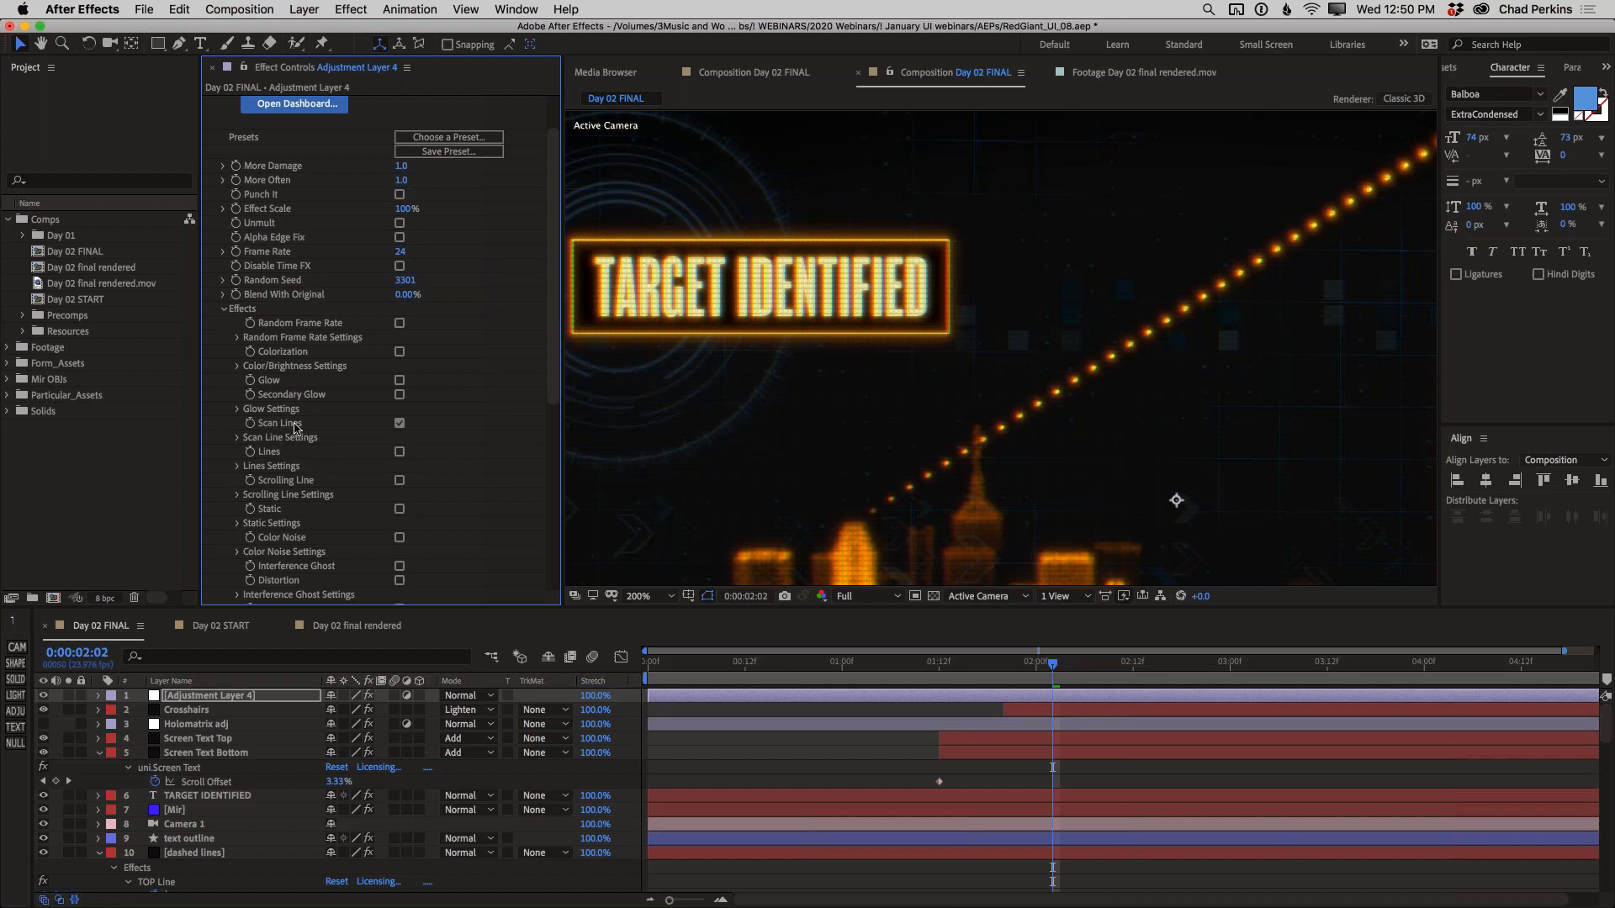
pyautogui.click(237, 438)
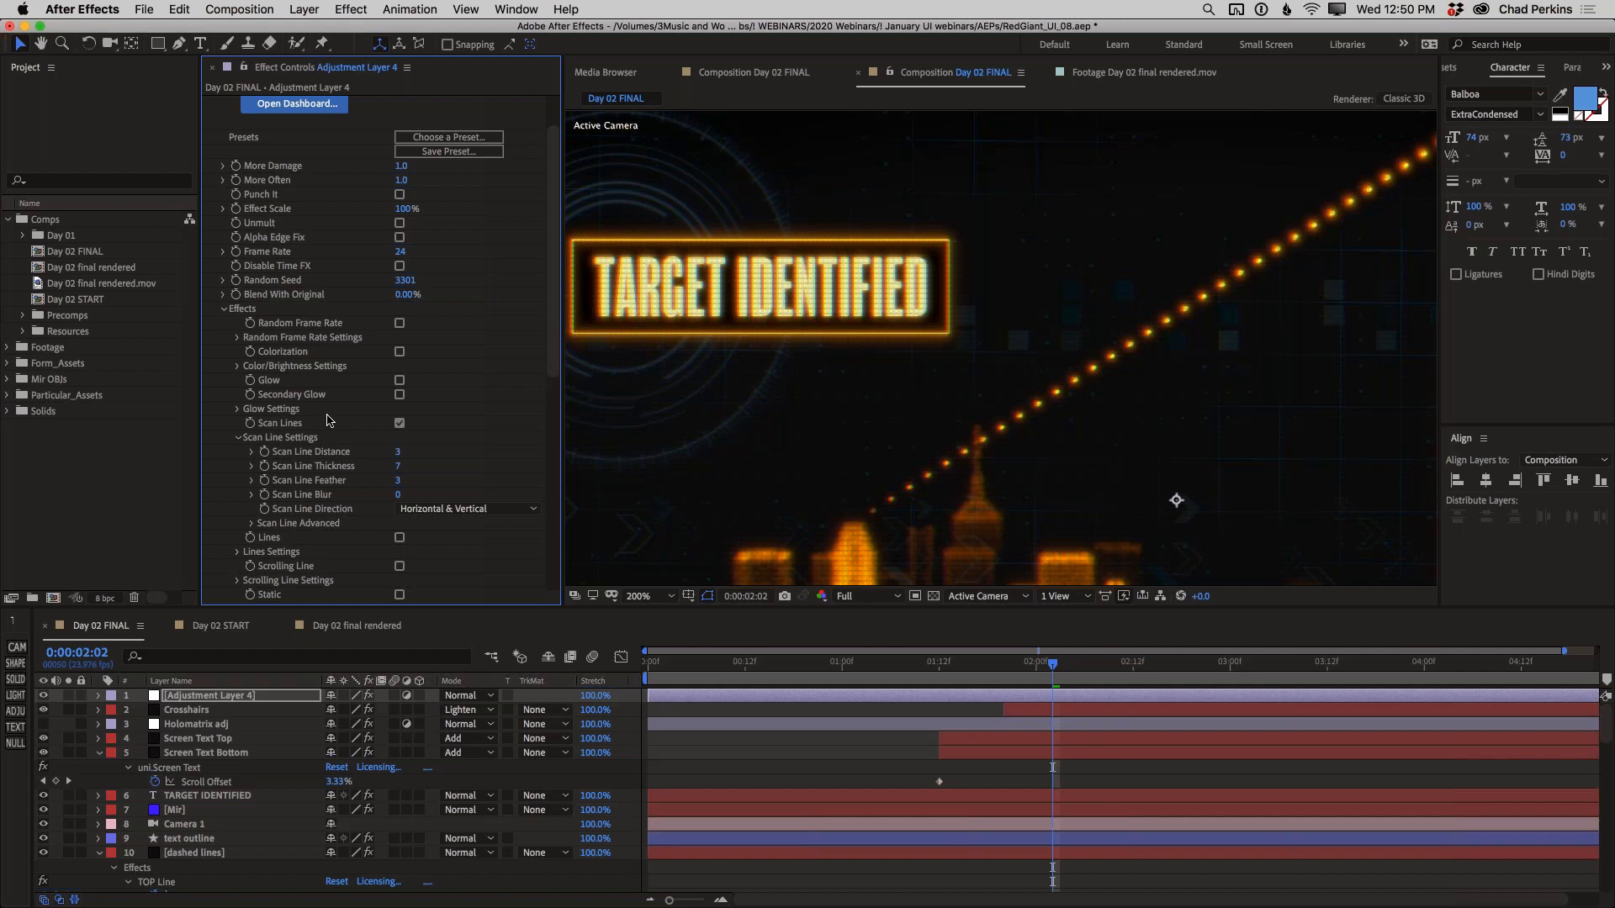
pyautogui.click(399, 452)
pyautogui.write('2')
pyautogui.press('Return')
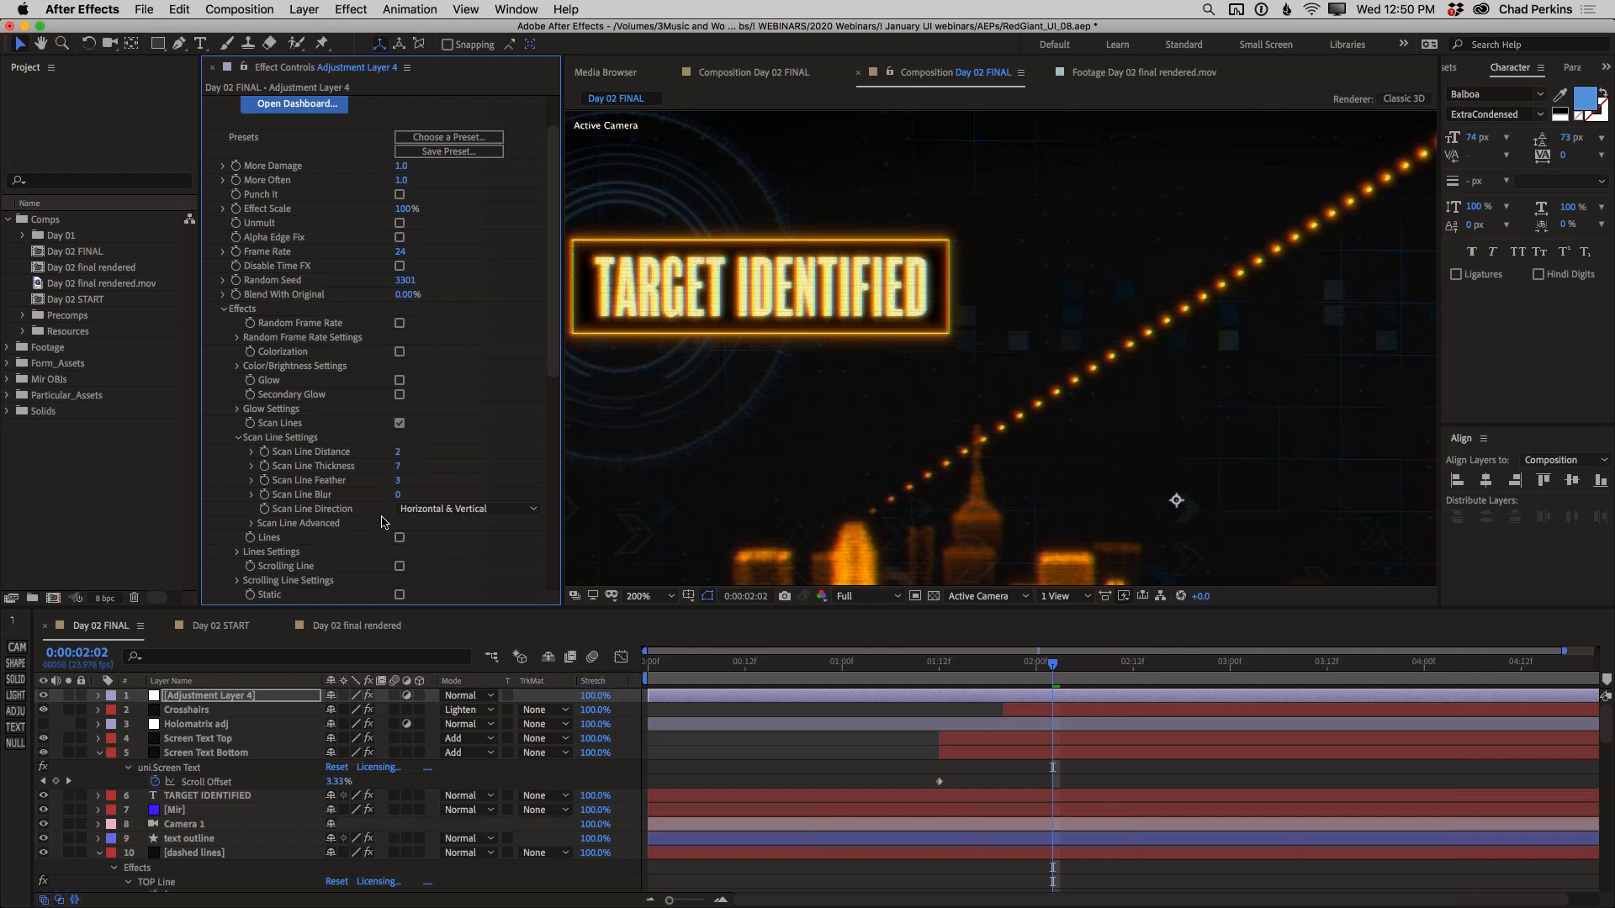
# Set the Scan Line Blur to 2 and the Scan Line Direction to Horizontal
pyautogui.click(399, 494)
pyautogui.write('2')
pyautogui.press('Return')
pyautogui.click(484, 508)
pyautogui.click(482, 523)
pyautogui.press(',')
pyautogui.moveTo(872, 317); pyautogui.dragTo(823, 246)
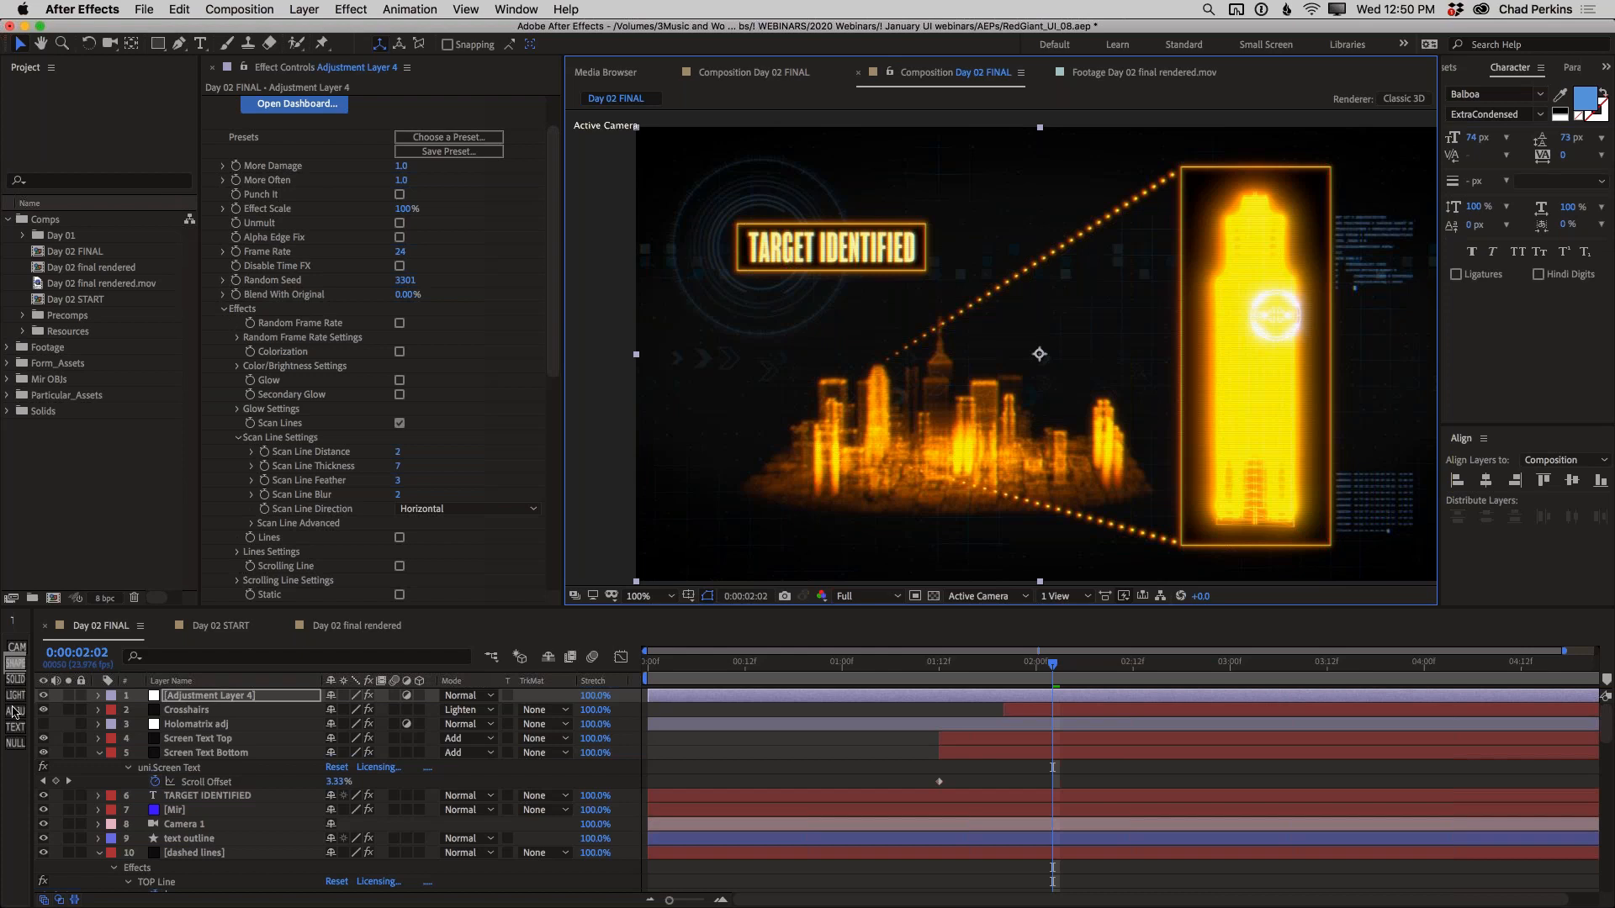
# Hide and show the top adjustment layer to compare the composition without and with Holomatrix II
pyautogui.click(44, 697)
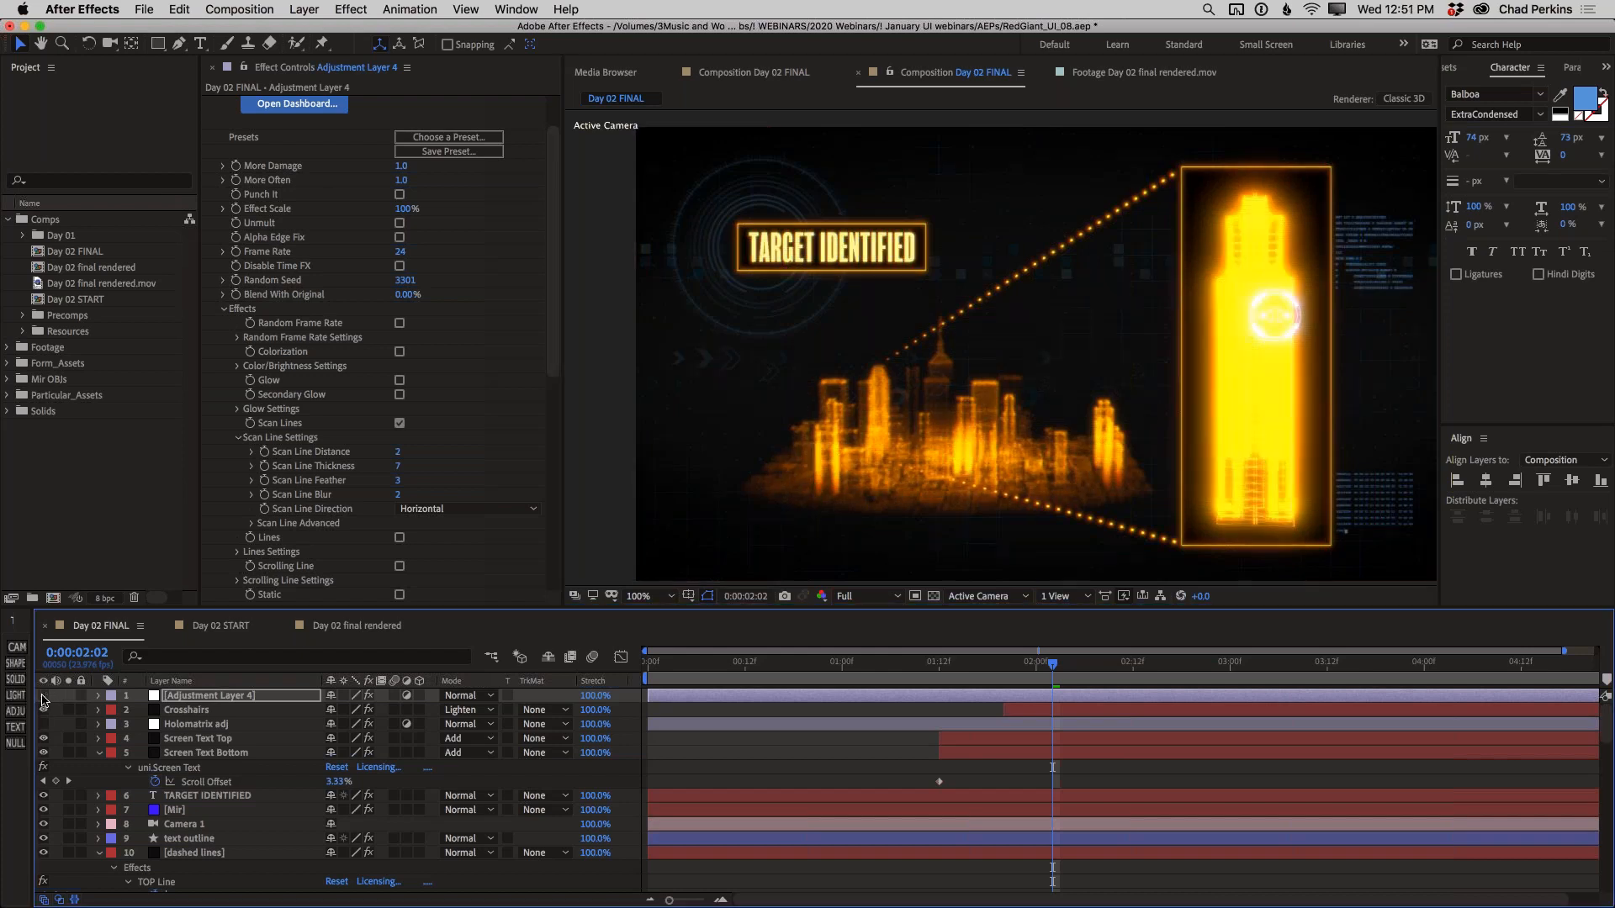
pyautogui.click(44, 697)
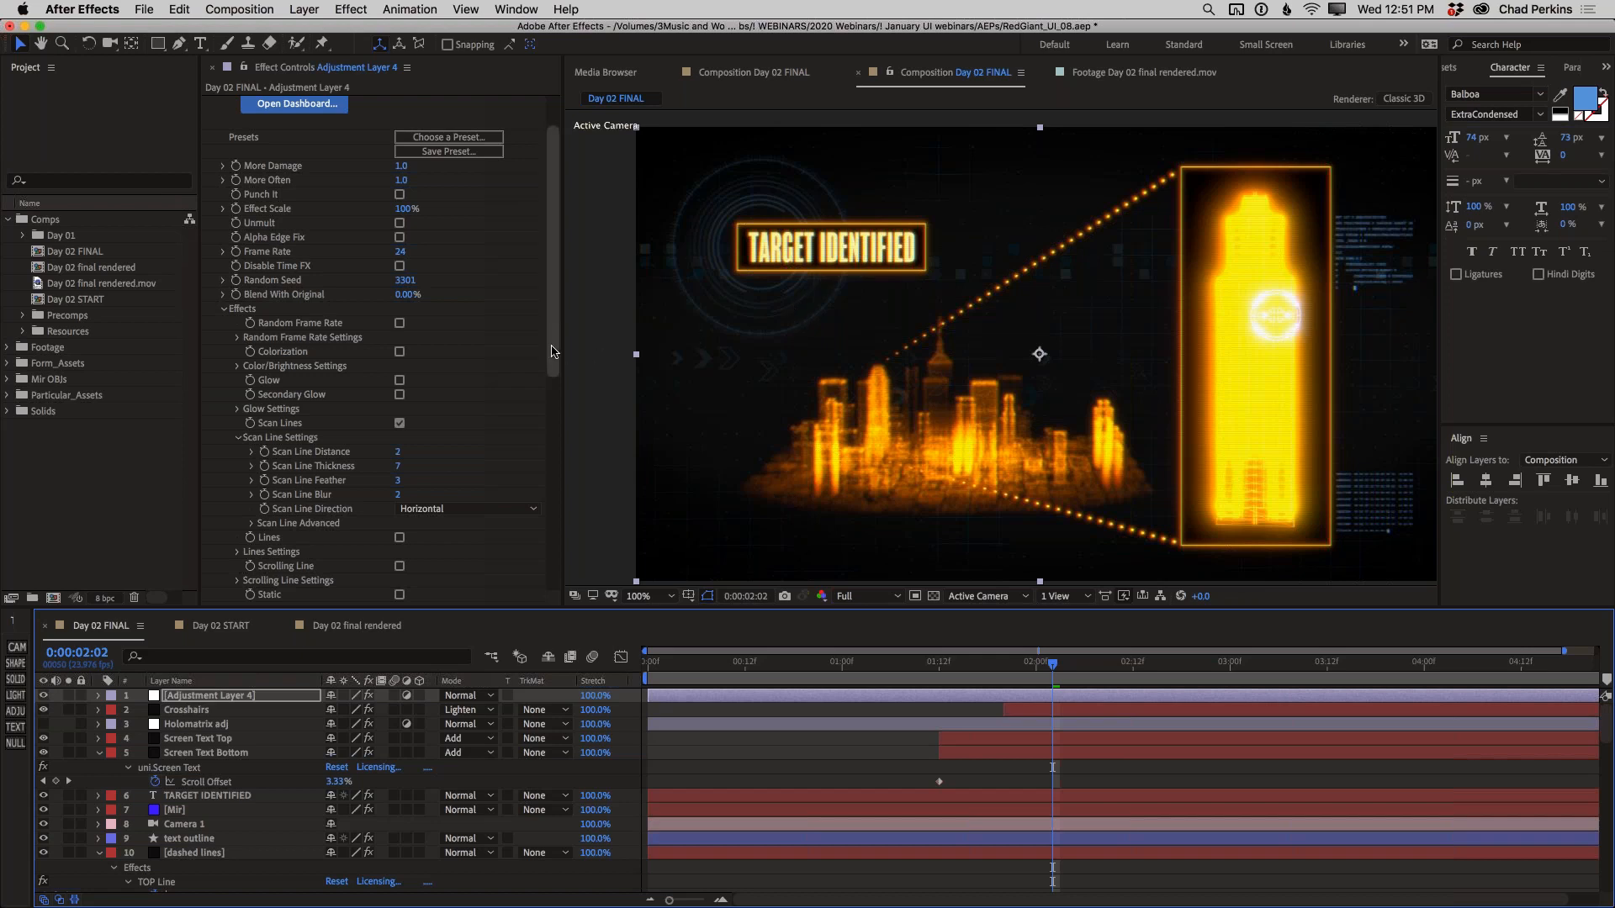
pyautogui.scroll(3, 555, 318)
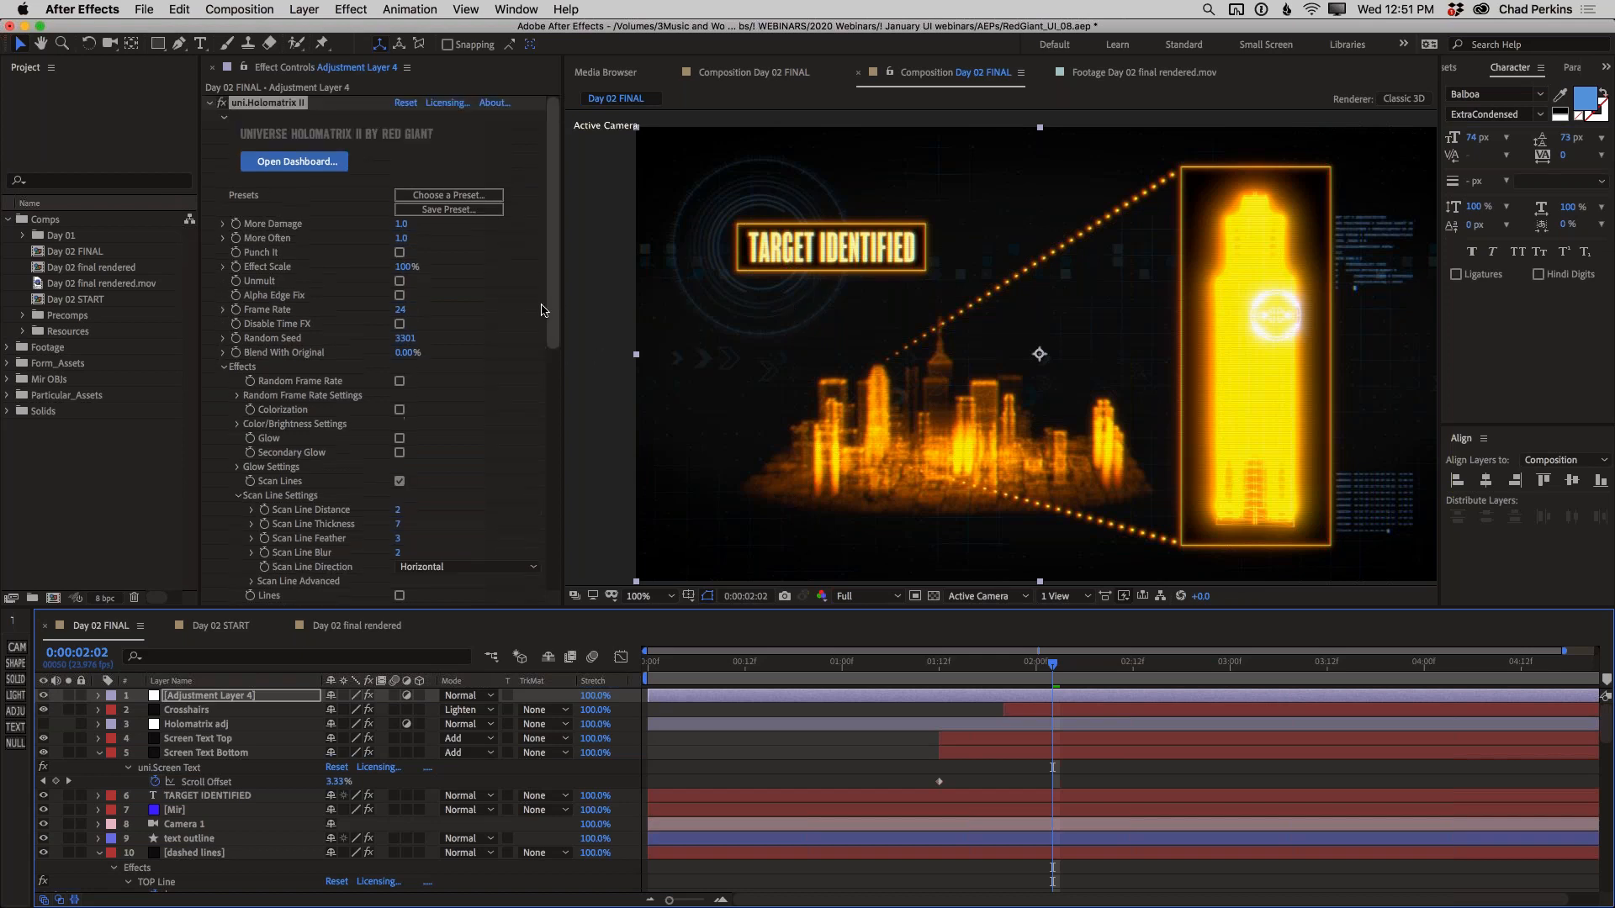
# Collapse the Holomatrix II settings and look through the RG Universe Stylize effects without applying any
pyautogui.click(210, 105)
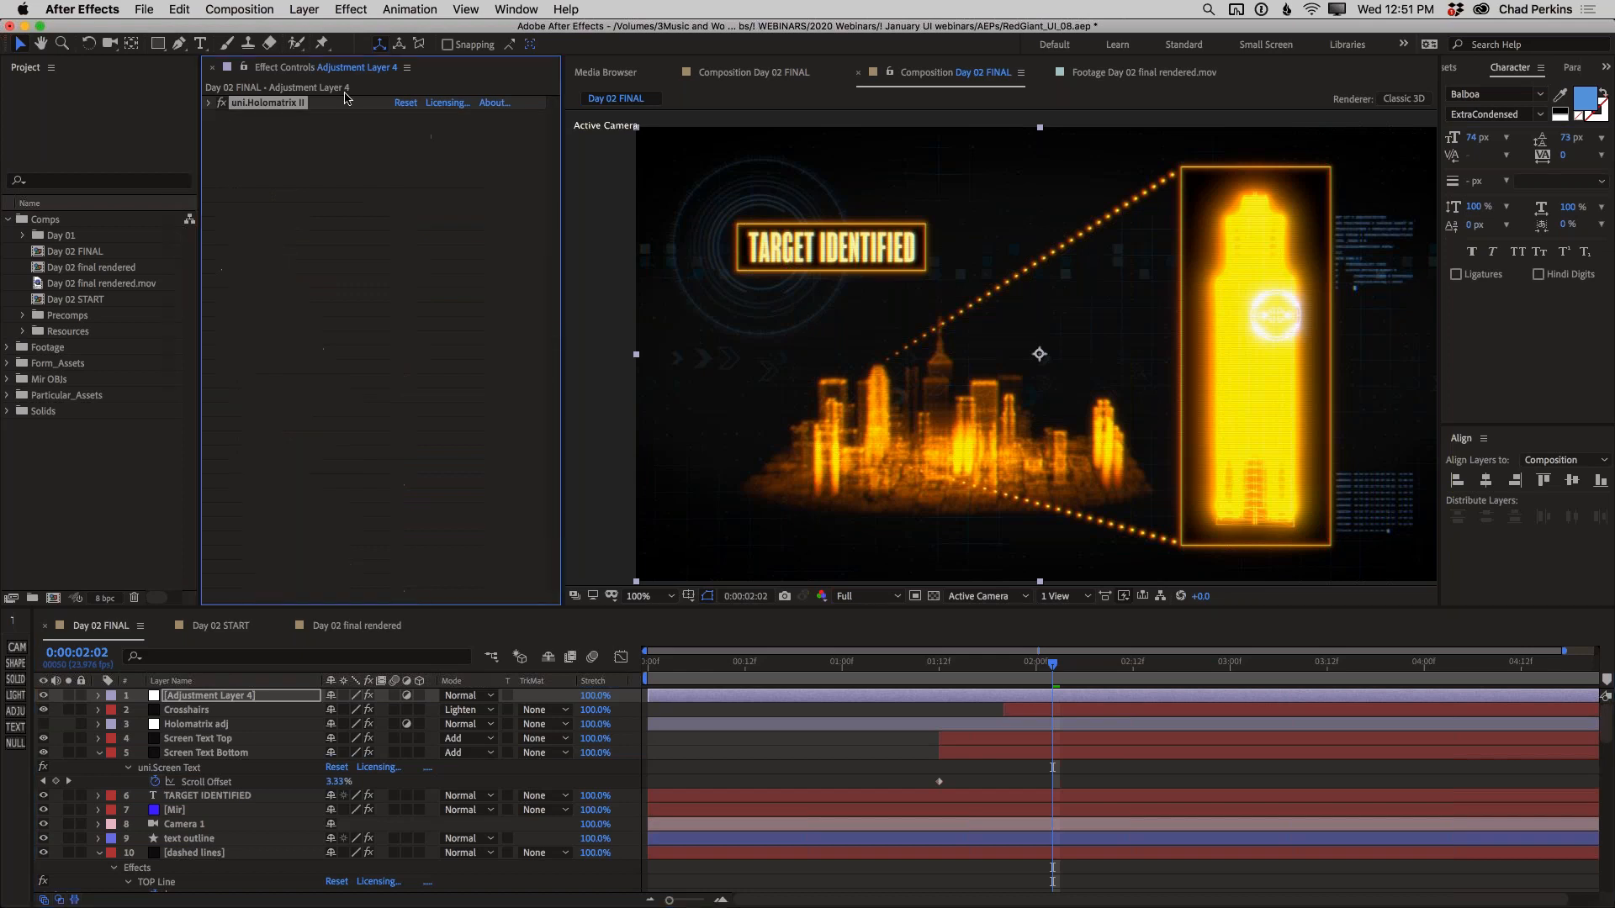
pyautogui.click(354, 12)
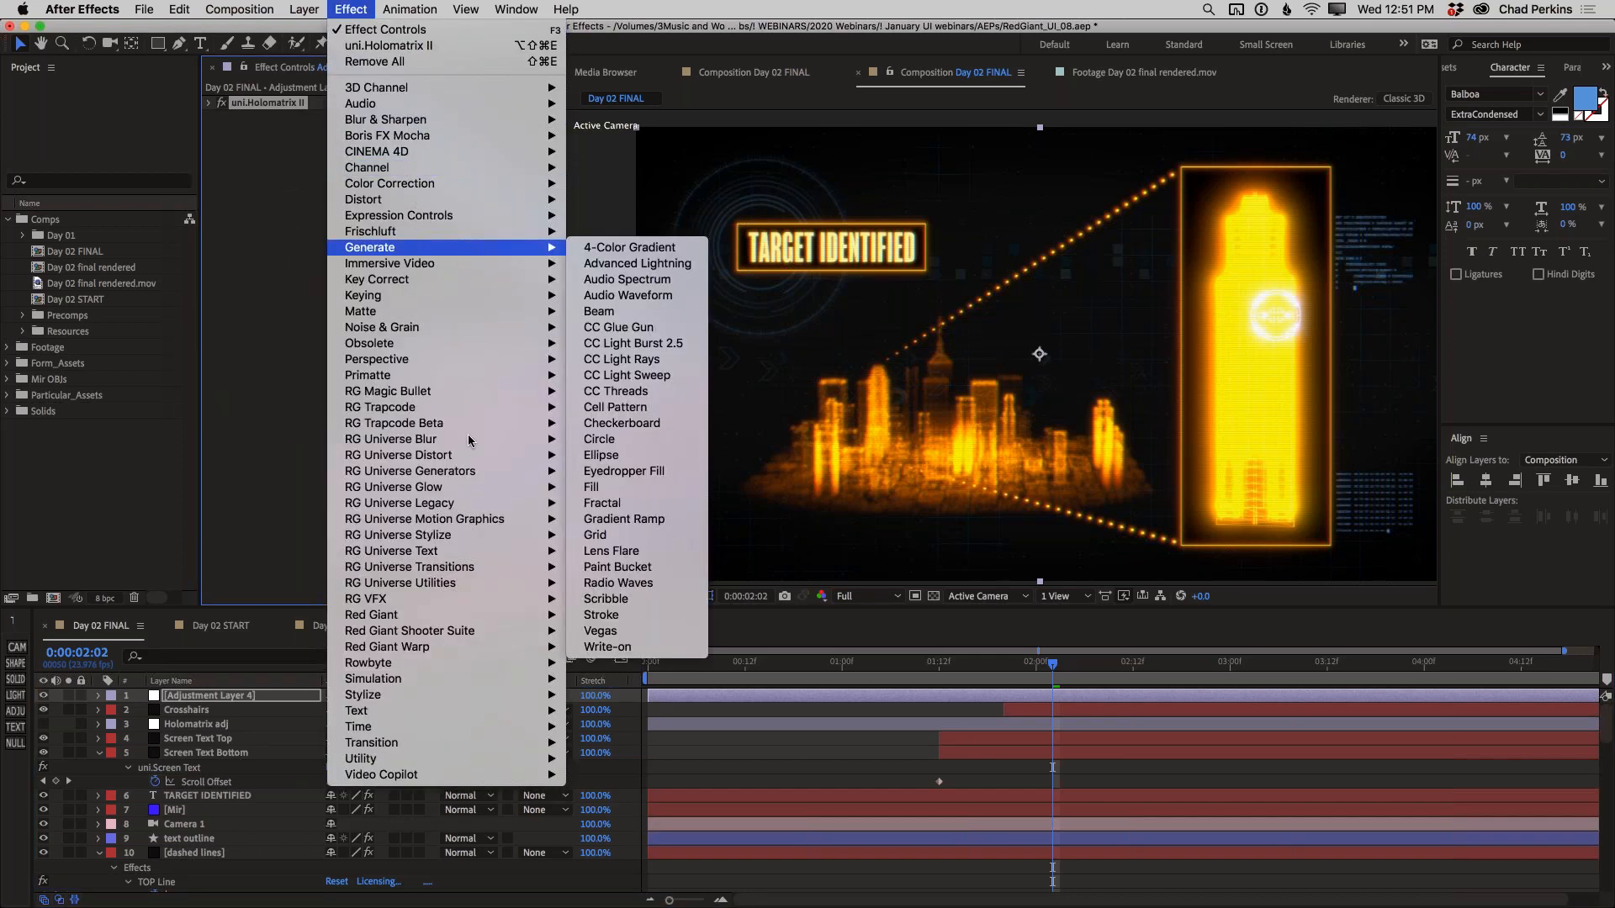
pyautogui.moveTo(459, 537)
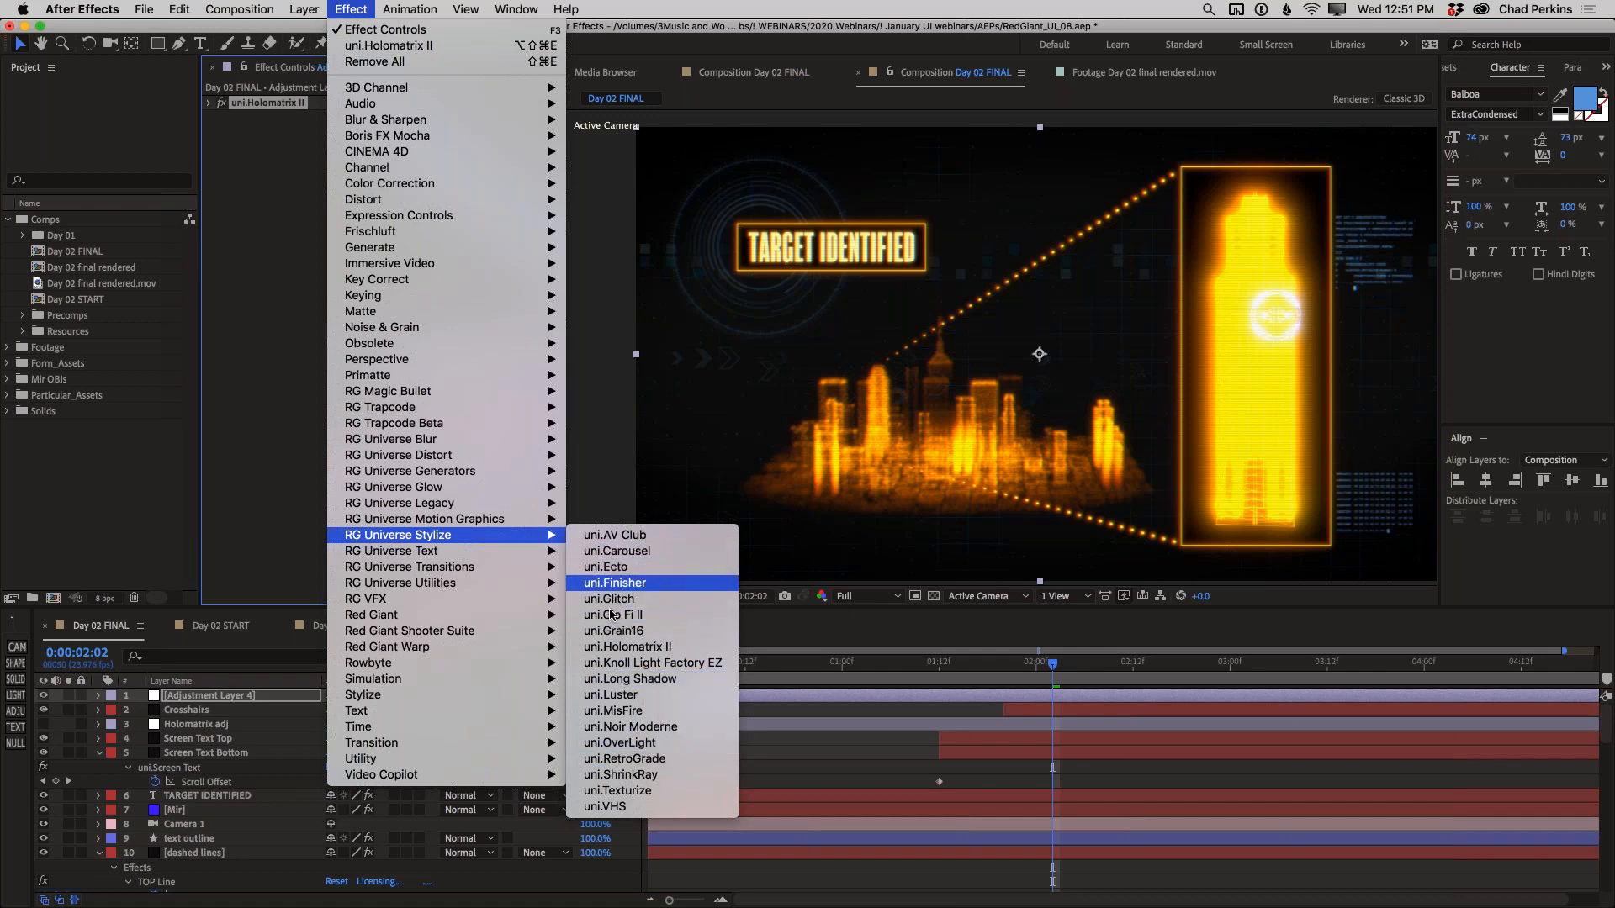
pyautogui.press('Escape')
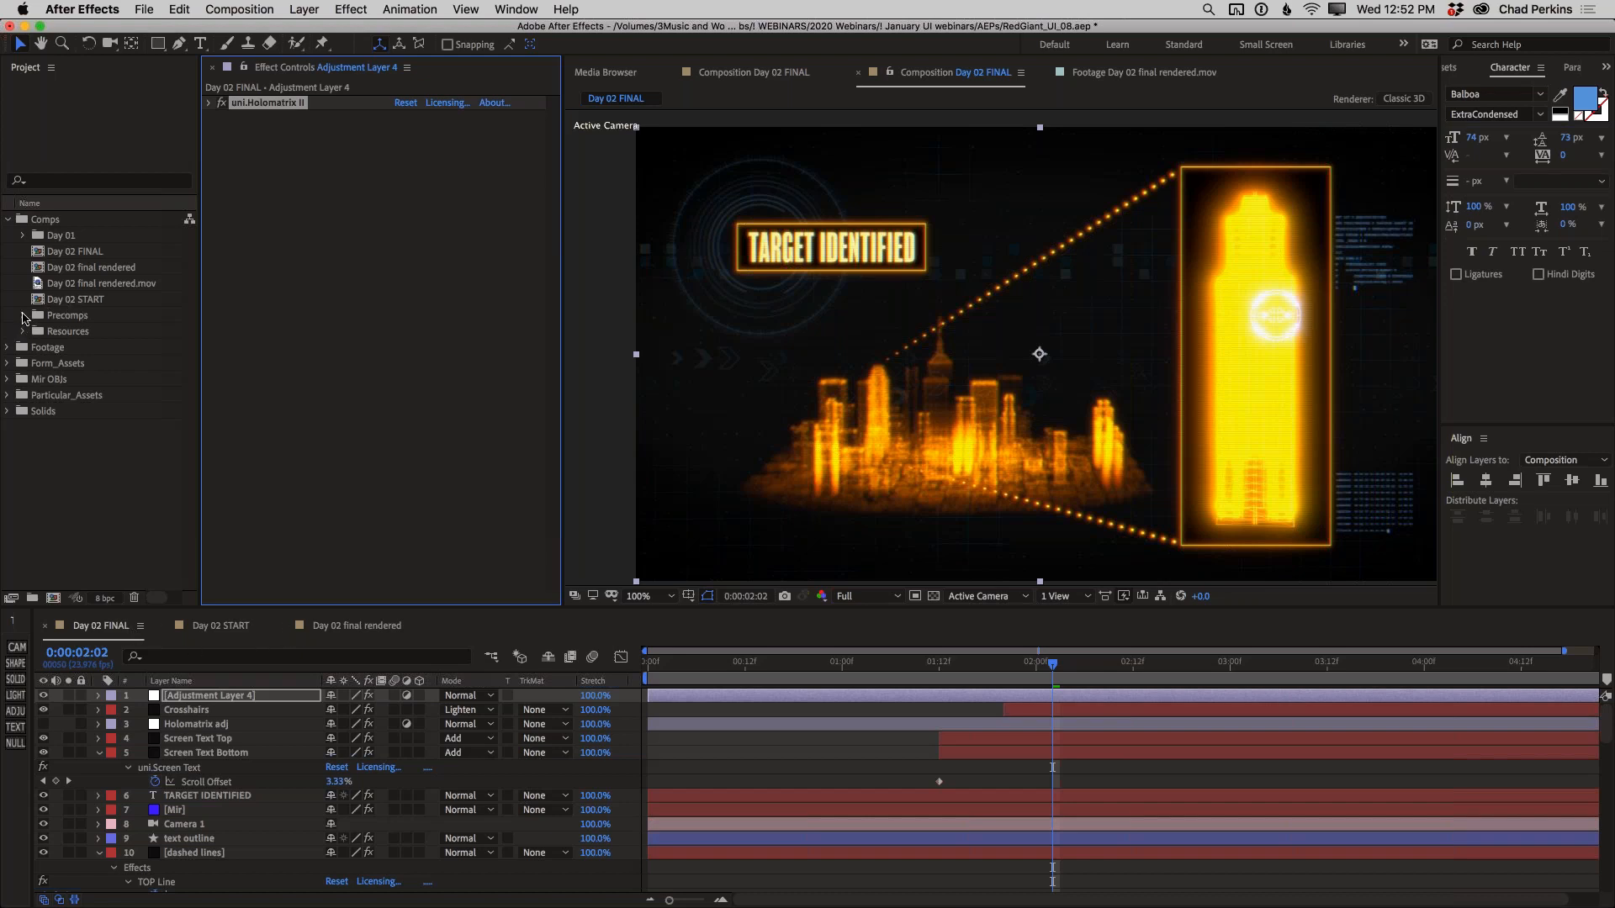
# Open the Day 01 FINAL composition and solo the Progresso_01, Progresso_02 and Progresso_03 layers
pyautogui.click(23, 236)
pyautogui.doubleClick(53, 253)
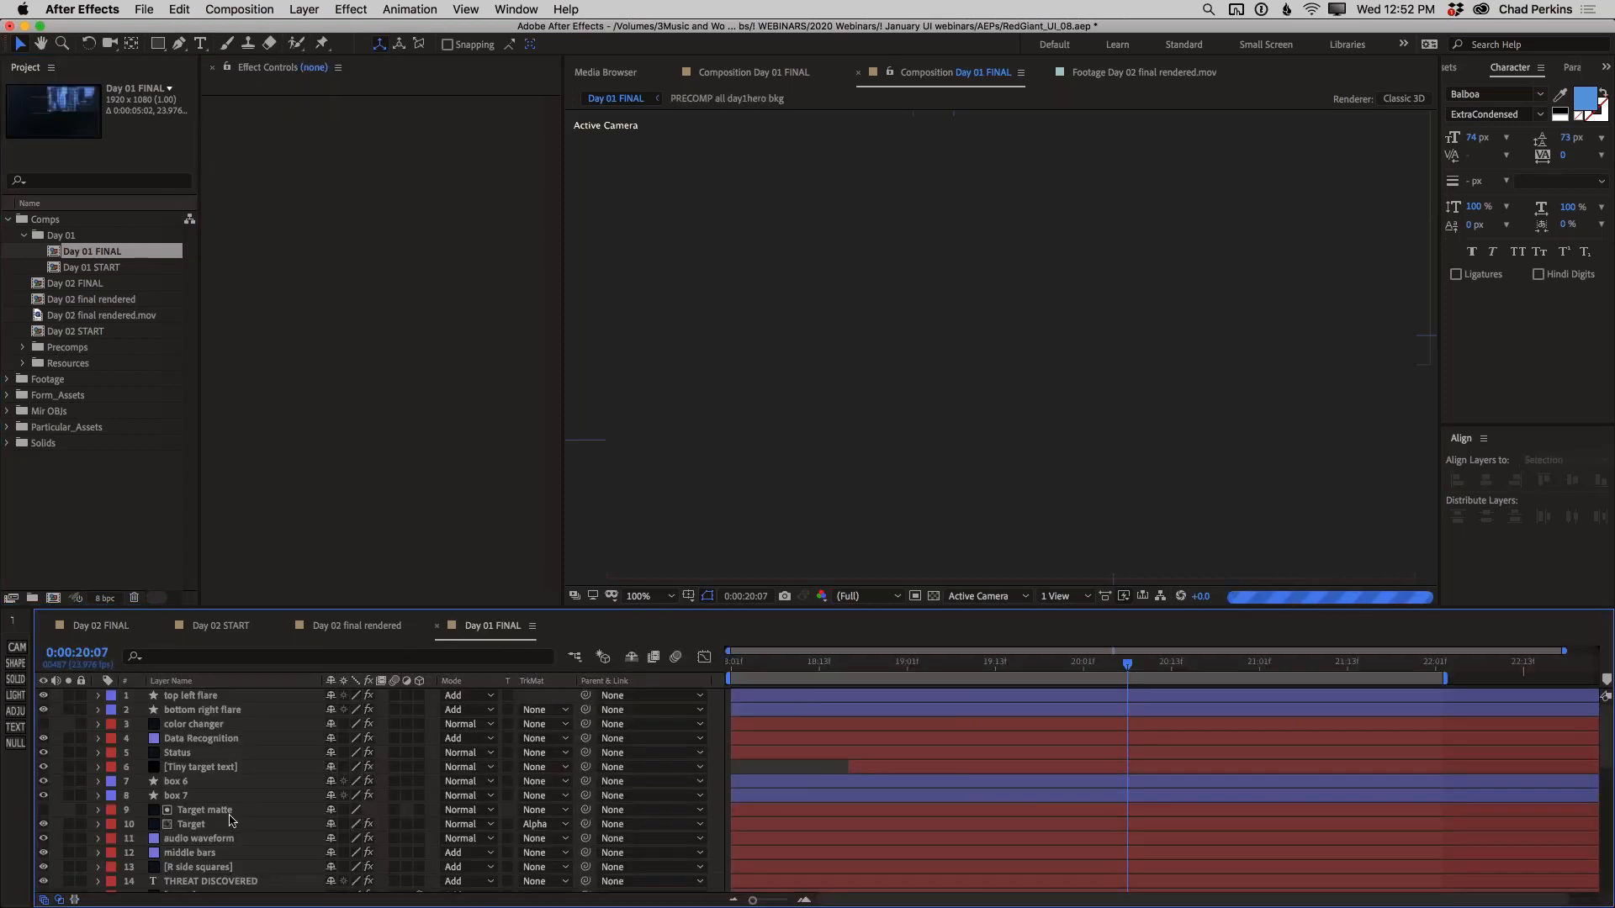
pyautogui.scroll(-3, 232, 819)
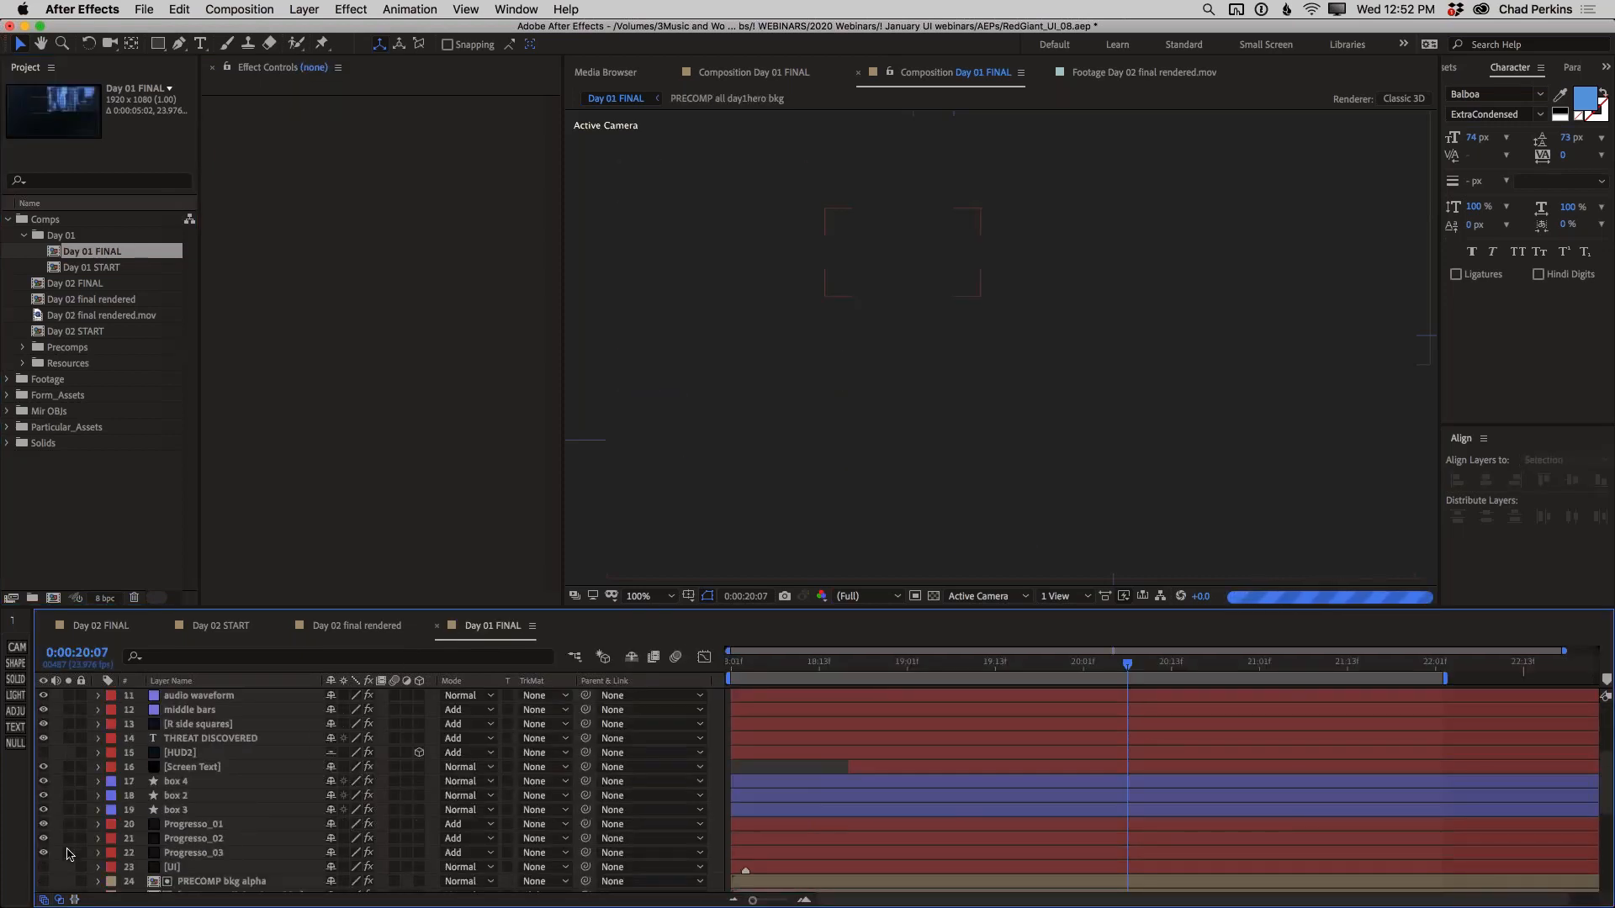
pyautogui.moveTo(69, 838); pyautogui.dragTo(69, 824)
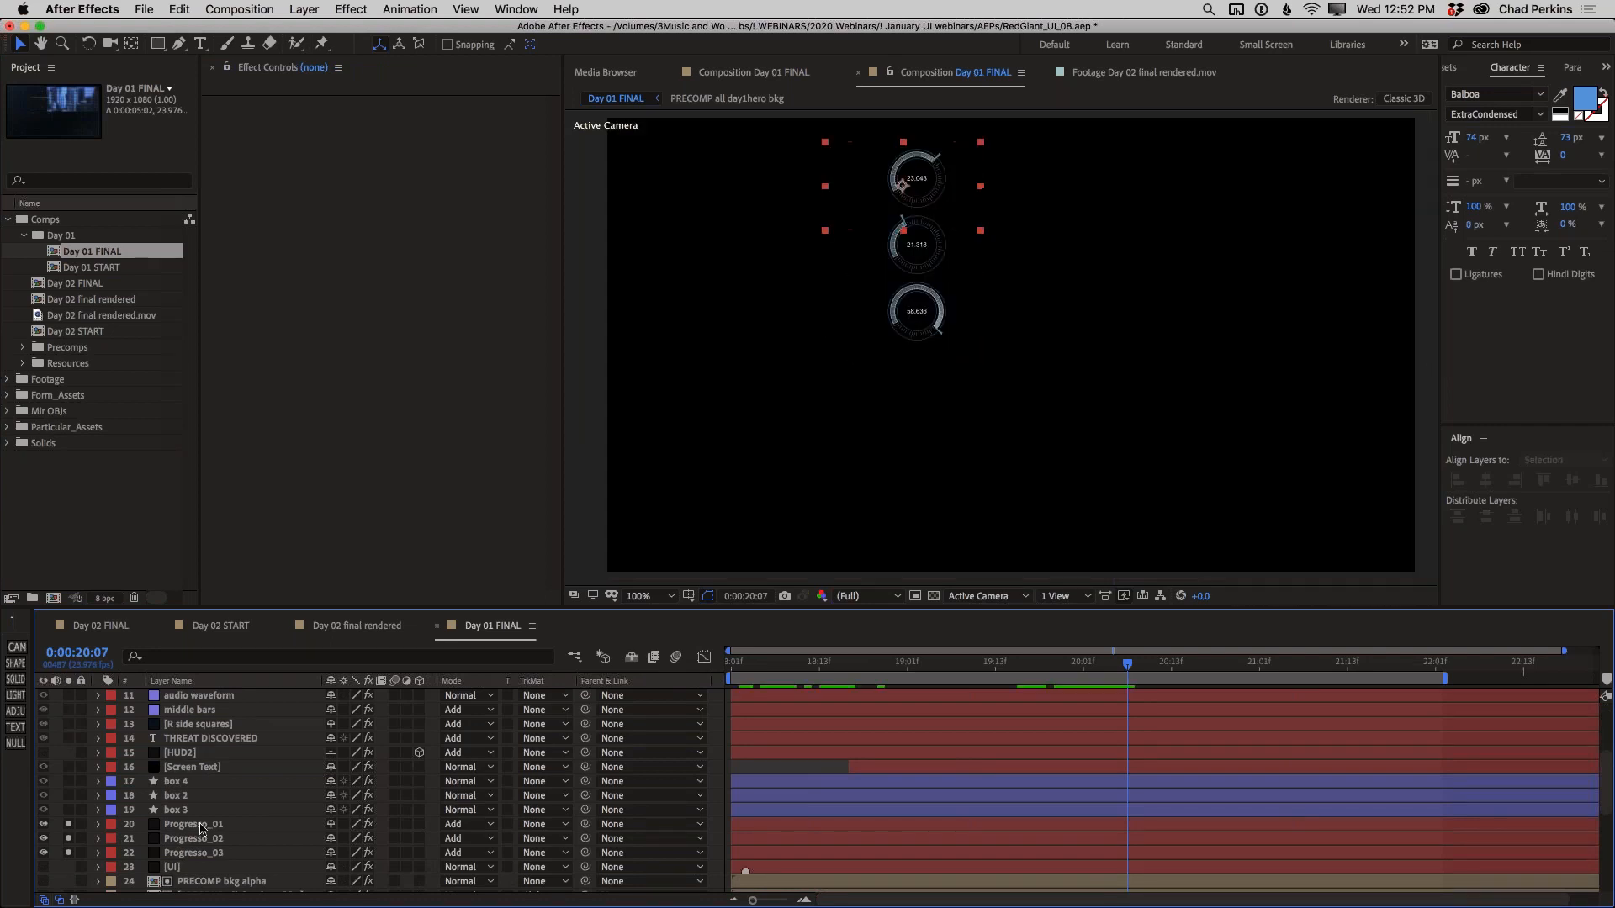
# Examine the Progresso presets for the Progresso_01 layer, from Arc through Linear Bar and Linear Sequence to Pie, and close the Universe Dashboard
pyautogui.click(200, 825)
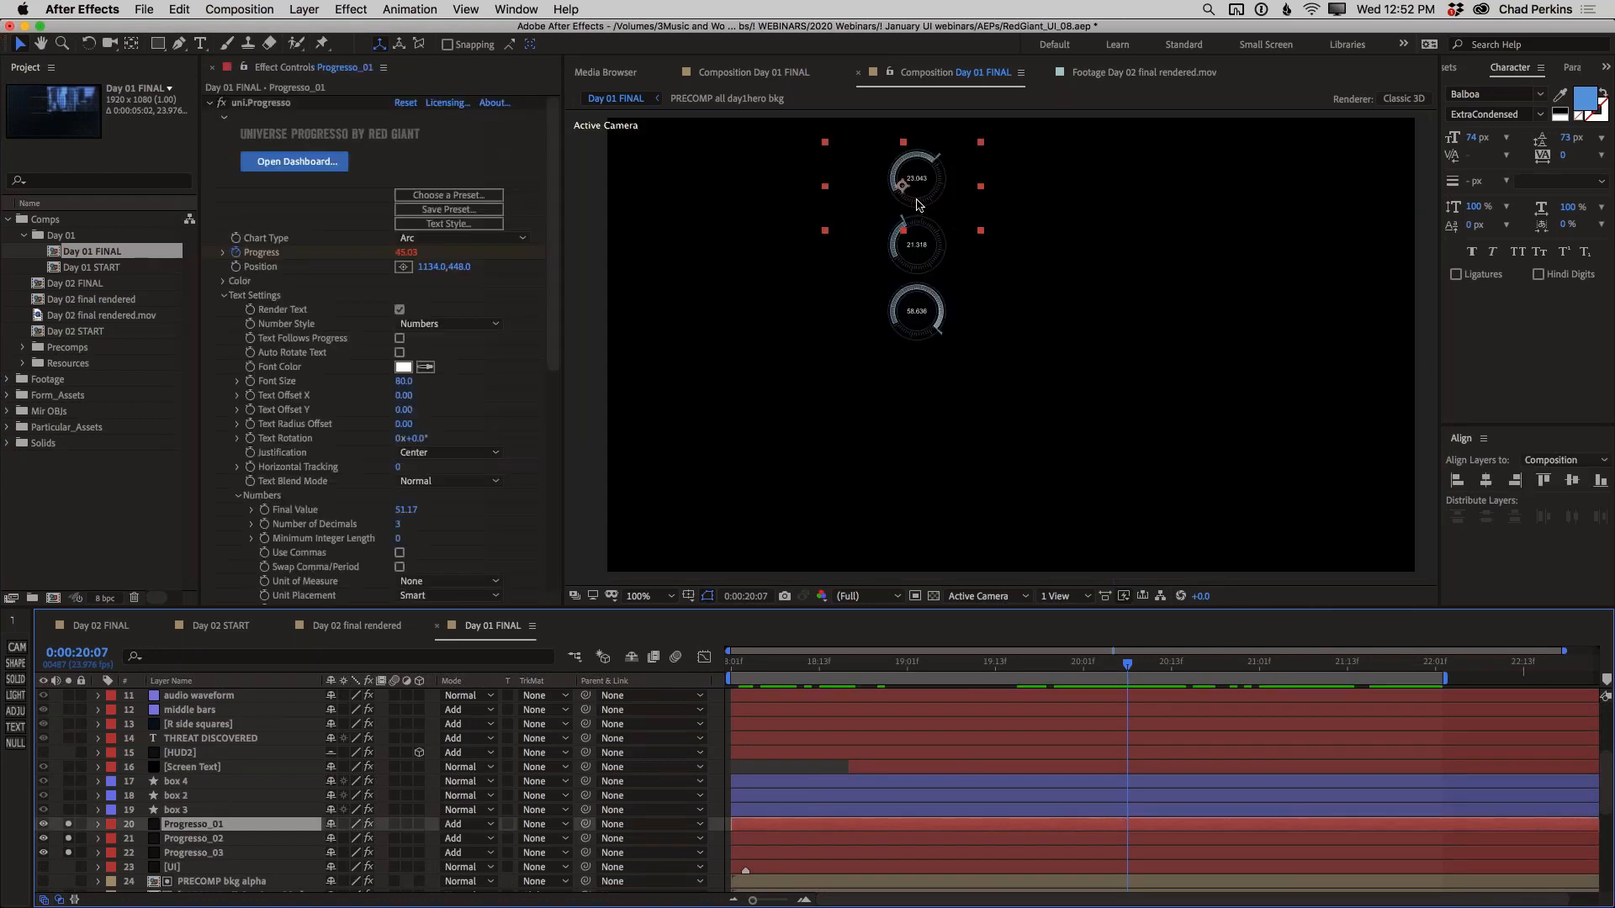
pyautogui.press('.')
pyautogui.moveTo(864, 199); pyautogui.dragTo(1000, 388)
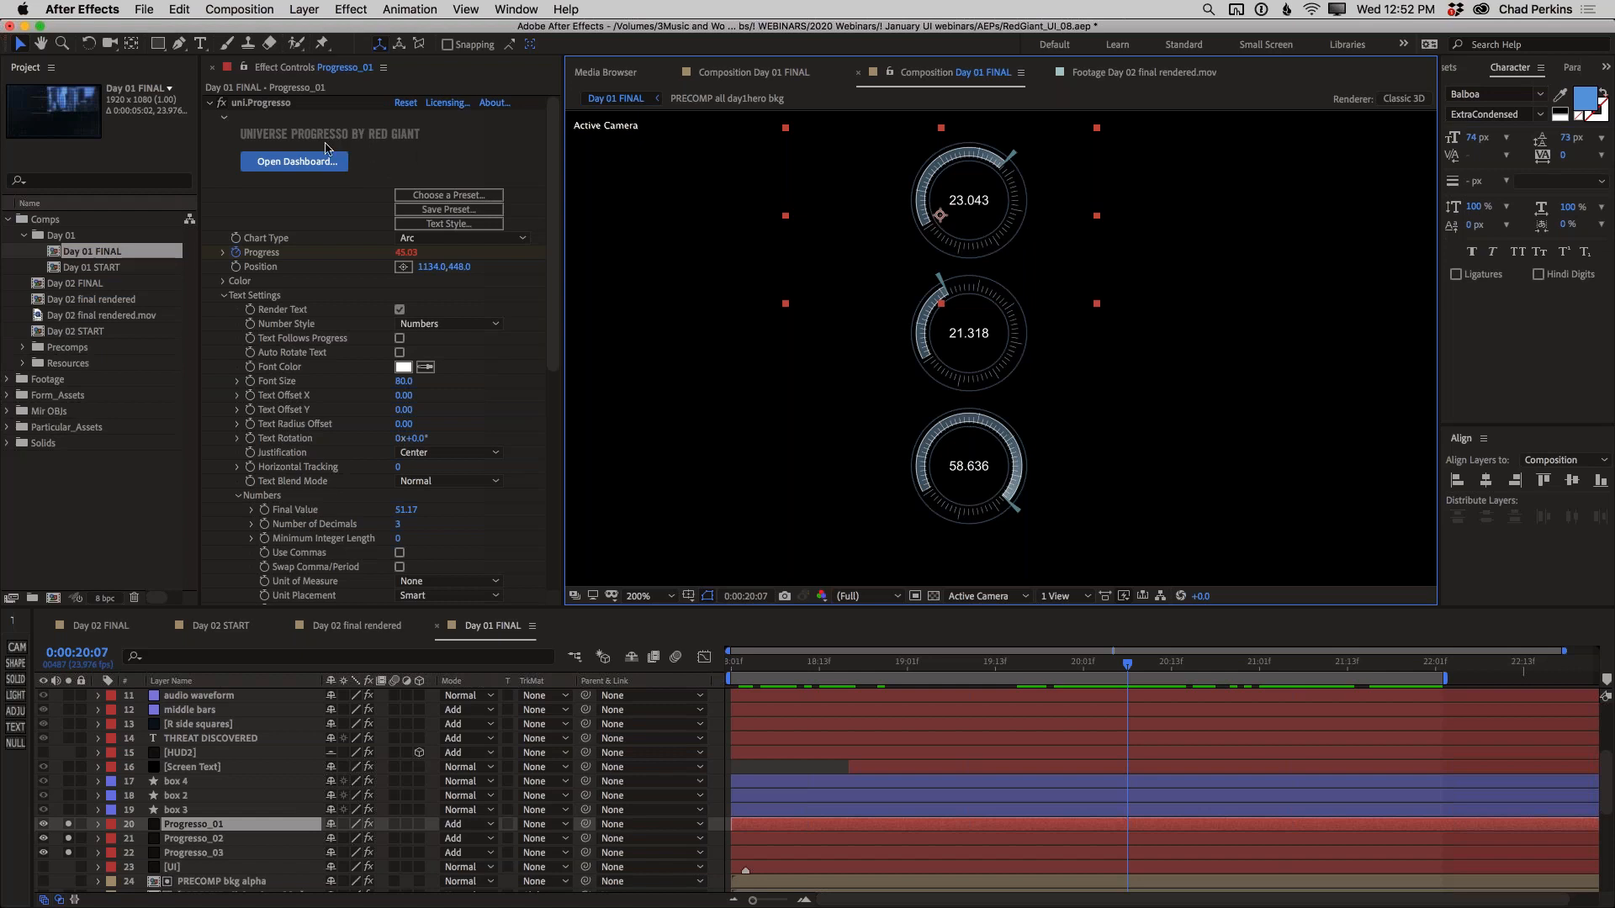
pyautogui.click(434, 195)
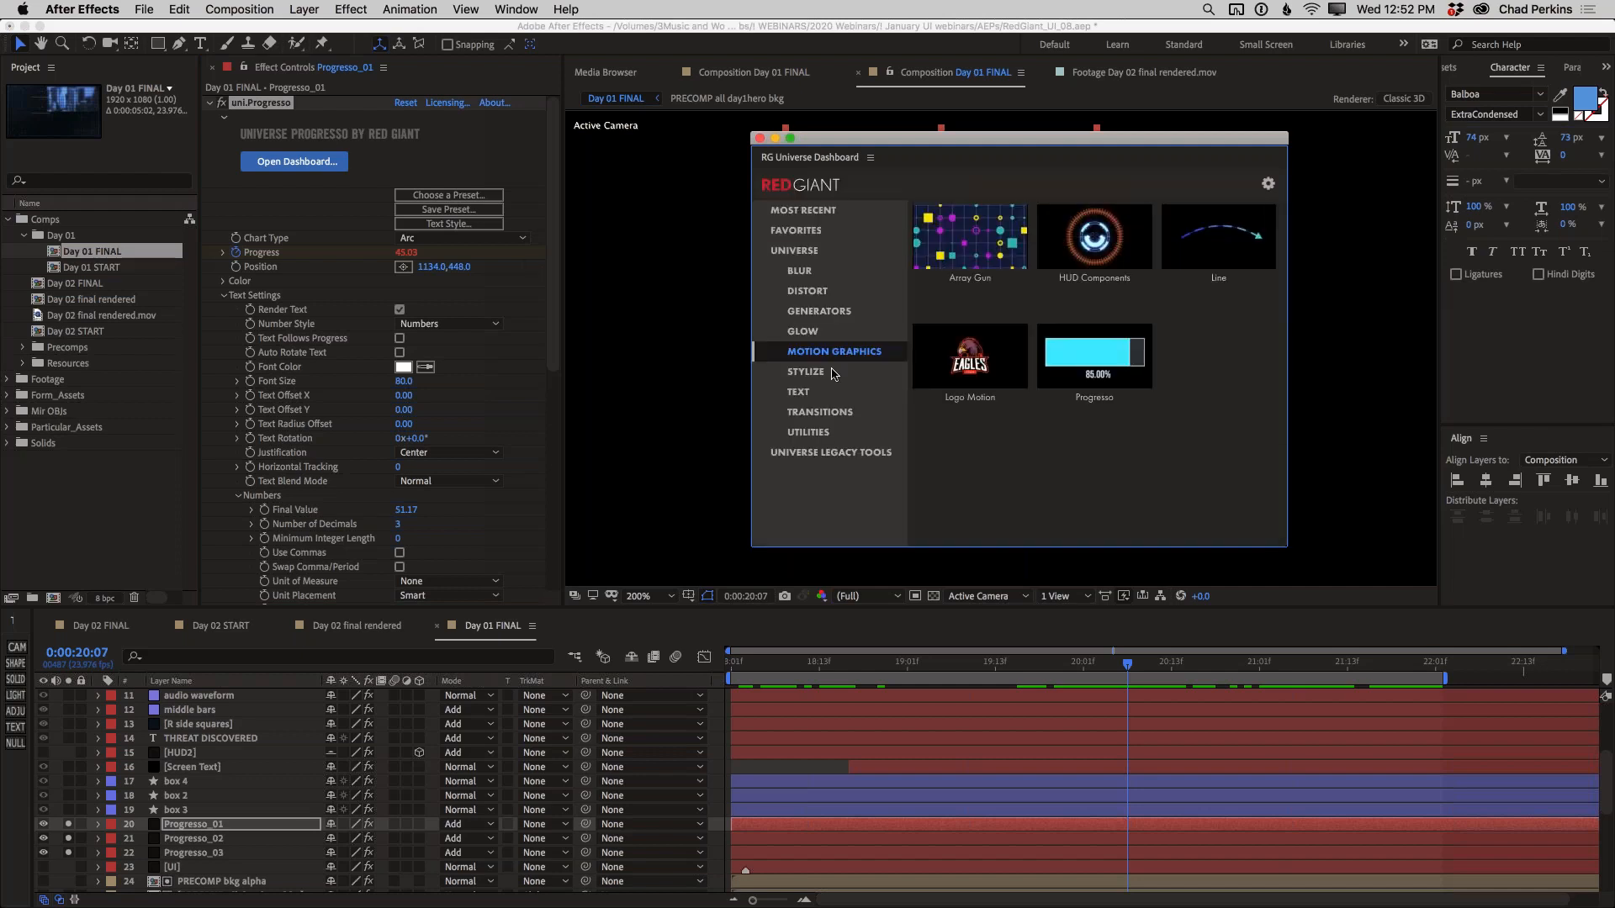
pyautogui.moveTo(1163, 410)
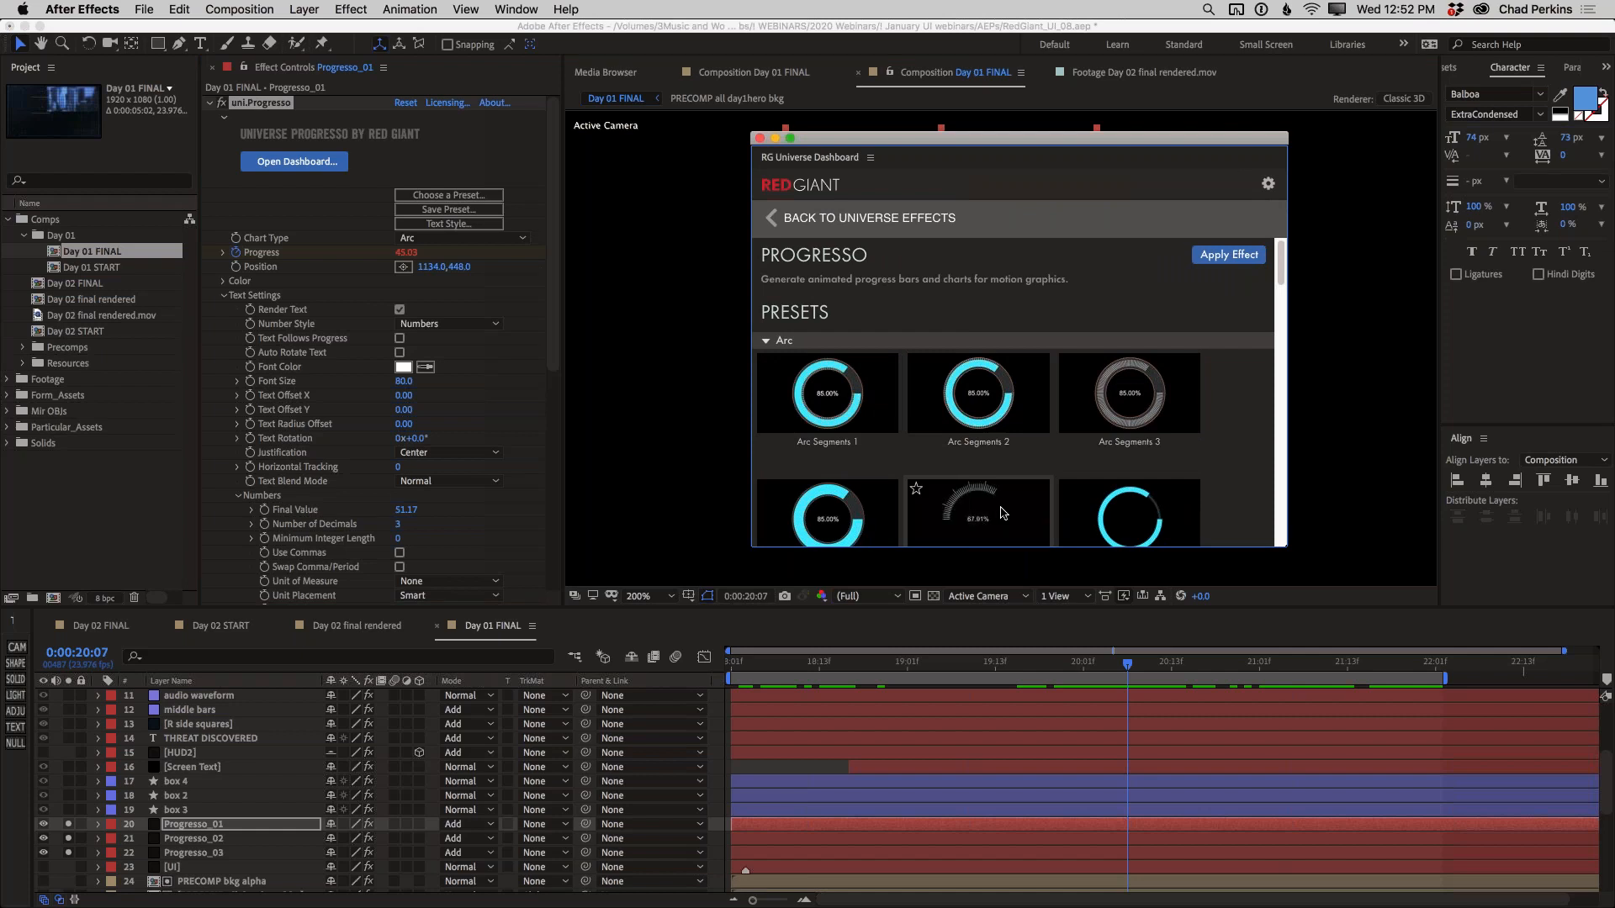
pyautogui.scroll(-3, 1026, 471)
pyautogui.scroll(-1, 1038, 461)
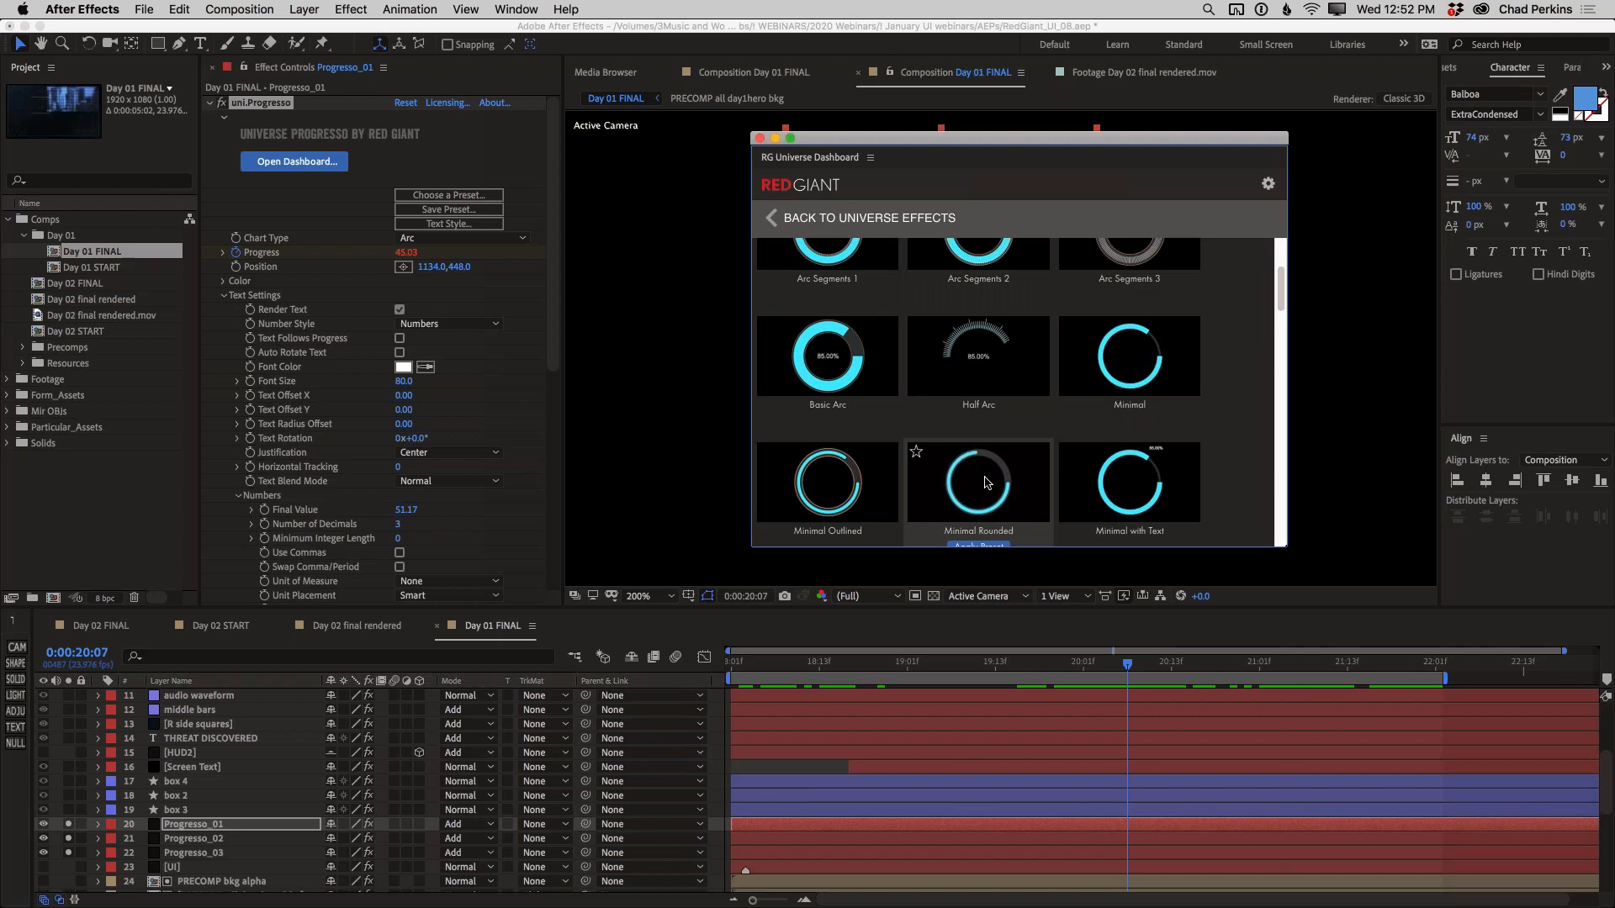
pyautogui.scroll(-1, 987, 482)
pyautogui.scroll(-5, 1020, 395)
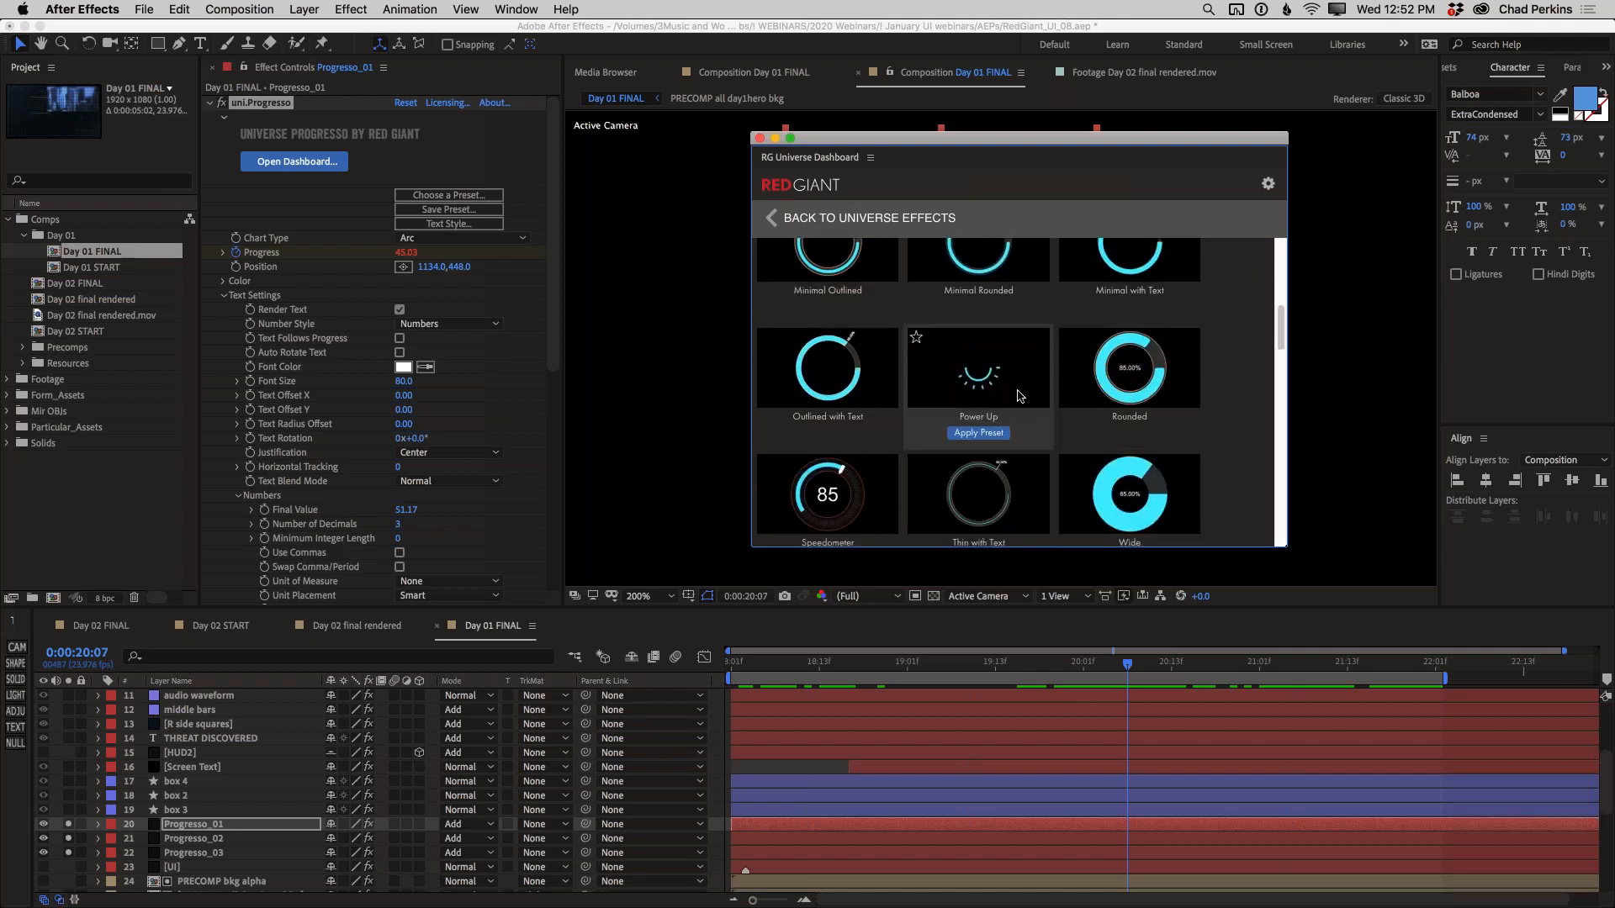
pyautogui.scroll(-8, 1020, 396)
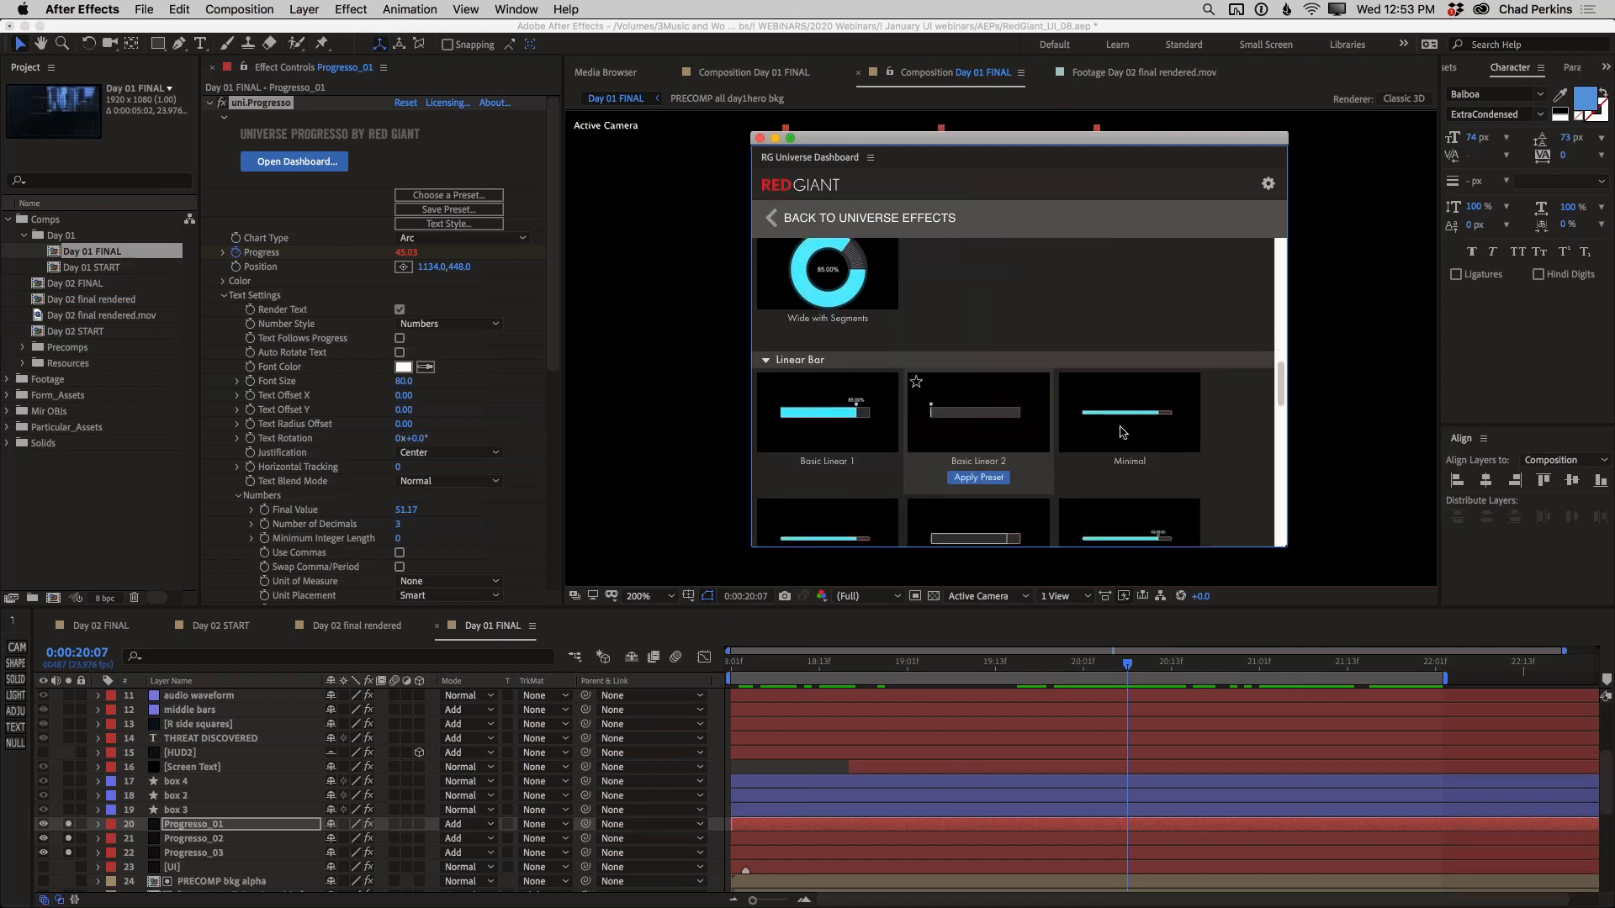
pyautogui.scroll(-1, 1123, 433)
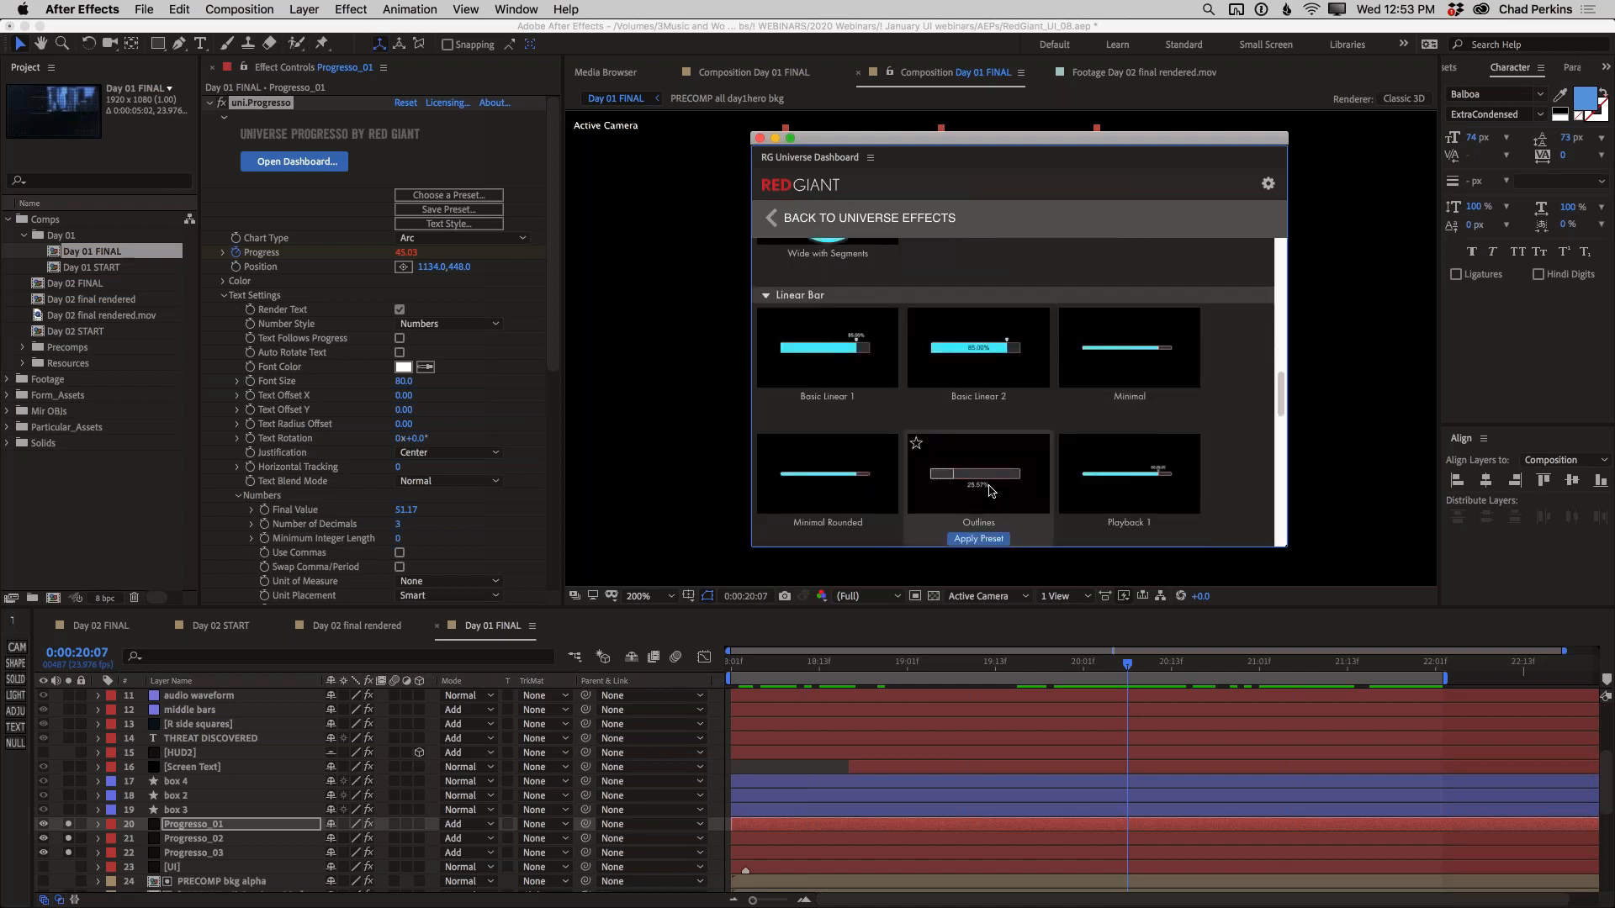
pyautogui.moveTo(1123, 496)
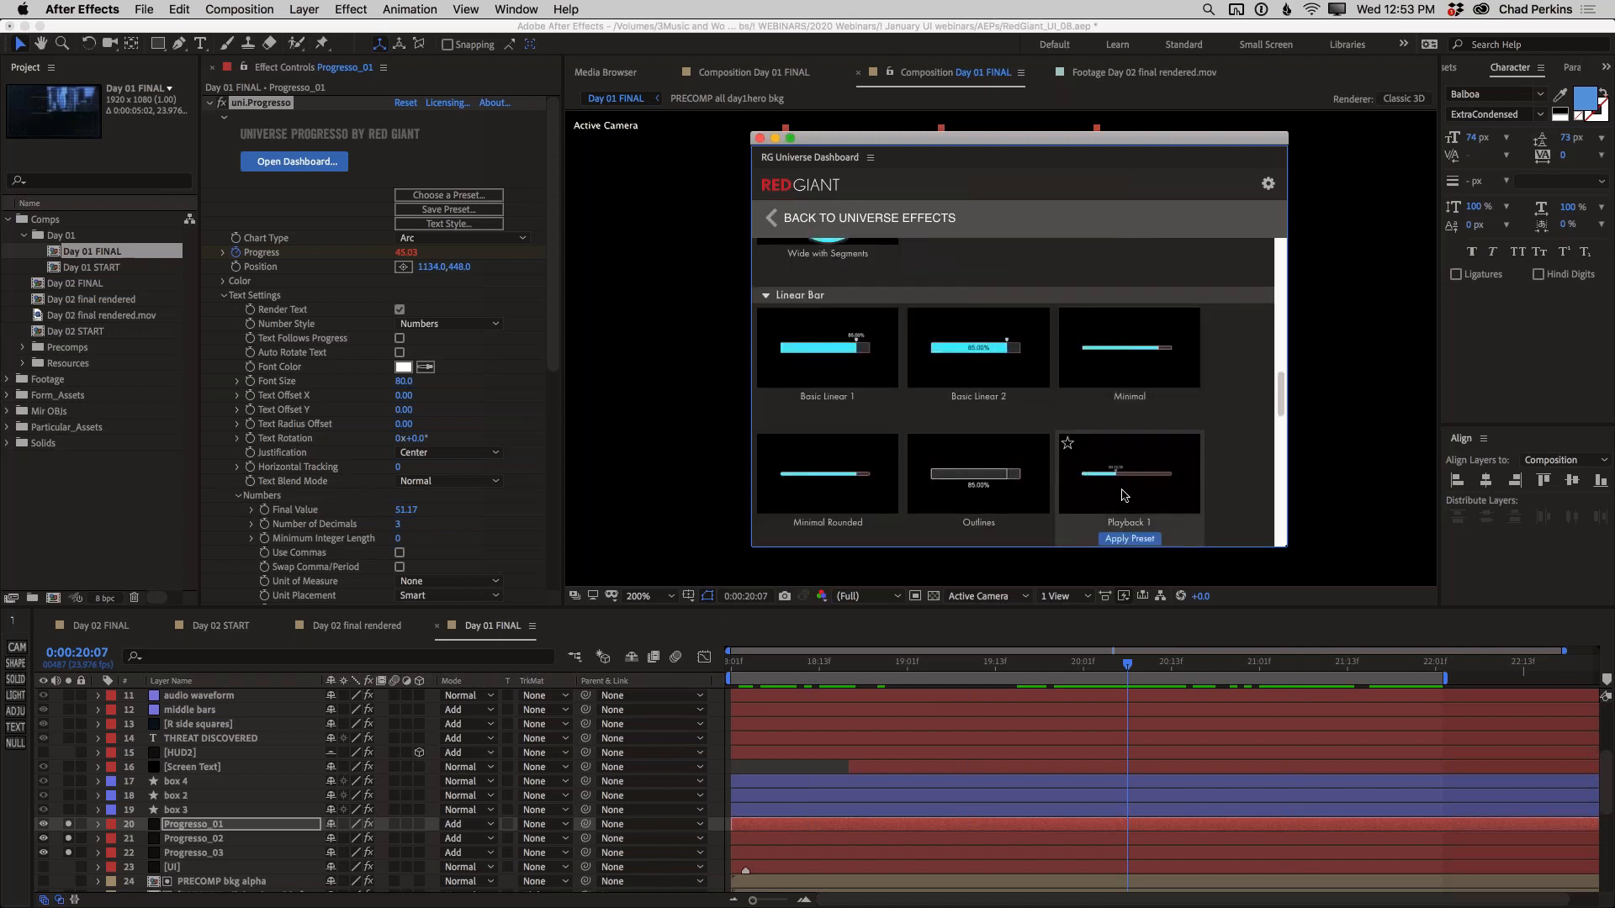
pyautogui.scroll(-8, 1122, 496)
pyautogui.moveTo(847, 350)
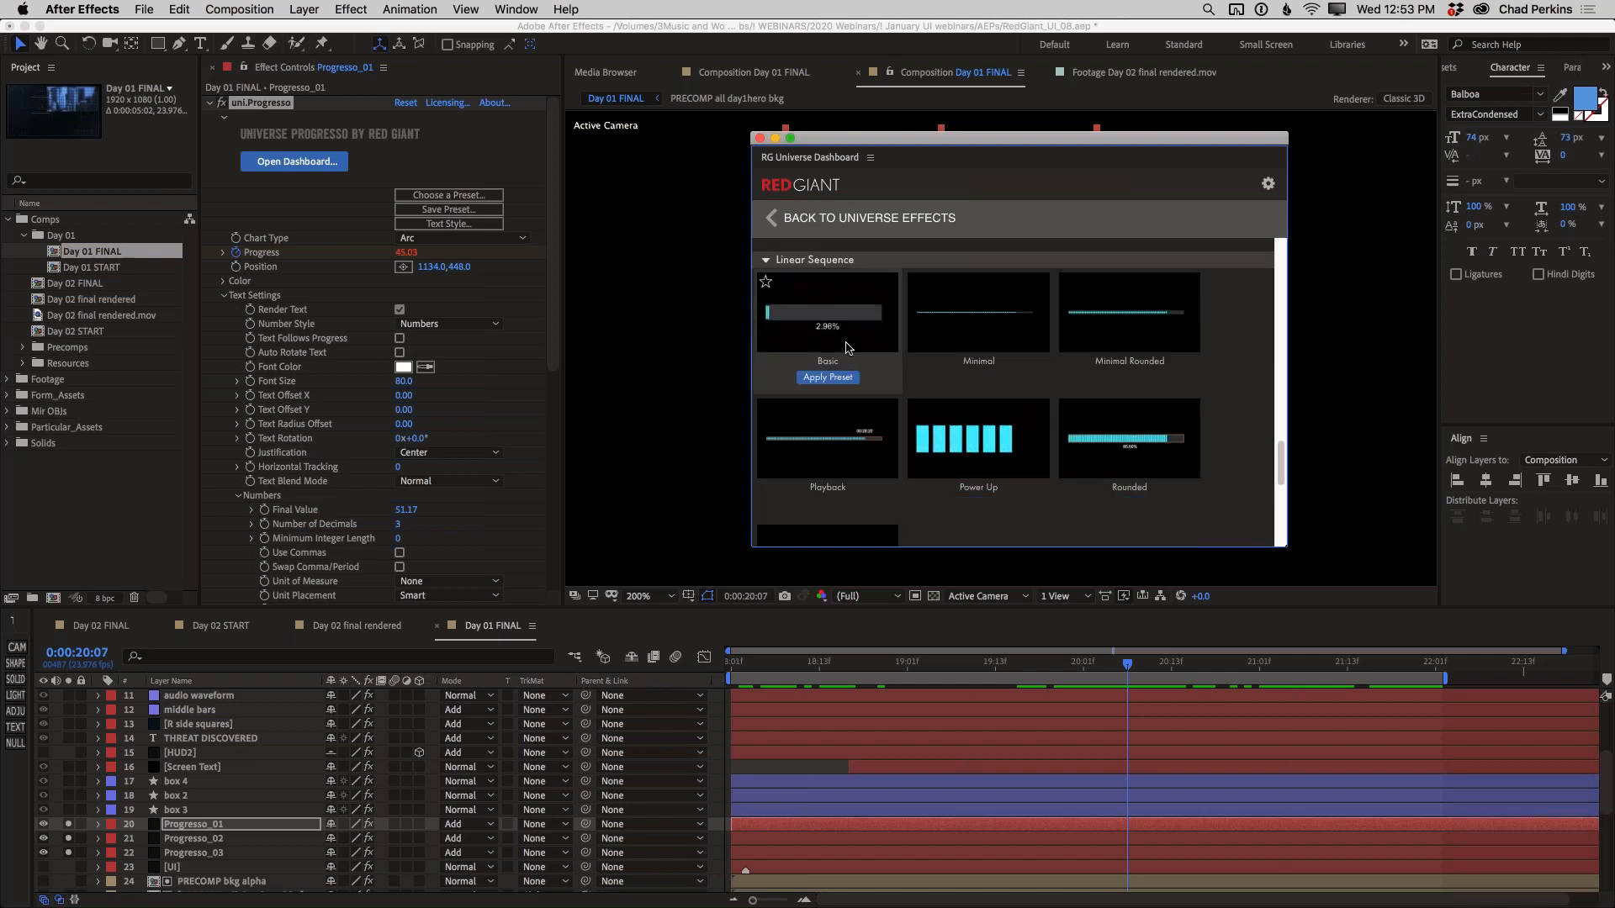
pyautogui.scroll(-4, 887, 465)
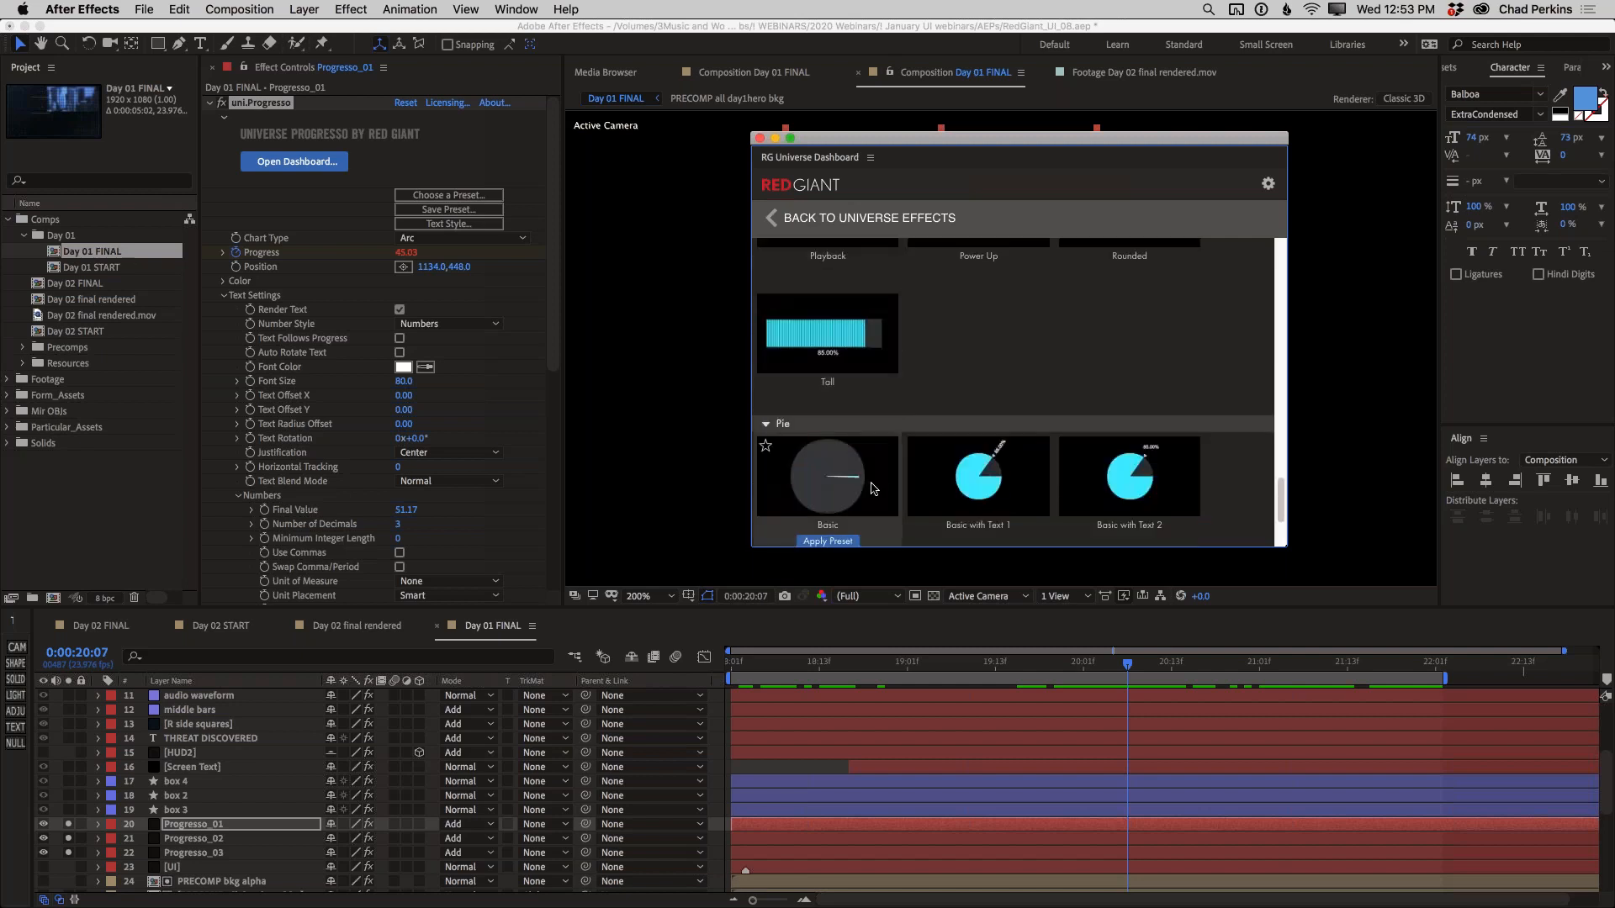
pyautogui.scroll(-2, 975, 488)
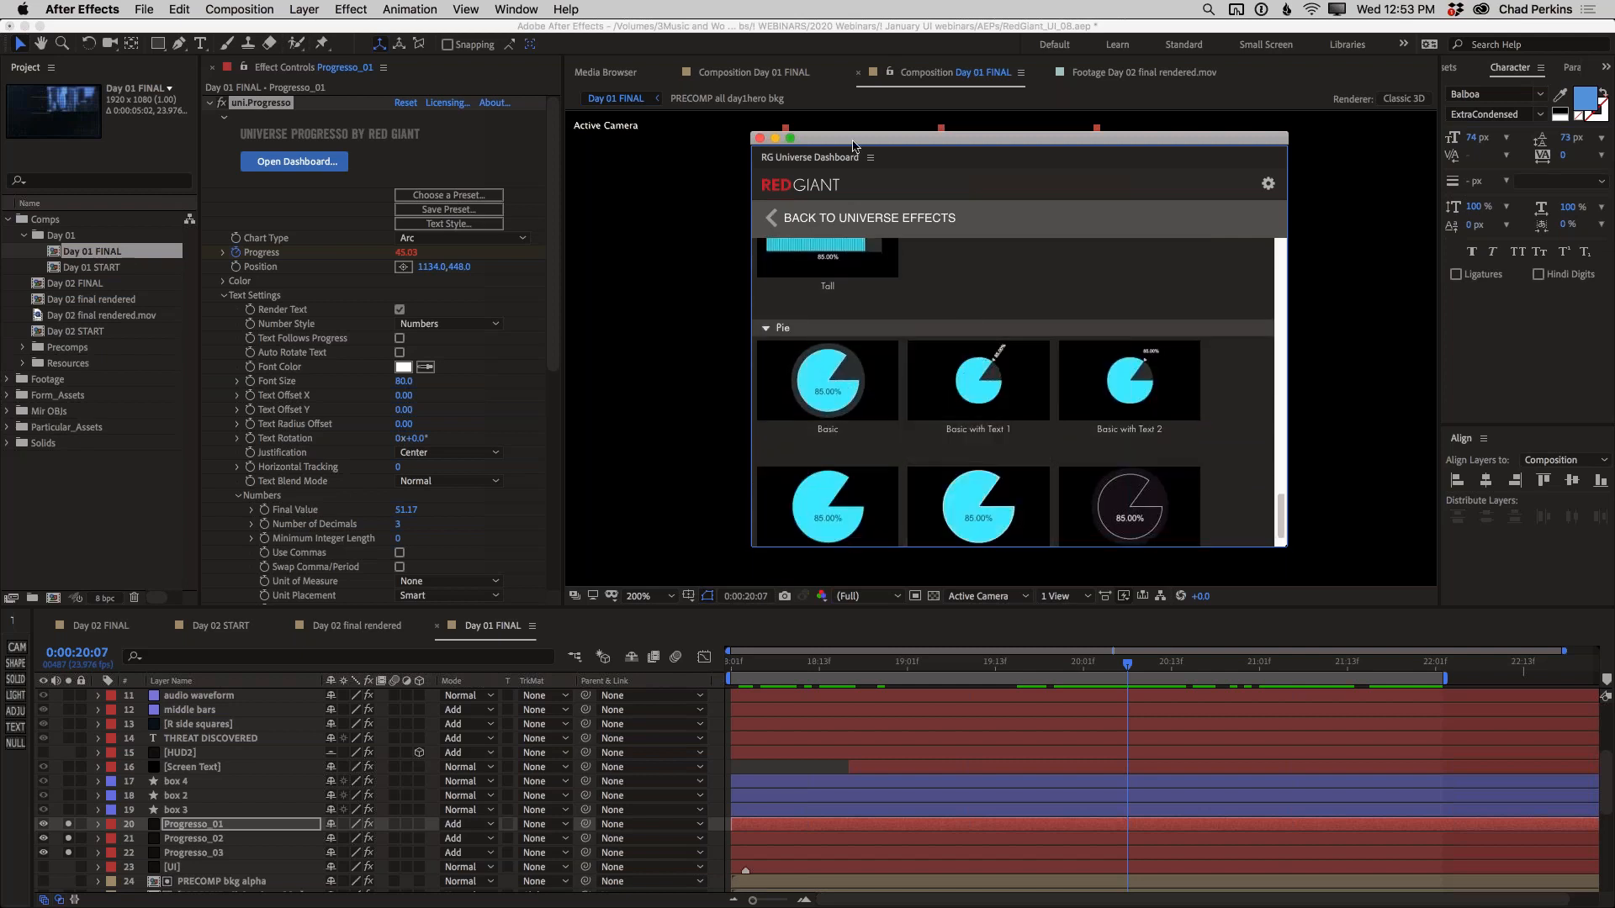
pyautogui.click(759, 138)
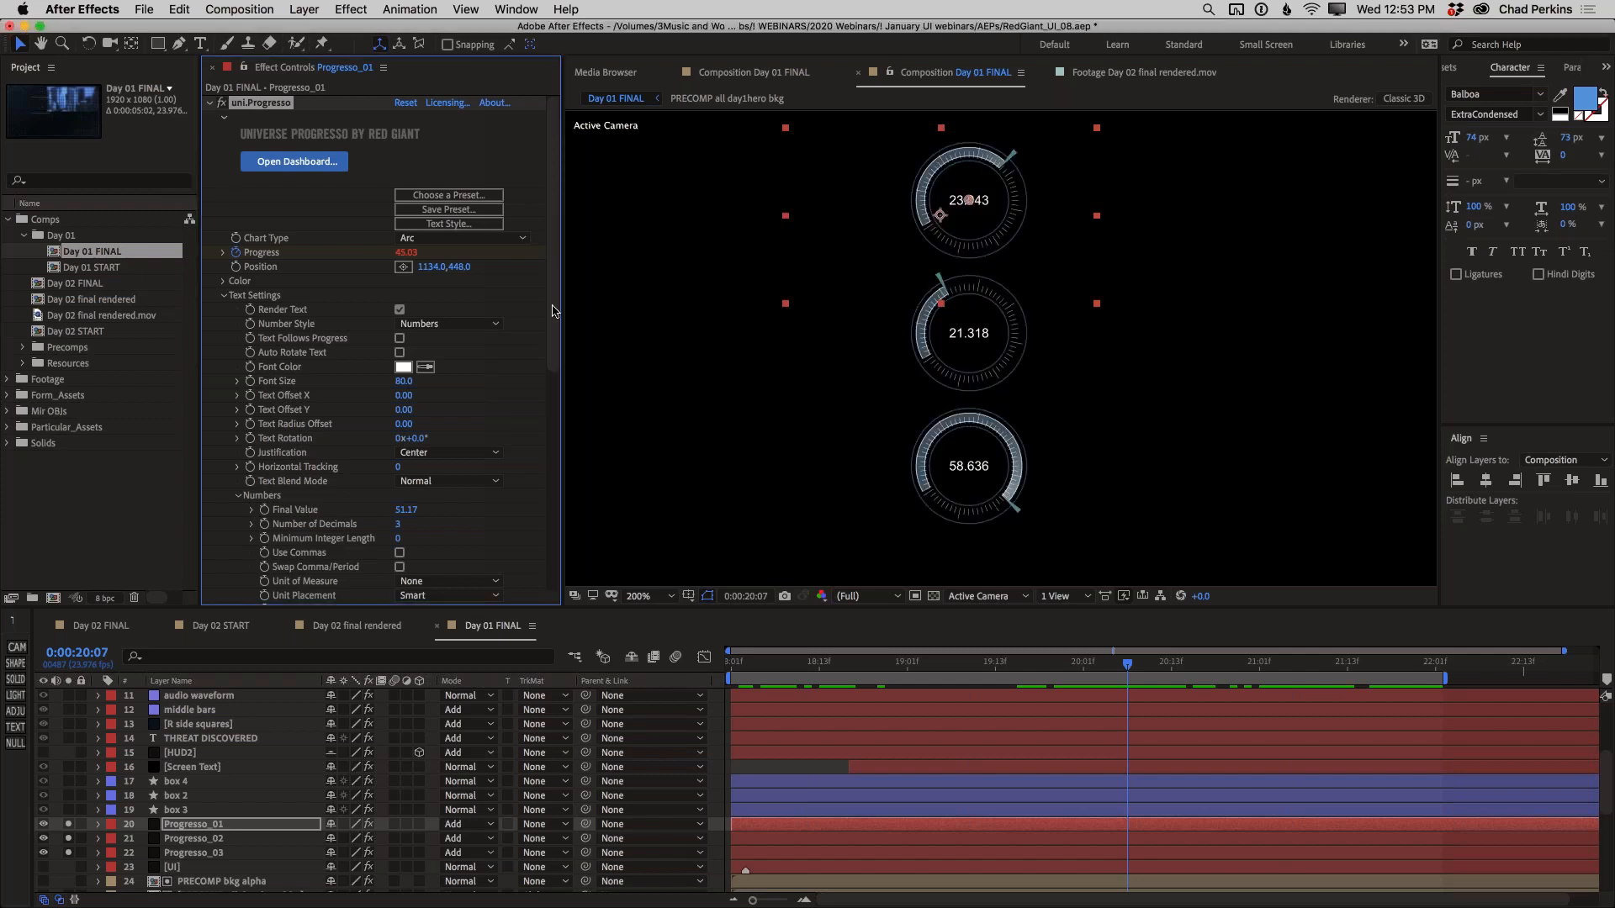
# Try a different Progress value on Progresso_01, undo it, and scrub through time to examine how the three dials animate
pyautogui.moveTo(401, 253)
pyautogui.mouseDown()
pyautogui.moveTo(361, 252)
pyautogui.moveTo(445, 248)
pyautogui.moveTo(353, 256)
pyautogui.moveTo(438, 252)
pyautogui.moveTo(394, 254)
pyautogui.mouseUp()
pyautogui.press('super+z')
pyautogui.click(906, 670)
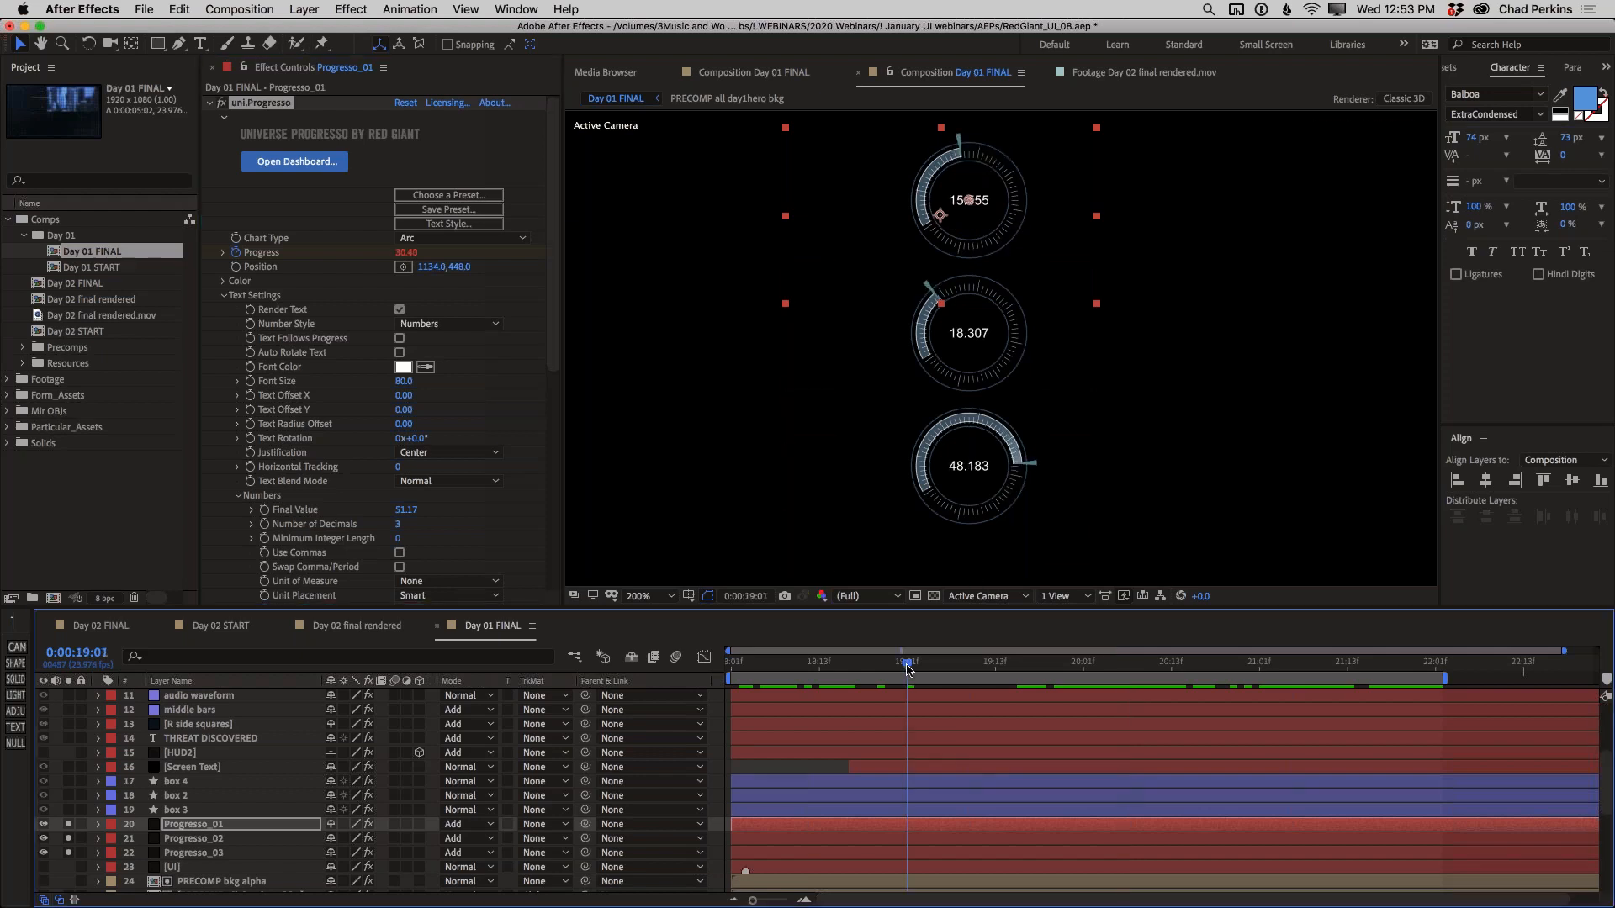
pyautogui.click(814, 668)
pyautogui.moveTo(814, 669); pyautogui.dragTo(1057, 658)
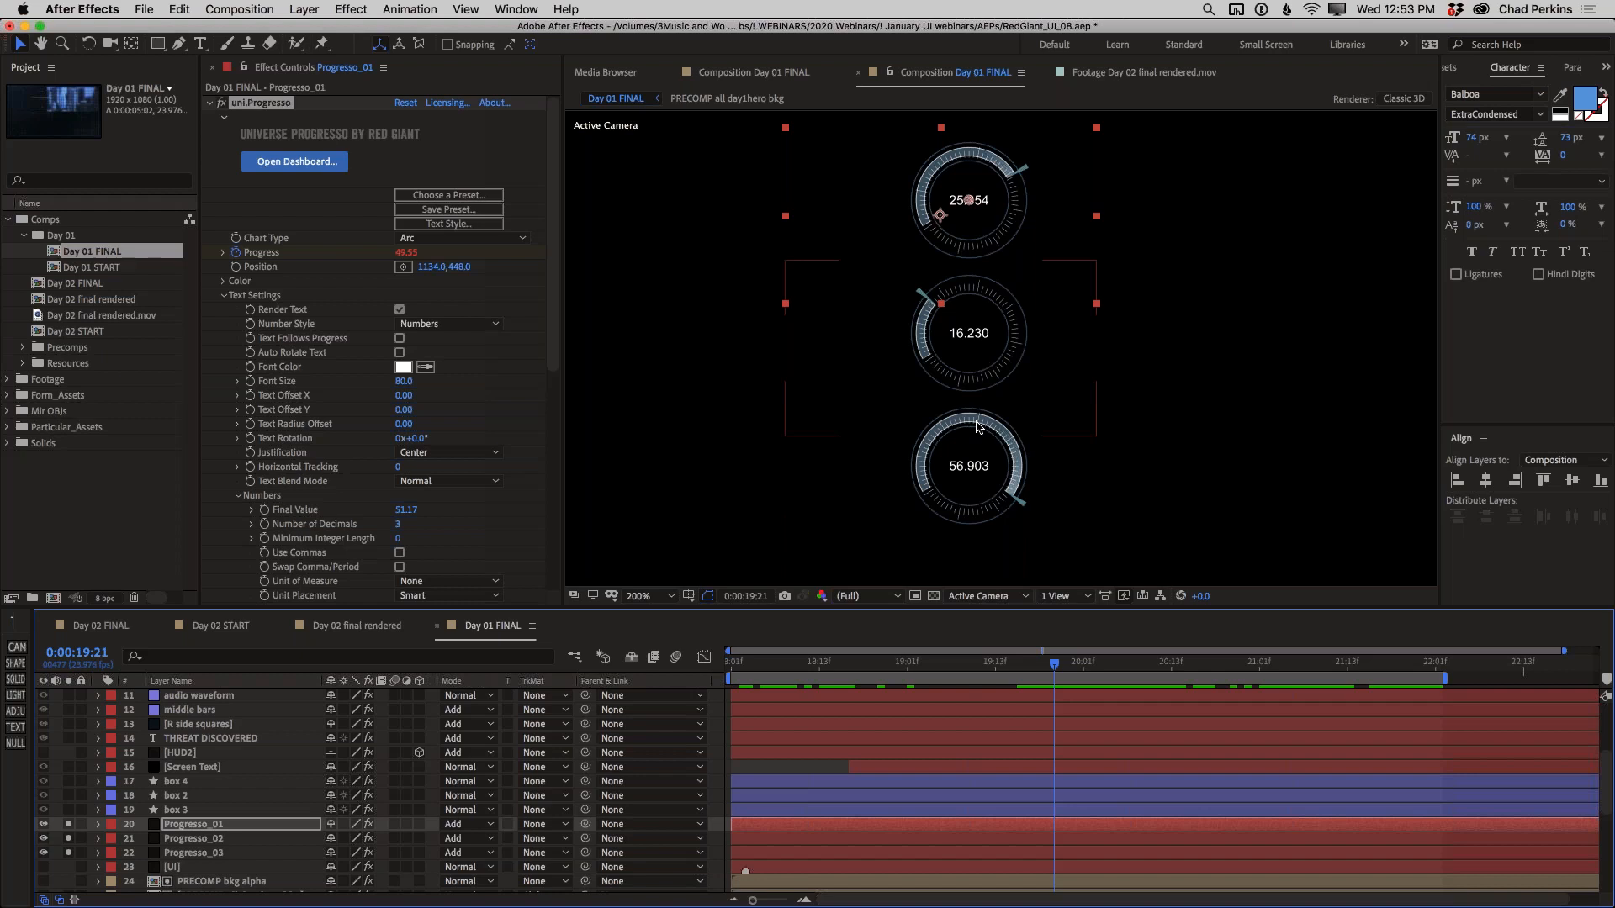
# Switch to the Day 02 final rendered composition
pyautogui.click(370, 631)
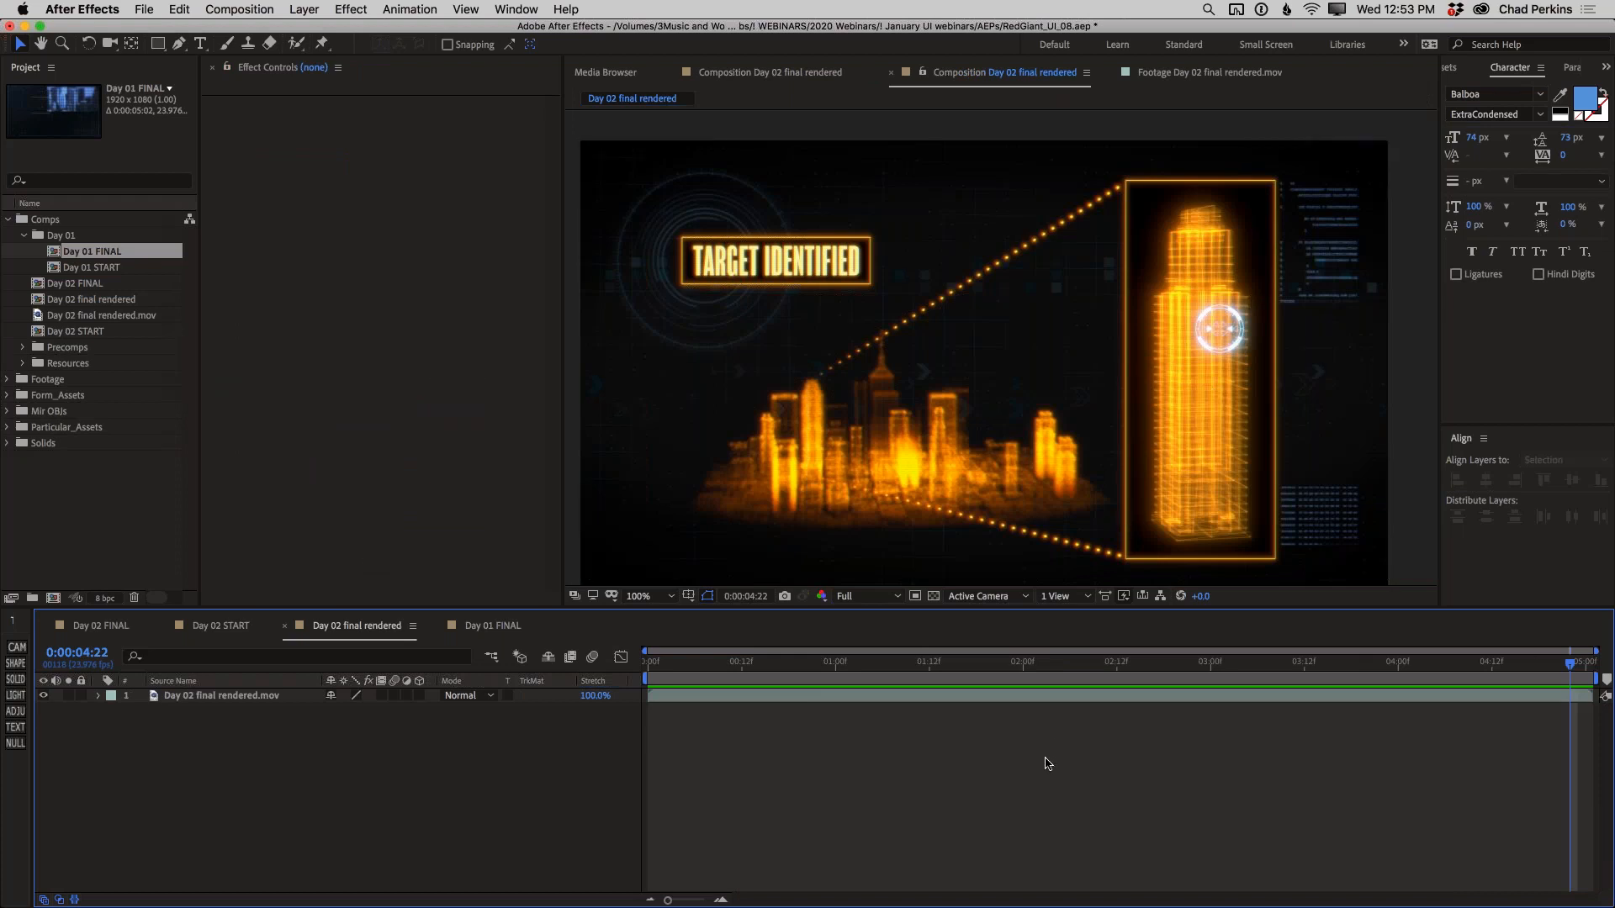